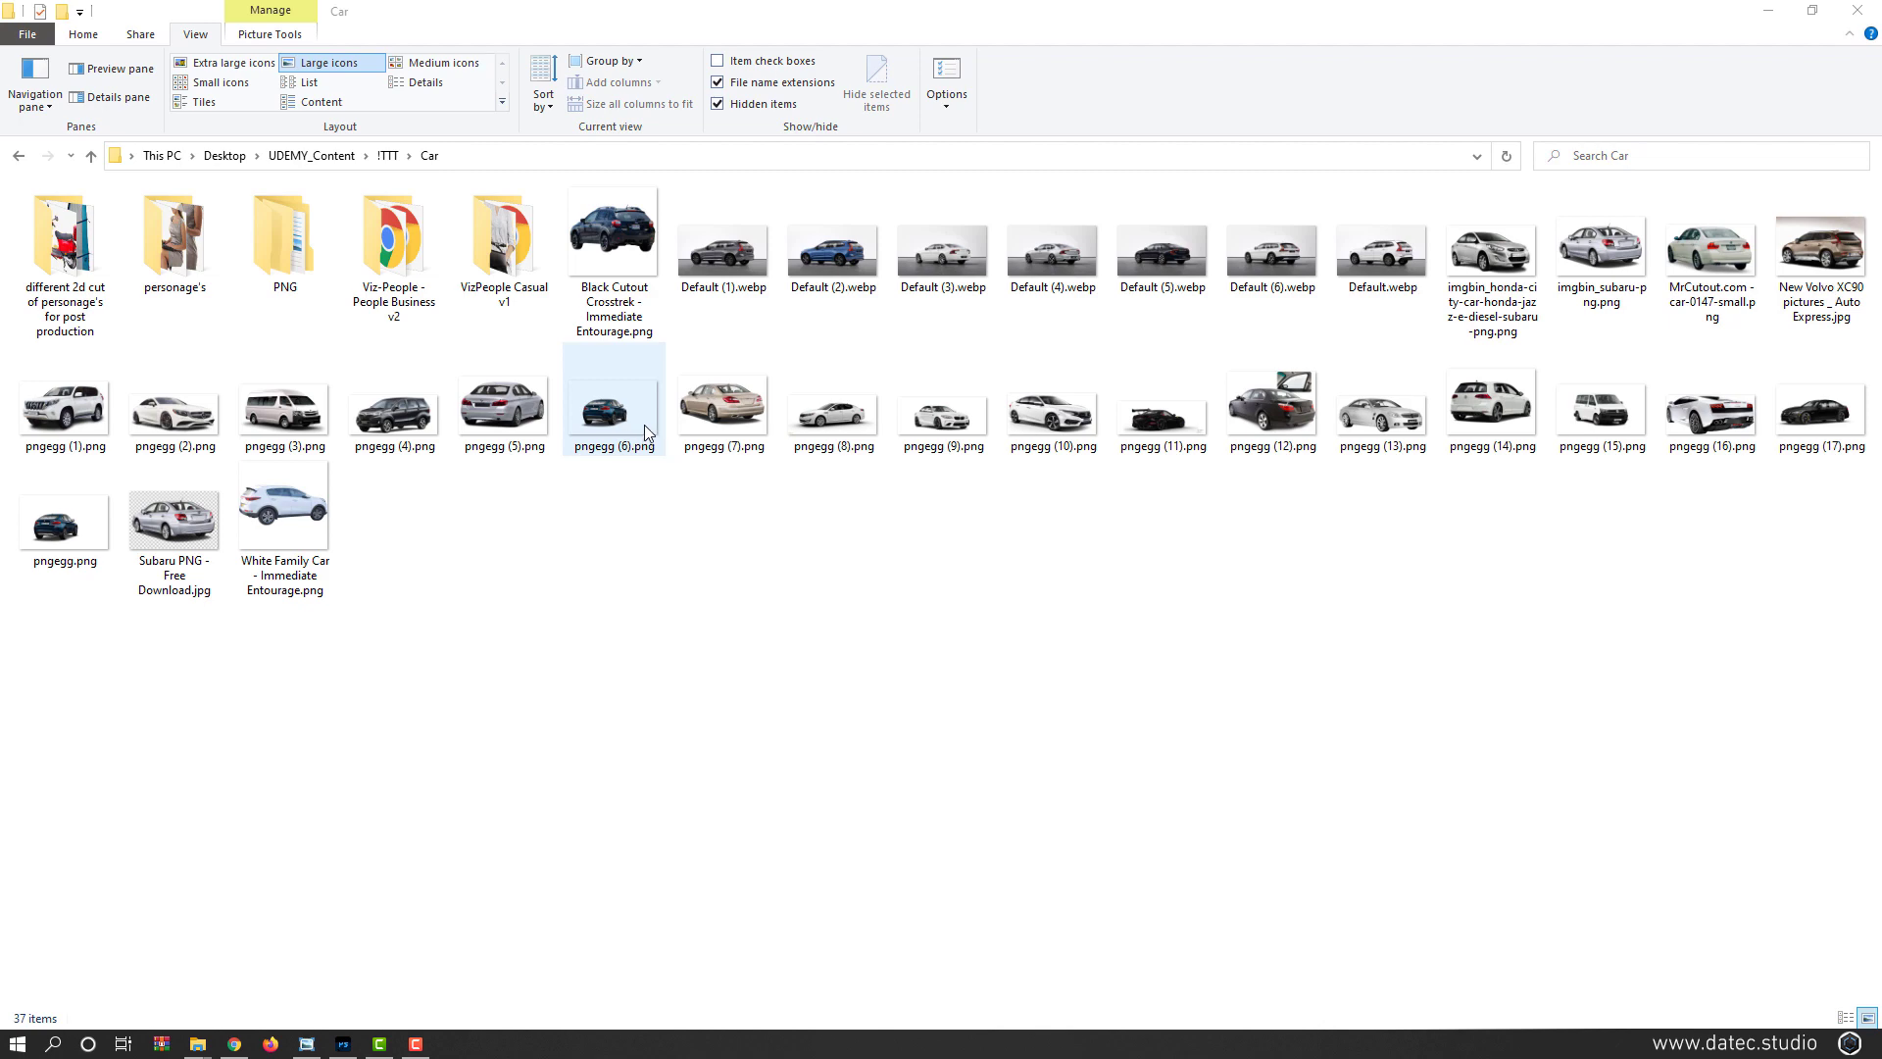
# Switch to Chrome, open pixelsquid.com in a new tab and look over its home page
pyautogui.click(234, 1043)
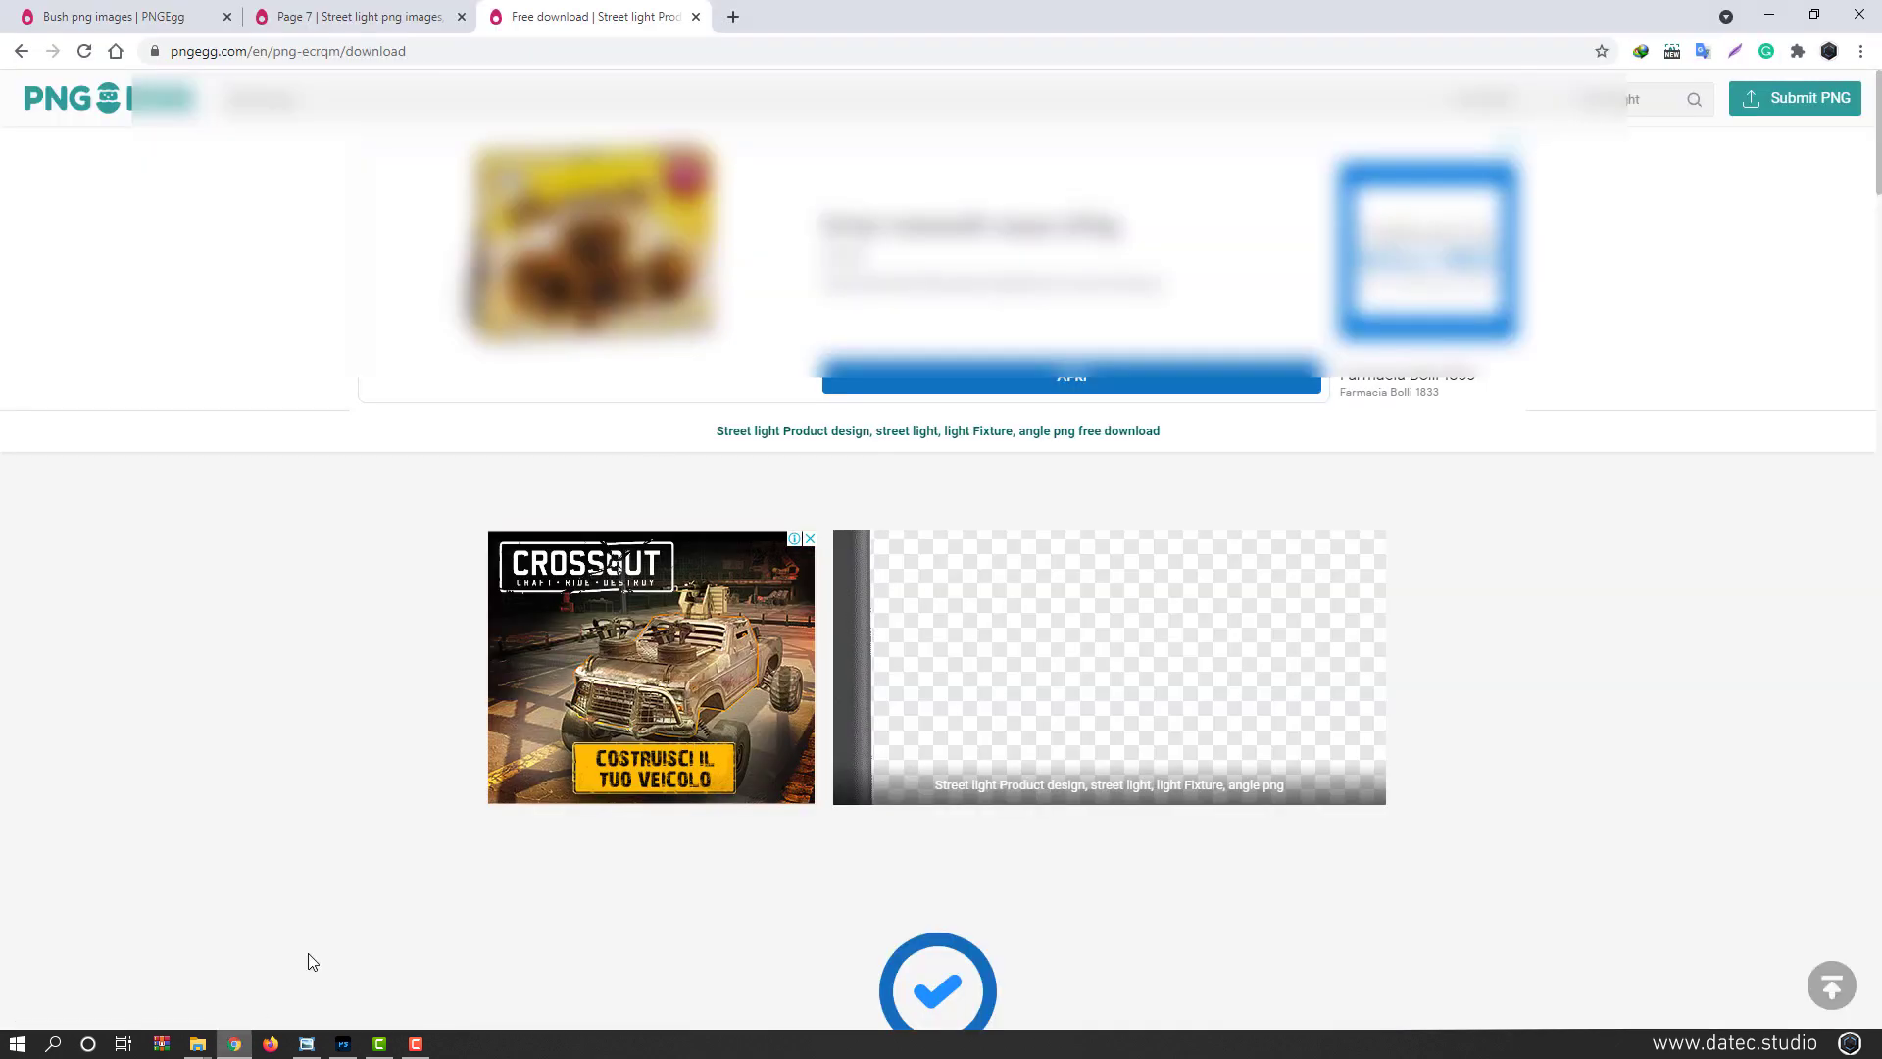
pyautogui.click(734, 16)
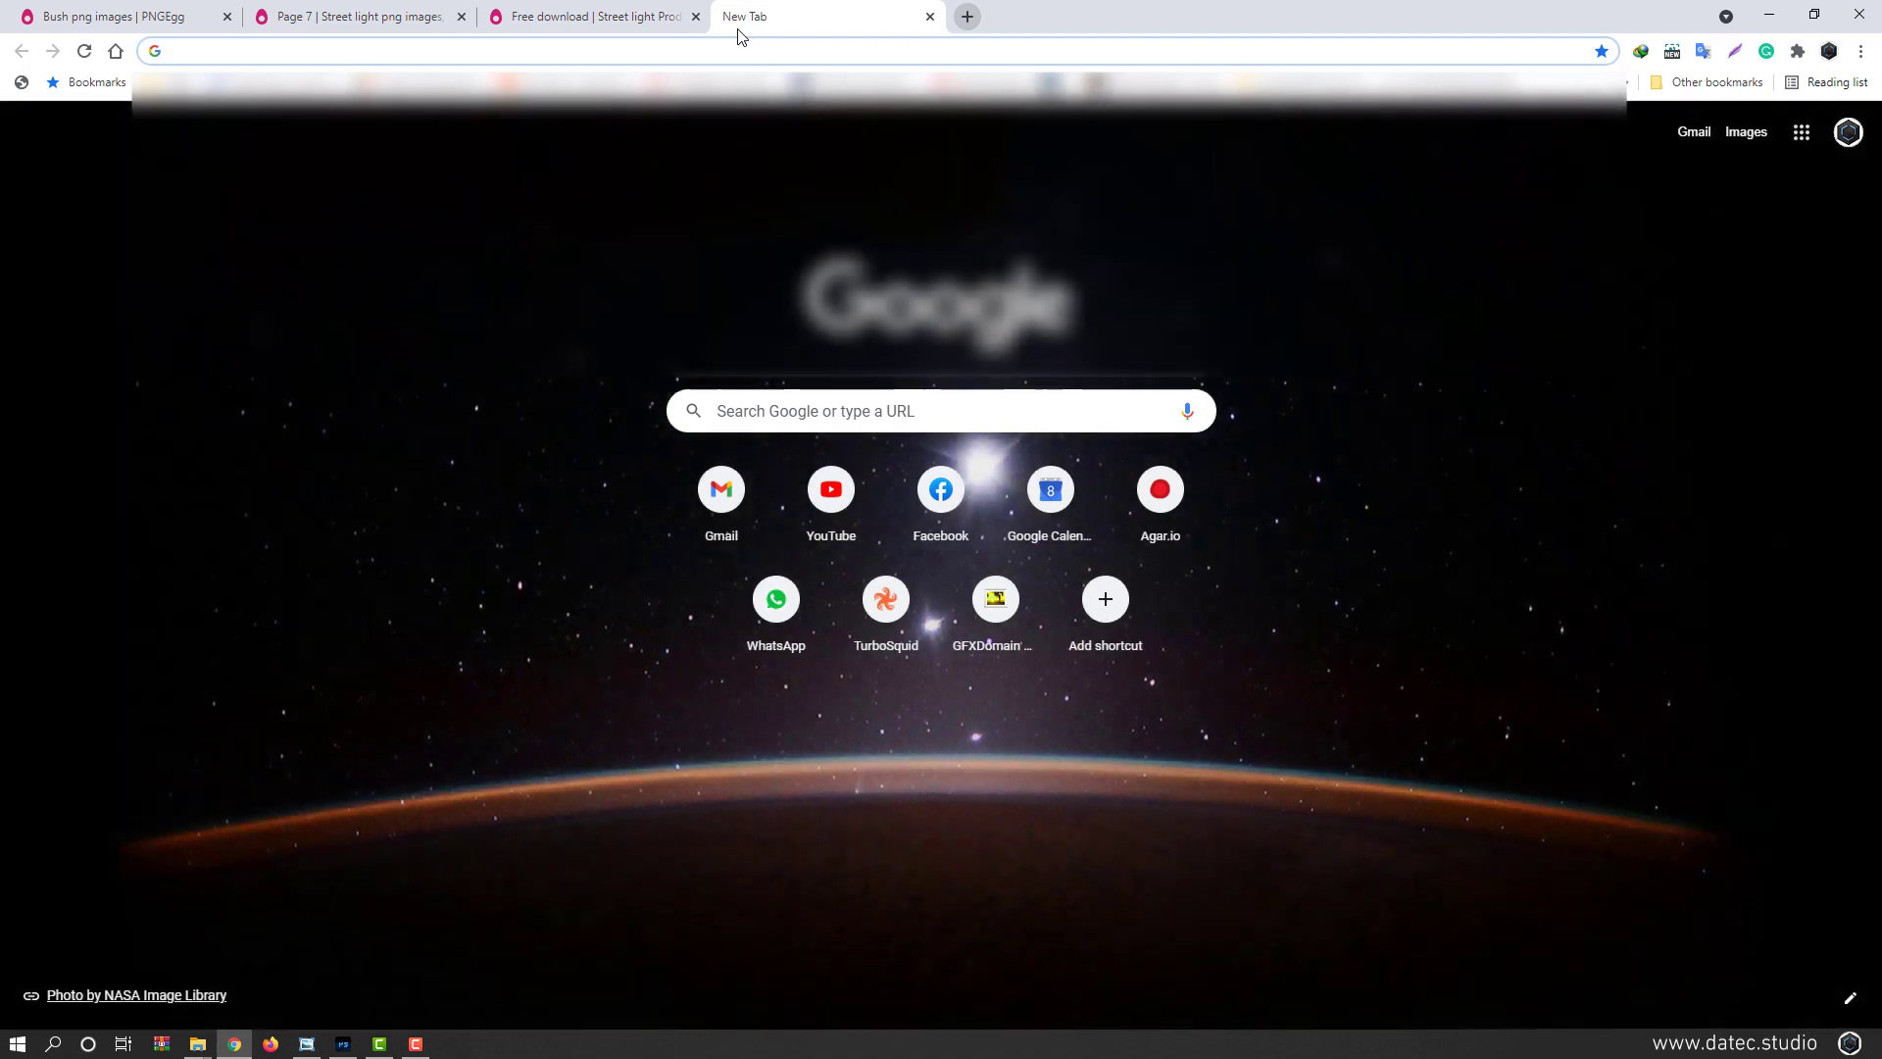
pyautogui.write('pixe')
pyautogui.press('Return')
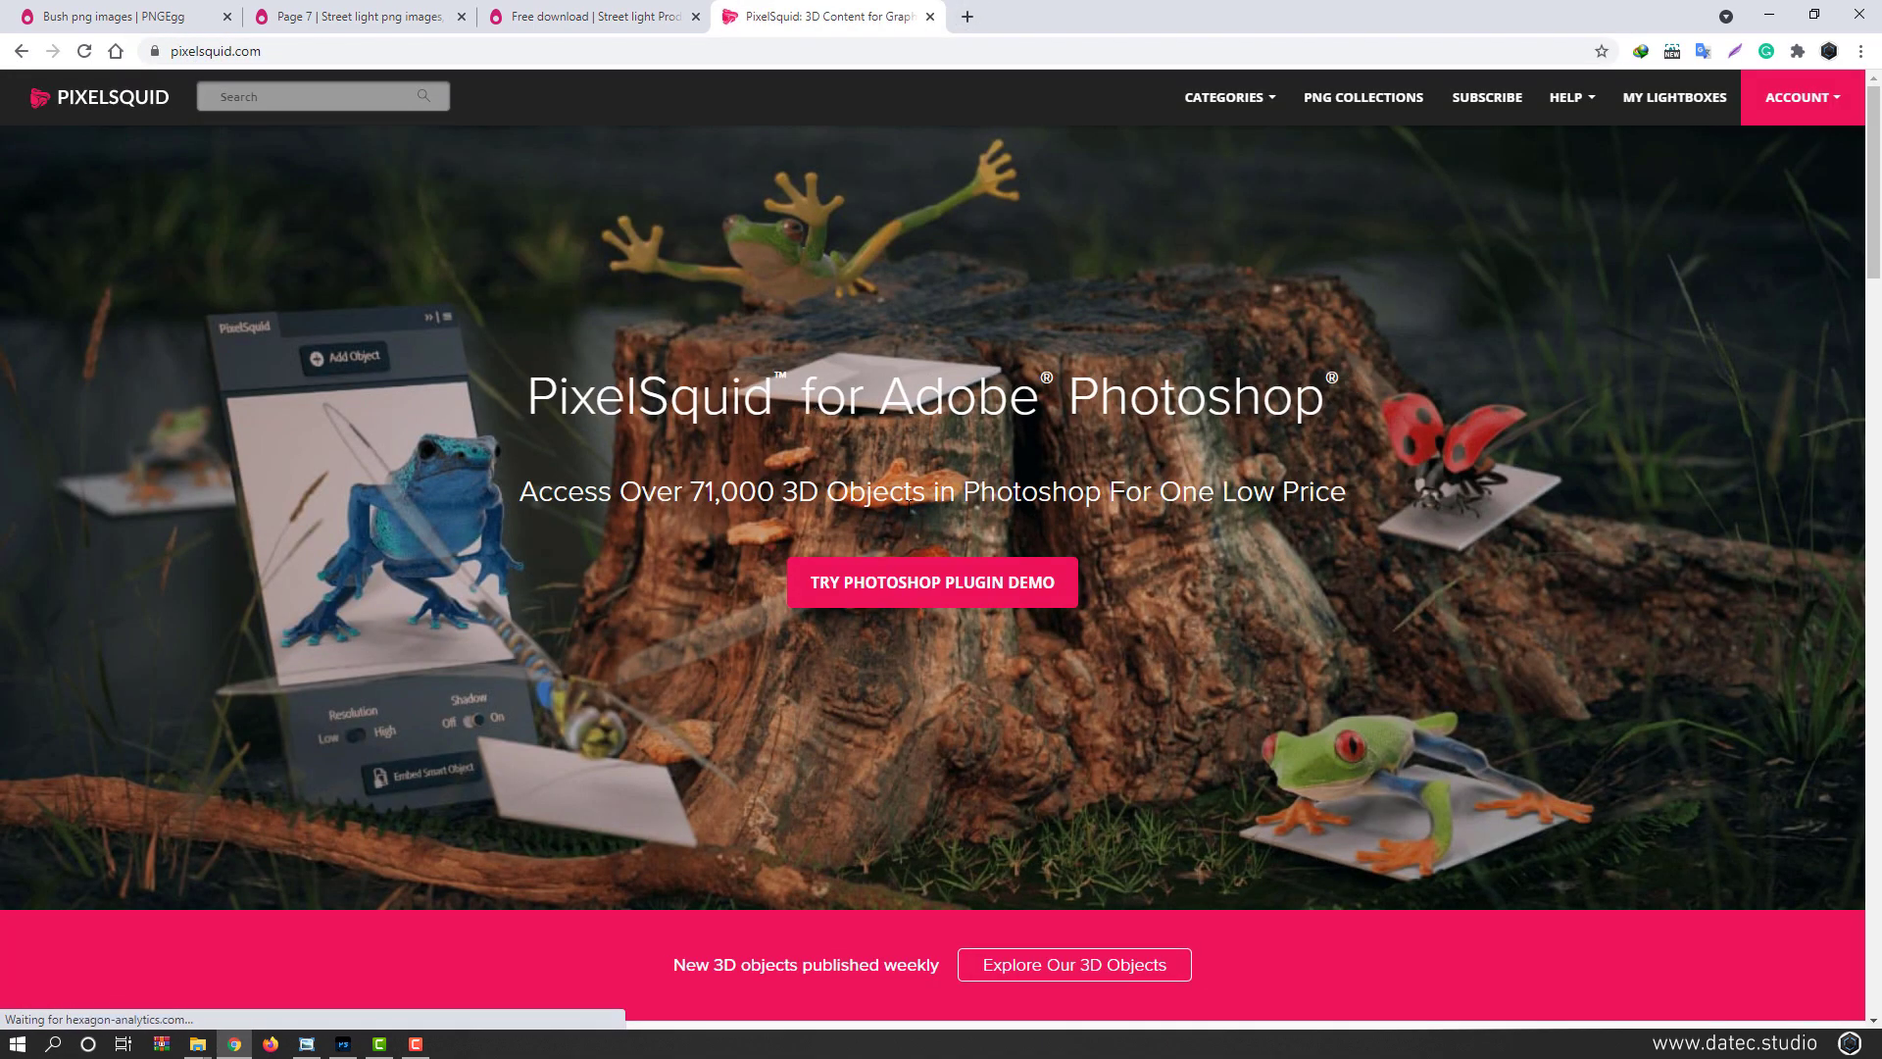
pyautogui.scroll(-10, 937, 519)
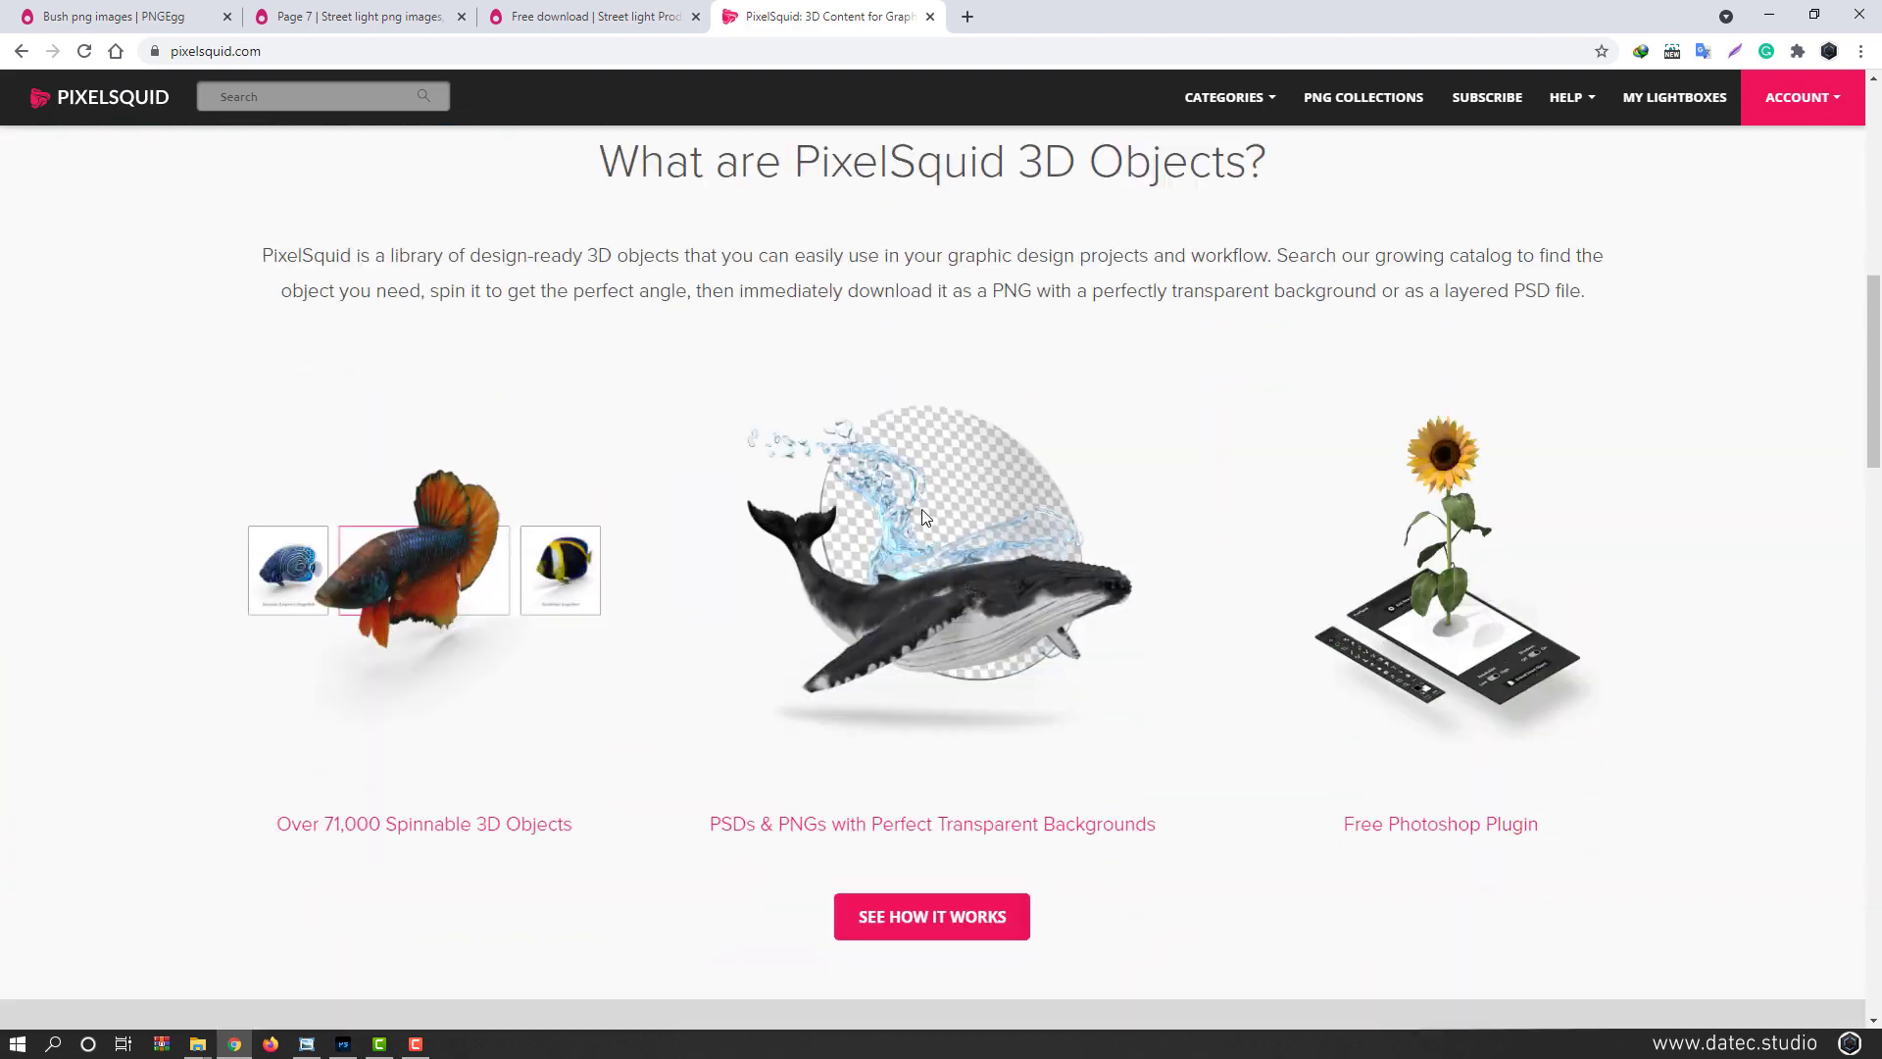
pyautogui.scroll(10, 853, 461)
# Search the PixelSquid library for "vehicle"
pyautogui.click(322, 95)
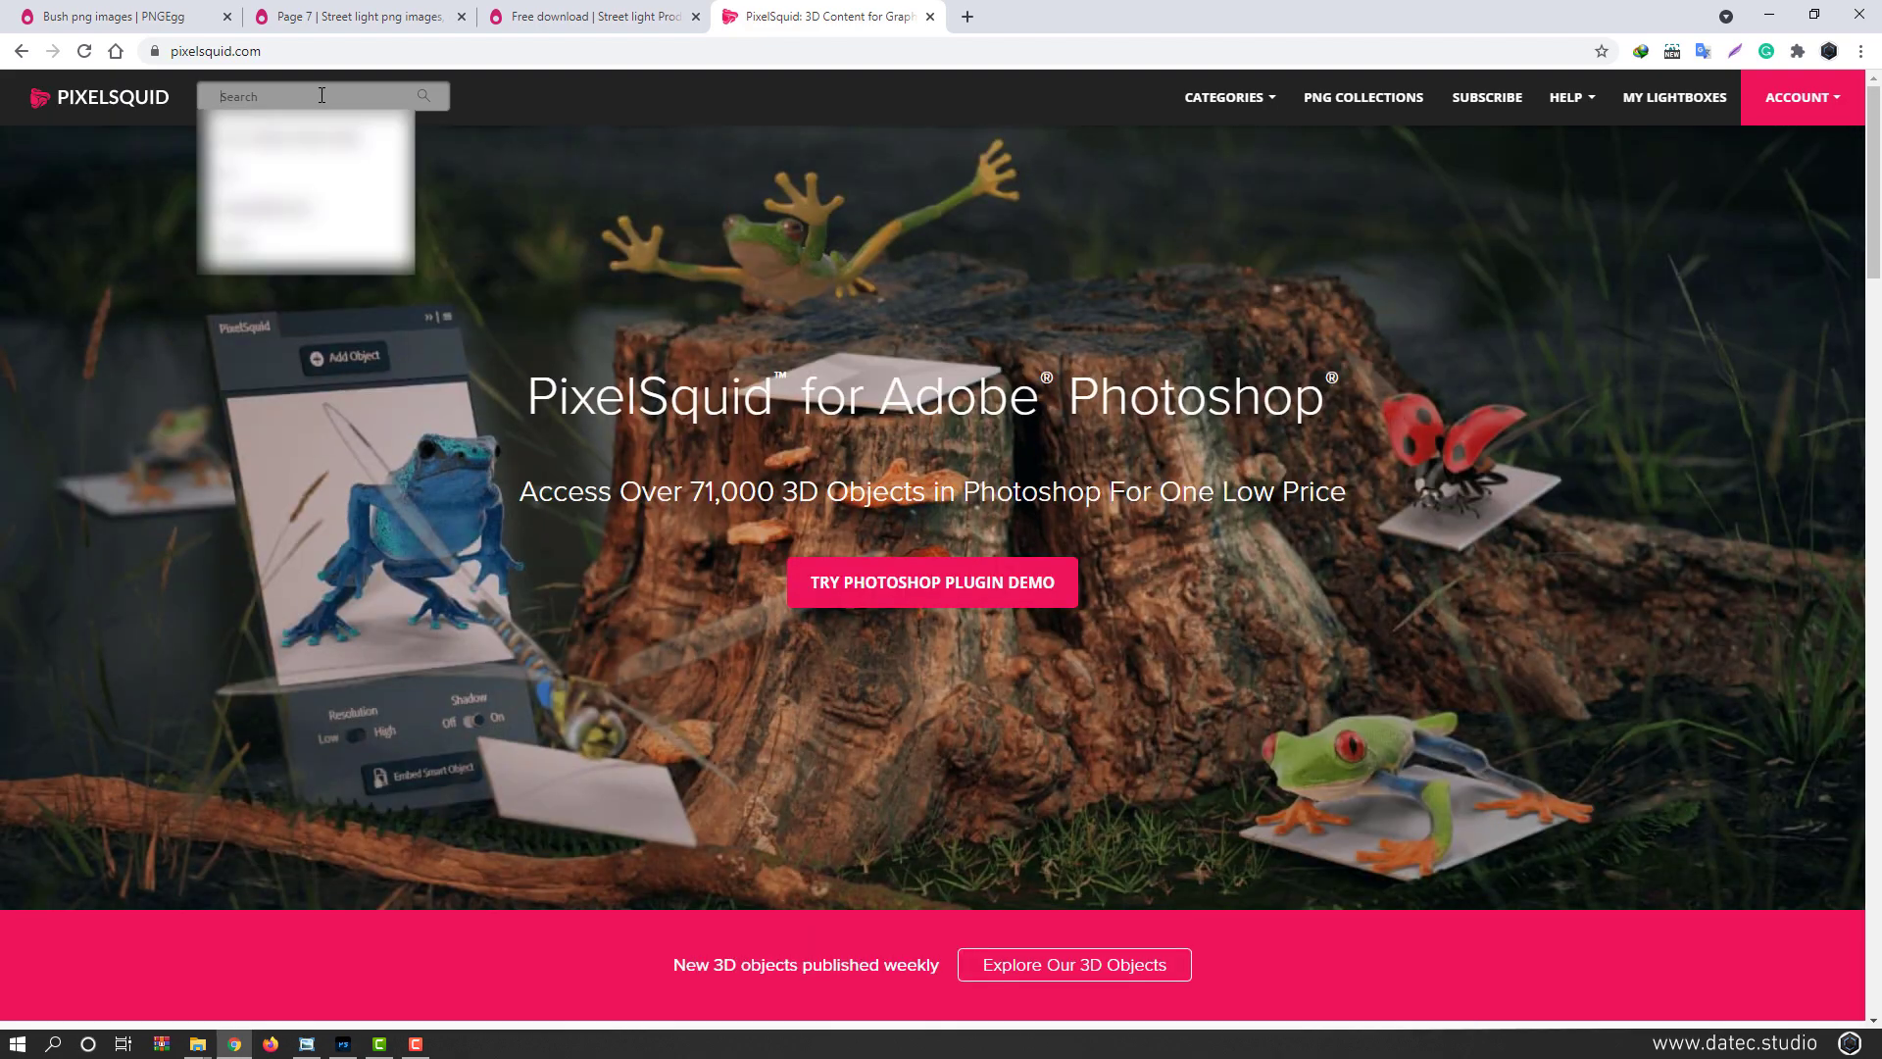
pyautogui.write('veh')
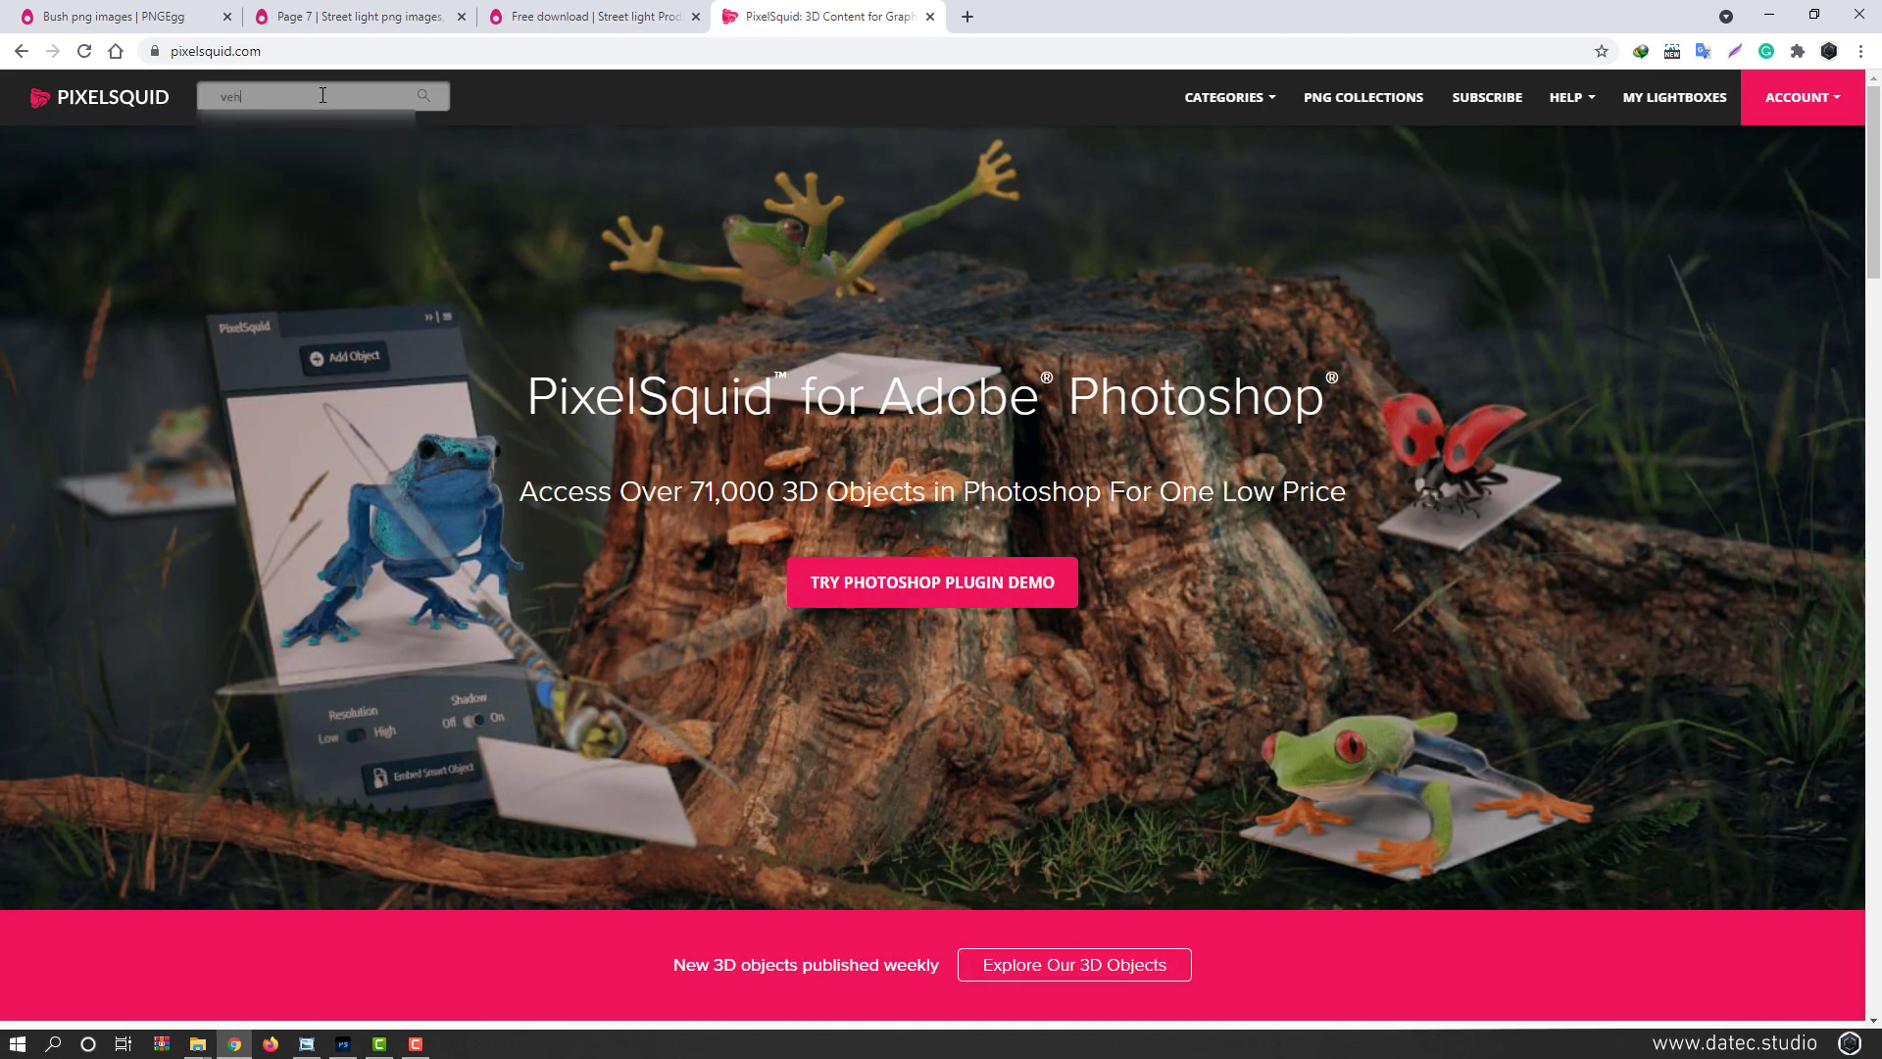
pyautogui.write('icle')
pyautogui.press('Return')
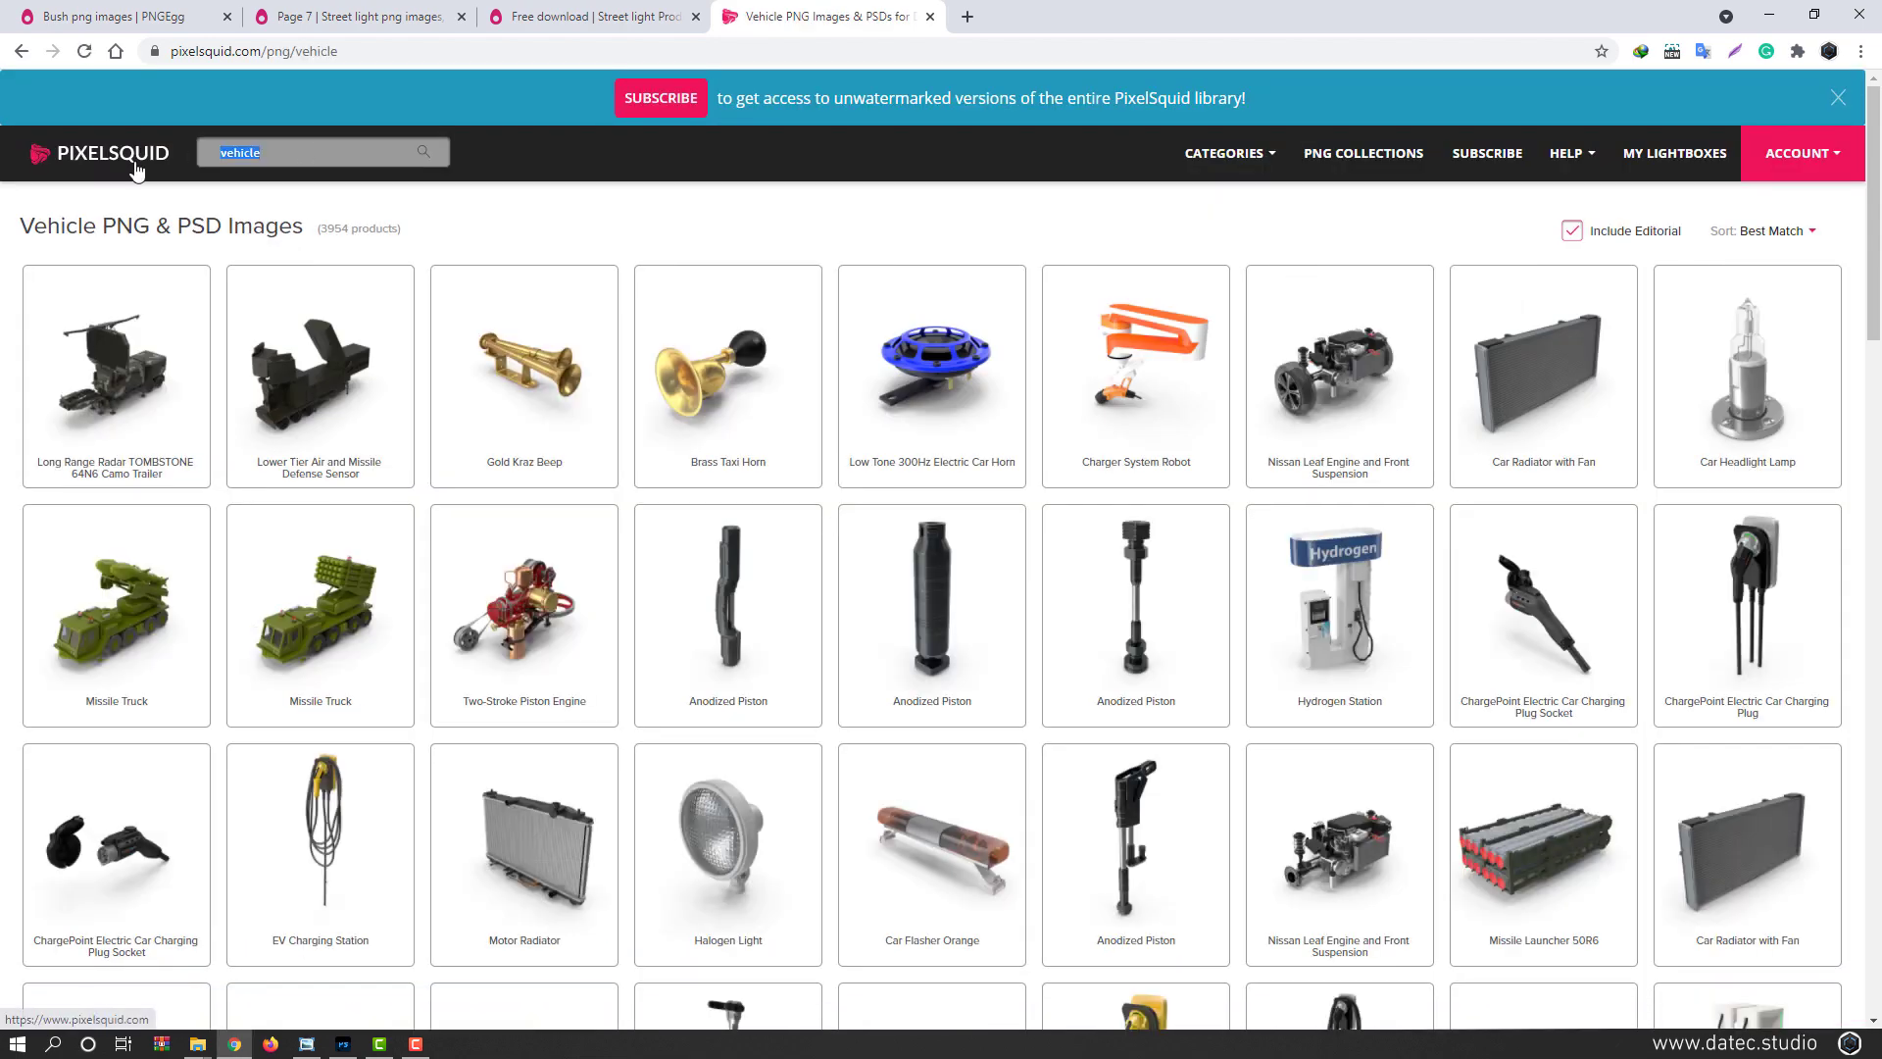
# Search the PixelSquid library for "car" and browse the resulting models
pyautogui.write('car')
pyautogui.press('Return')
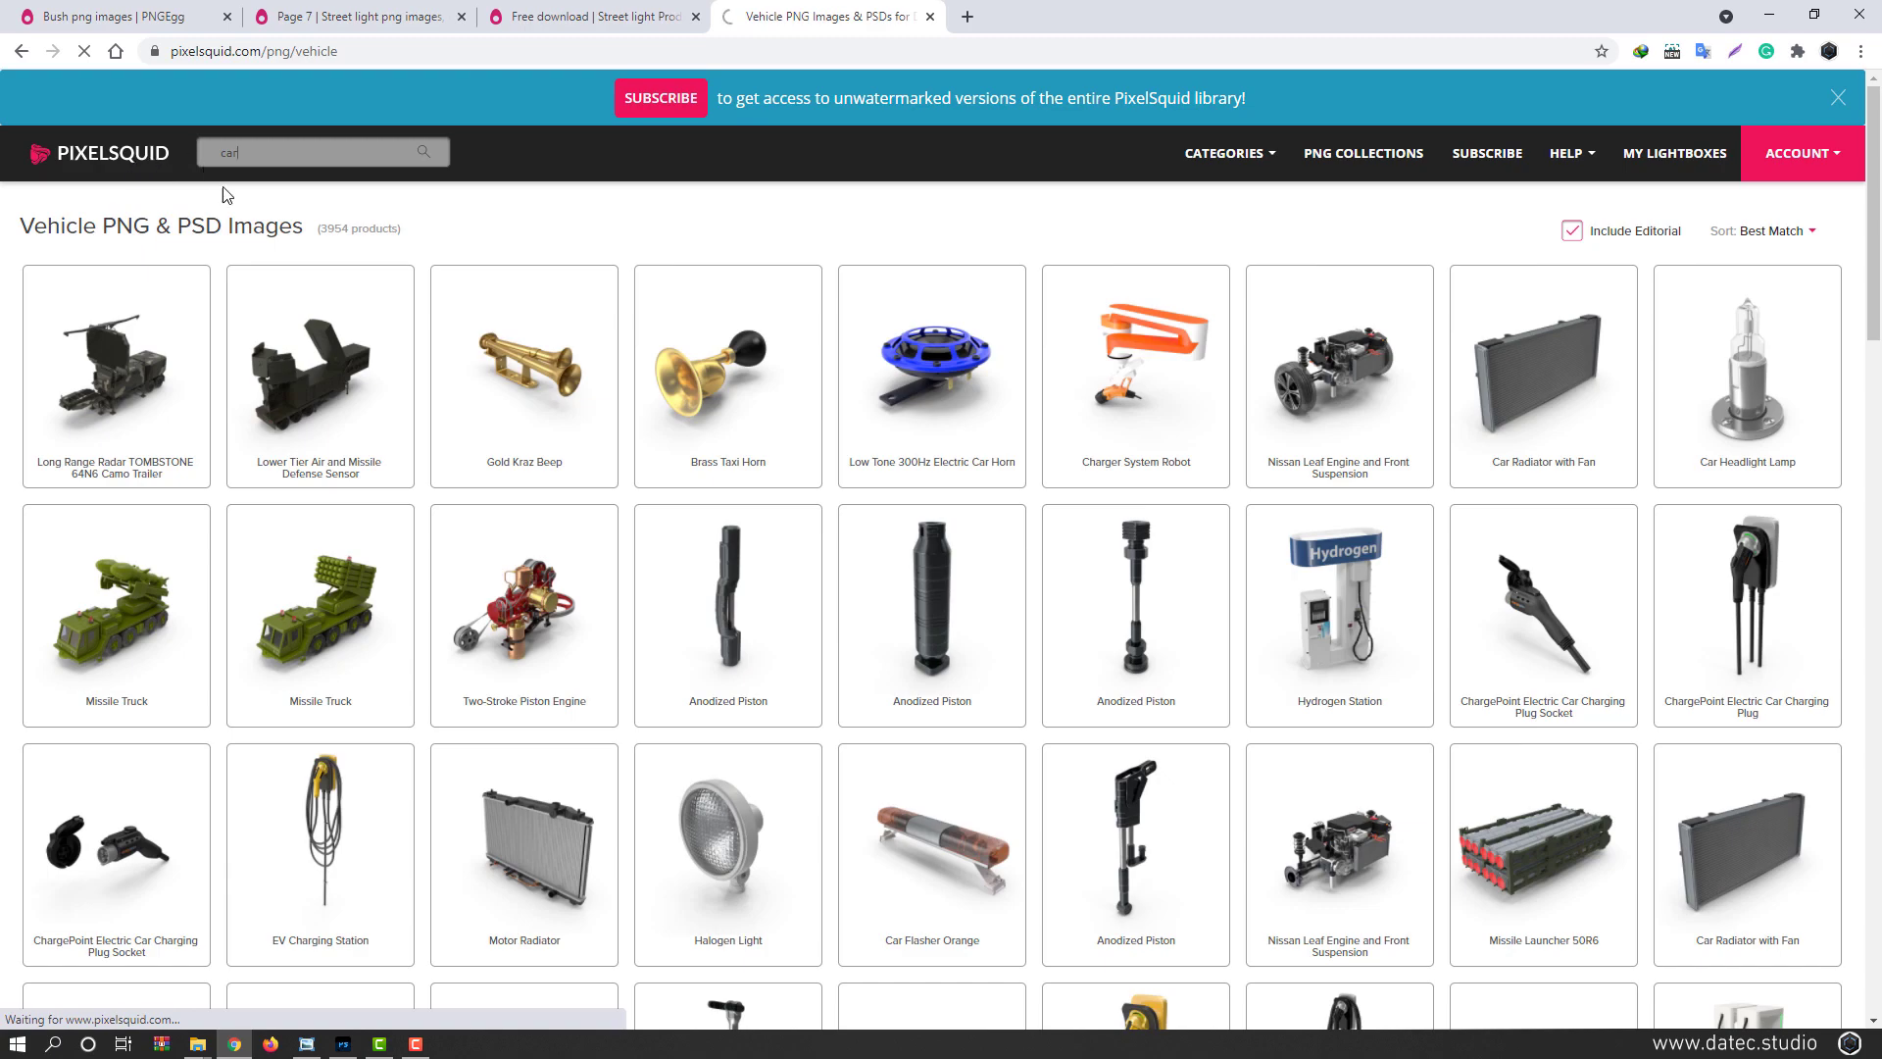
pyautogui.scroll(-15, 765, 602)
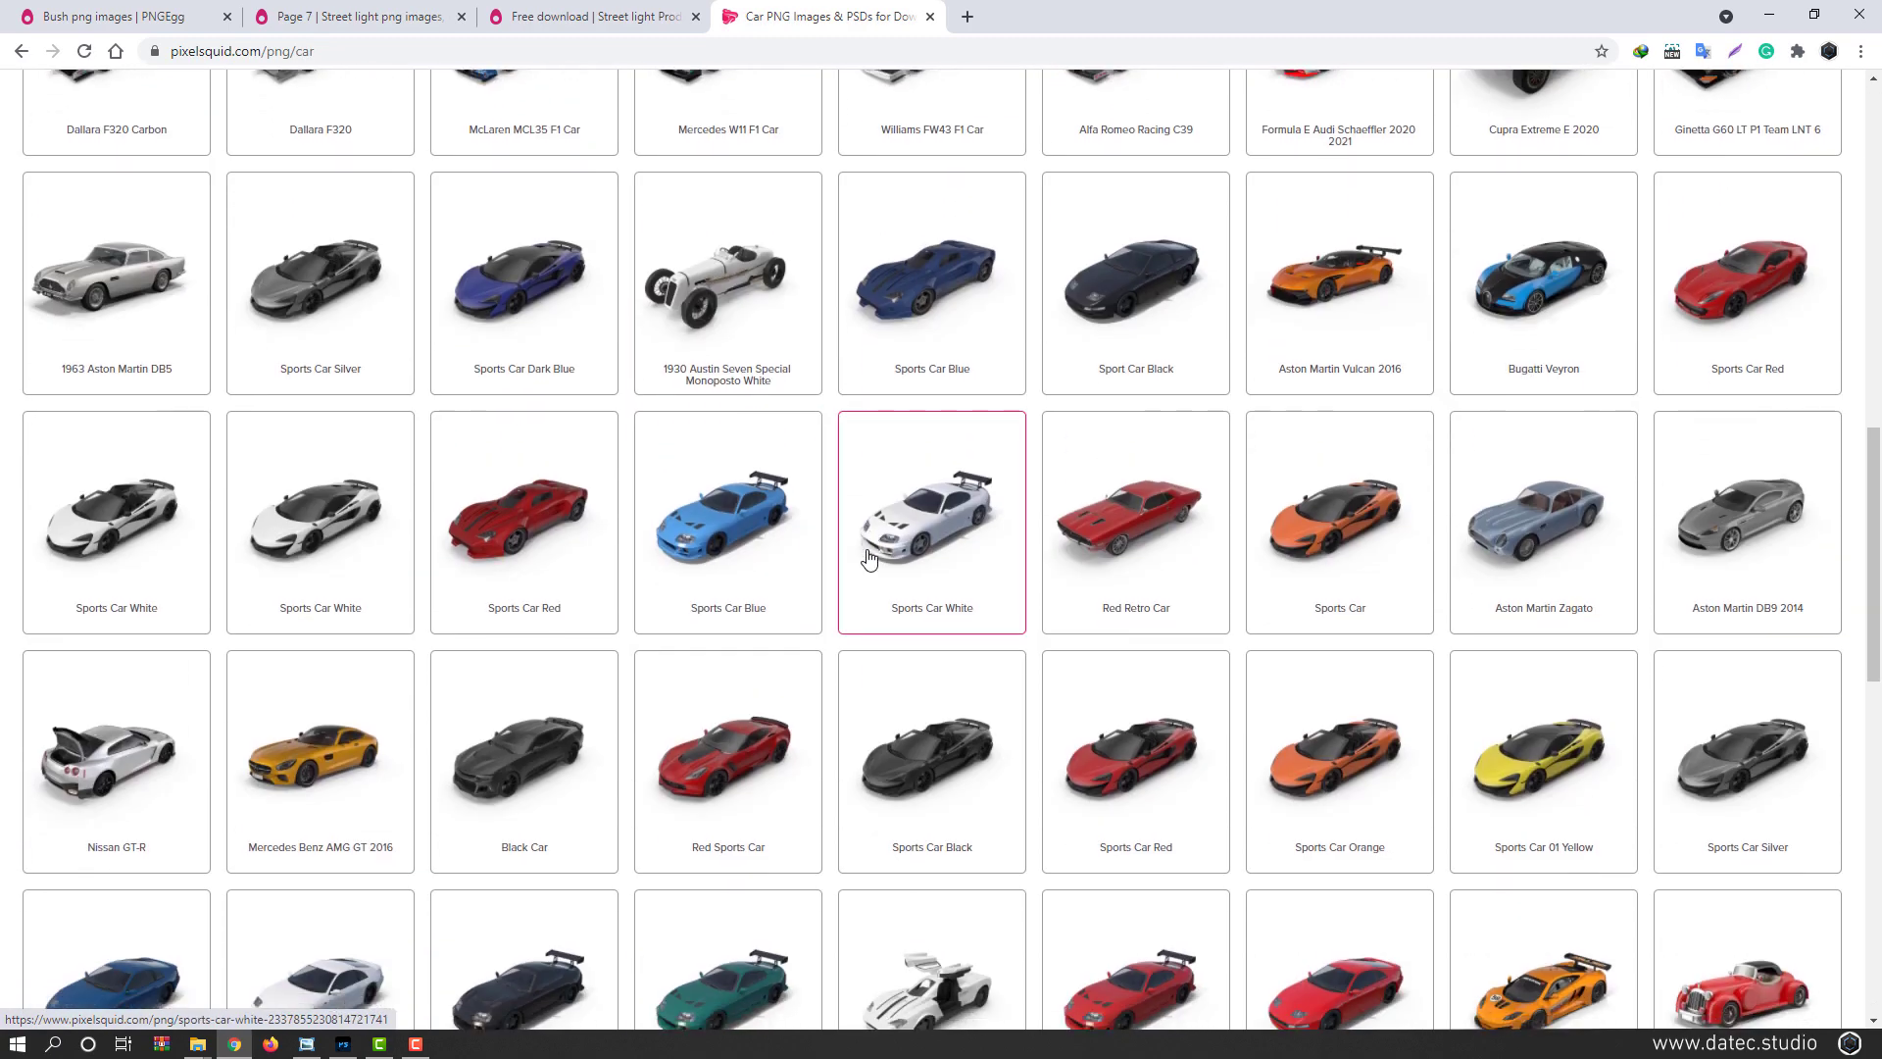
pyautogui.scroll(-7, 875, 555)
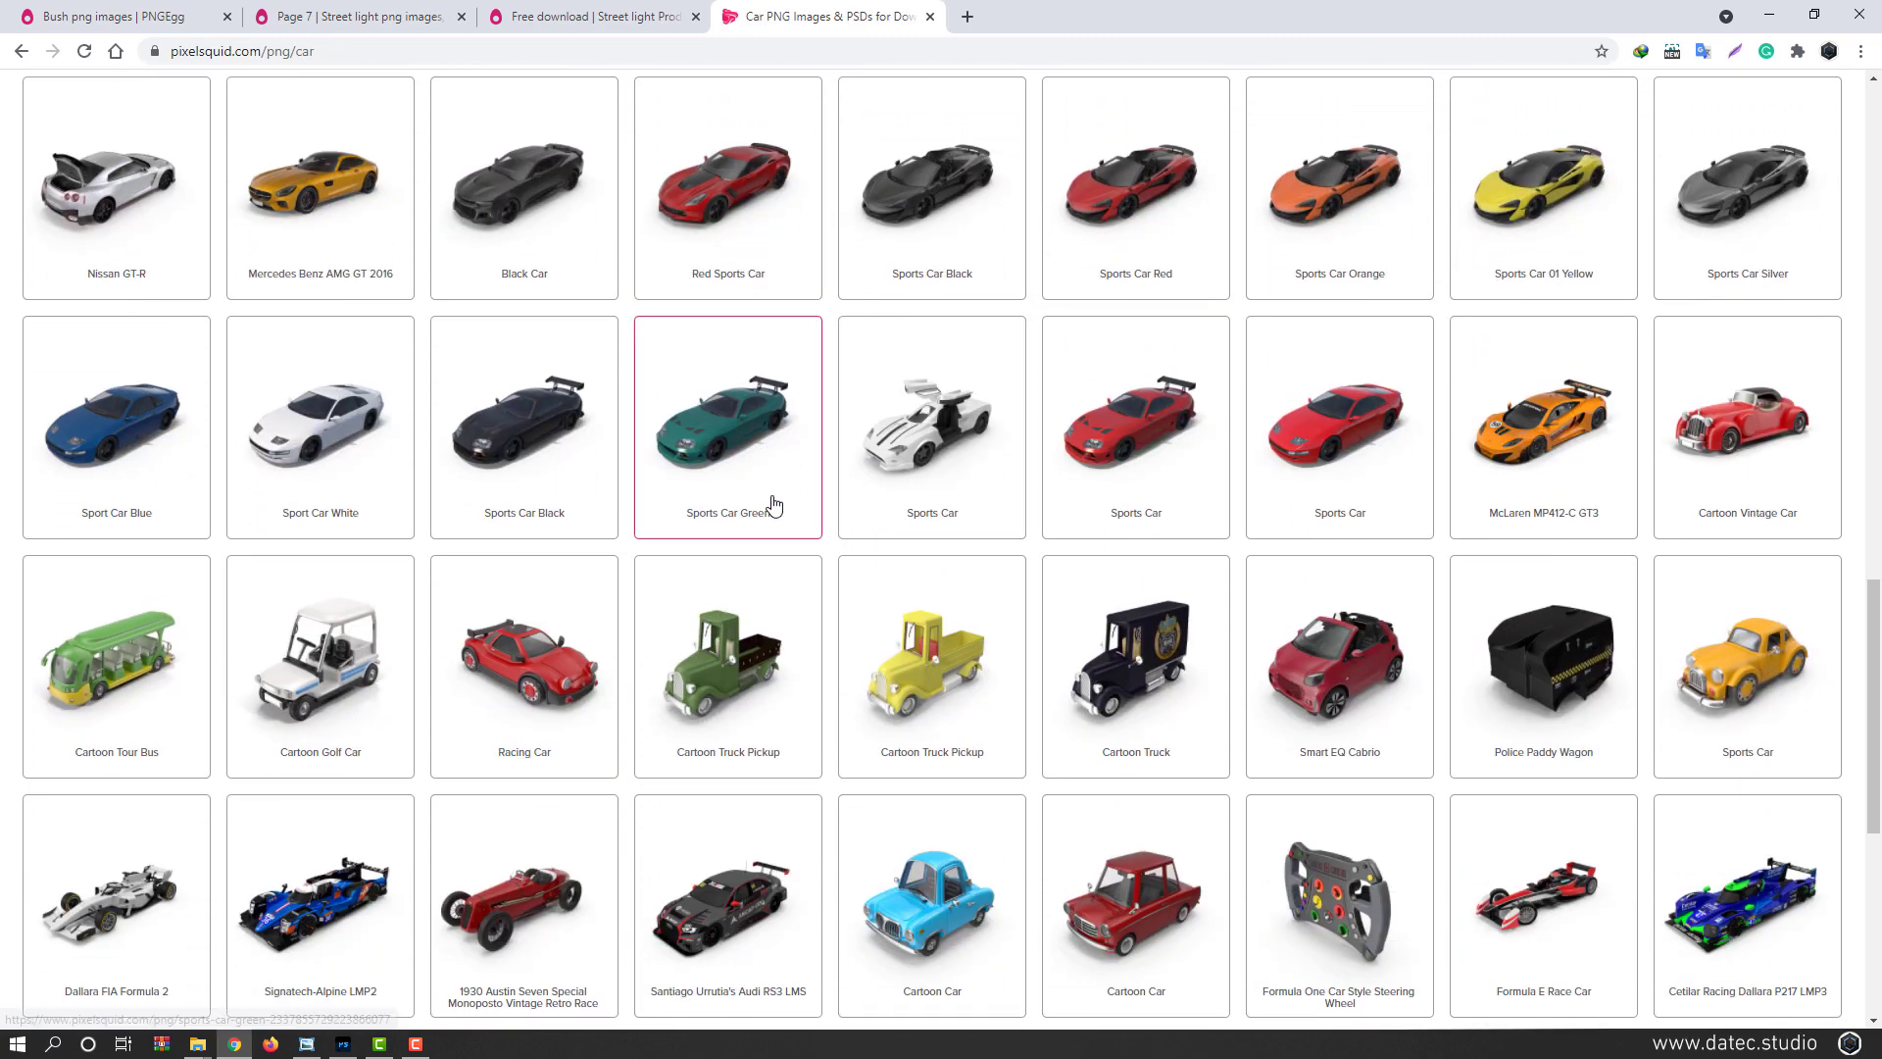
pyautogui.scroll(7, 804, 534)
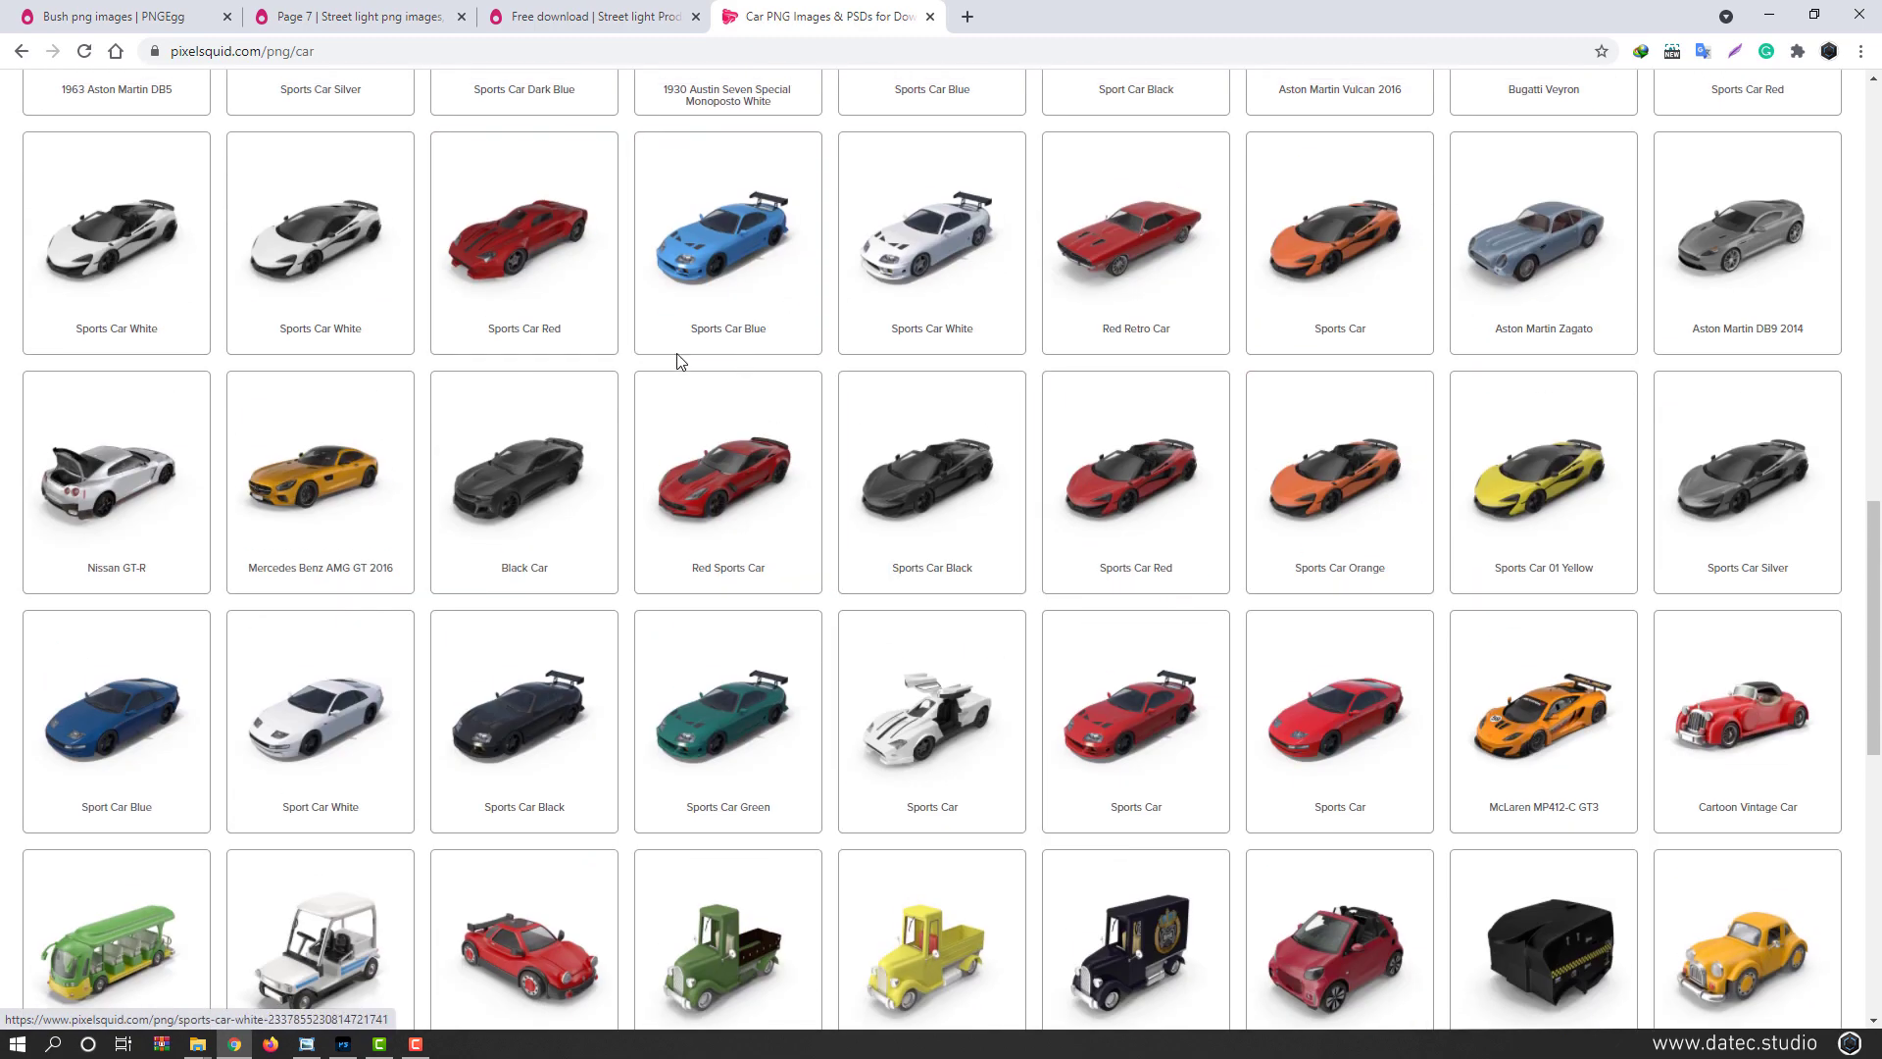
# Inspect the Red Retro Car model by rotating it to a low rear side view, and close its page
pyautogui.click(1074, 276)
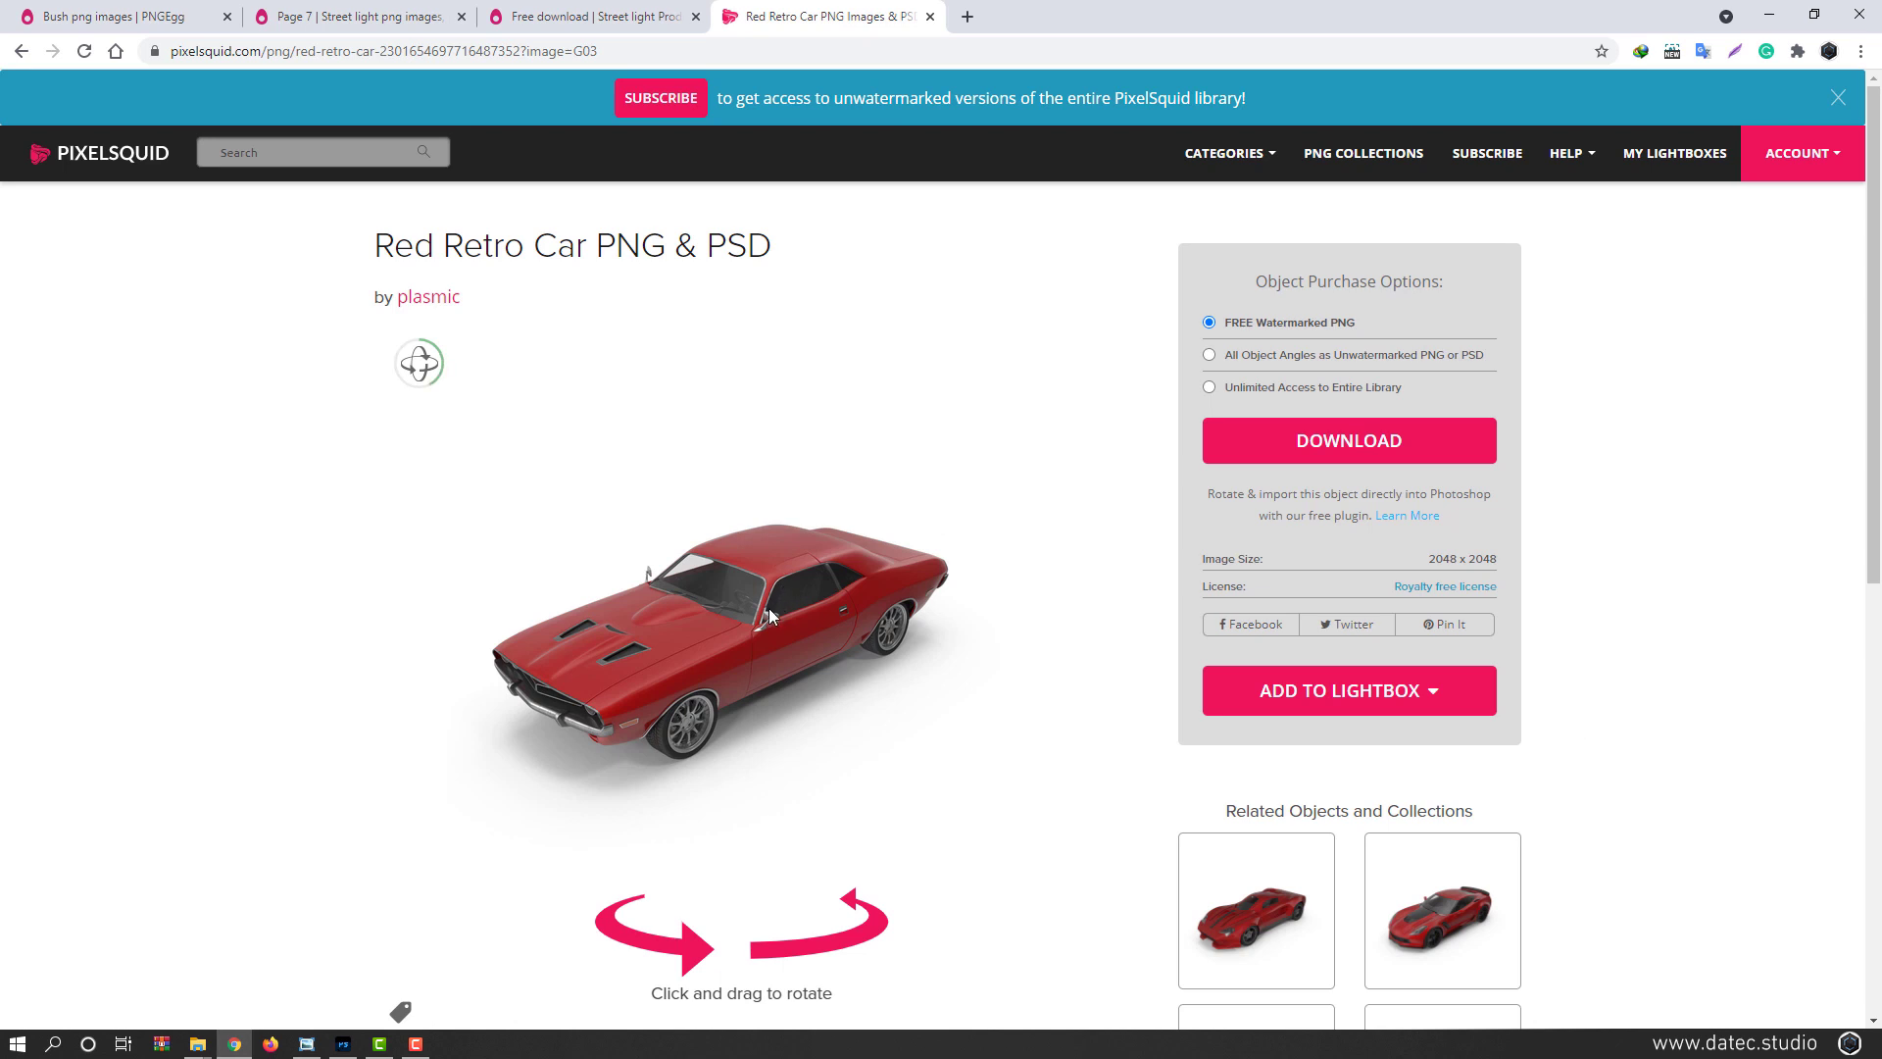
pyautogui.moveTo(781, 592); pyautogui.dragTo(743, 638)
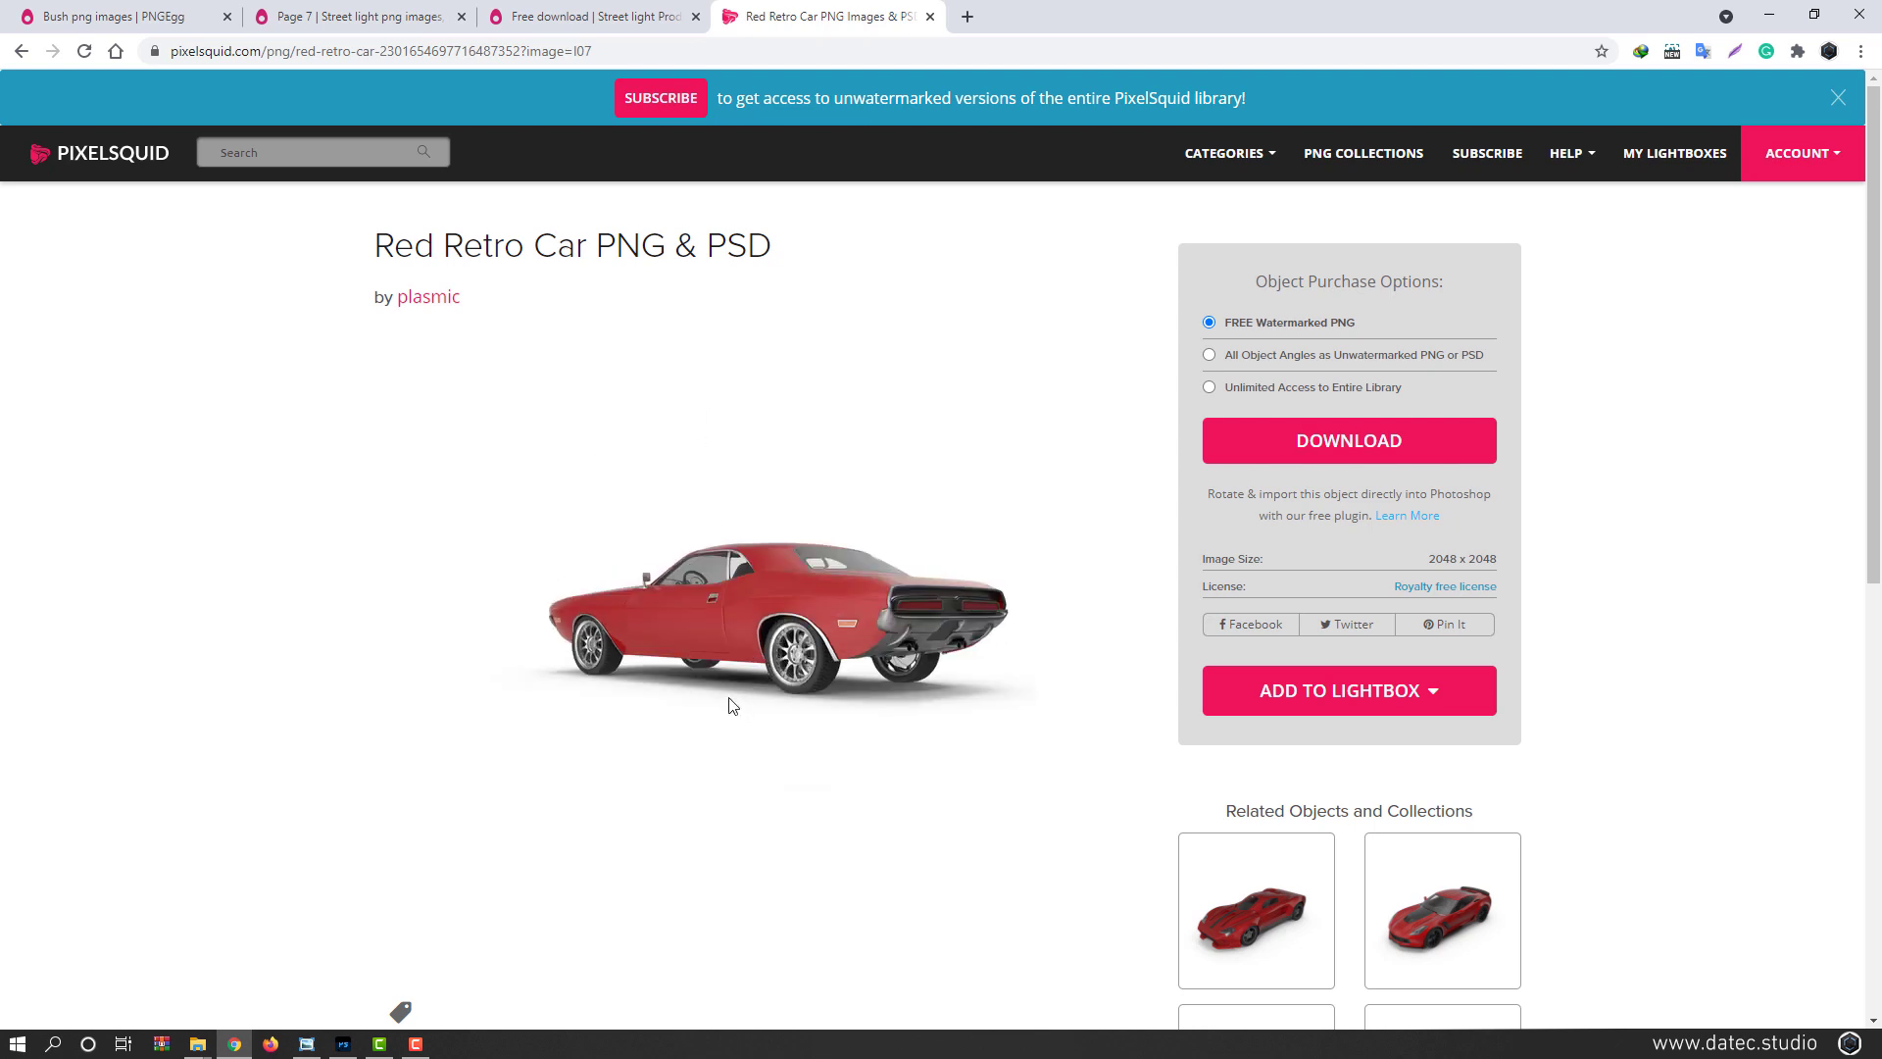
pyautogui.middleClick(777, 21)
# Switch to the Car folder in File Explorer and preview the Black Cutout Crosstrek image, closing the preview when done
pyautogui.moveTo(207, 1048)
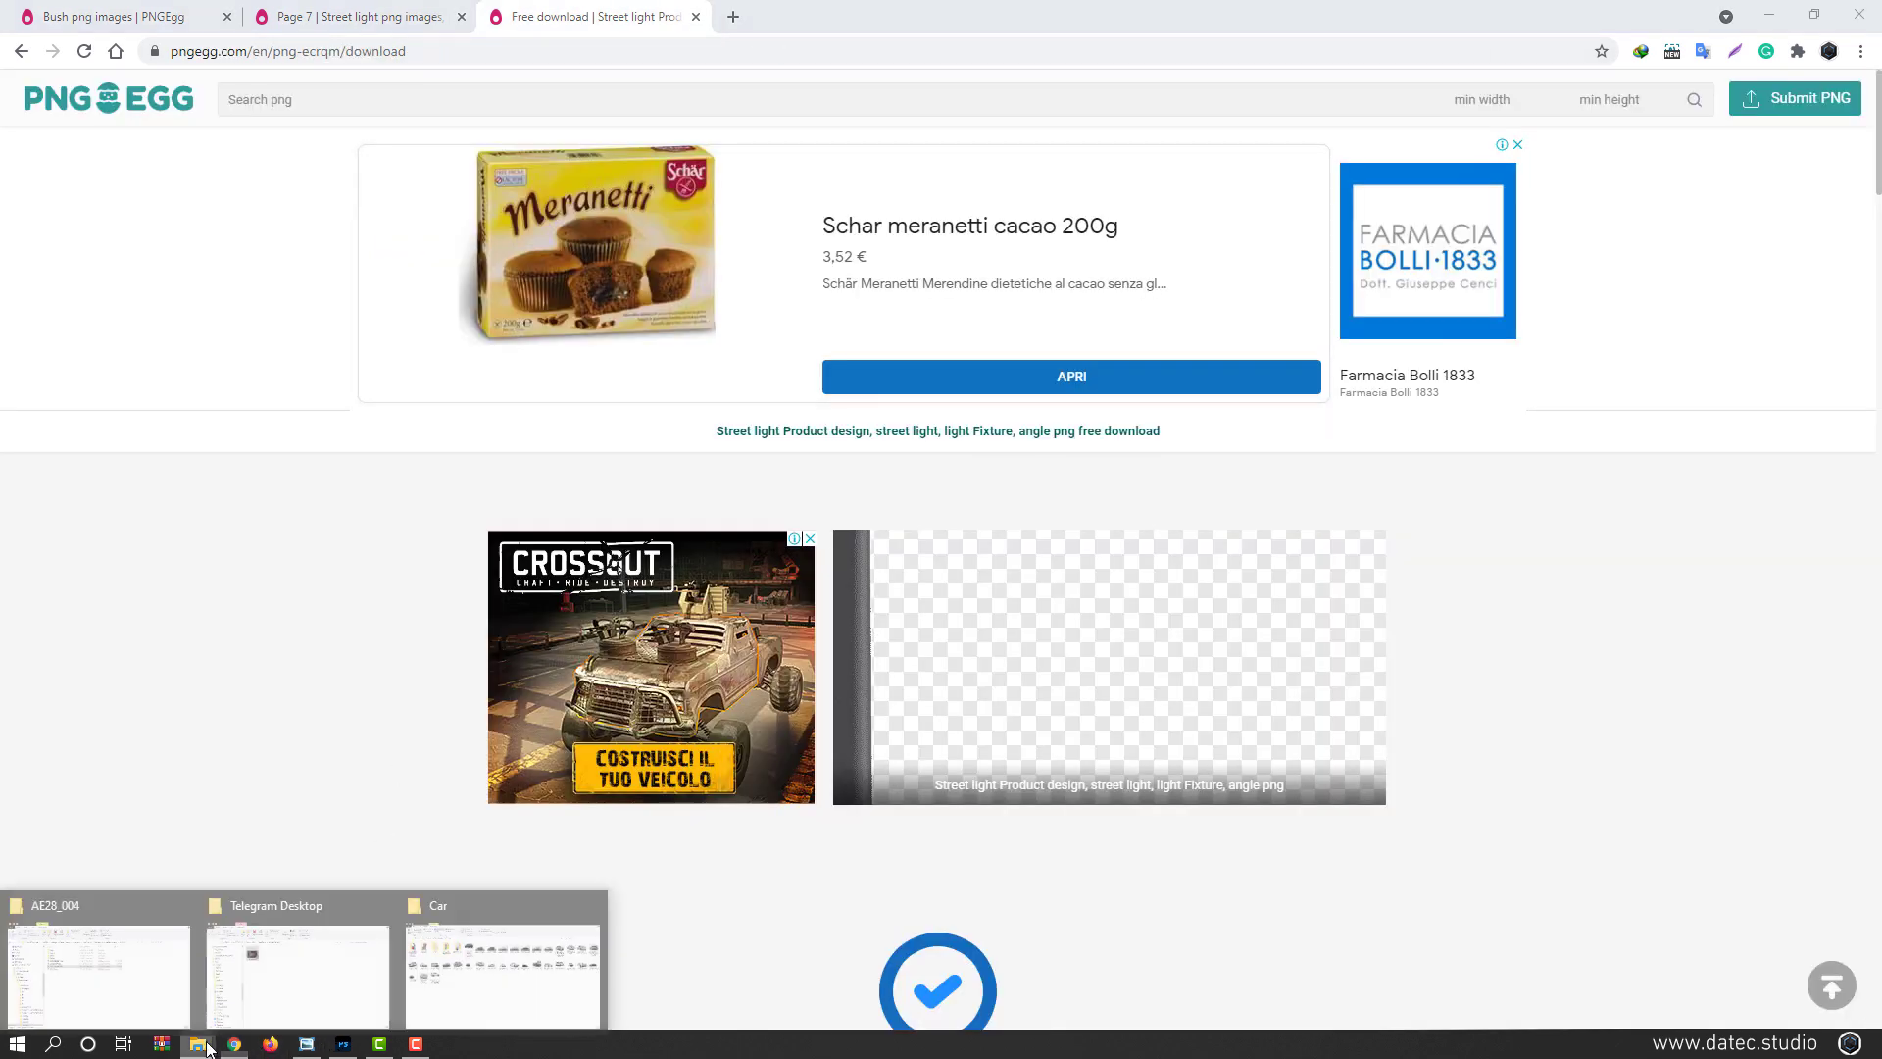
pyautogui.click(470, 975)
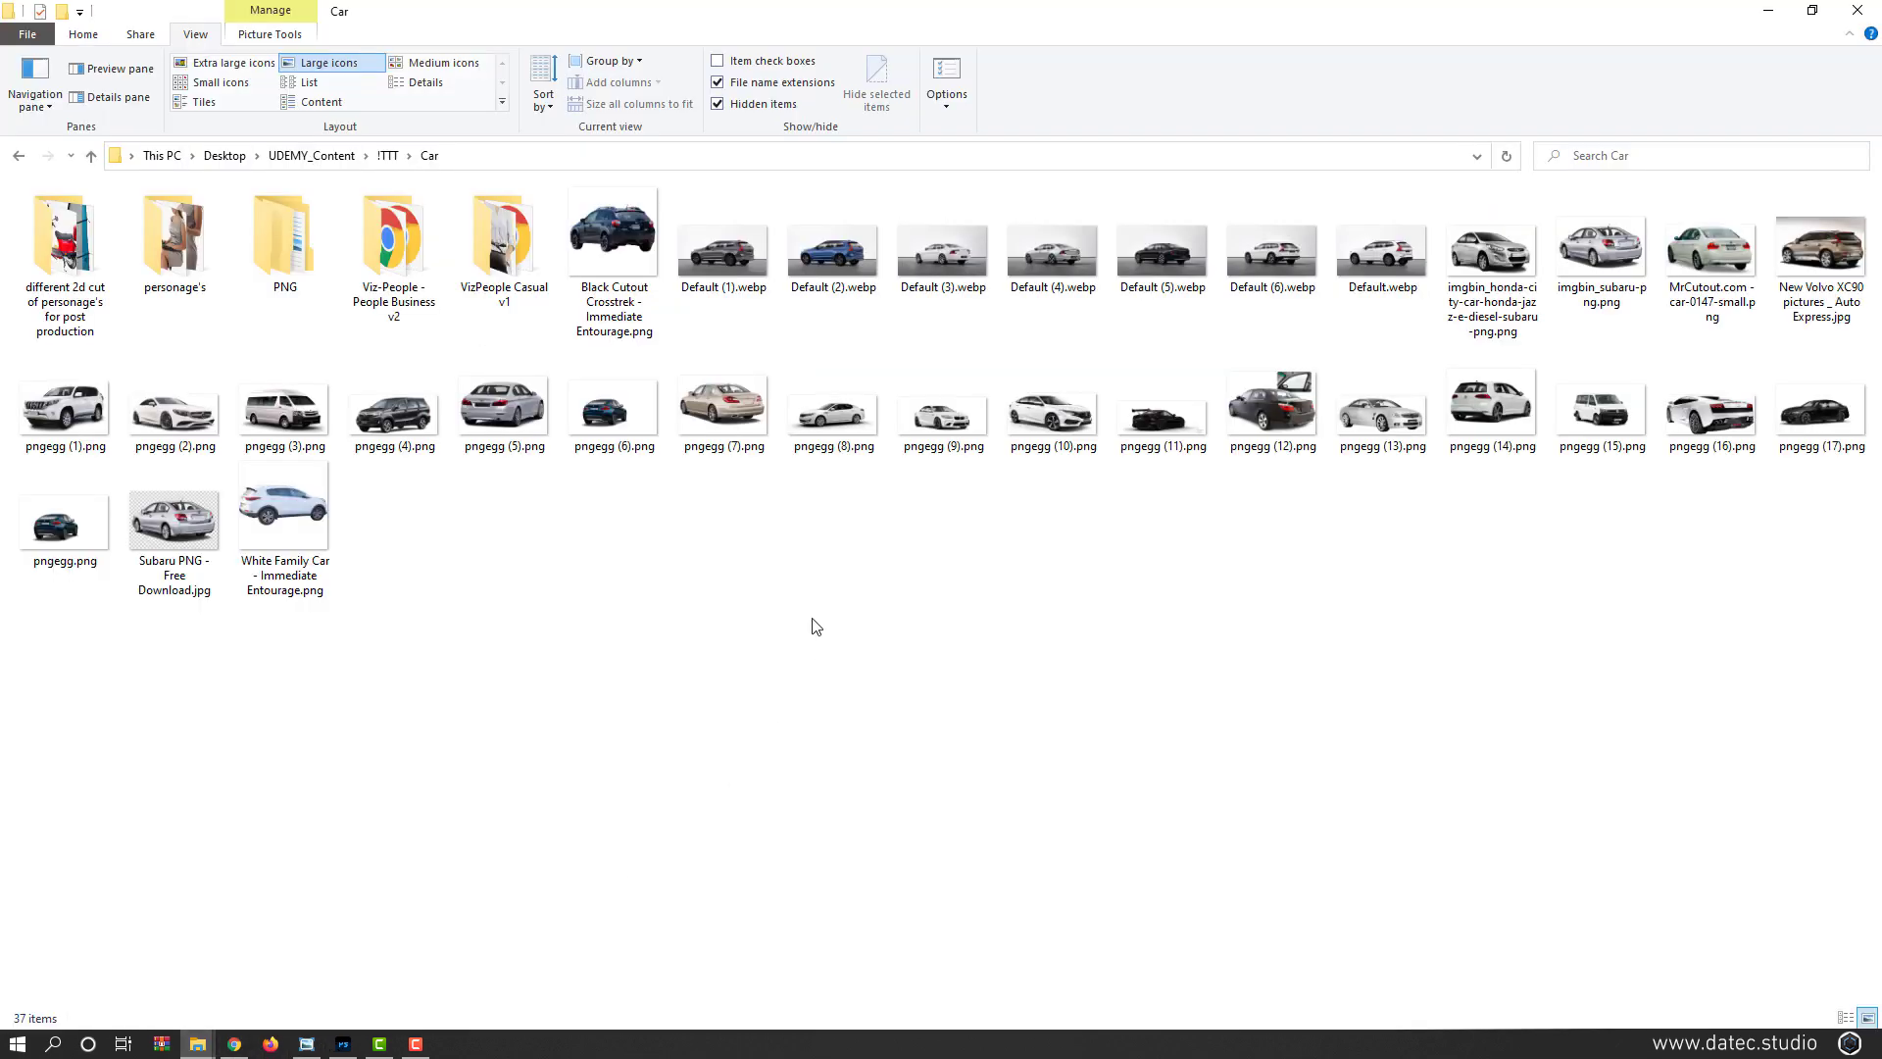
pyautogui.doubleClick(608, 262)
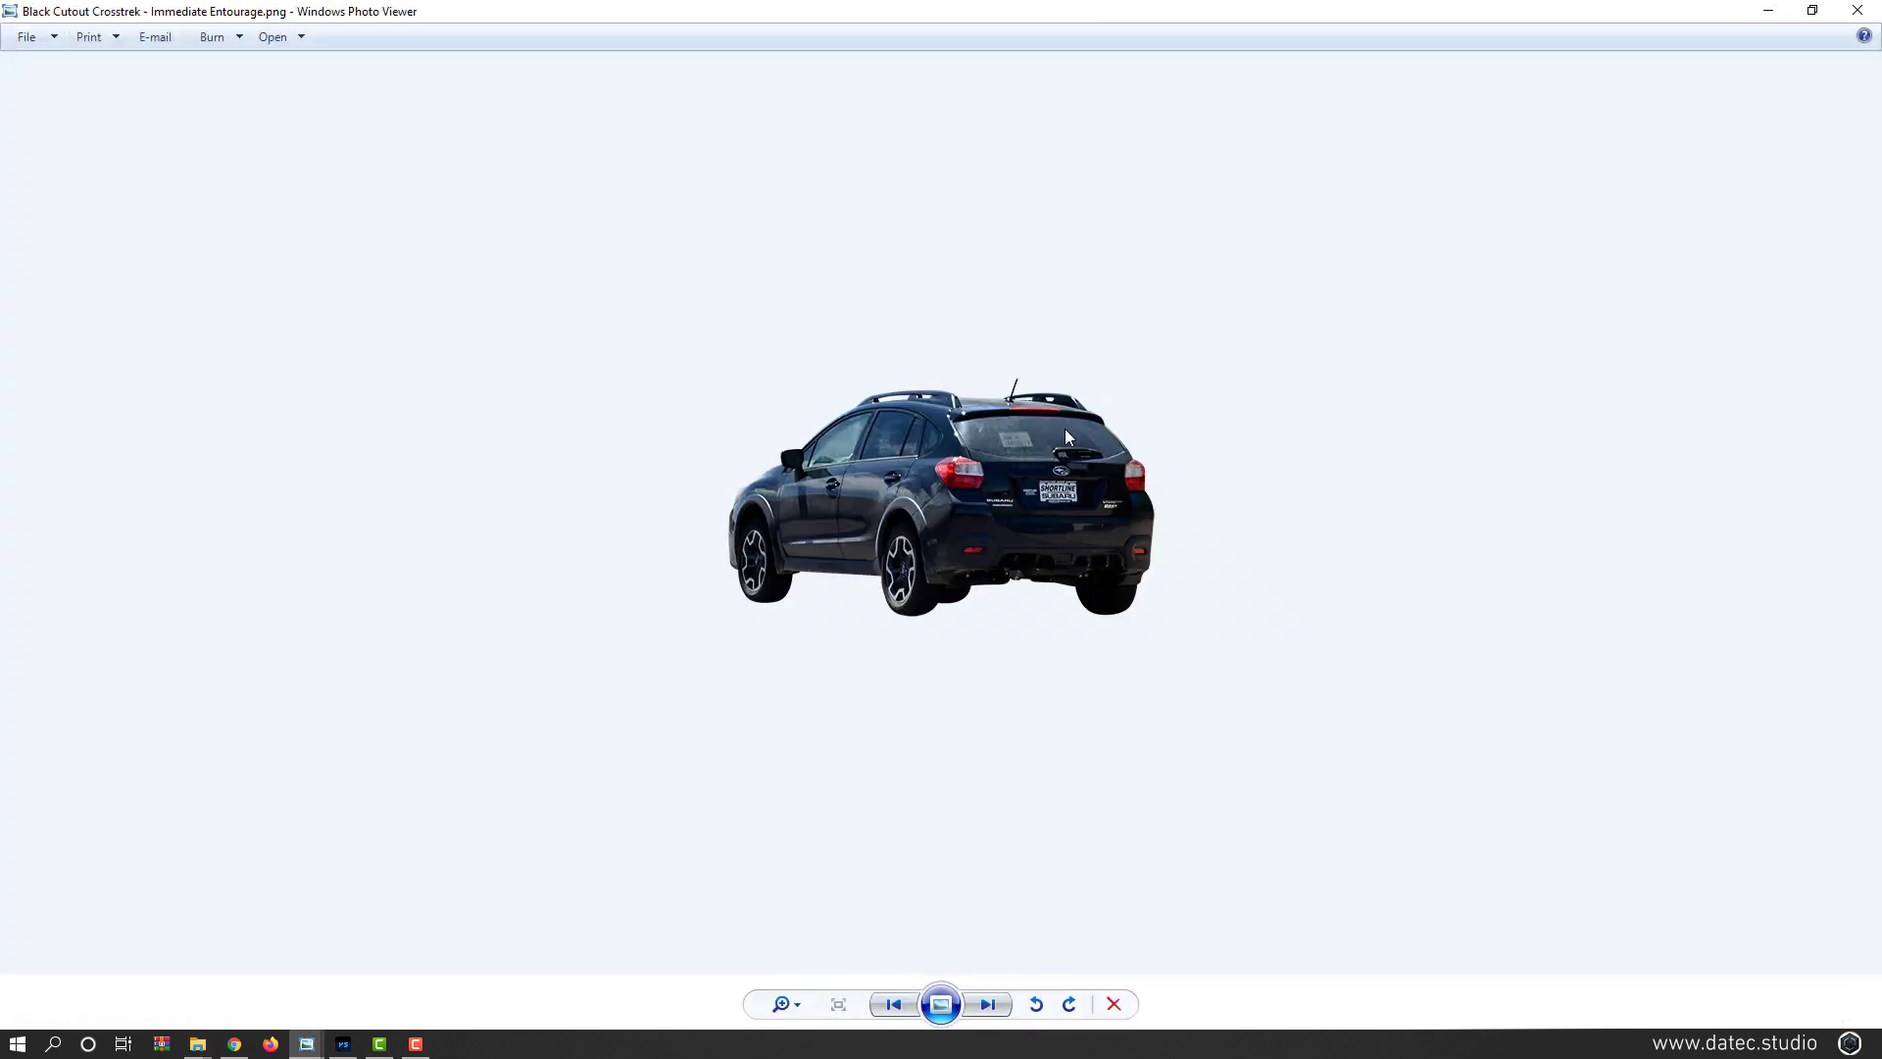
pyautogui.click(1858, 10)
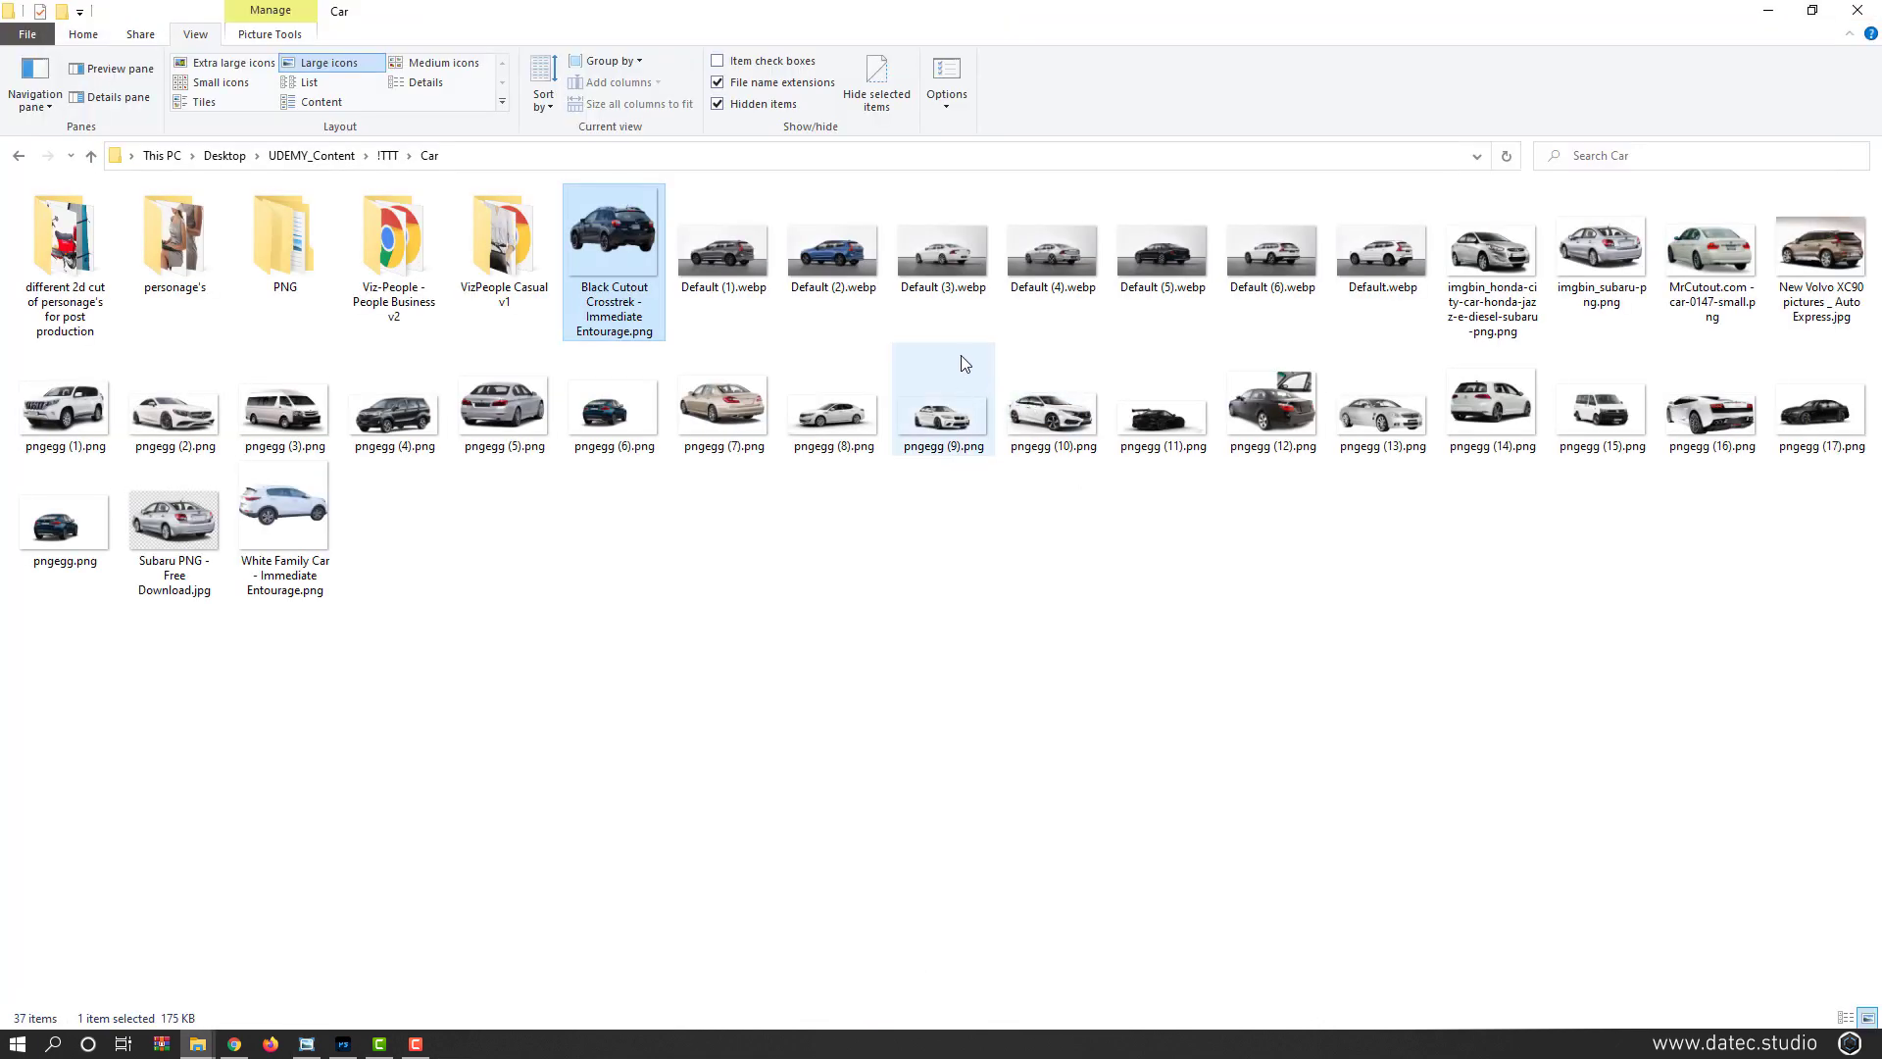
# Preview Default (4).webp from the Car folder, close it and return to the folder
pyautogui.doubleClick(1030, 277)
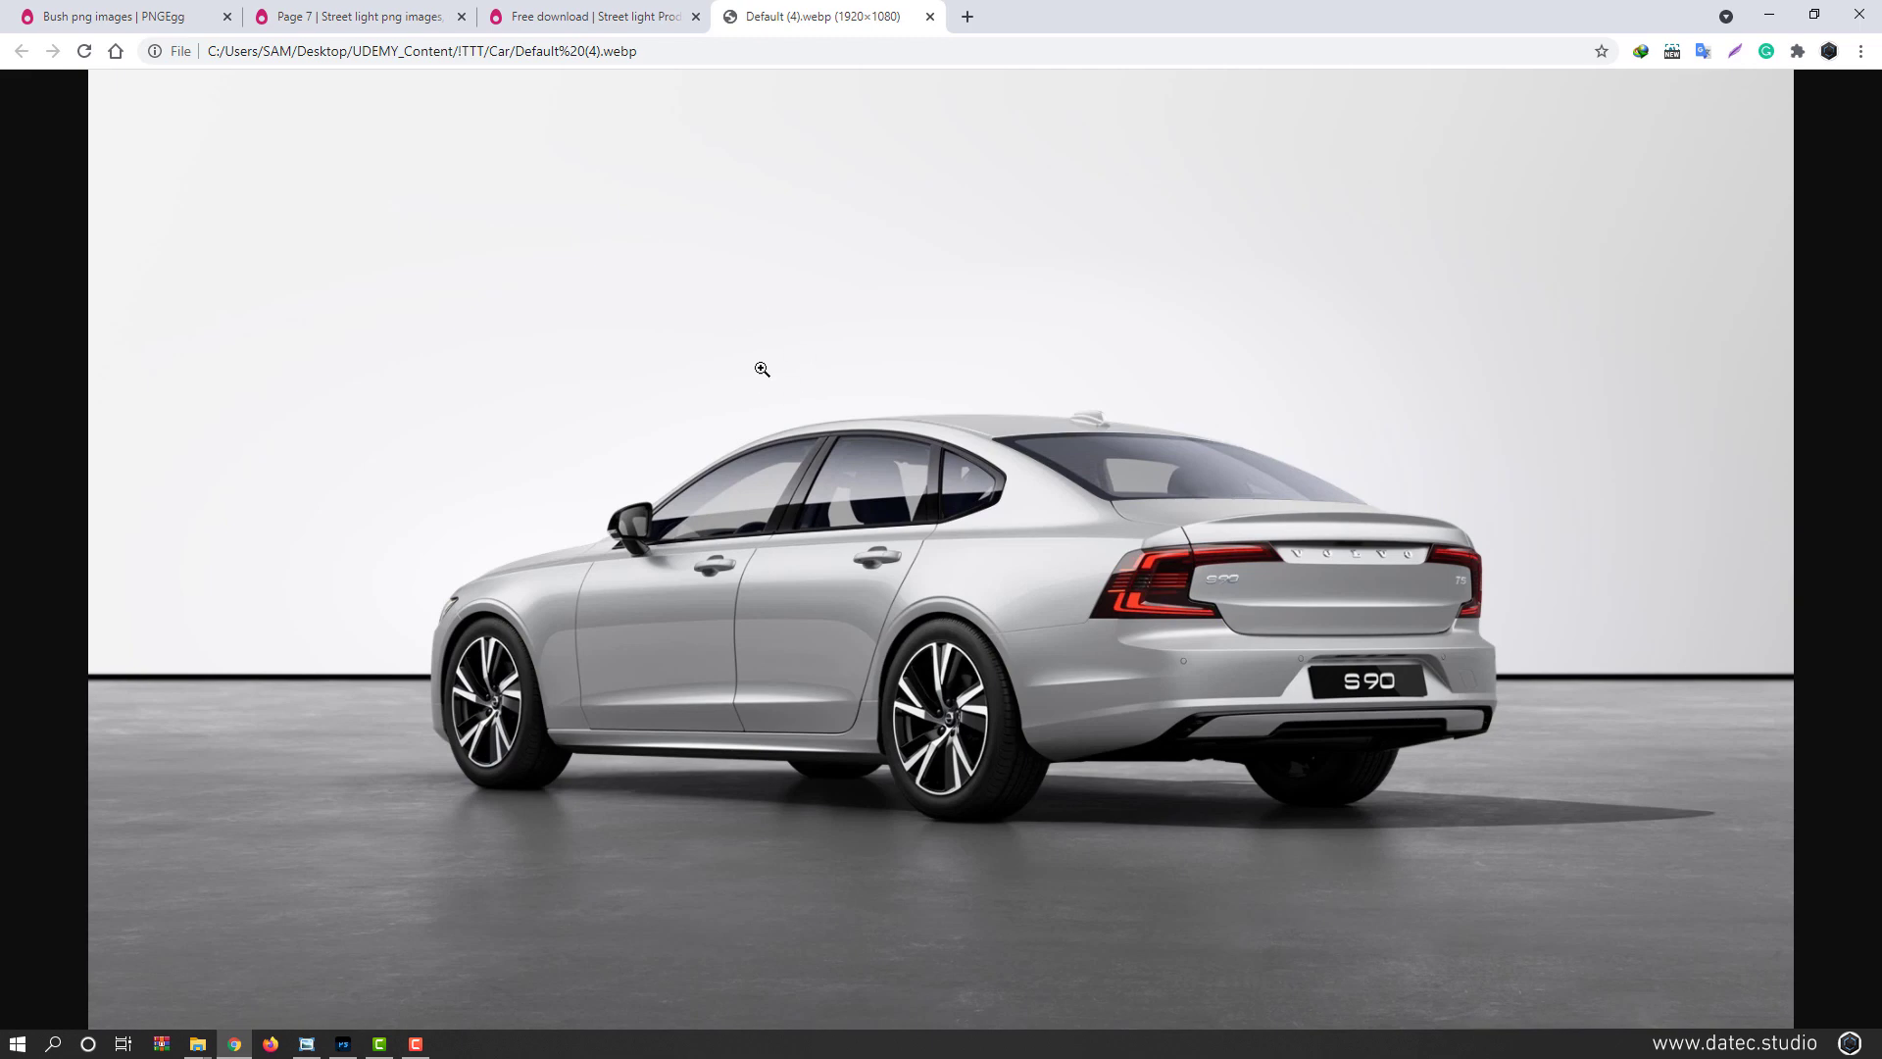
pyautogui.middleClick(798, 20)
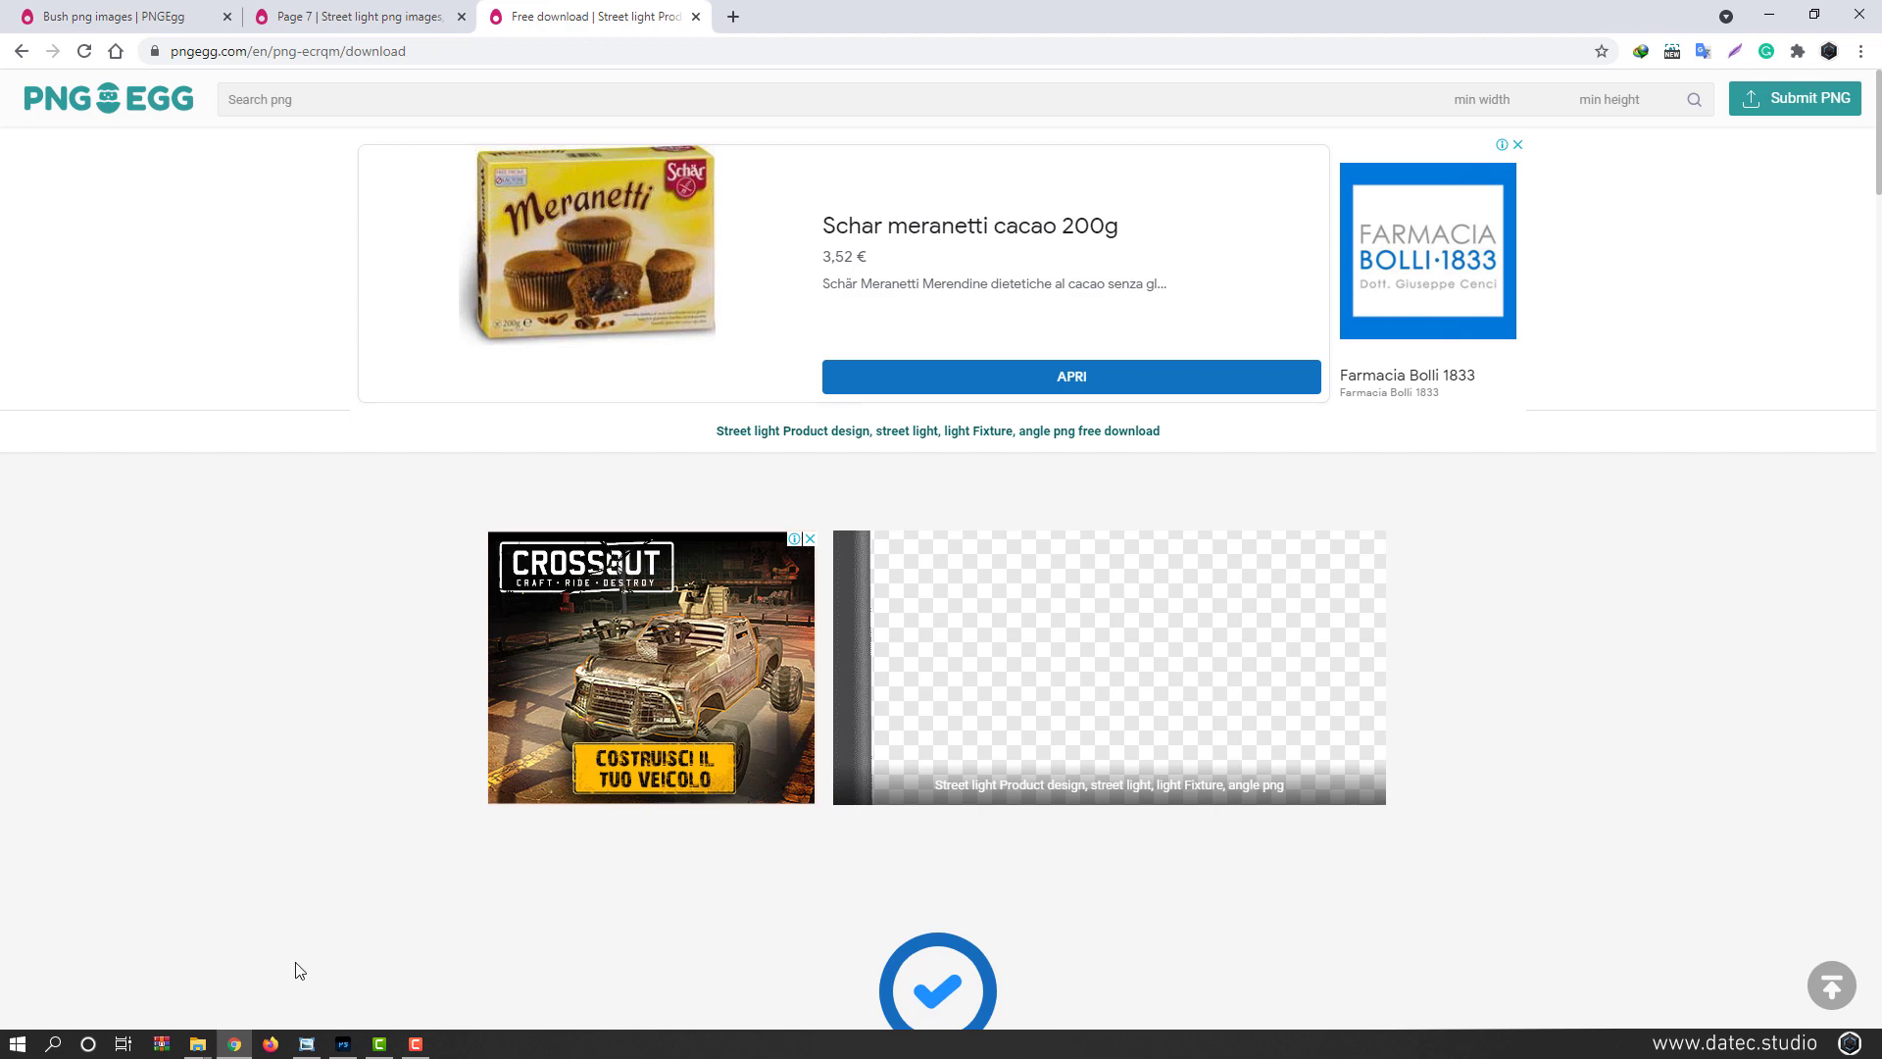
pyautogui.click(197, 1045)
pyautogui.click(431, 995)
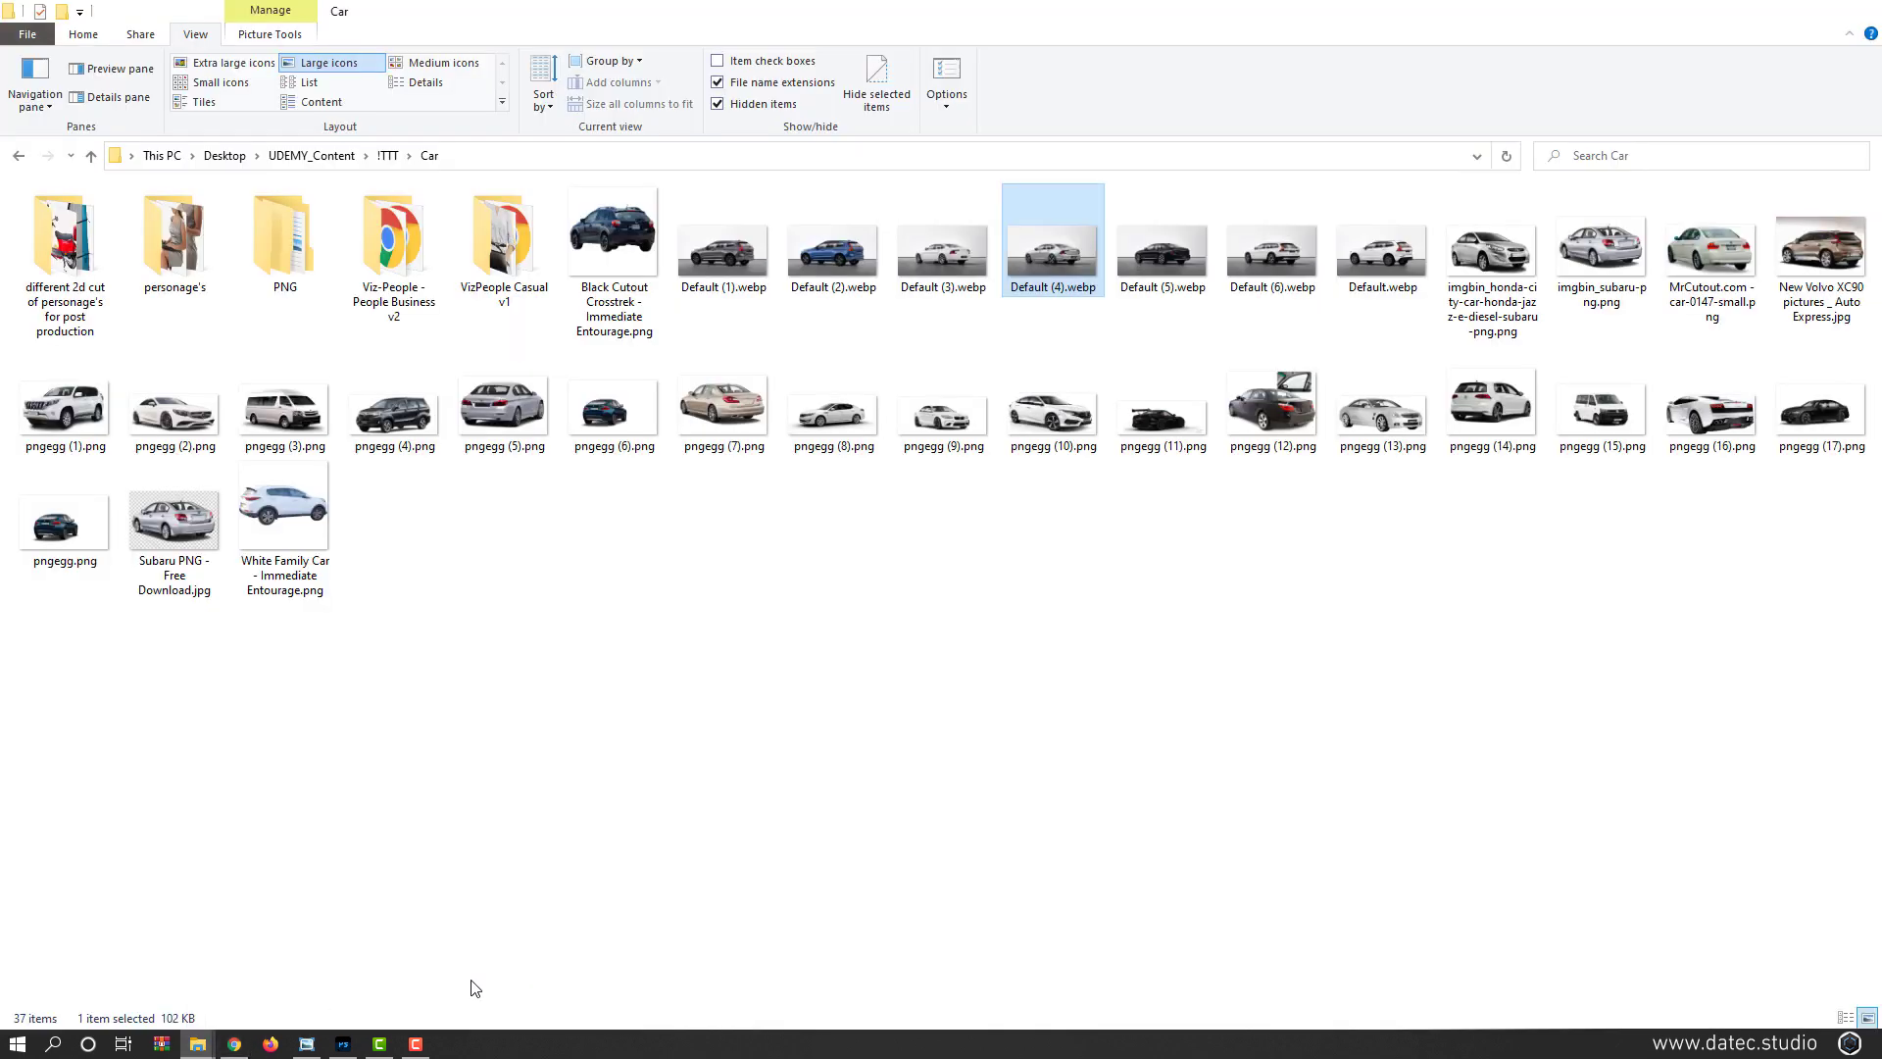
# Open Default (4).webp as a document in Photoshop and mask out its background using Select Subject
pyautogui.moveTo(1054, 250); pyautogui.dragTo(814, 81)
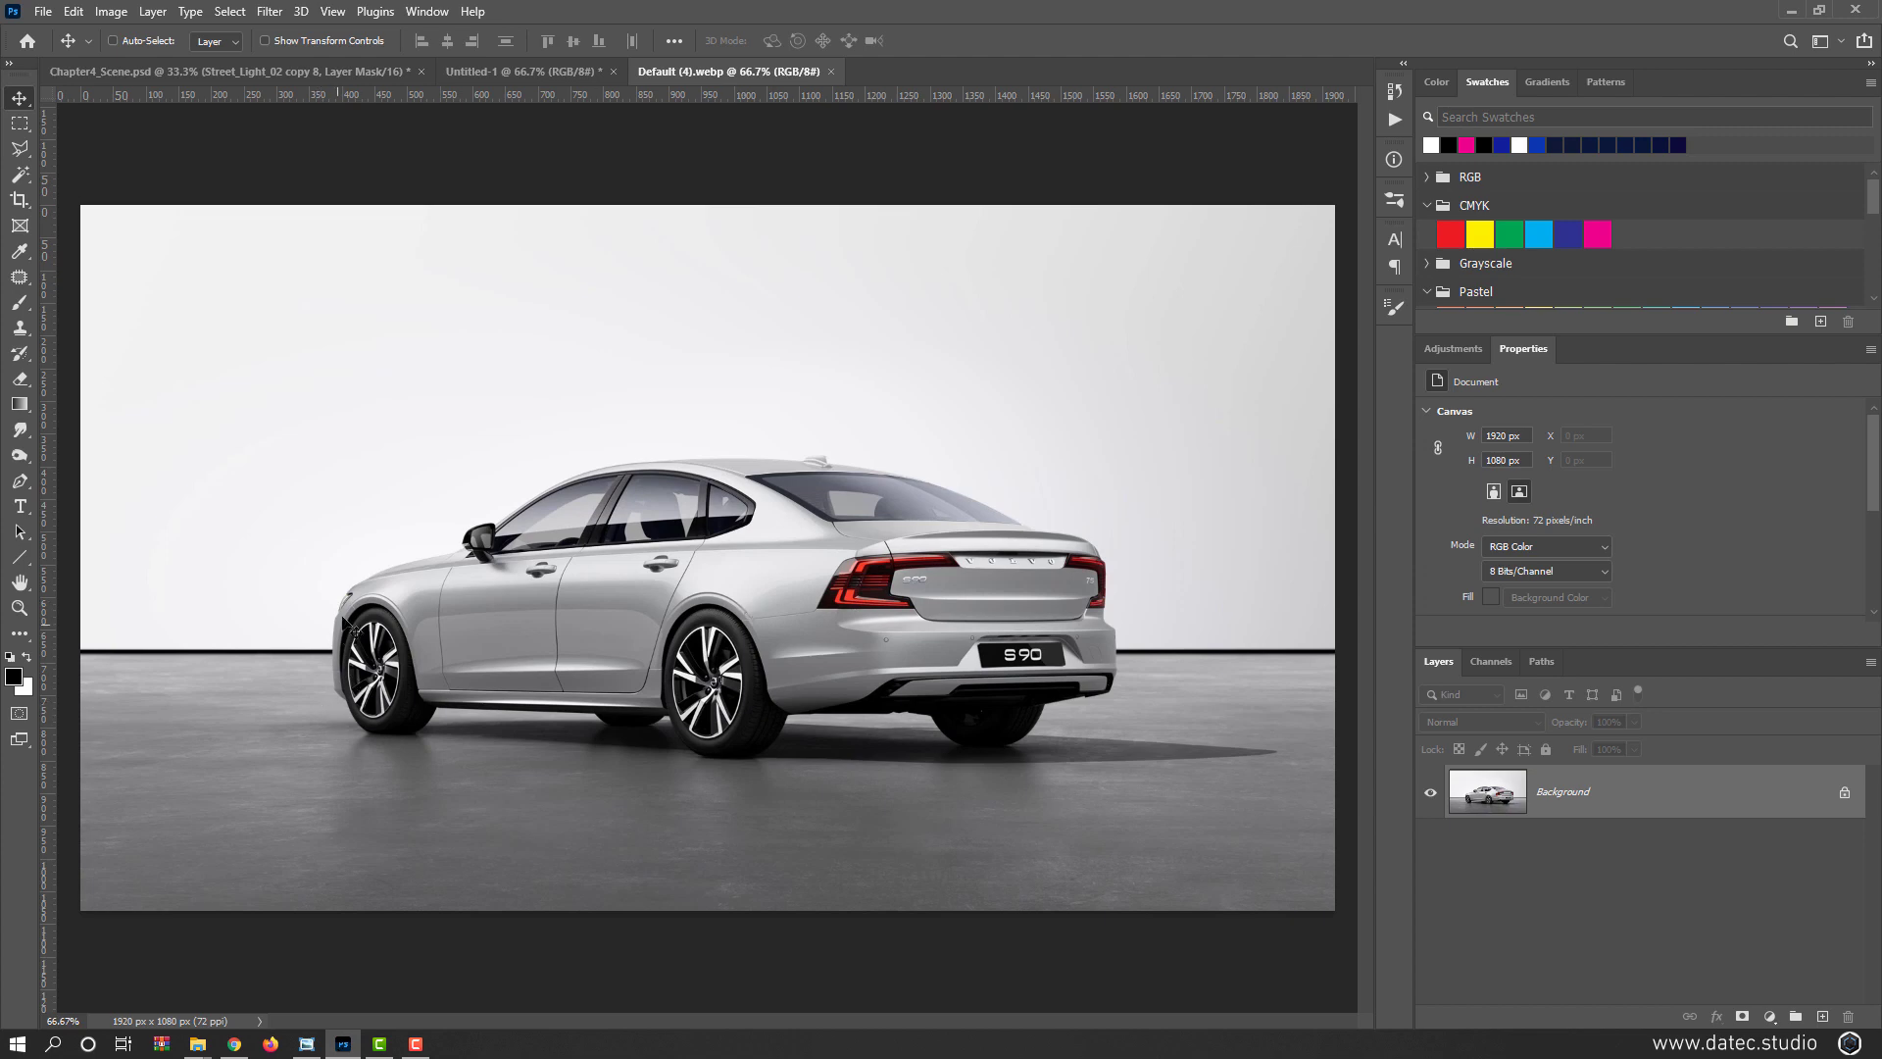
pyautogui.click(230, 12)
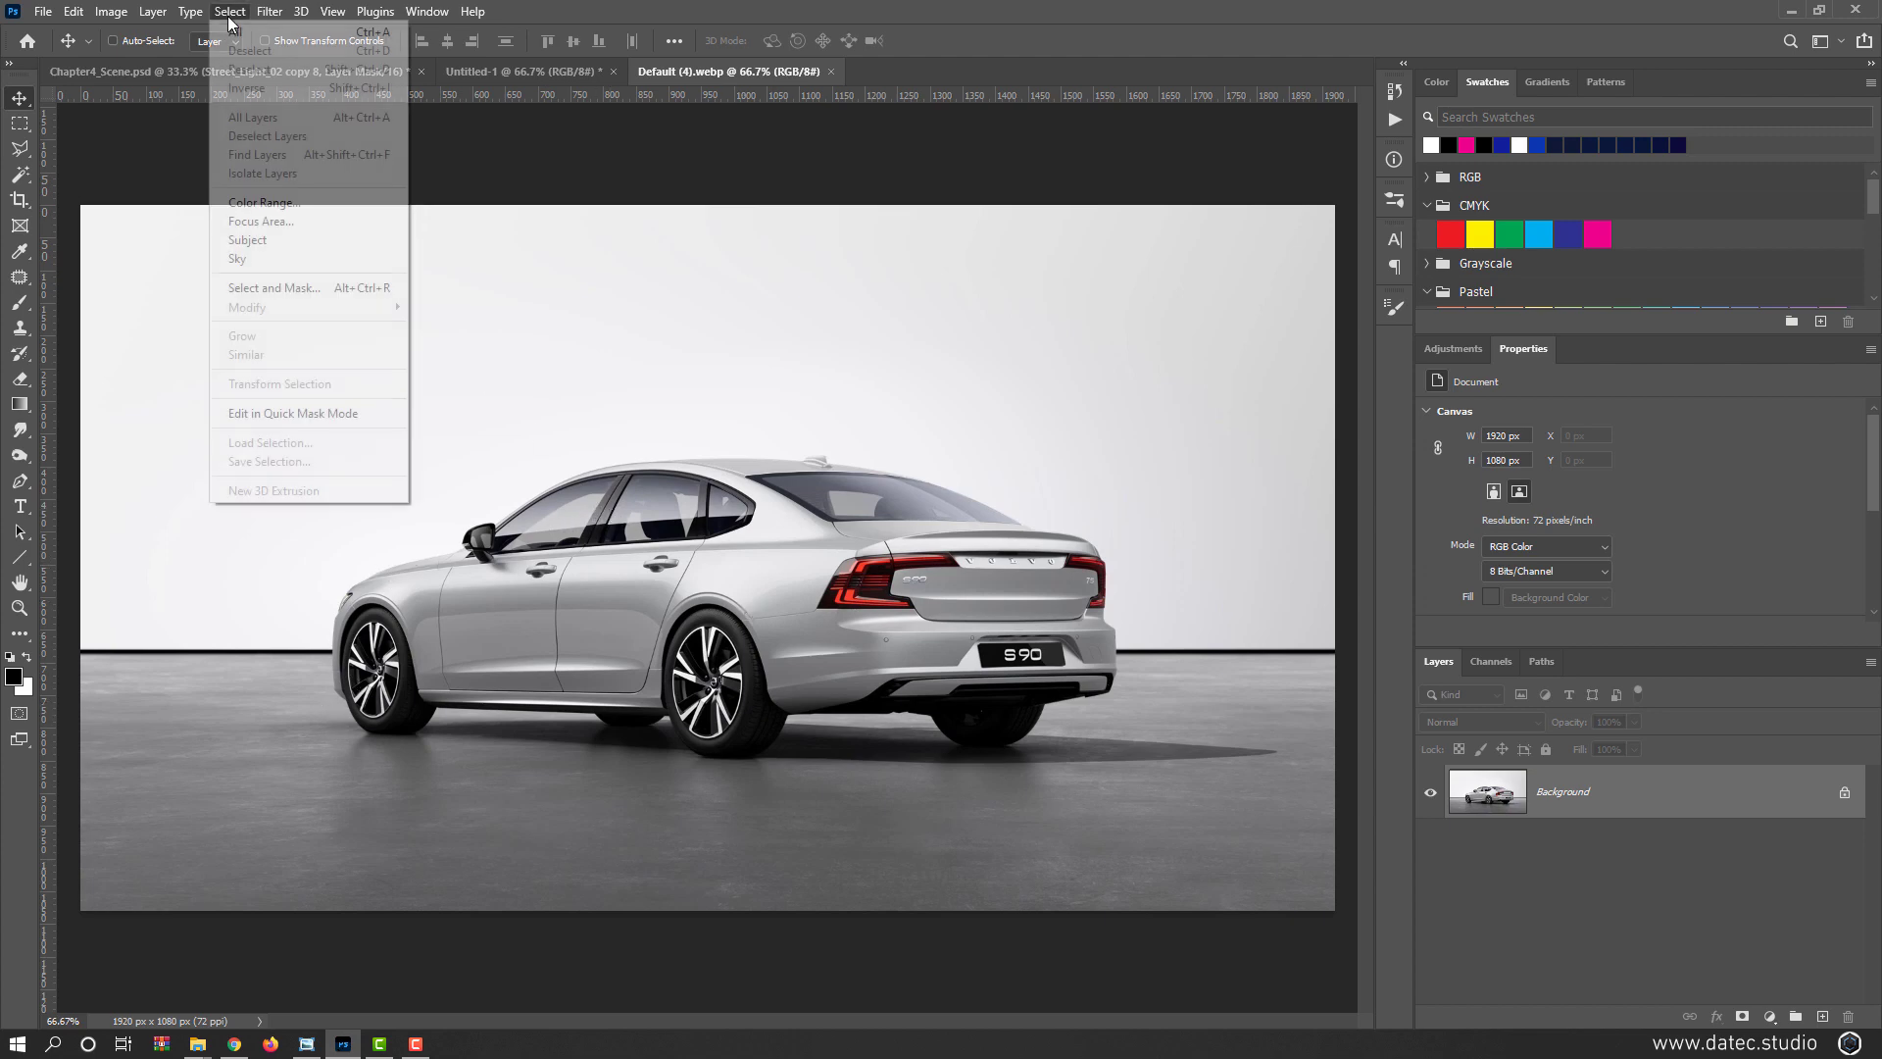
pyautogui.click(292, 247)
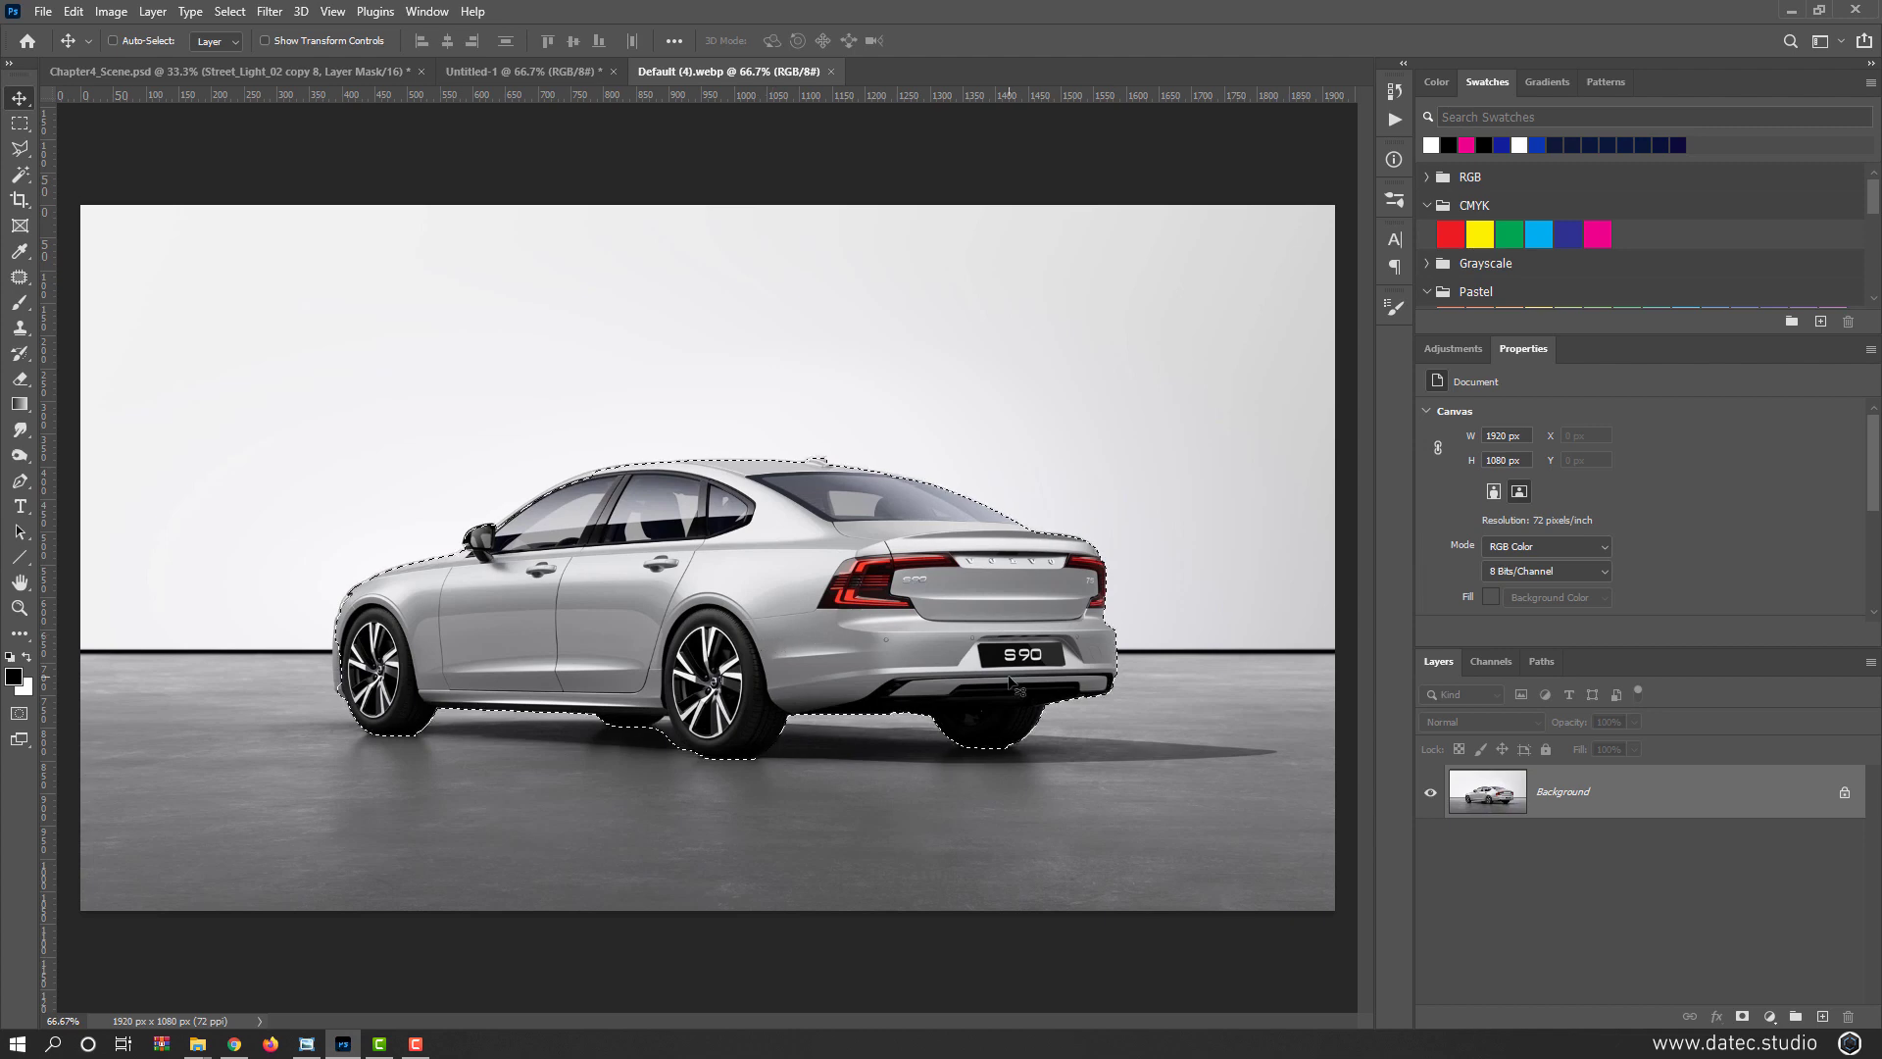
pyautogui.click(1743, 1017)
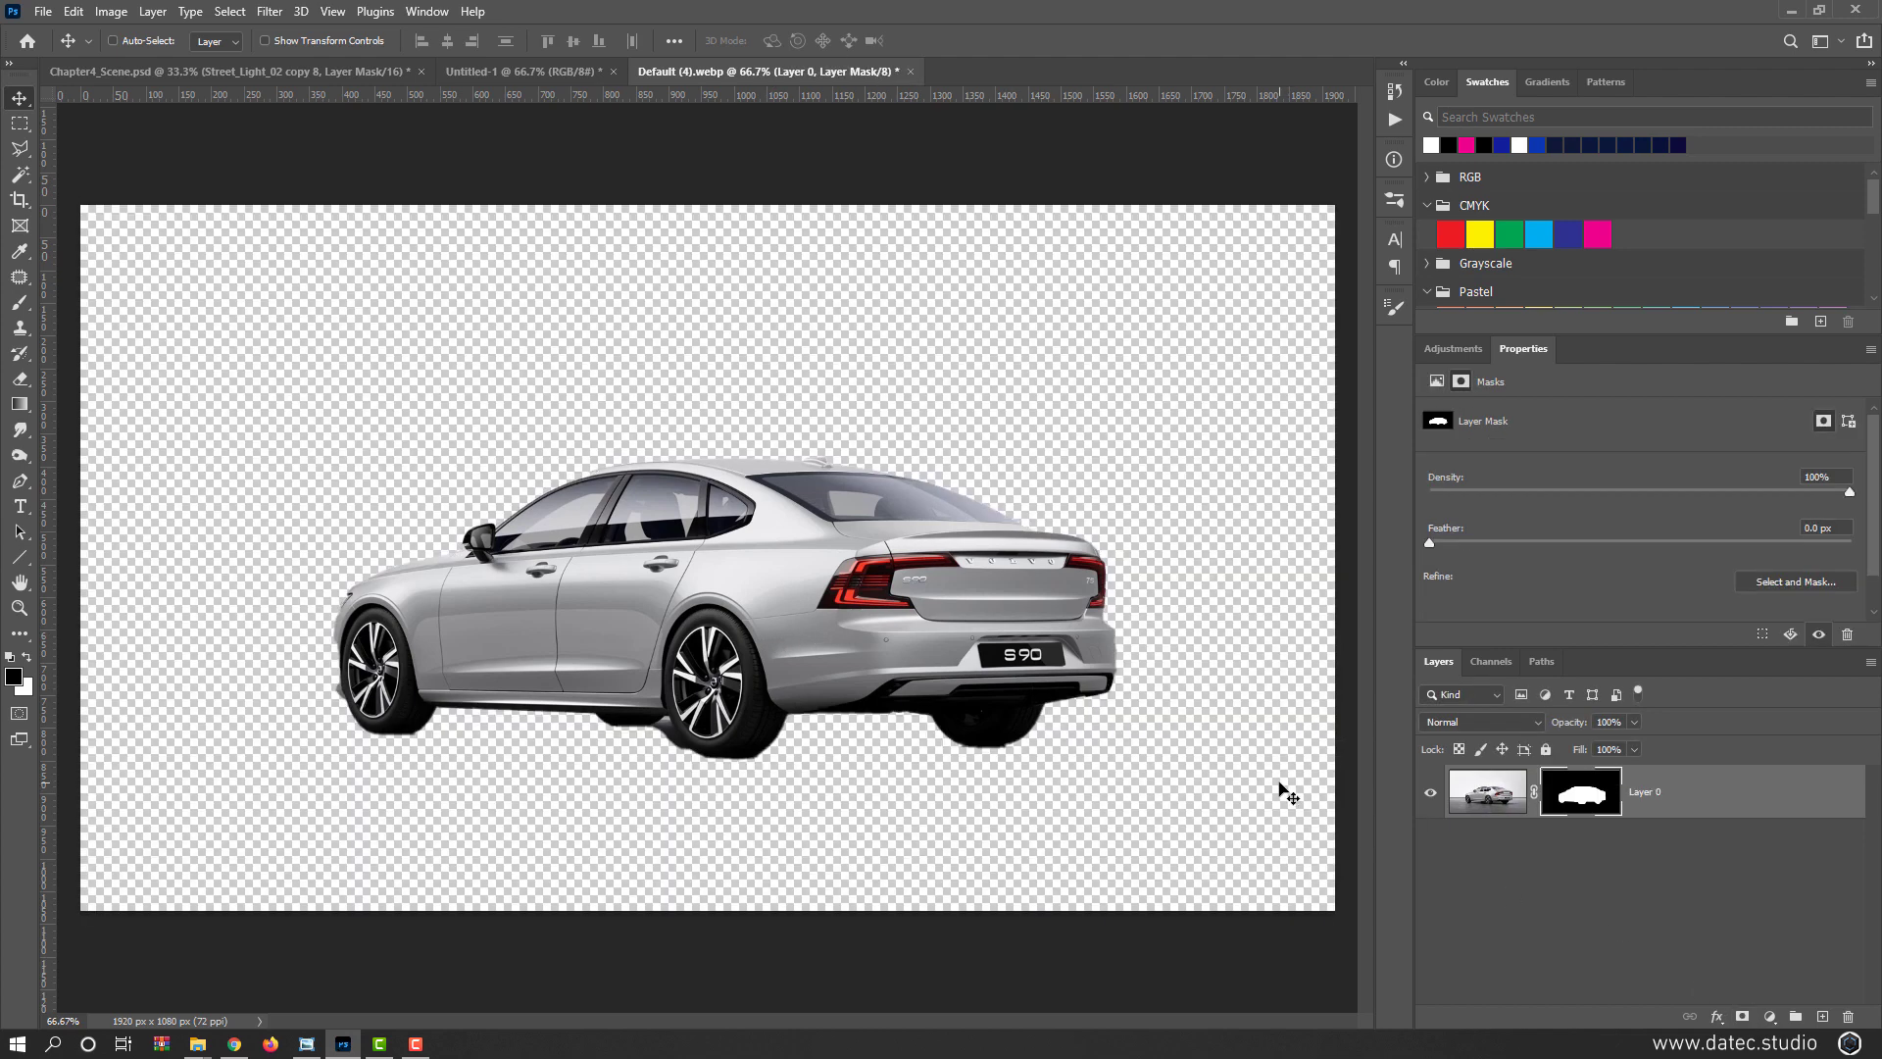
# Copy the masked car into Chapter4_Scene.psd, accepting the different bit depth, and move its layer above Tree_01
pyautogui.moveTo(909, 577); pyautogui.dragTo(725, 588)
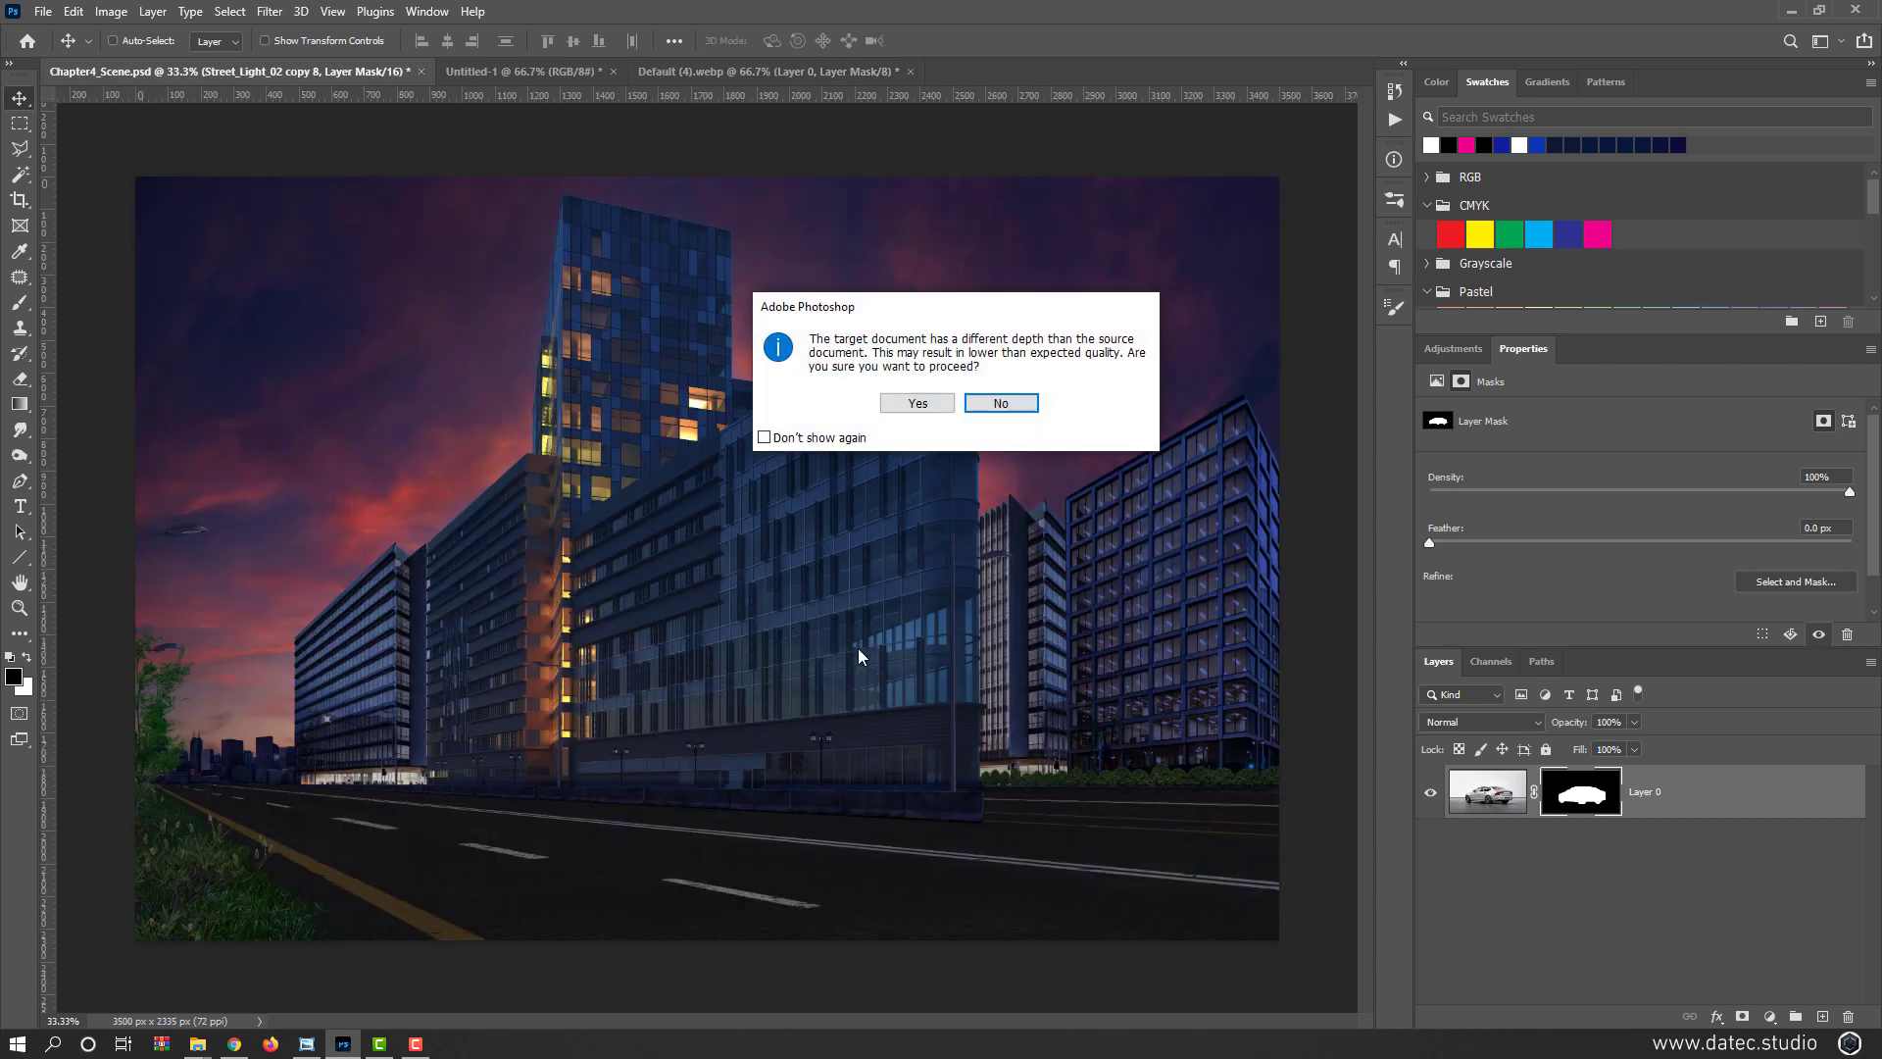
pyautogui.click(918, 405)
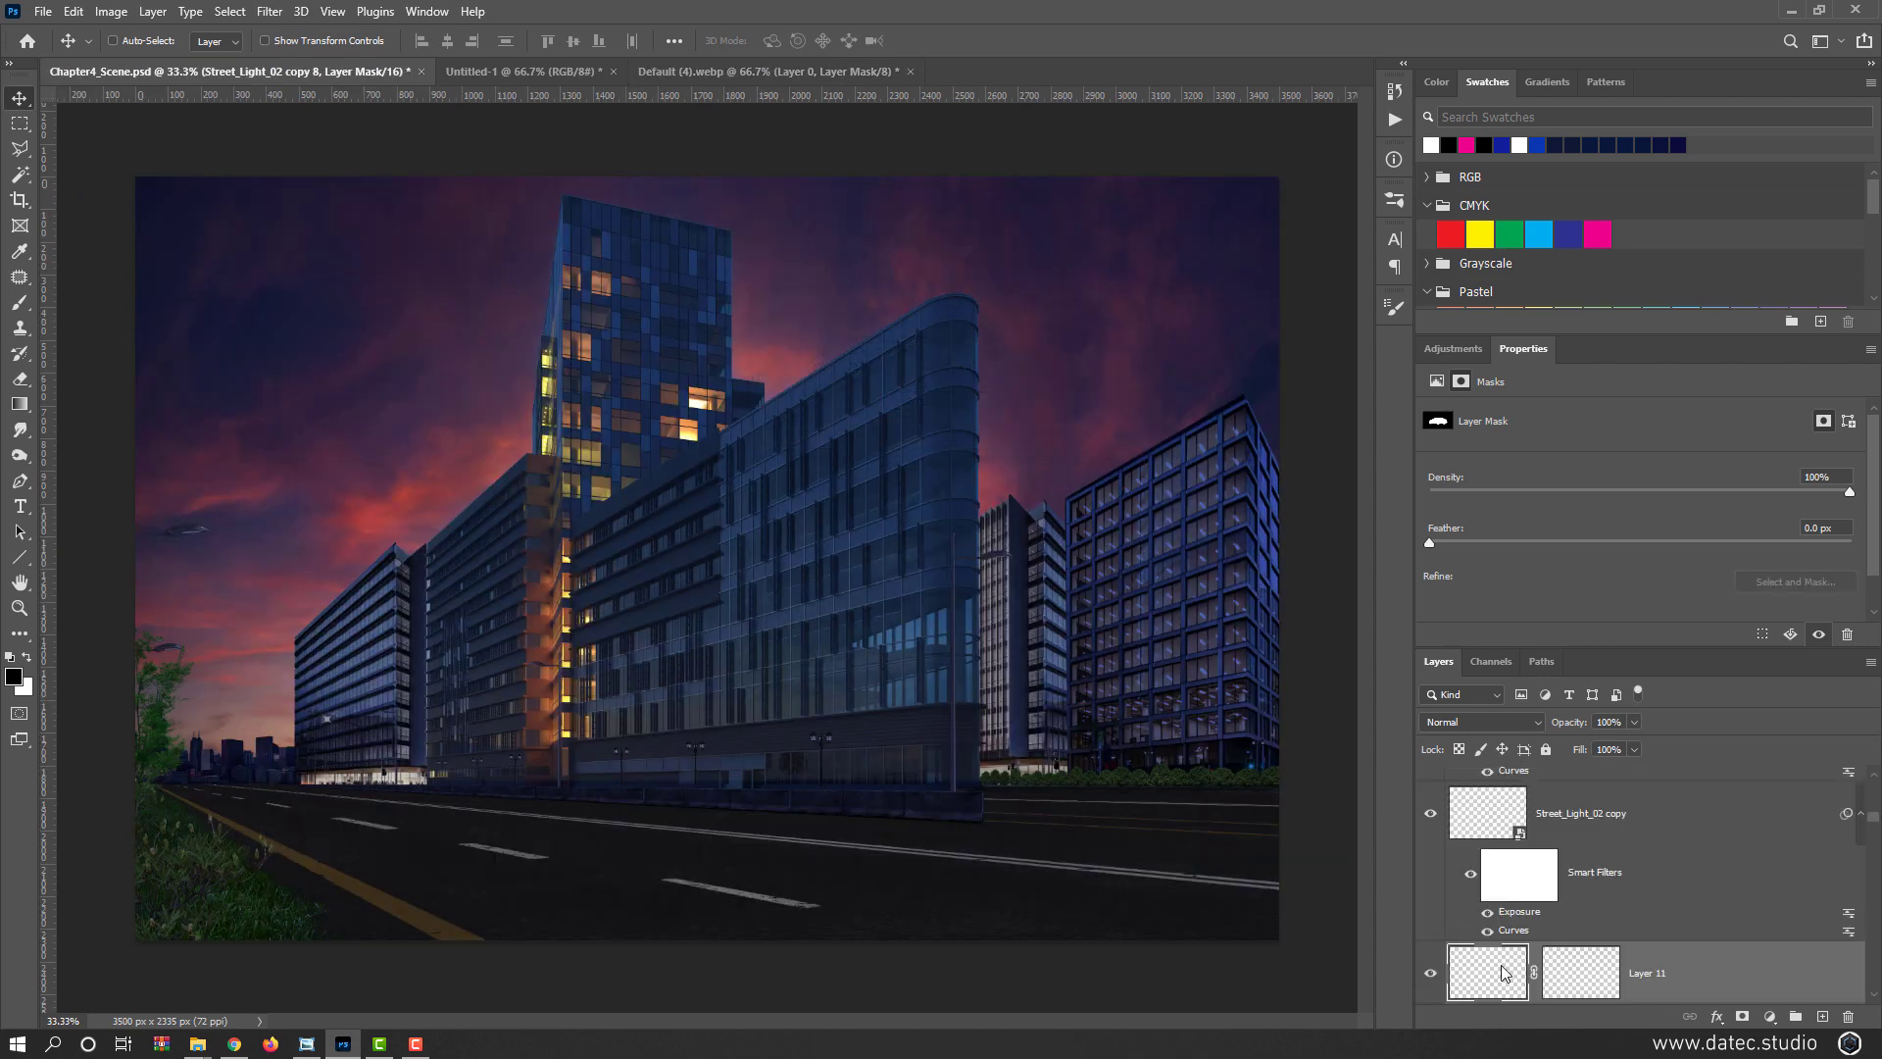
pyautogui.moveTo(1507, 971); pyautogui.dragTo(1465, 775)
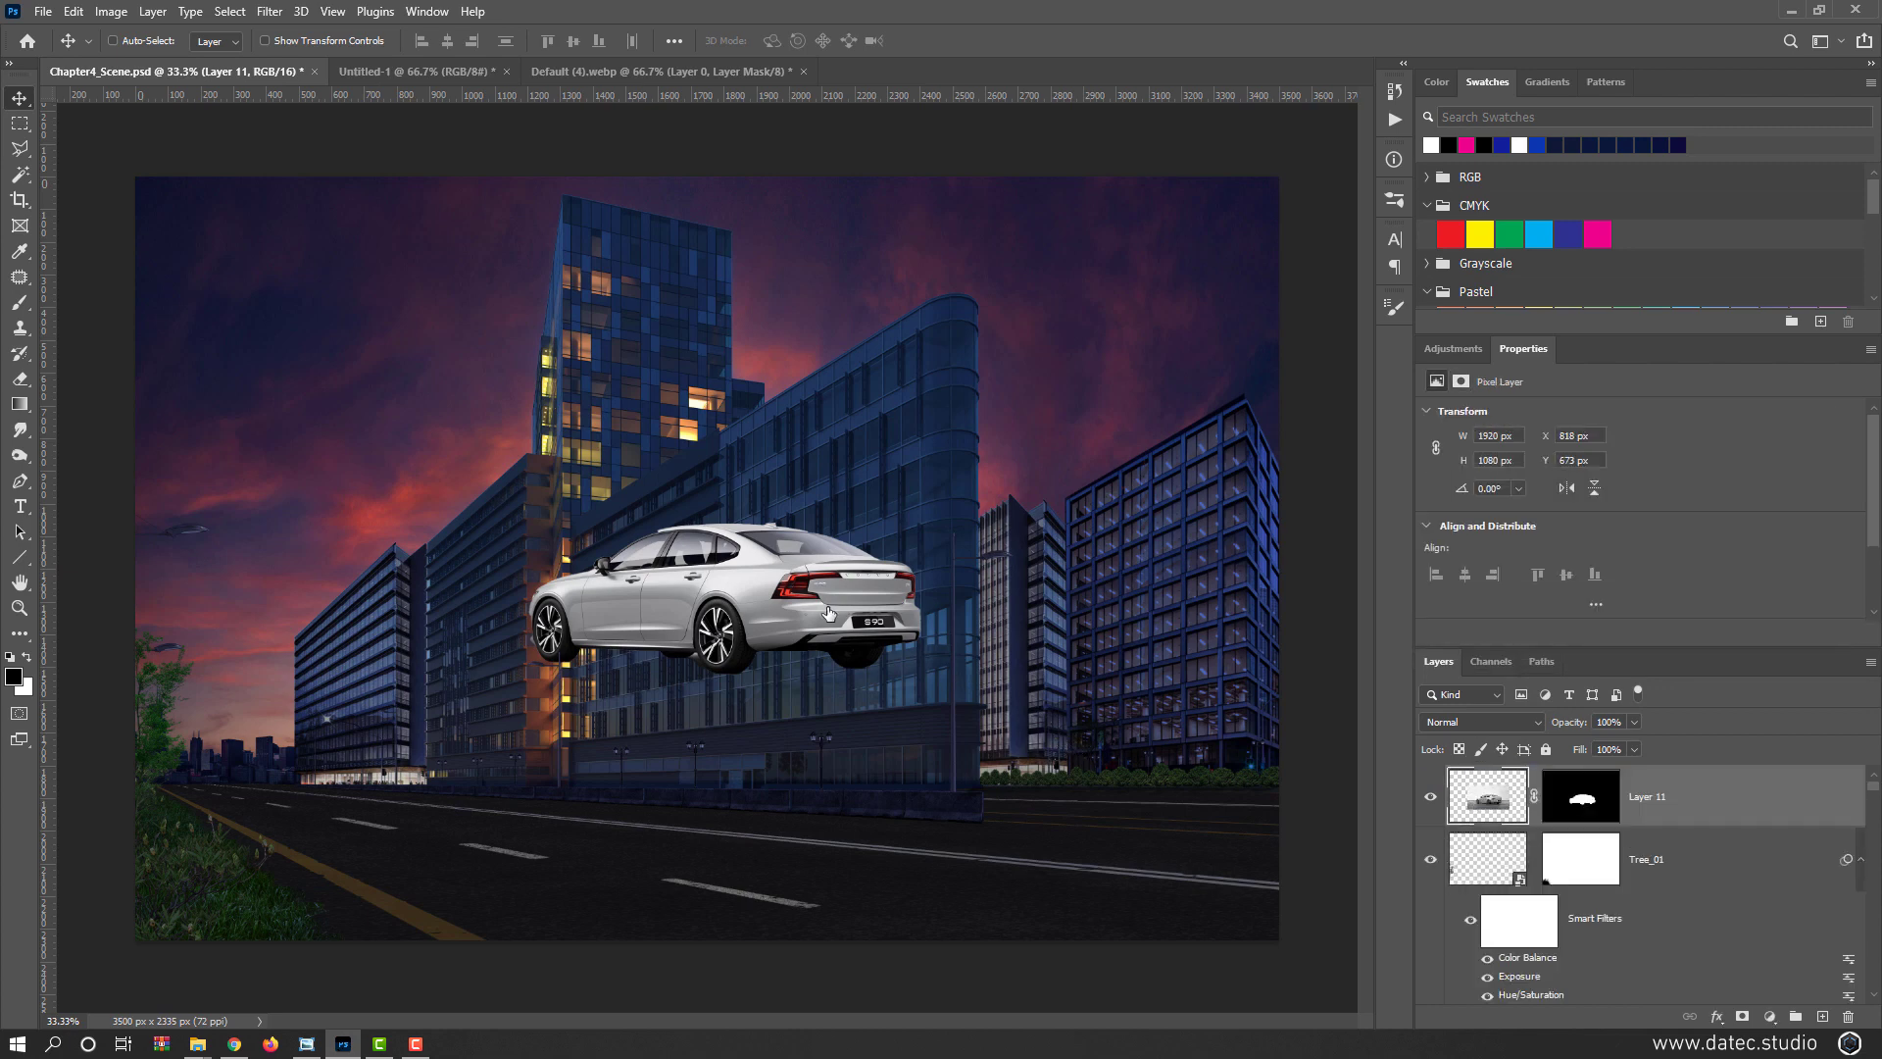
# Move the car down onto the road in front of the building, at about X 872 px, Y 1312 px
pyautogui.moveTo(762, 628); pyautogui.dragTo(780, 830)
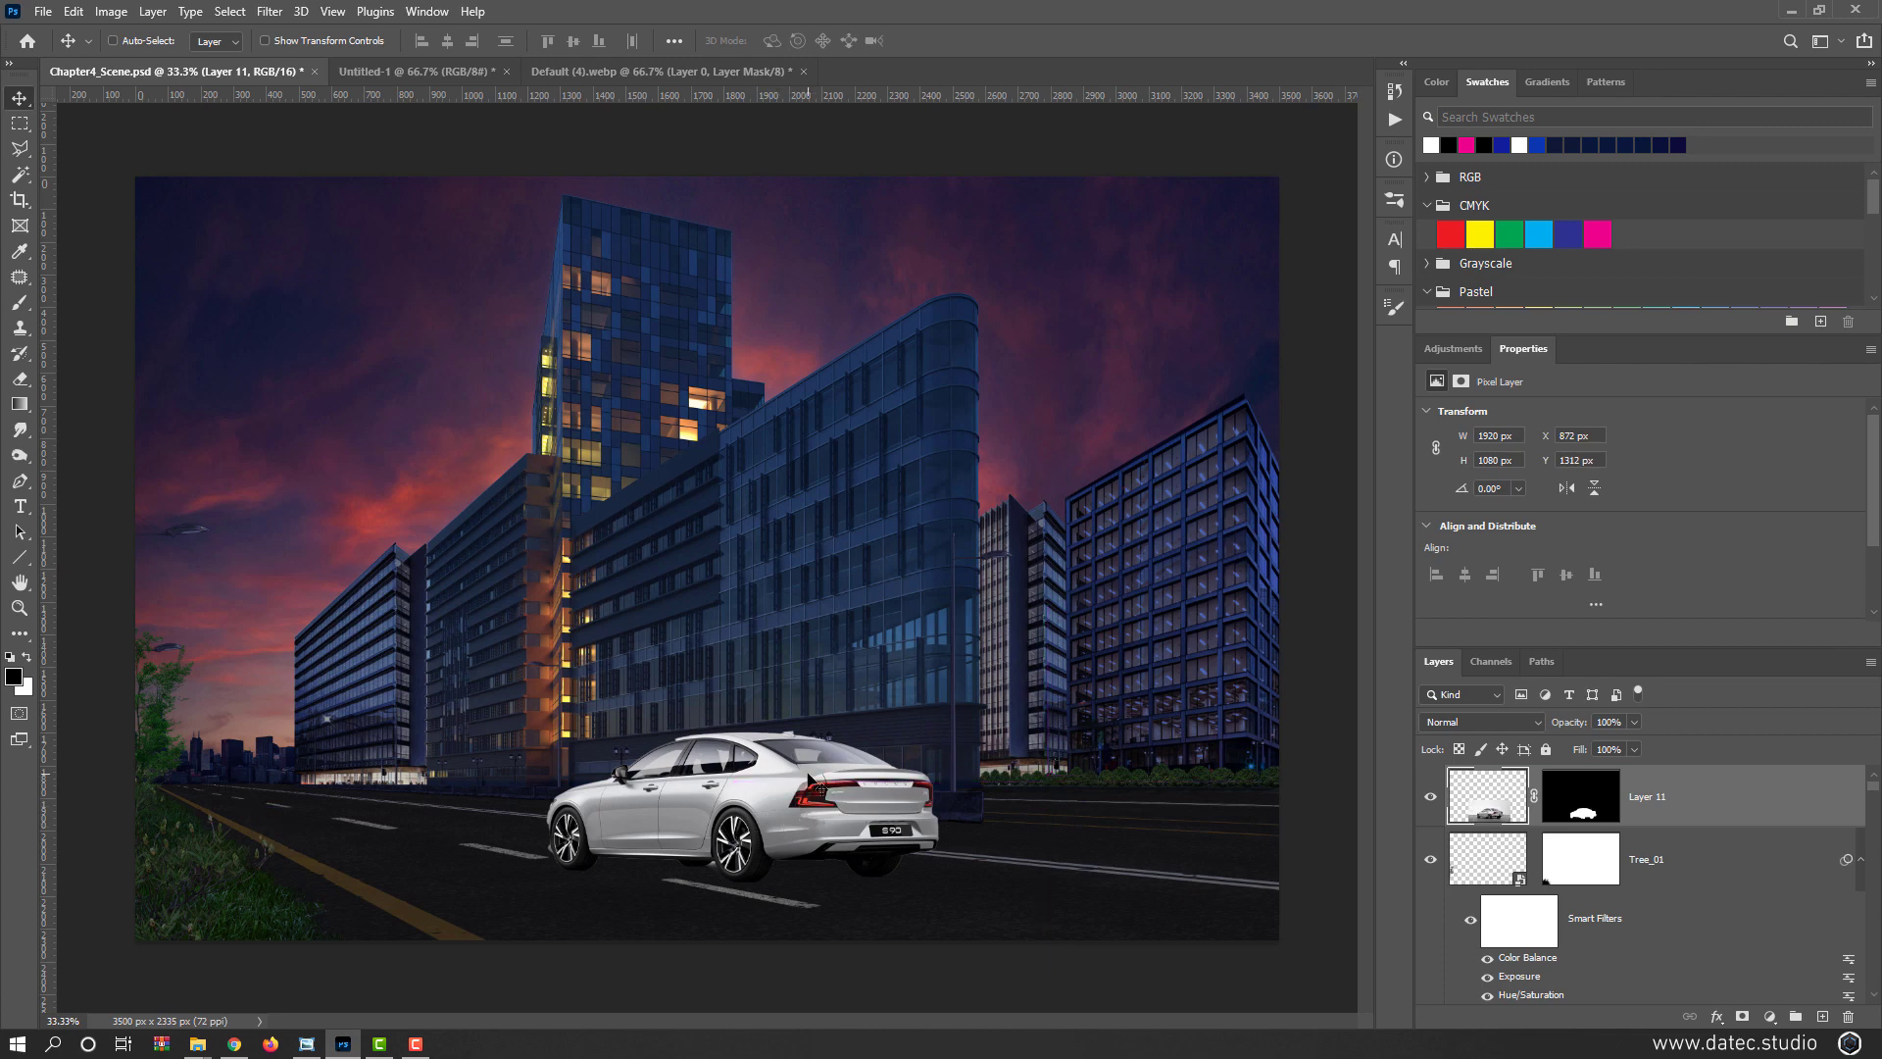
pyautogui.hotkey('ctrl', 't')
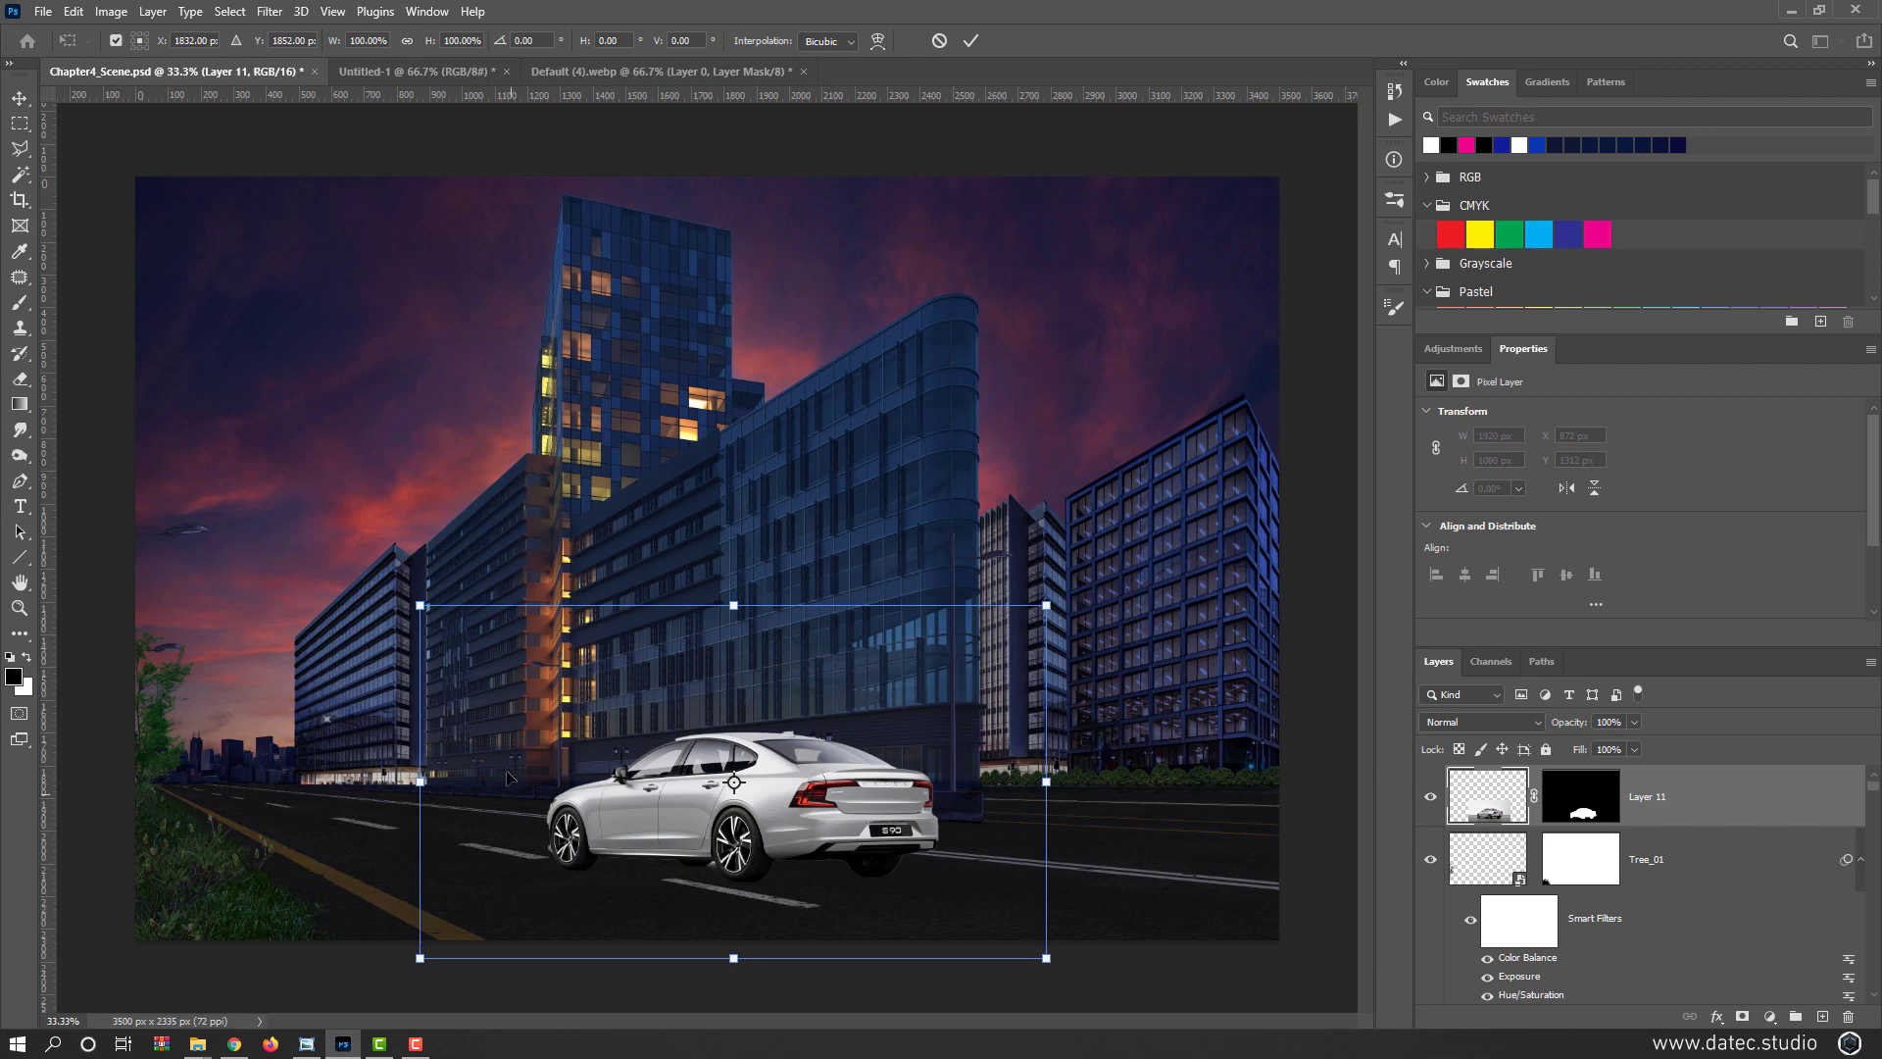
pyautogui.press('Return')
# Check the masked car's edges up close and convert its layer, Layer 11, to a smart object
pyautogui.scroll(3, 873, 809)
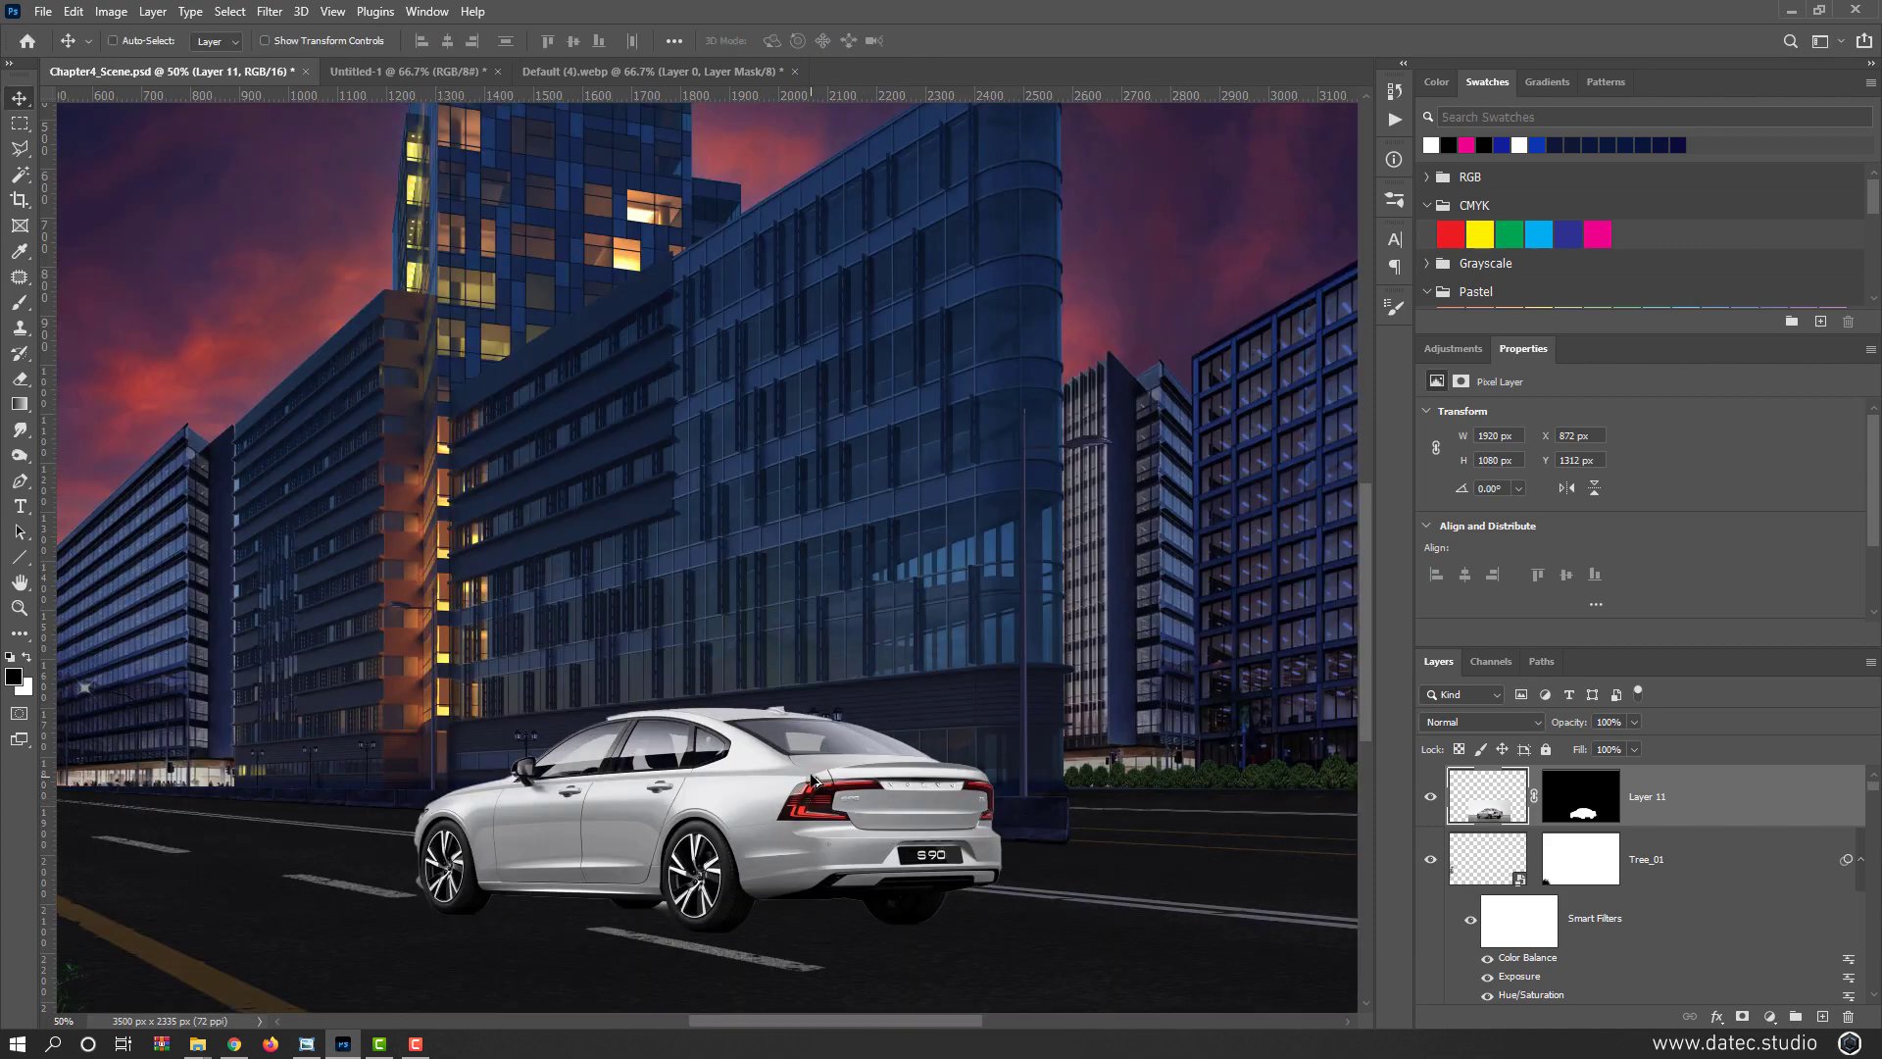
pyautogui.moveTo(890, 875); pyautogui.dragTo(966, 651)
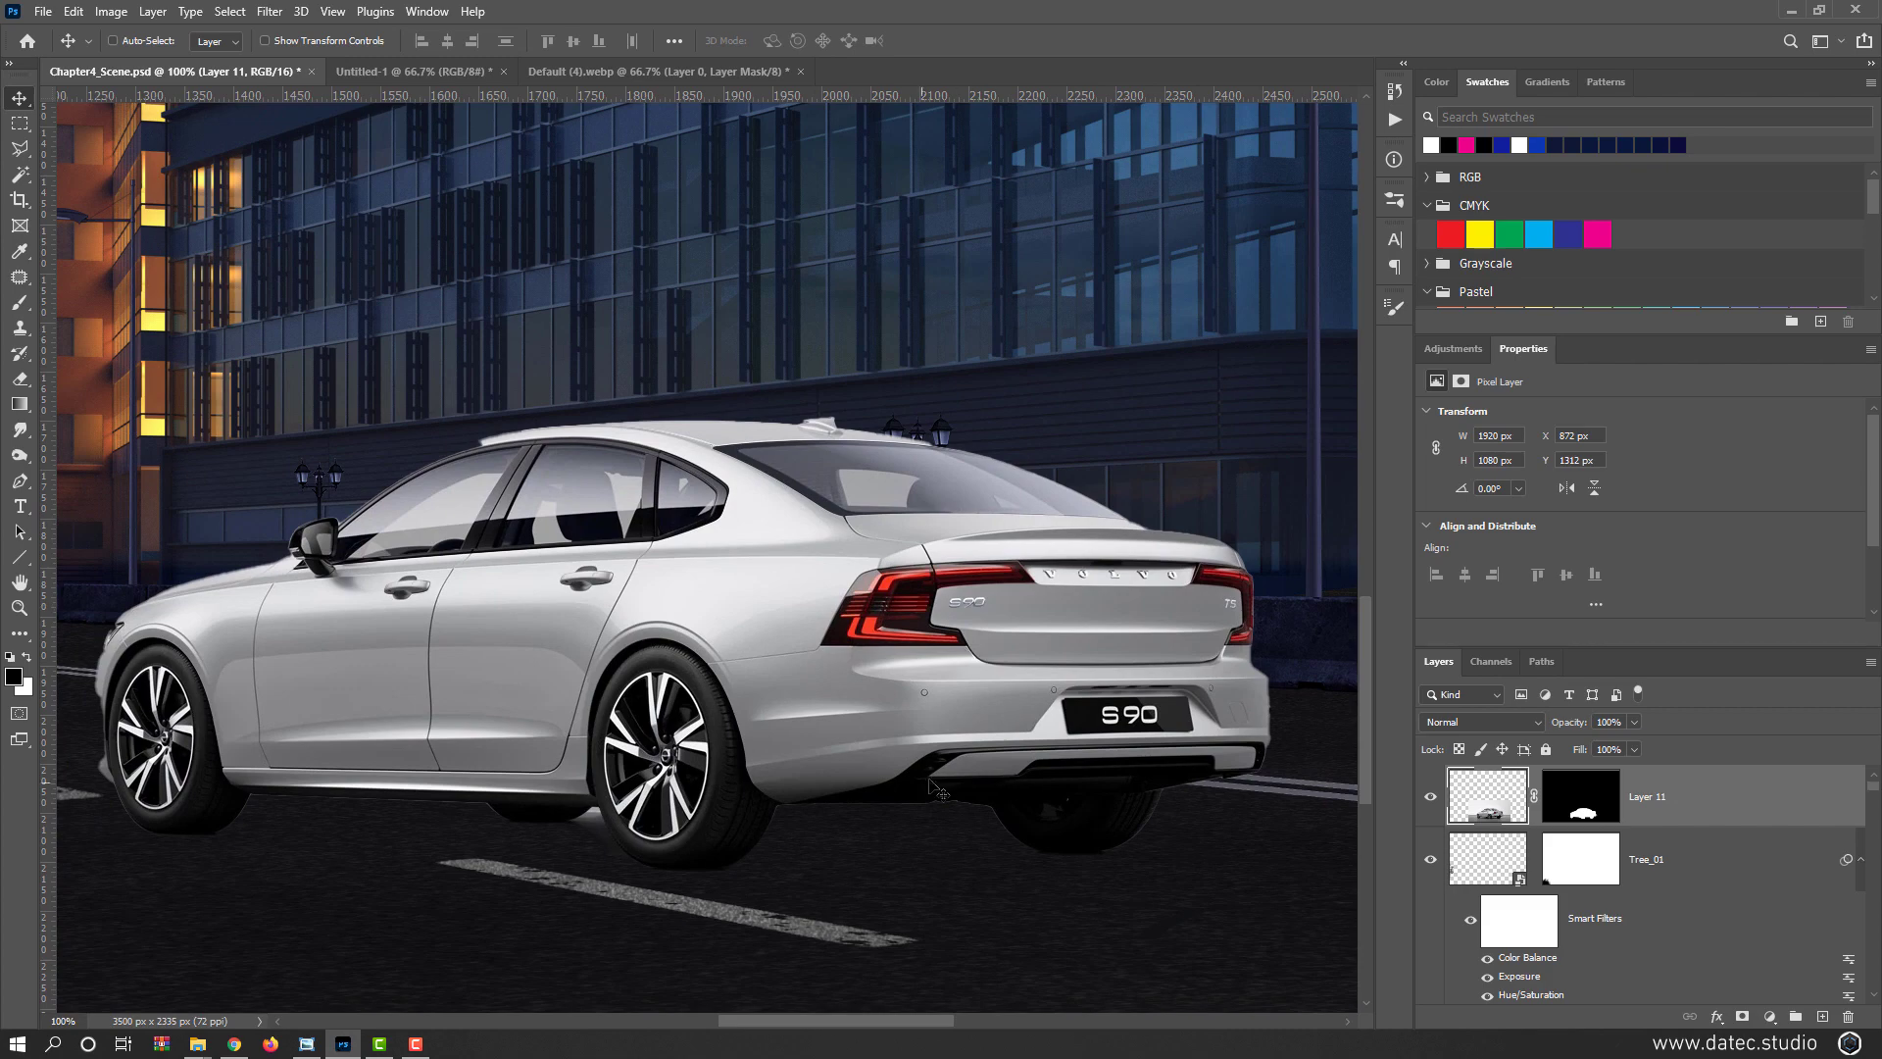
pyautogui.rightClick(1668, 799)
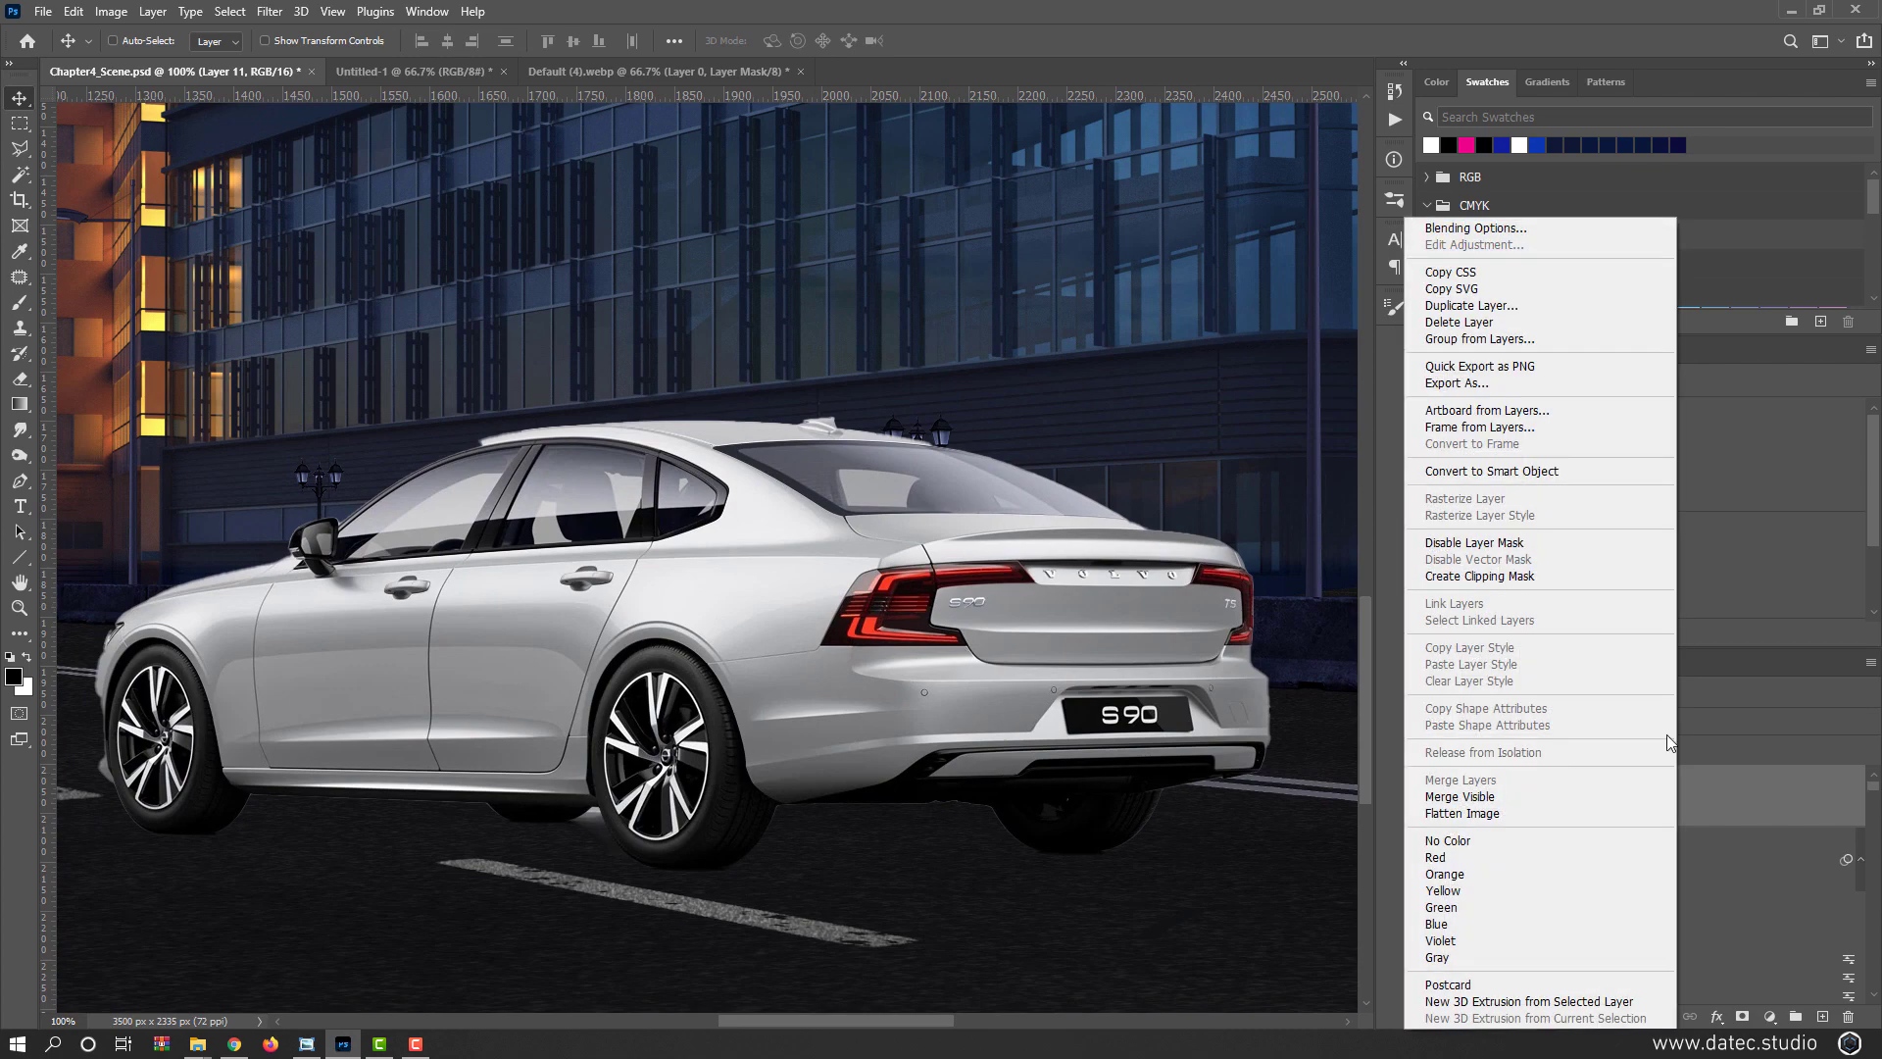
pyautogui.click(1526, 473)
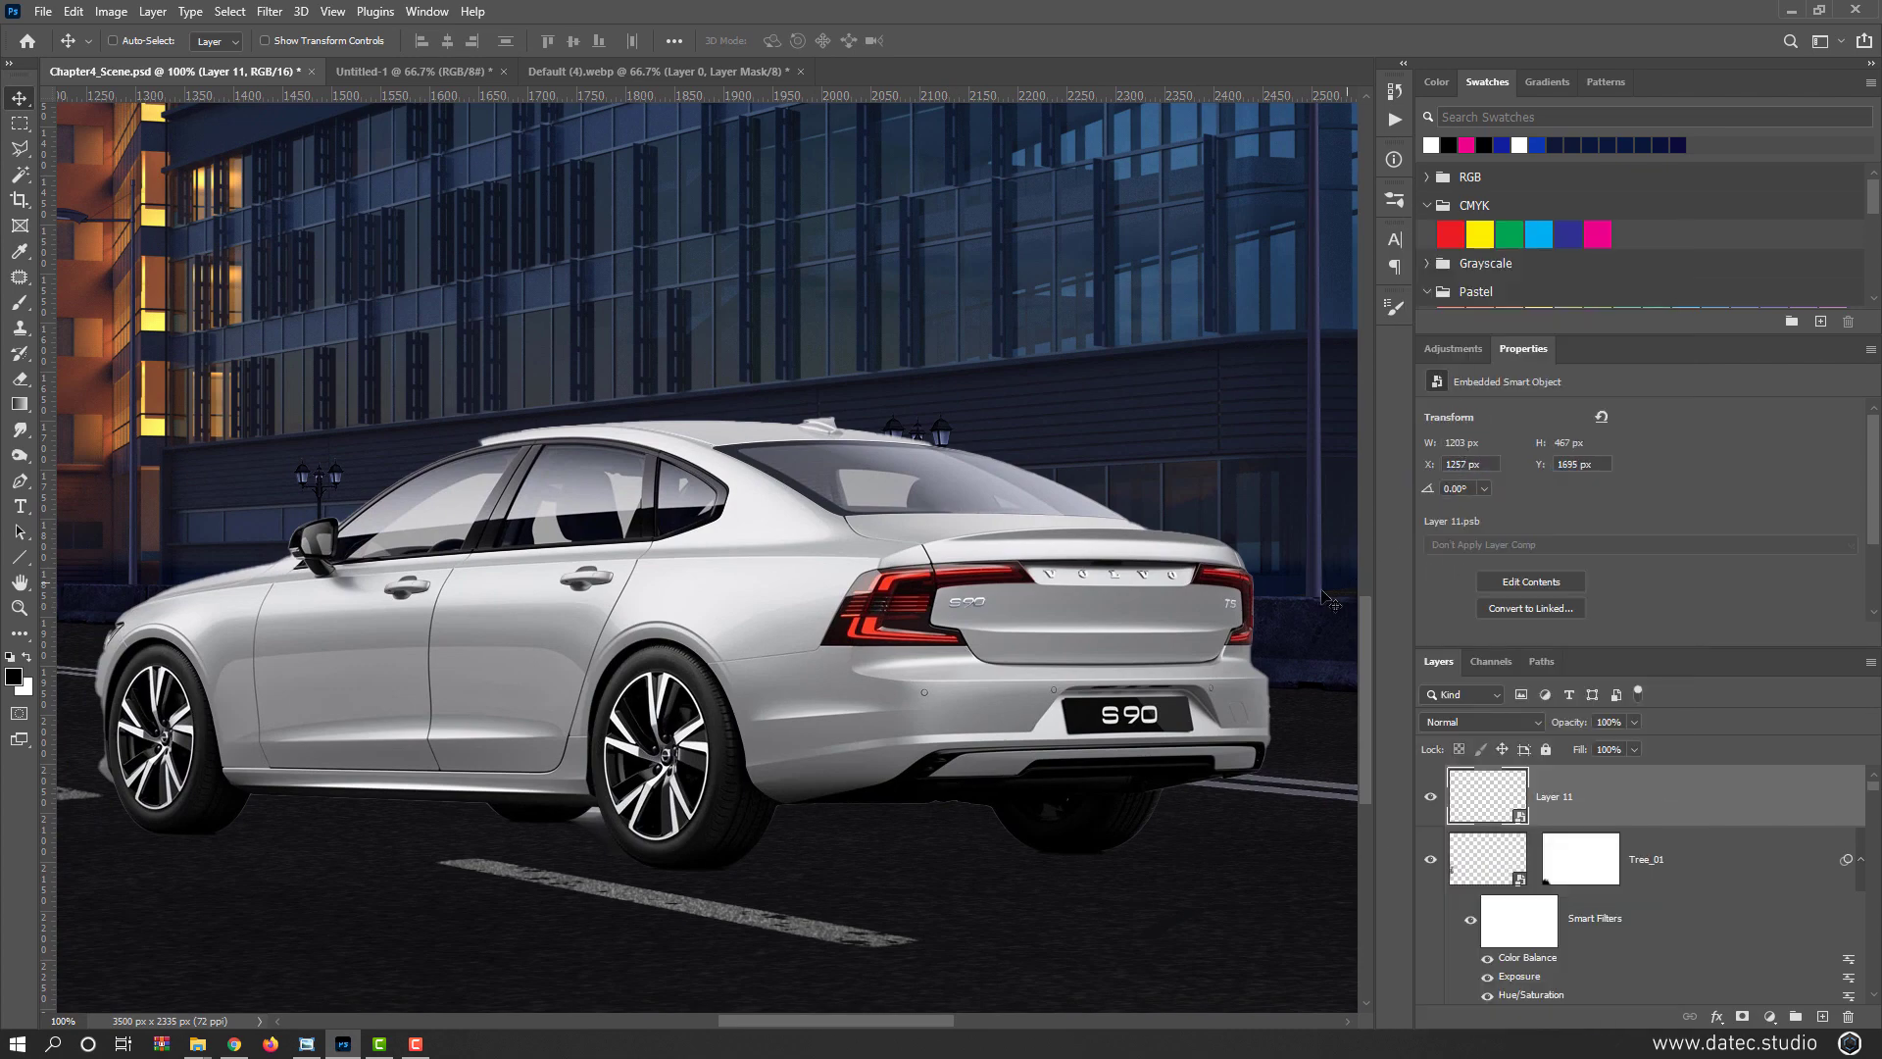
pyautogui.scroll(-2, 919, 668)
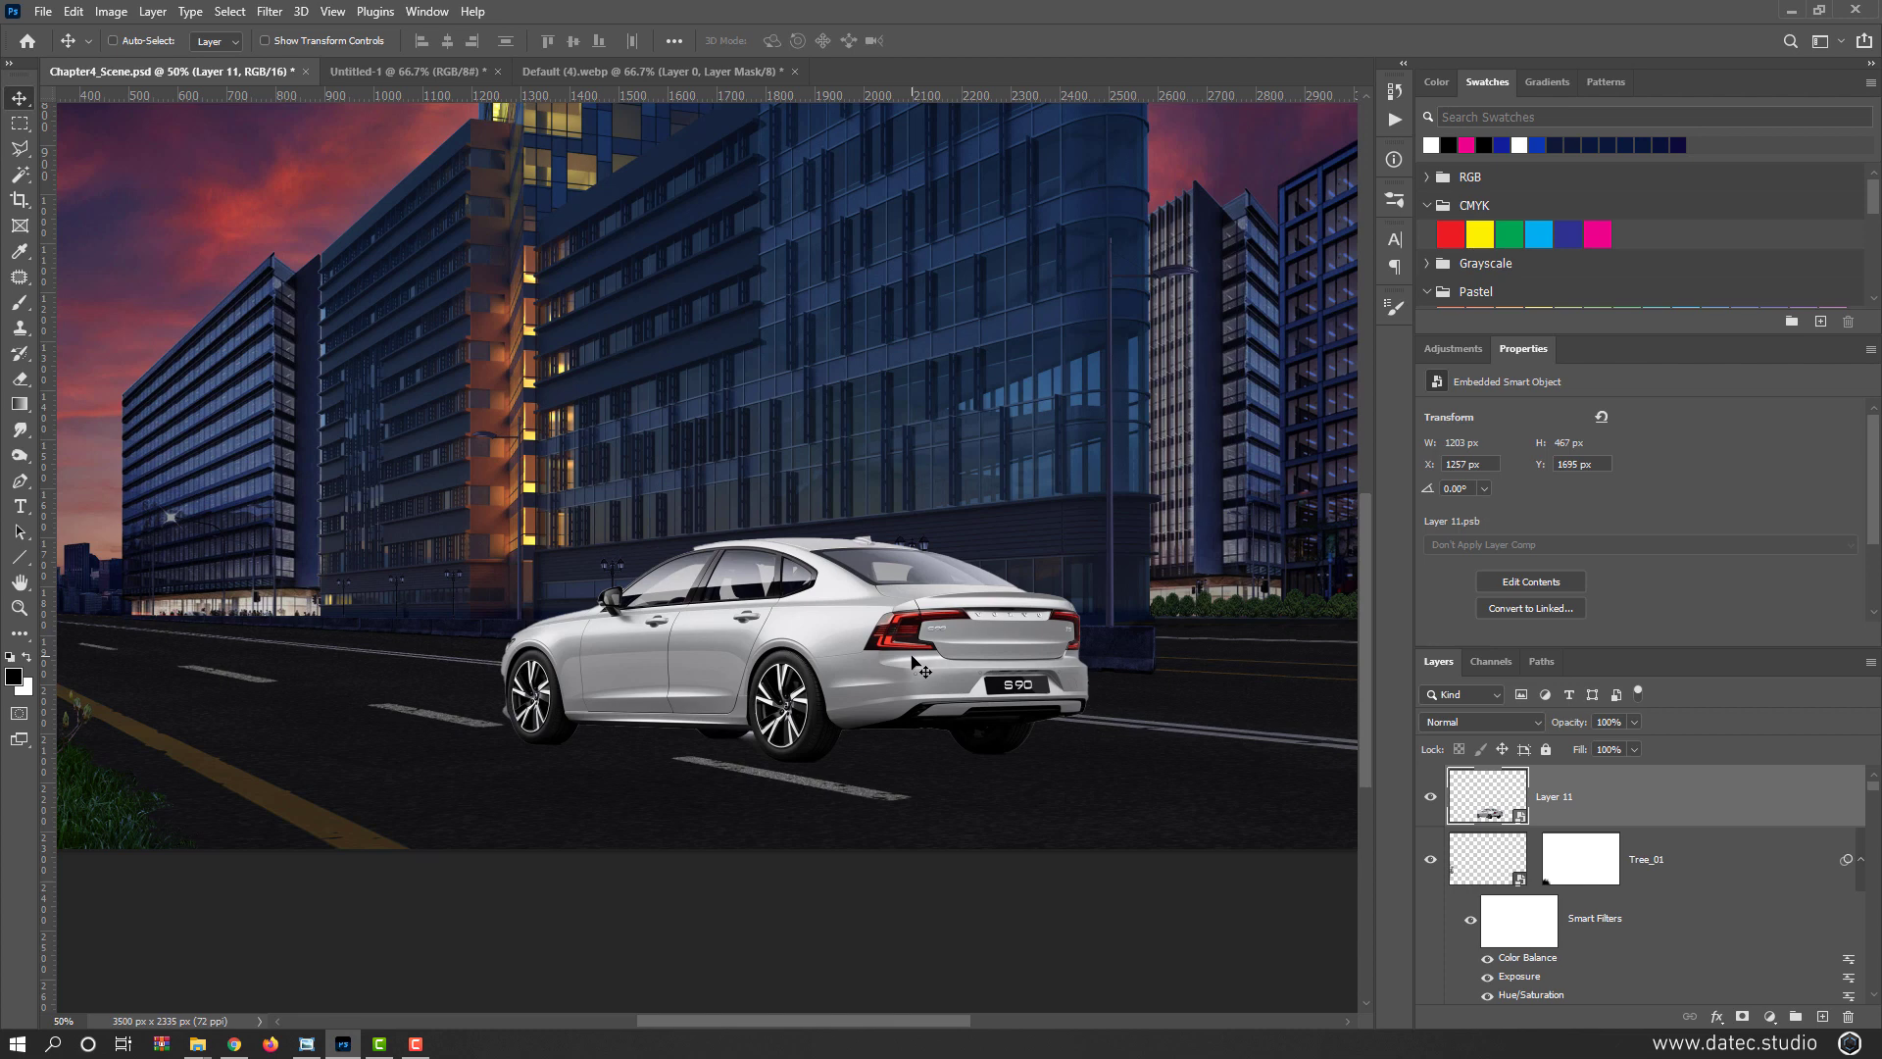
pyautogui.moveTo(862, 640); pyautogui.dragTo(849, 696)
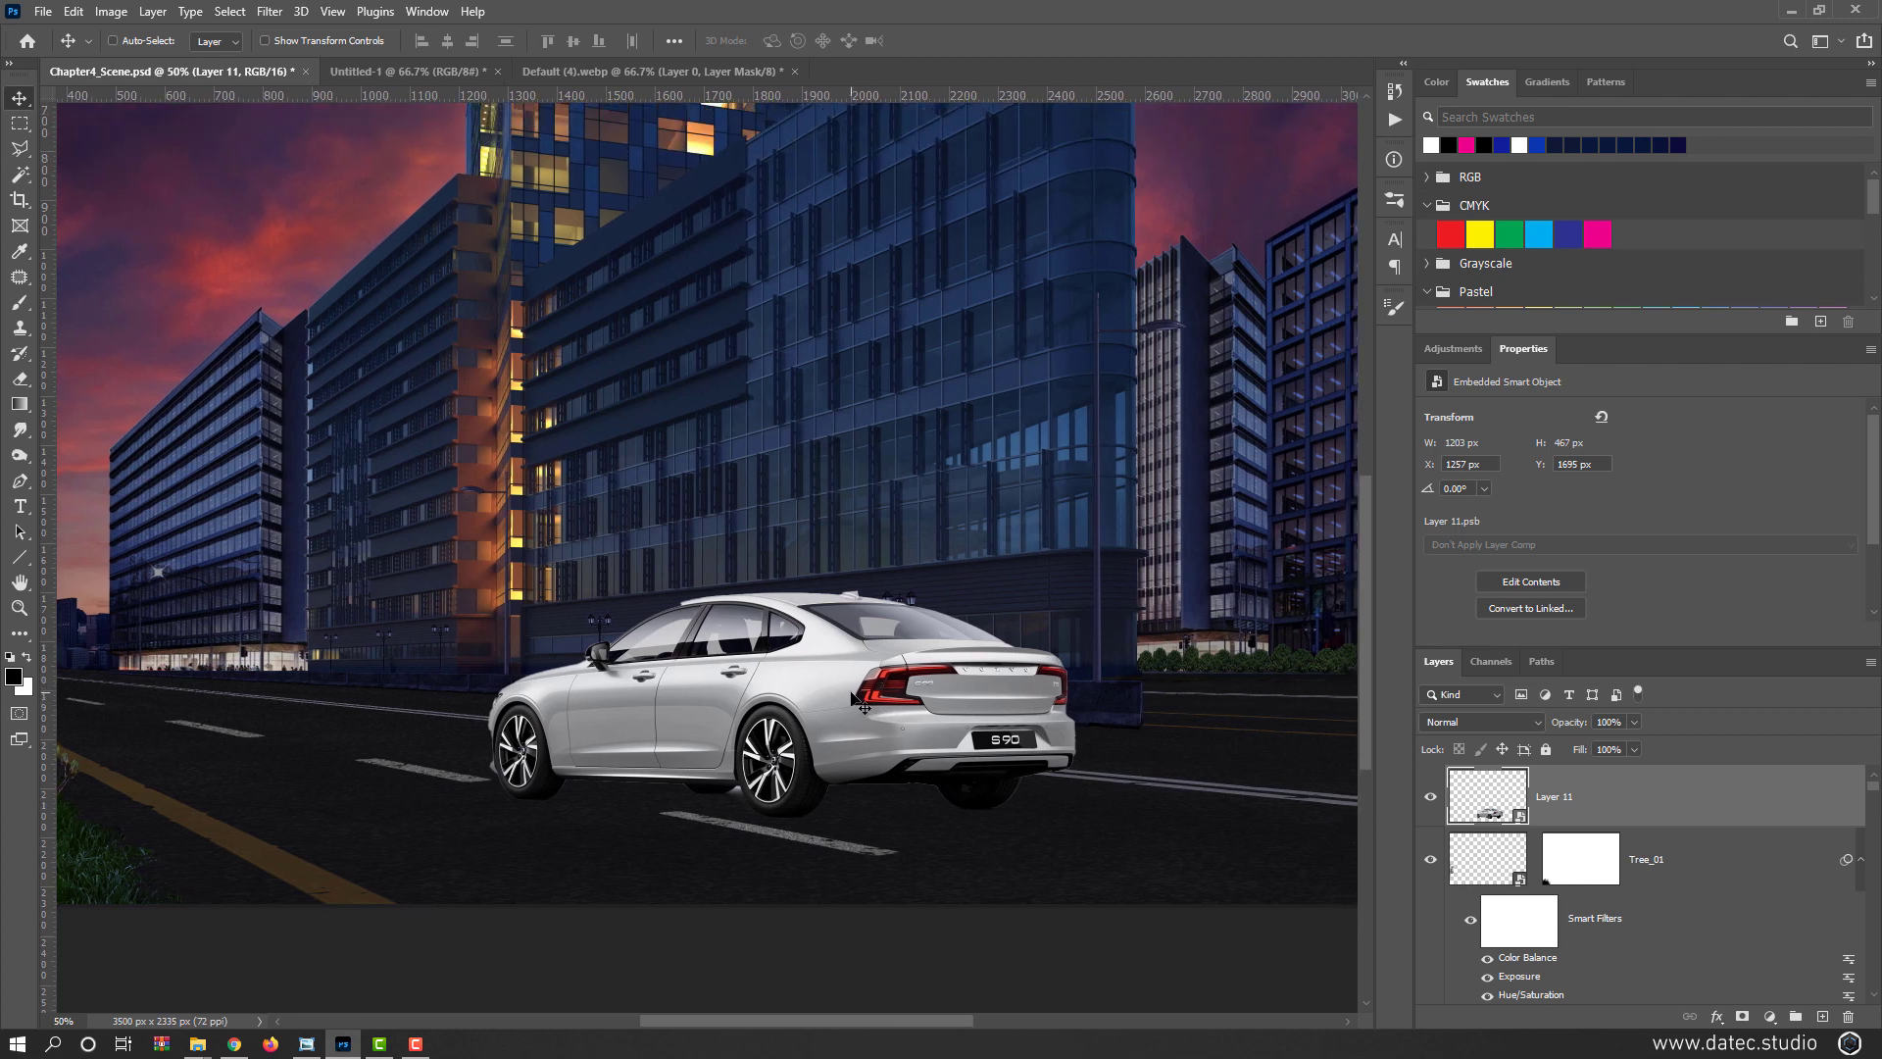
# Distort the car's corners to follow the road's perspective, narrowing it to about 90% width and 97% height
pyautogui.hotkey('ctrl', 't')
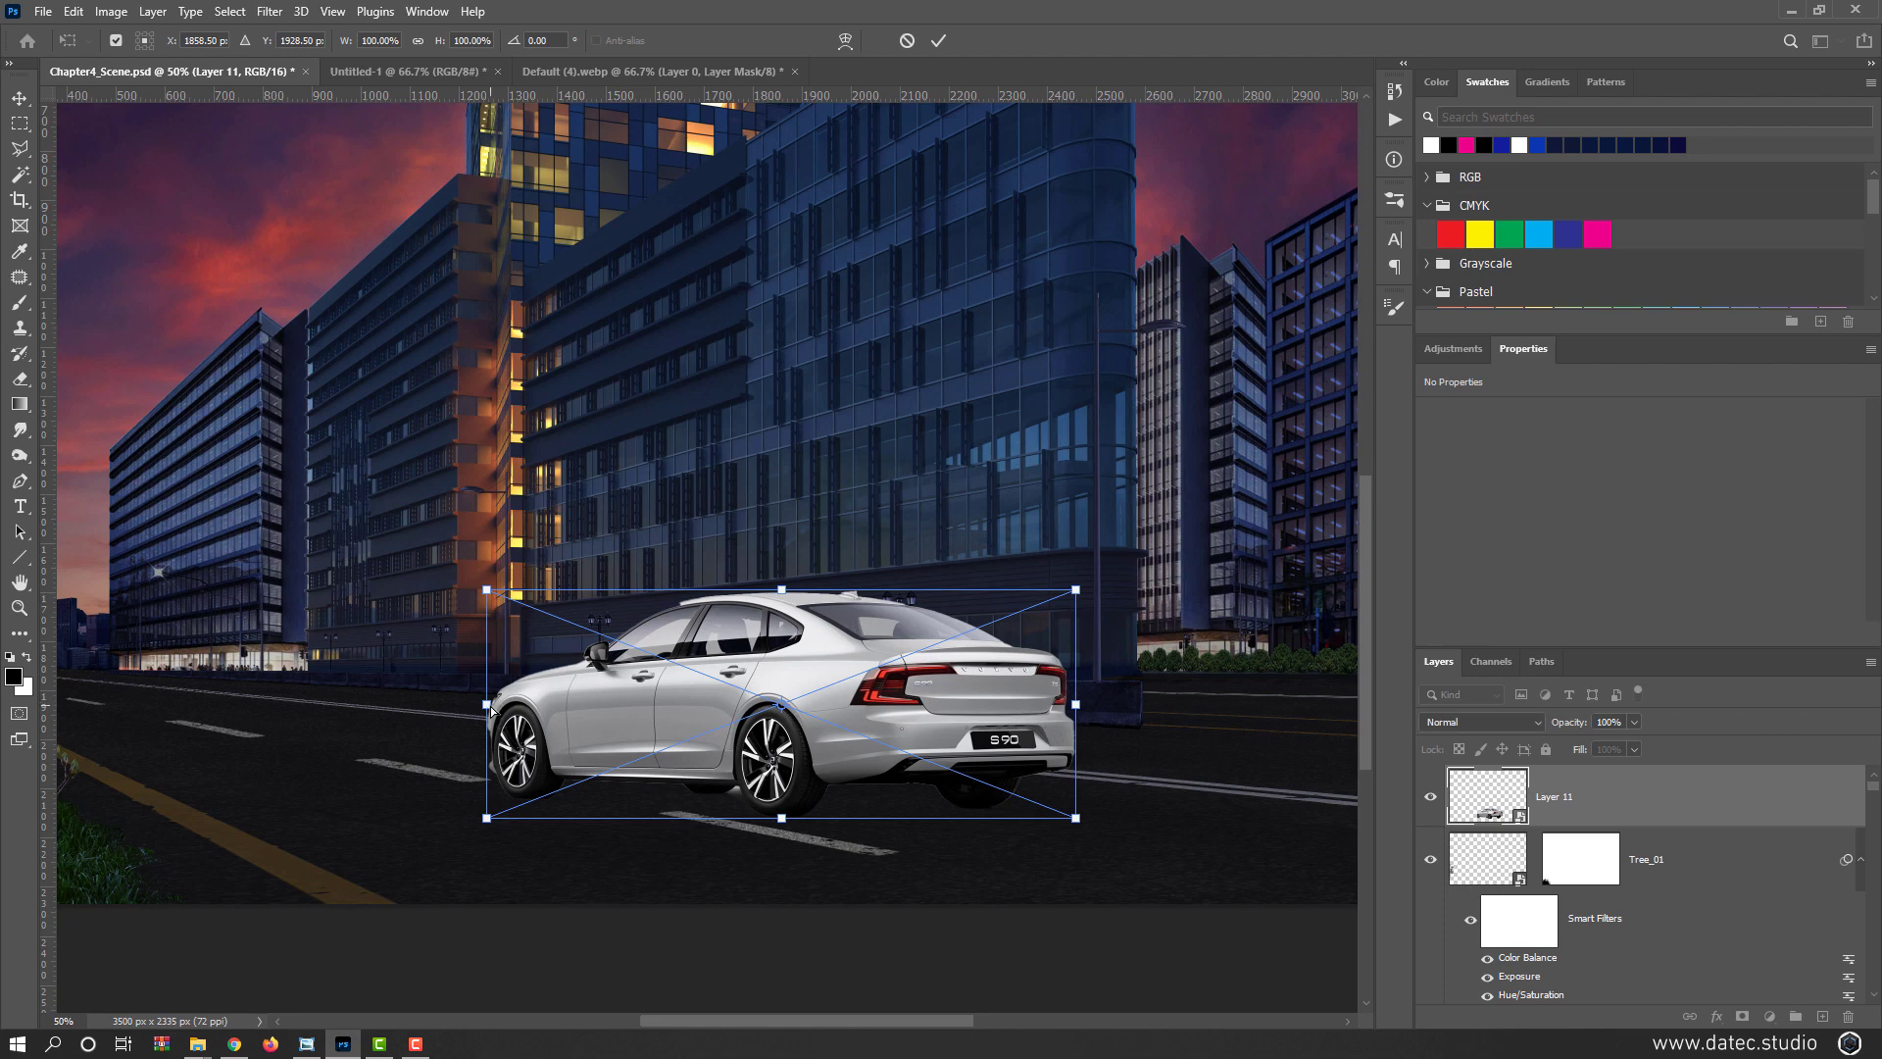
pyautogui.moveTo(492, 707); pyautogui.dragTo(589, 669)
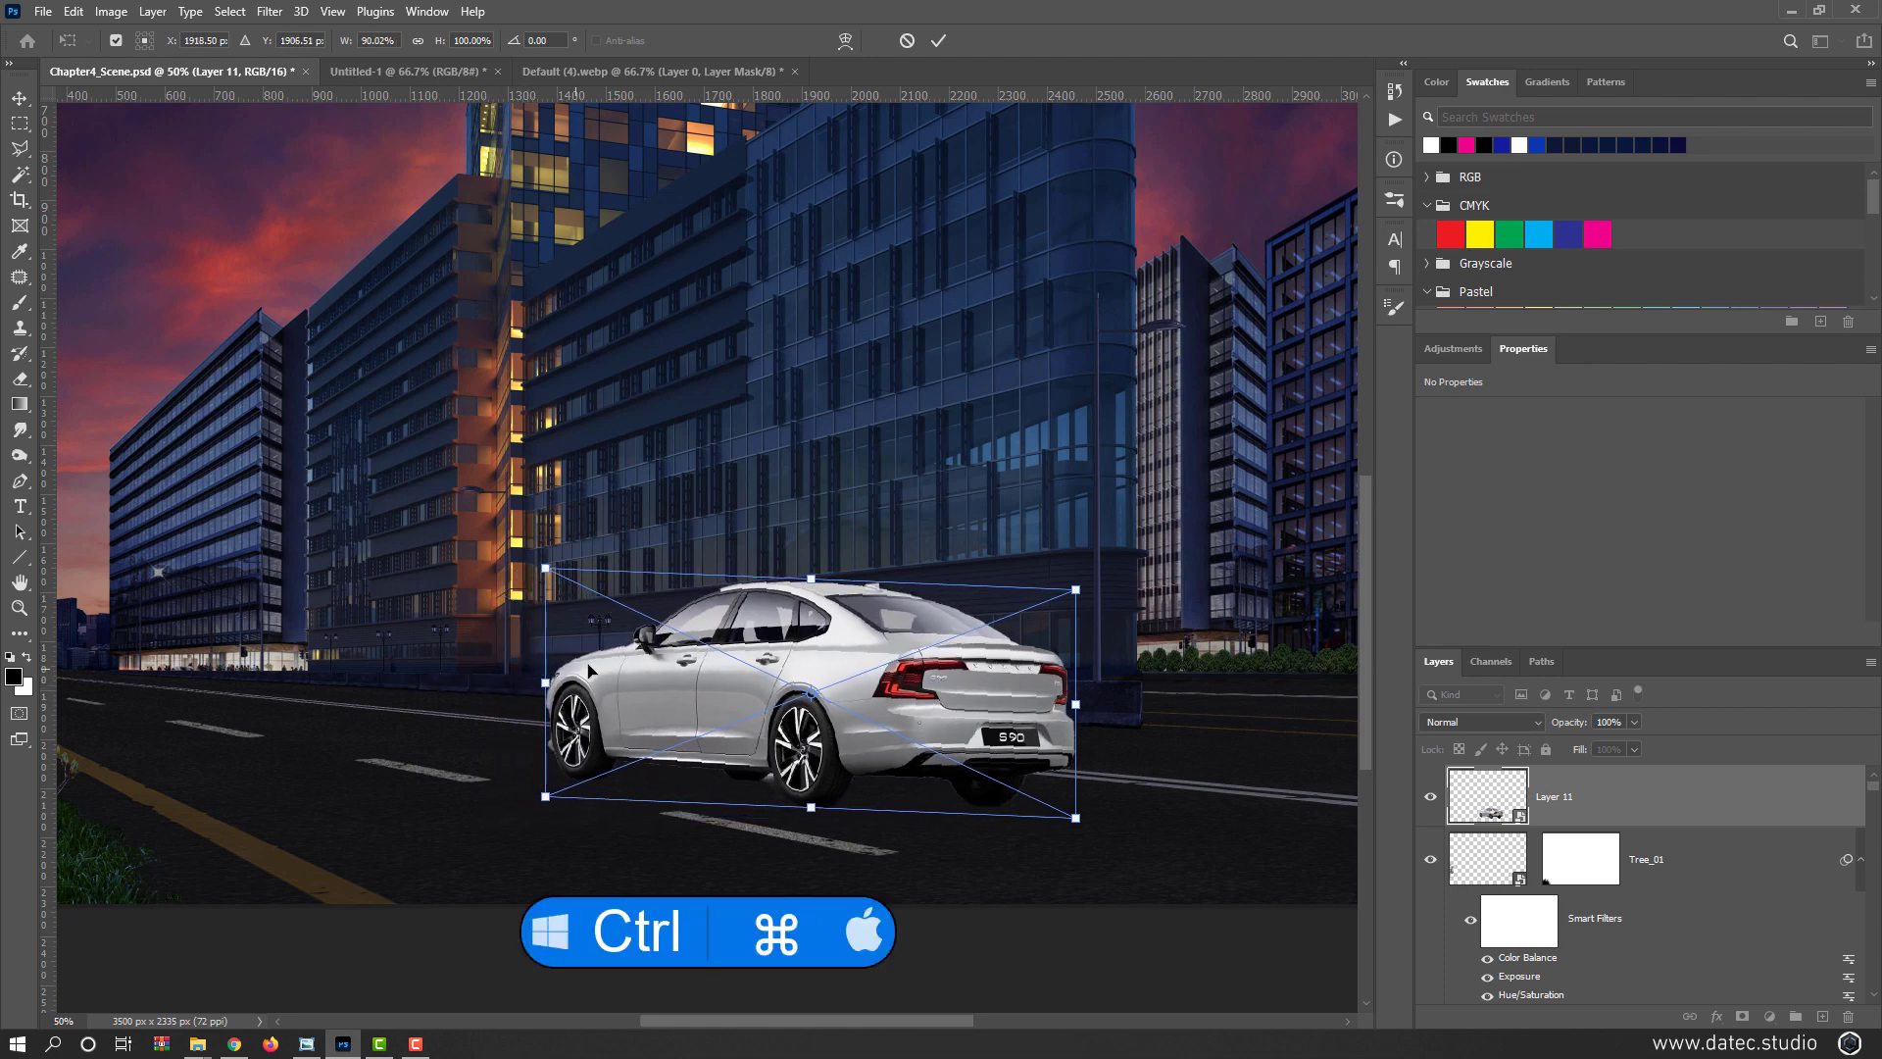
pyautogui.moveTo(544, 570); pyautogui.dragTo(545, 584)
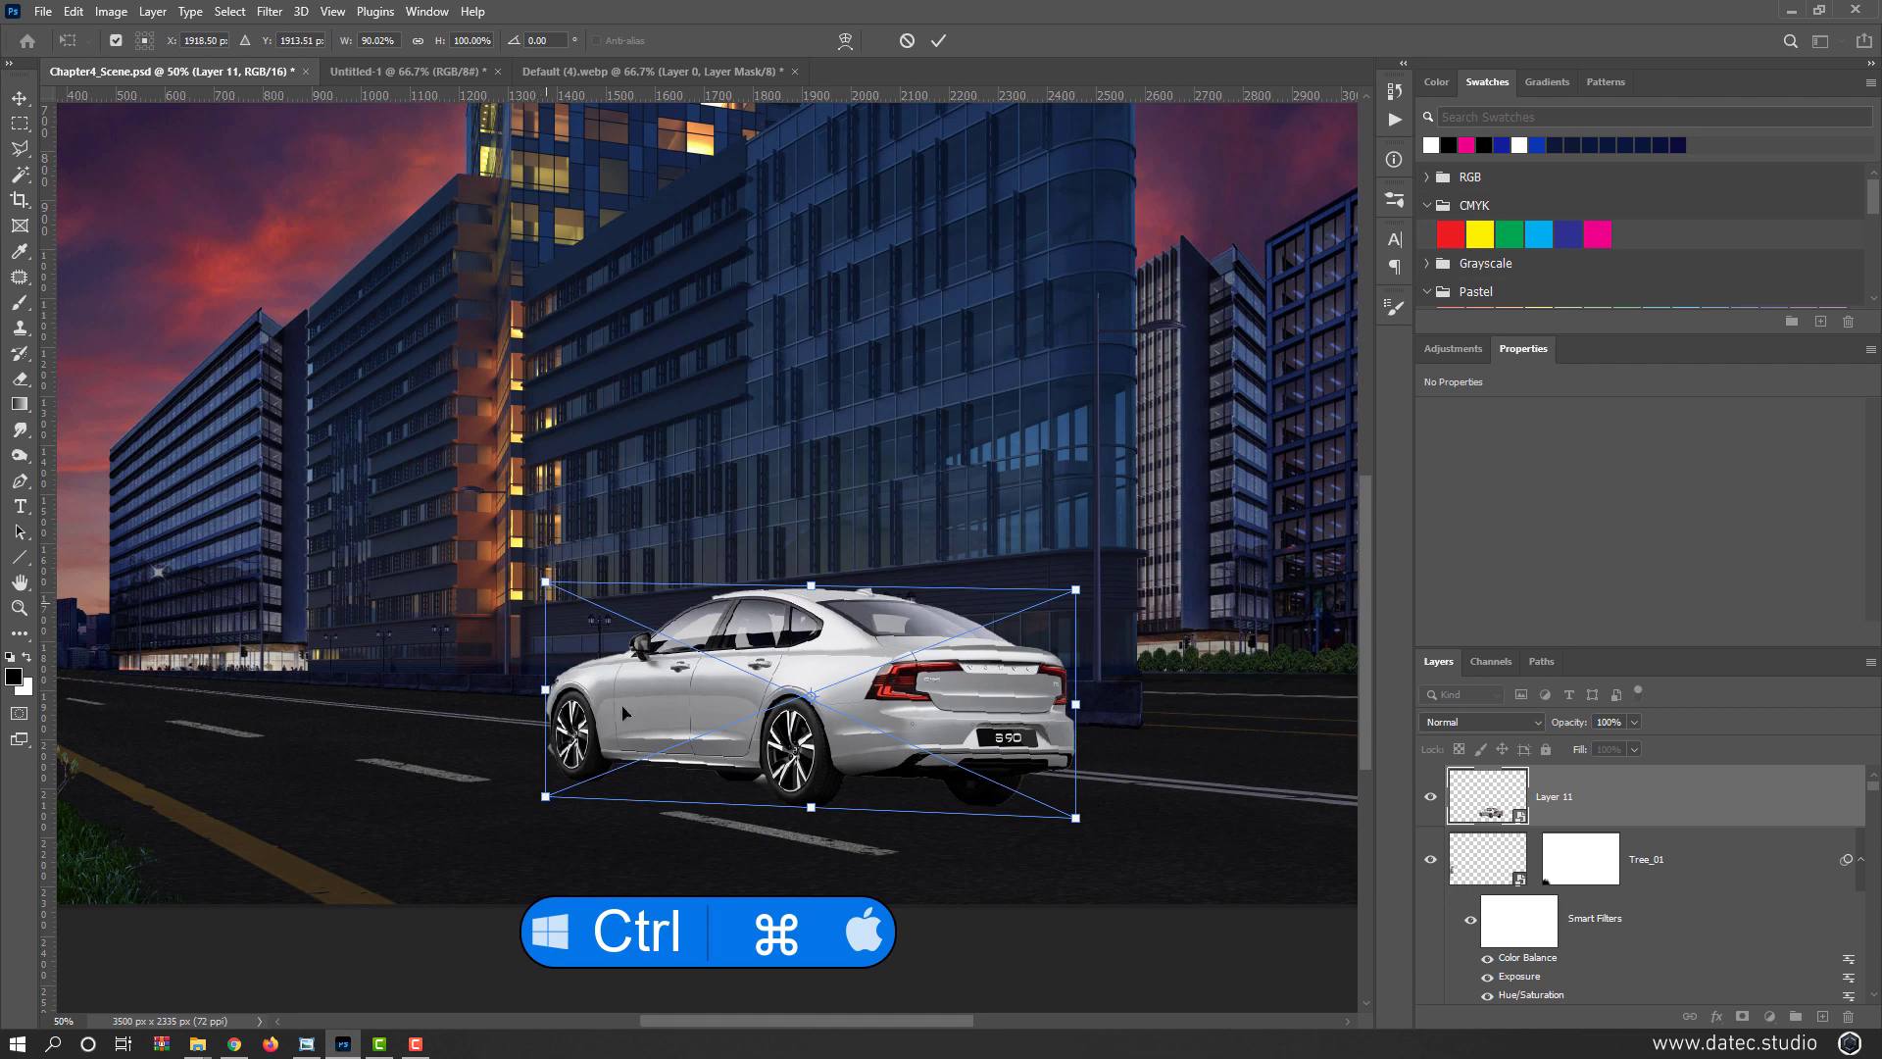
pyautogui.moveTo(1076, 818); pyautogui.dragTo(1079, 810)
pyautogui.moveTo(545, 796); pyautogui.dragTo(558, 792)
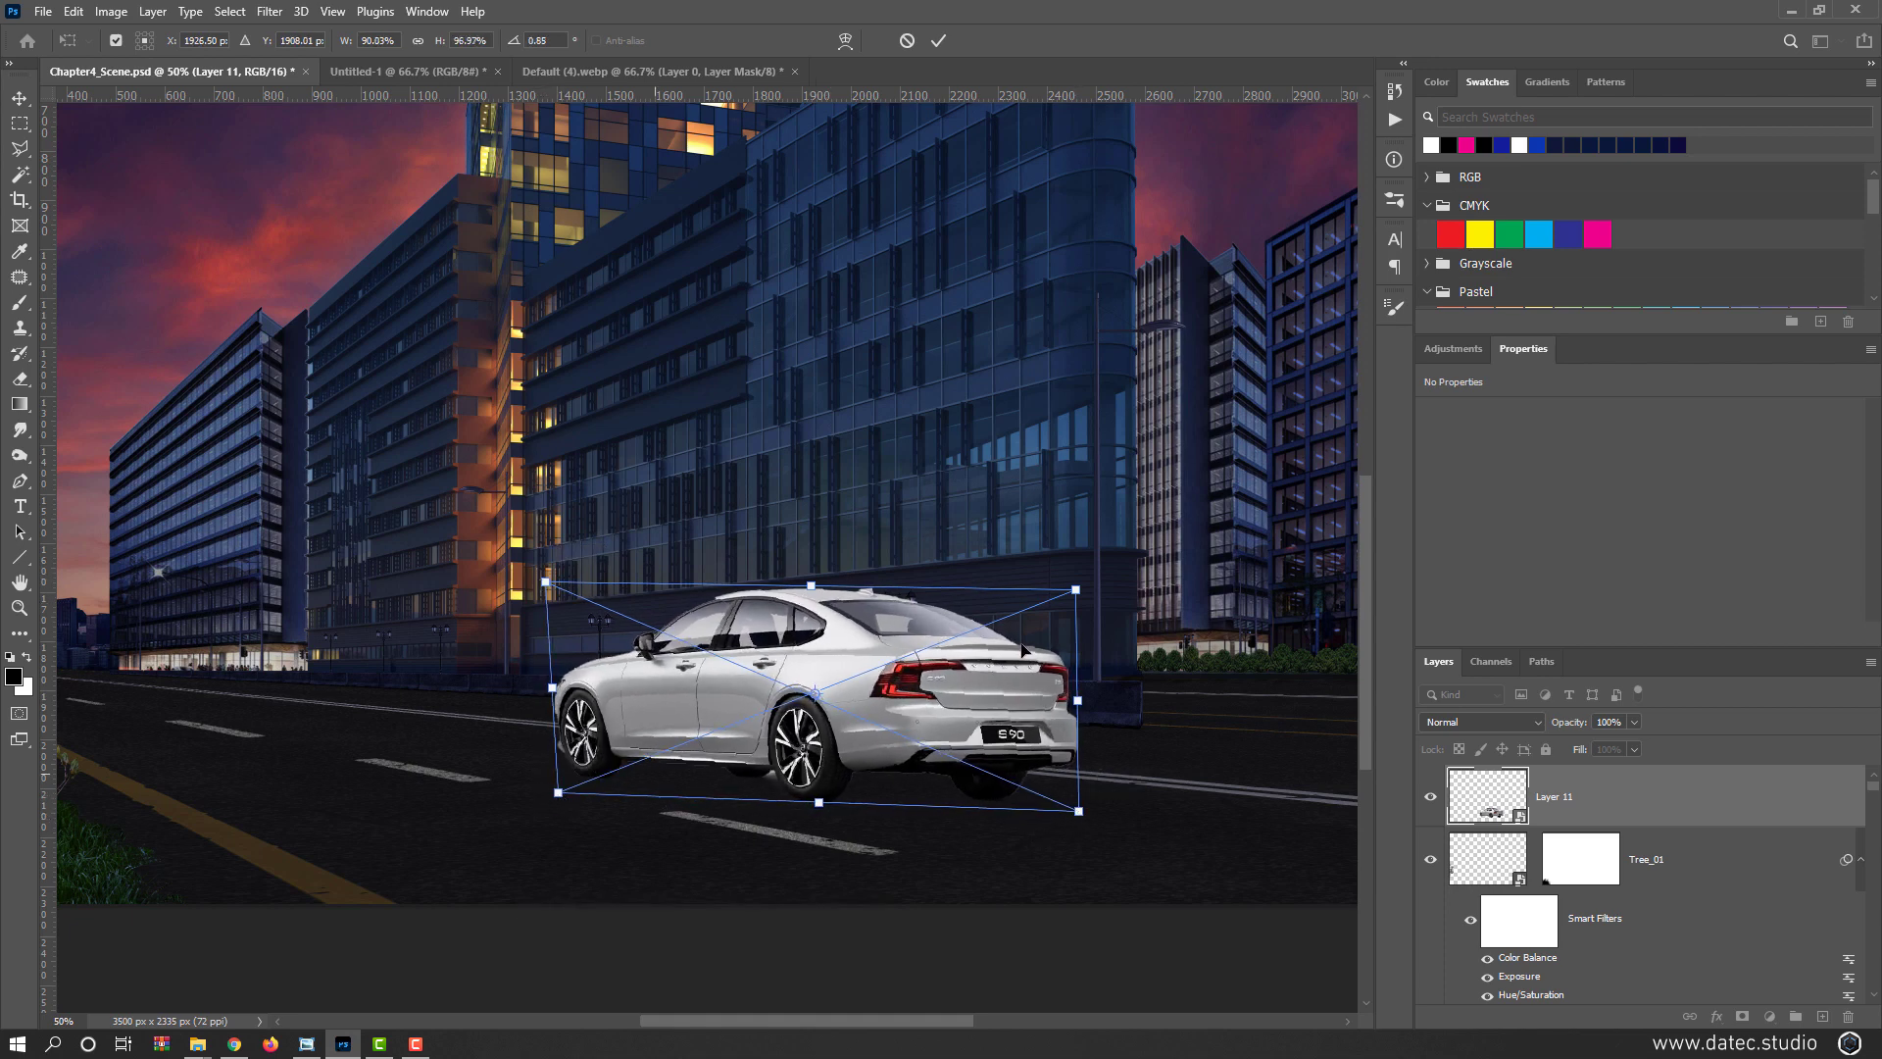
# Scale the car down to about 22% width and 24% height and place it on the distant road beyond the building
pyautogui.moveTo(1076, 588); pyautogui.dragTo(1283, 688)
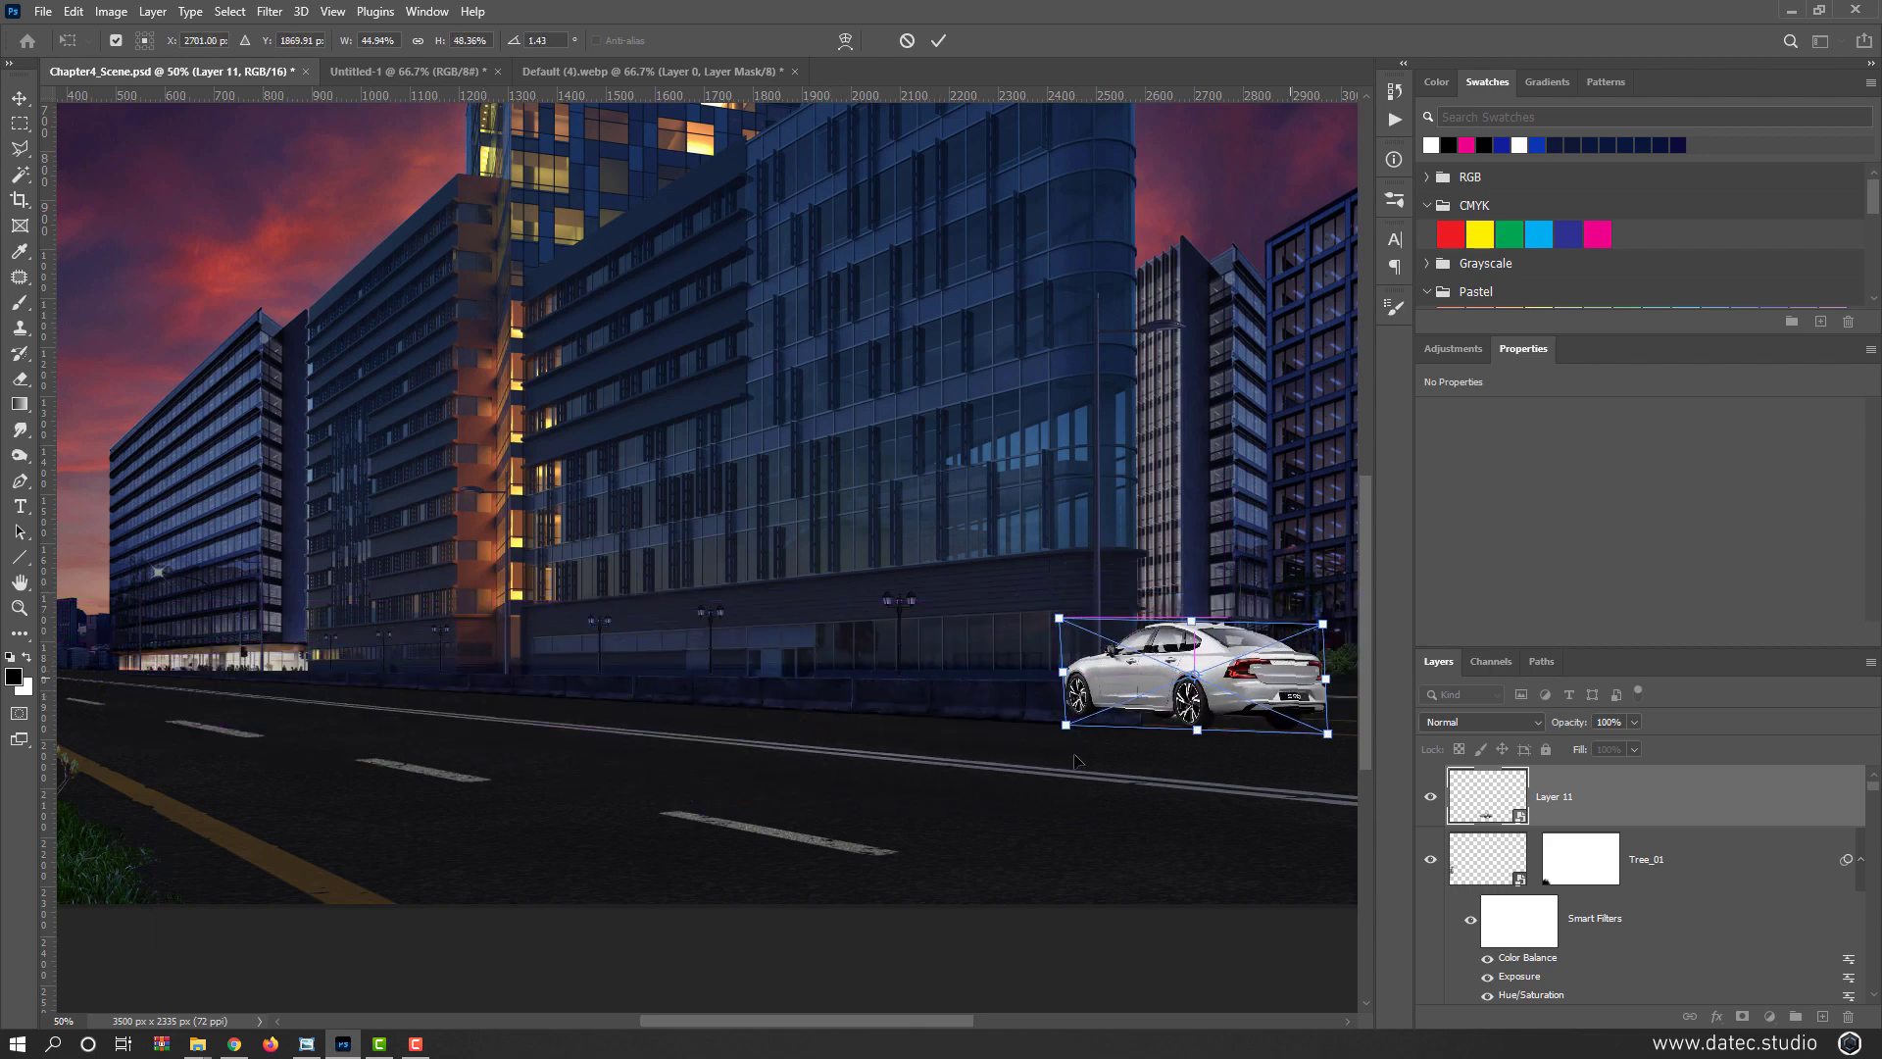
pyautogui.keyDown('ctrl'); pyautogui.click(1182, 746); pyautogui.keyUp('ctrl')
pyautogui.moveTo(1074, 761); pyautogui.dragTo(863, 808)
pyautogui.keyDown('ctrl'); pyautogui.click(1112, 741); pyautogui.keyUp('ctrl')
pyautogui.moveTo(1002, 762); pyautogui.dragTo(962, 797)
pyautogui.moveTo(1085, 820); pyautogui.dragTo(1068, 810)
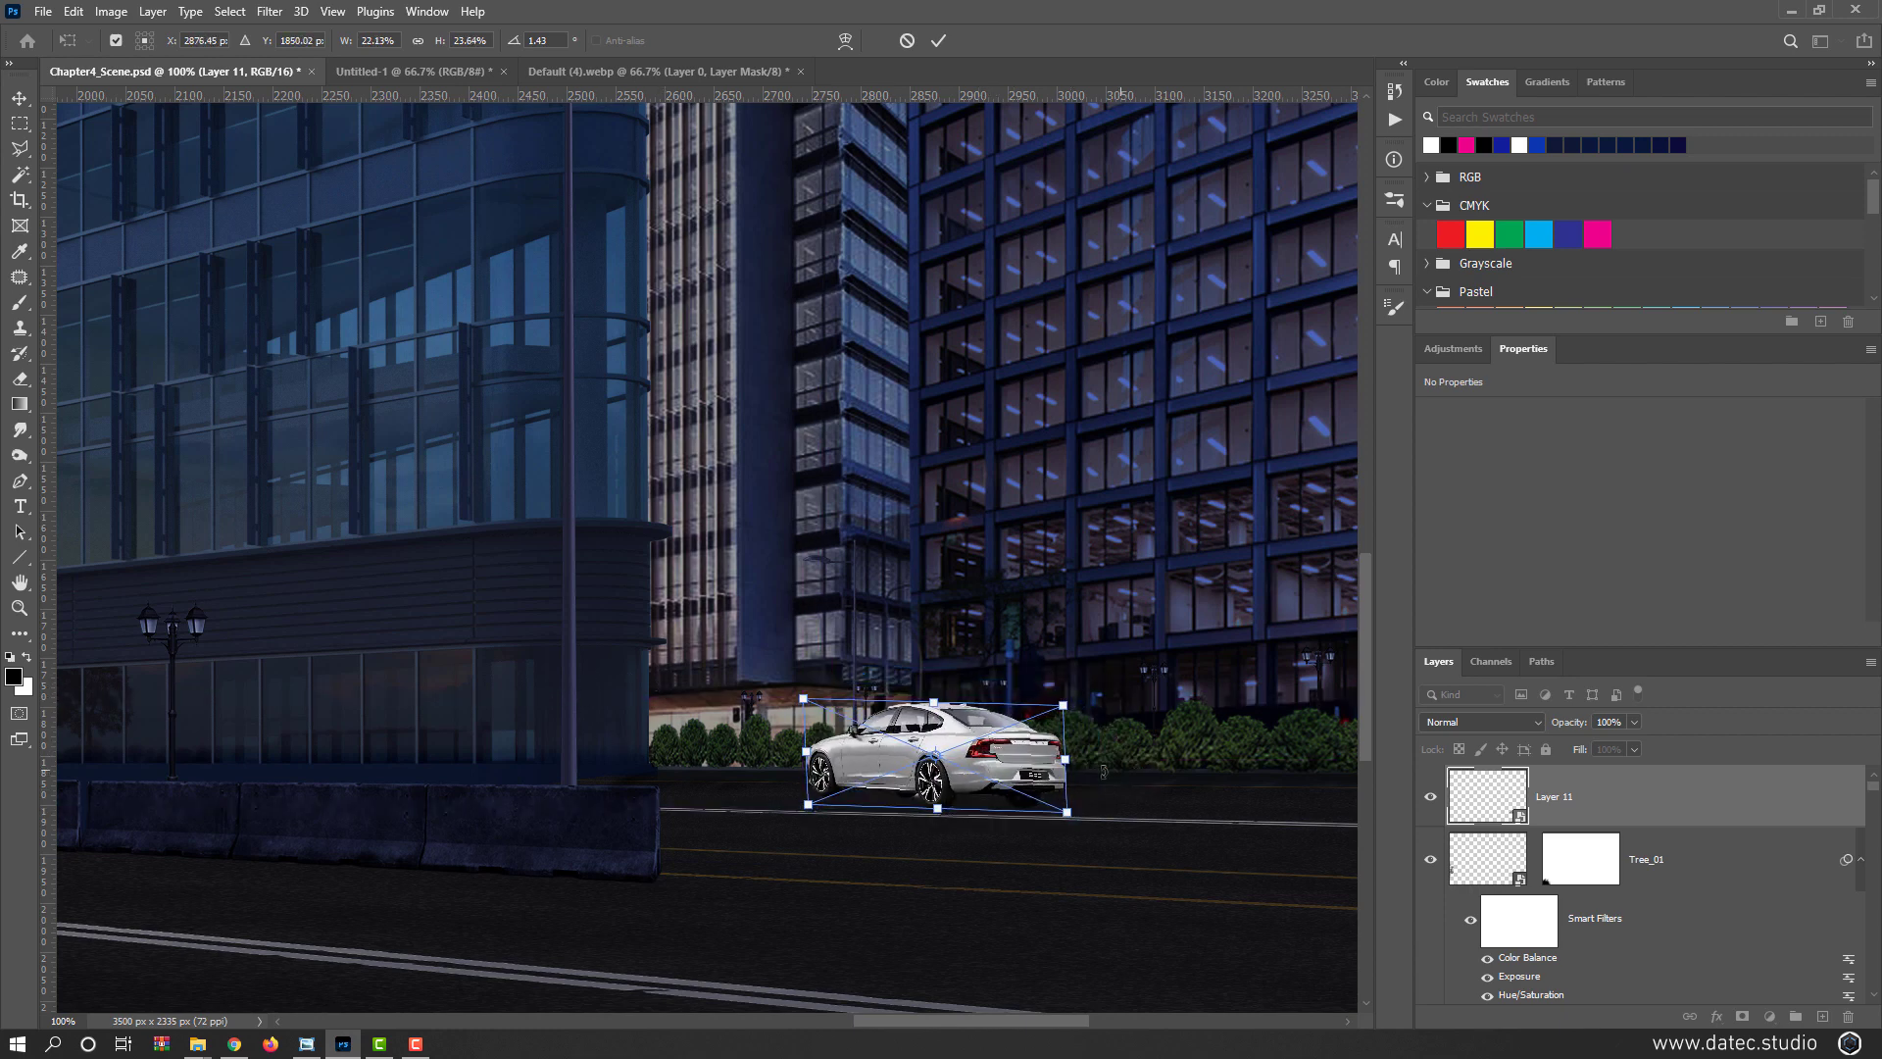
pyautogui.moveTo(803, 700); pyautogui.dragTo(836, 713)
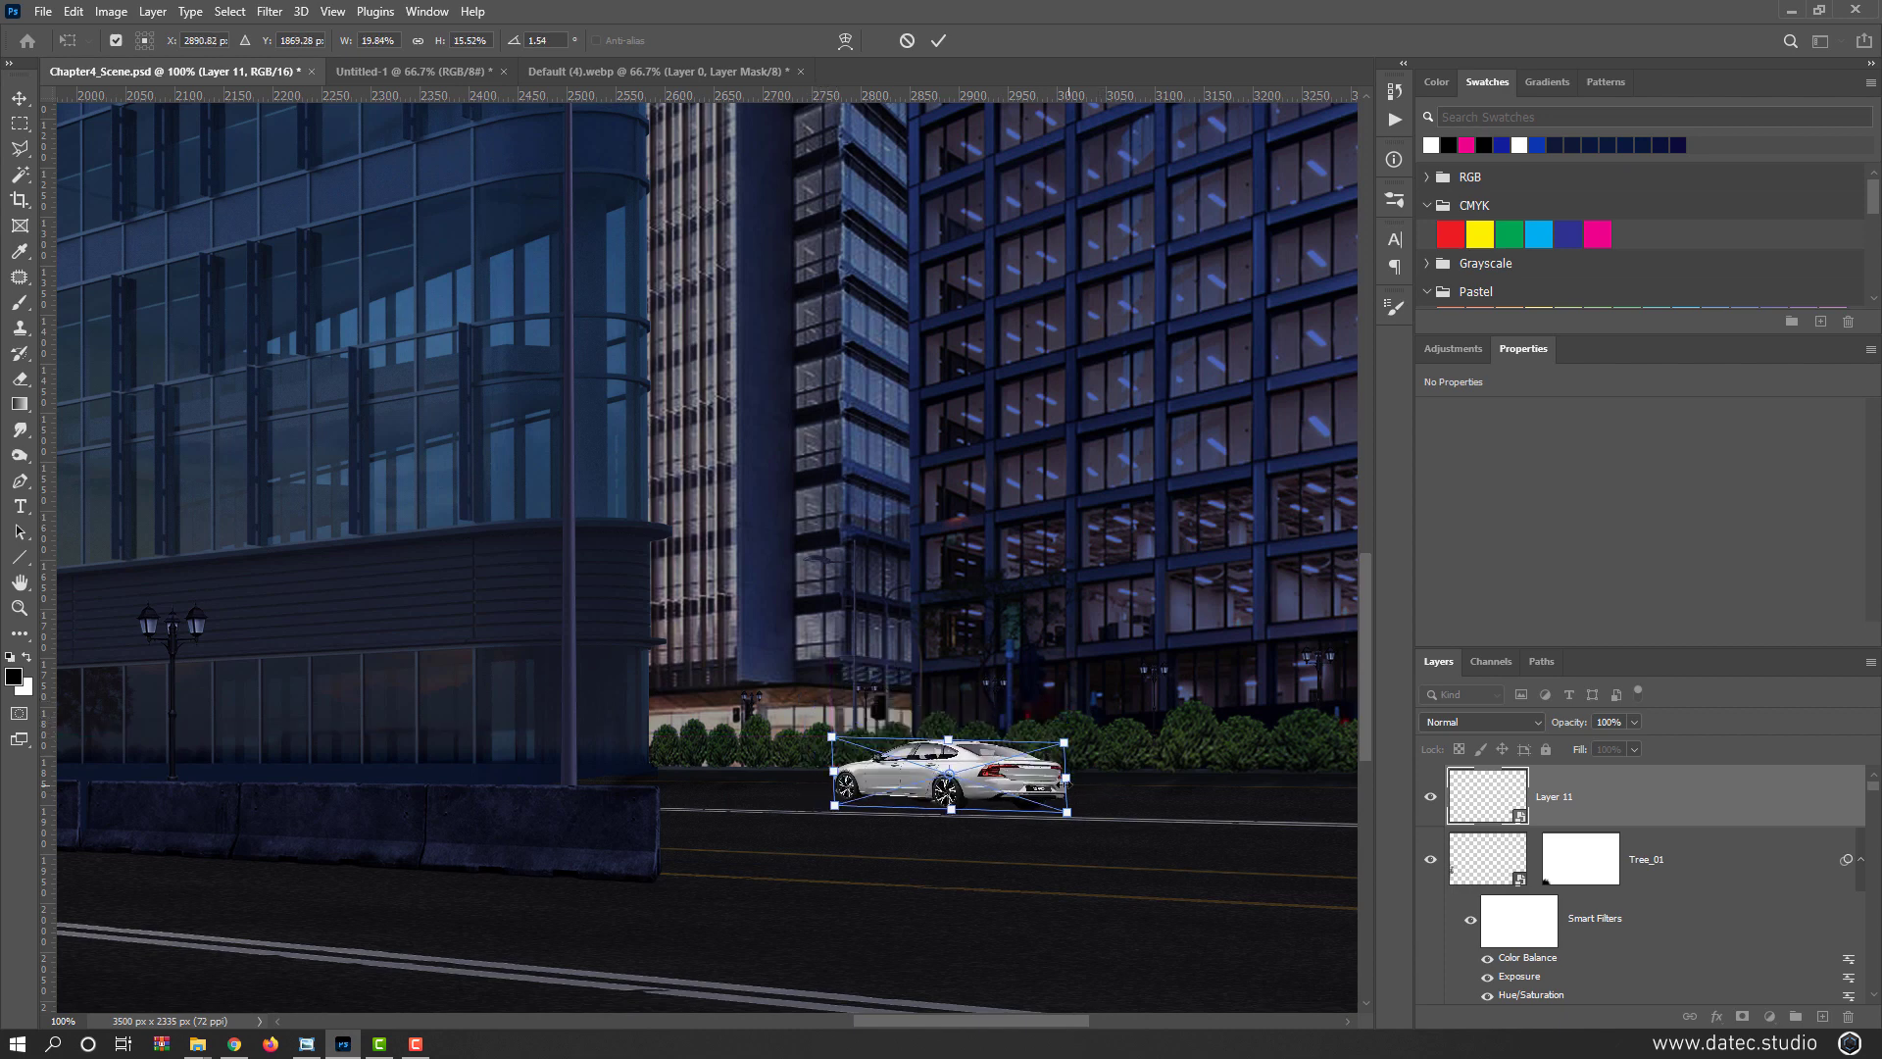
pyautogui.hotkey('ctrl', 'z')
pyautogui.press('Return')
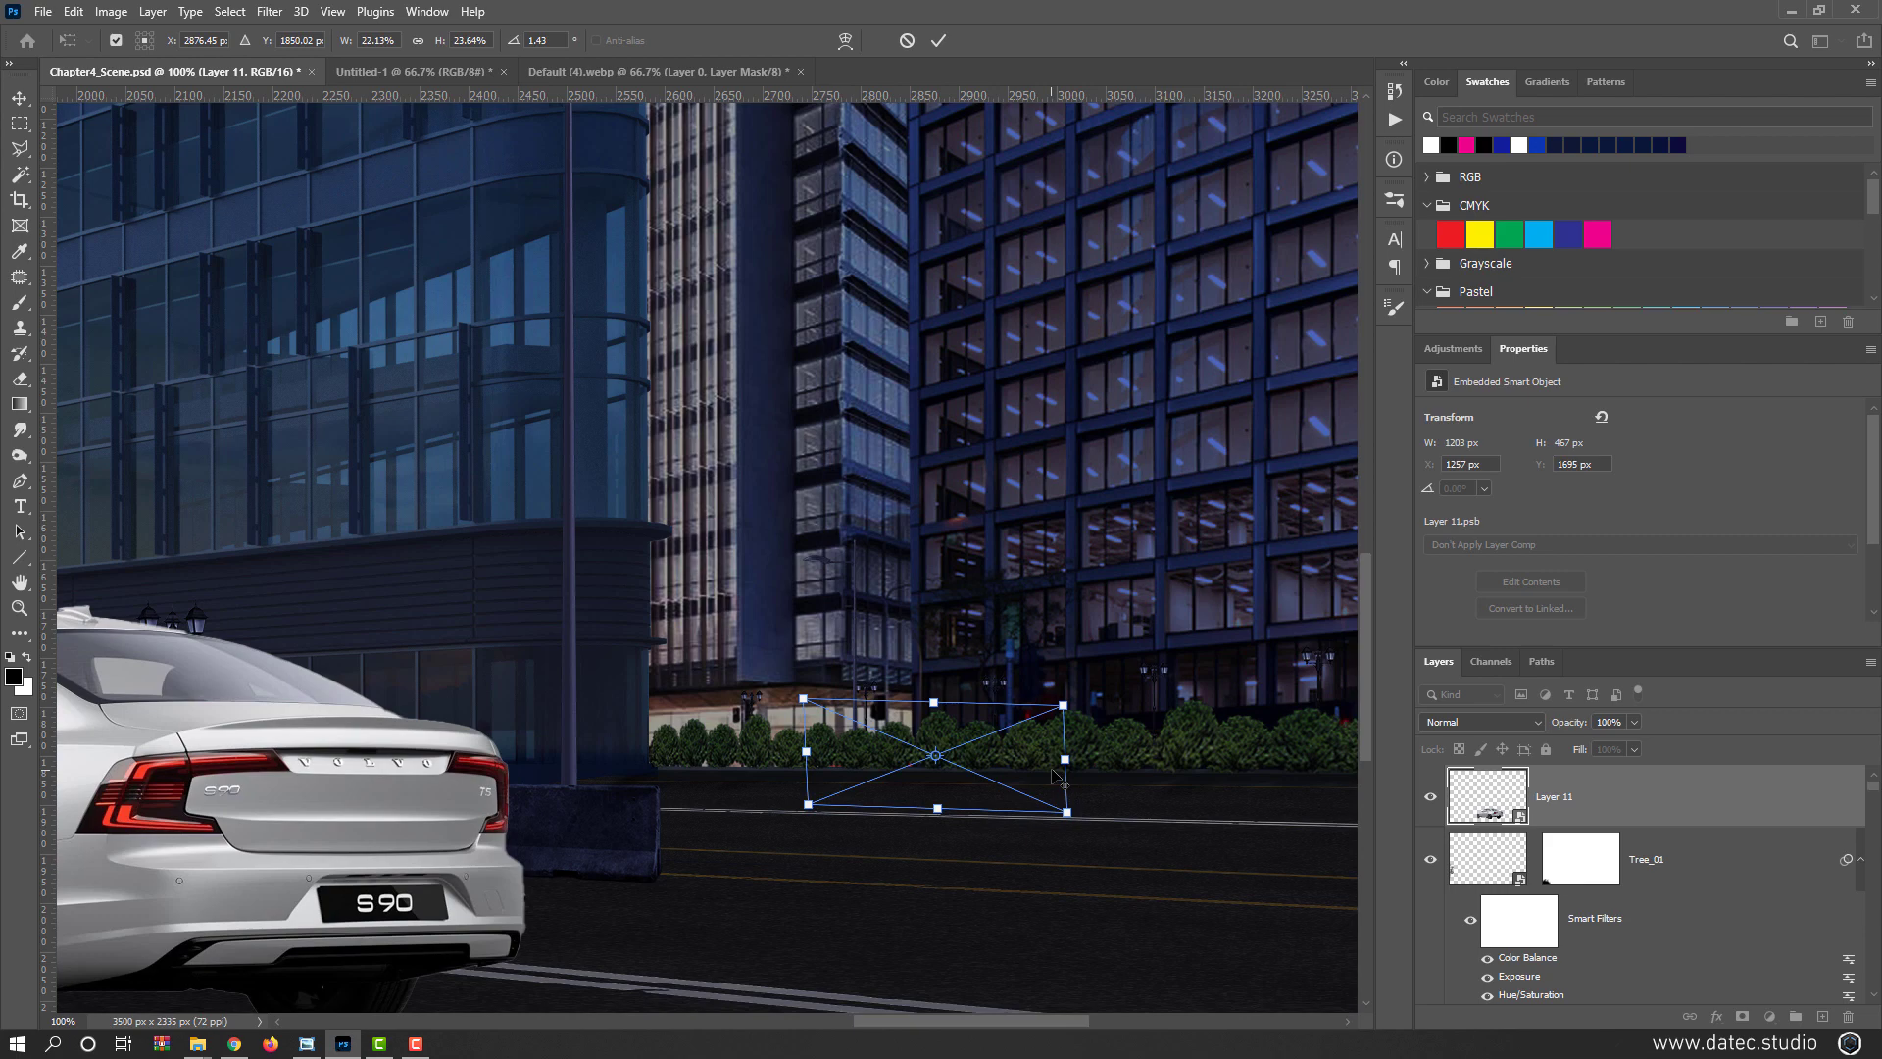
# Adjust the car's corners to match the distant road lines and shrink it to 245 × 100 px
pyautogui.scroll(1, 1056, 777)
pyautogui.moveTo(930, 780); pyautogui.dragTo(1001, 766)
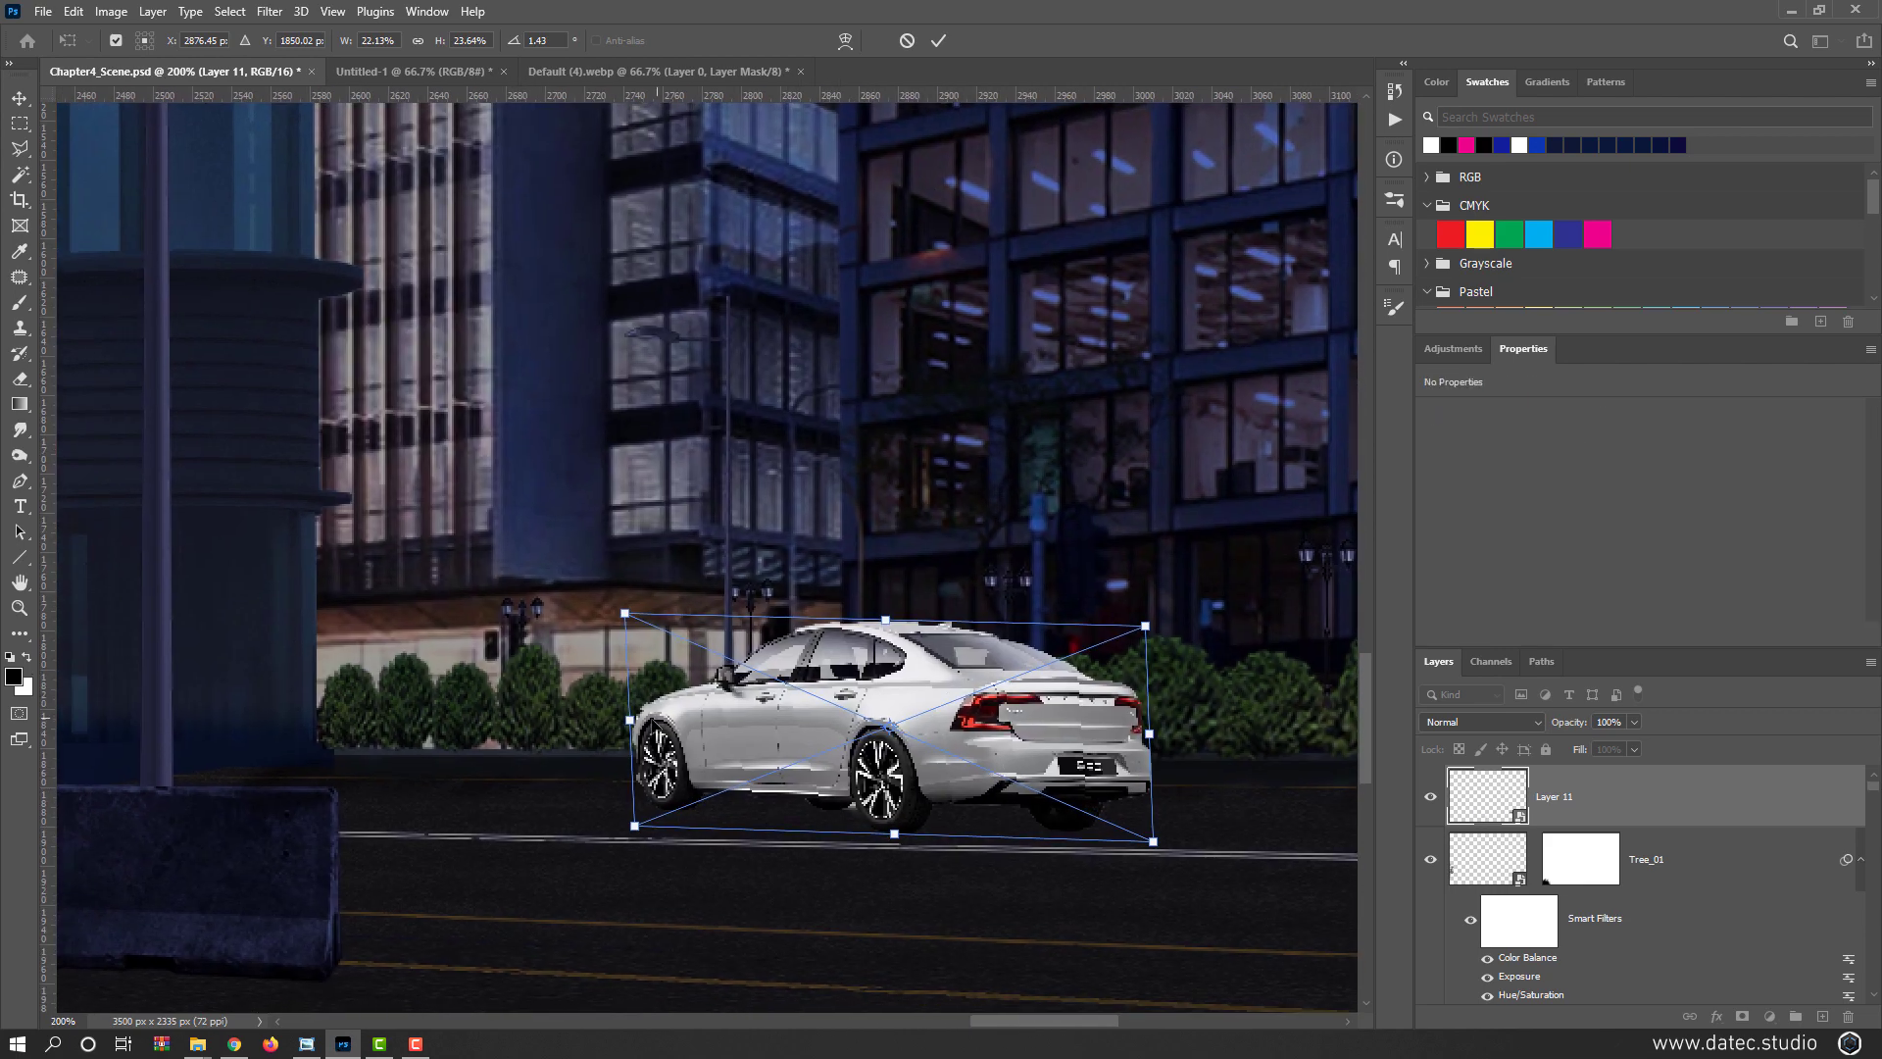
pyautogui.moveTo(634, 726); pyautogui.dragTo(630, 745)
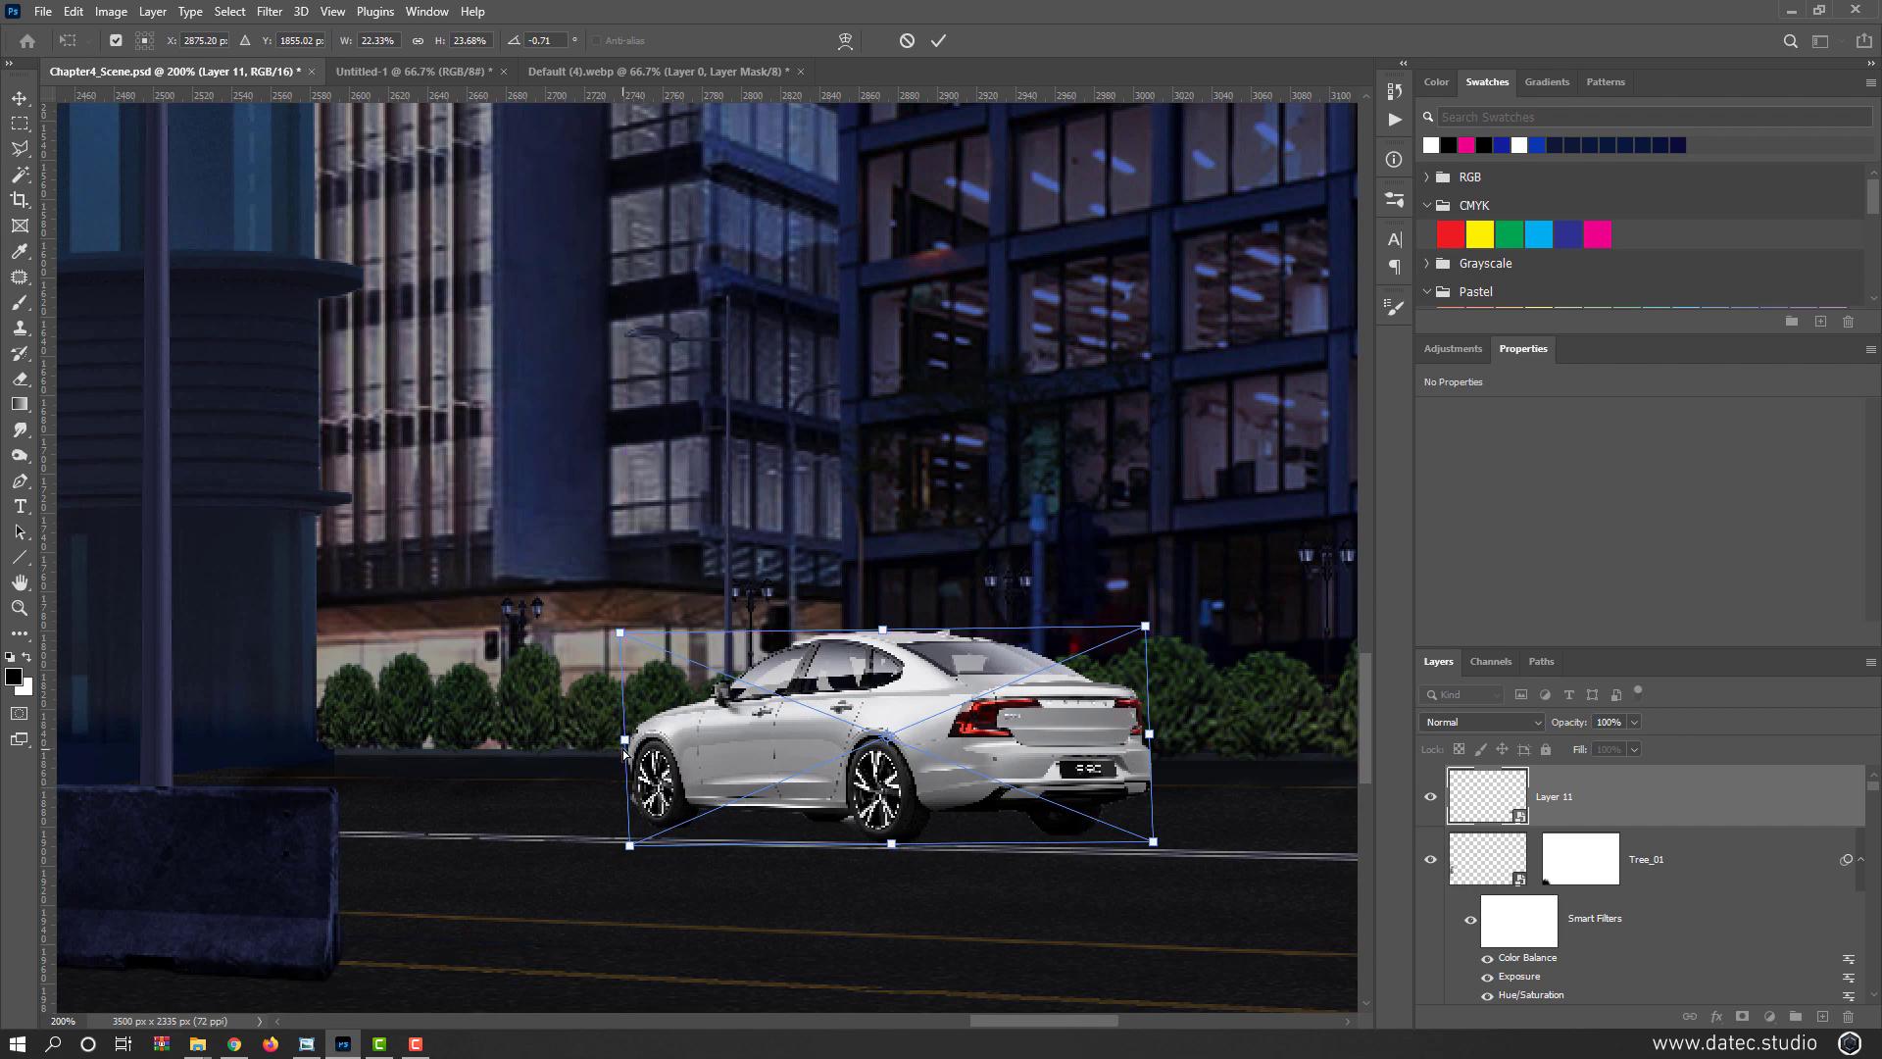
pyautogui.moveTo(623, 753); pyautogui.dragTo(628, 764)
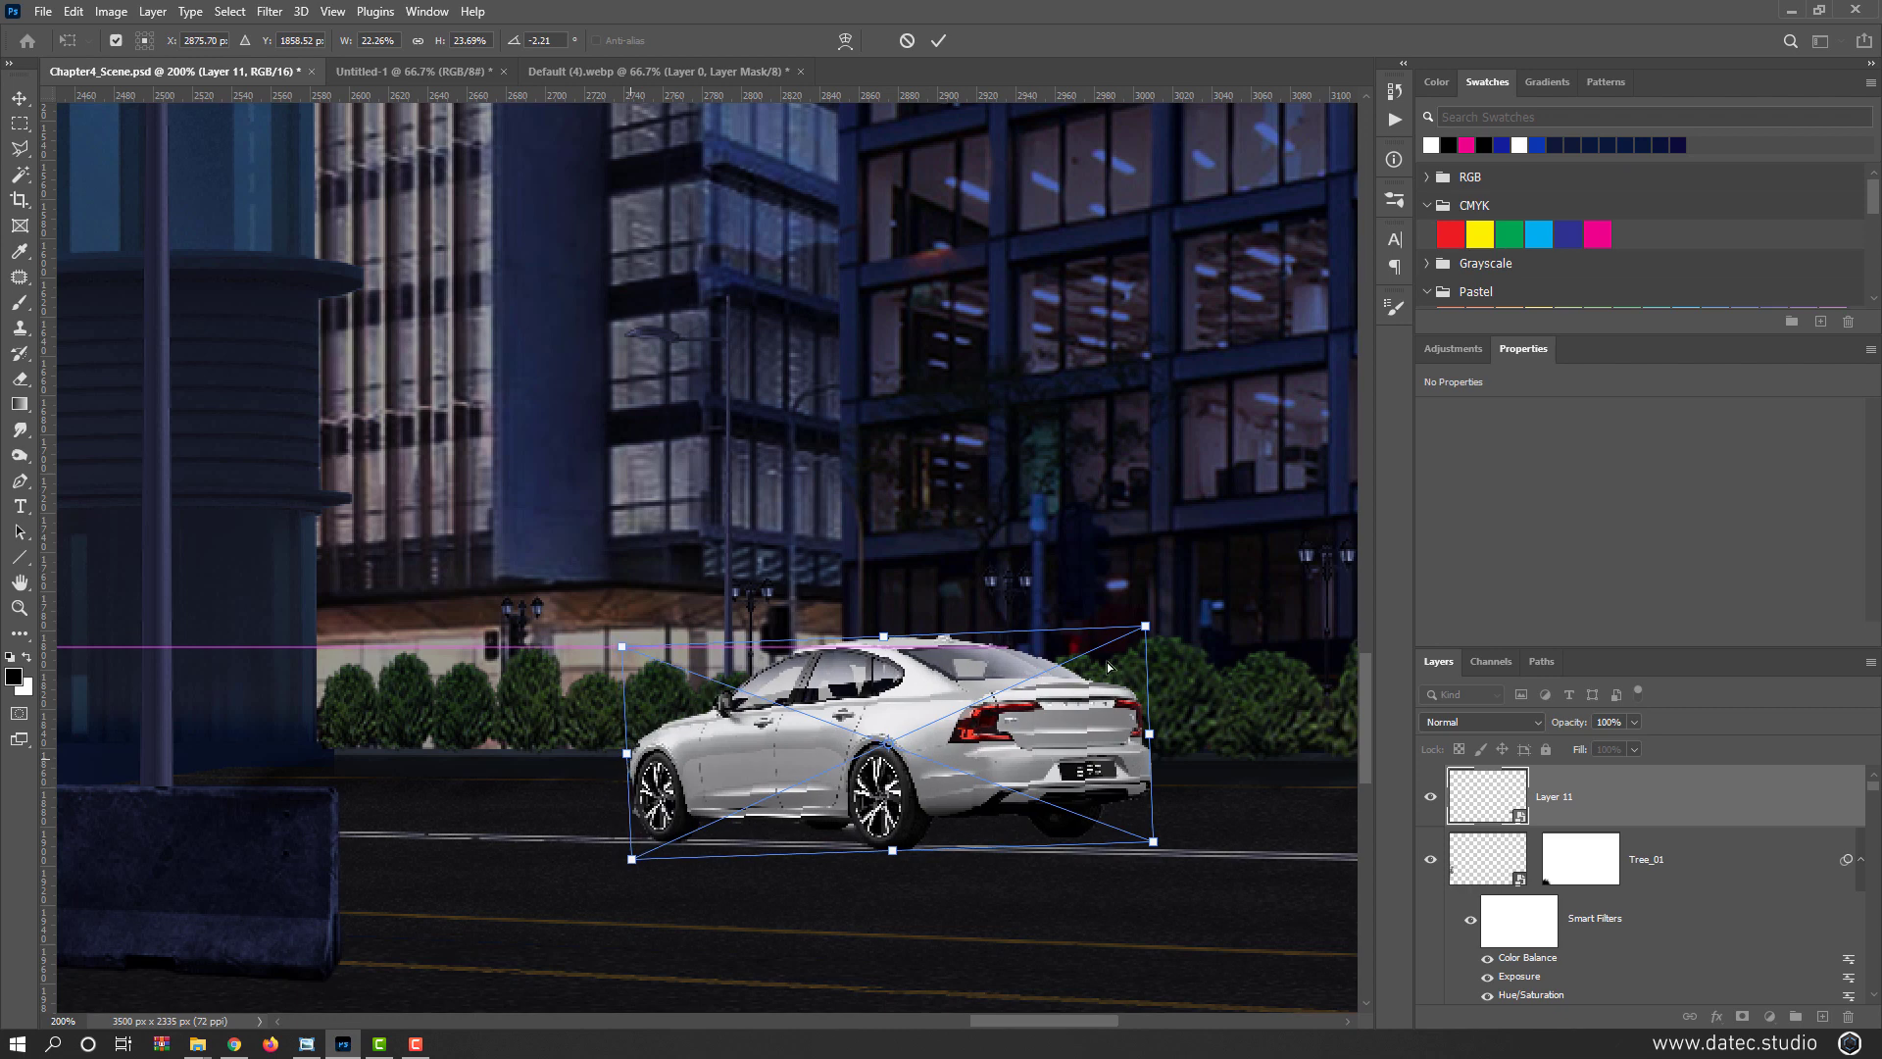
pyautogui.moveTo(1147, 627); pyautogui.dragTo(1100, 656)
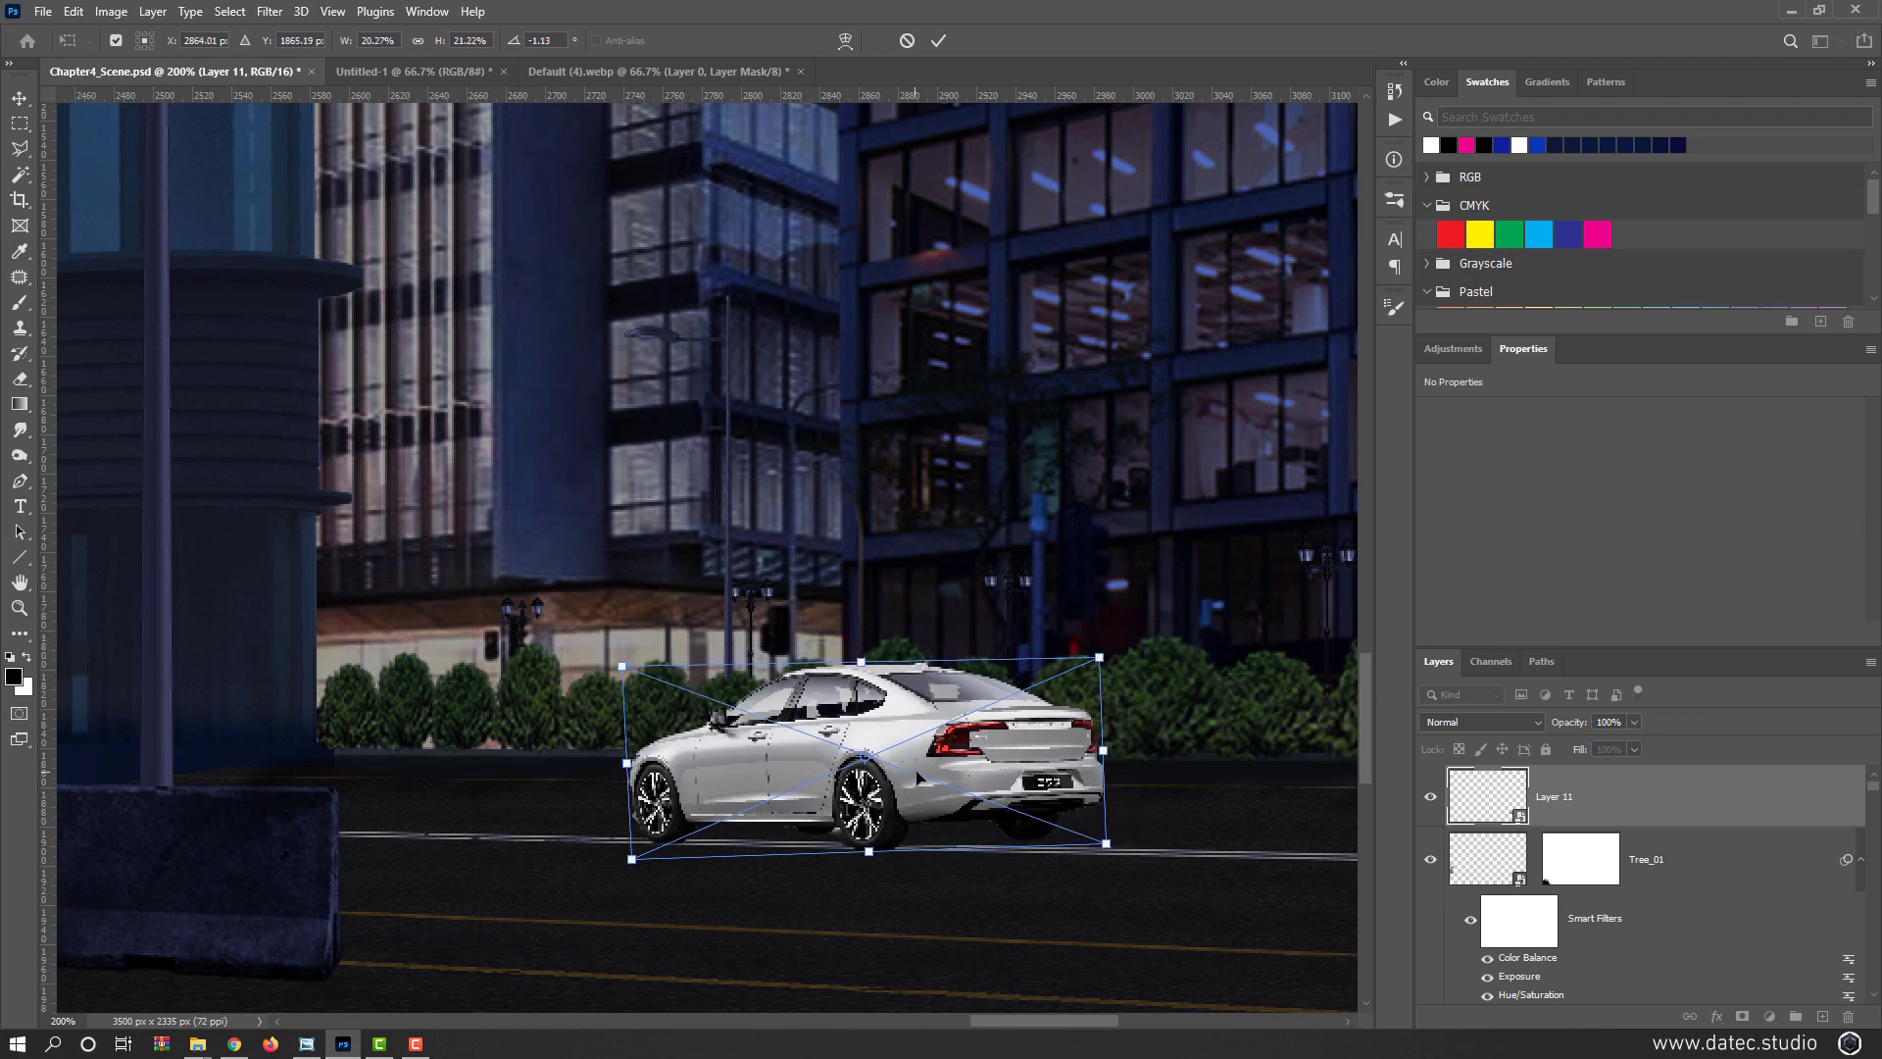
pyautogui.press('Return')
# Scale the car to 188 × 76 px and move it partly over the building's corner, at X 2544 px, Y 1828 px
pyautogui.scroll(-2, 938, 772)
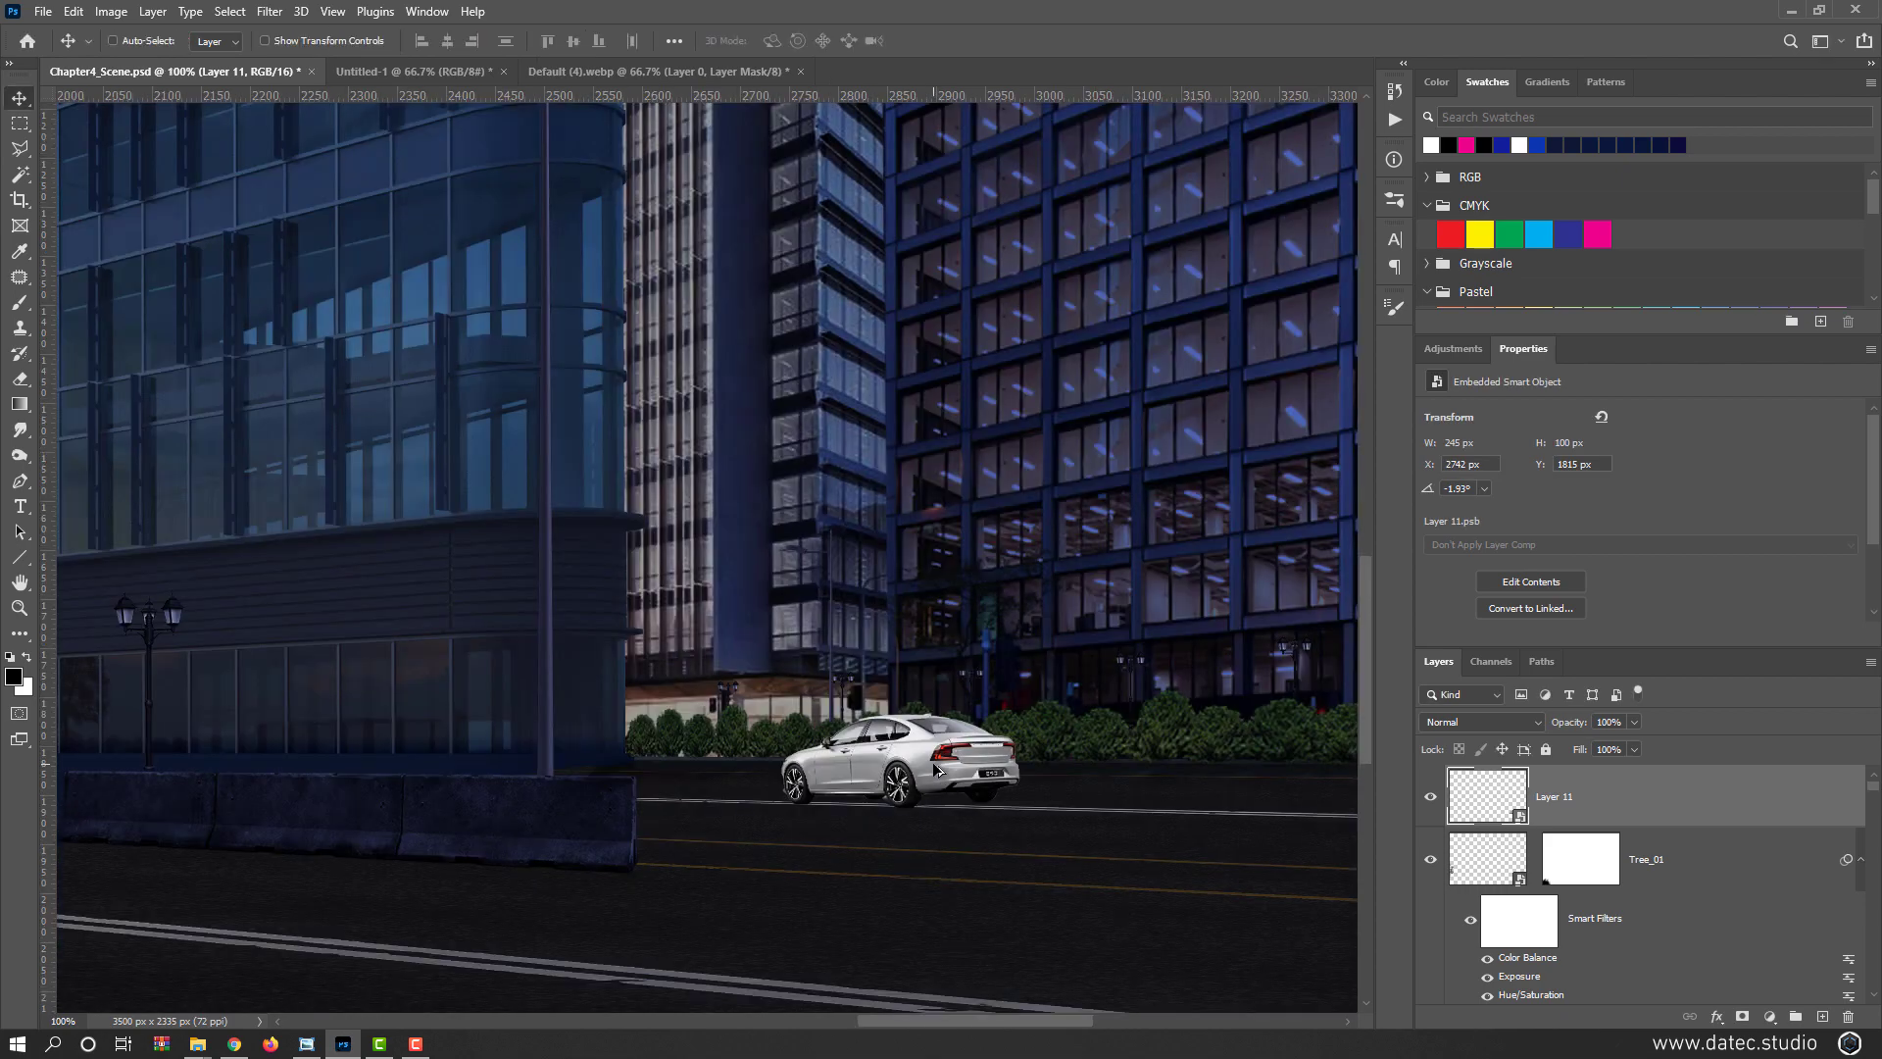
pyautogui.scroll(-1, 938, 772)
pyautogui.moveTo(891, 773); pyautogui.dragTo(804, 767)
pyautogui.click(836, 777)
pyautogui.hotkey('ctrl', 't')
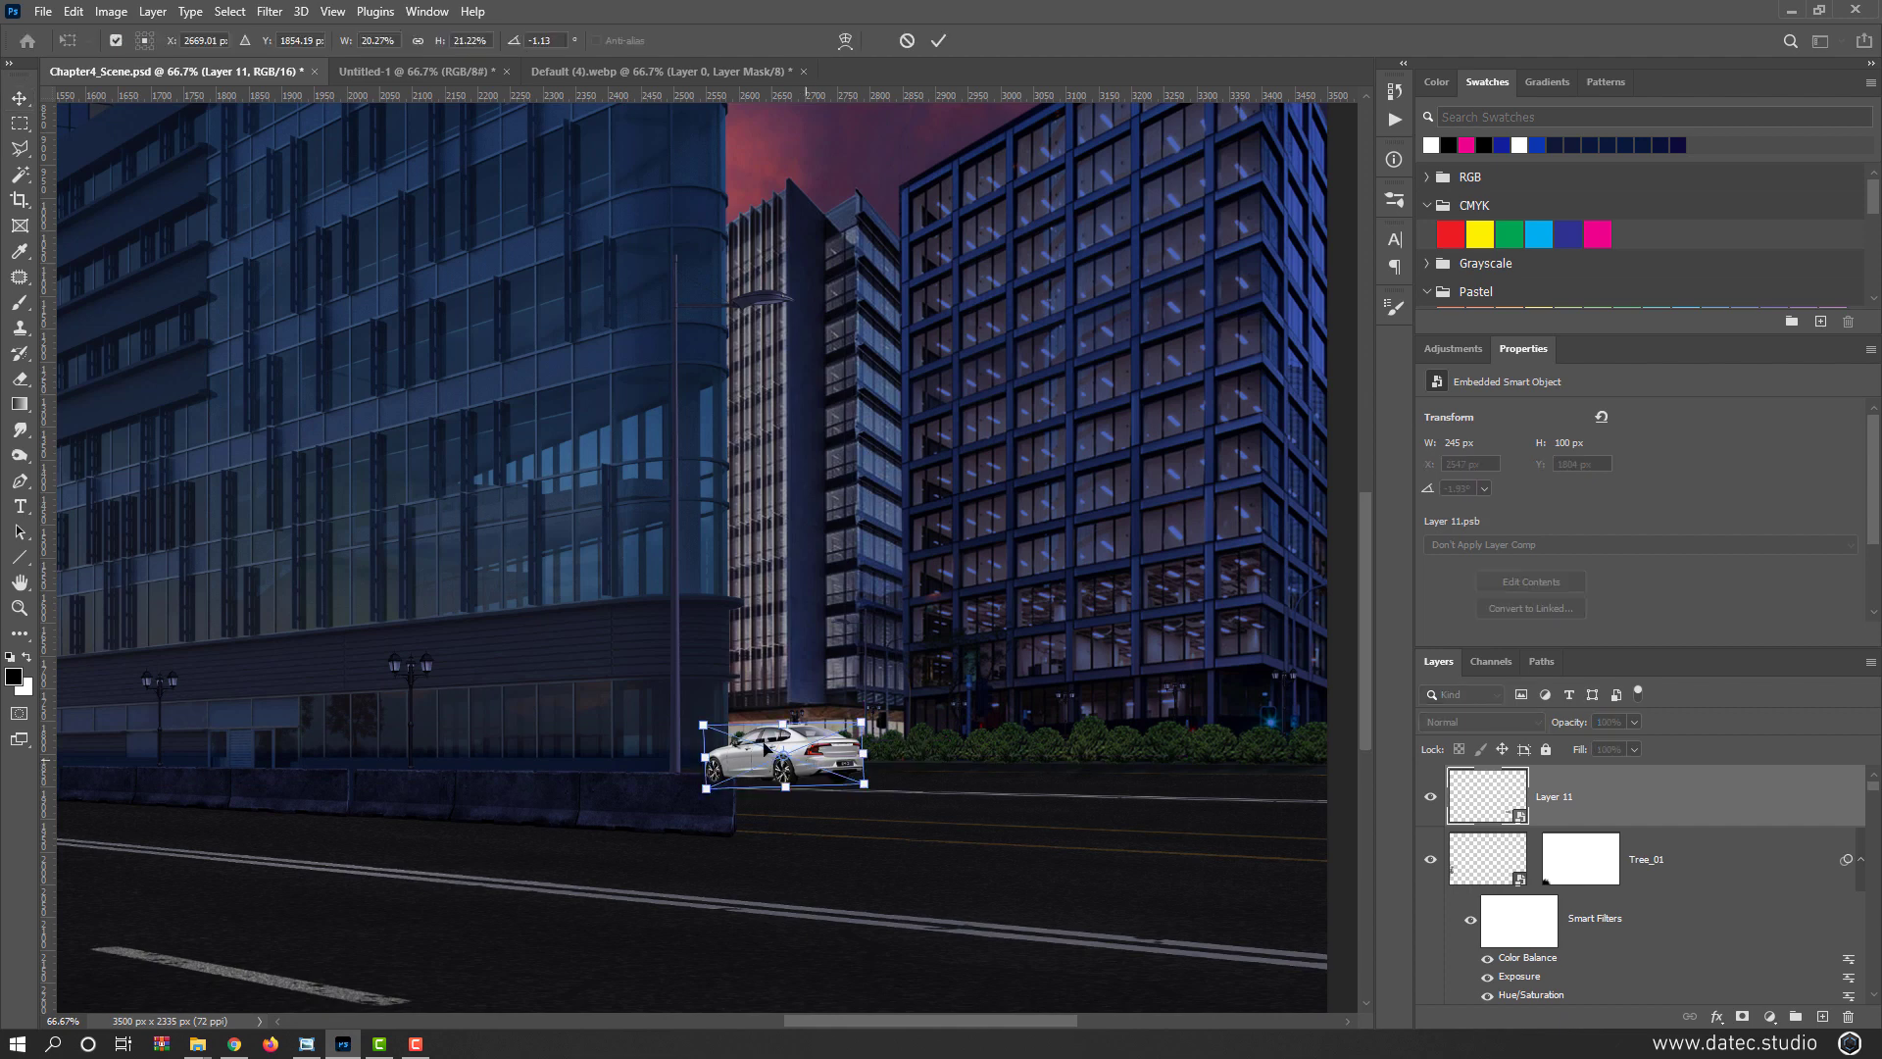
pyautogui.moveTo(699, 730); pyautogui.dragTo(741, 737)
pyautogui.doubleClick(812, 759)
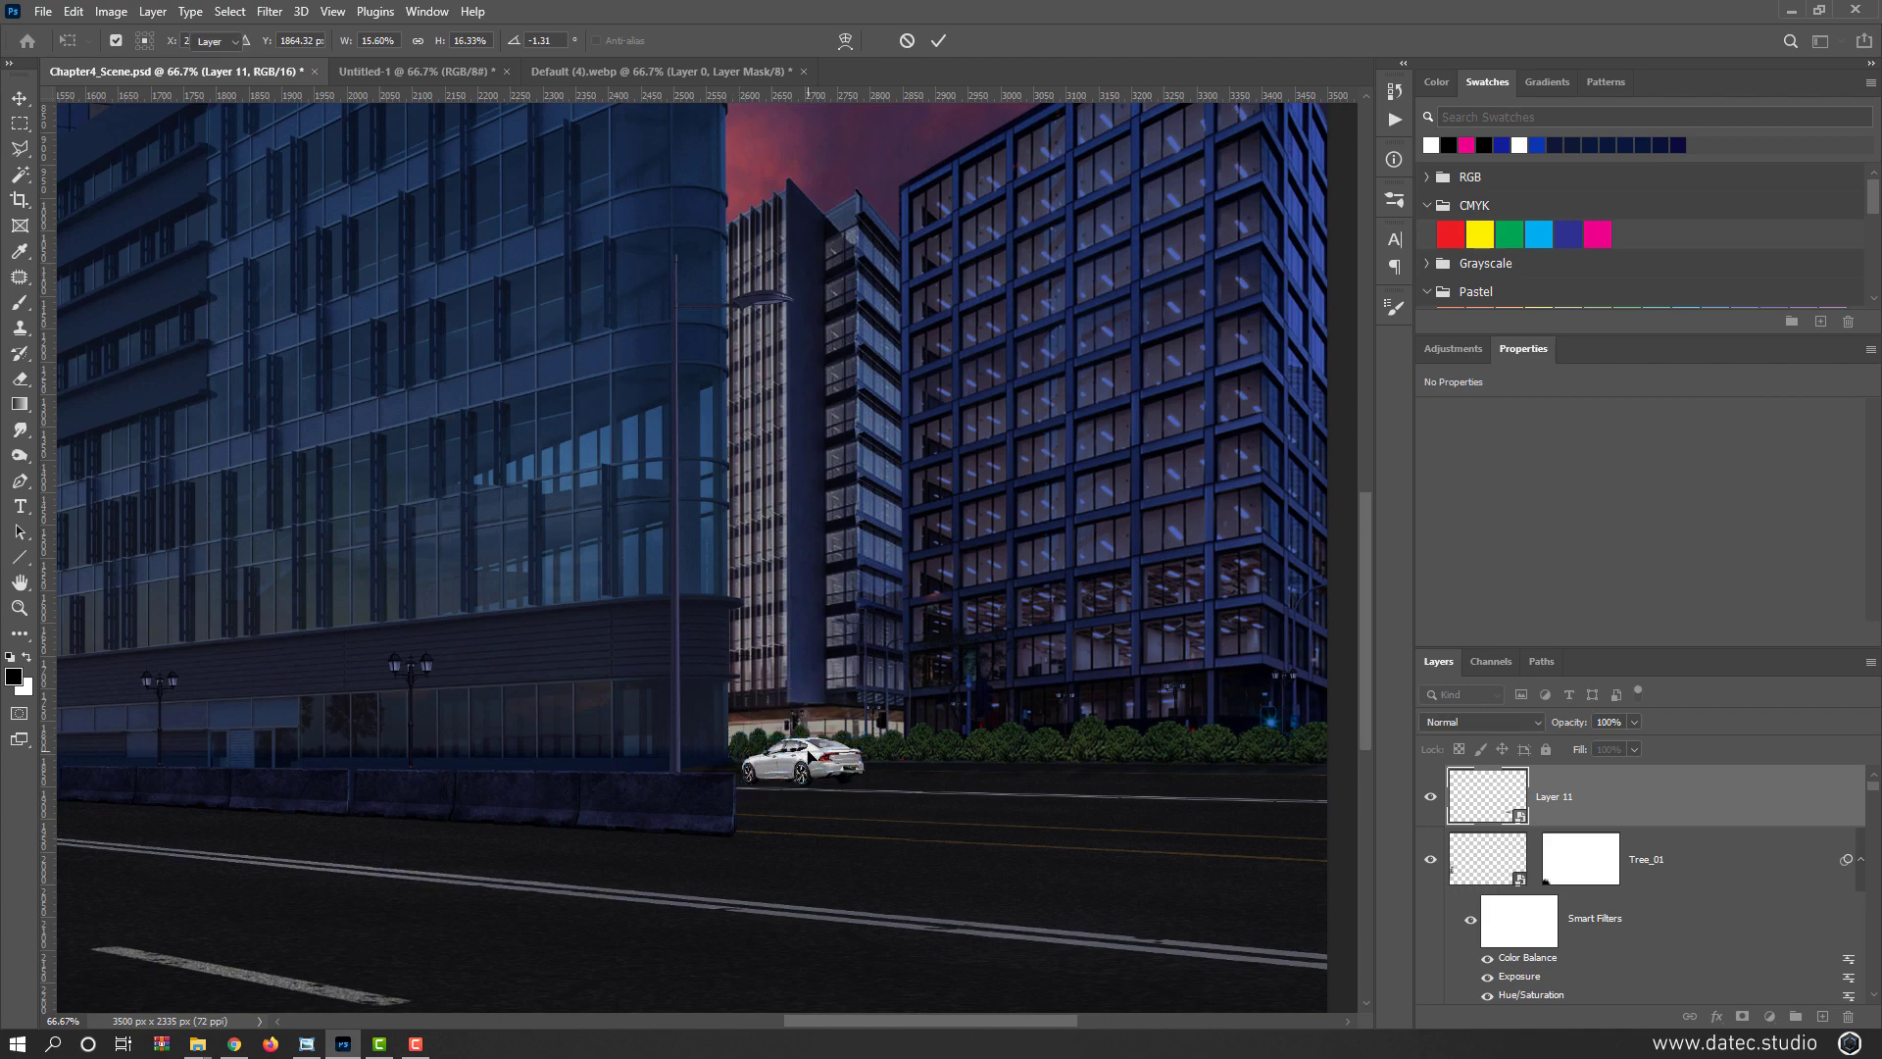
pyautogui.scroll(4, 814, 757)
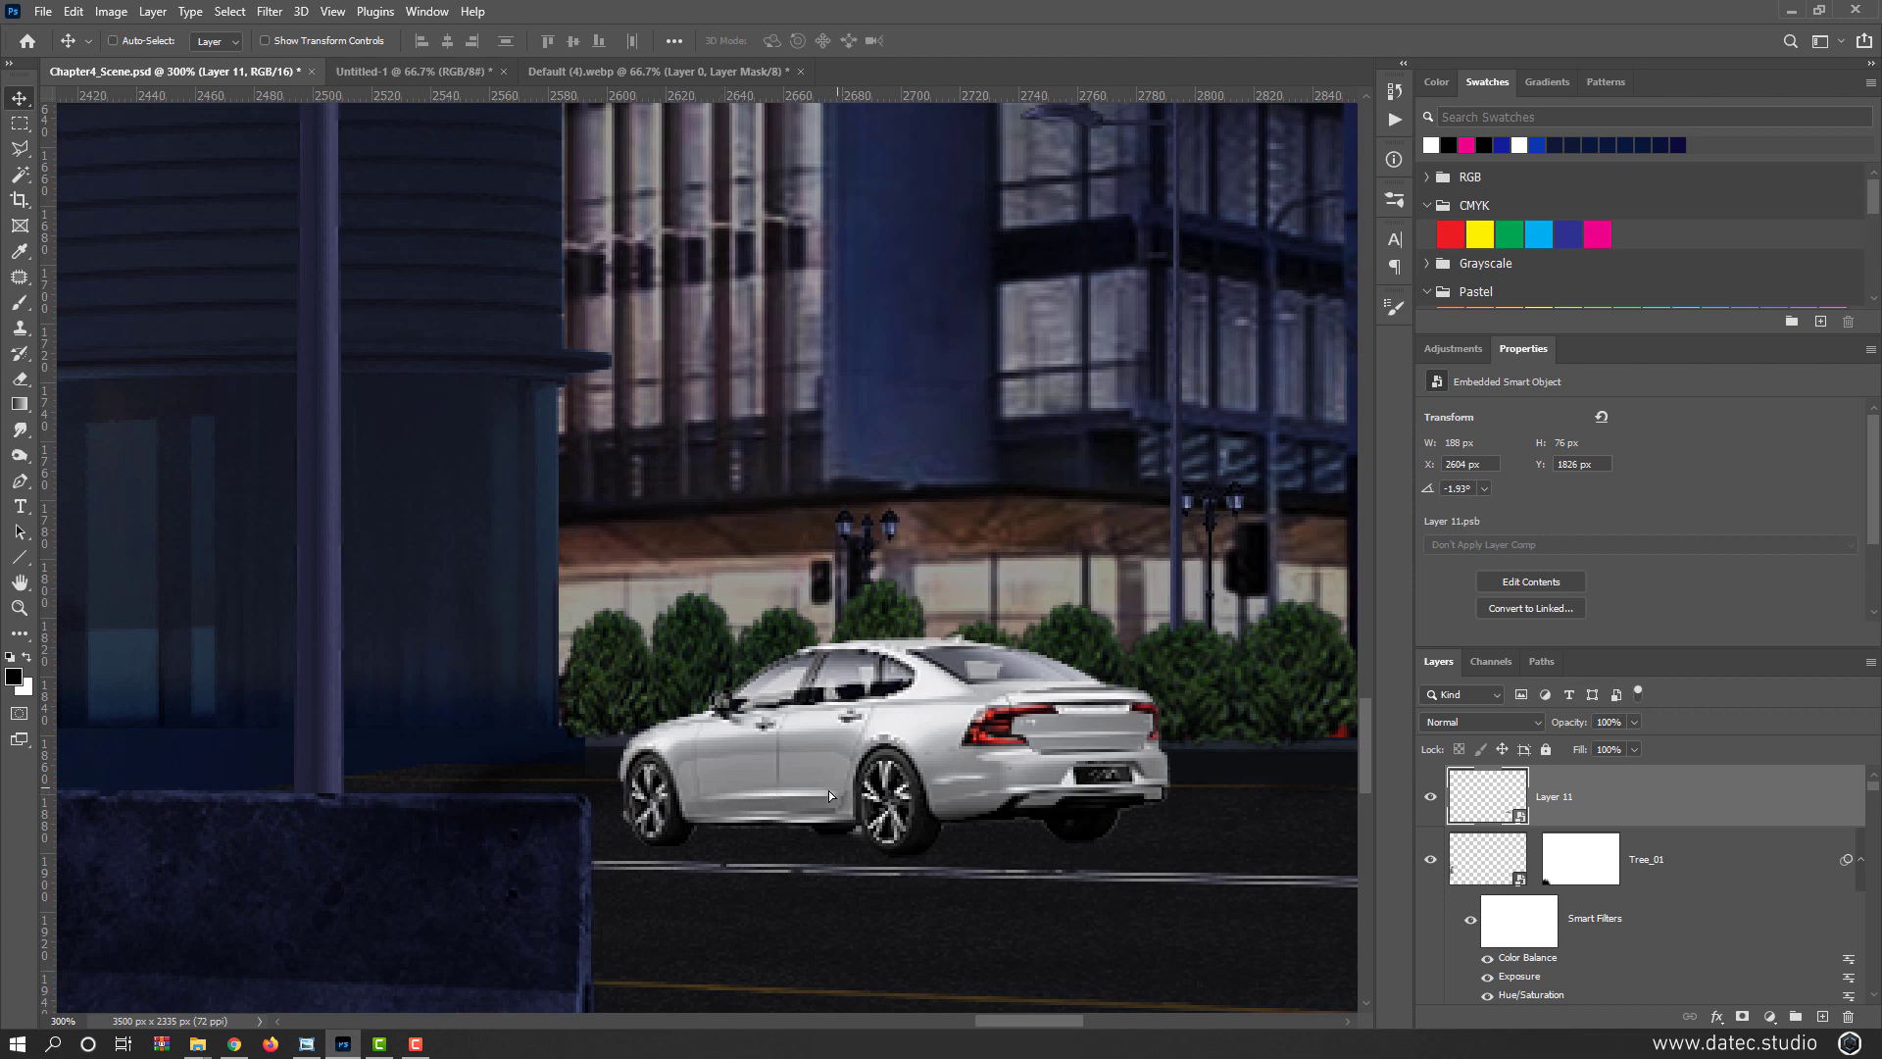
pyautogui.moveTo(827, 790); pyautogui.dragTo(653, 802)
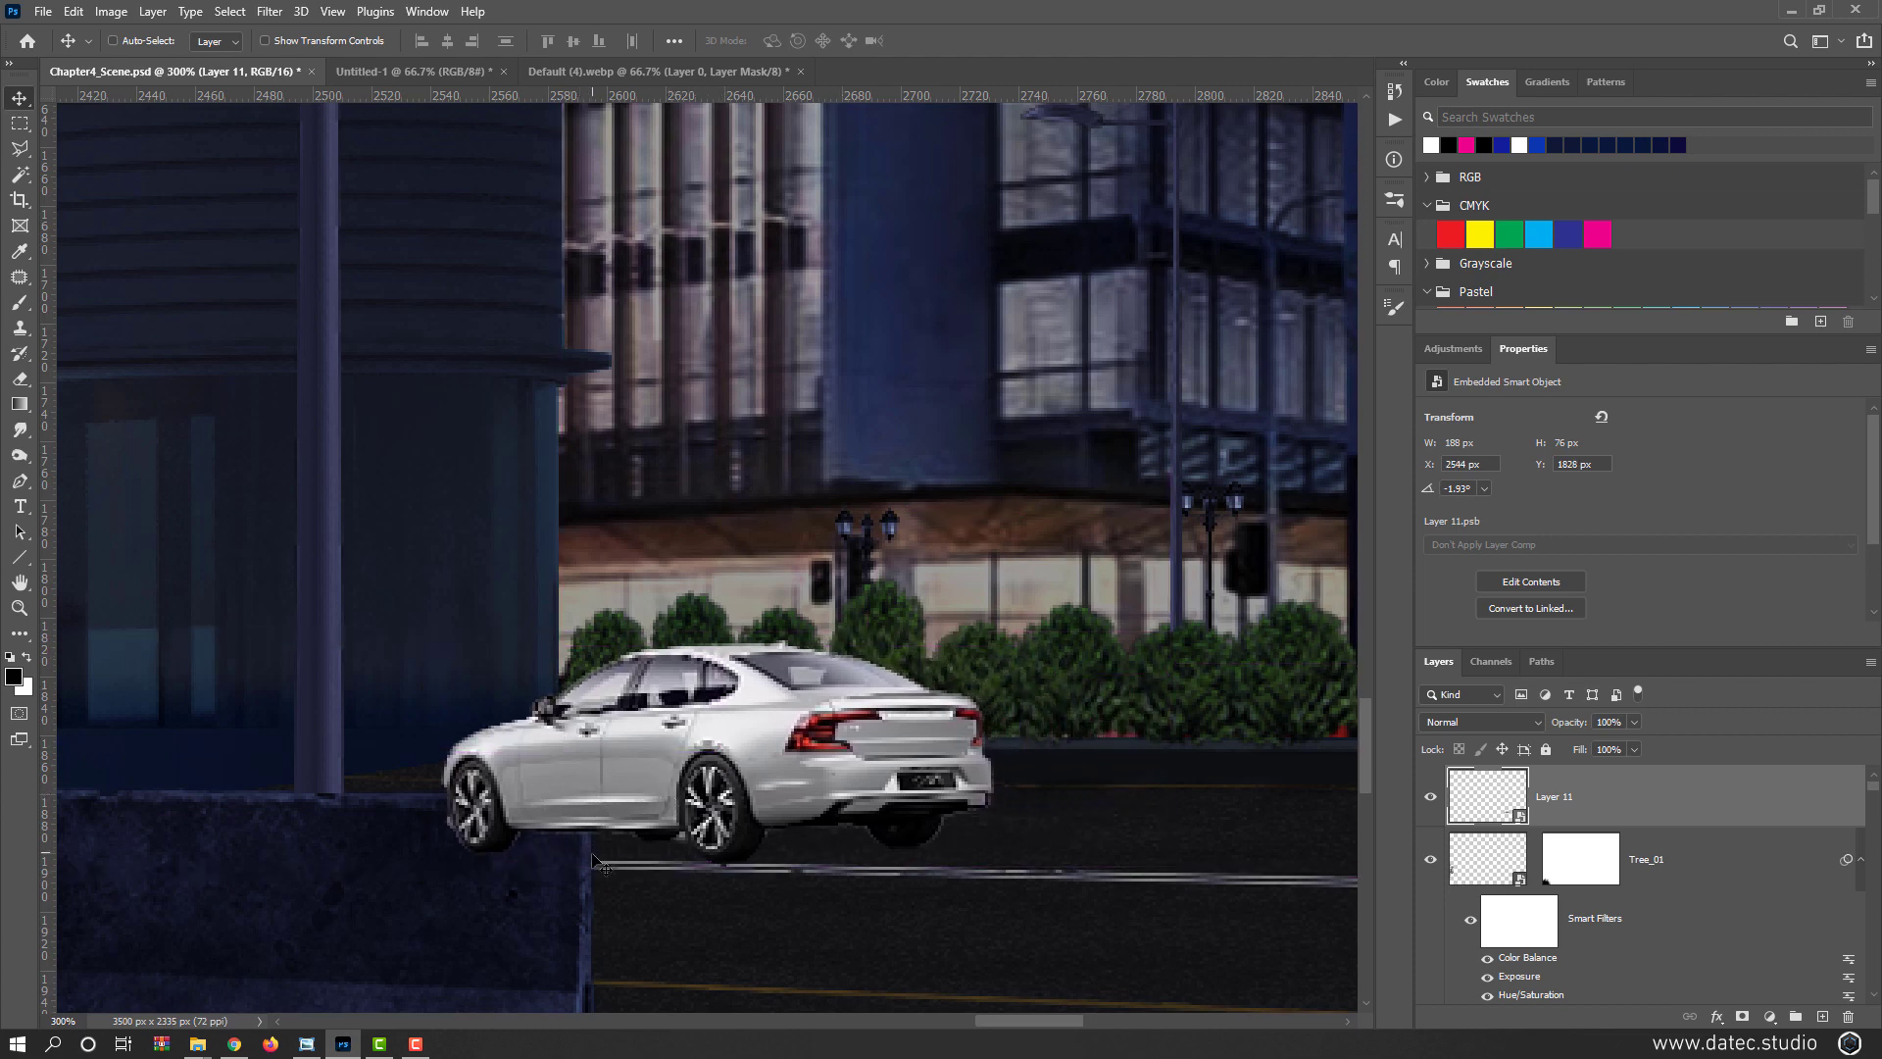
# Lower Layer 11's opacity to 42% and outline the car's front overlapping the building and barrier with a Polygonal Lasso selection
pyautogui.press('l')
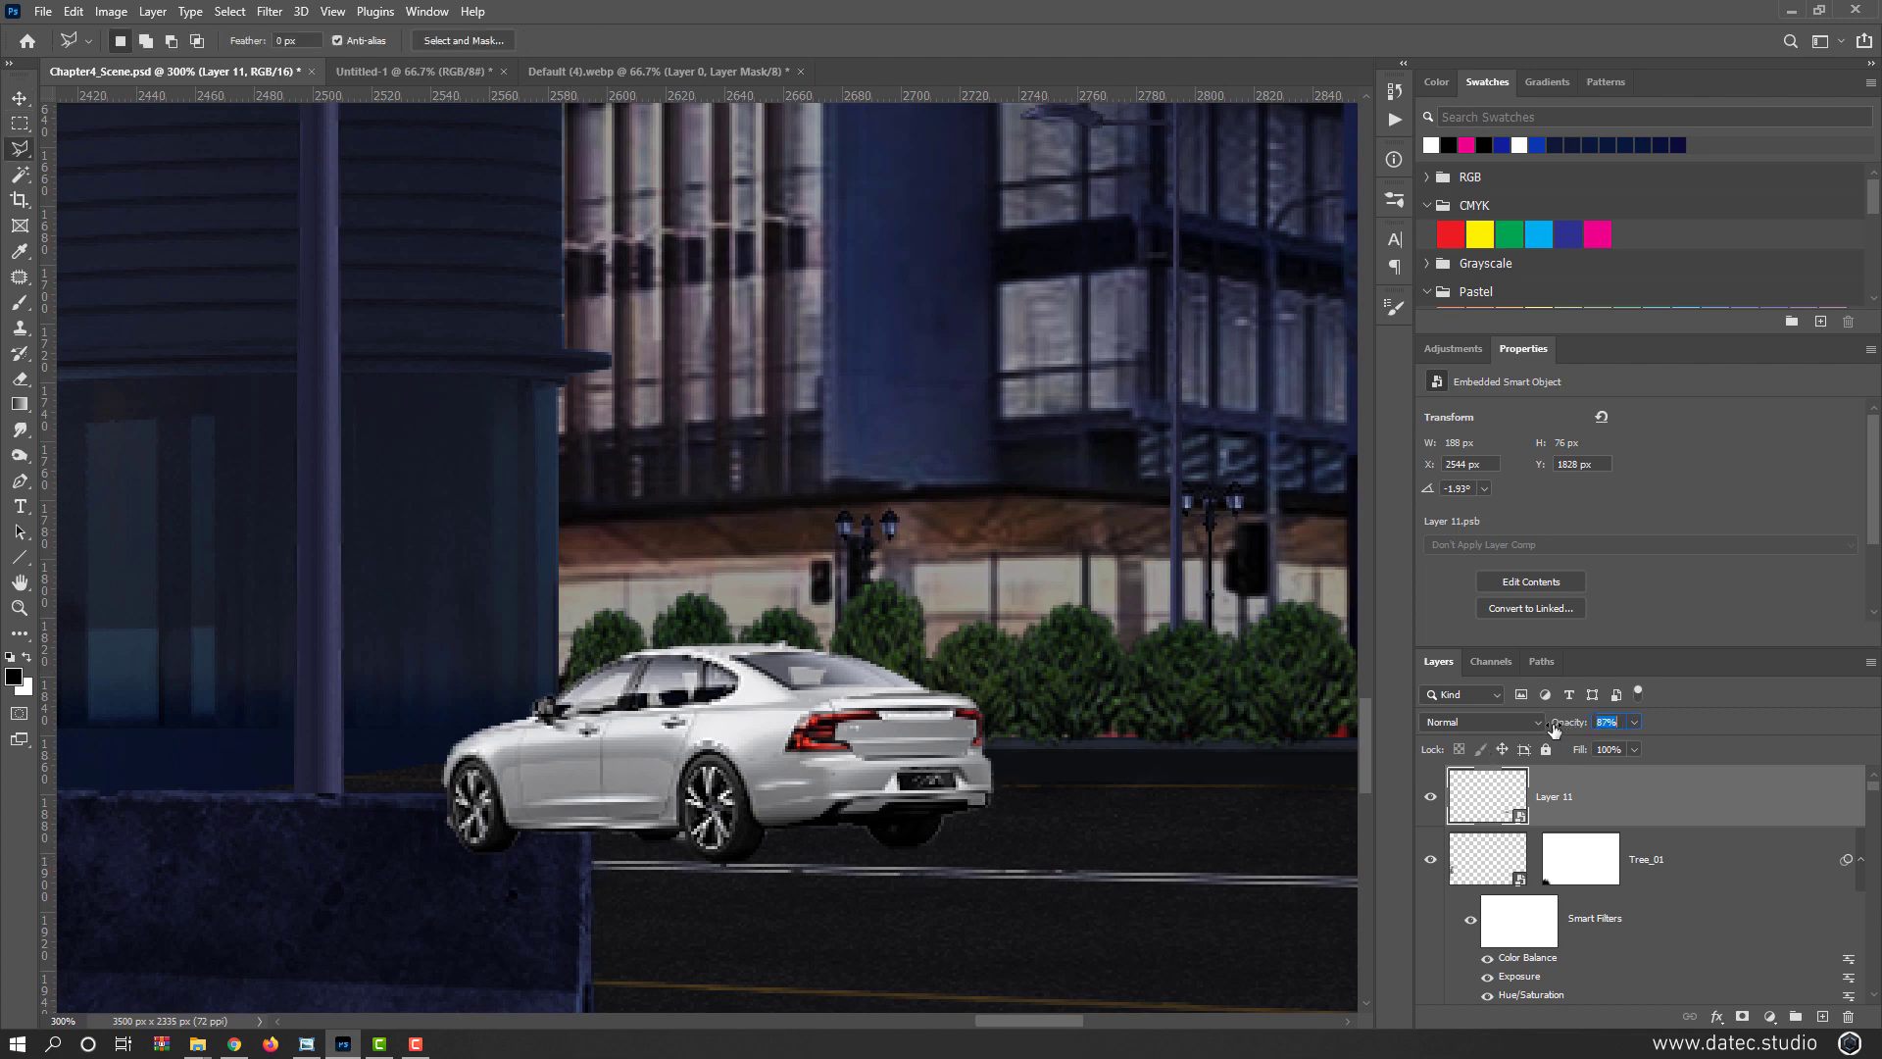
pyautogui.moveTo(1565, 729); pyautogui.dragTo(1538, 730)
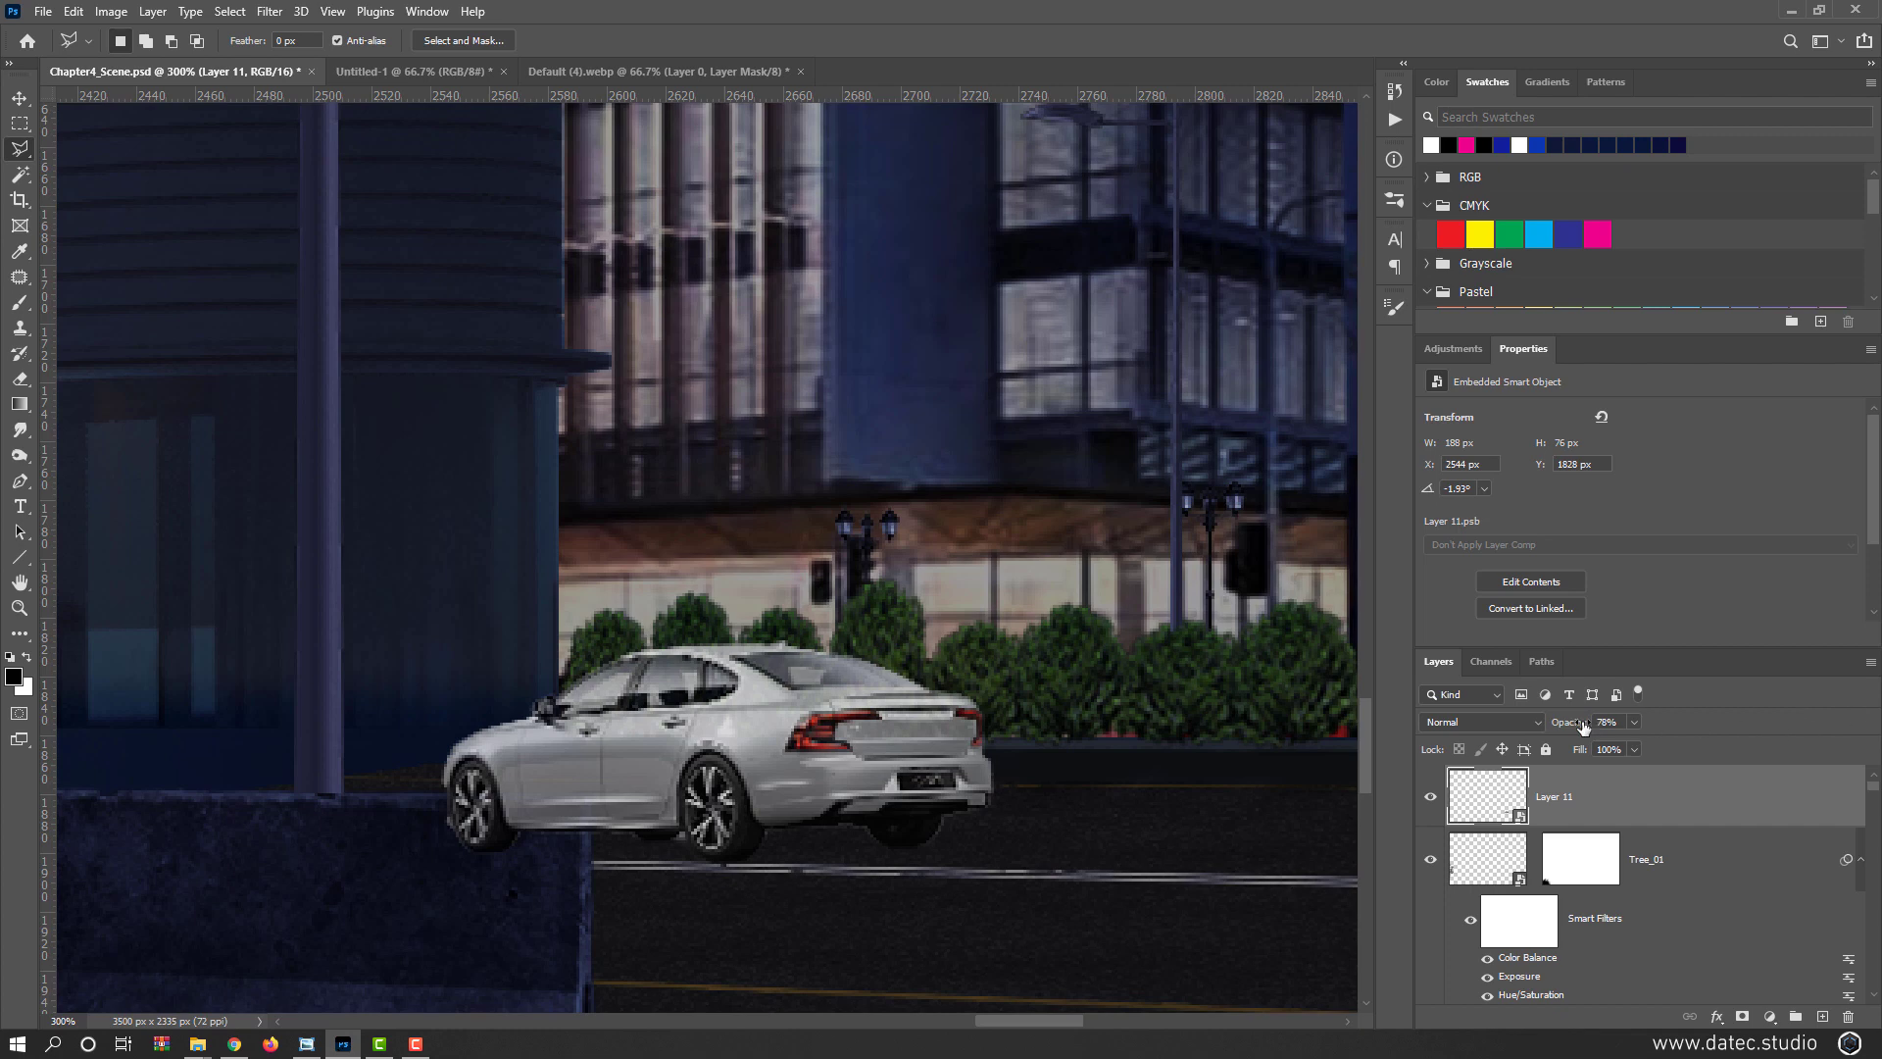
pyautogui.click(560, 666)
pyautogui.click(556, 722)
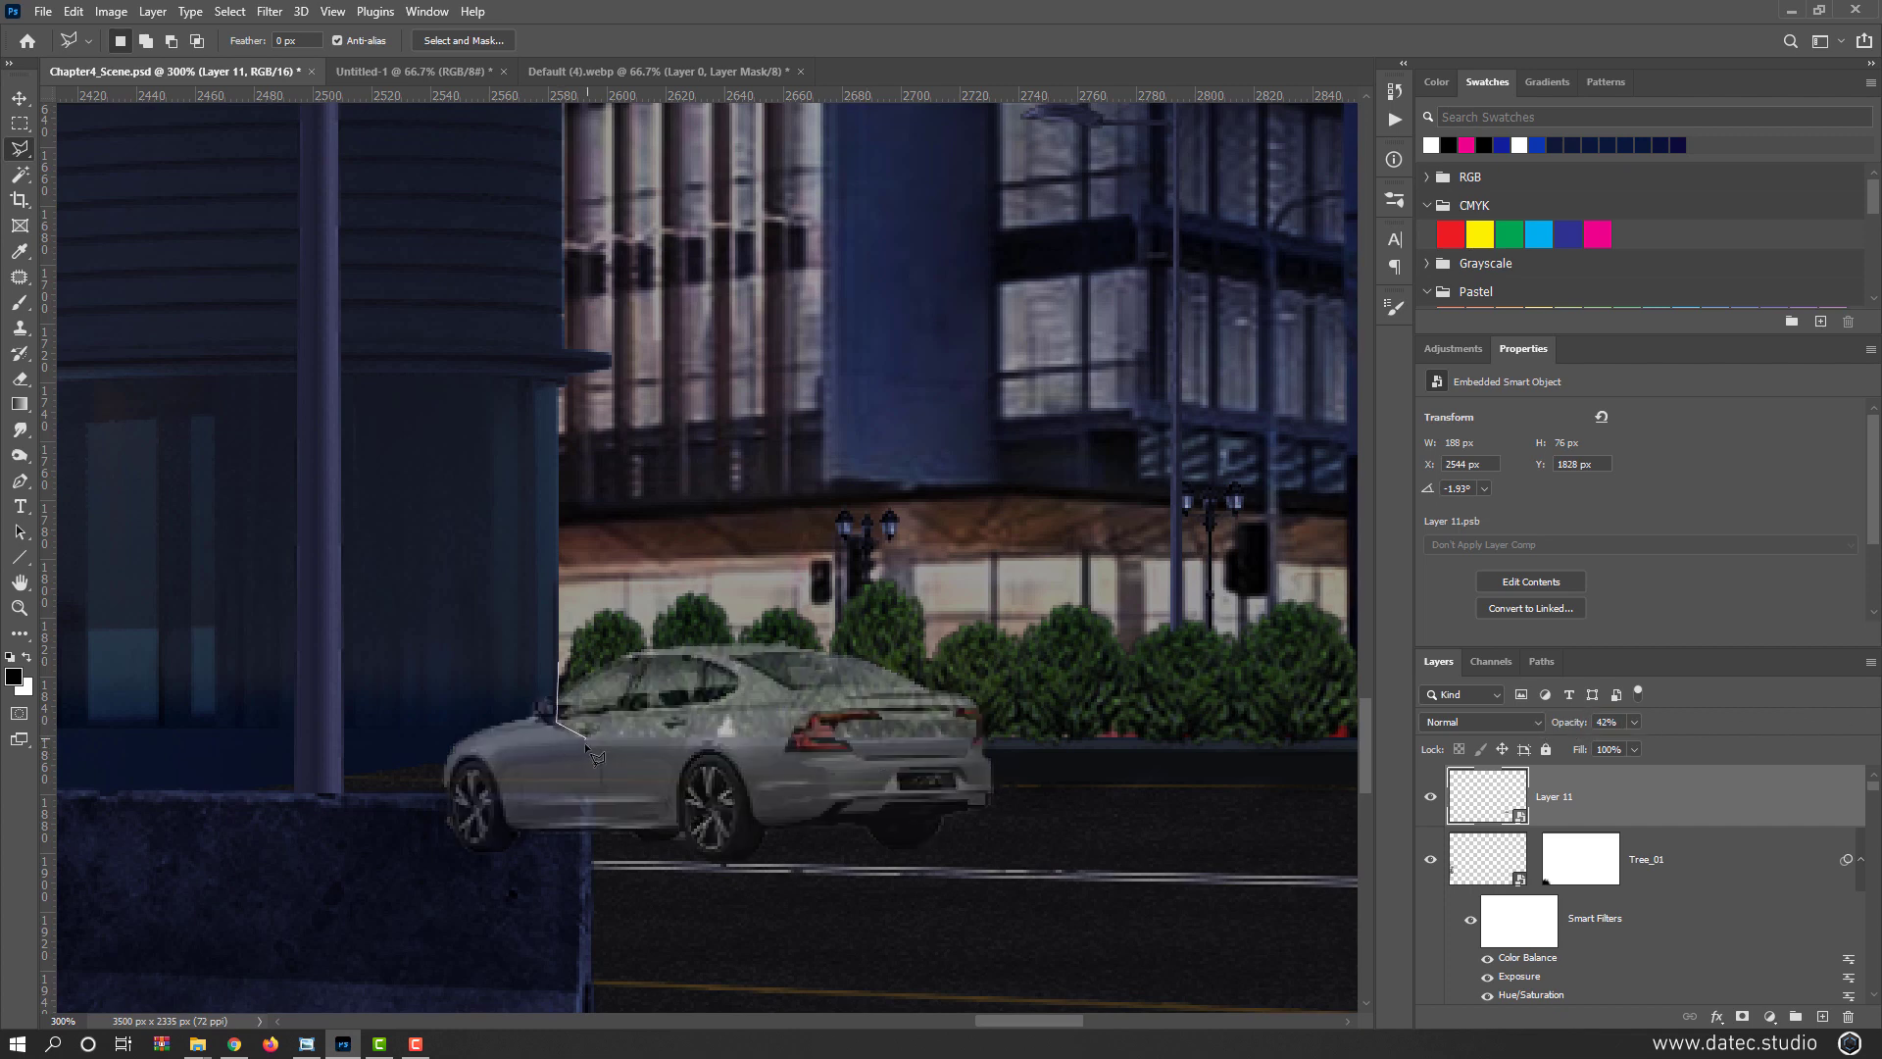
pyautogui.click(585, 740)
pyautogui.click(588, 828)
pyautogui.click(519, 915)
pyautogui.click(389, 890)
pyautogui.doubleClick(382, 674)
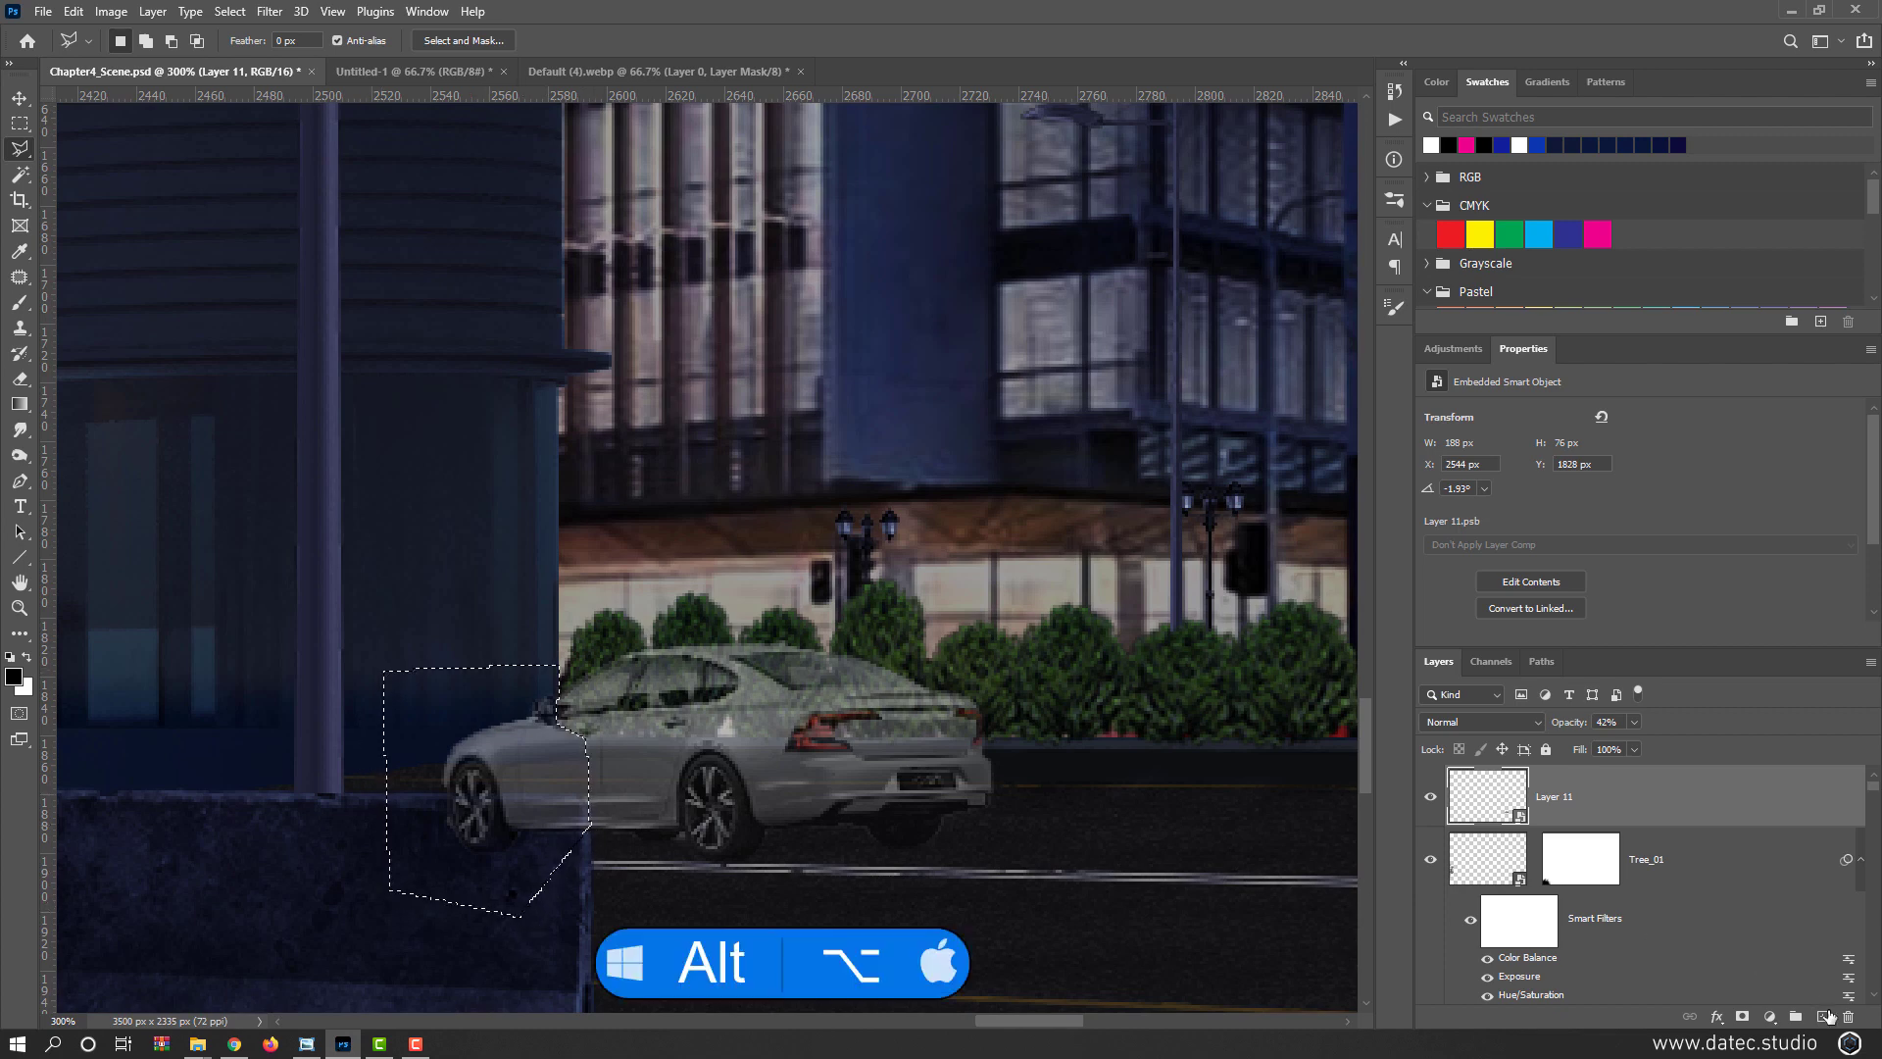
# Hide the selected front of the car with a layer mask on Layer 11 and restore the layer's opacity to 100%
pyautogui.keyDown('alt'); pyautogui.click(1742, 1017); pyautogui.keyUp('alt')
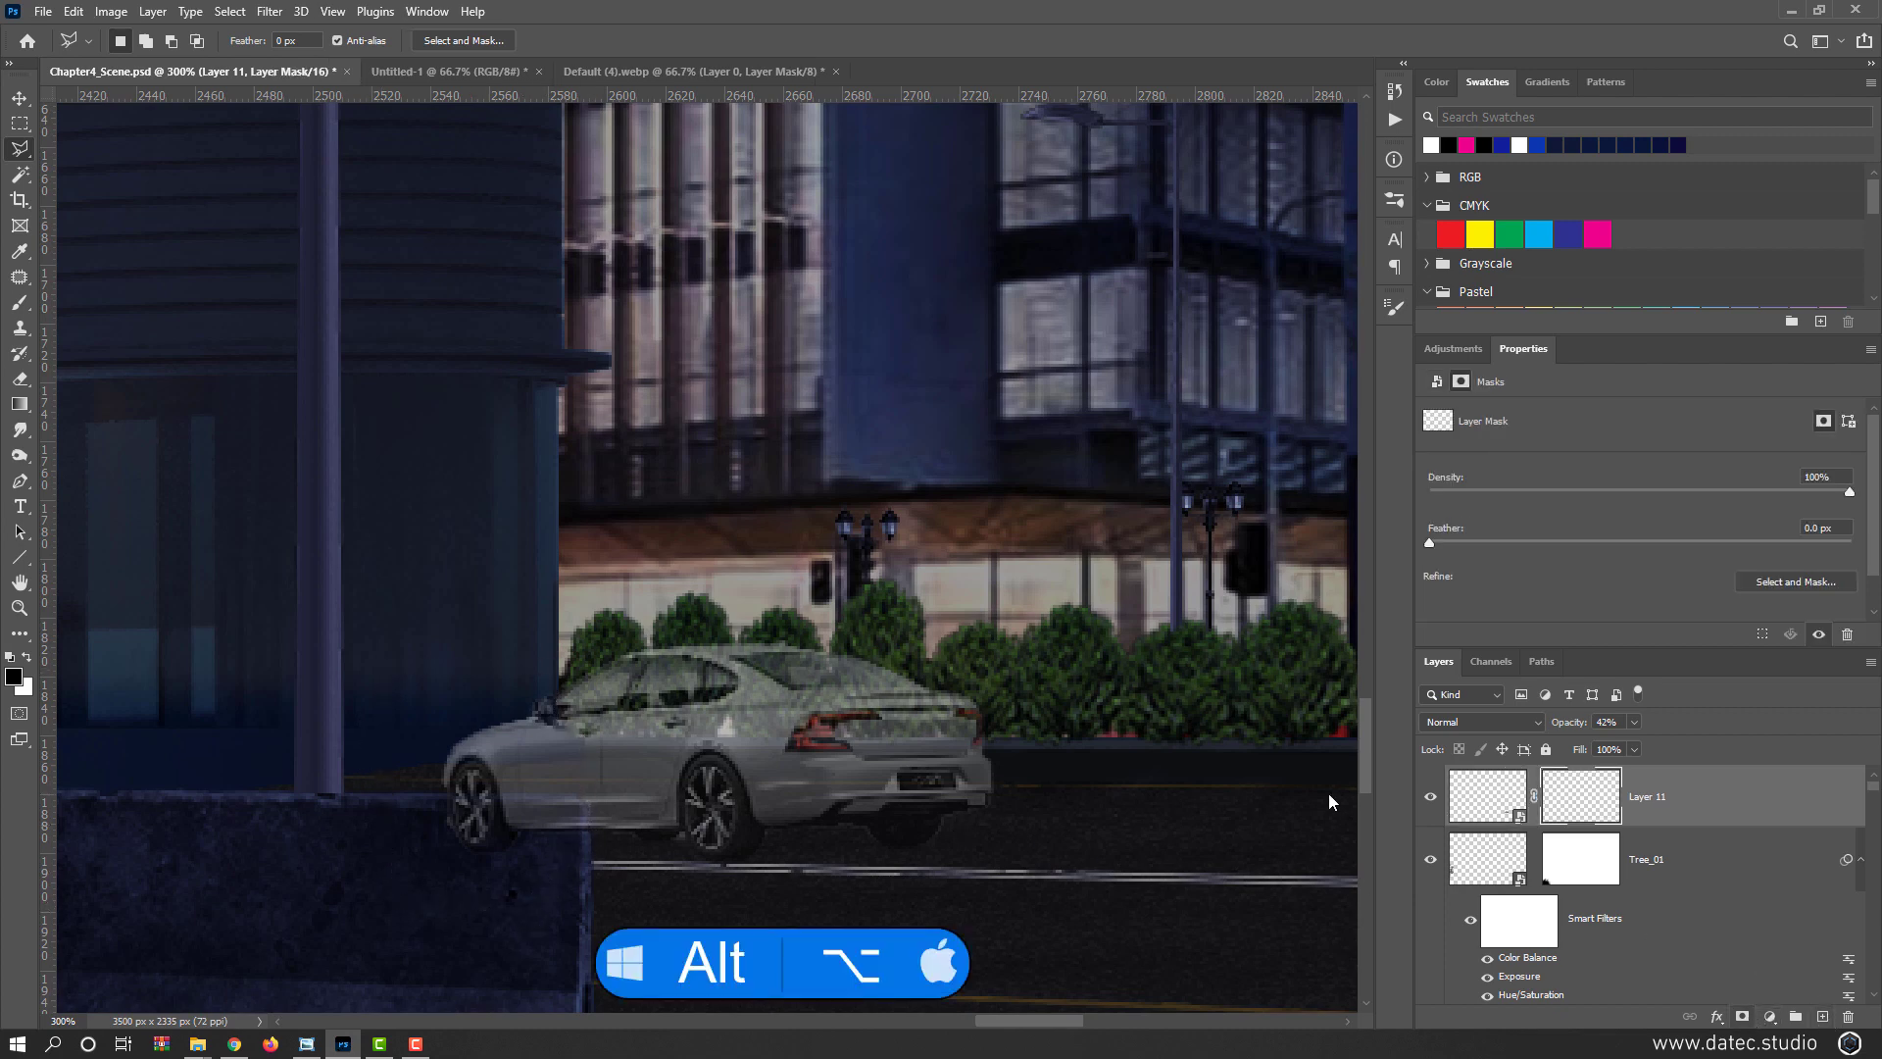
pyautogui.click(1475, 805)
pyautogui.moveTo(1571, 724); pyautogui.dragTo(1880, 692)
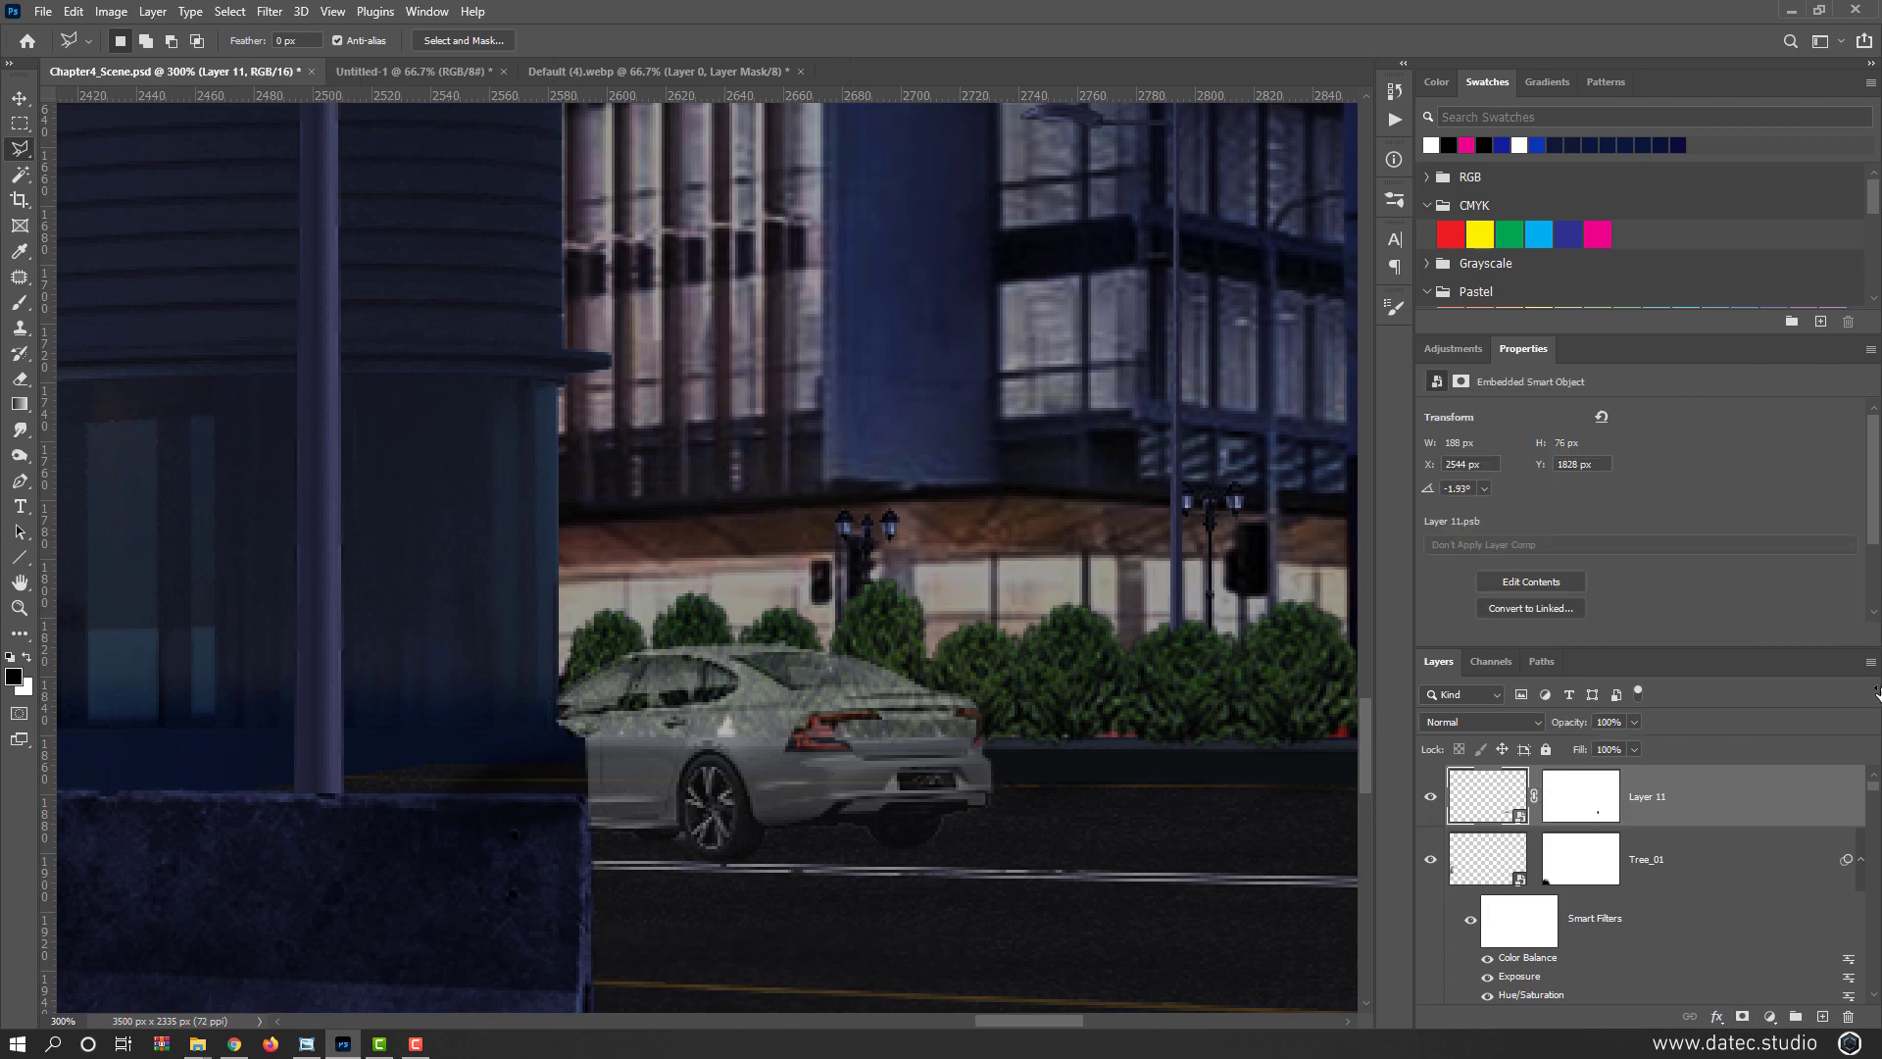
pyautogui.scroll(-2, 770, 785)
pyautogui.scroll(2, 708, 784)
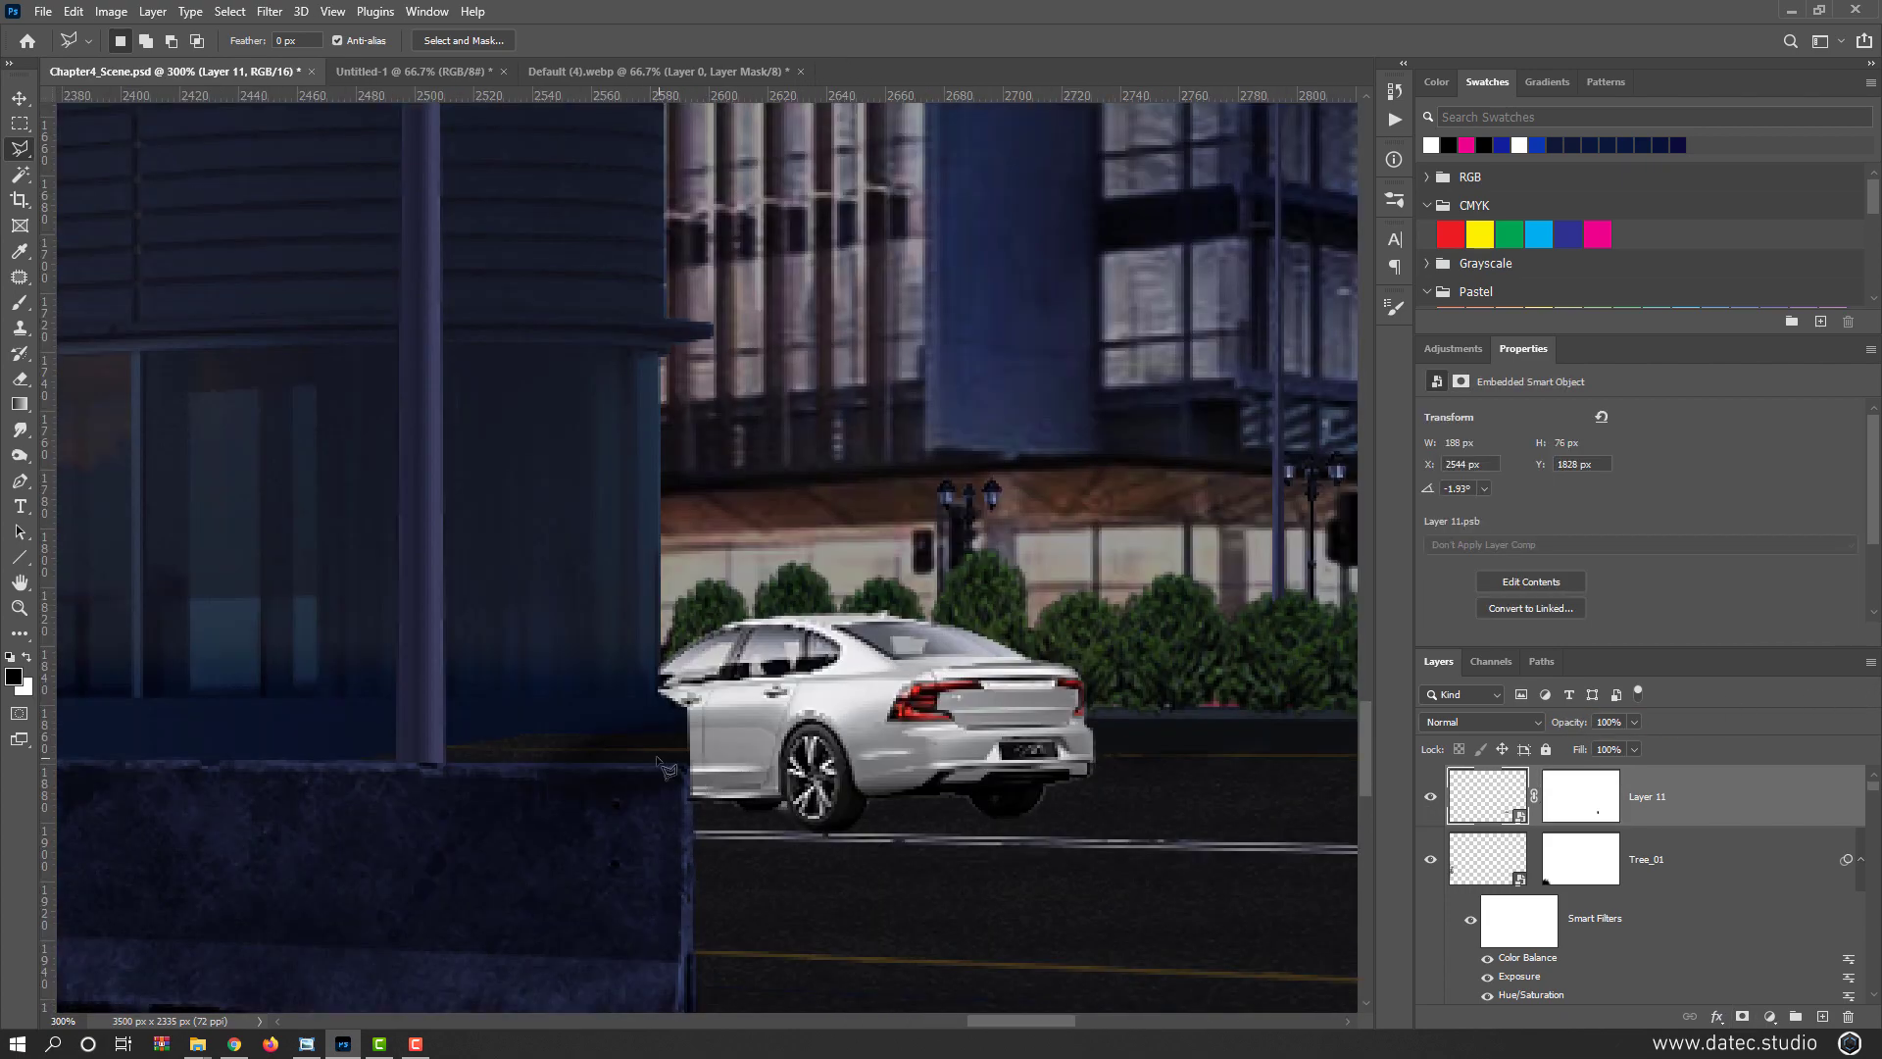
# Select the road's Layer 5 copy, toggle its visibility to verify it, and add a layer mask to it
pyautogui.click(20, 98)
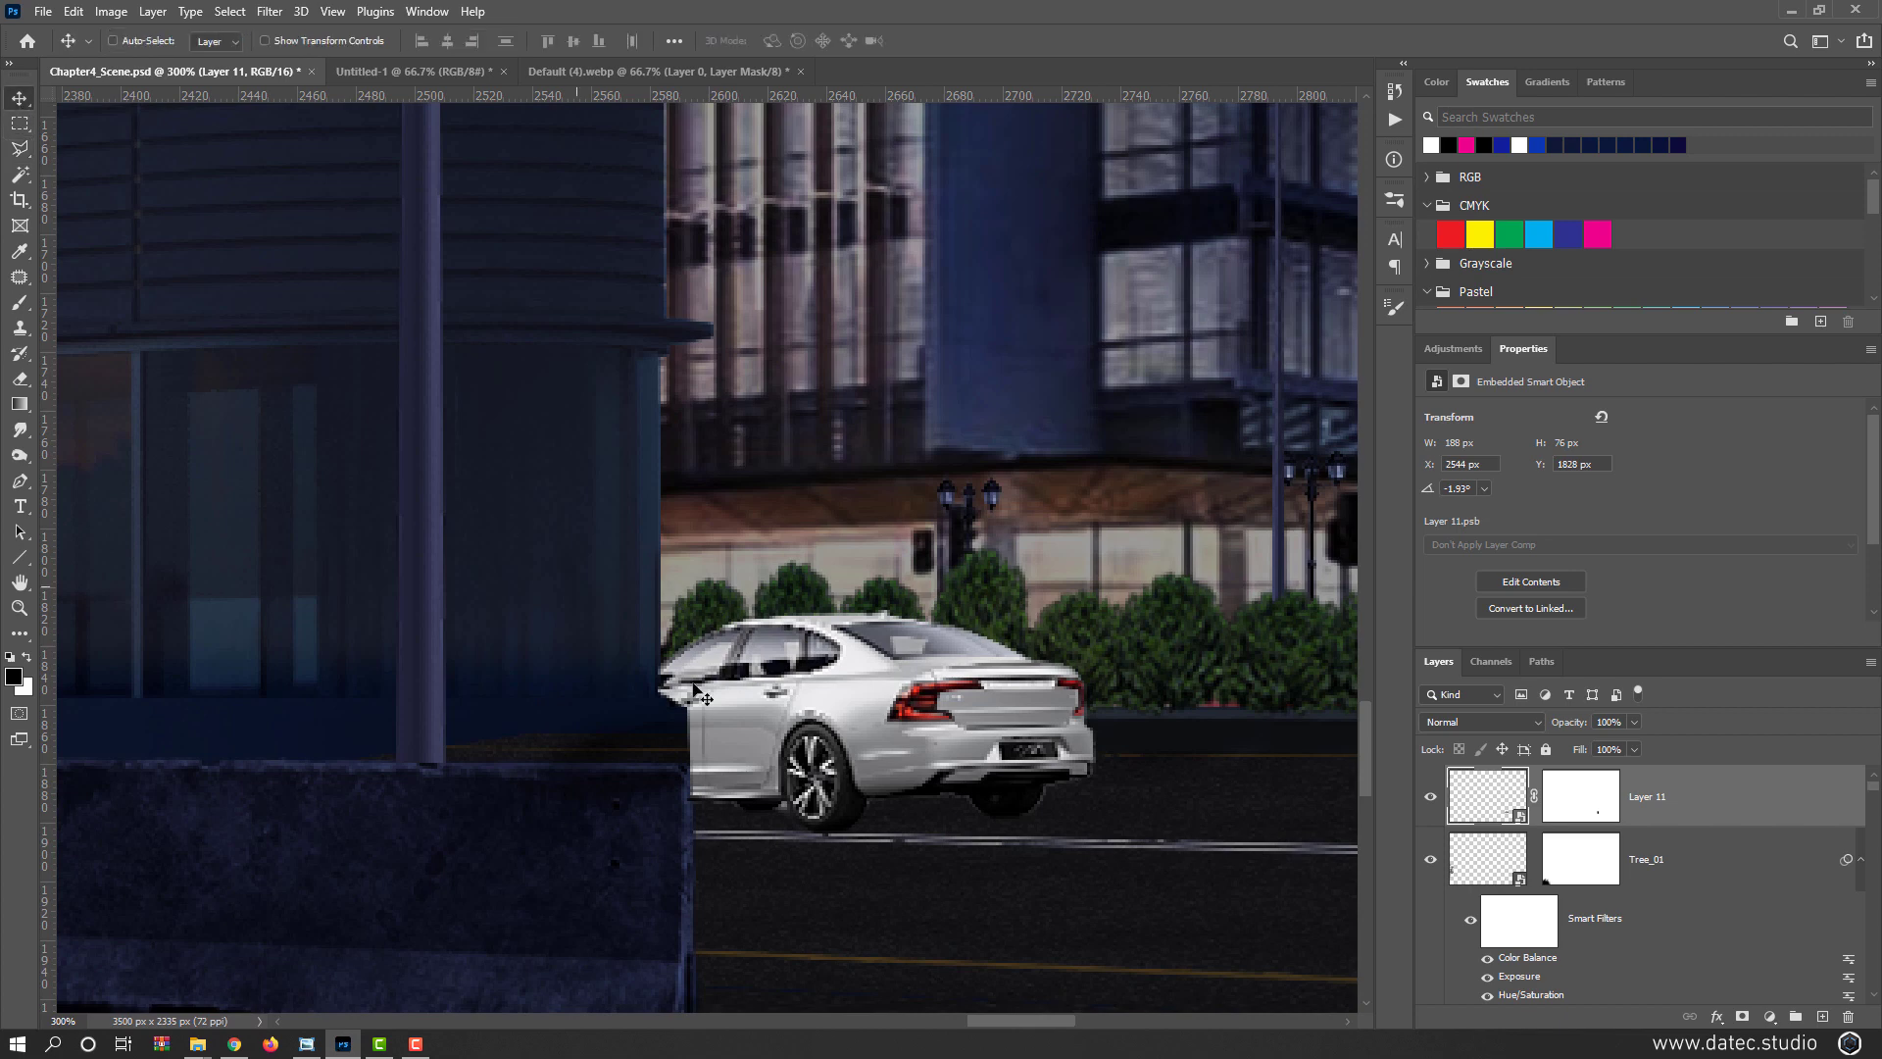
pyautogui.moveTo(646, 788); pyautogui.dragTo(596, 733)
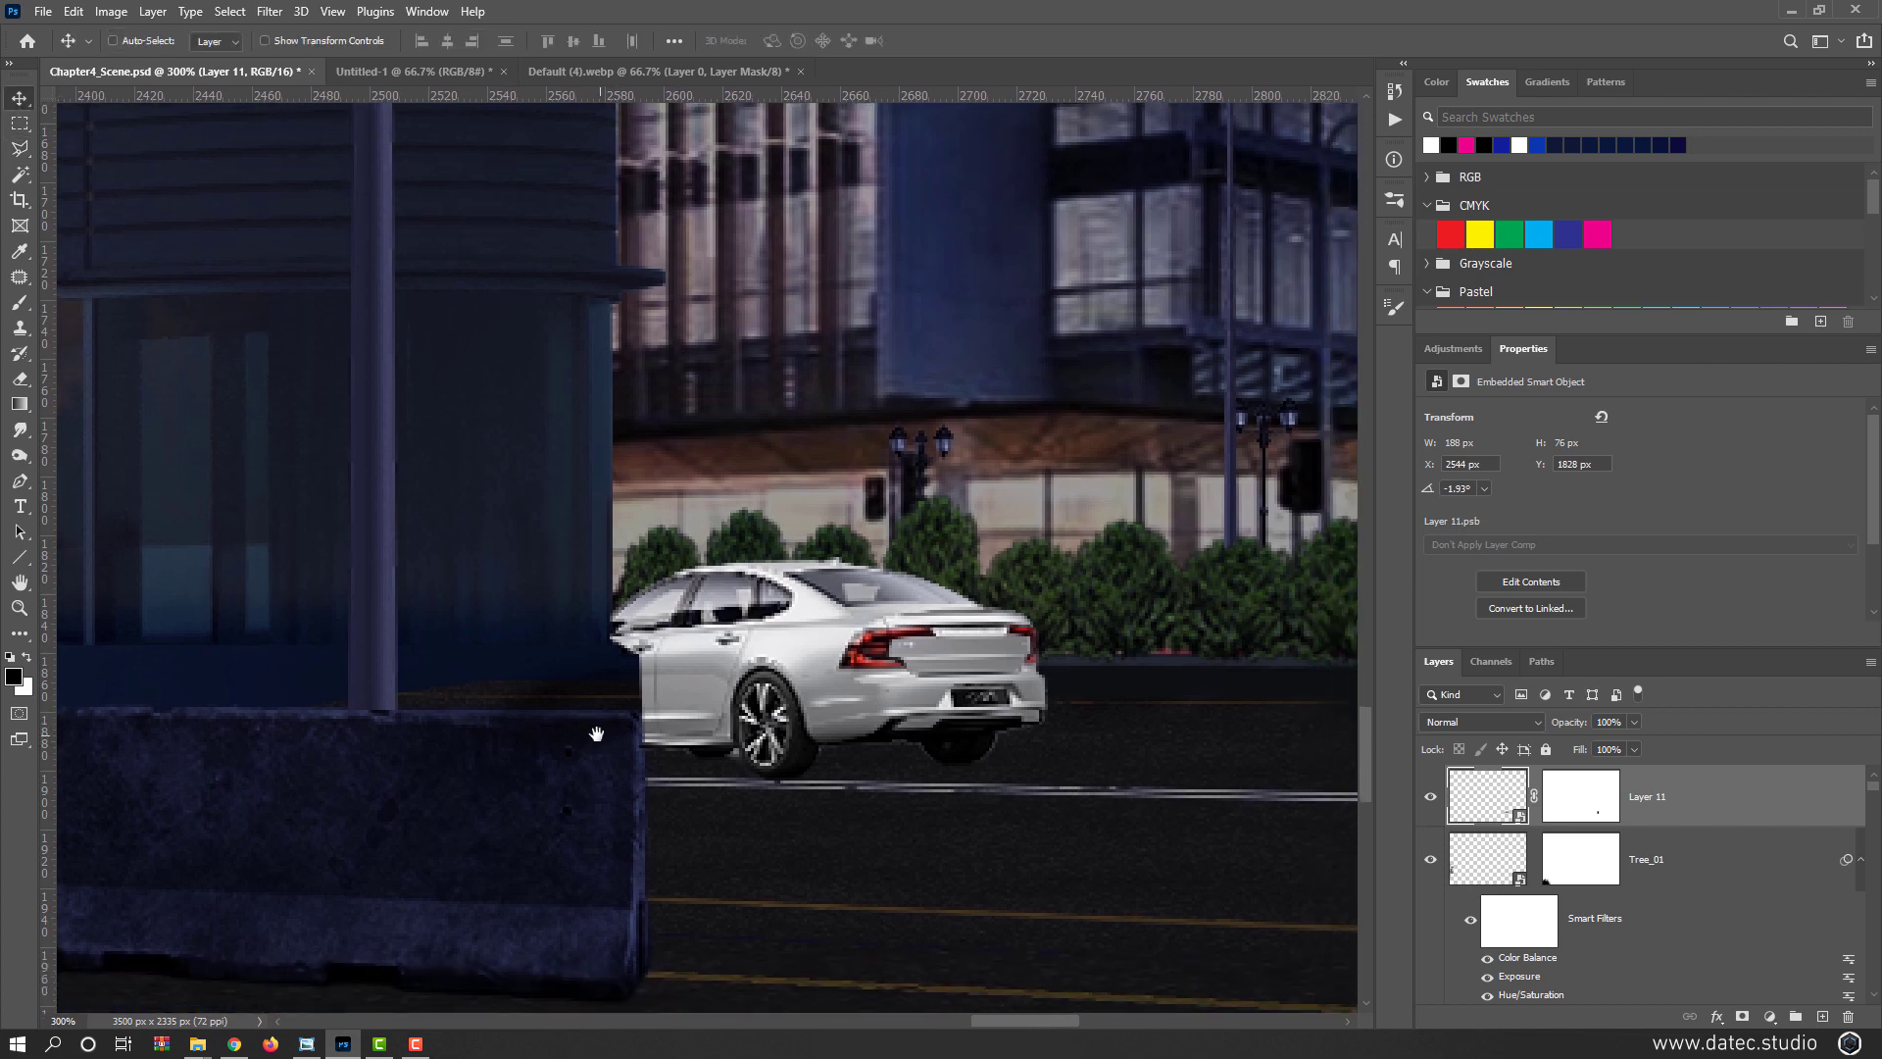
pyautogui.keyDown('ctrl'); pyautogui.click(776, 859); pyautogui.keyUp('ctrl')
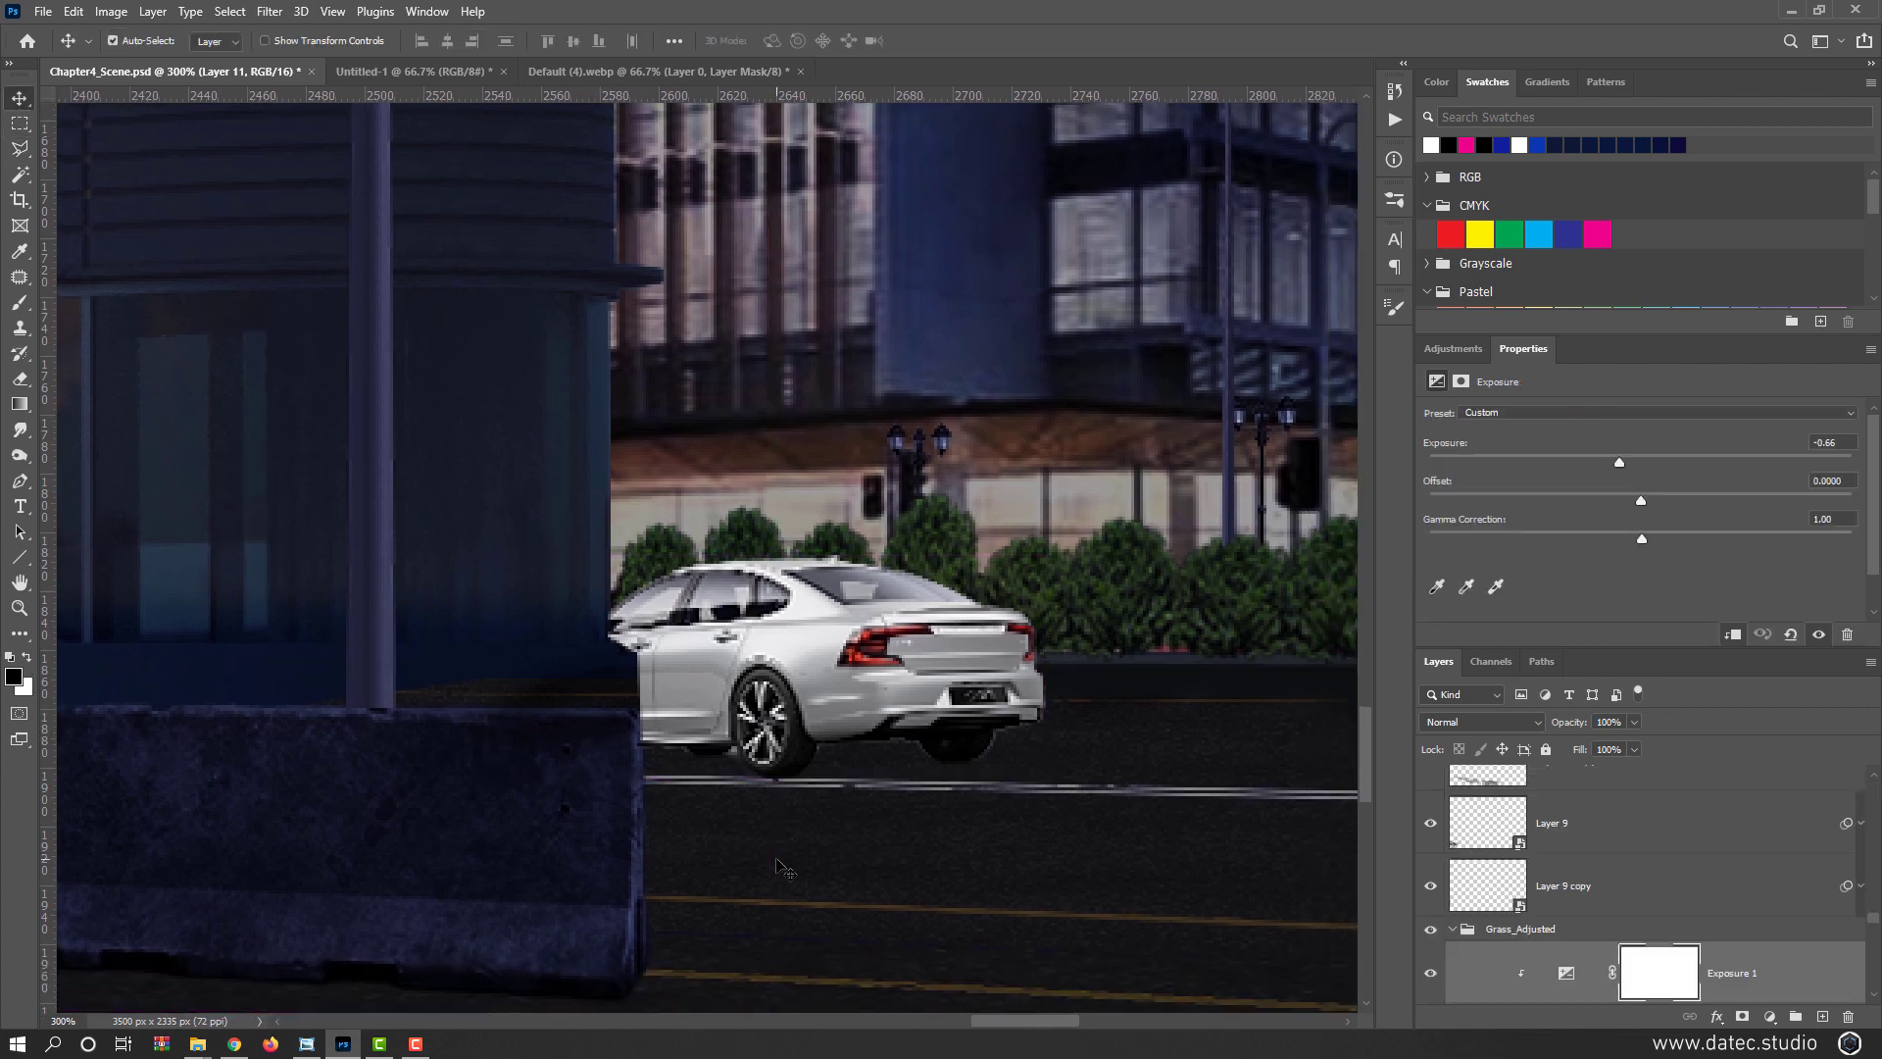
pyautogui.rightClick(910, 874)
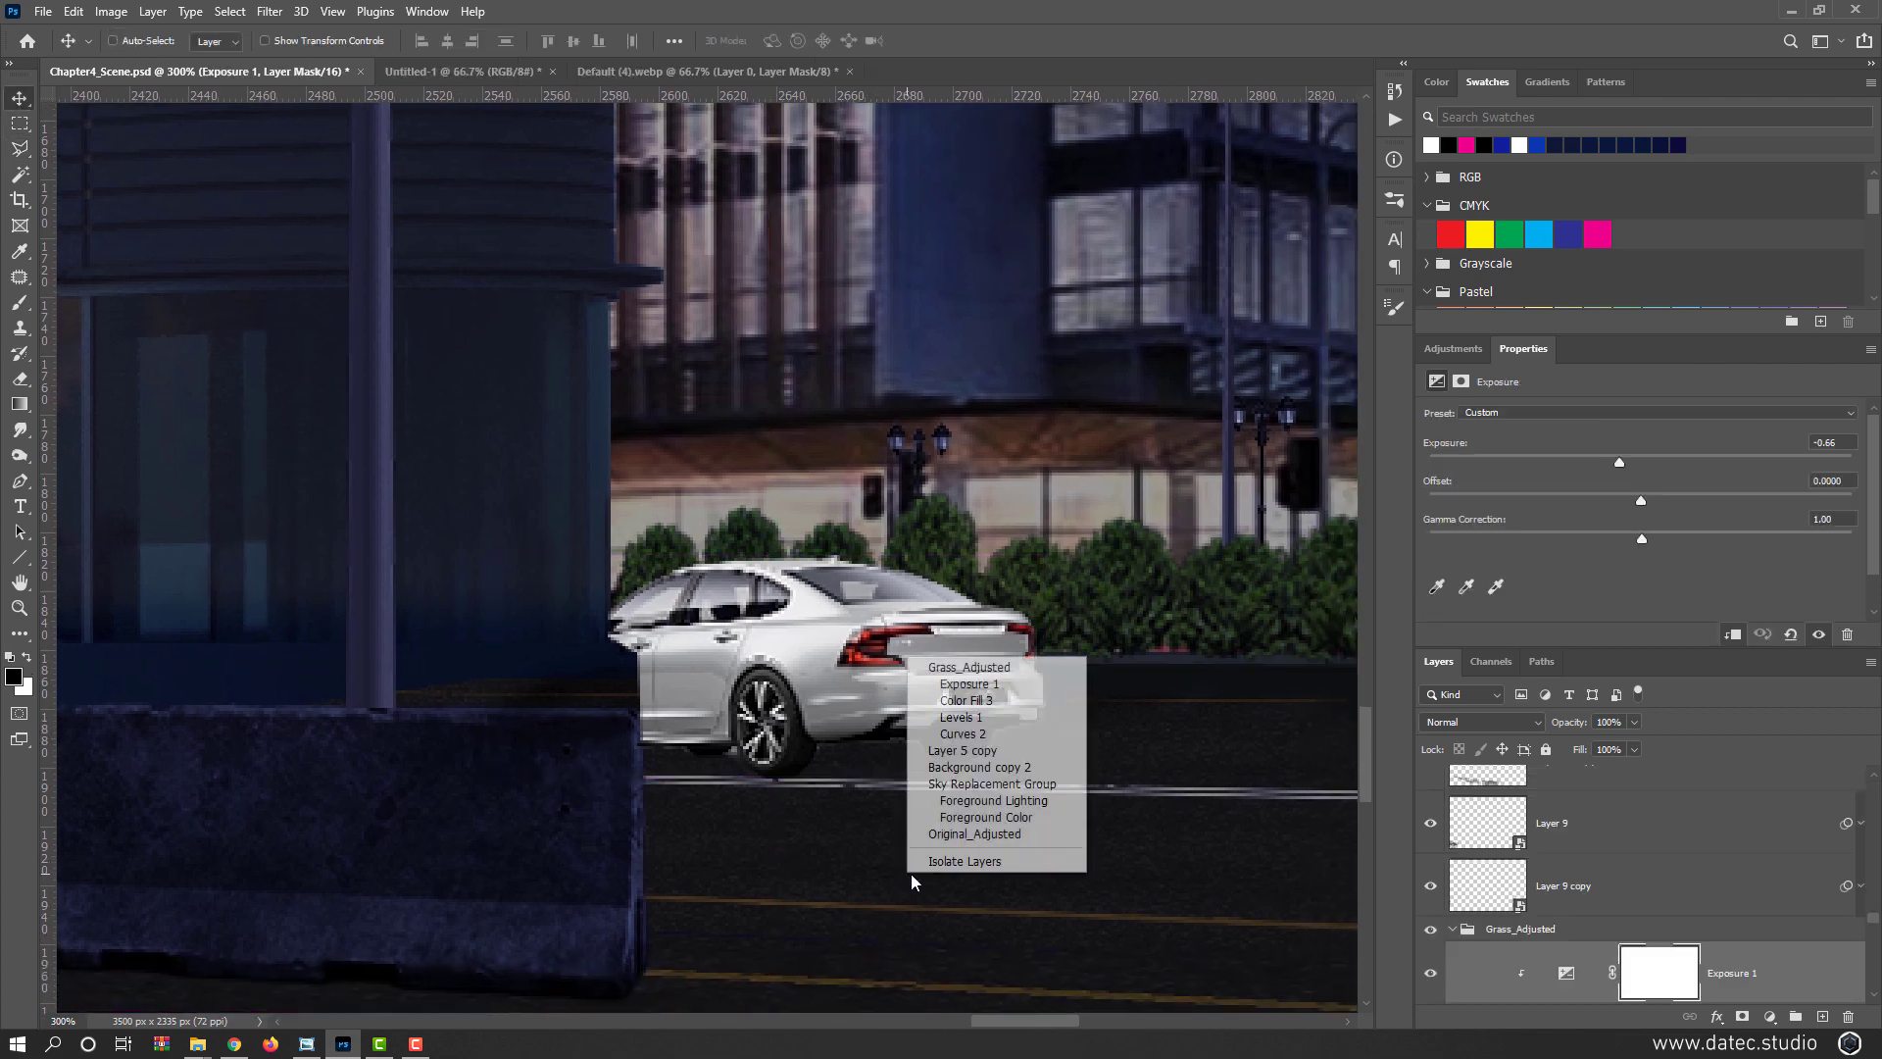
pyautogui.click(1006, 750)
pyautogui.click(1433, 823)
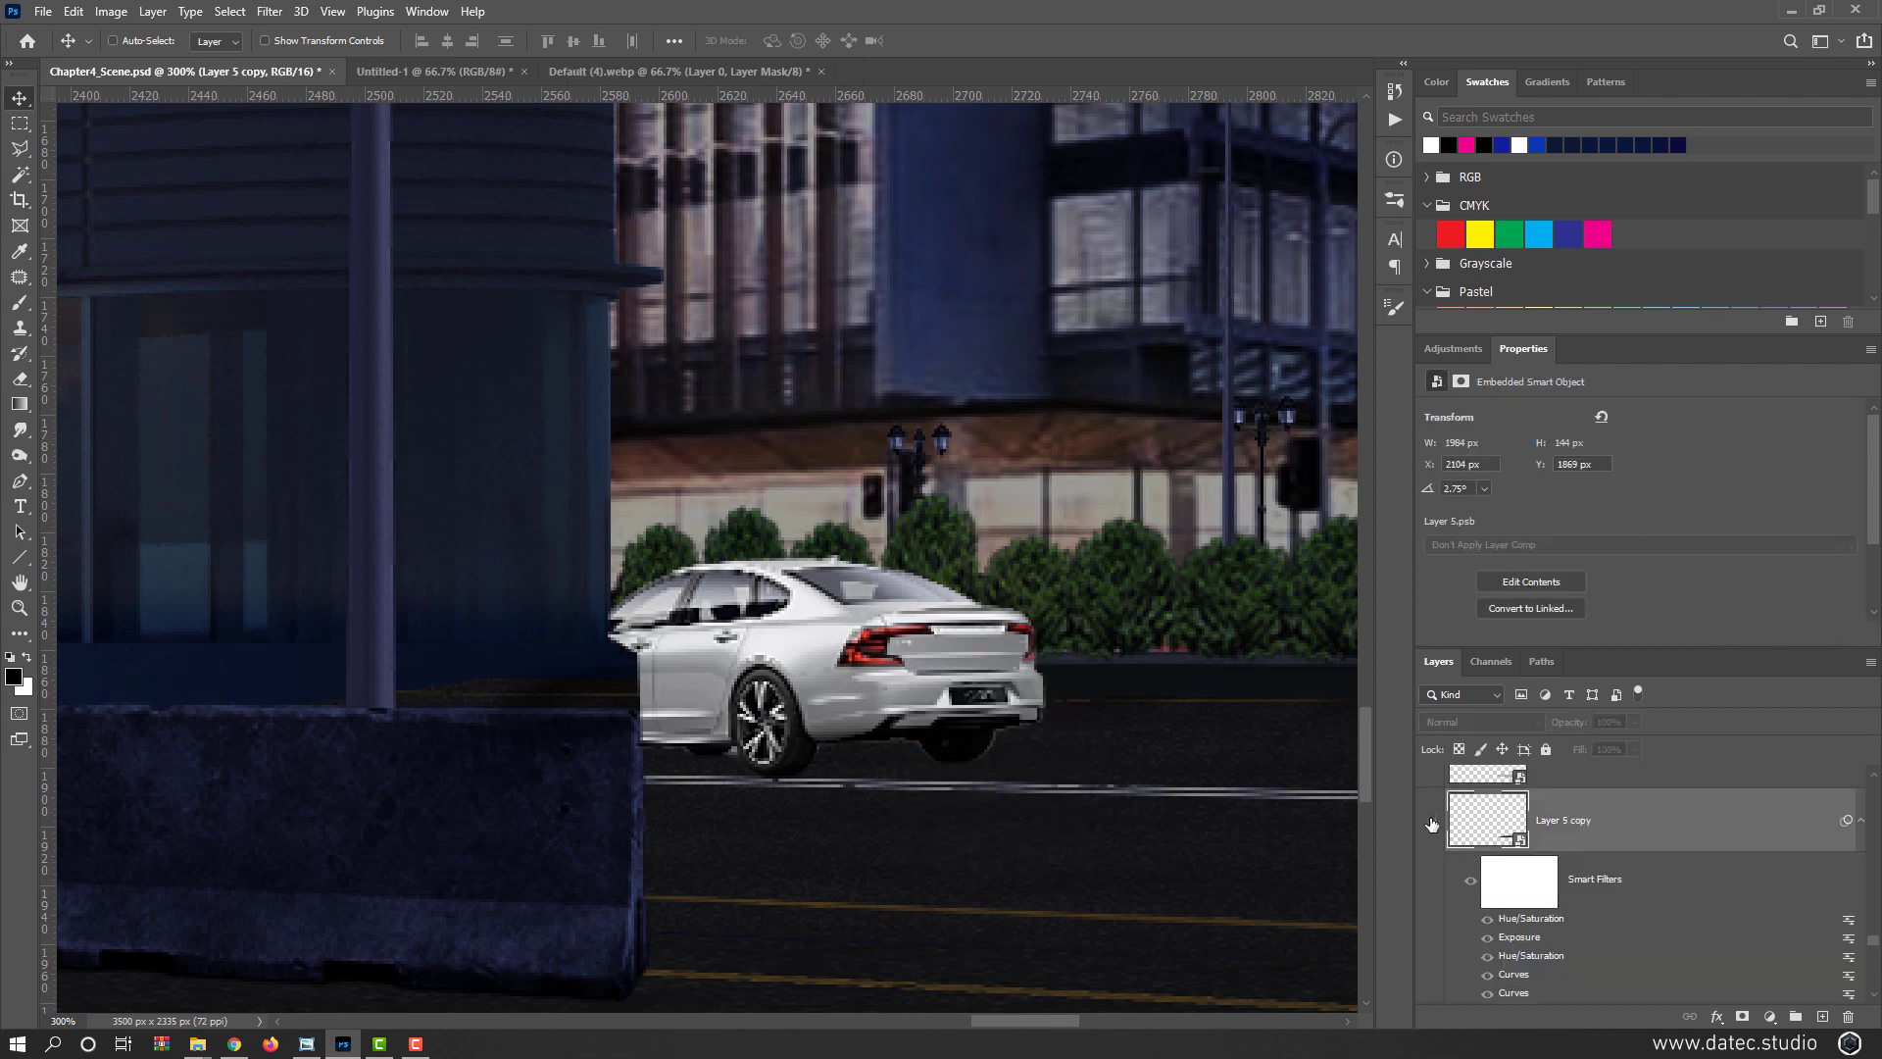
pyautogui.click(1432, 824)
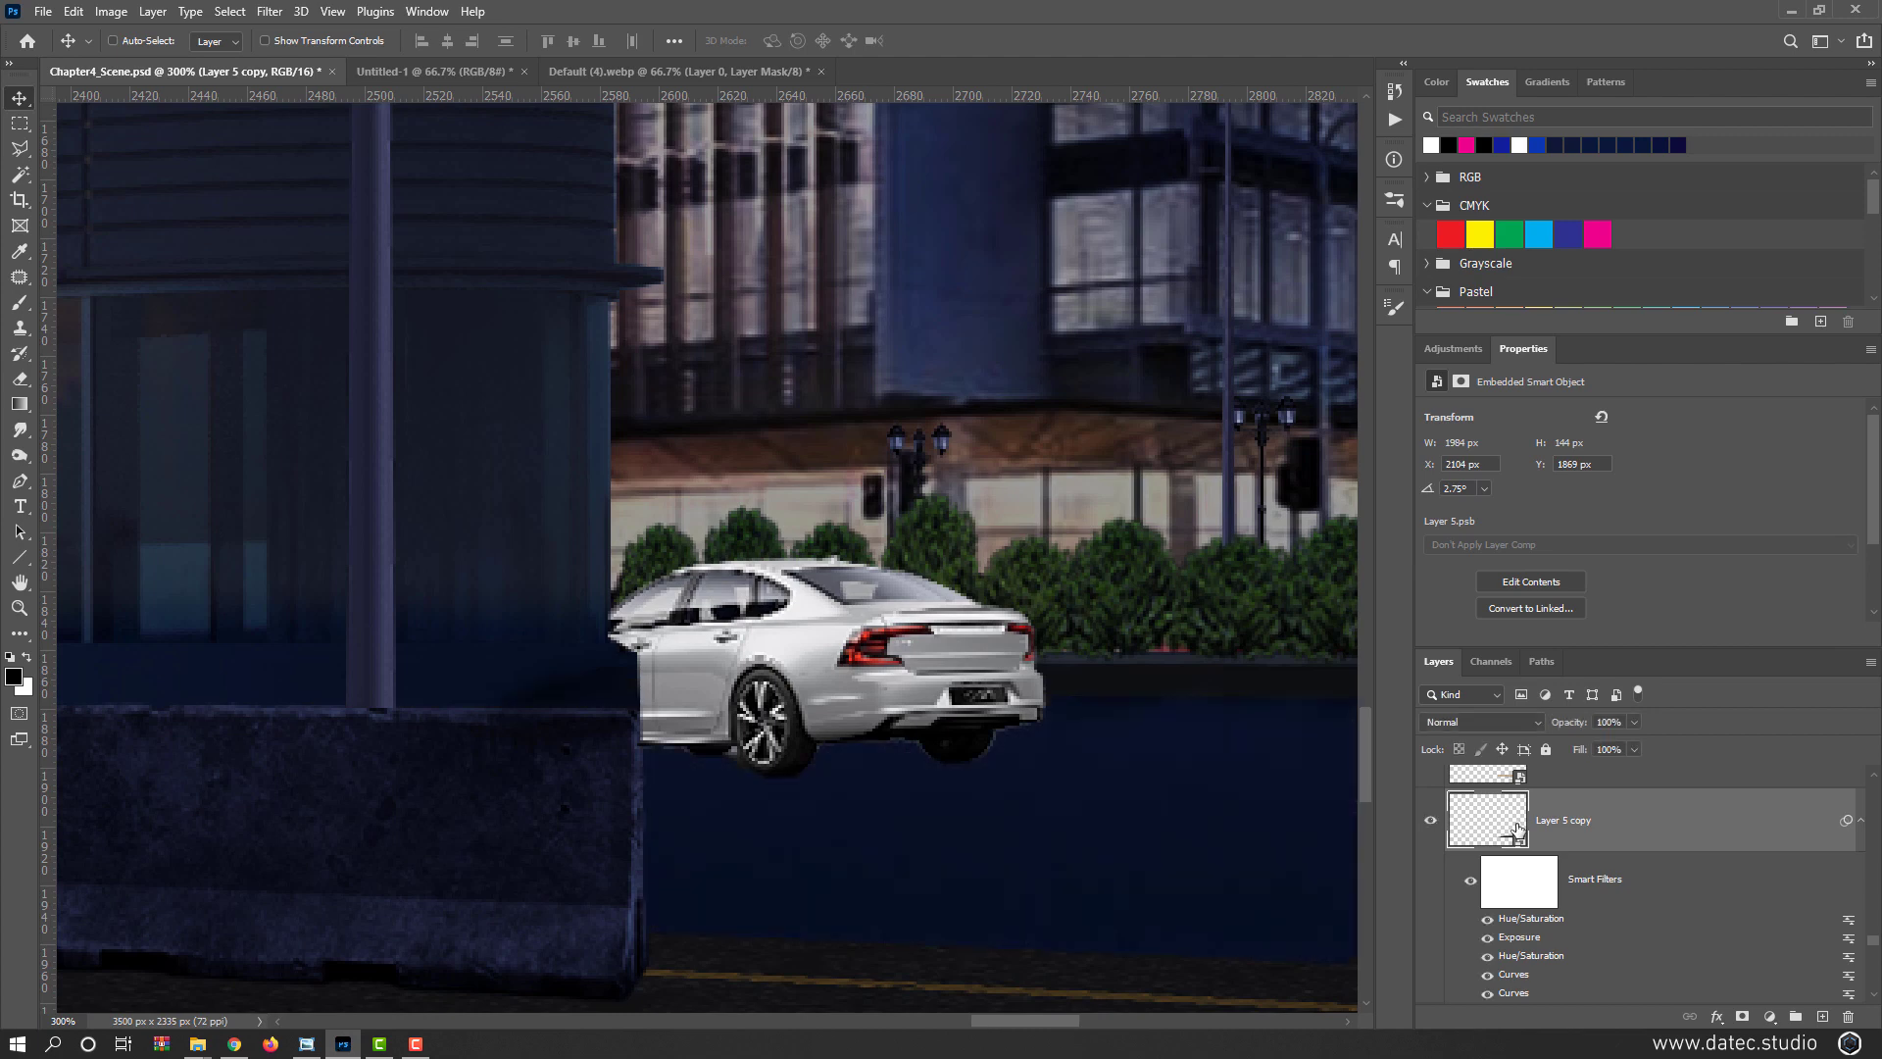
pyautogui.click(1740, 1016)
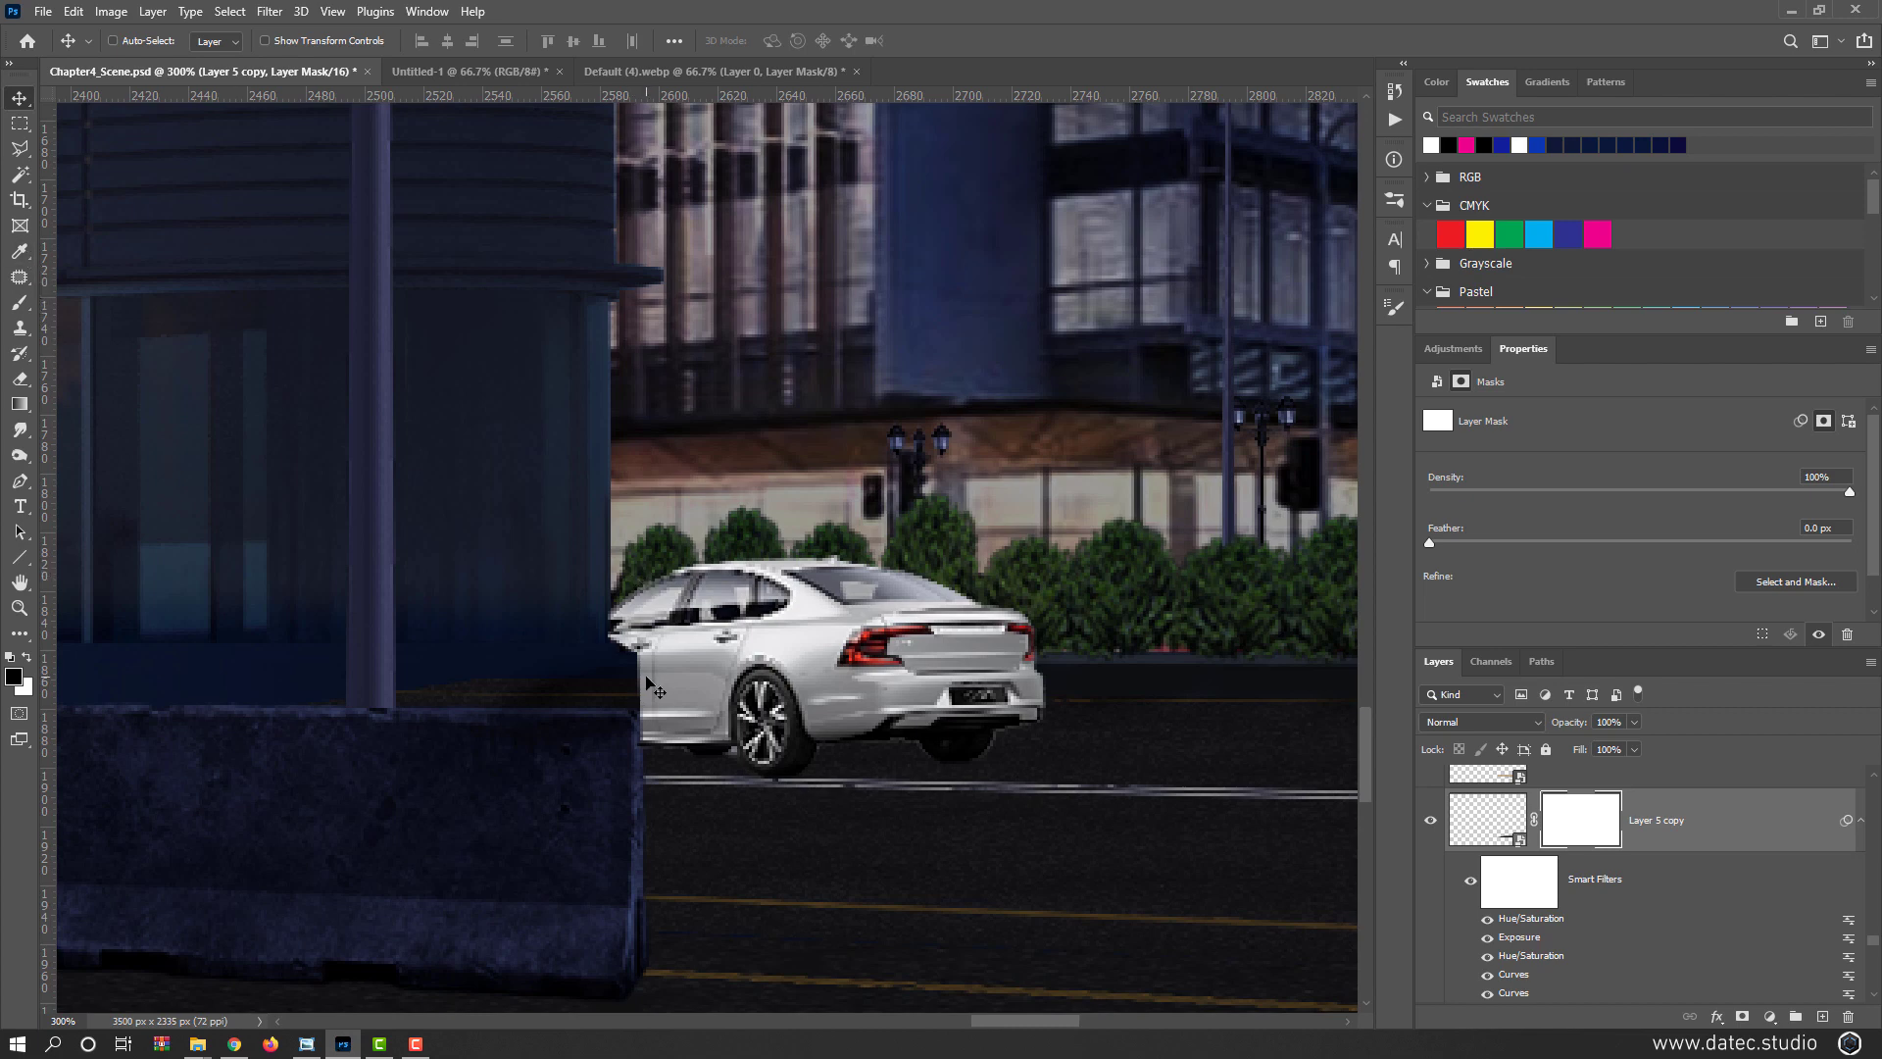
# Outline the road sliver between the barrier and building with the Polygonal Lasso and fill it black on Layer 5 copy's mask
pyautogui.click(28, 153)
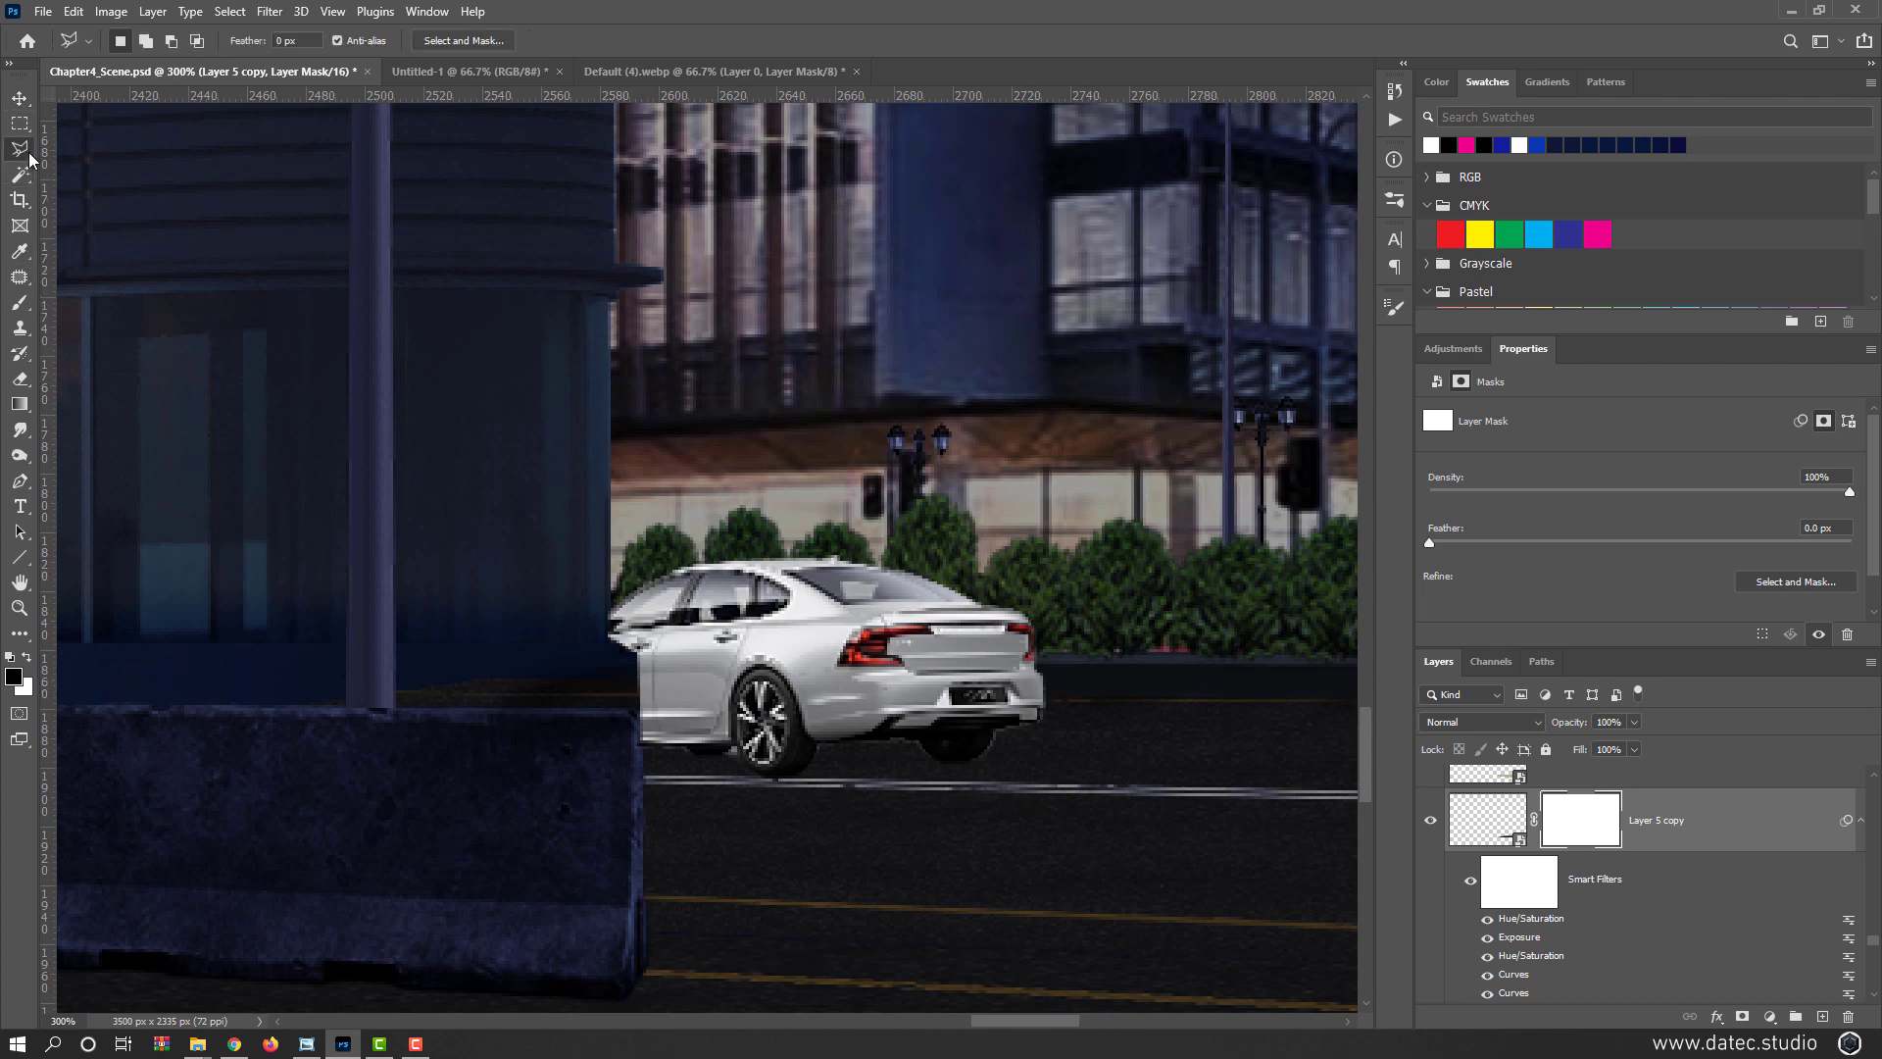
pyautogui.click(639, 656)
pyautogui.click(641, 765)
pyautogui.click(285, 807)
pyautogui.click(184, 703)
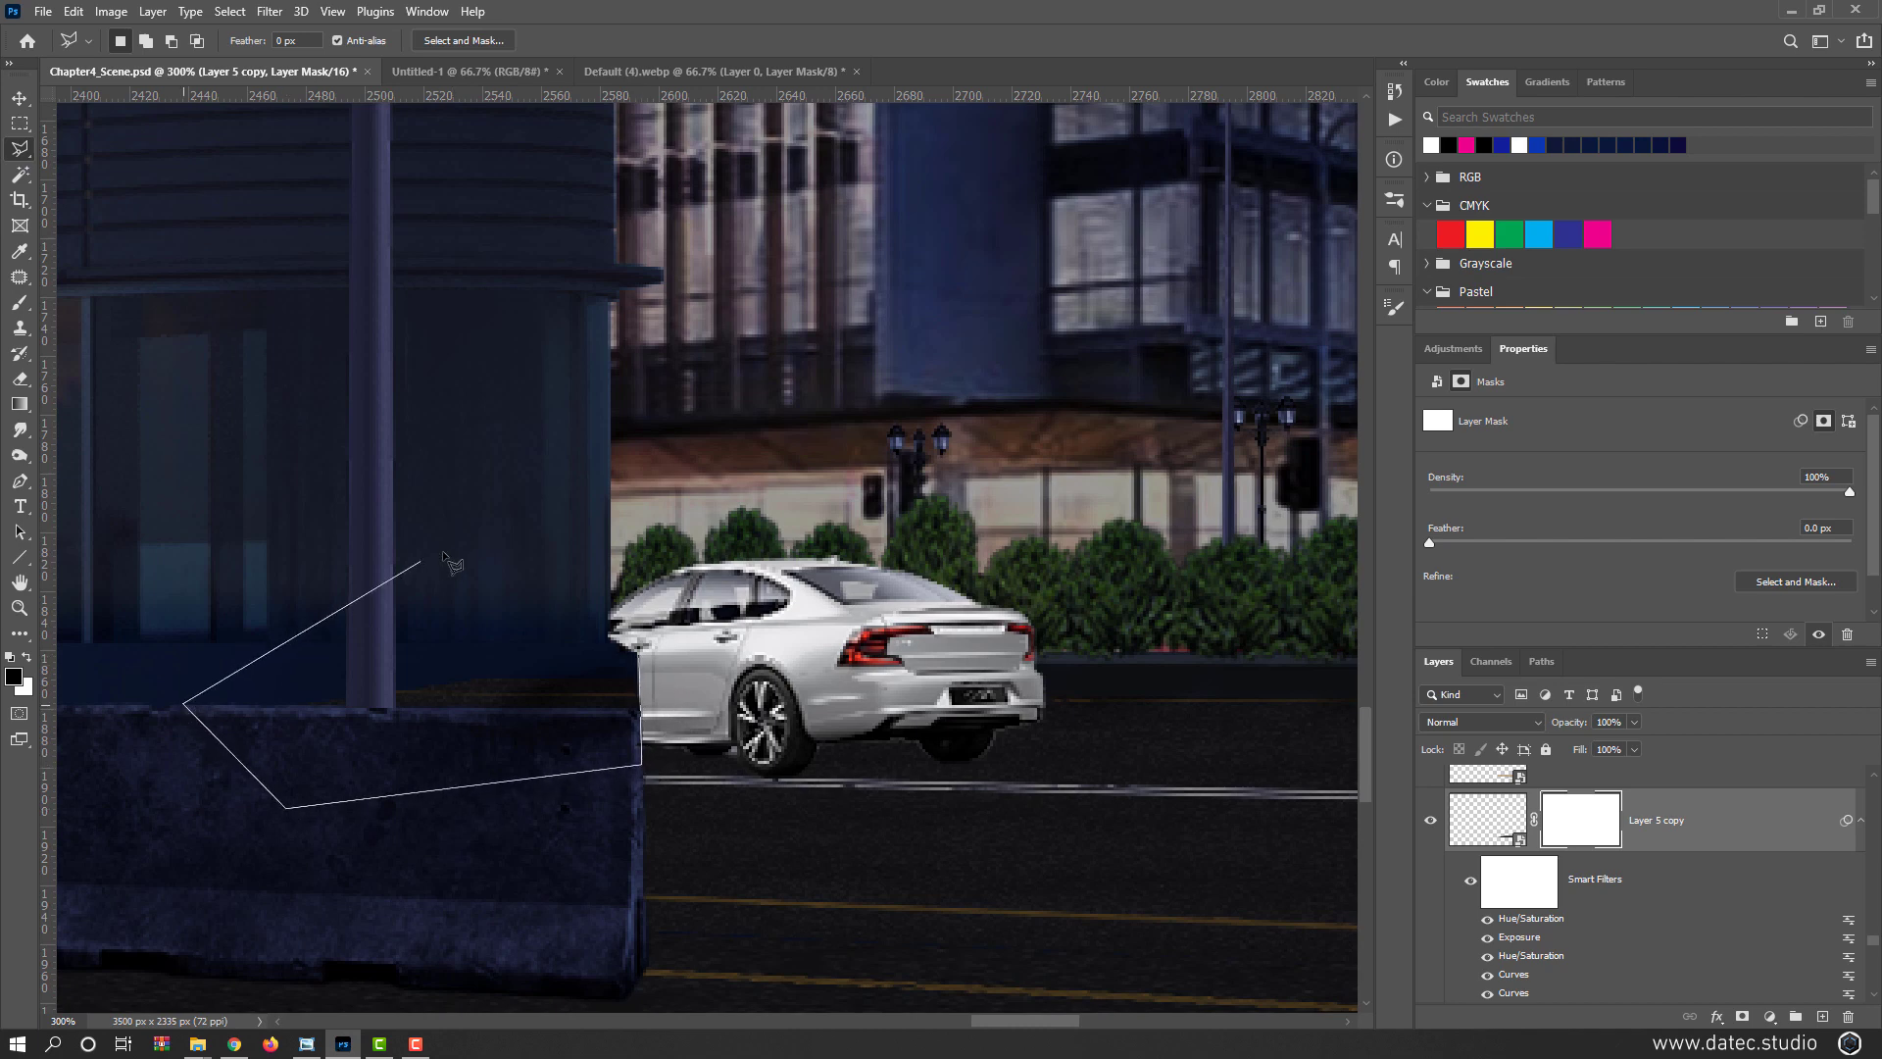
pyautogui.doubleClick(445, 554)
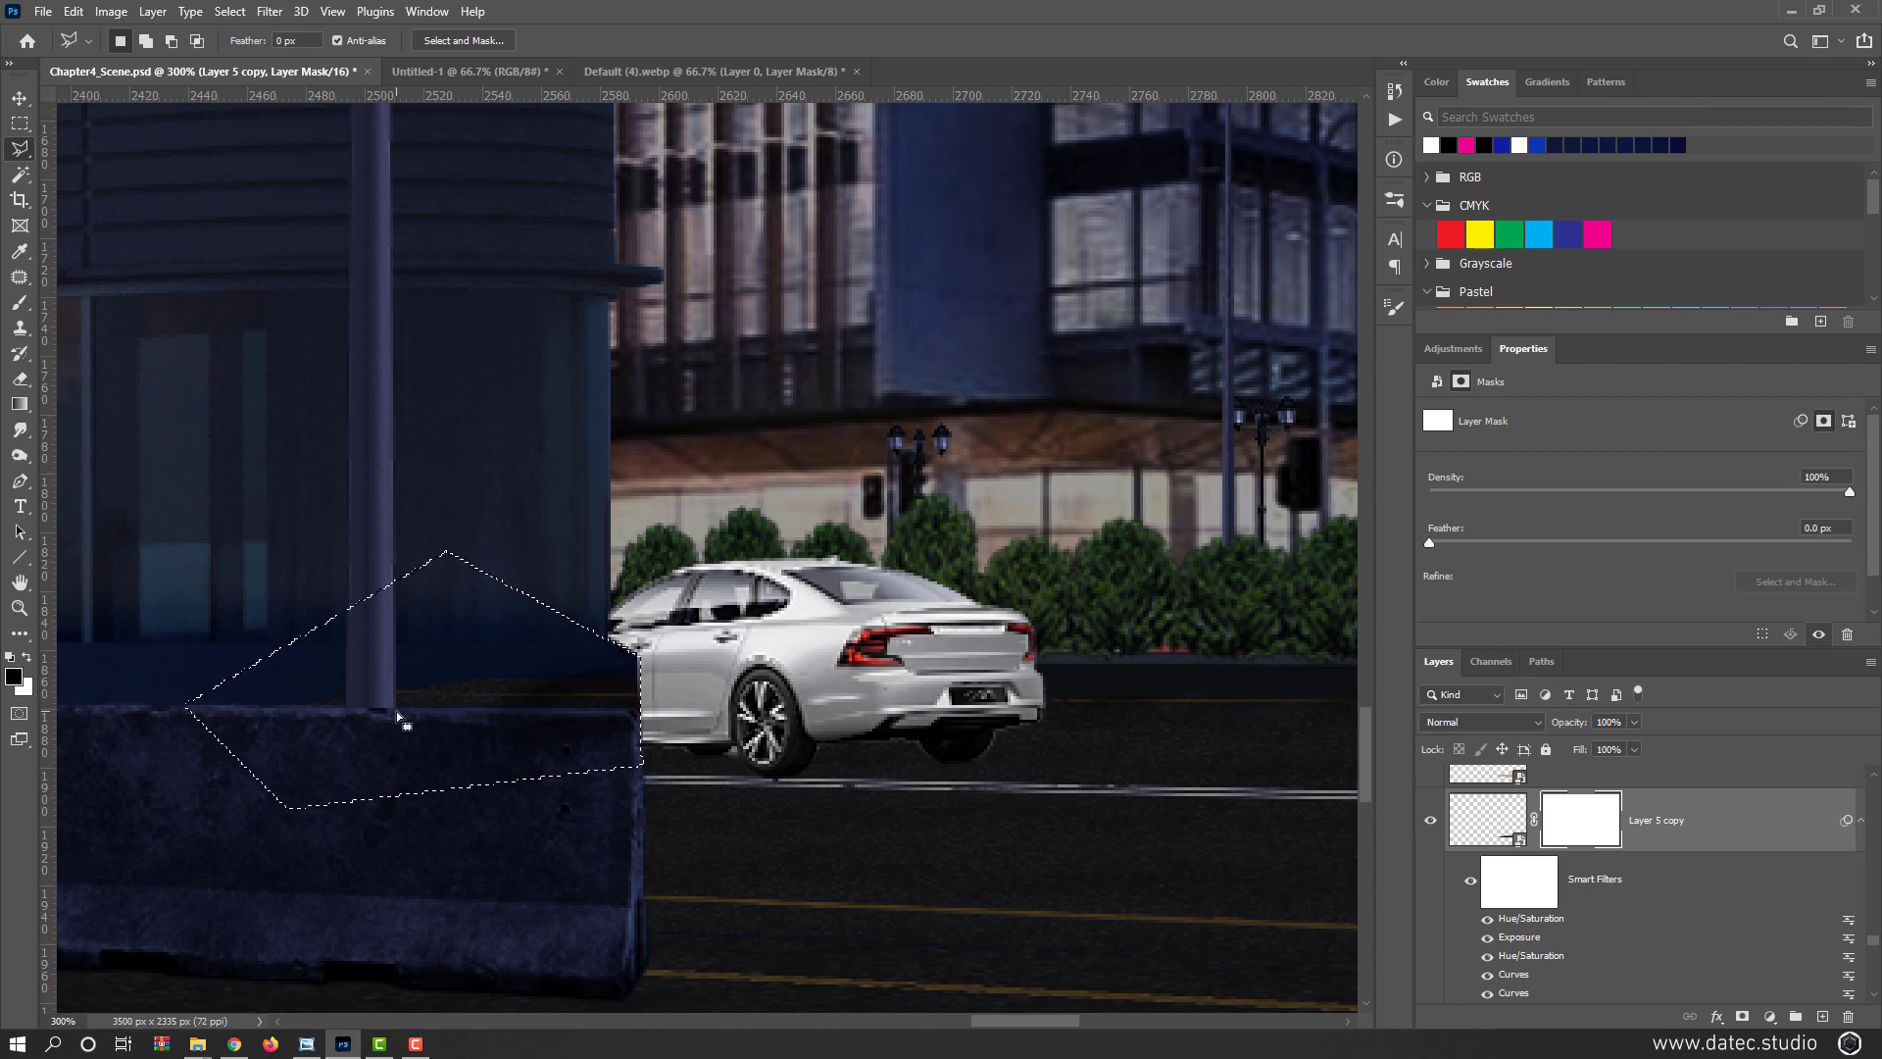
pyautogui.hotkey('alt', 'Delete')
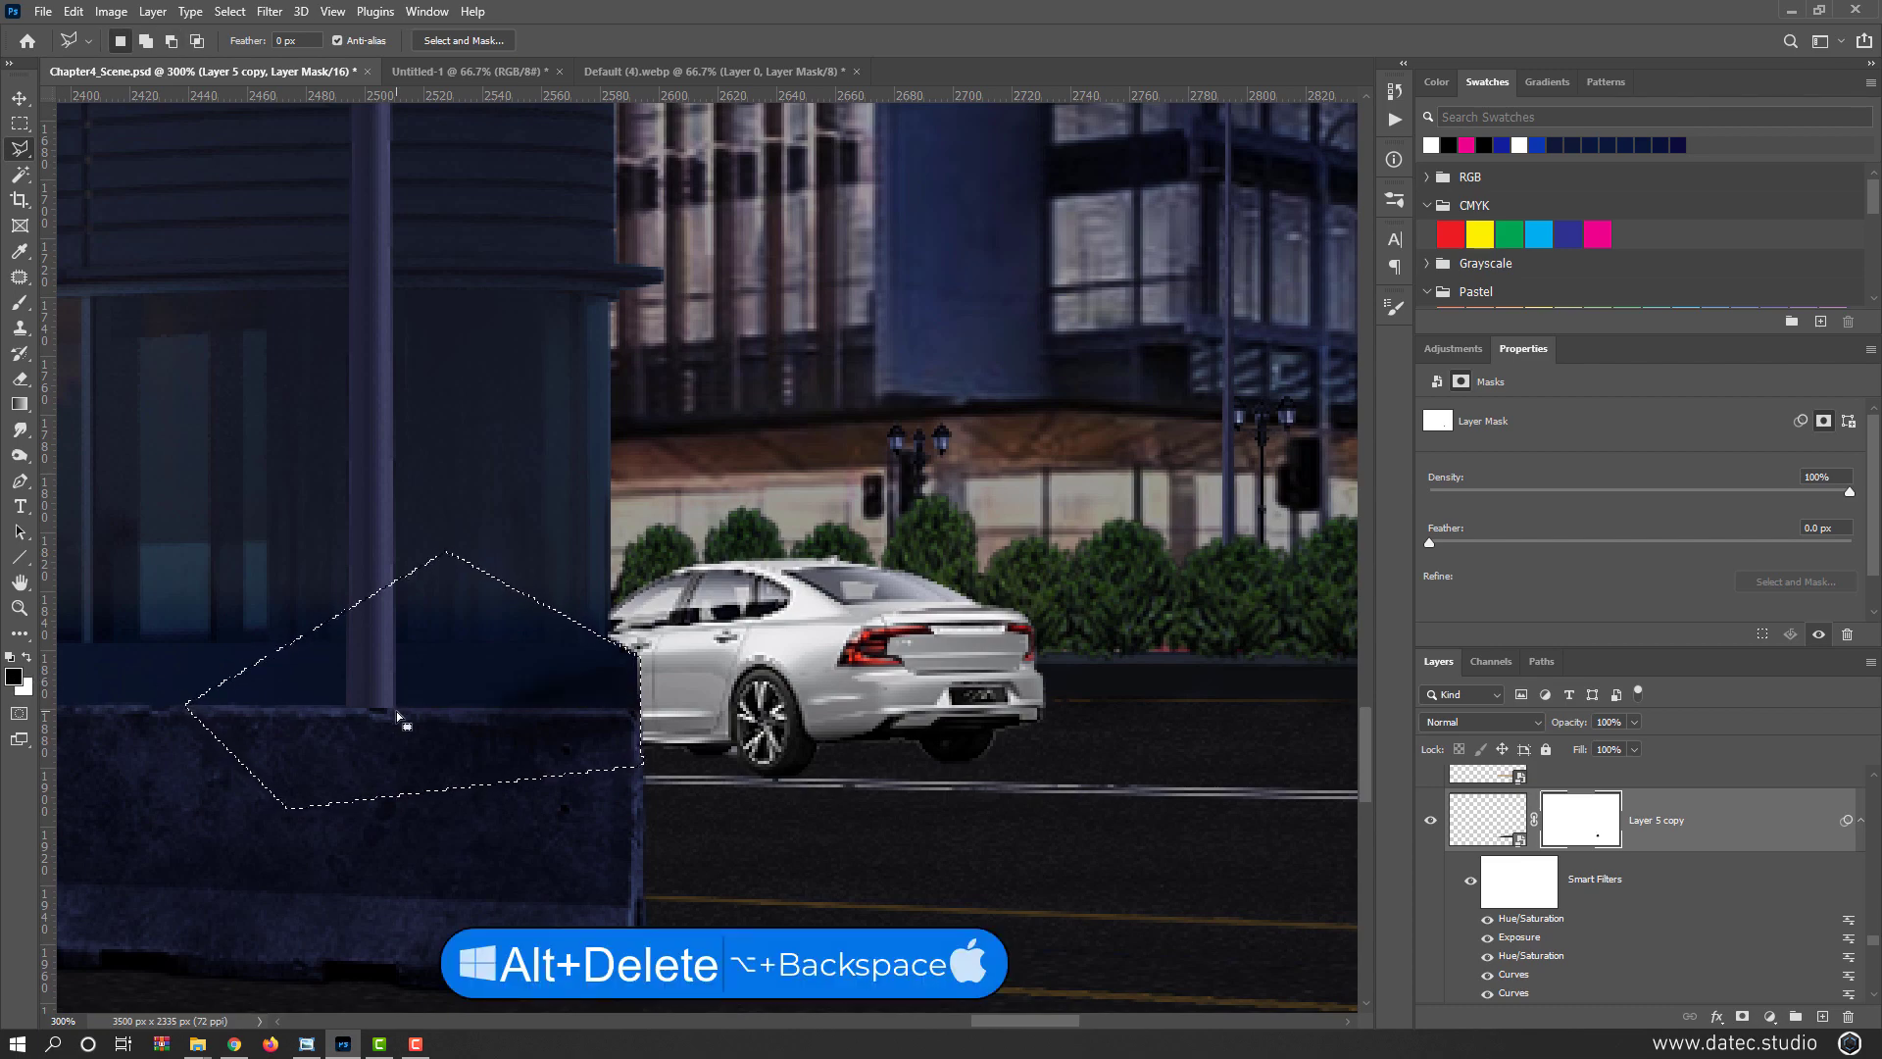
# Clear the lasso selection and move the masked car on Layer 11 slightly along the road, away from the barrier
pyautogui.hotkey('ctrl', 'd')
pyautogui.hotkey('ctrl', '-')
pyautogui.hotkey('ctrl', '-')
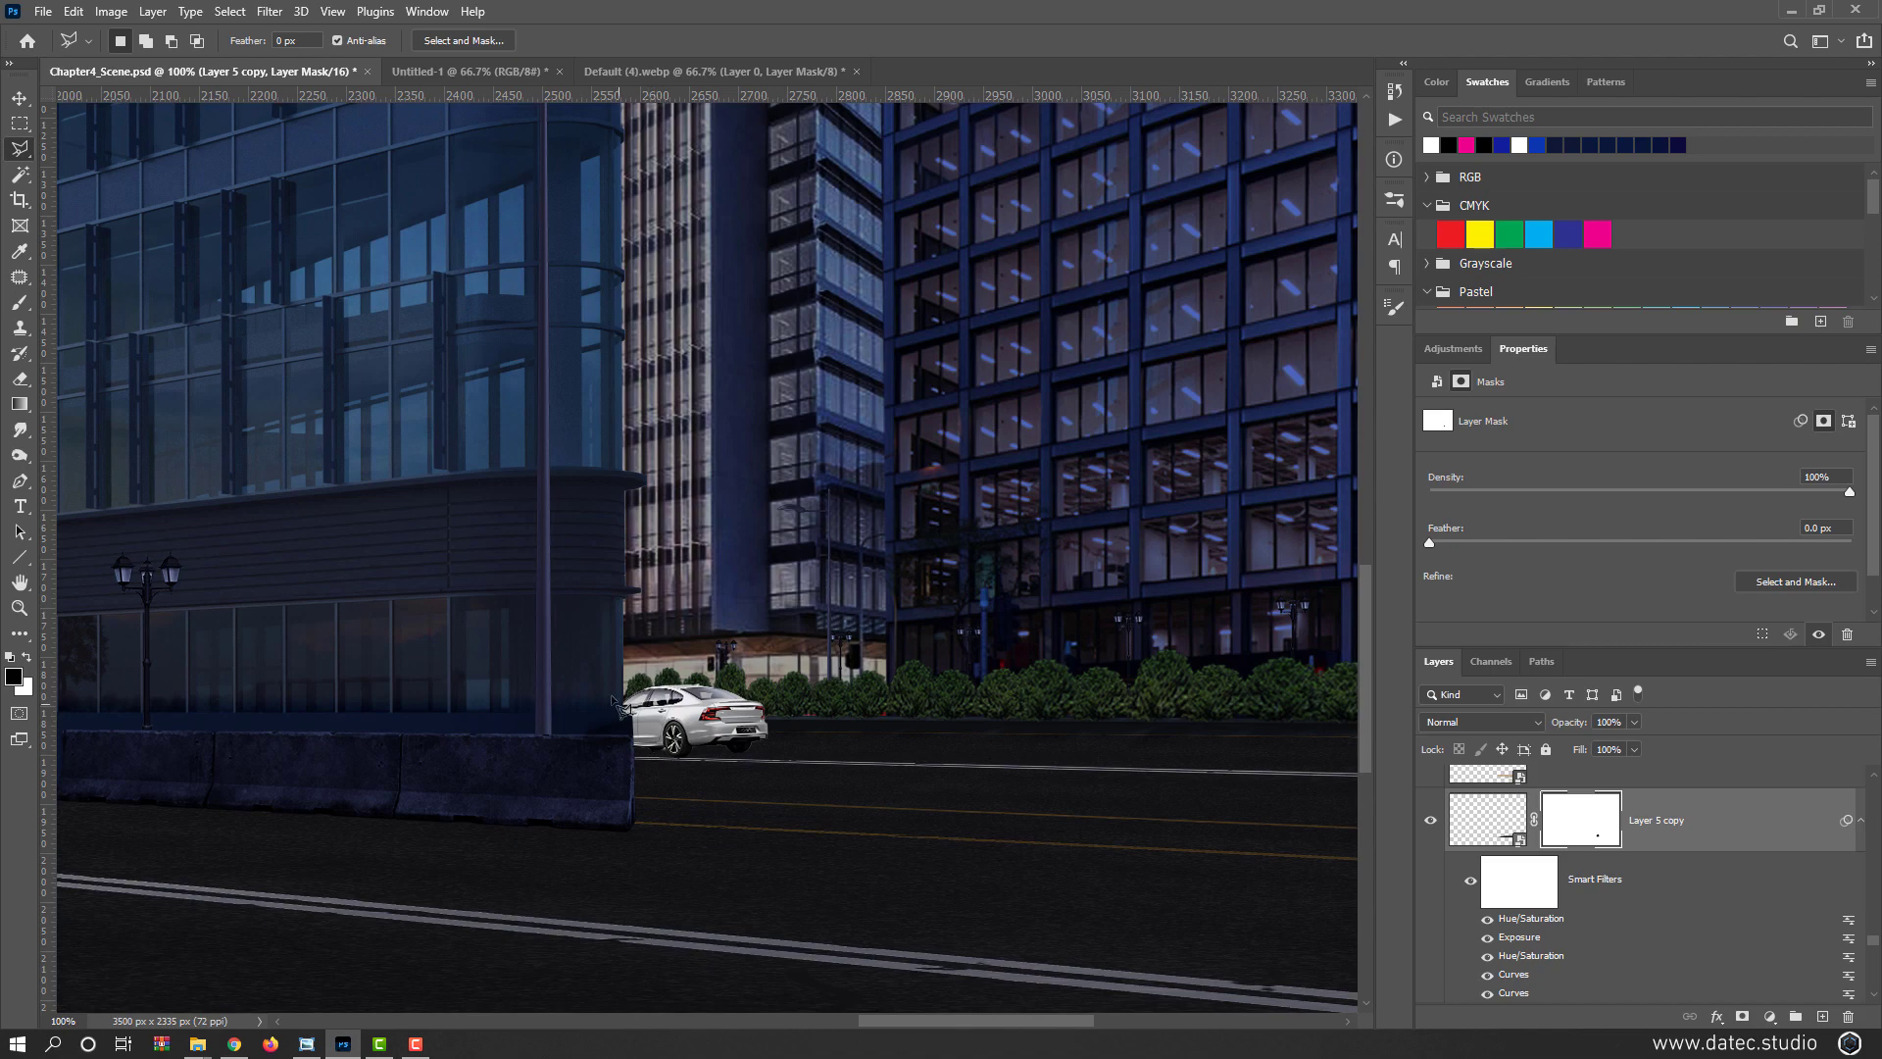
pyautogui.press('v')
pyautogui.scroll(3, 696, 730)
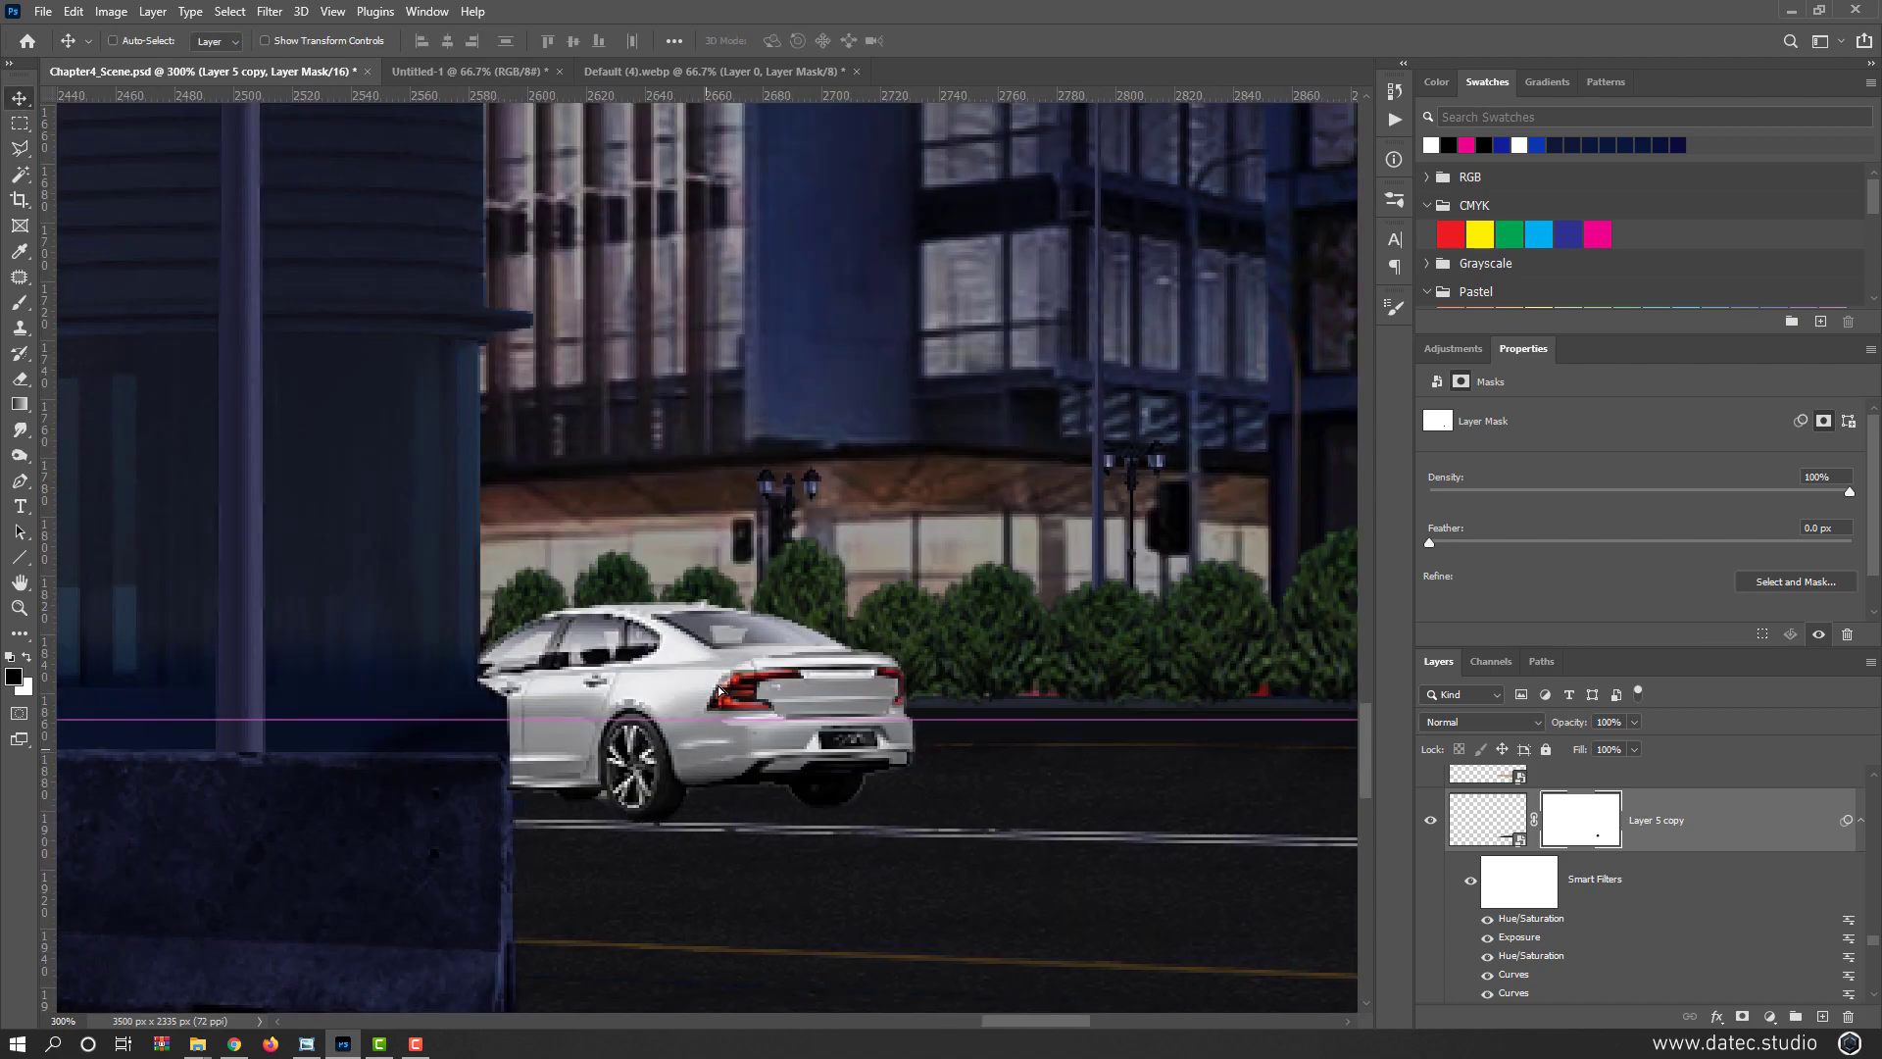
pyautogui.moveTo(716, 689); pyautogui.dragTo(766, 712)
pyautogui.hotkey('ctrl', 't')
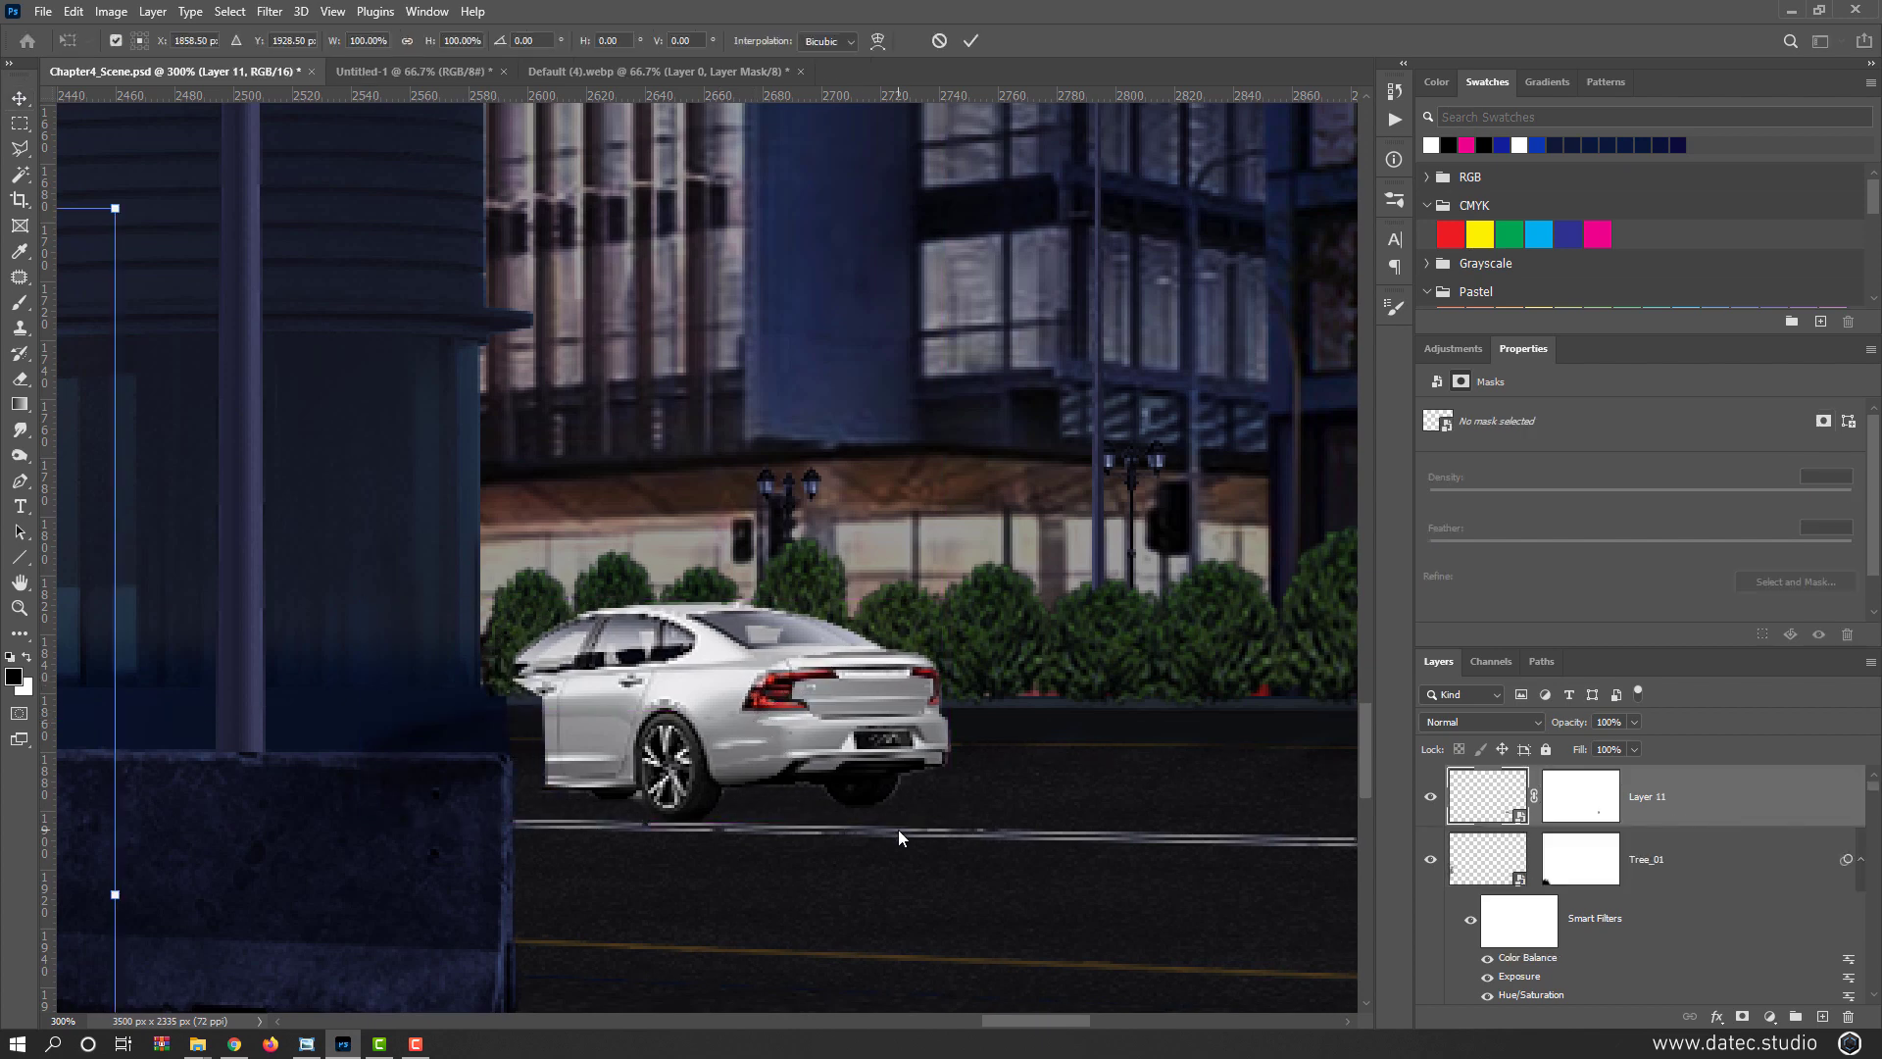
pyautogui.press('Return')
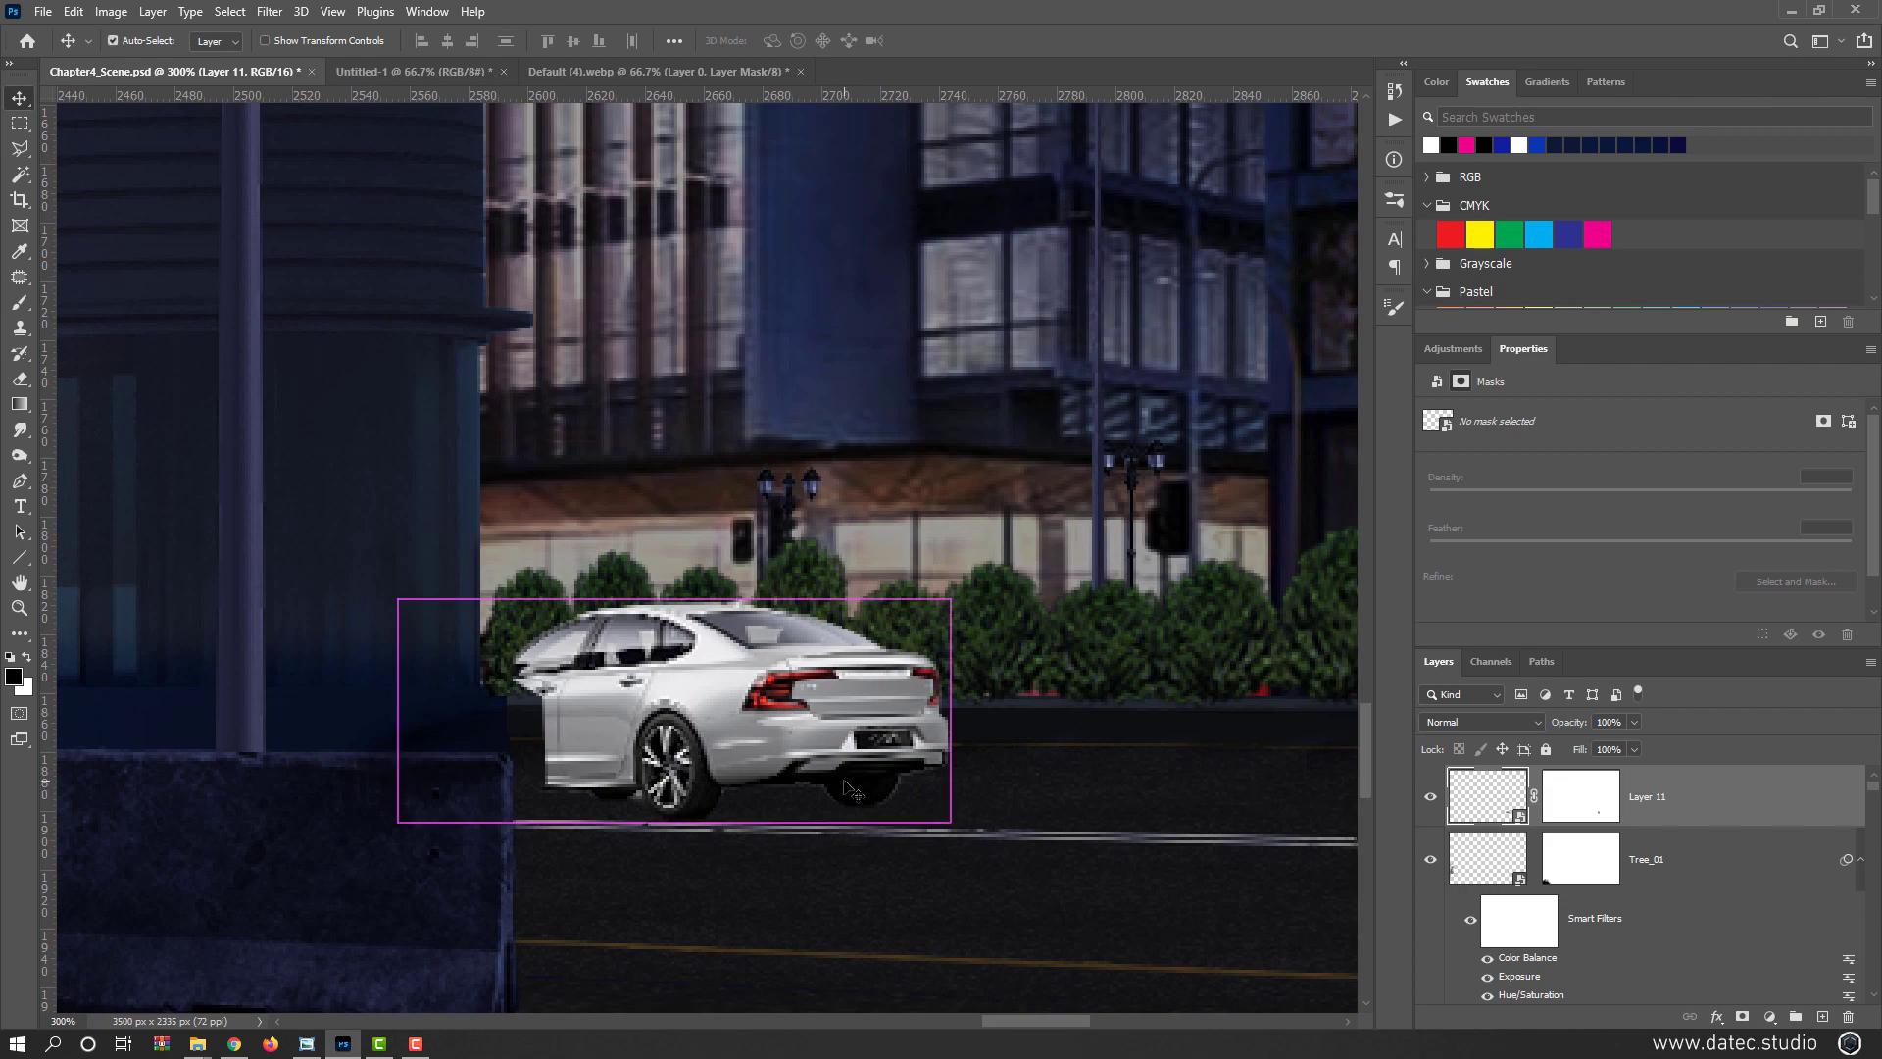
# Toggle Layer 11's visibility to check that it holds the car
pyautogui.click(1431, 797)
pyautogui.click(1432, 800)
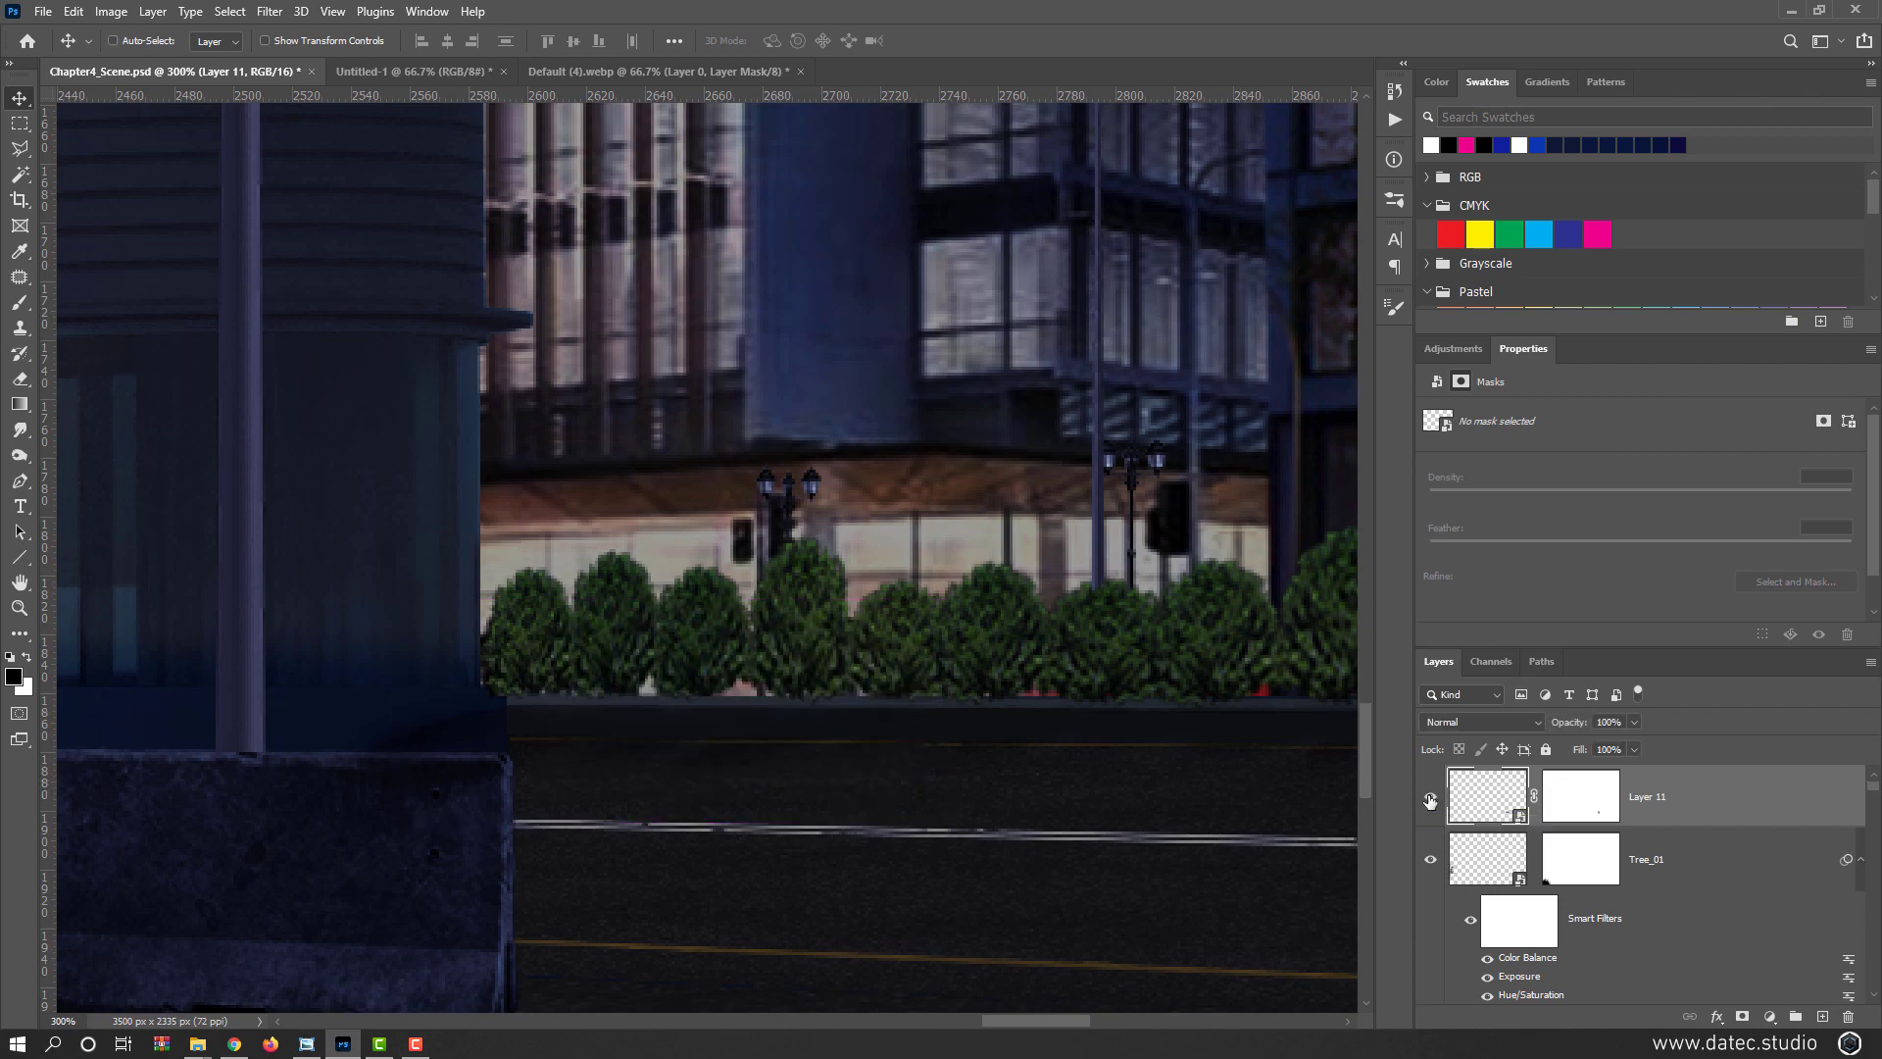
pyautogui.scroll(-1, 965, 755)
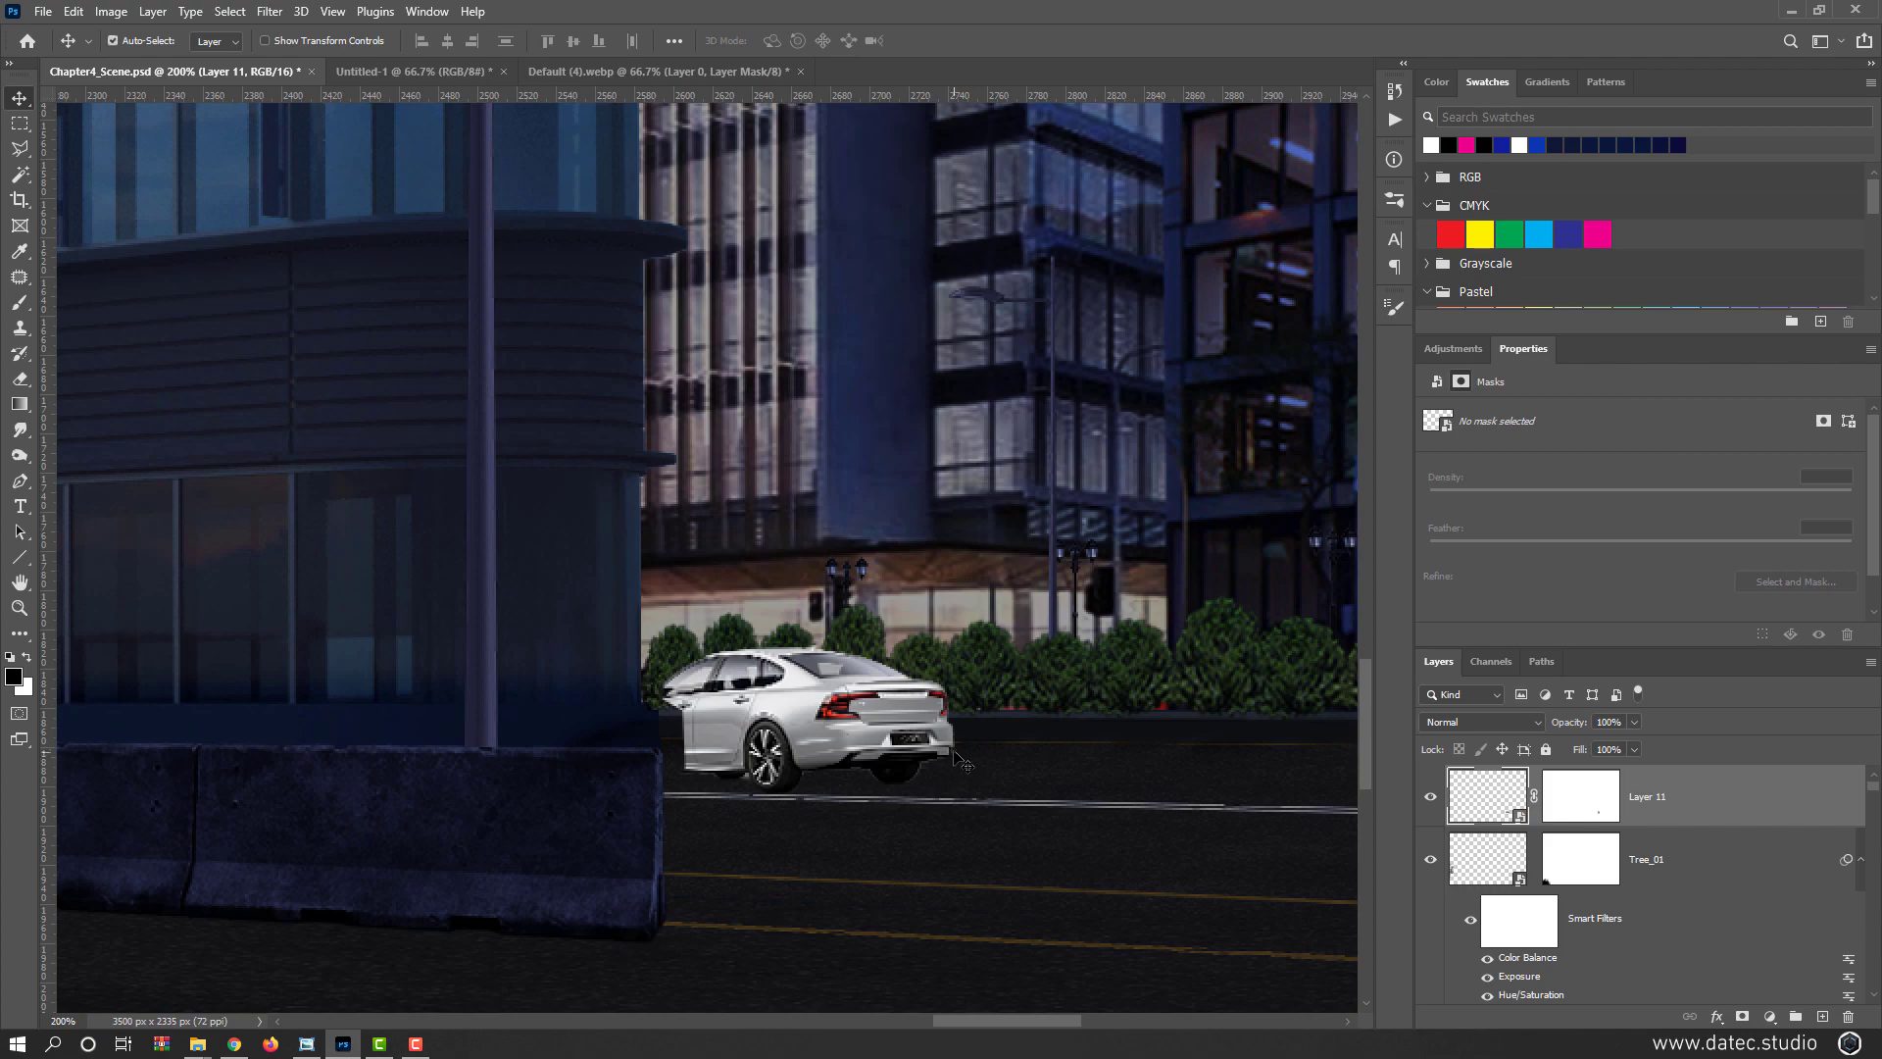
pyautogui.hotkey('ctrl', 't')
pyautogui.scroll(-3, 745, 764)
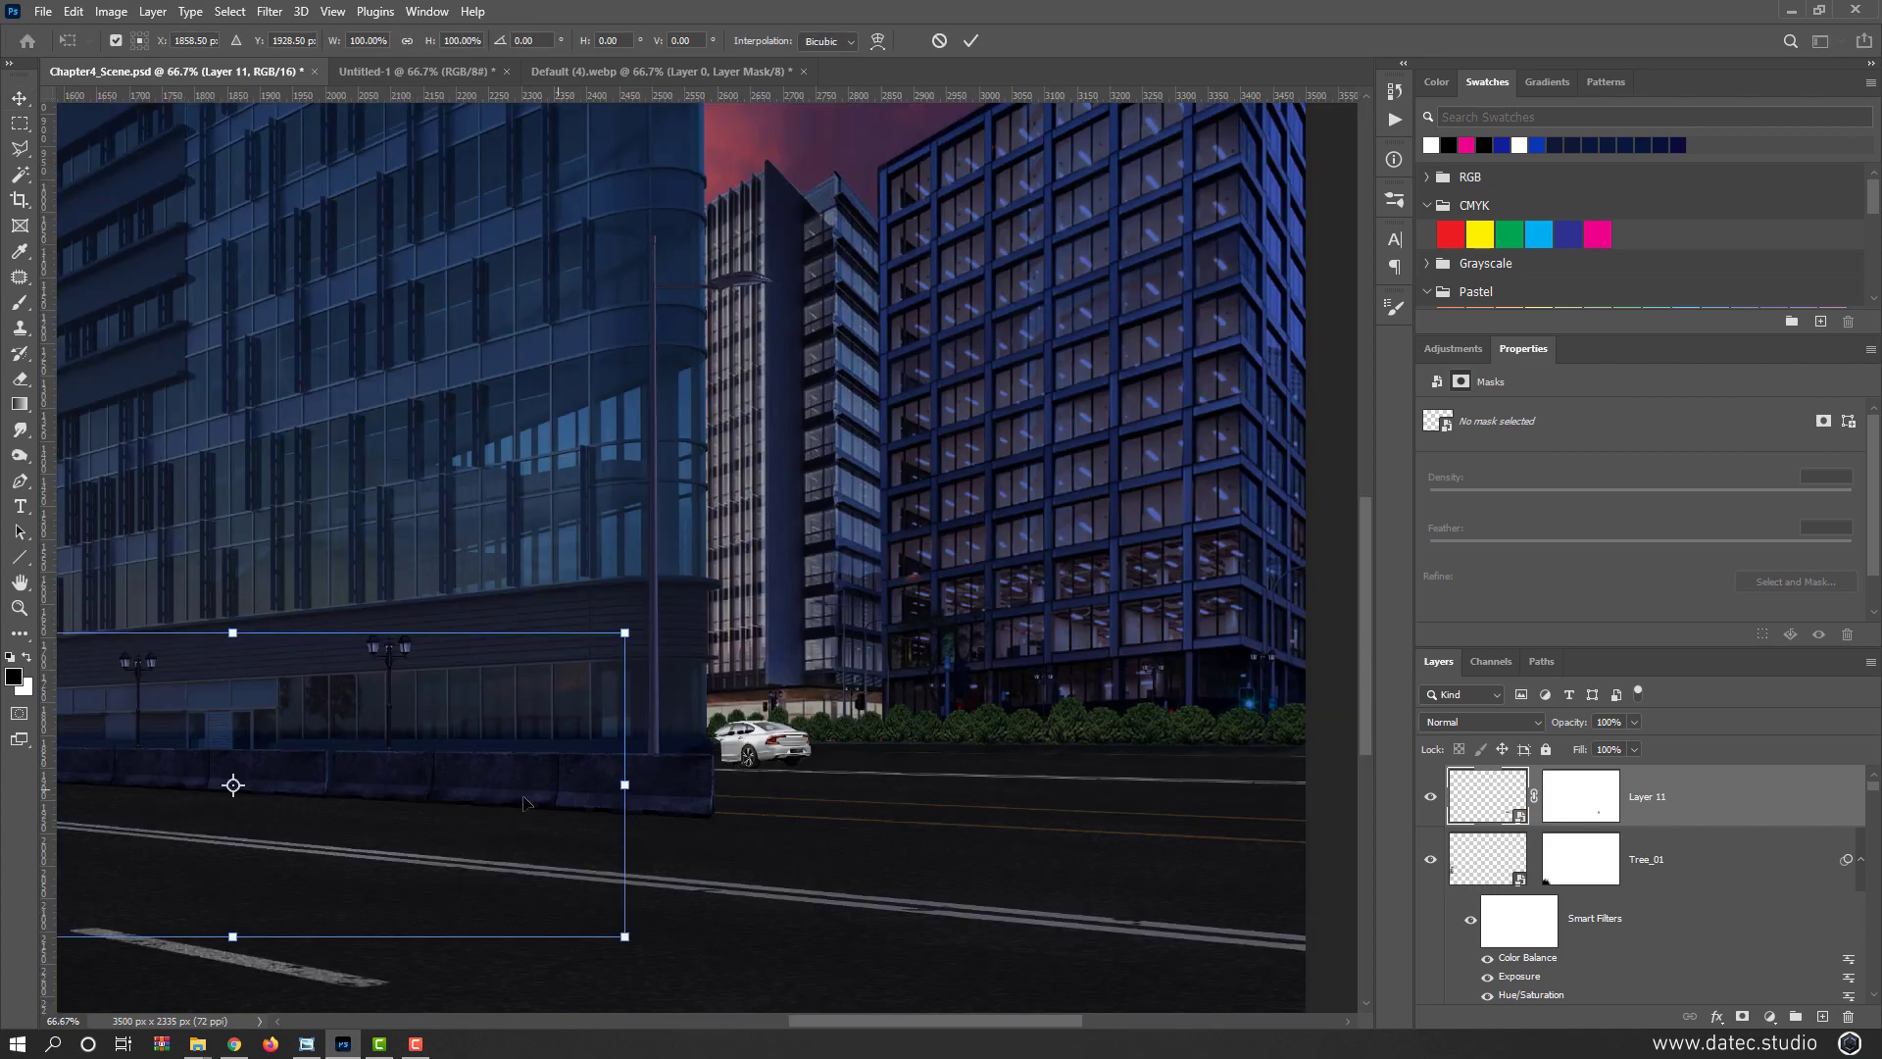
pyautogui.moveTo(487, 787); pyautogui.dragTo(780, 772)
pyautogui.press('Escape')
pyautogui.scroll(2, 1064, 735)
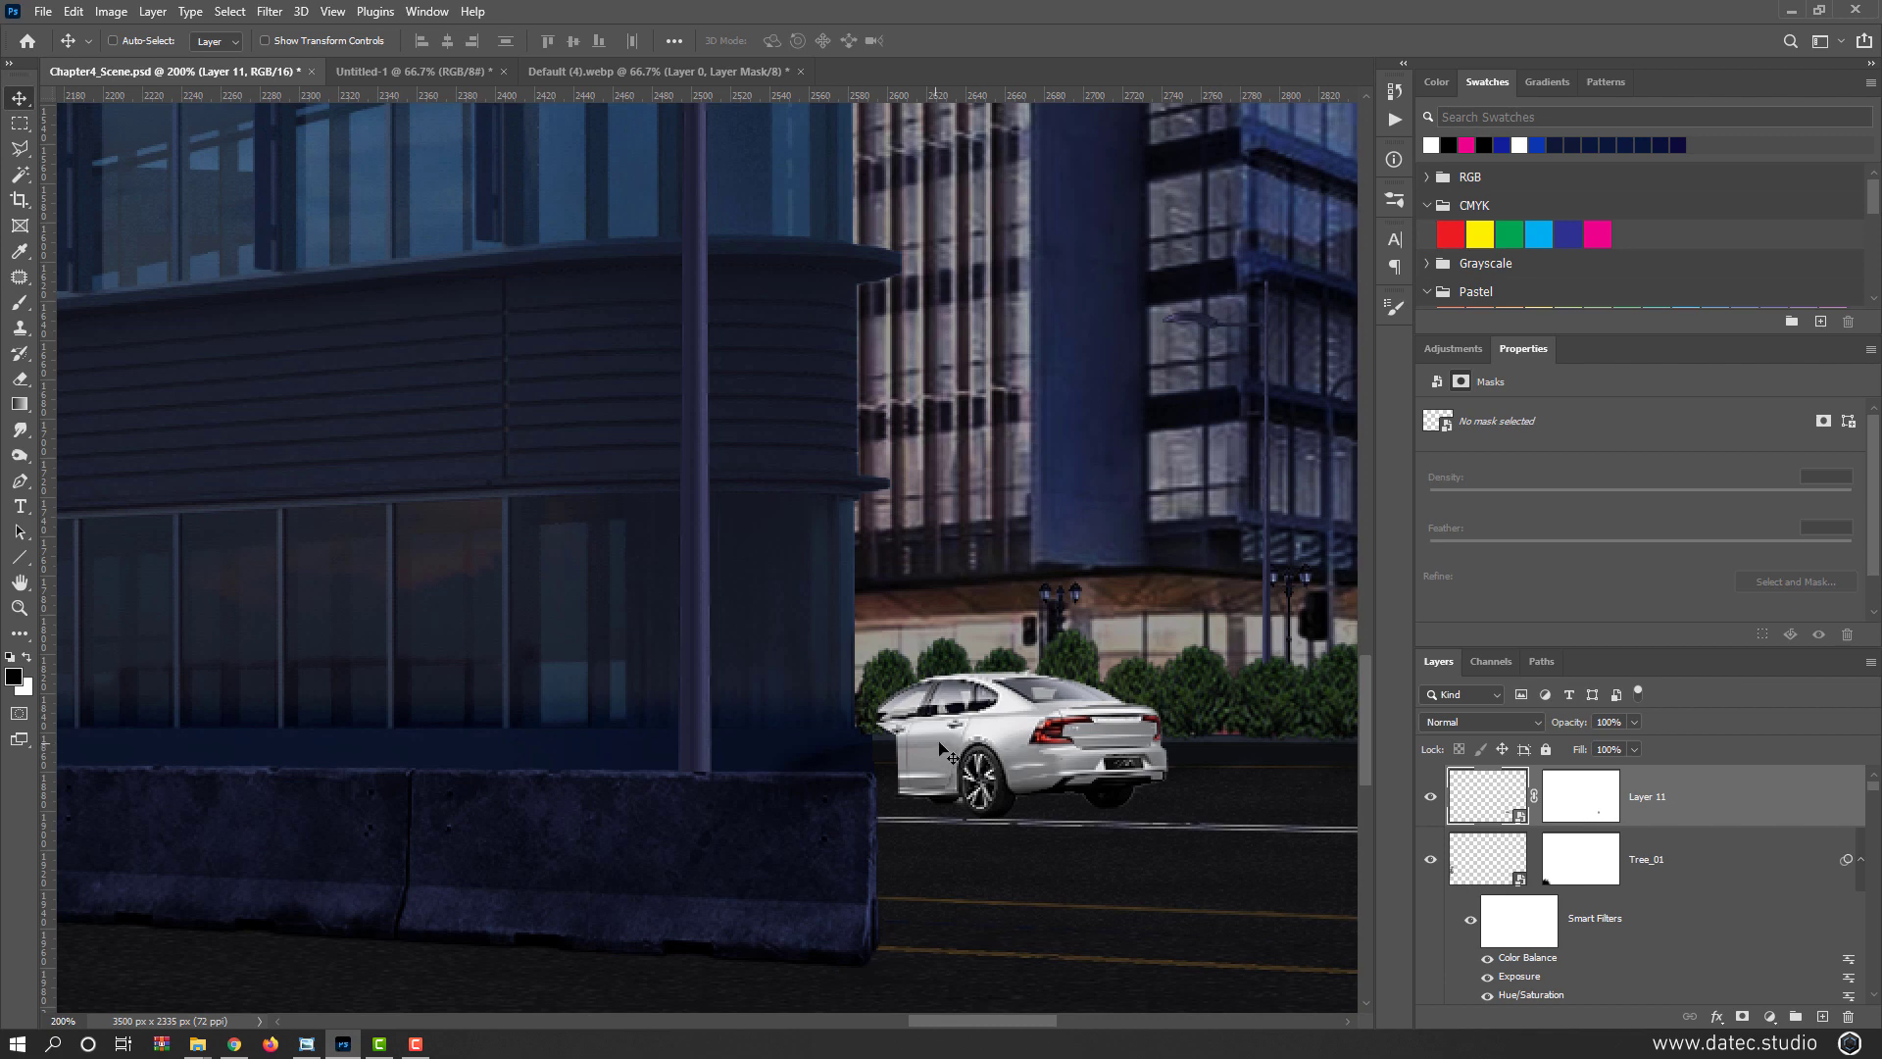
pyautogui.hotkey('ctrl', 't')
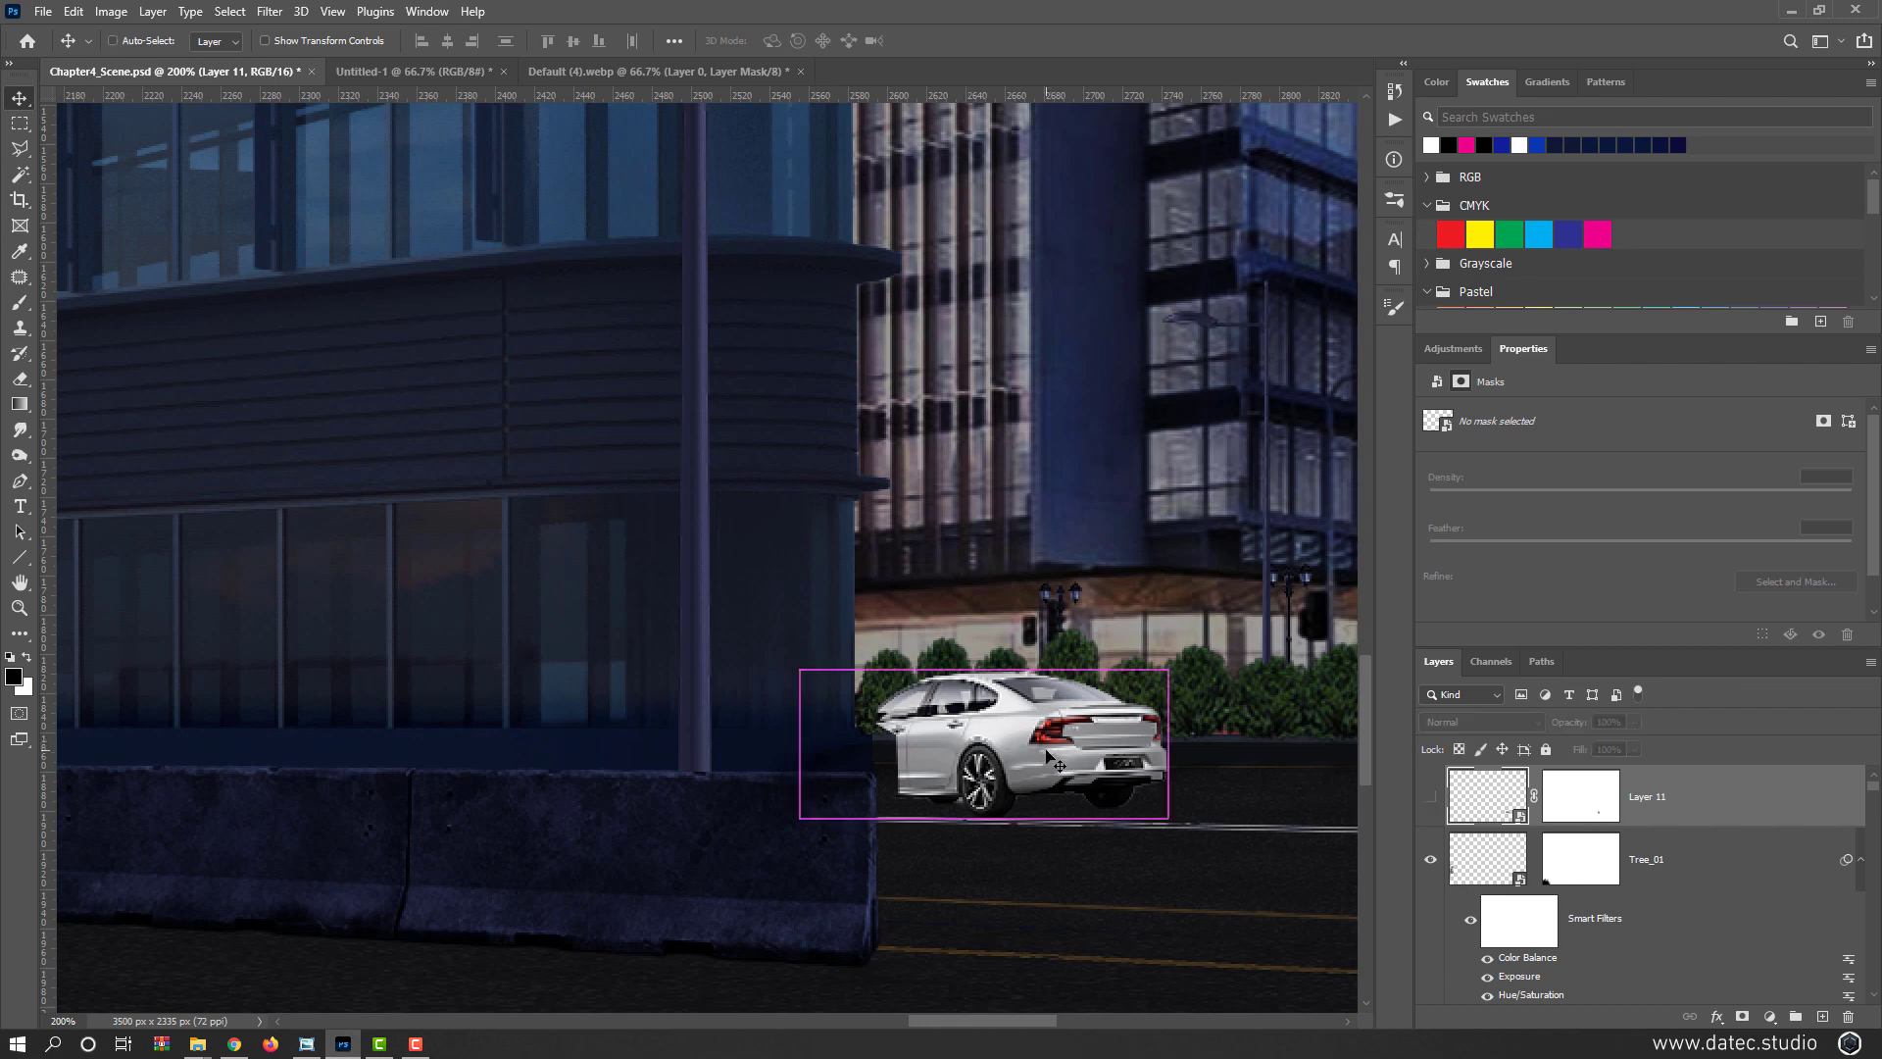
pyautogui.hotkey('ctrl', ',')
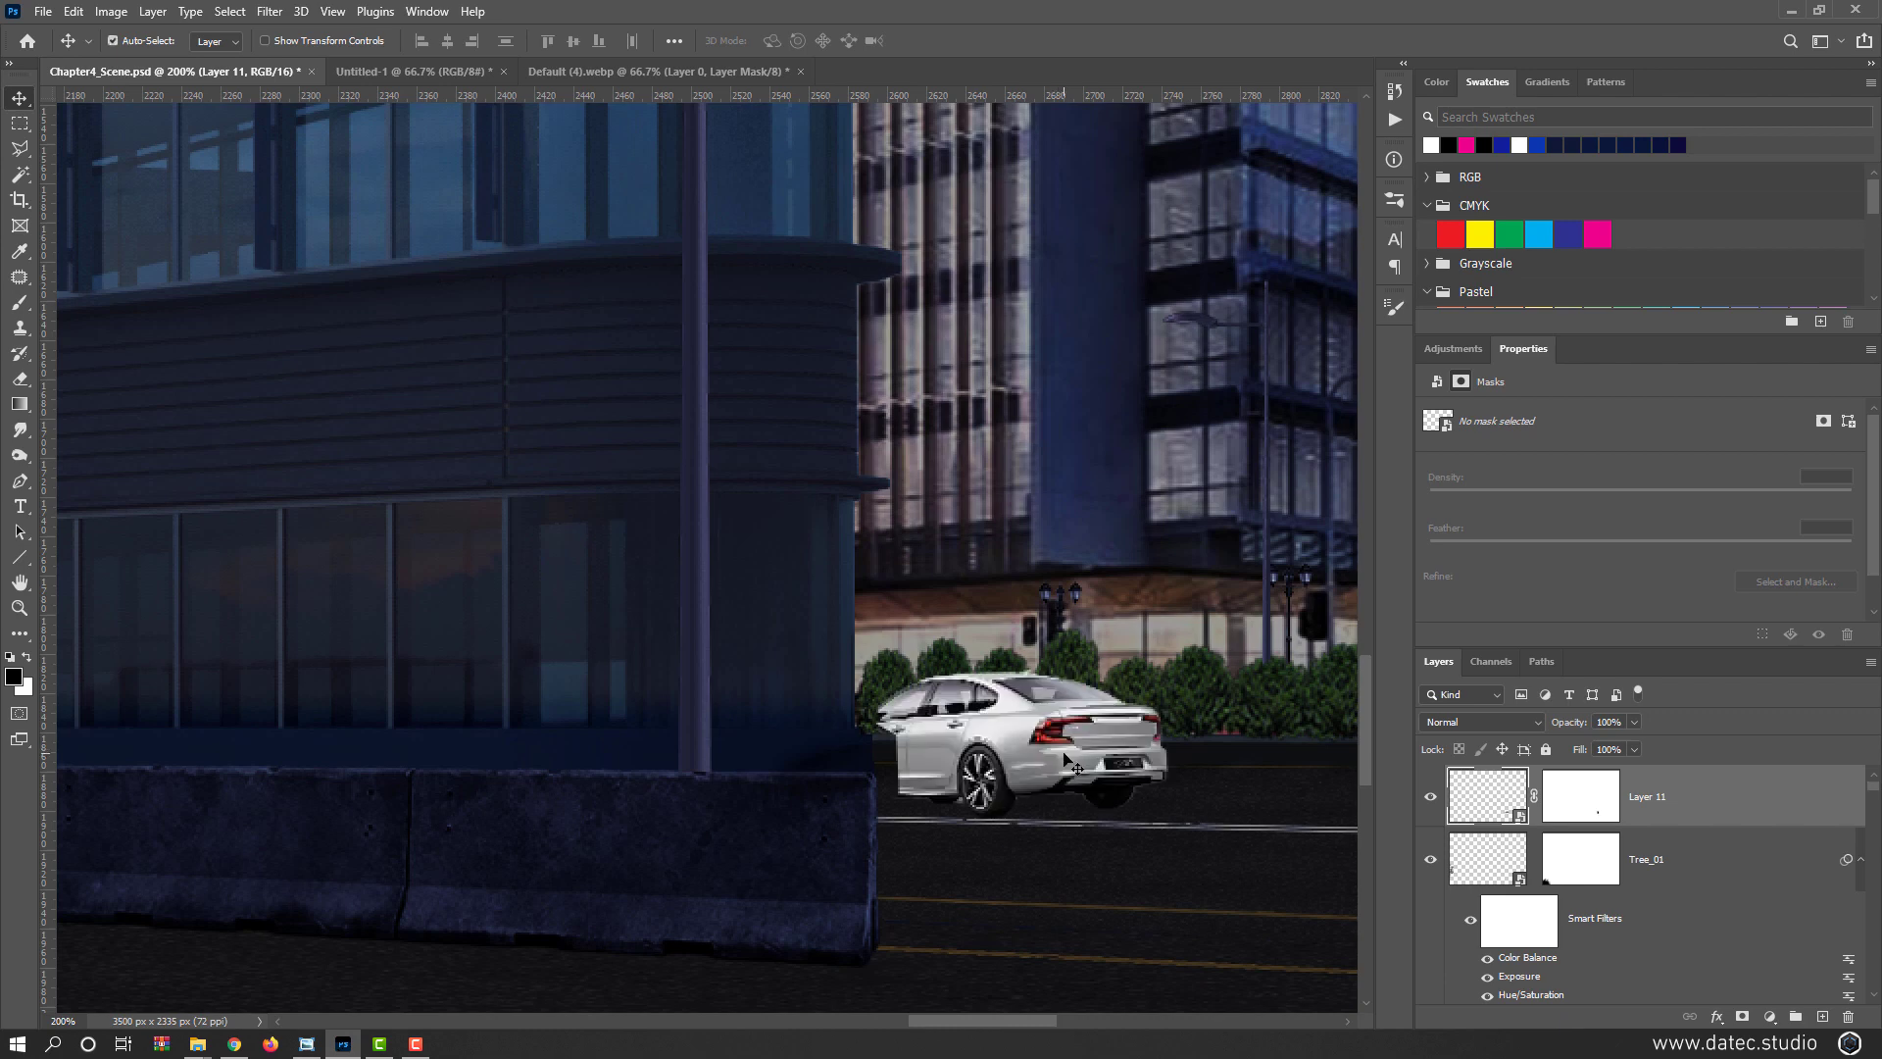
# Move the car back against the barrier and scale it down proportionally to about 162 by 66 px
pyautogui.moveTo(1066, 759); pyautogui.dragTo(1041, 760)
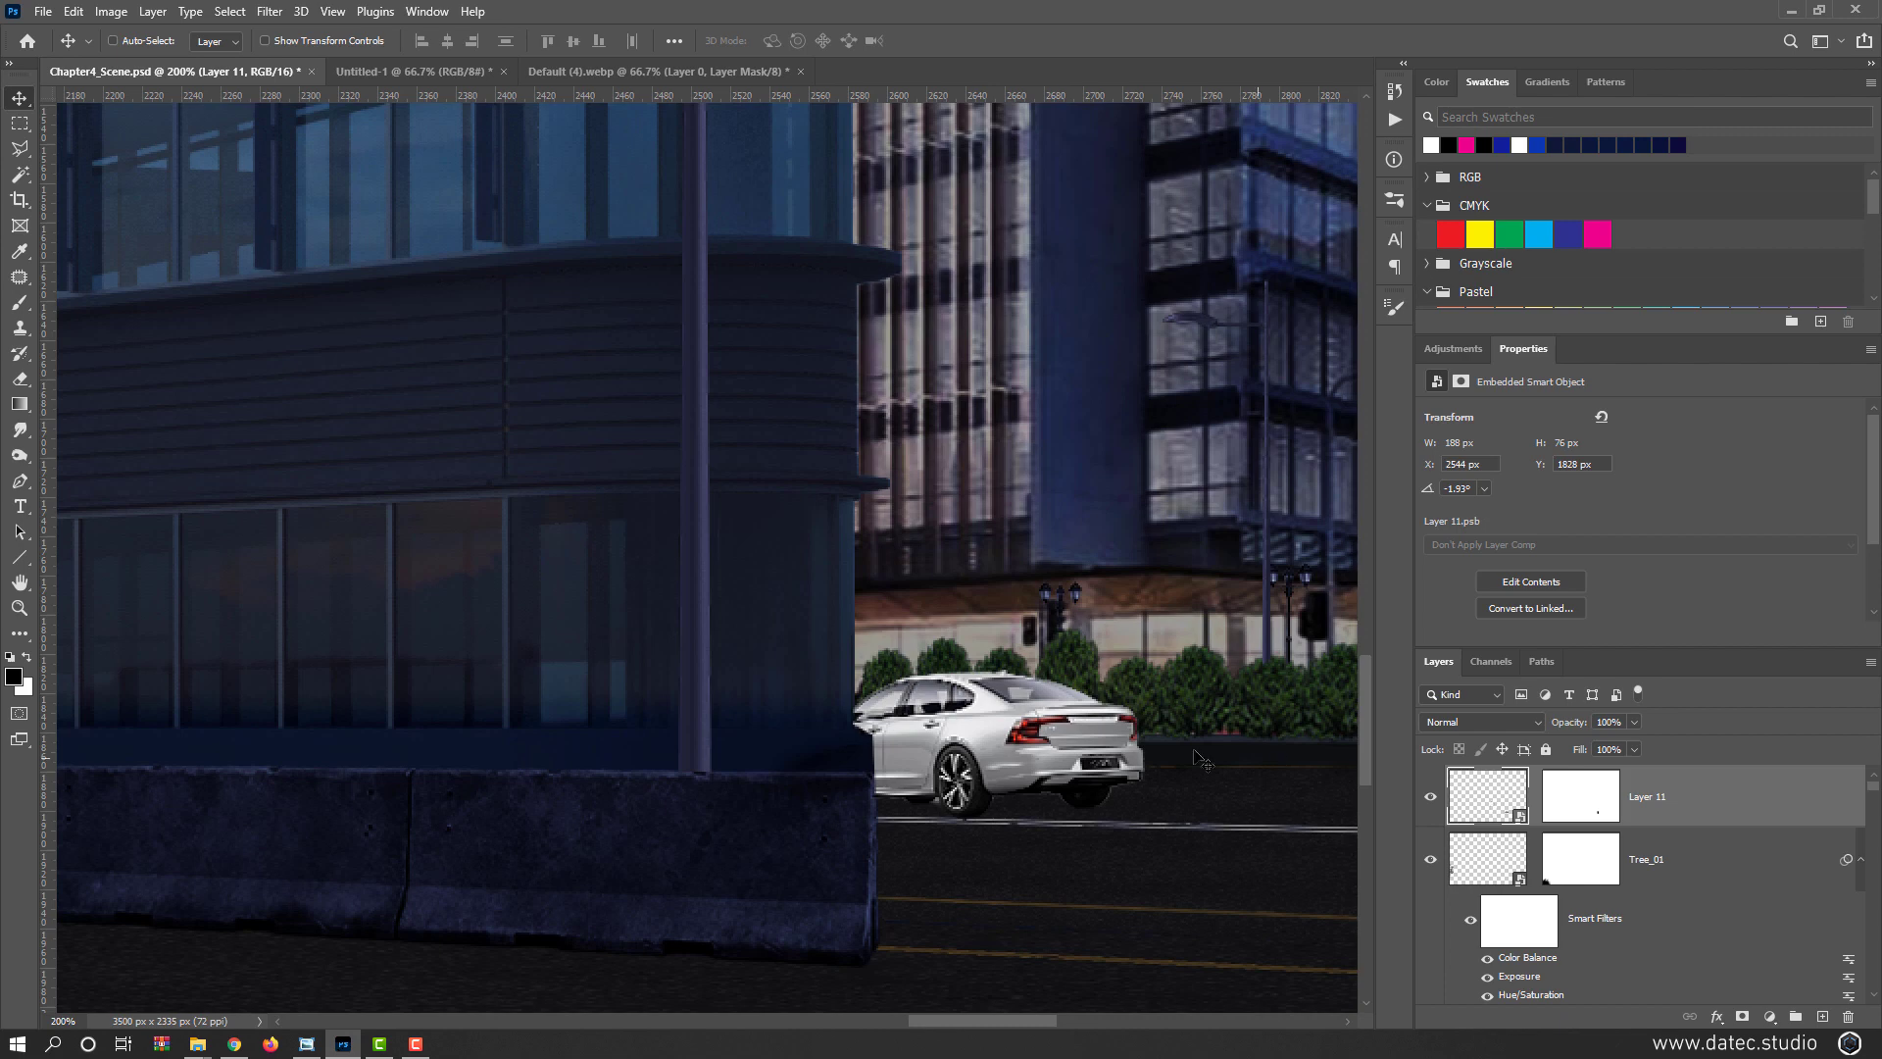
pyautogui.hotkey('ctrl', 't')
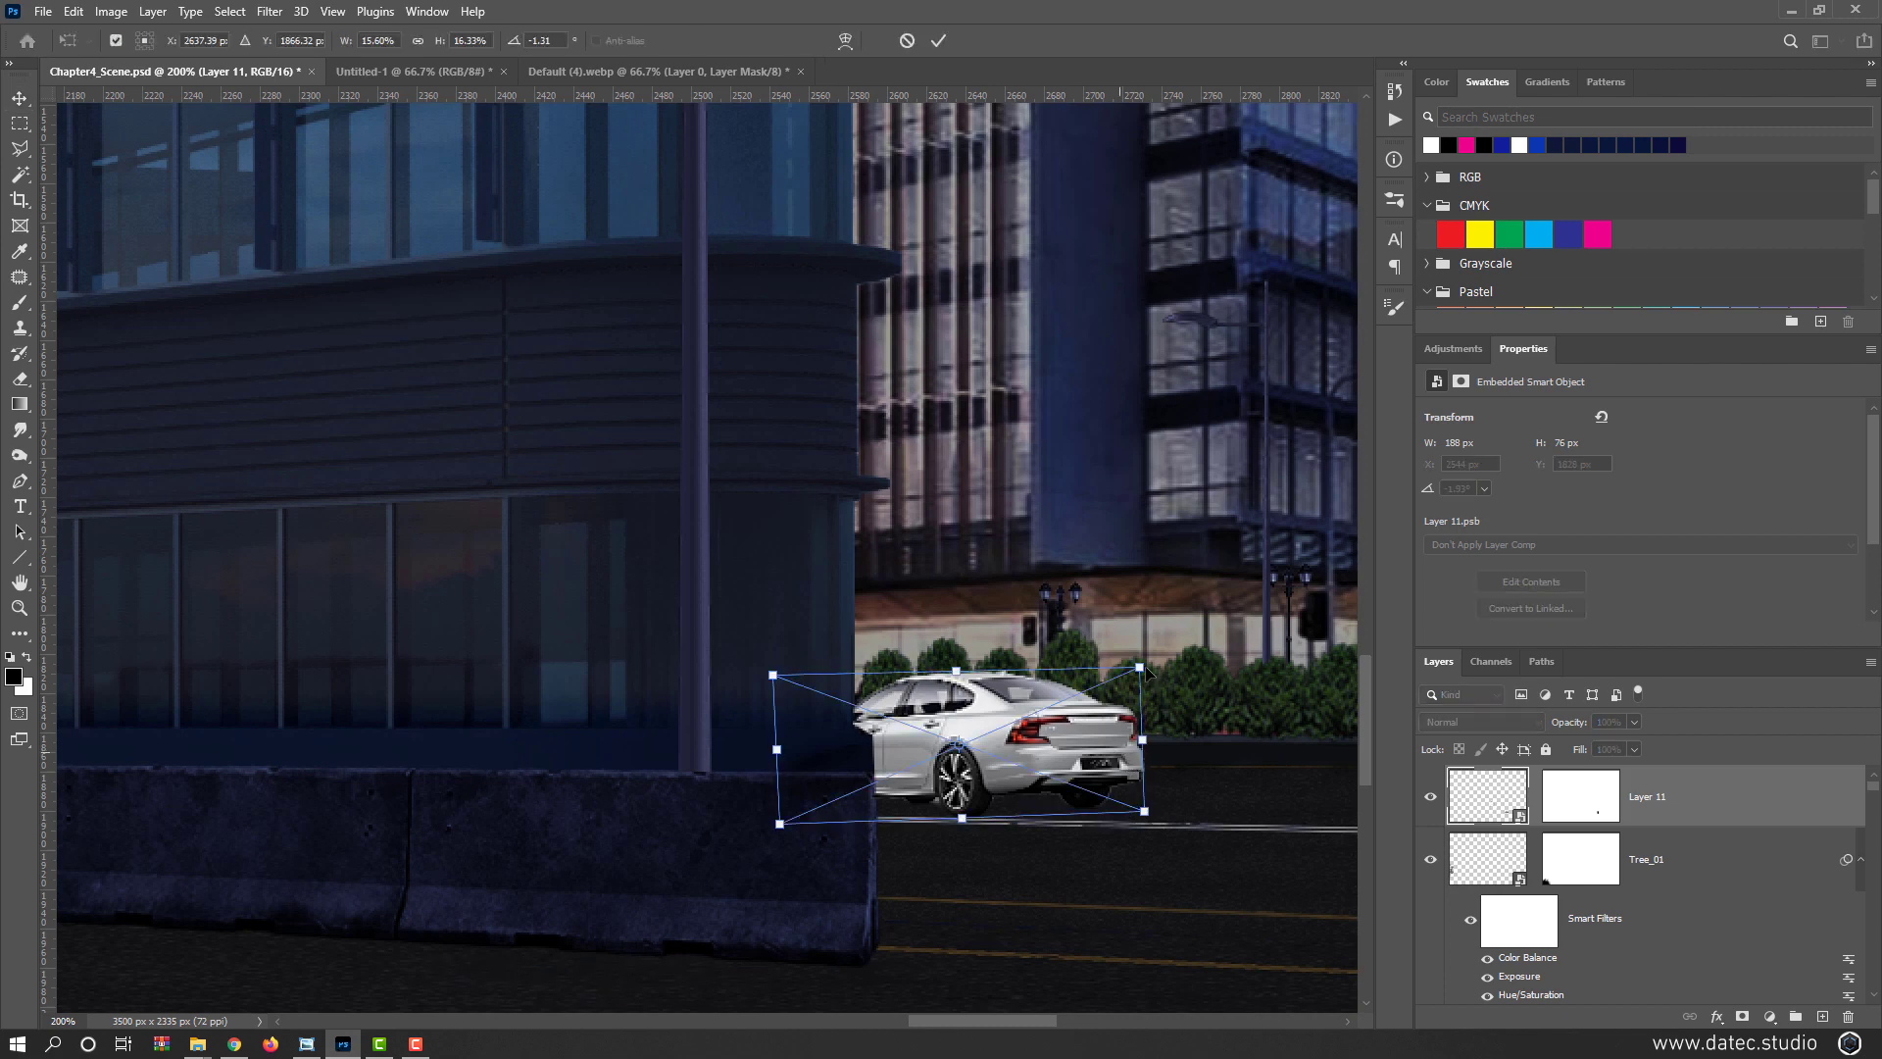
pyautogui.moveTo(1145, 812); pyautogui.dragTo(1043, 777)
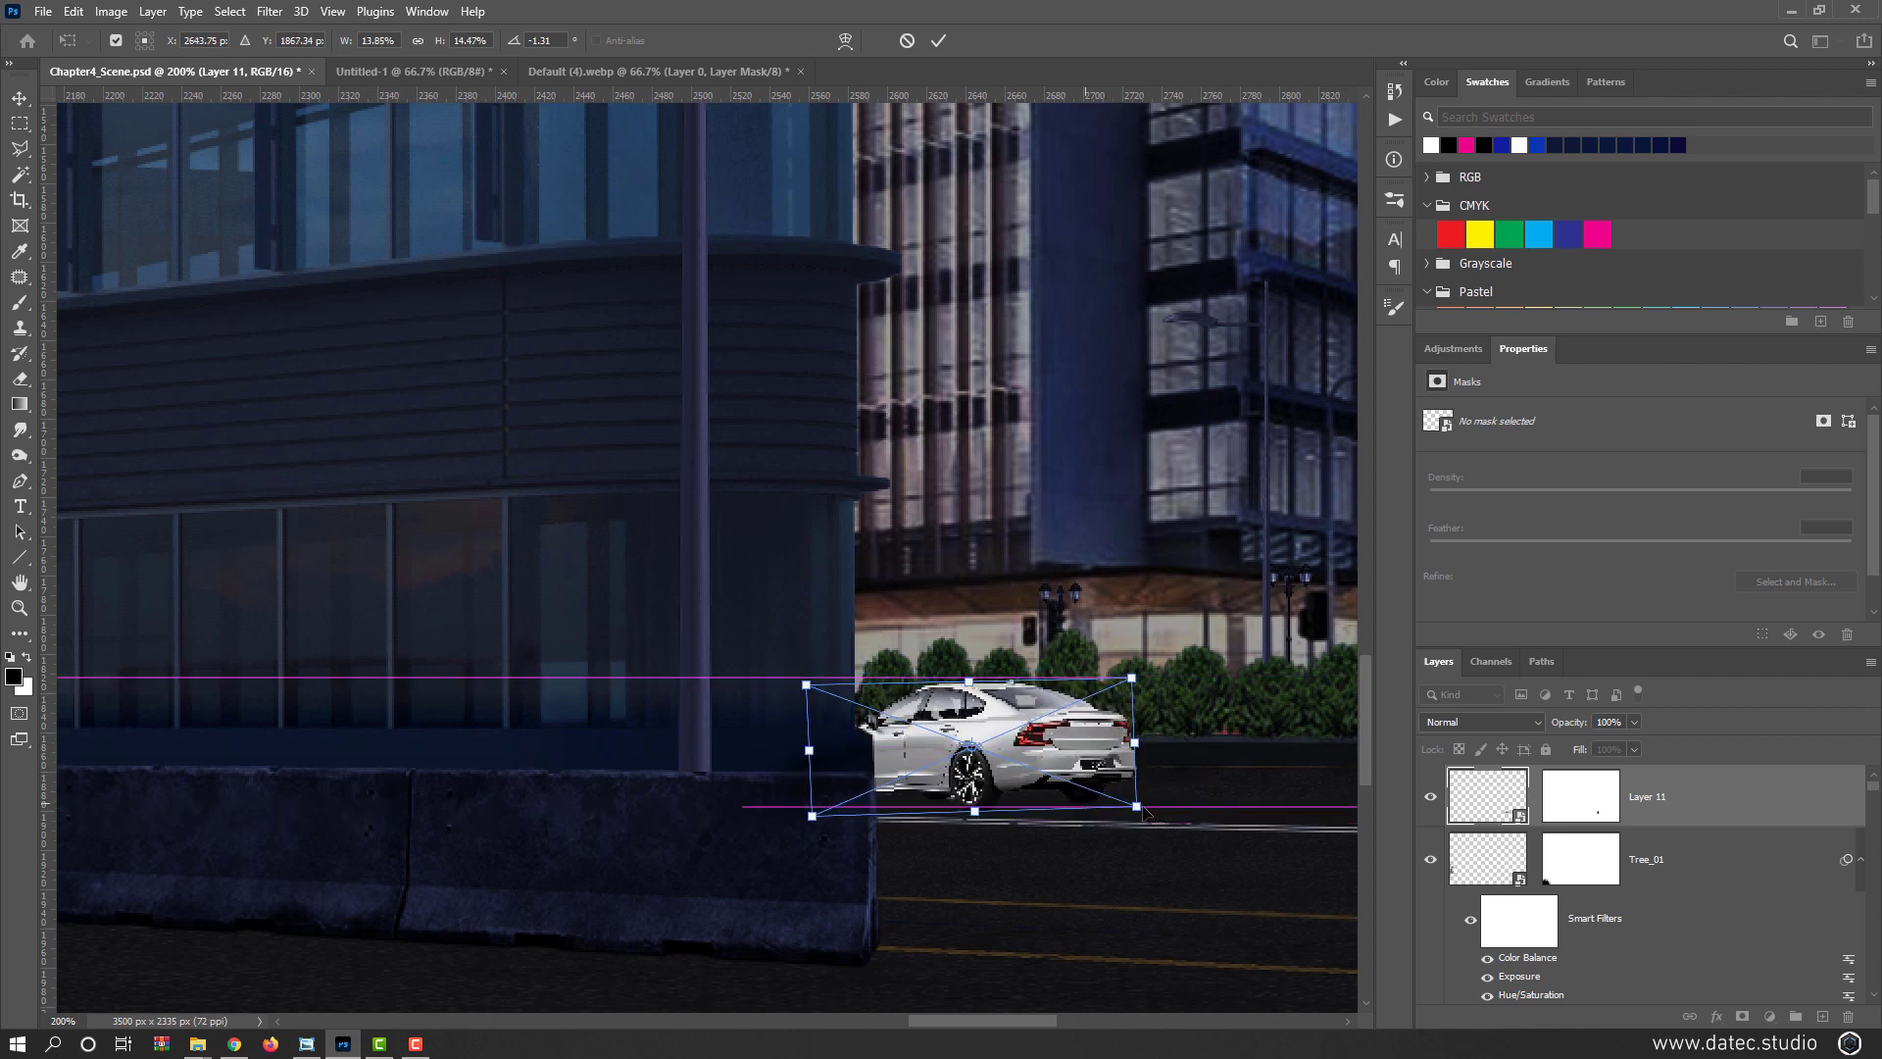
pyautogui.moveTo(1142, 809); pyautogui.dragTo(1125, 804)
pyautogui.press('Return')
pyautogui.scroll(-3, 1013, 787)
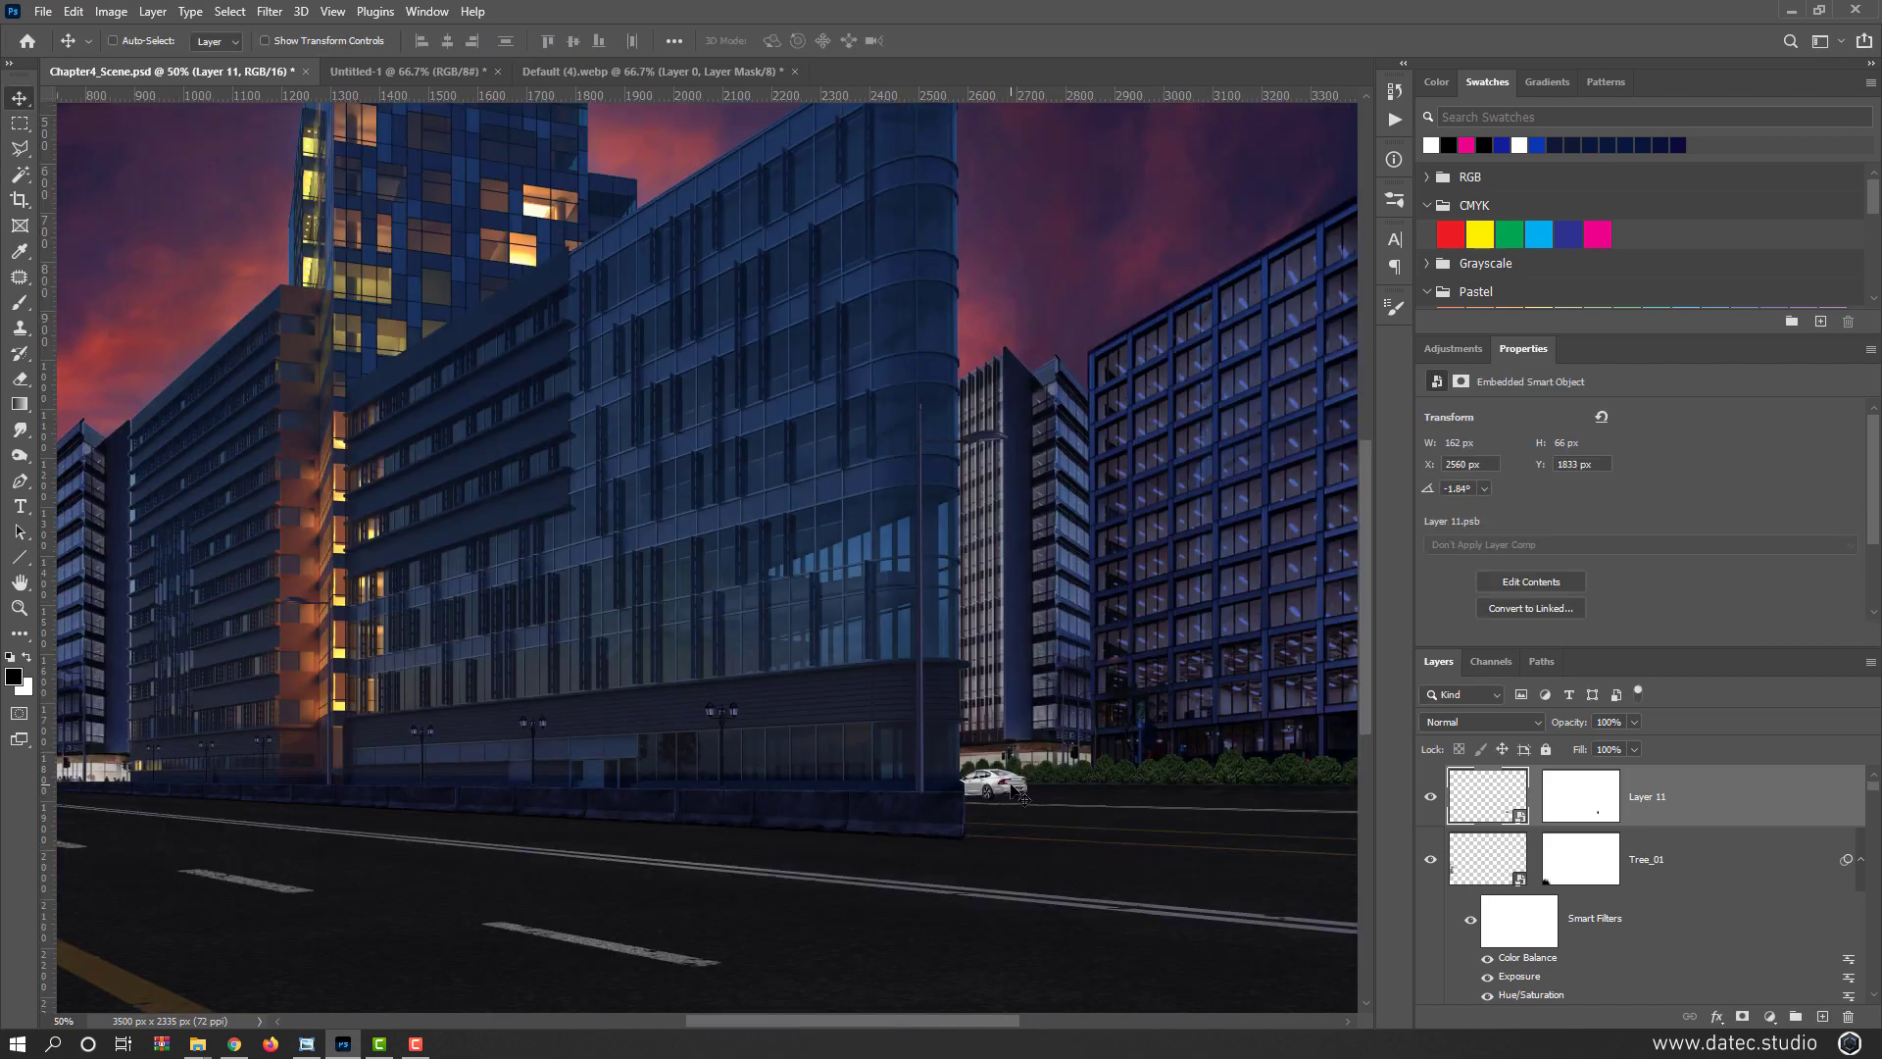
pyautogui.hotkey('ctrl', 't')
pyautogui.scroll(1, 1024, 765)
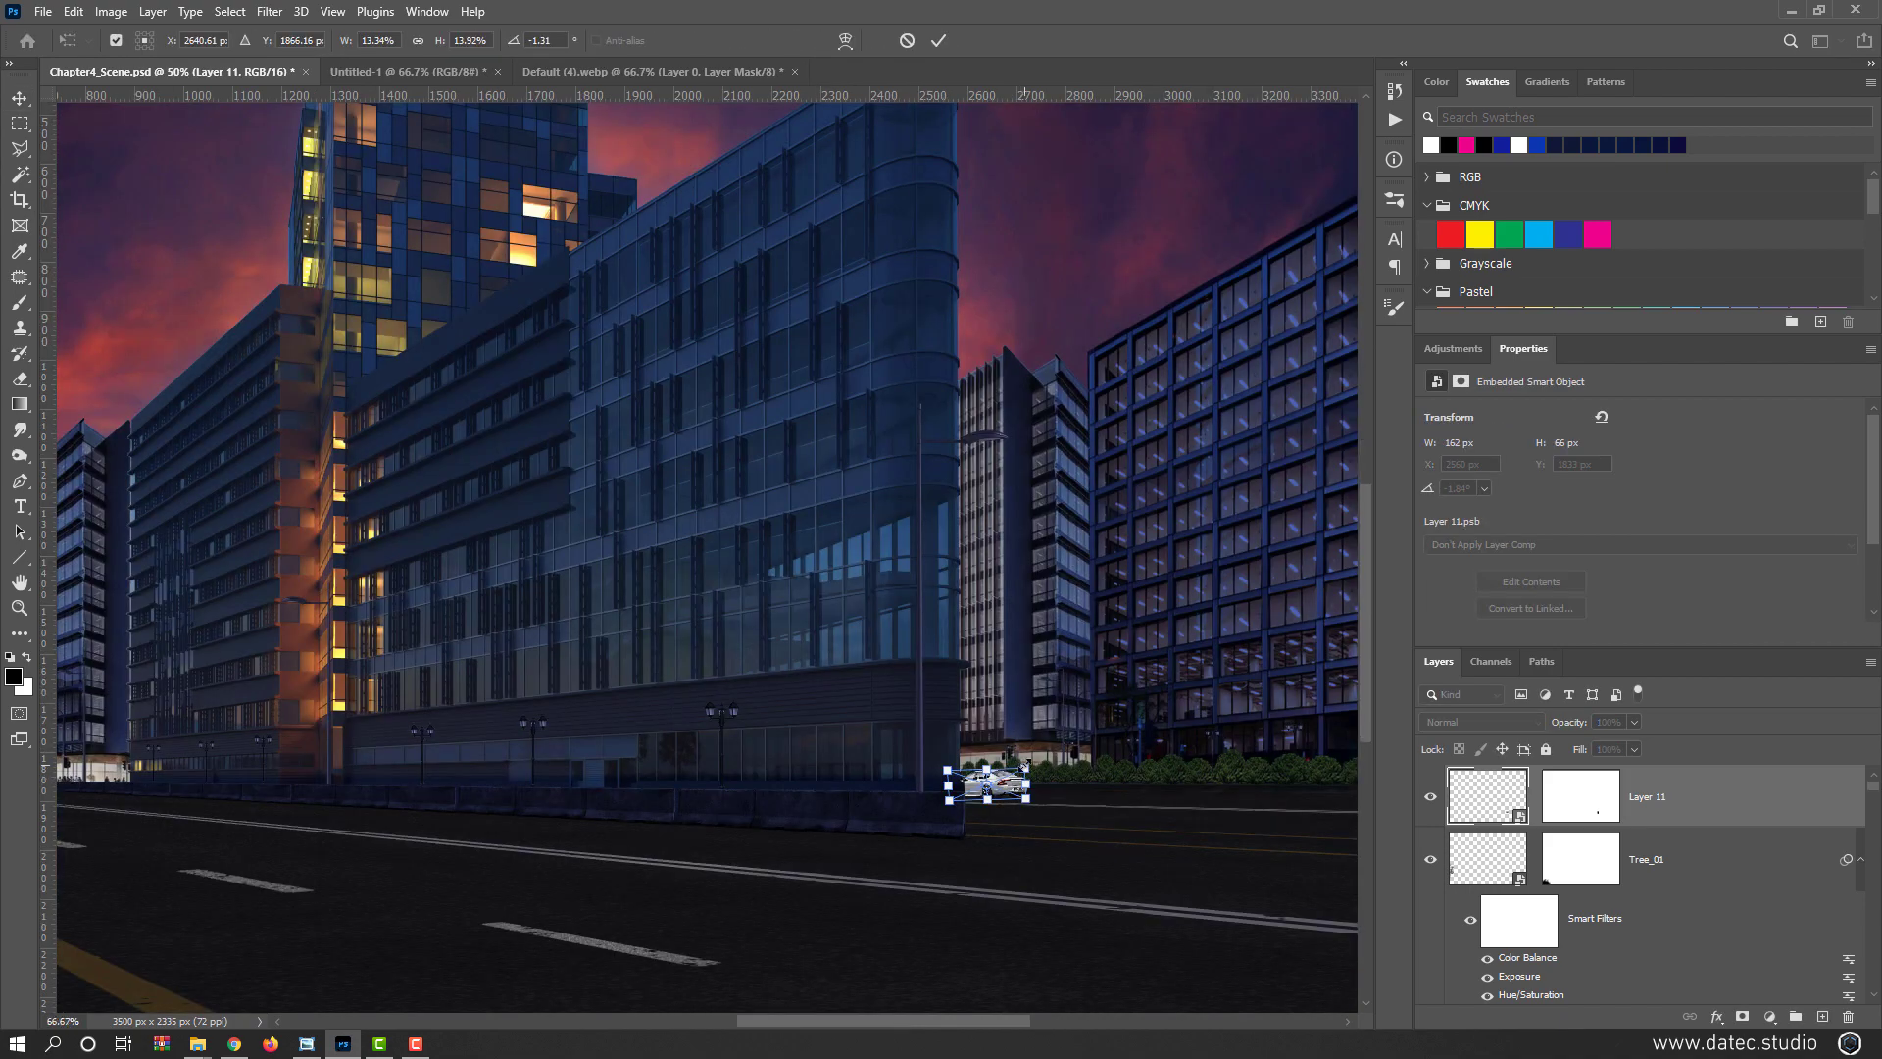
pyautogui.scroll(1, 1025, 766)
pyautogui.moveTo(1027, 771); pyautogui.dragTo(1027, 771)
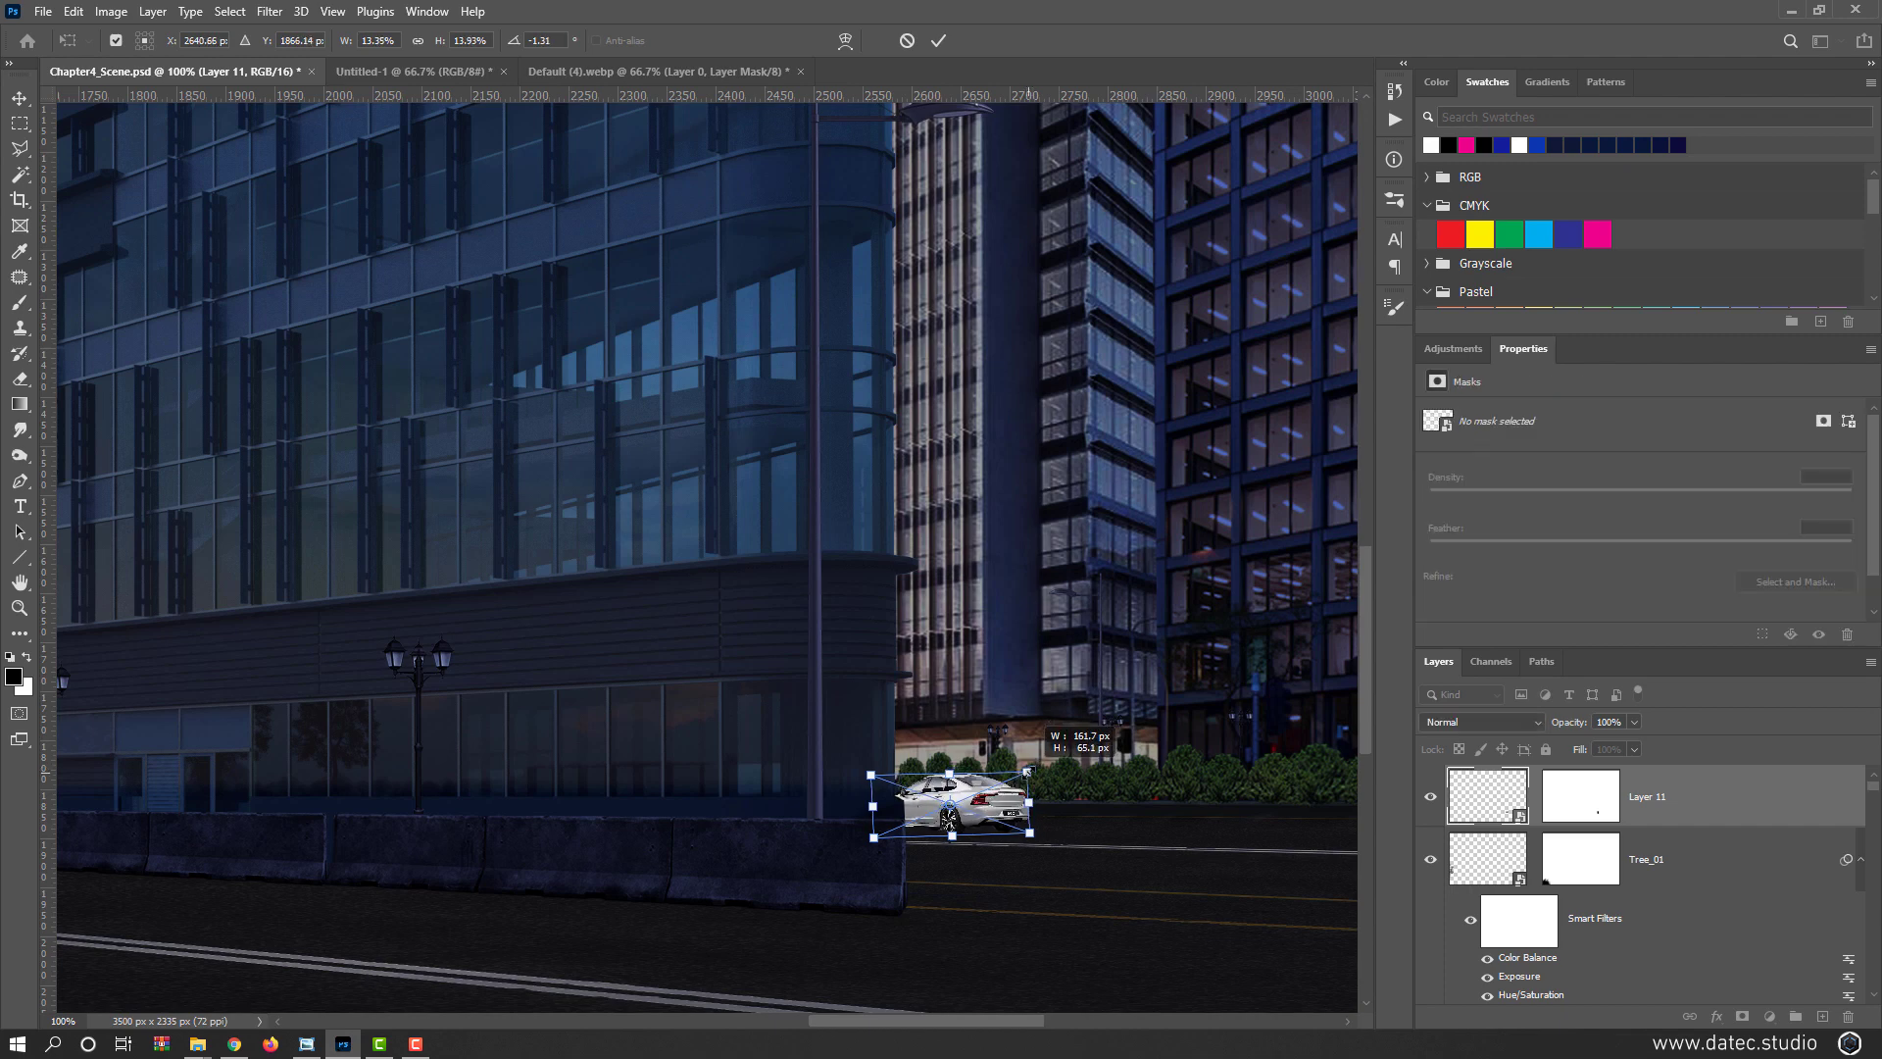
pyautogui.press('Return')
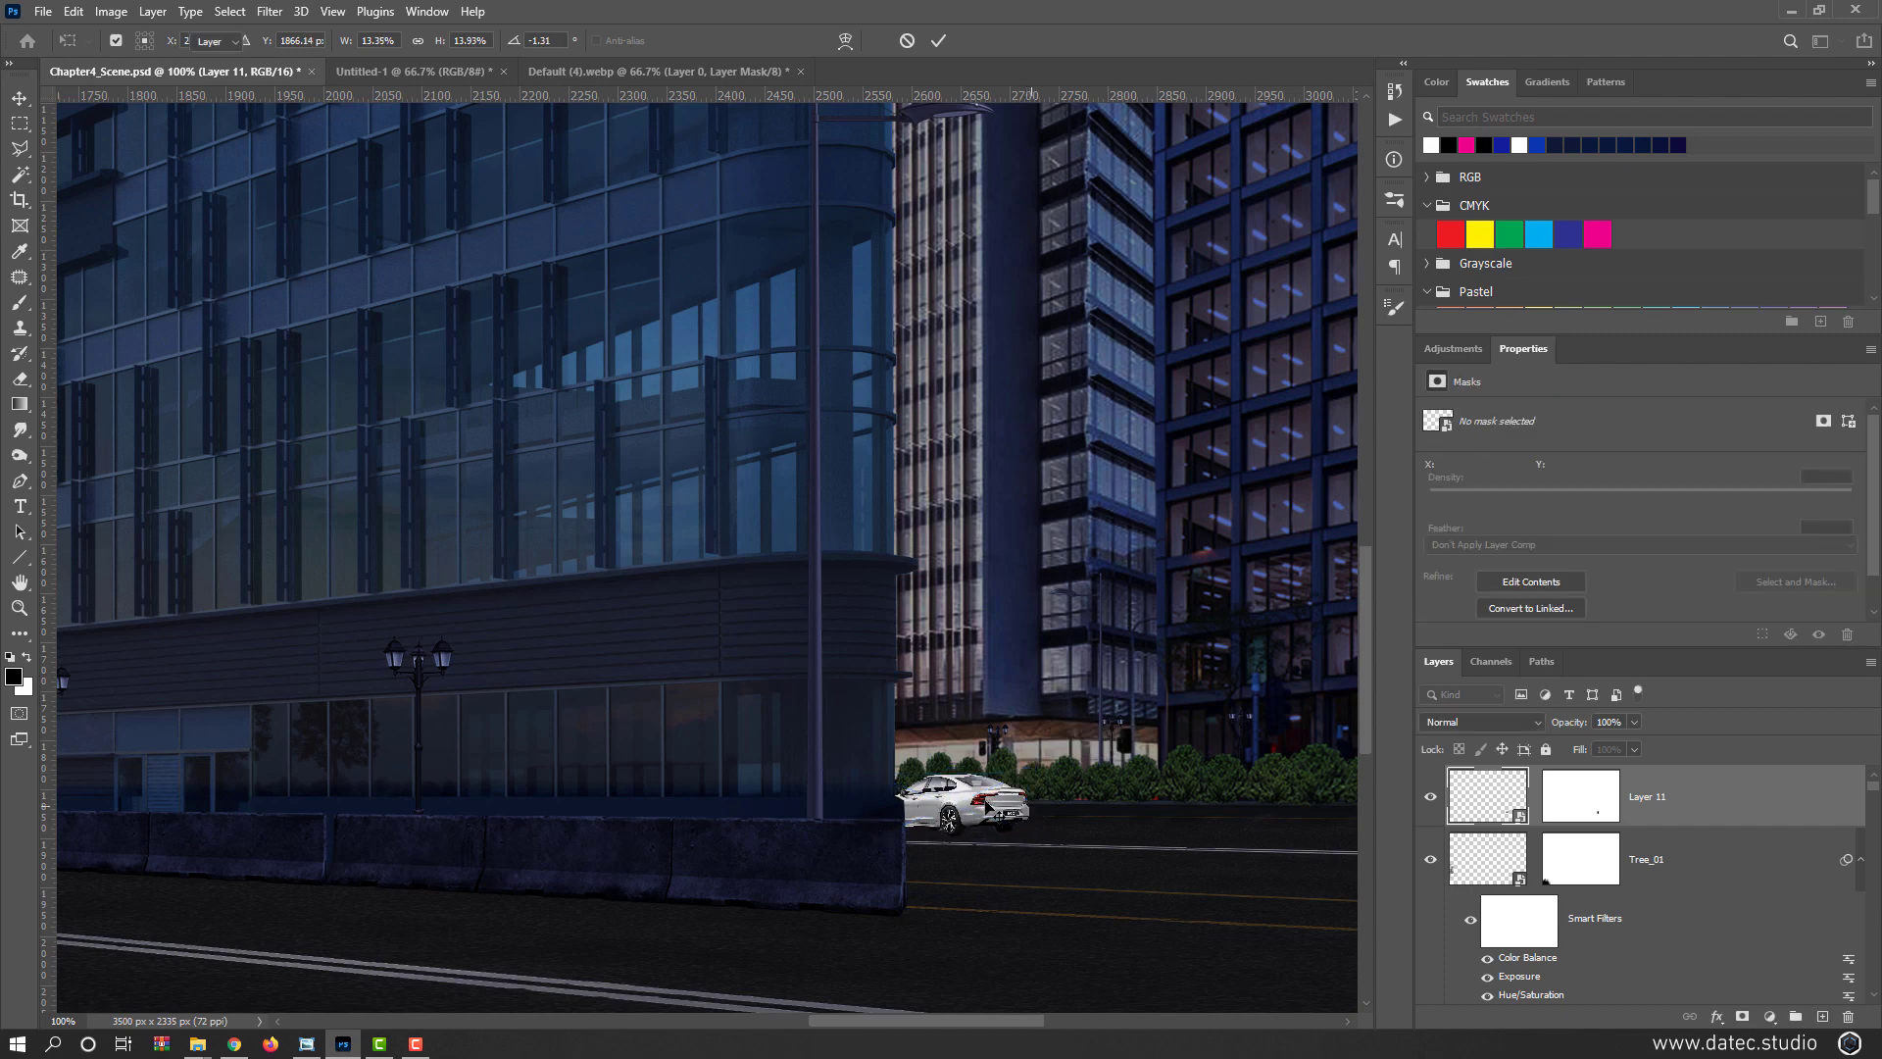
# Darken the car on Layer 11 with an Exposure adjustment of -0.40 and a gamma correction of 0.84
pyautogui.scroll(3, 993, 820)
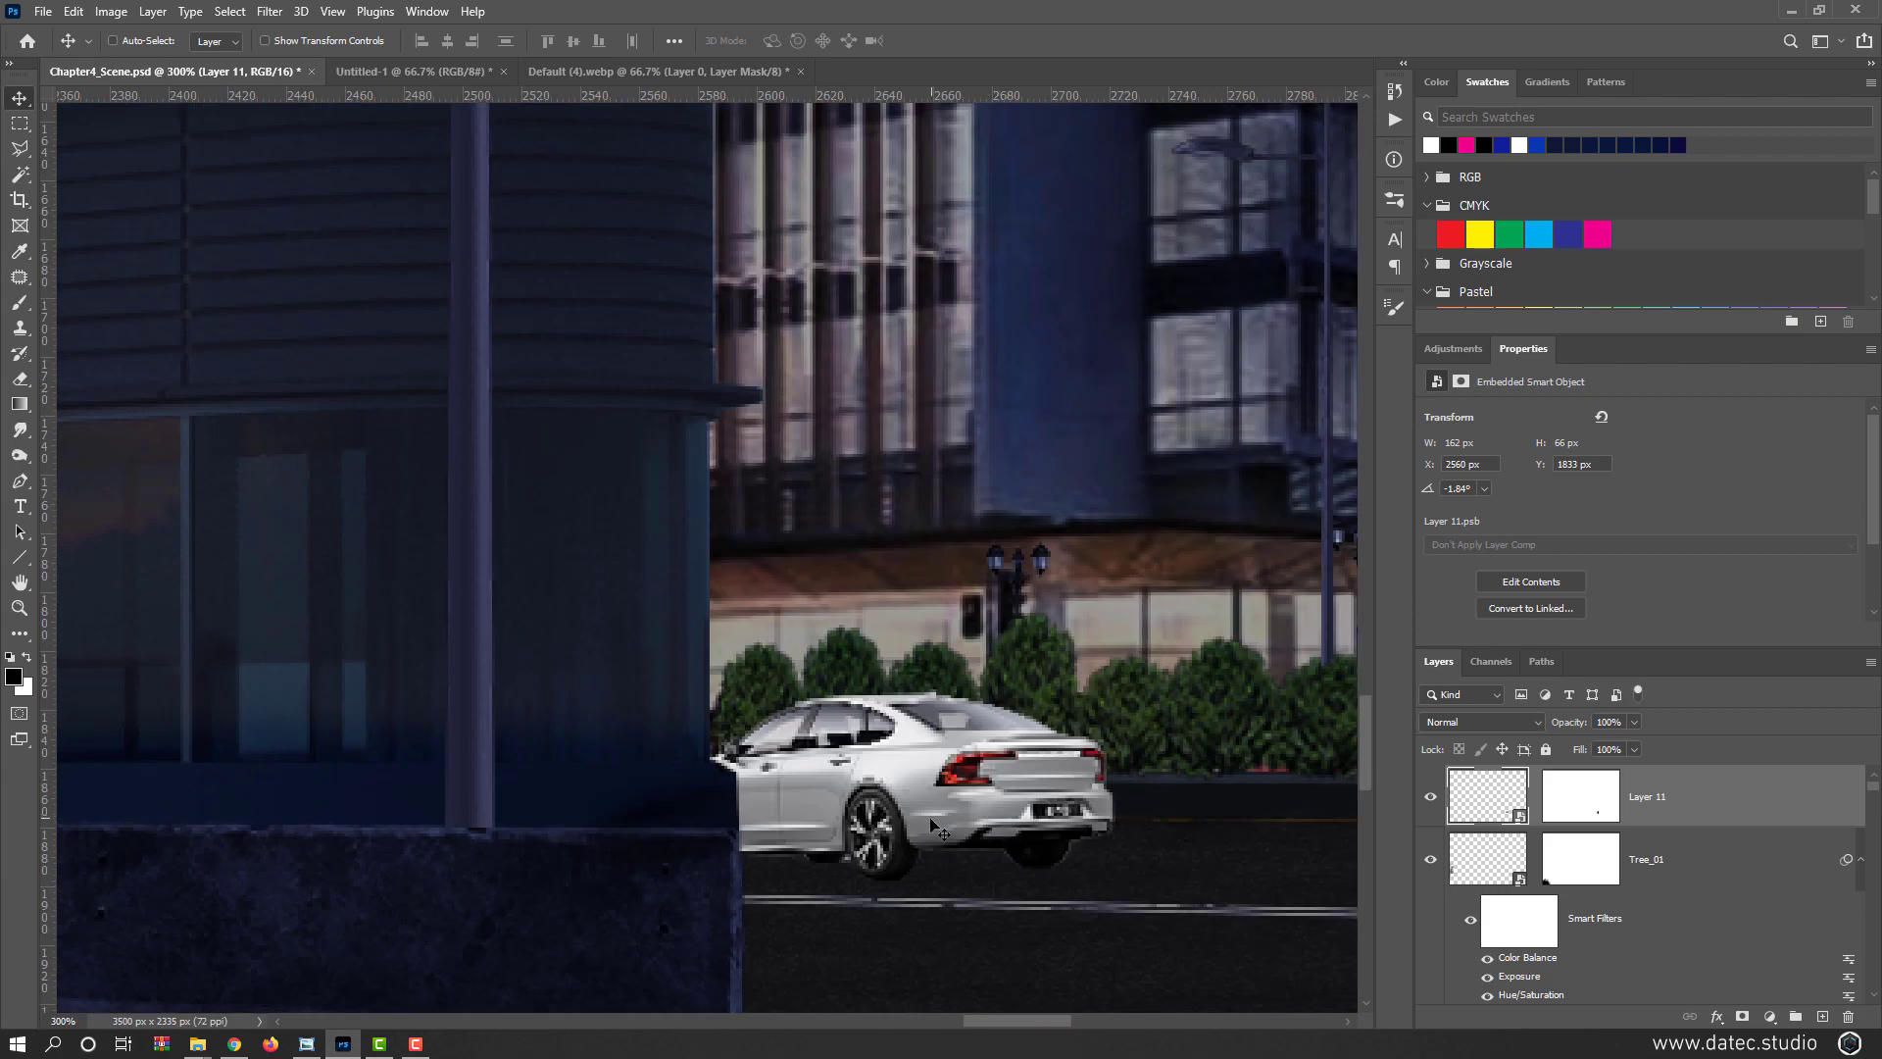
pyautogui.moveTo(931, 818); pyautogui.dragTo(921, 773)
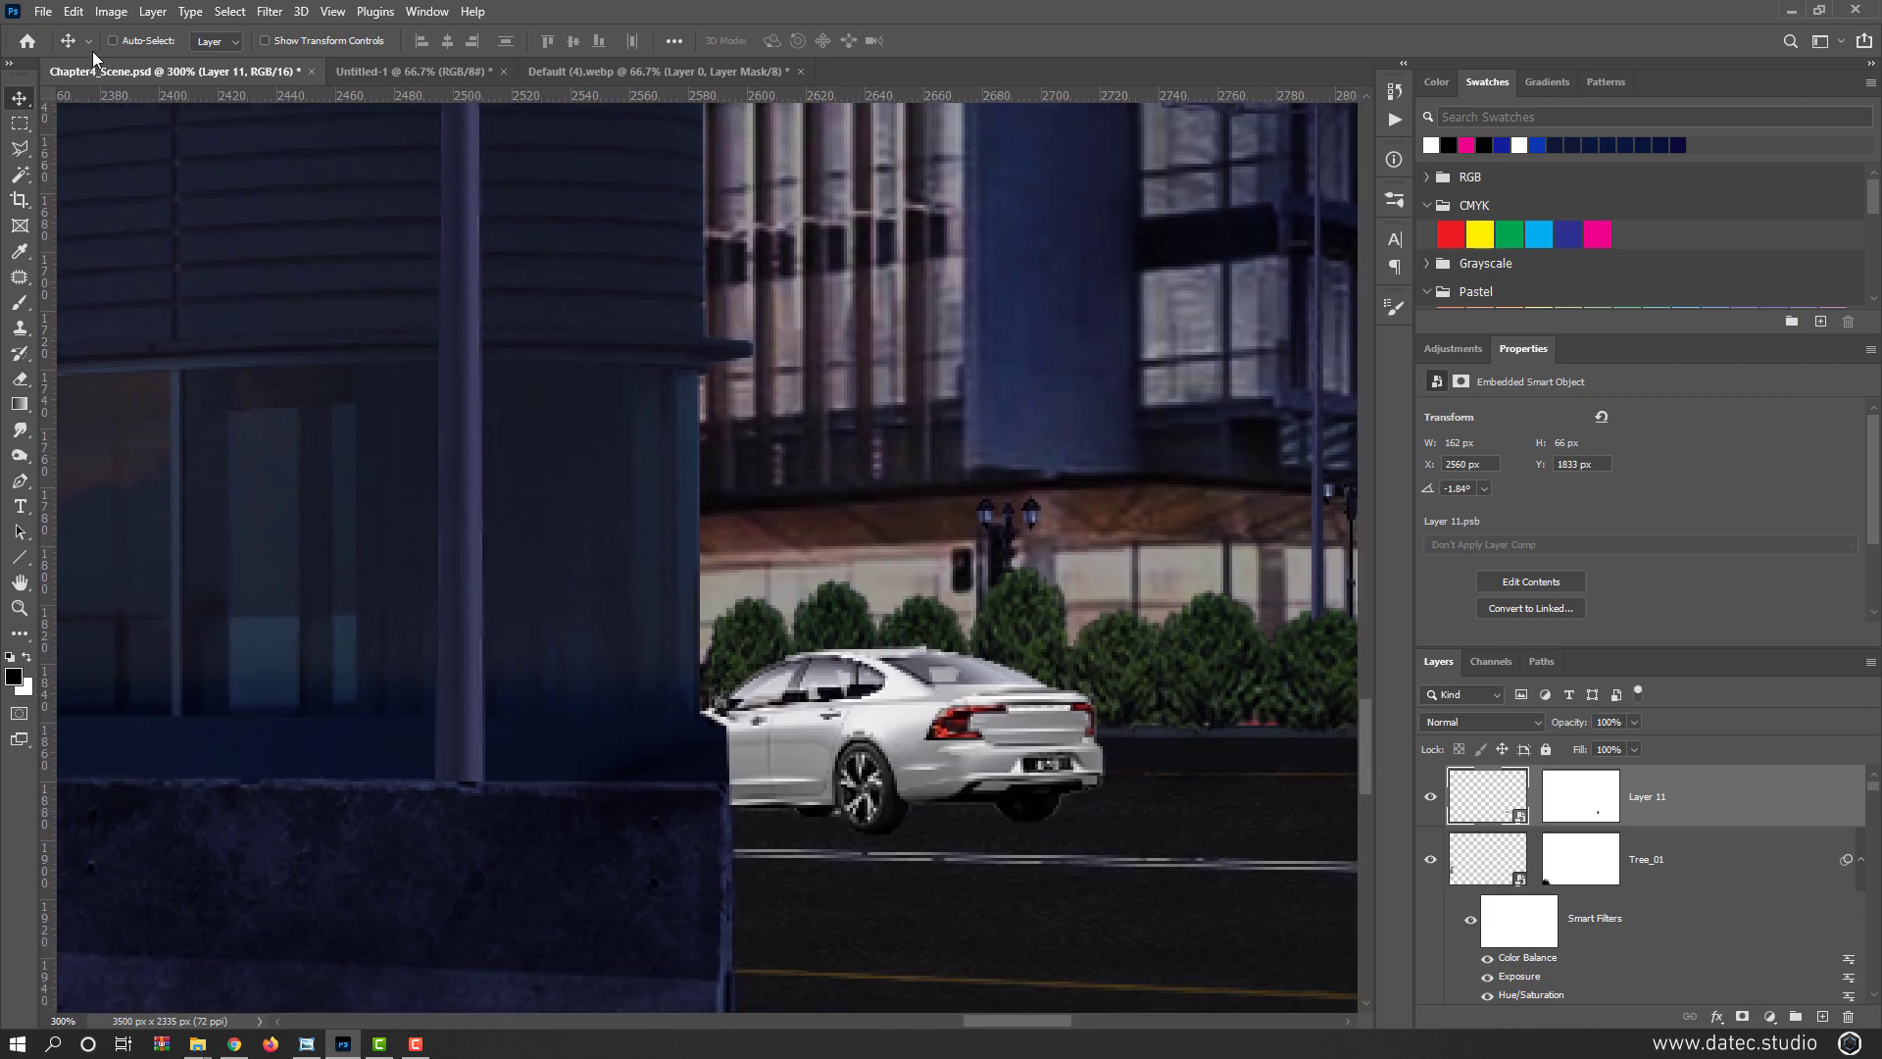
pyautogui.click(111, 11)
pyautogui.moveTo(196, 61)
pyautogui.click(340, 117)
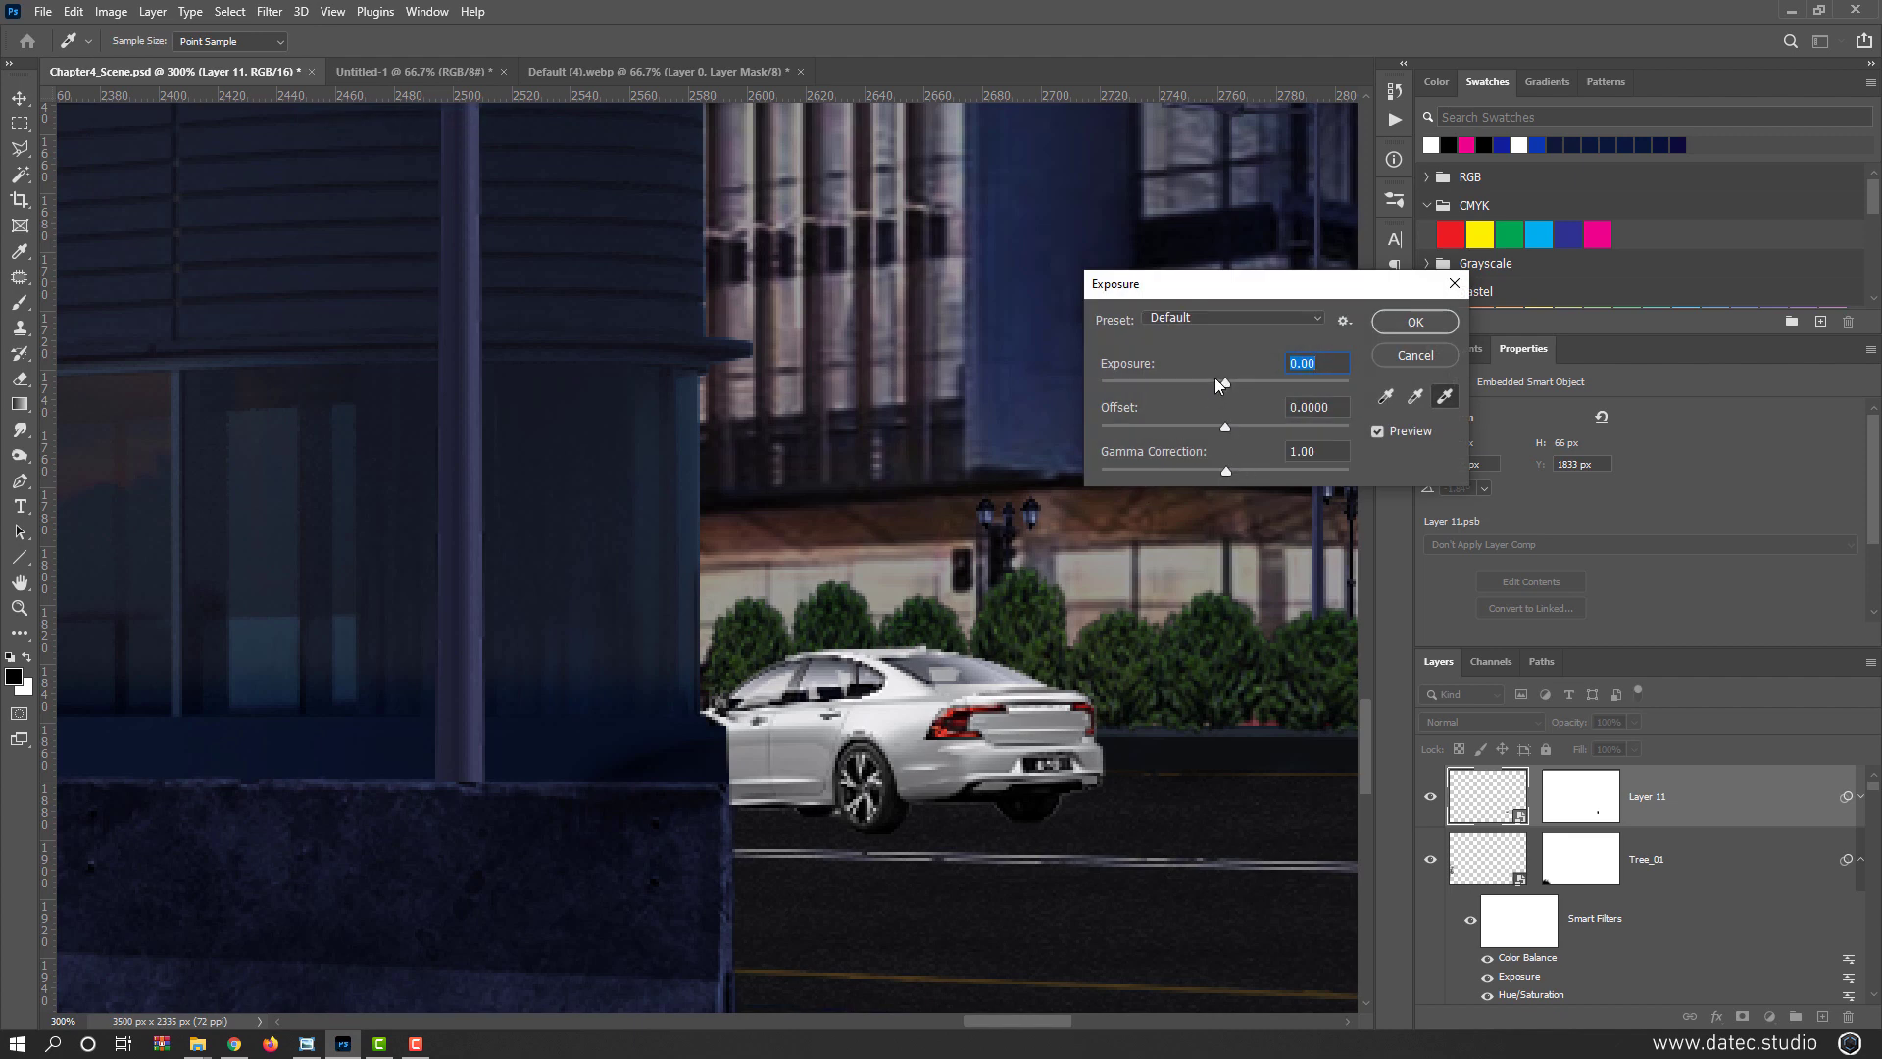
pyautogui.moveTo(1215, 381); pyautogui.dragTo(1204, 381)
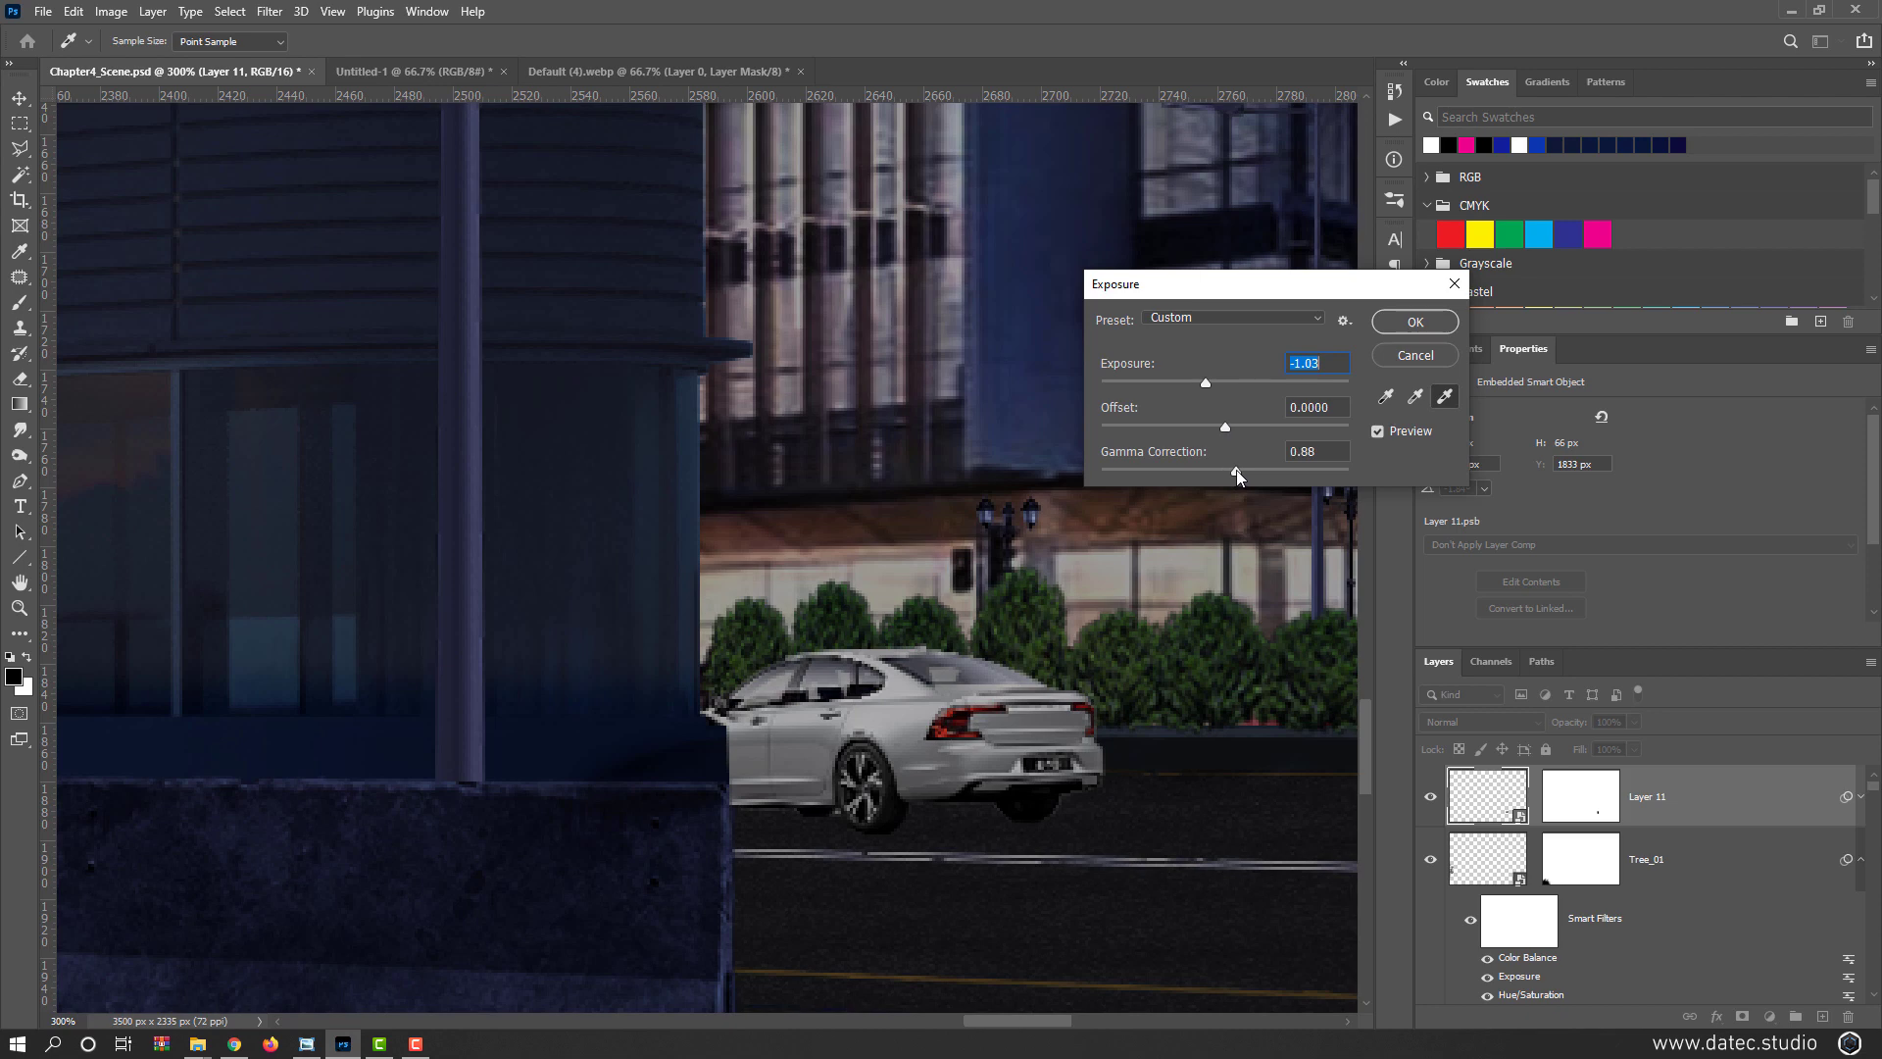
pyautogui.moveTo(1243, 467); pyautogui.dragTo(1243, 463)
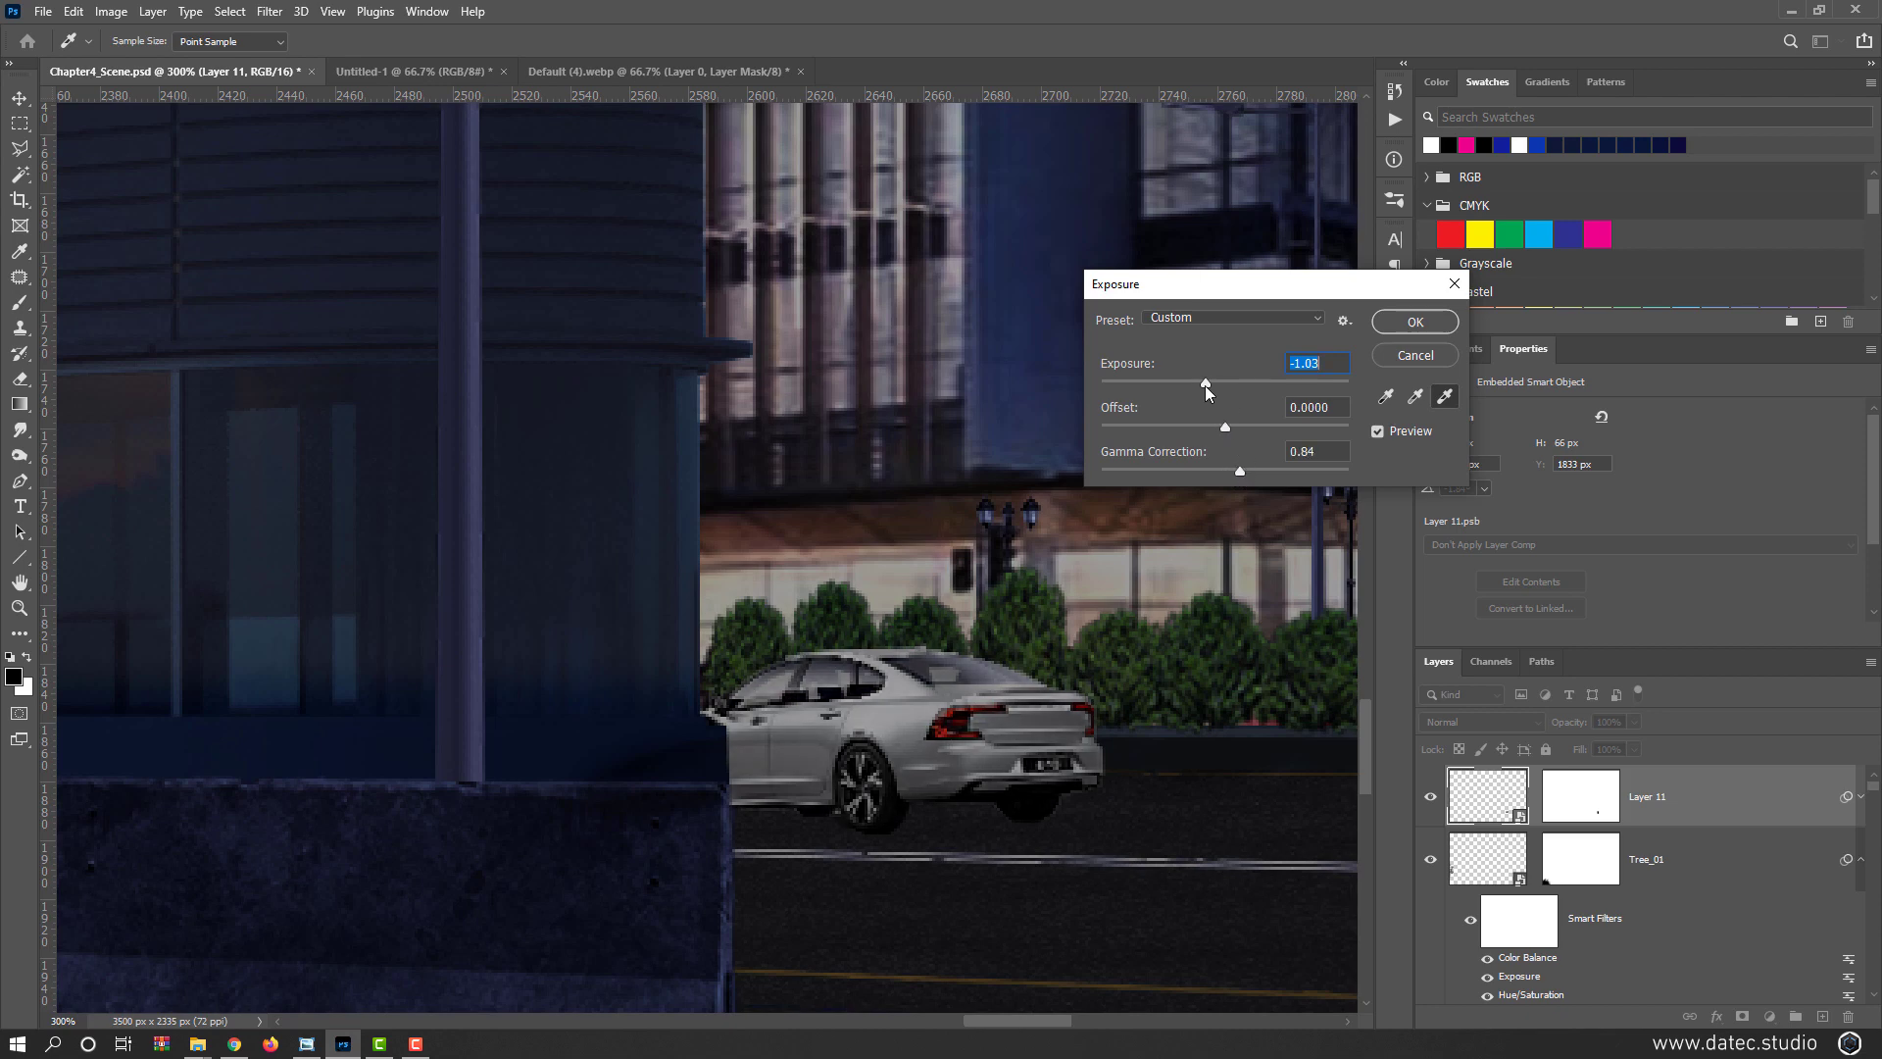
pyautogui.moveTo(1204, 385); pyautogui.dragTo(1208, 382)
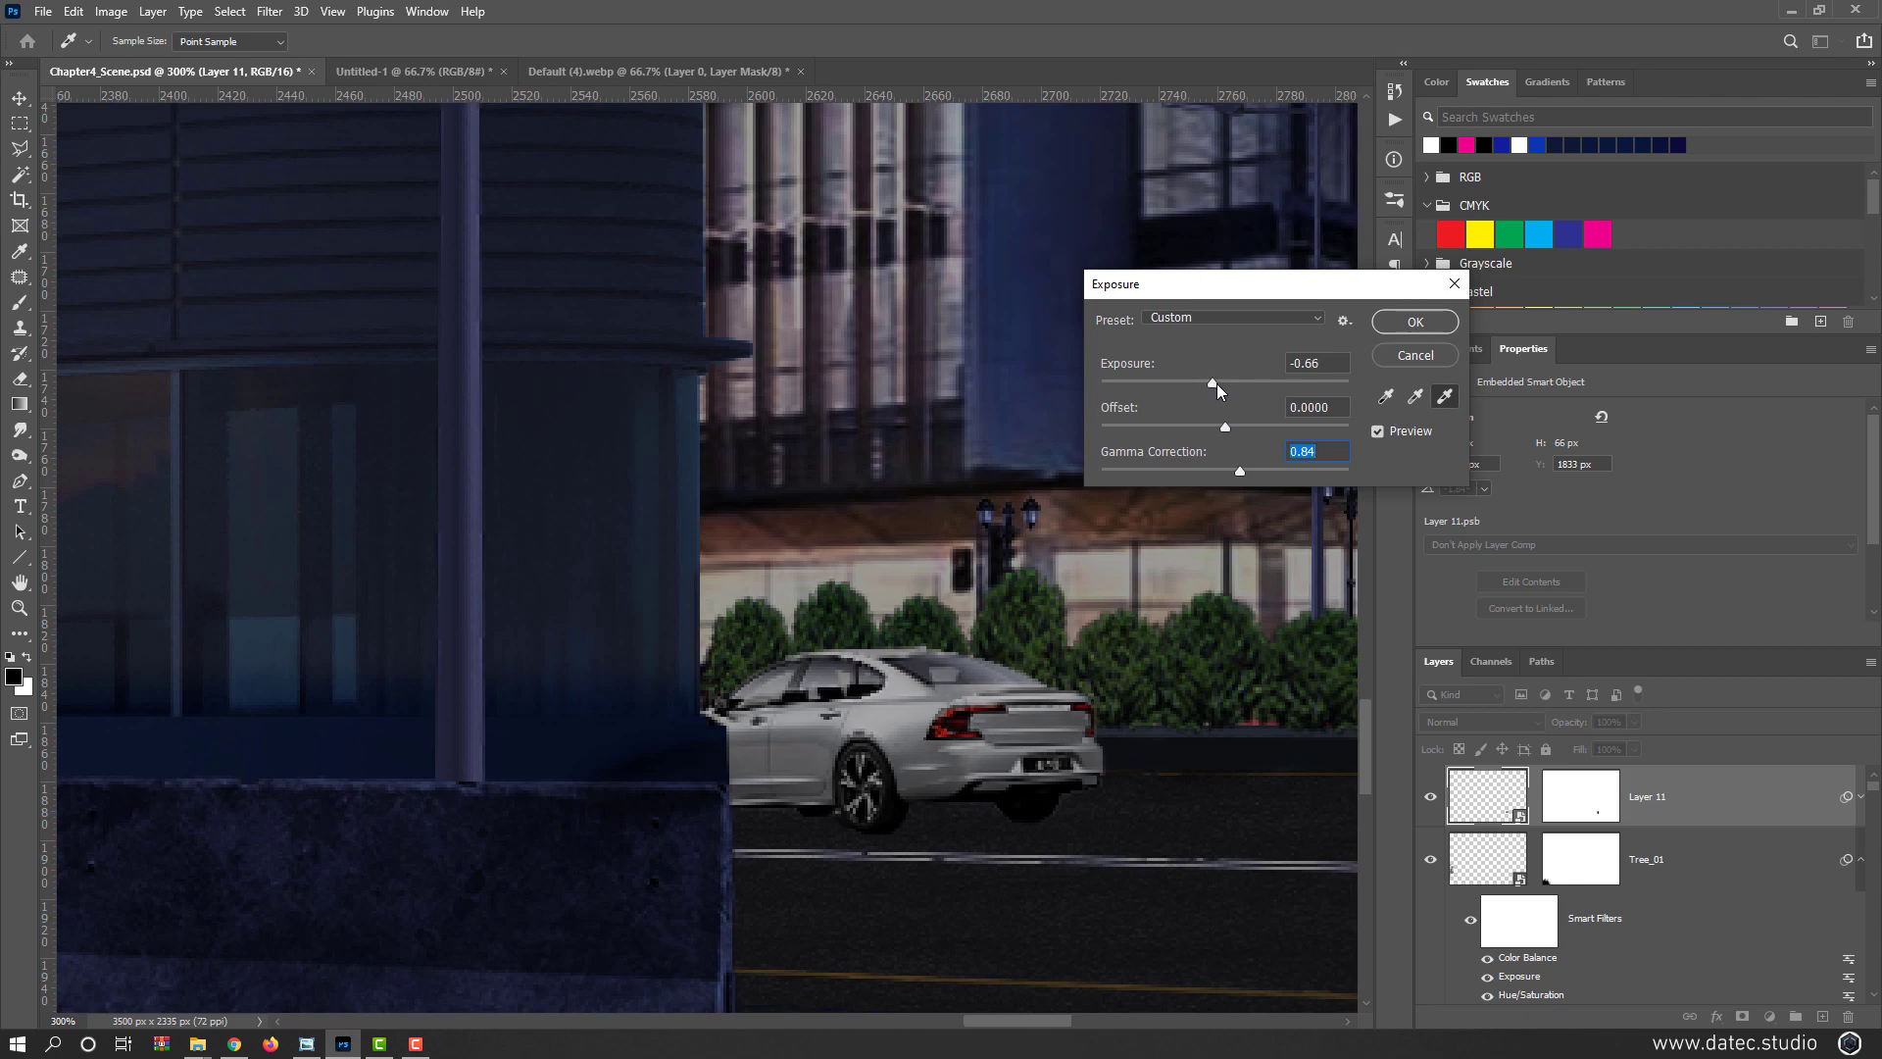
pyautogui.moveTo(1219, 384); pyautogui.dragTo(1217, 384)
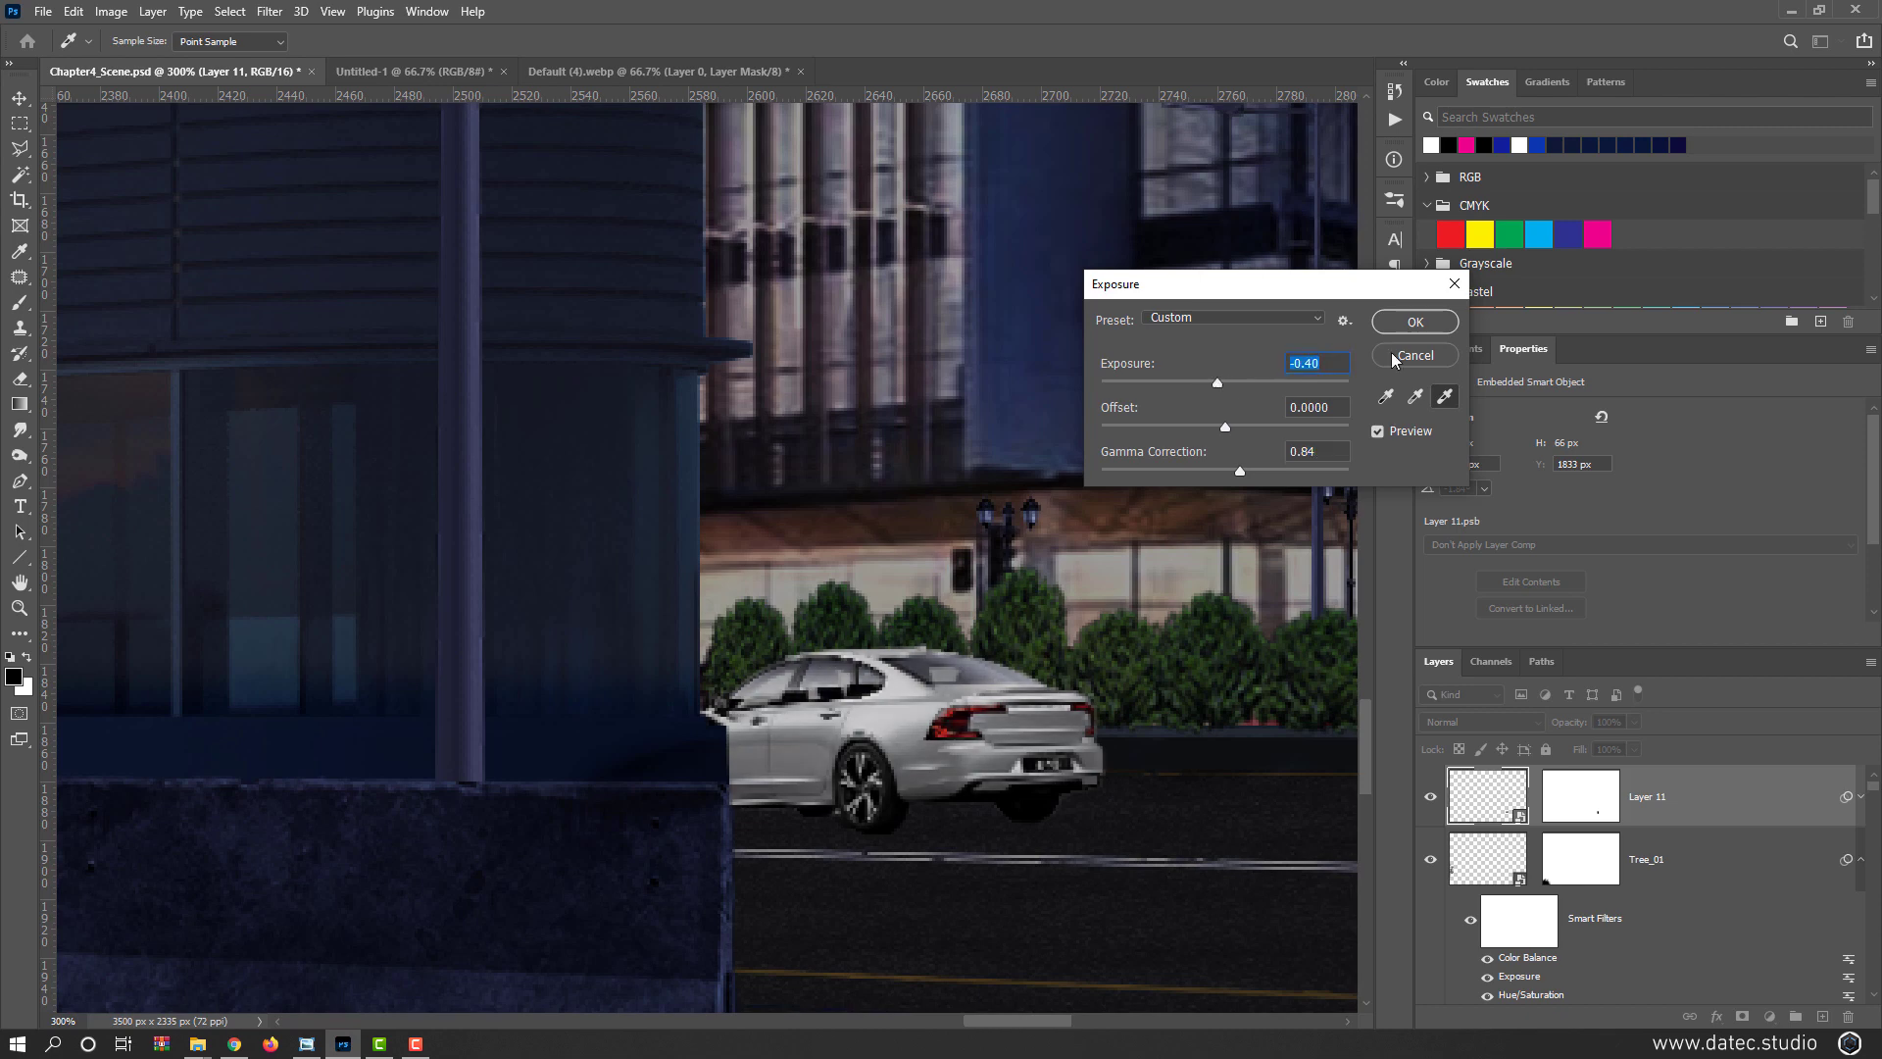
pyautogui.click(1416, 322)
pyautogui.press('v')
# Start a Color Balance adjustment on the car and shift its midtones toward blue by +10
pyautogui.scroll(-1, 946, 723)
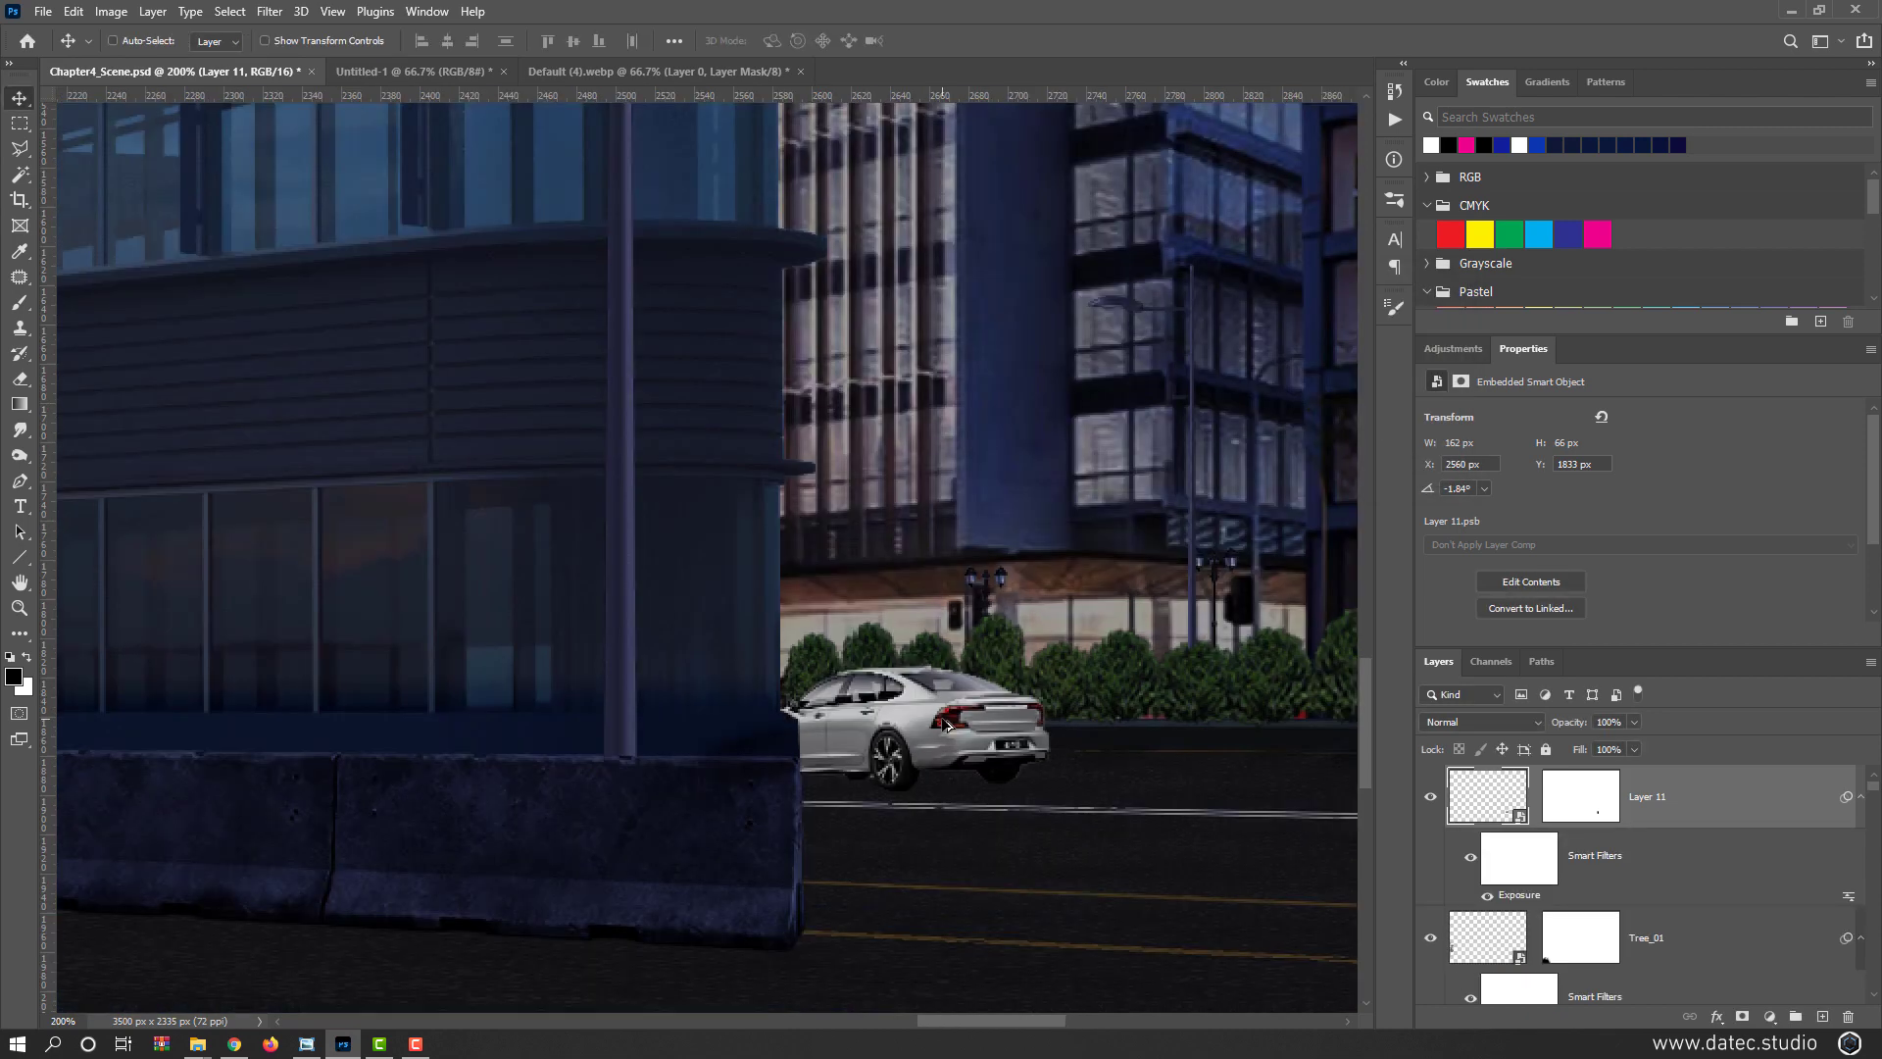
pyautogui.scroll(-3, 947, 724)
pyautogui.scroll(4, 948, 745)
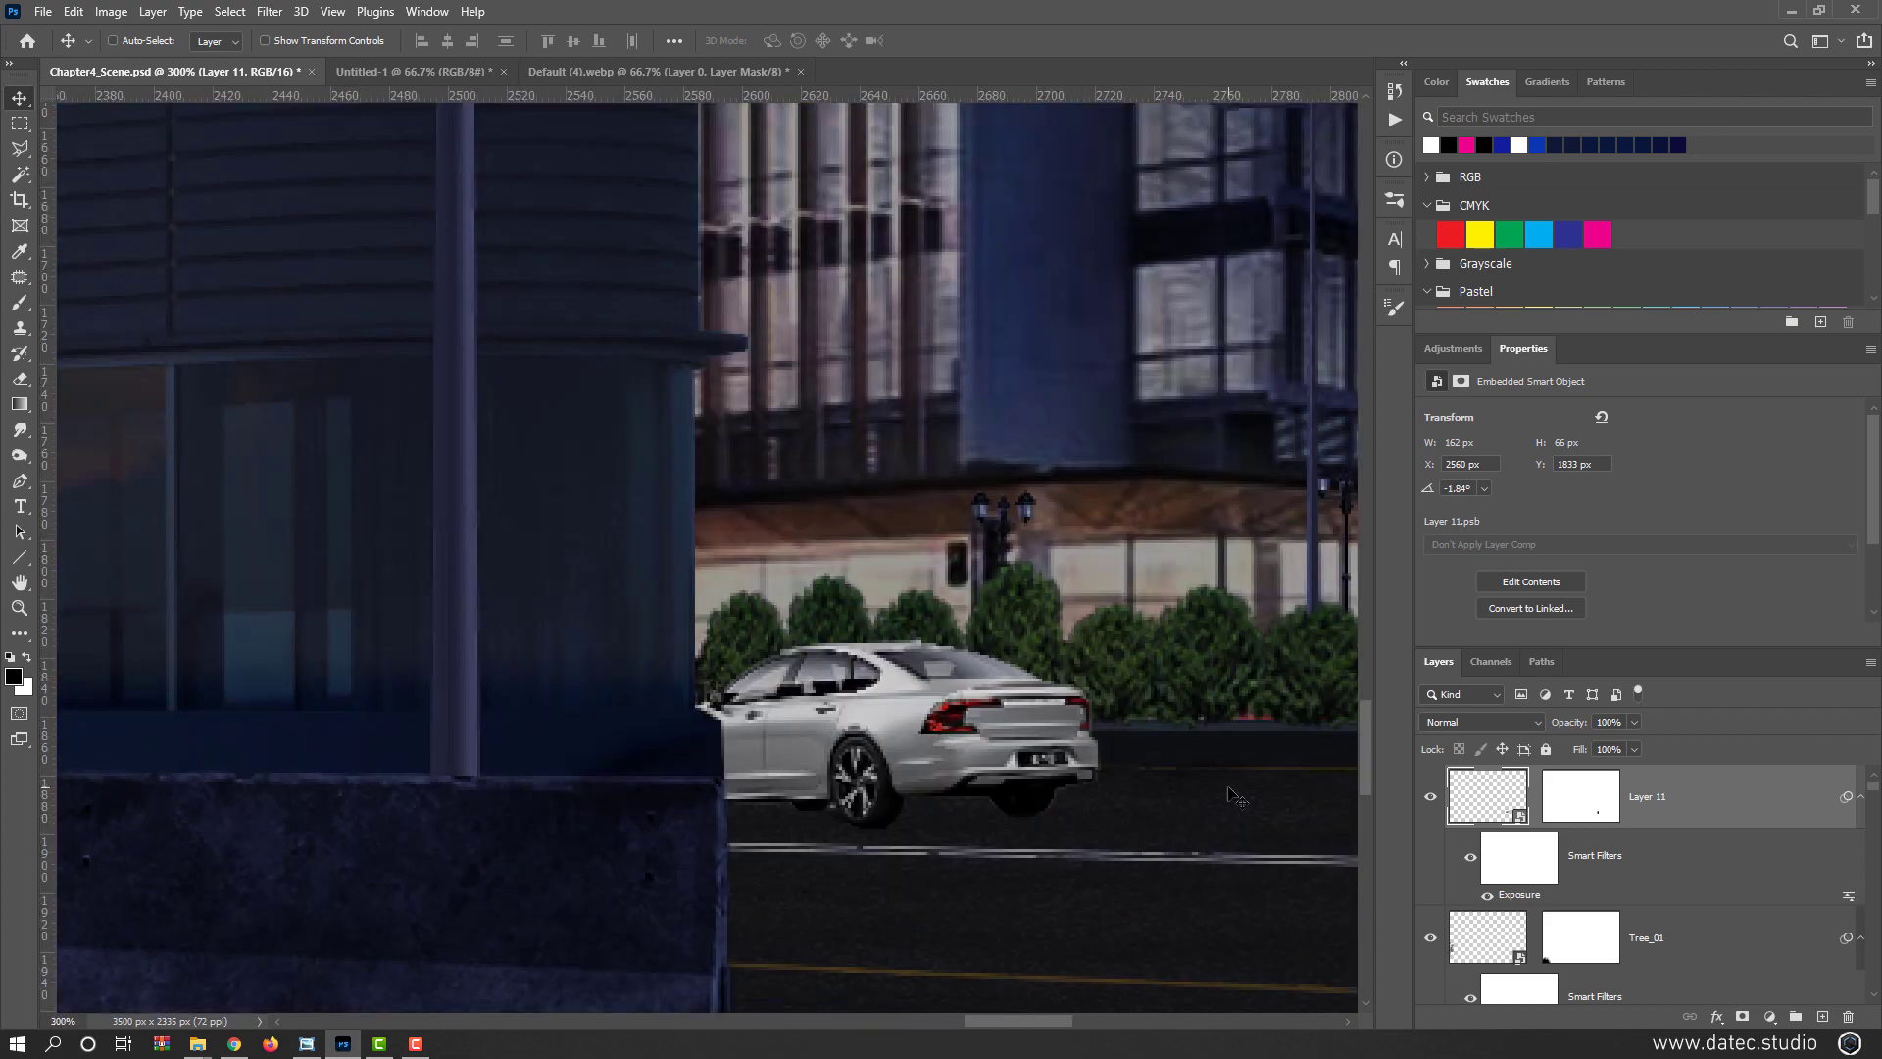
pyautogui.hotkey('ctrl', 'b')
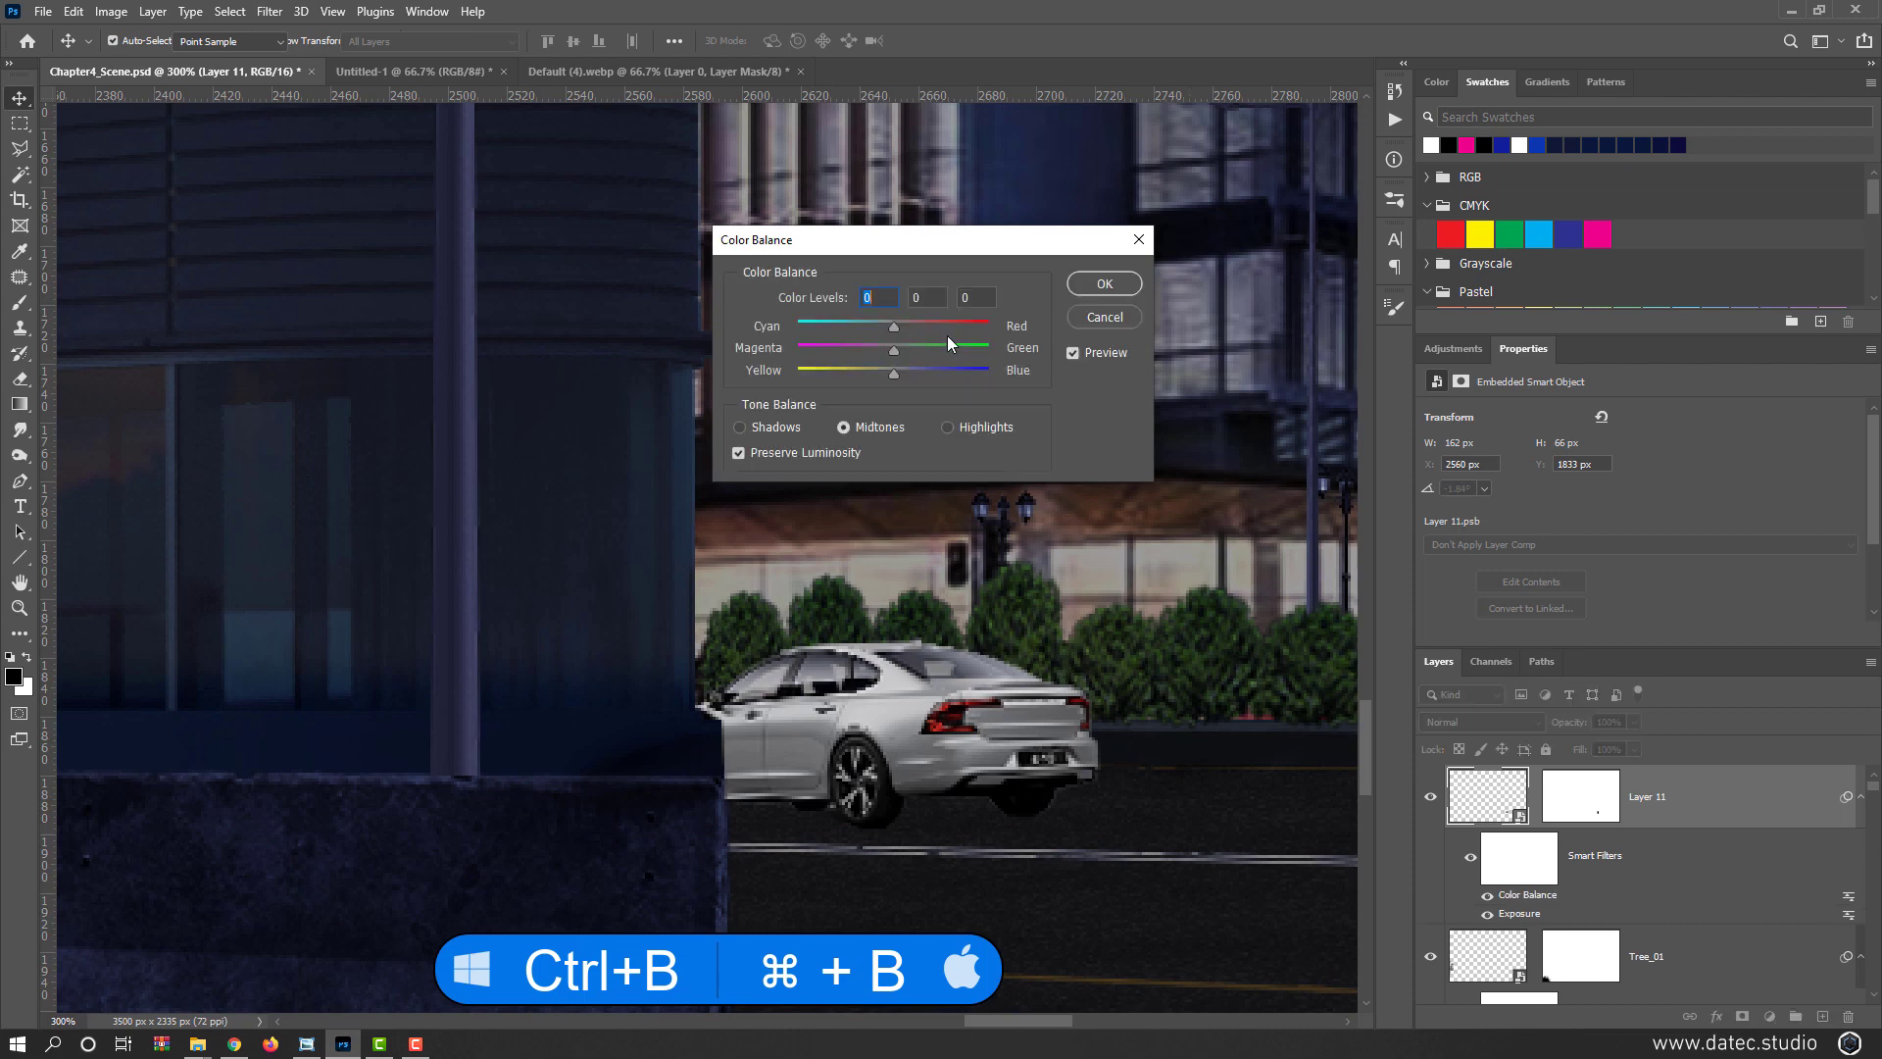
pyautogui.click(904, 370)
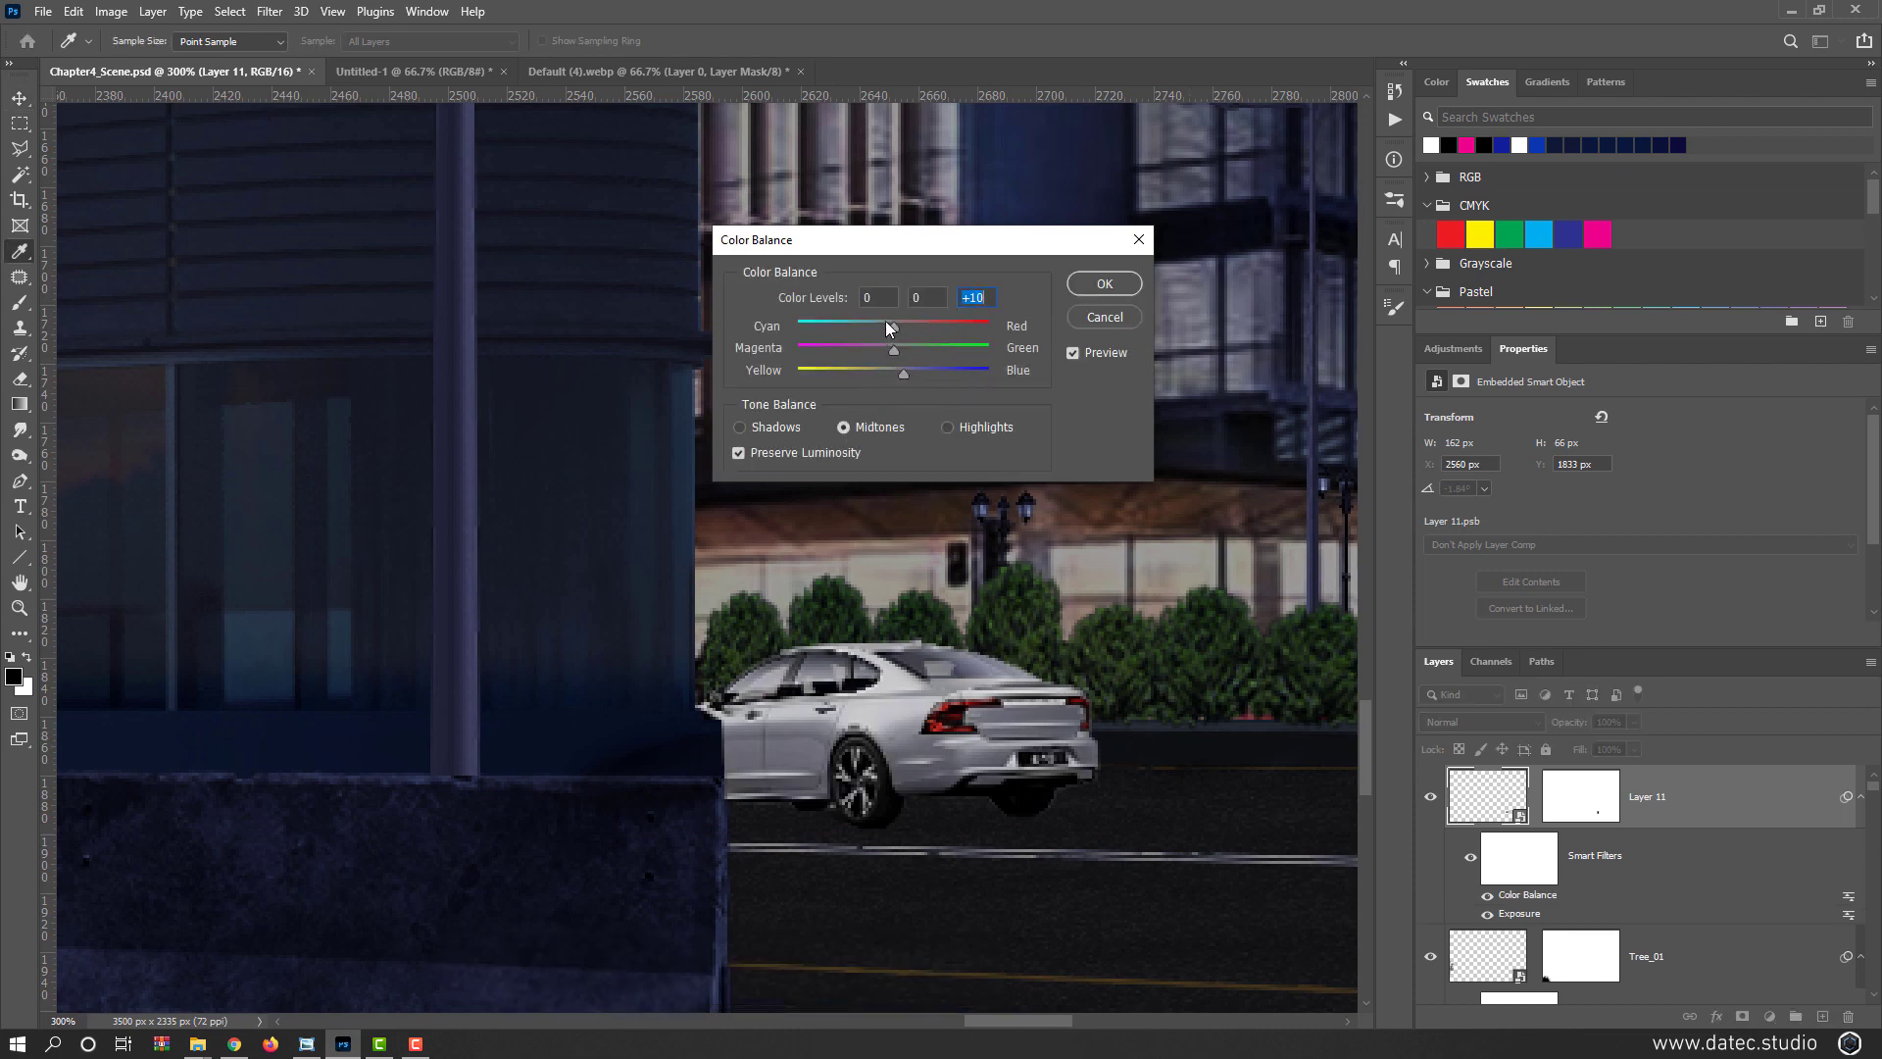
# Set the car's shadow color levels to -6 cyan/red, -5 magenta/green and +9 yellow/blue
pyautogui.click(776, 426)
pyautogui.click(907, 376)
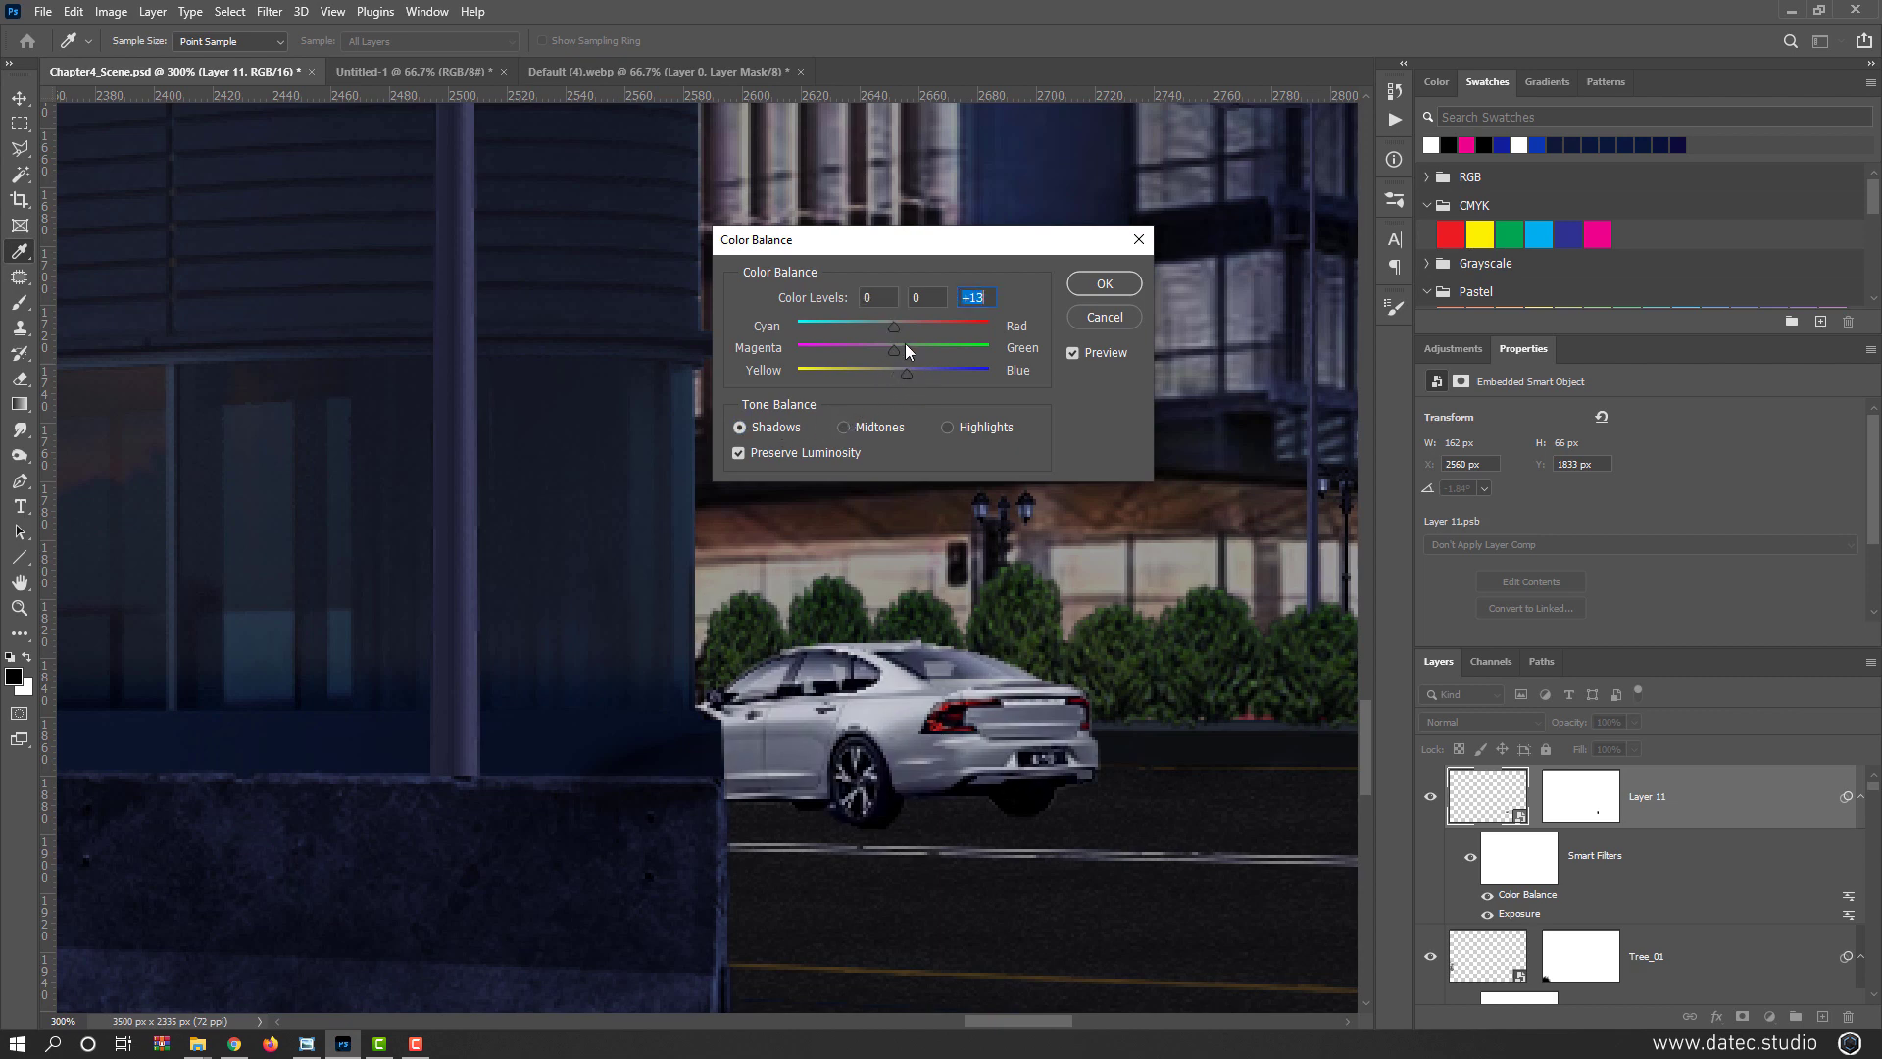
pyautogui.click(888, 324)
pyautogui.click(903, 372)
pyautogui.click(890, 349)
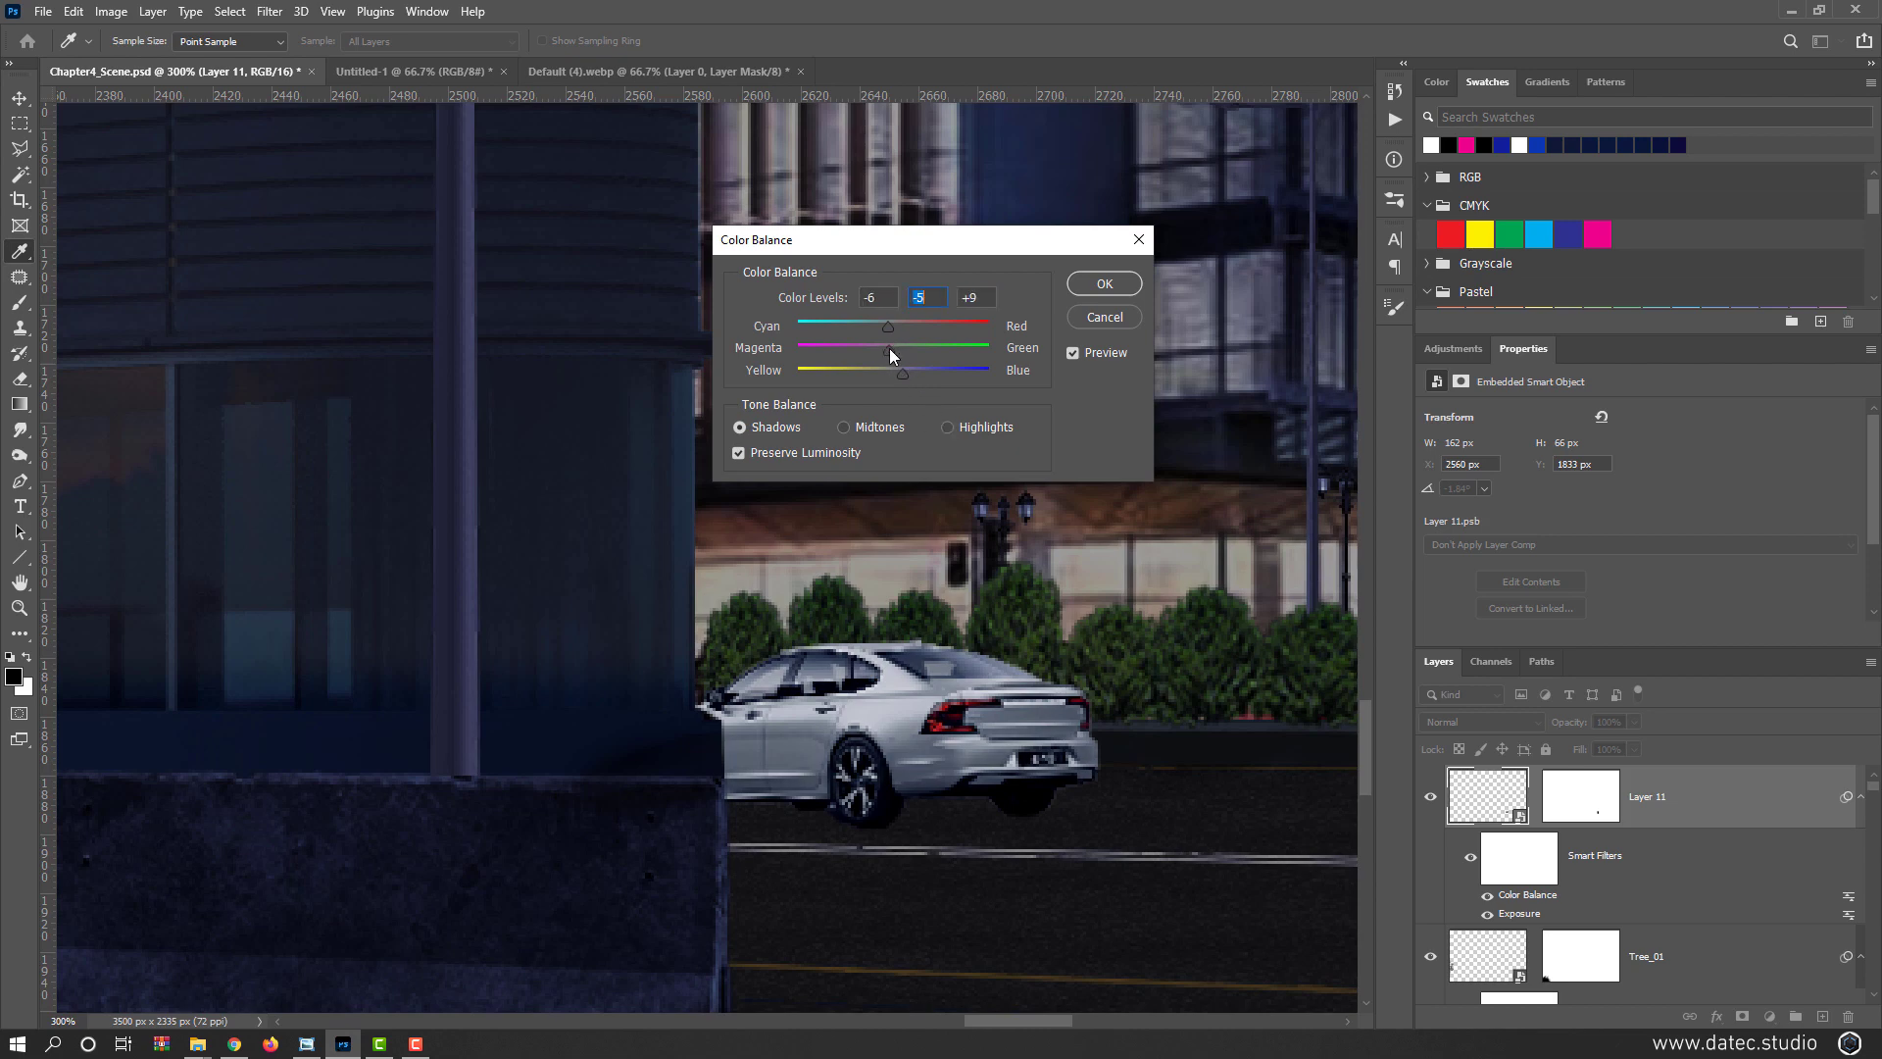
# Set the car's highlight color levels to -11, +6 and +6, compare with the preview off, and apply the Color Balance
pyautogui.click(963, 427)
pyautogui.moveTo(893, 350)
pyautogui.mouseDown()
pyautogui.moveTo(900, 369)
pyautogui.moveTo(884, 323)
pyautogui.mouseUp()
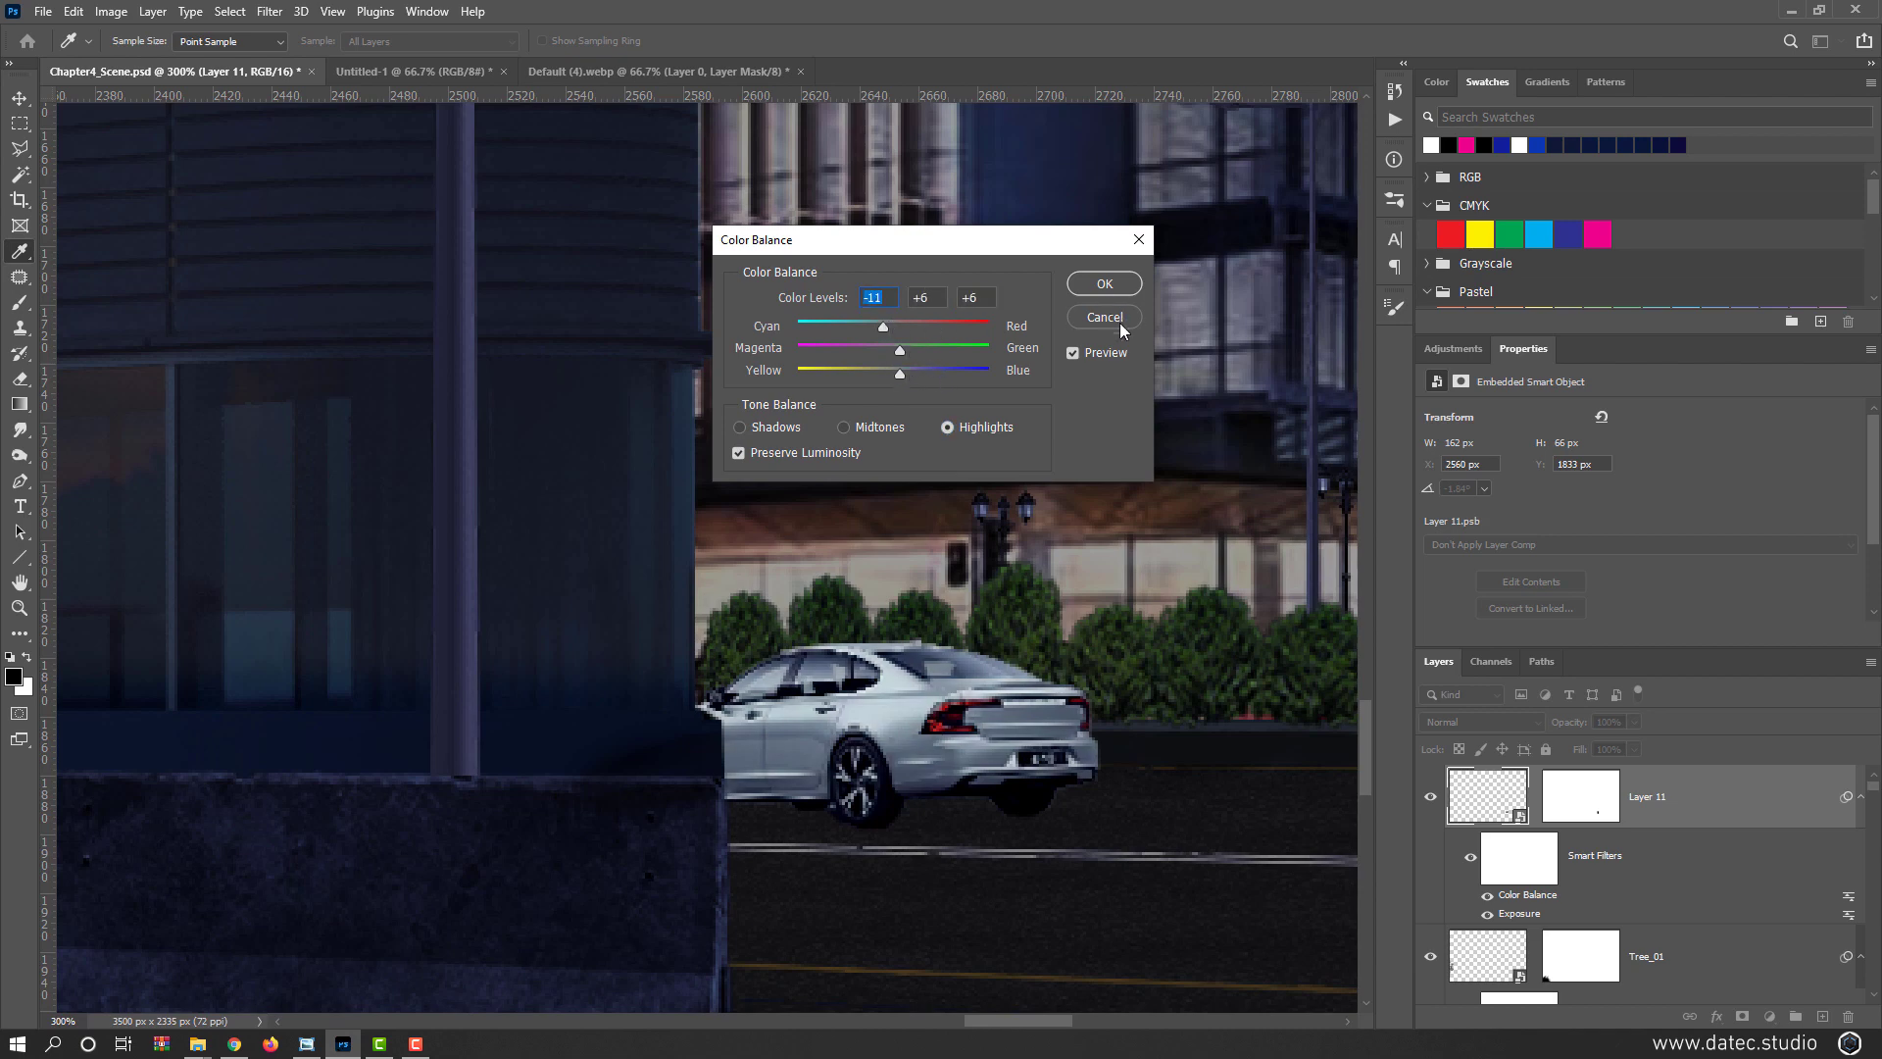
pyautogui.click(1091, 351)
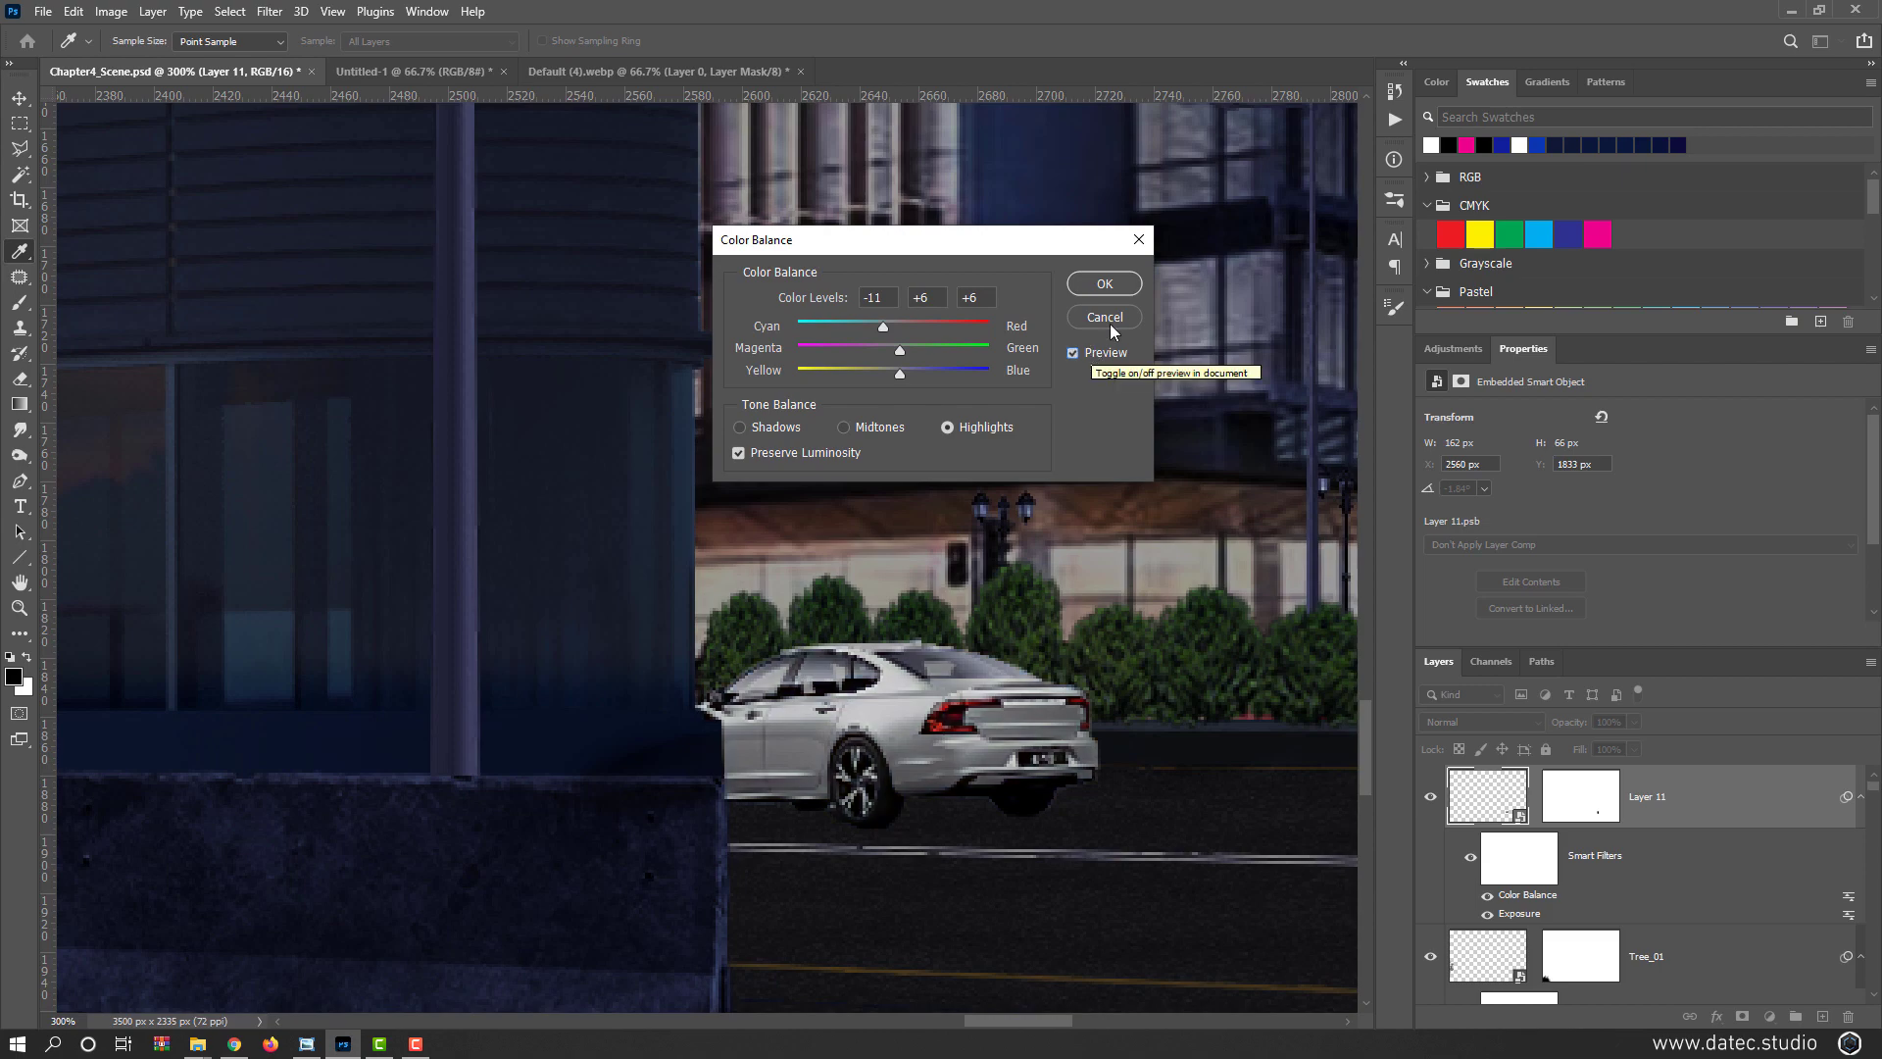
pyautogui.click(1105, 284)
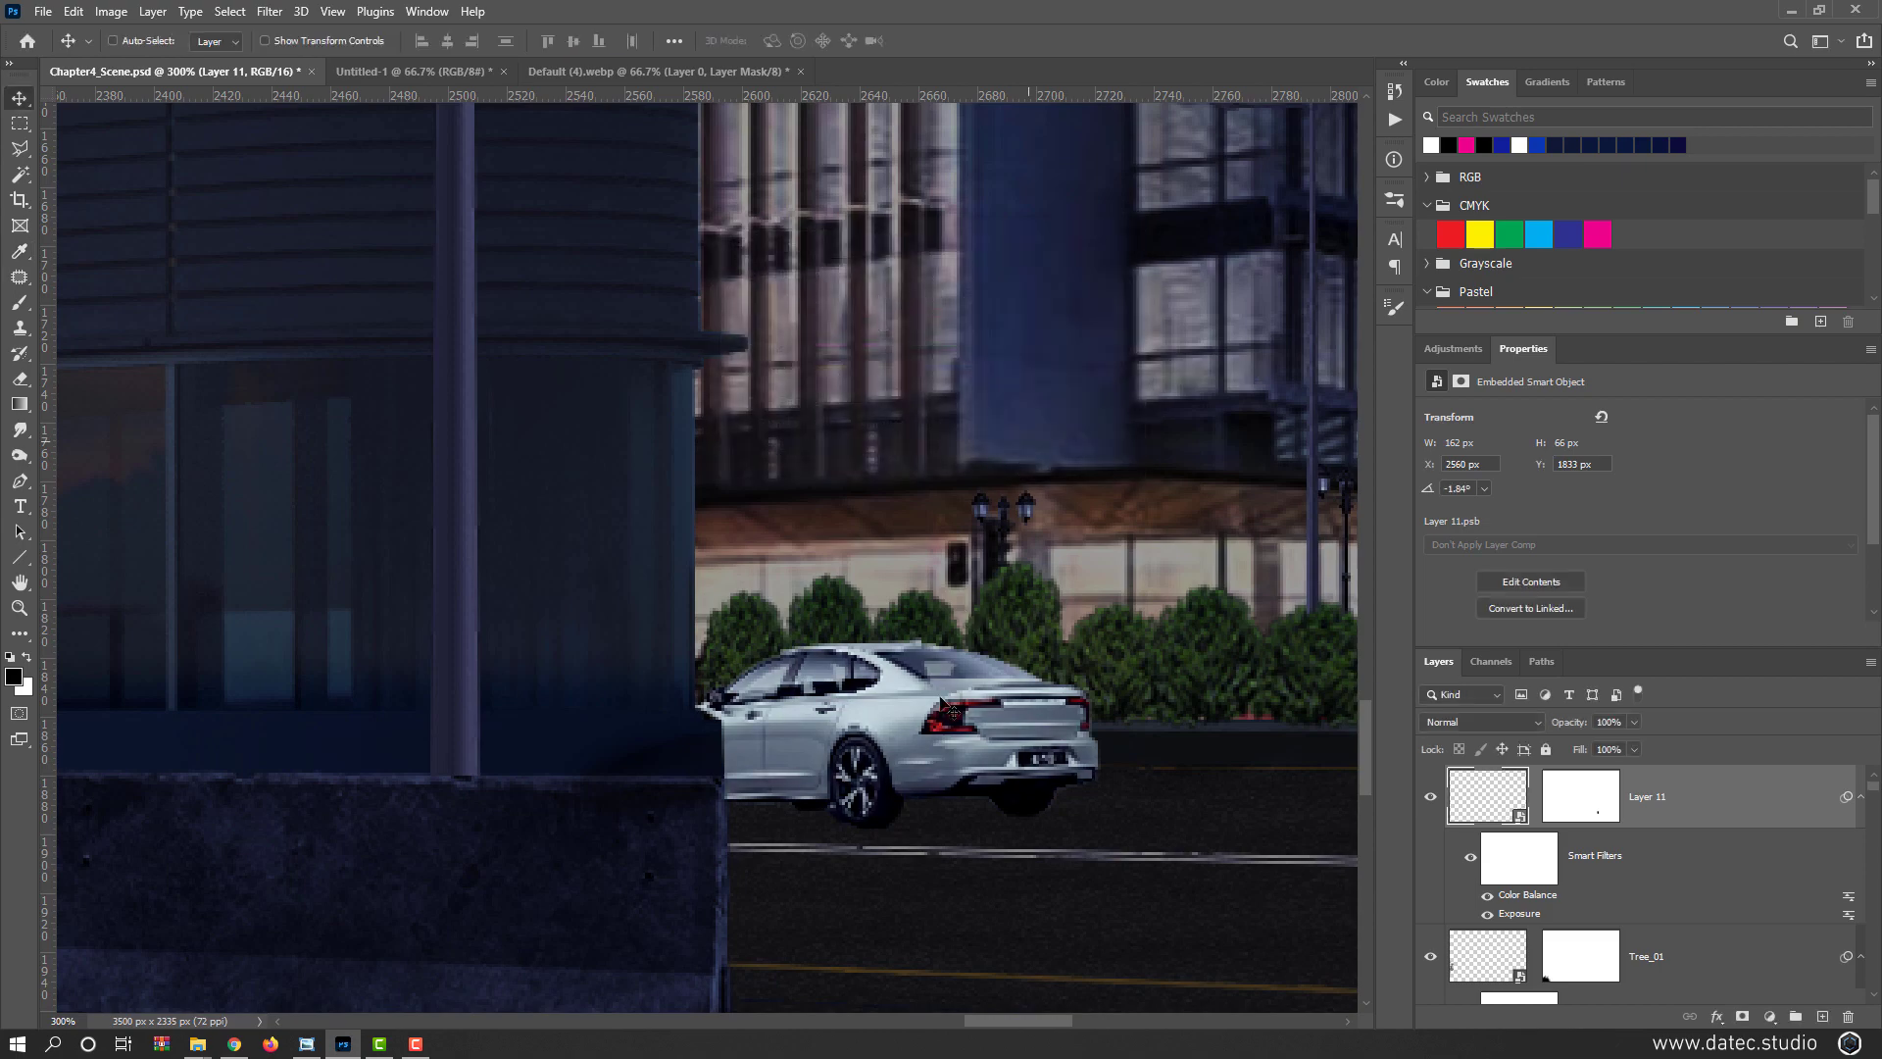
pyautogui.press('v')
pyautogui.hotkey('ctrl', '-')
pyautogui.hotkey('ctrl', '-')
pyautogui.hotkey('ctrl', '-')
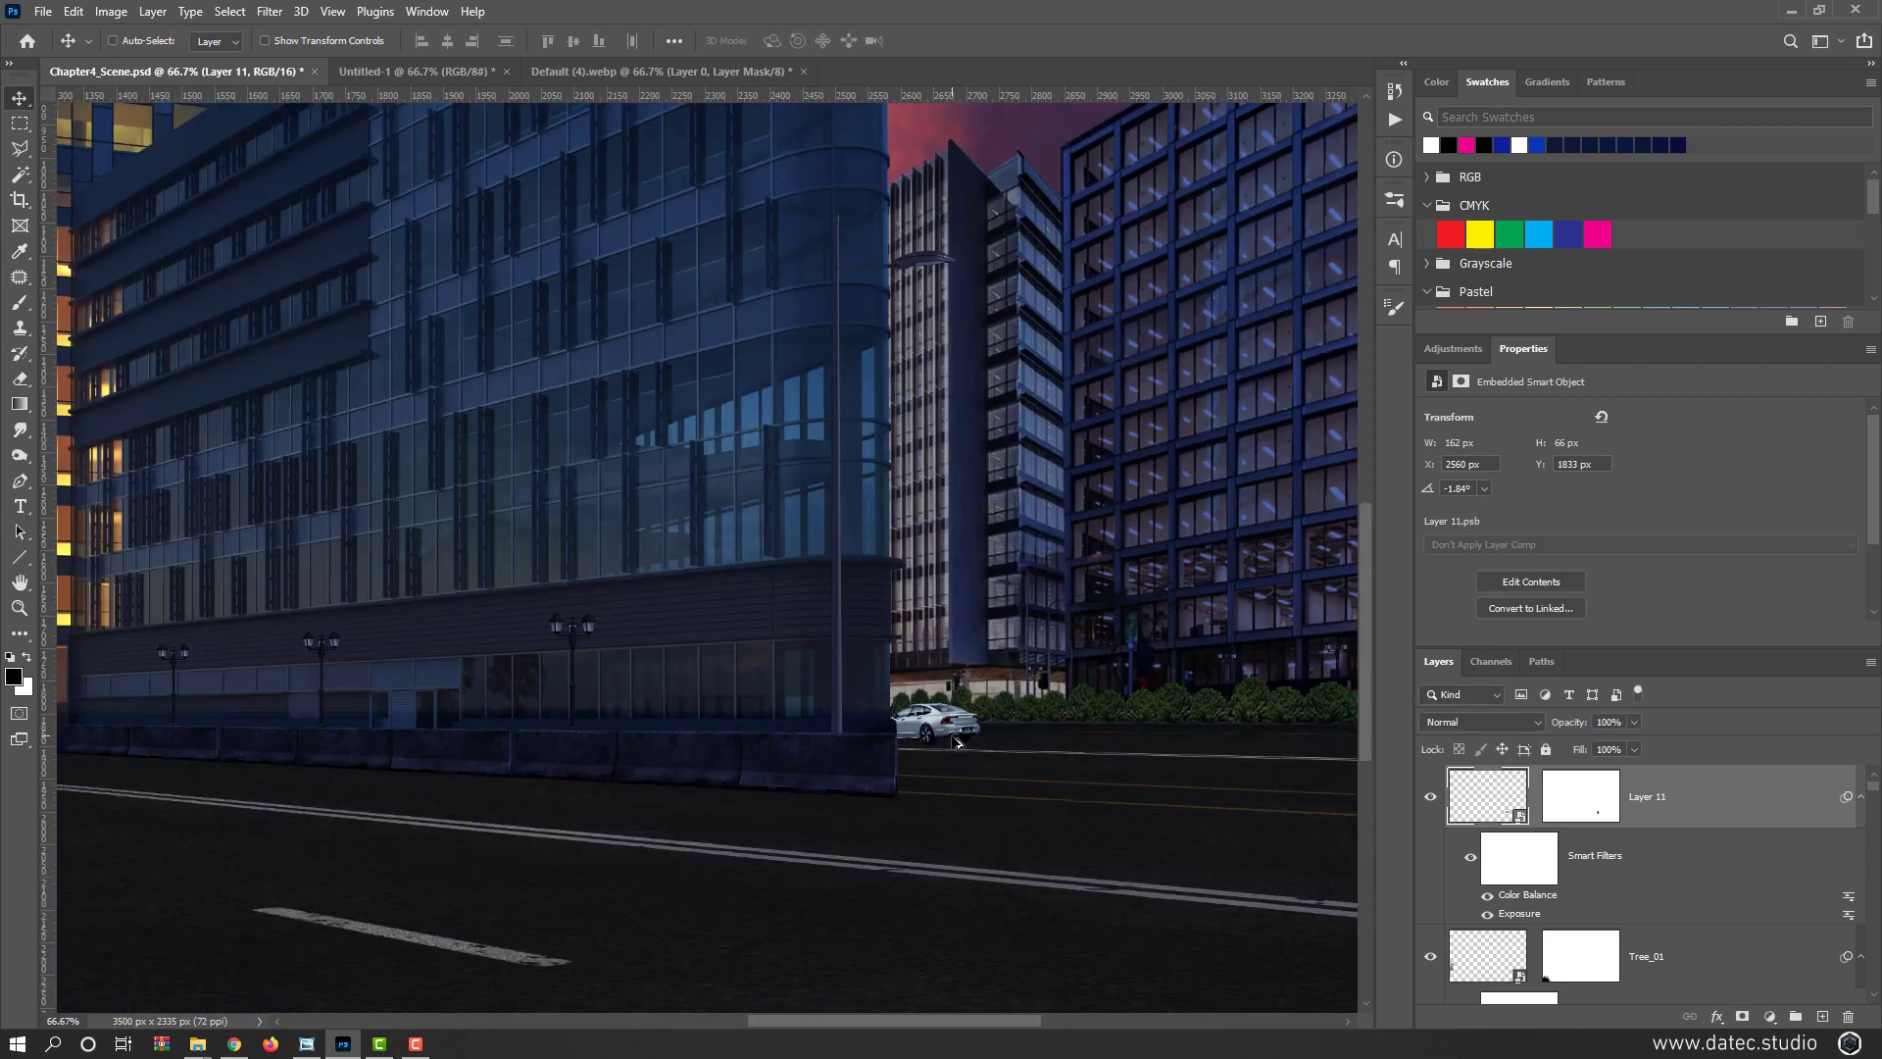
pyautogui.scroll(5, 959, 758)
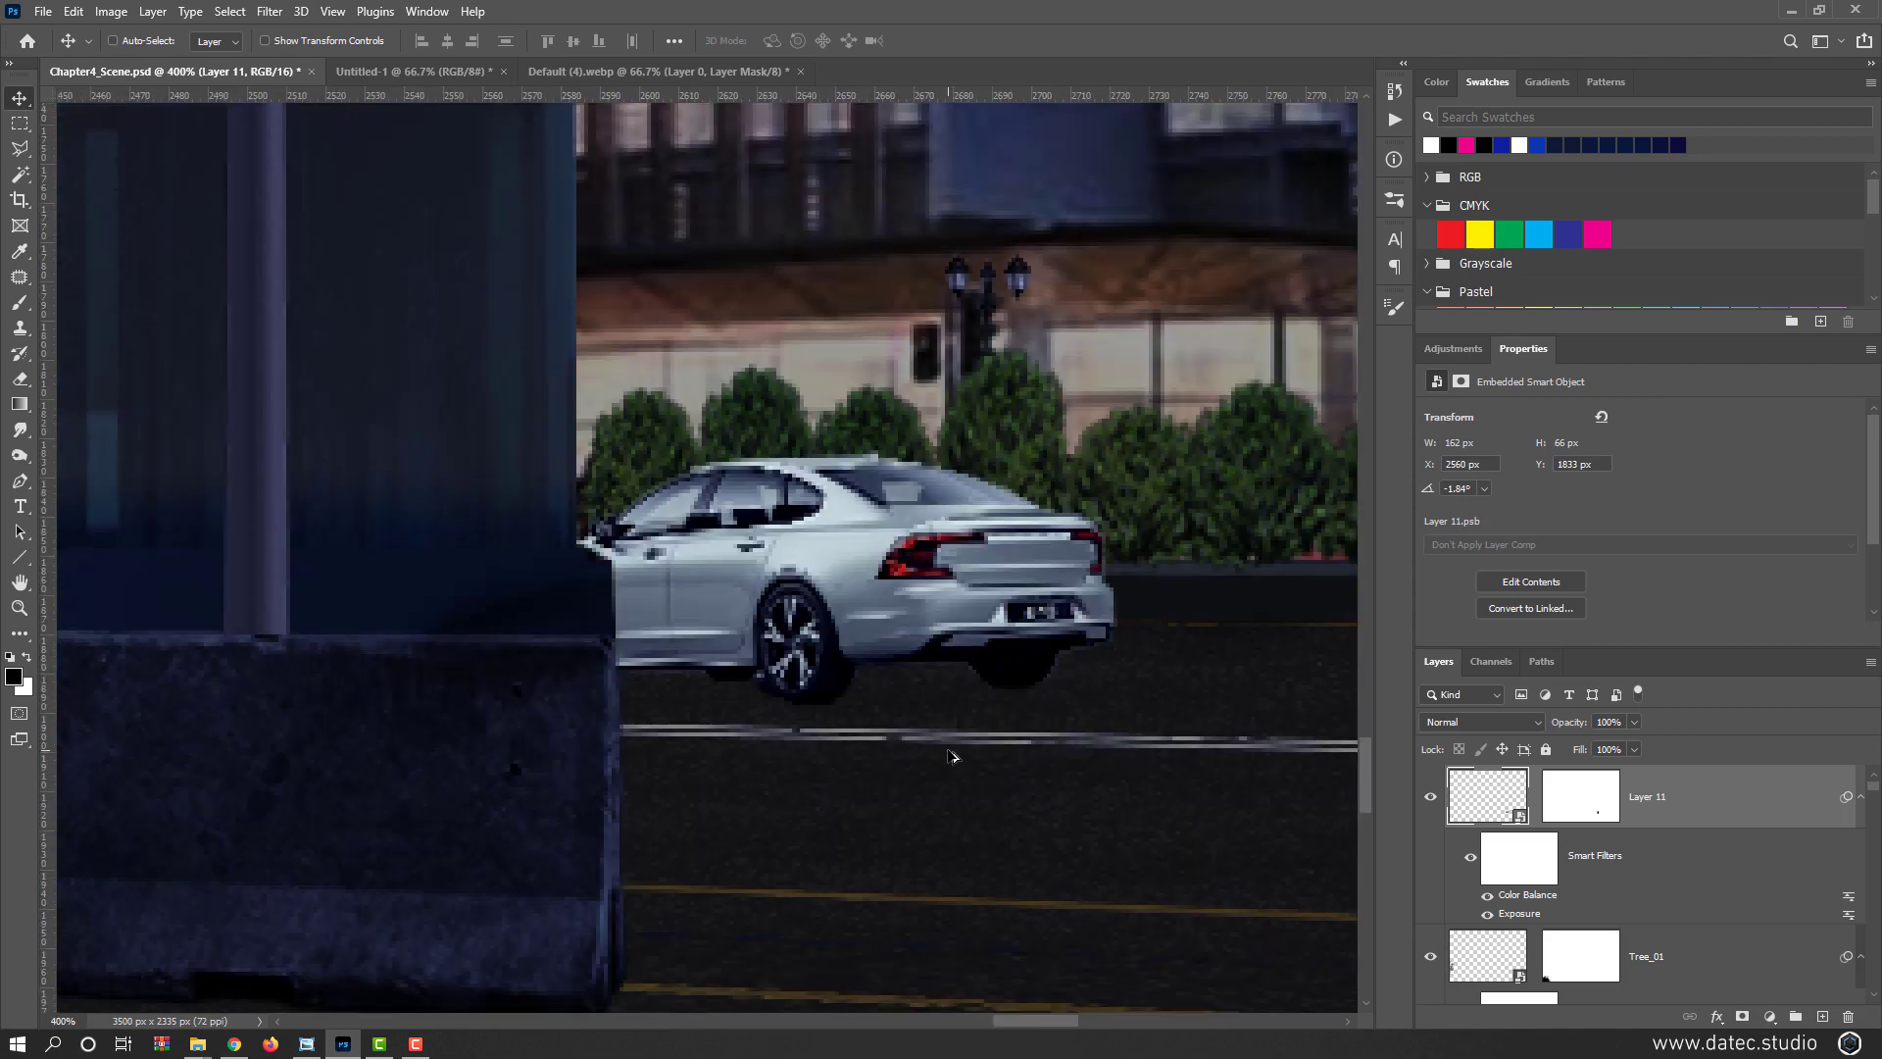
# Duplicate the car's Layer 11 with its mask and smart filters, and rasterize the original Layer 11 beneath the copy
pyautogui.moveTo(1517, 810); pyautogui.dragTo(1829, 1015)
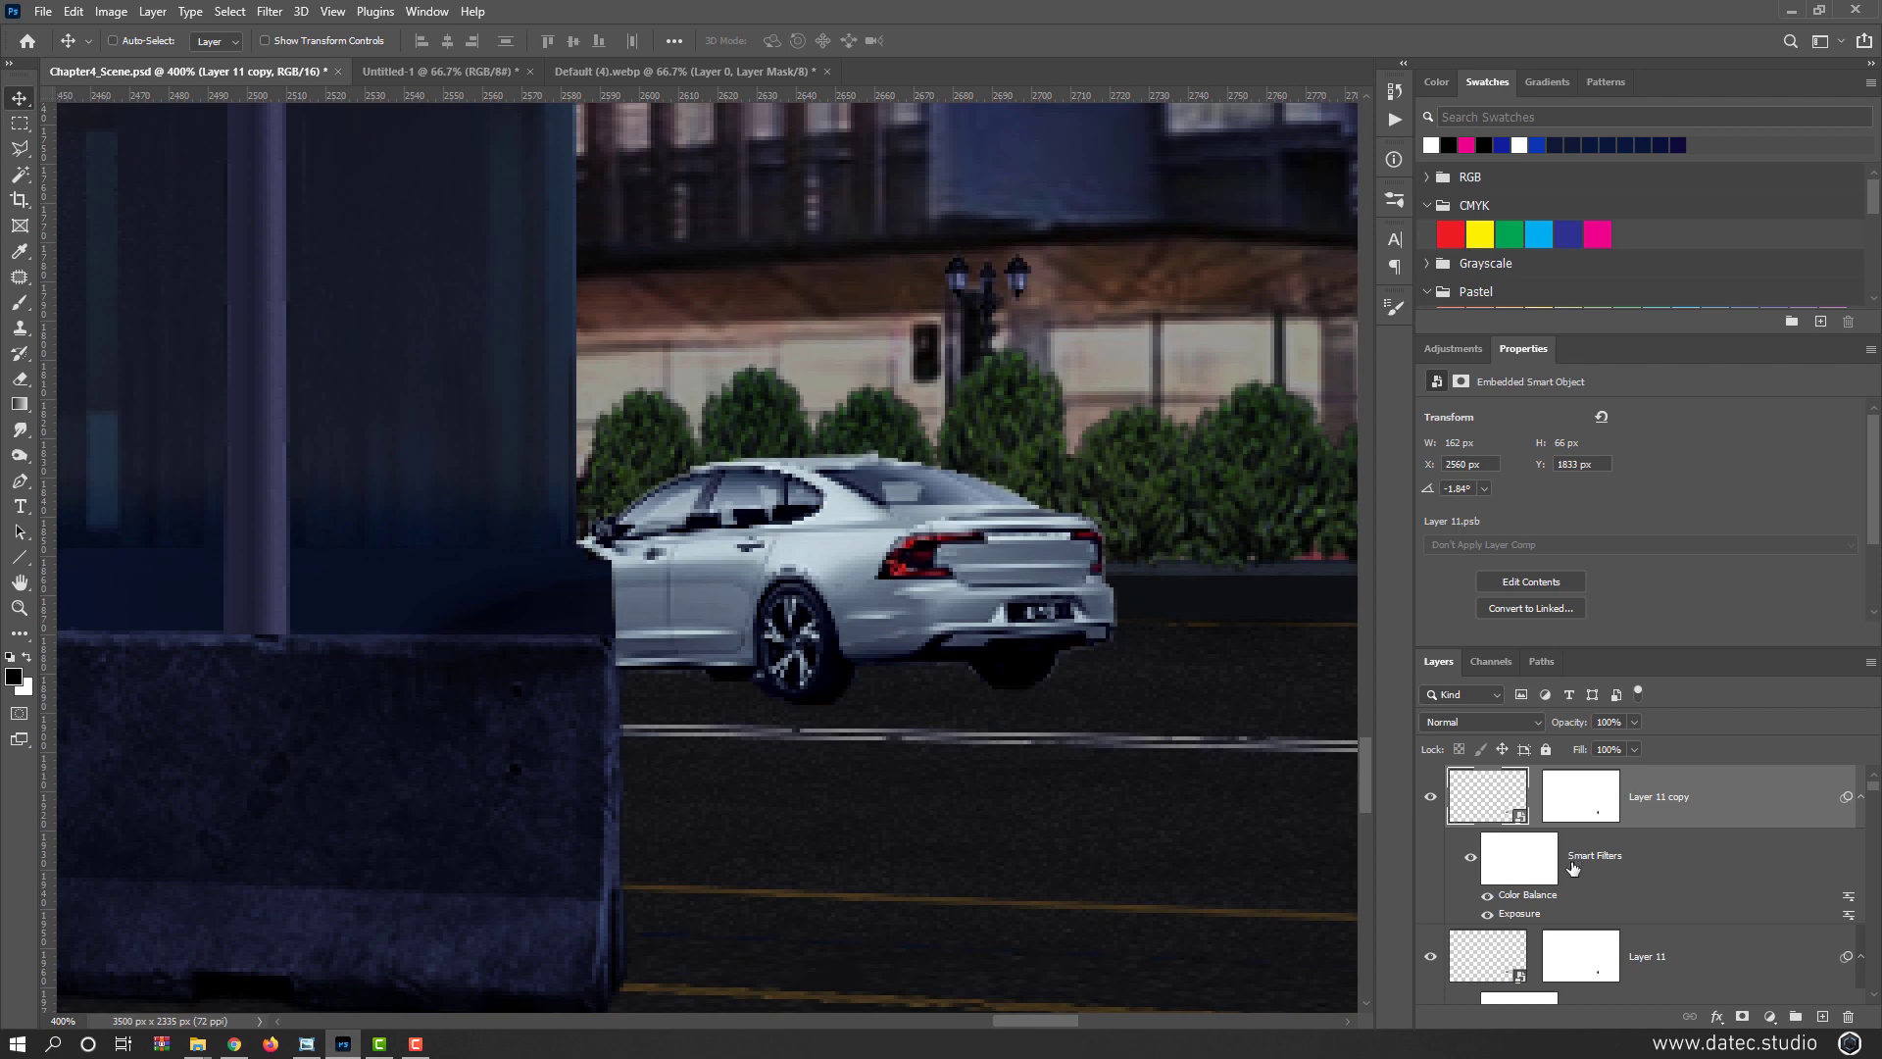
pyautogui.scroll(-1, 1517, 915)
pyautogui.scroll(1, 1510, 881)
pyautogui.click(1485, 945)
pyautogui.rightClick(1693, 899)
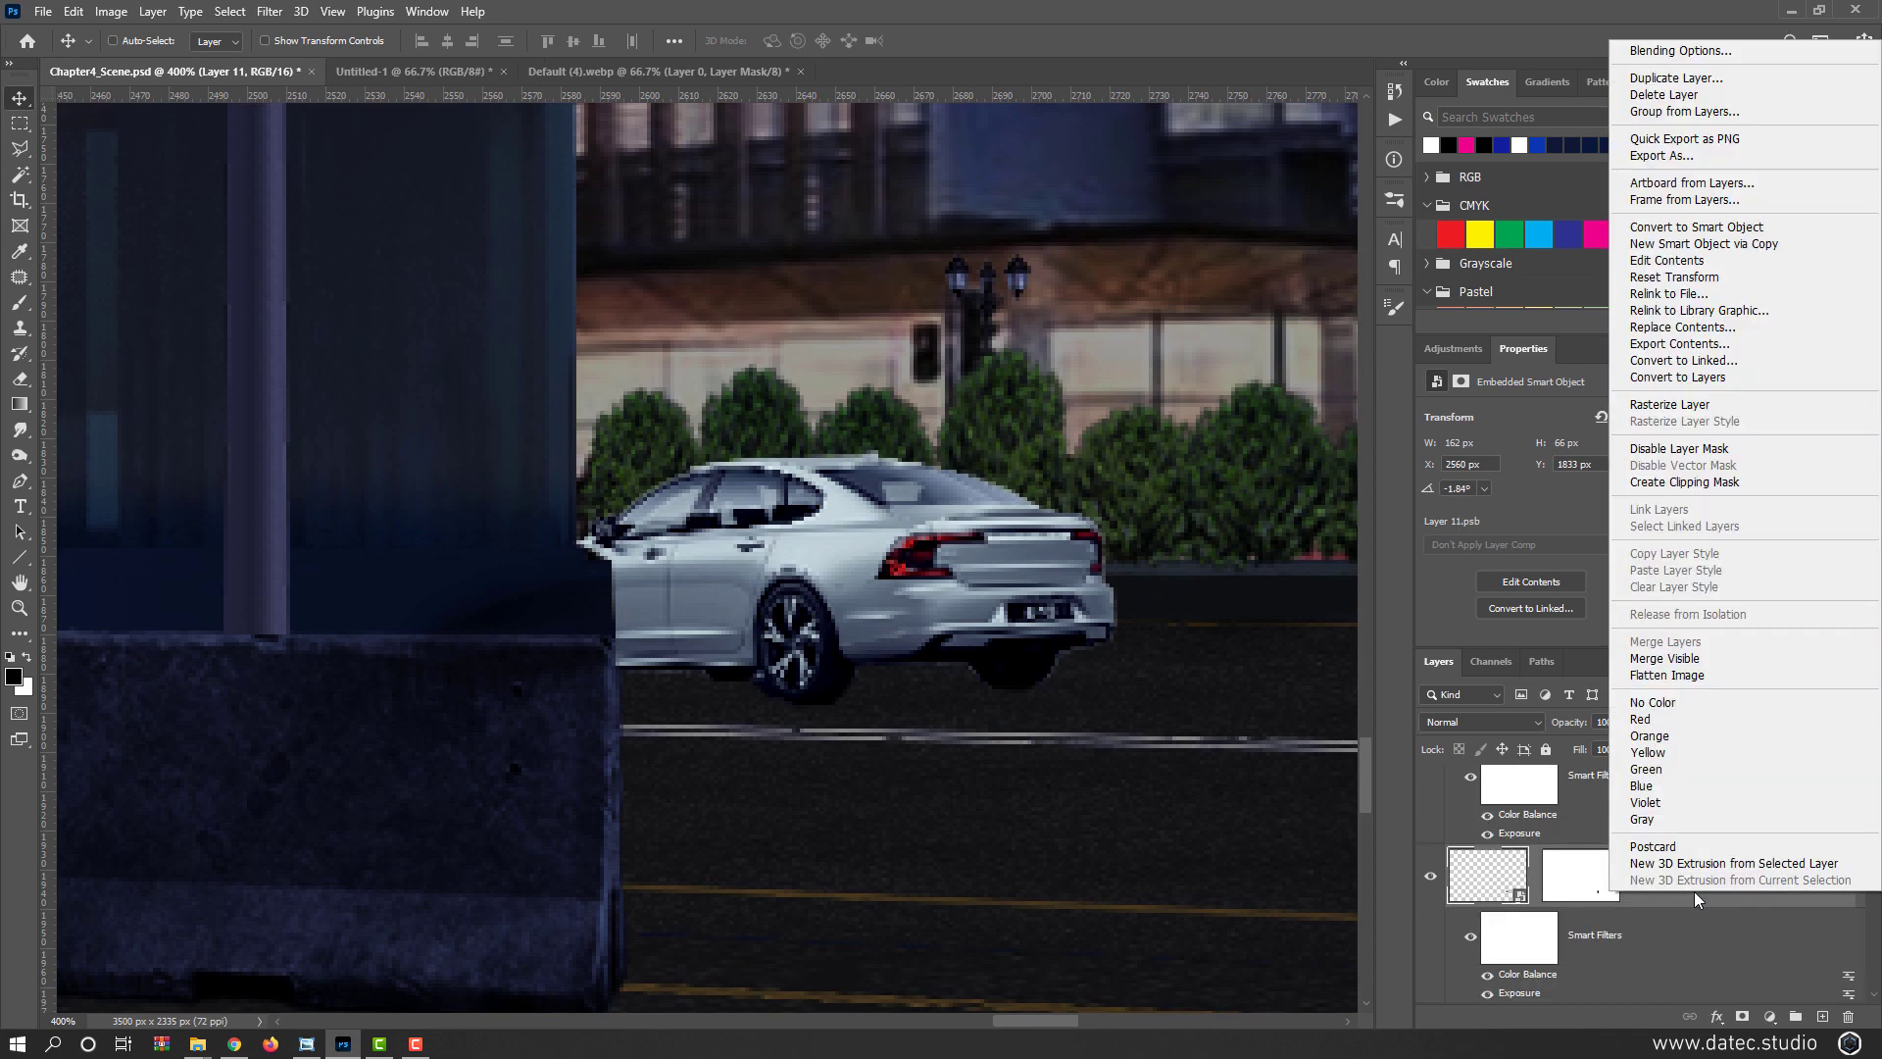
pyautogui.click(1702, 408)
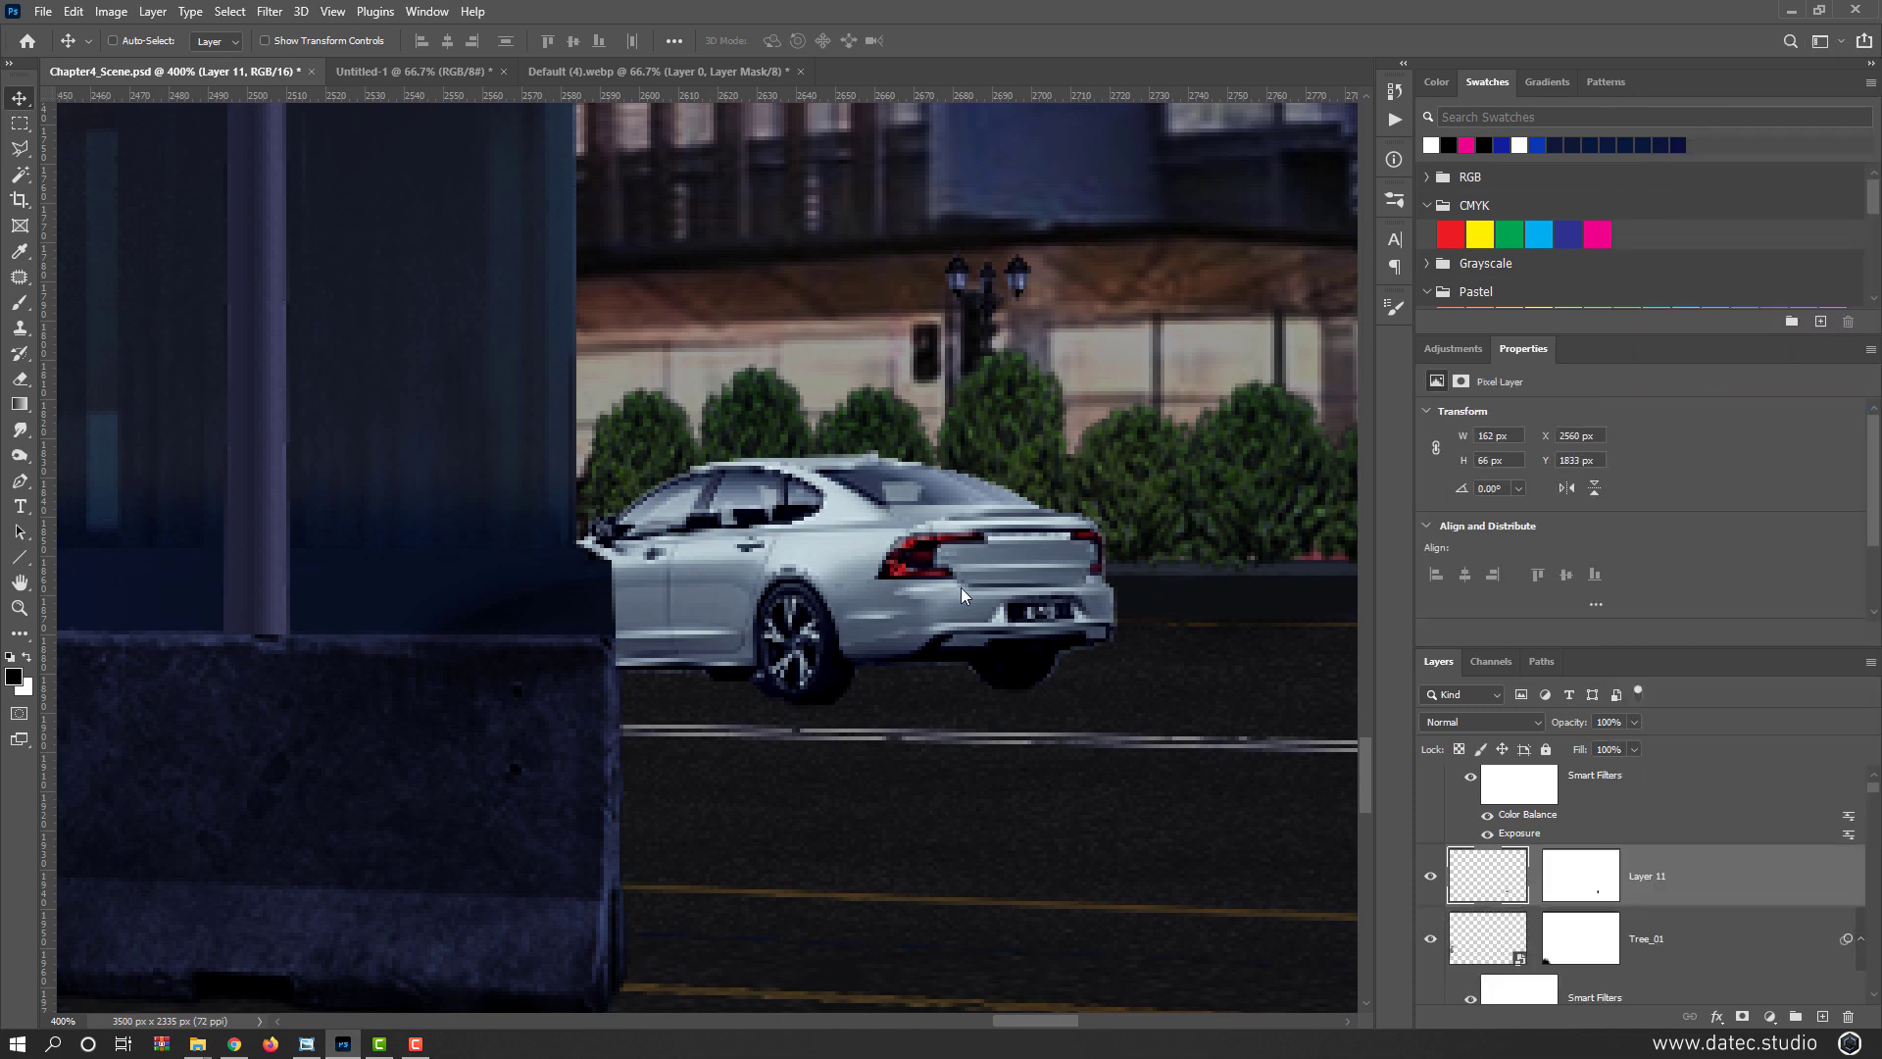
# Flip the rasterized car on Layer 11 vertically with Free Transform and move it down below the upright car
pyautogui.hotkey('ctrl', 't')
pyautogui.rightClick(872, 580)
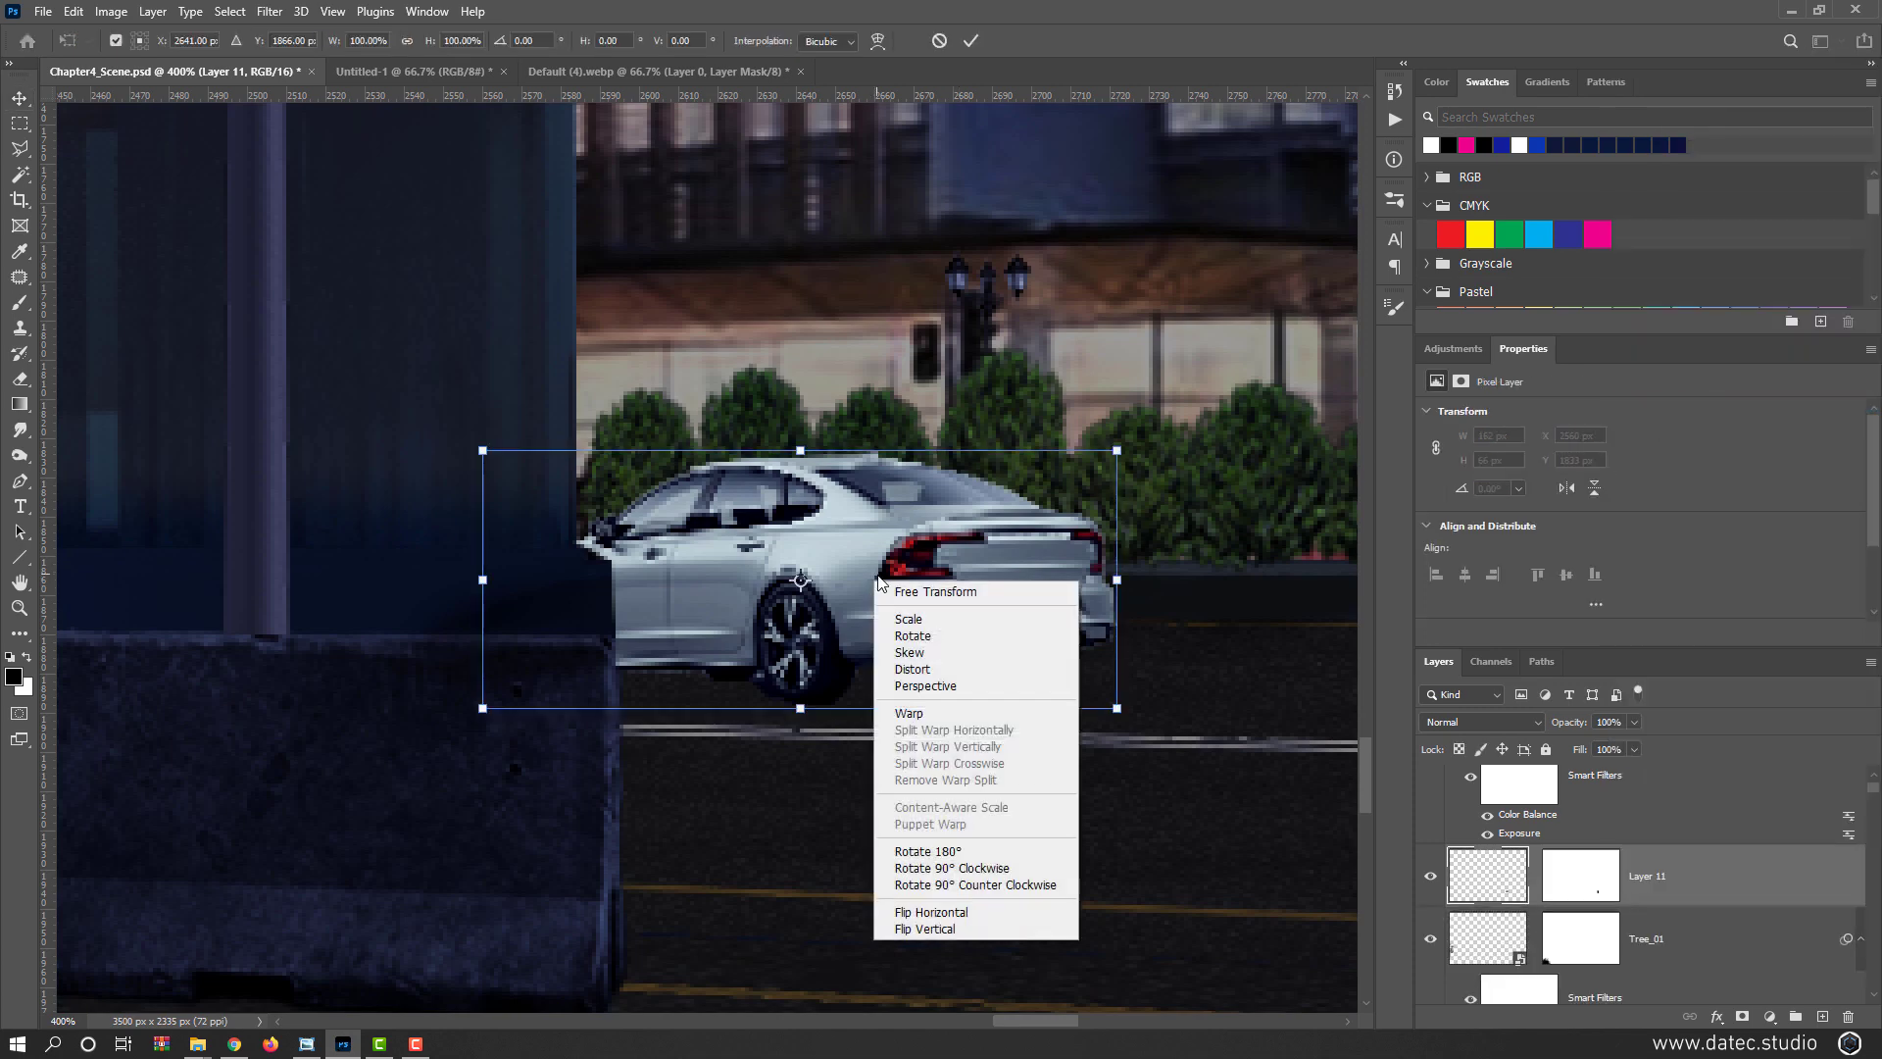
pyautogui.click(956, 929)
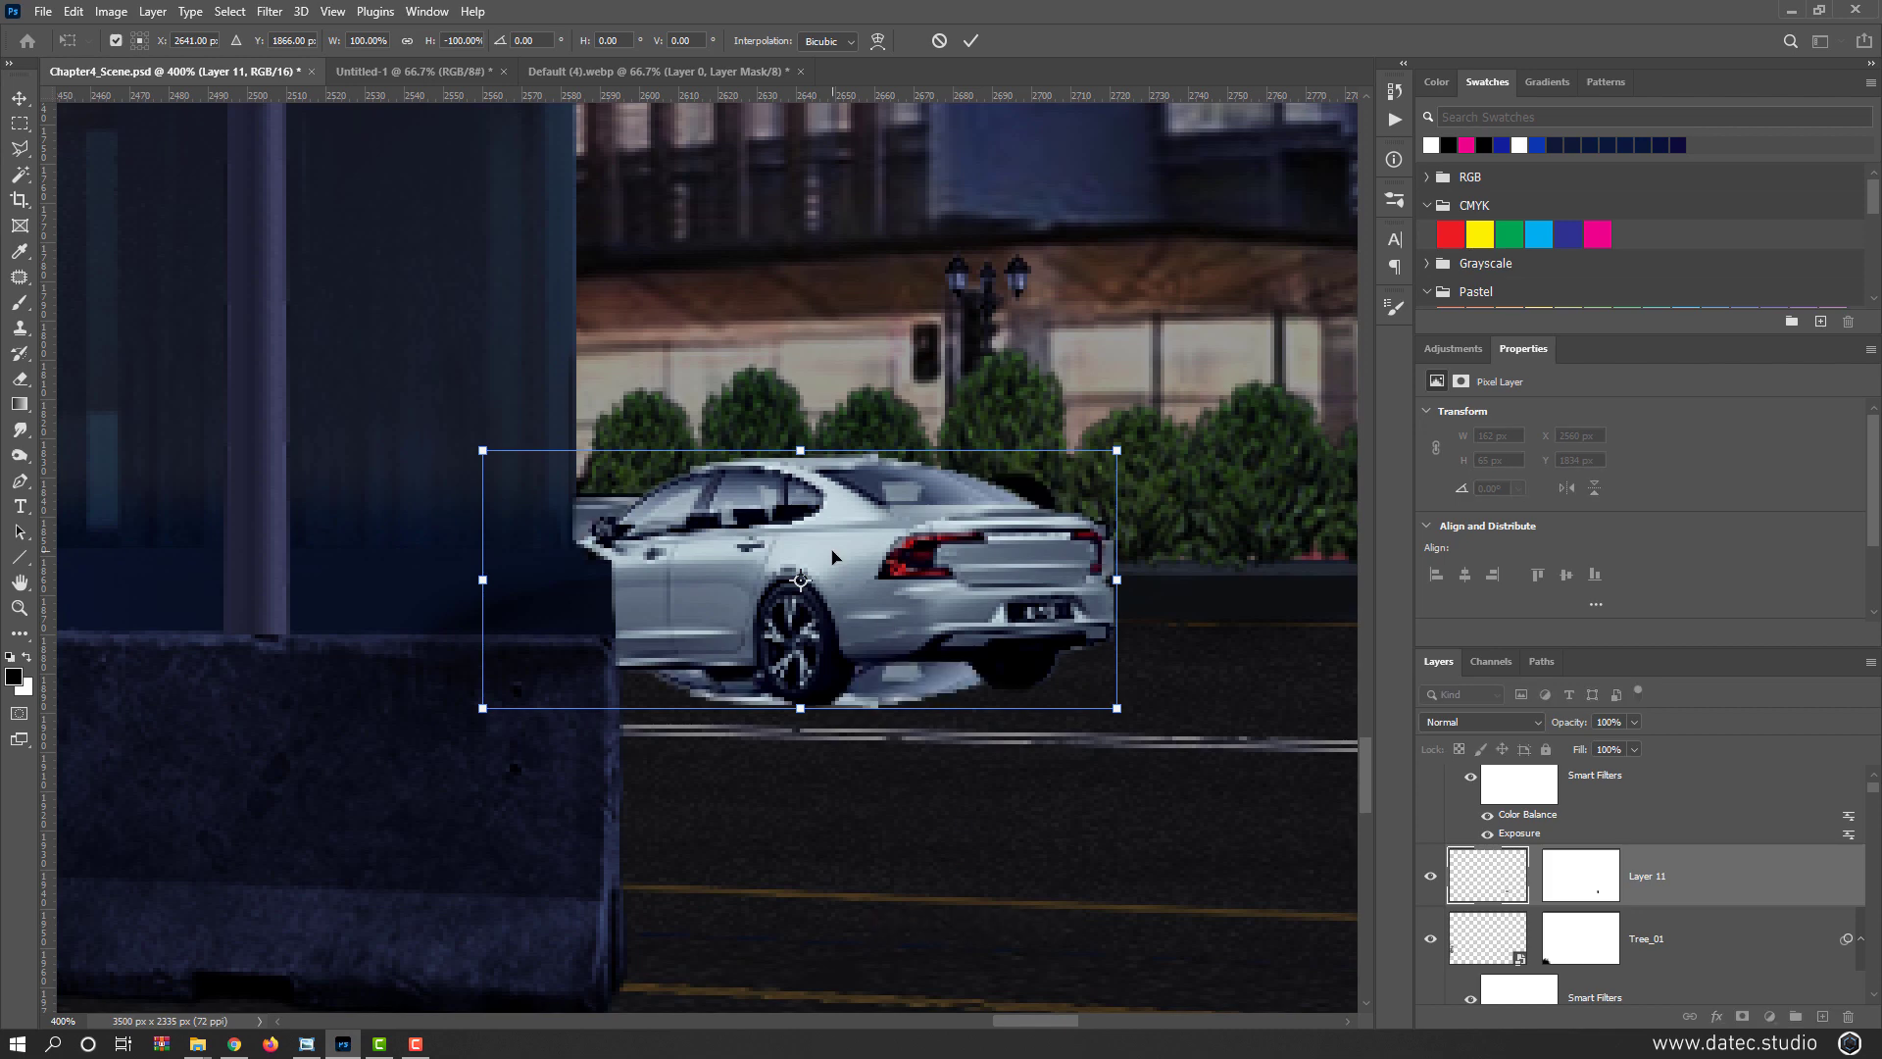
pyautogui.moveTo(855, 572); pyautogui.dragTo(869, 755)
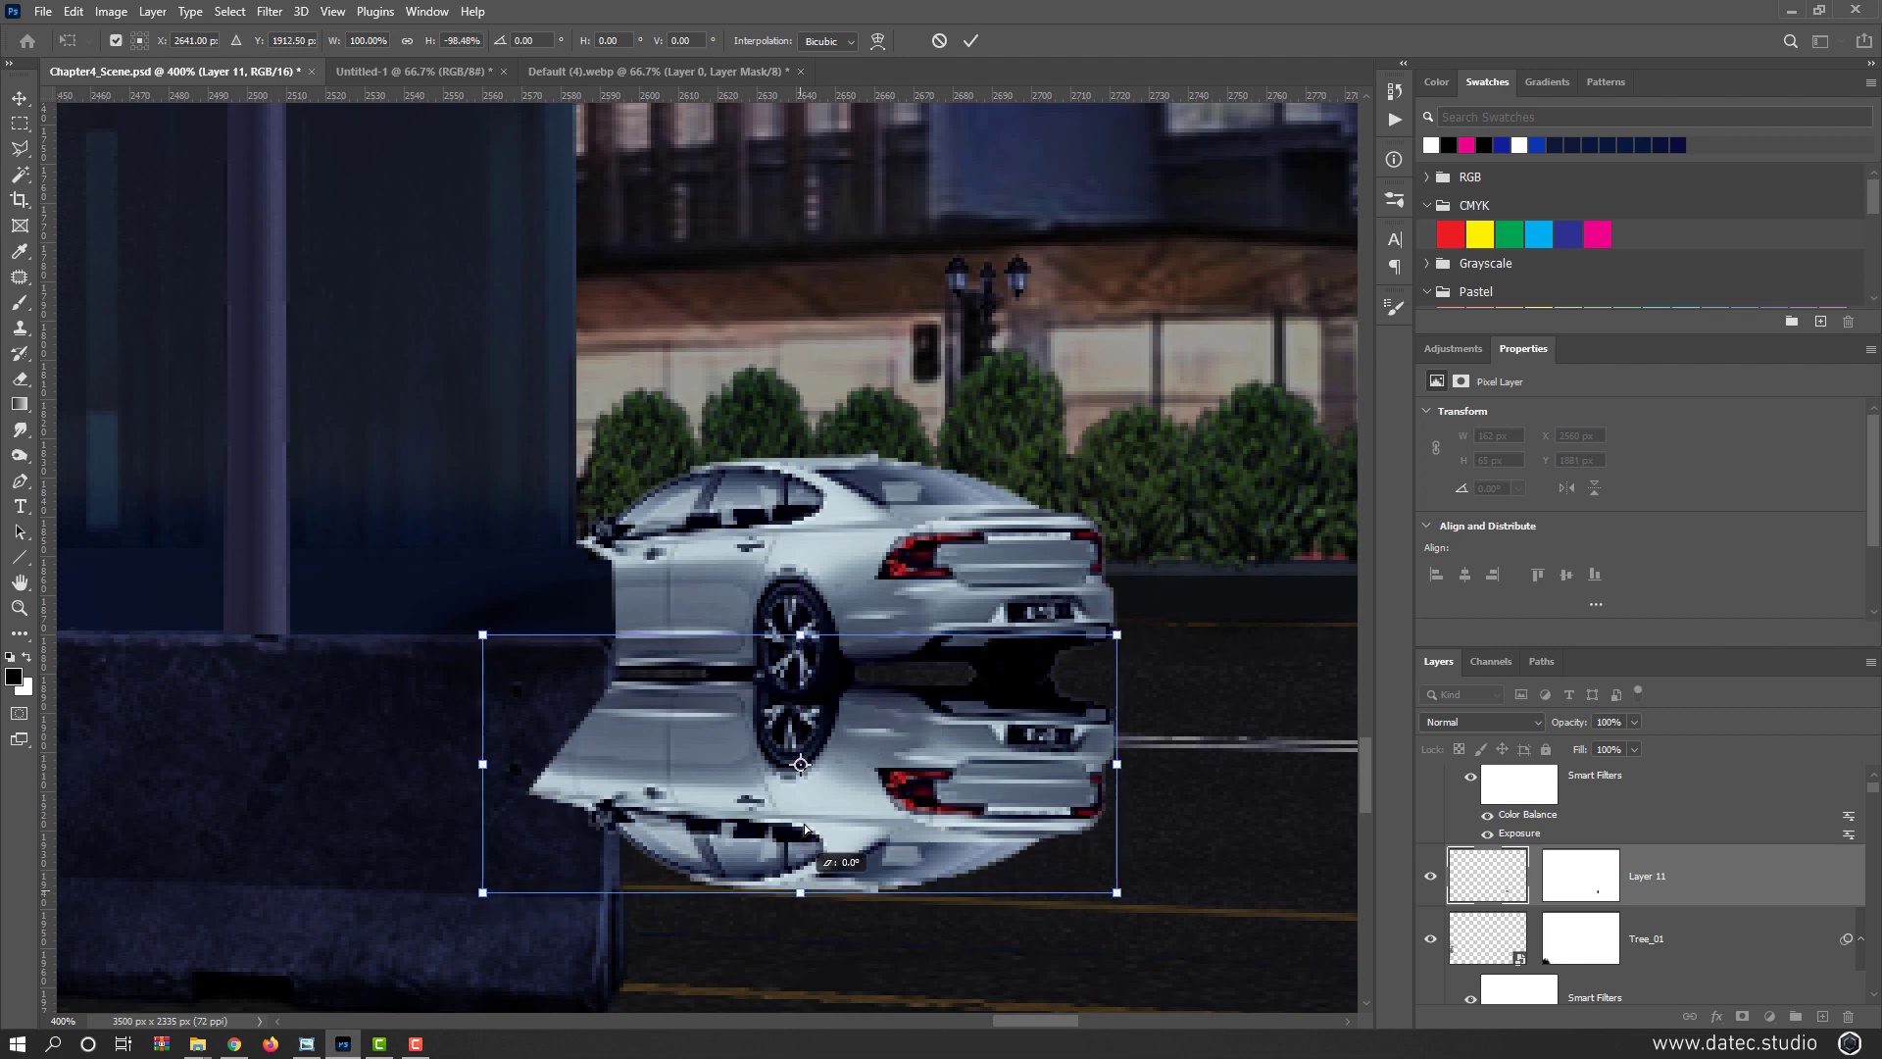
# Squash the flipped car to about 35% height, skew it about -29° horizontally, and fit it beneath the wheels as a shadow shape
pyautogui.moveTo(800, 894); pyautogui.dragTo(775, 731)
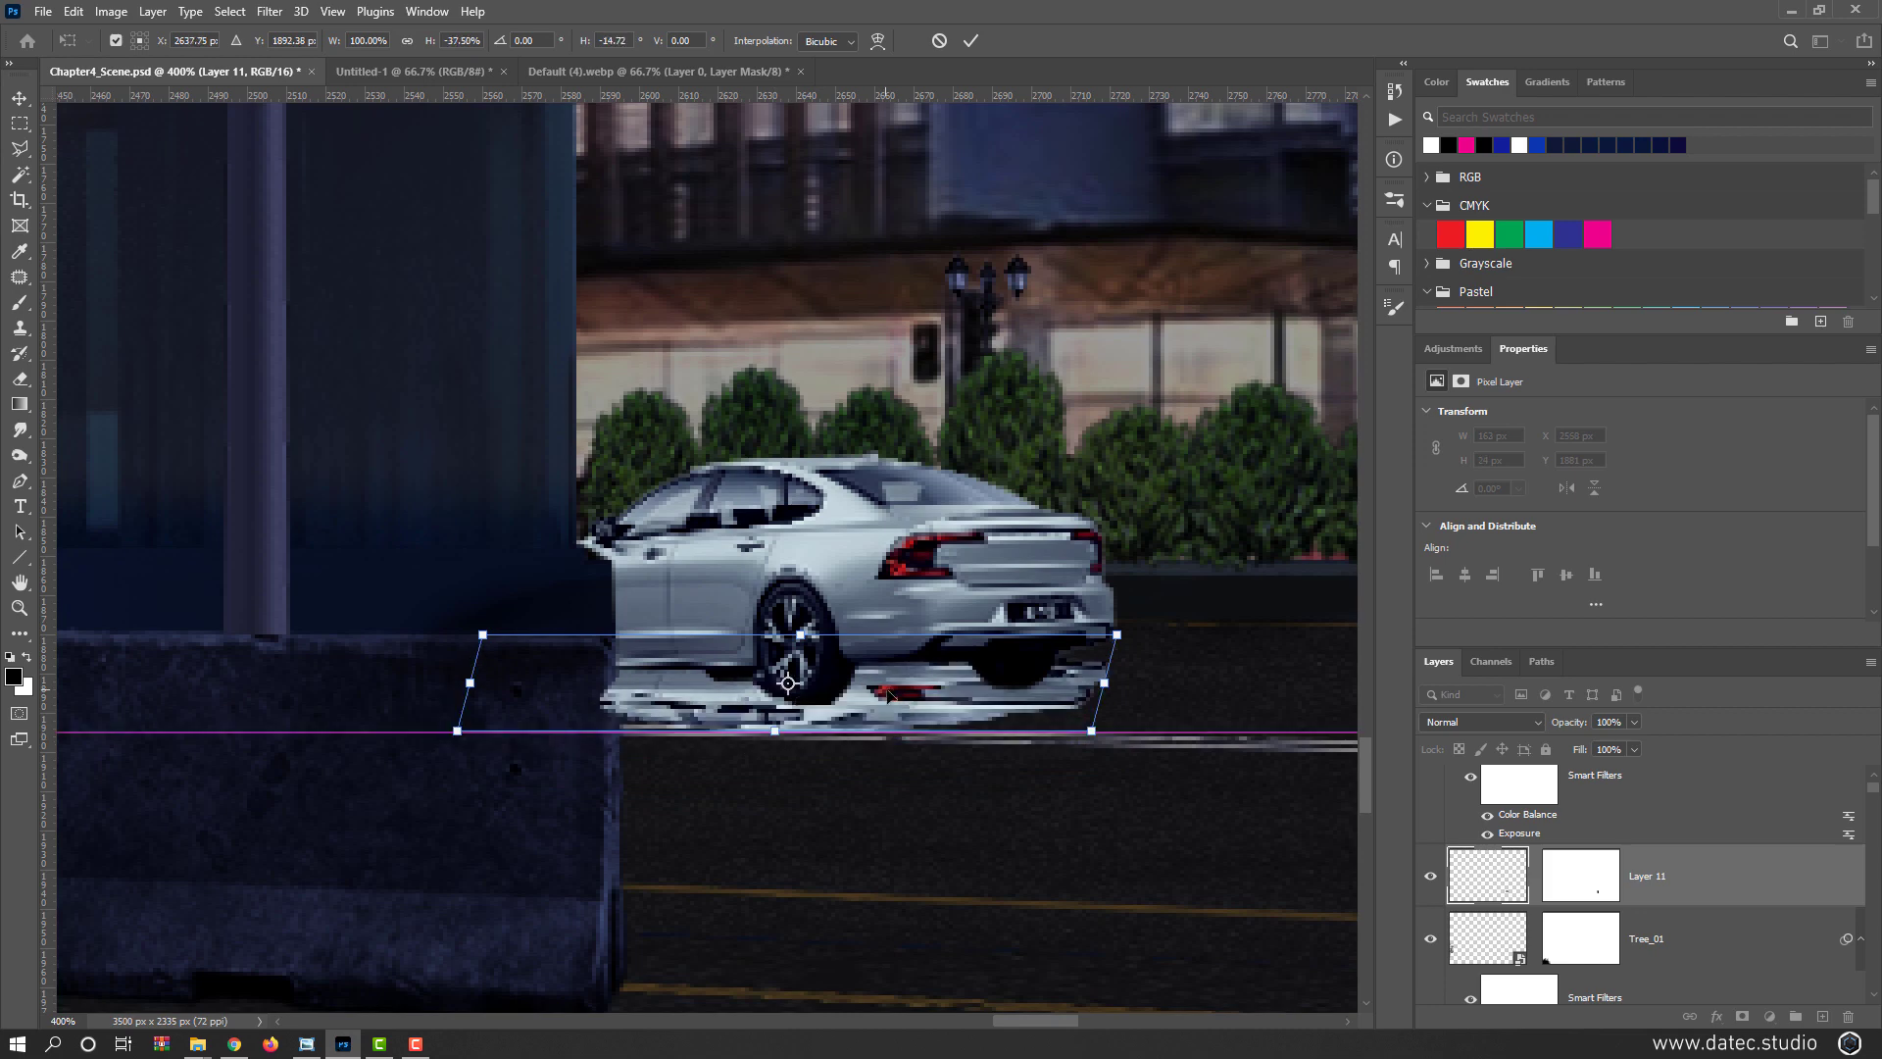
pyautogui.moveTo(887, 695); pyautogui.dragTo(867, 748)
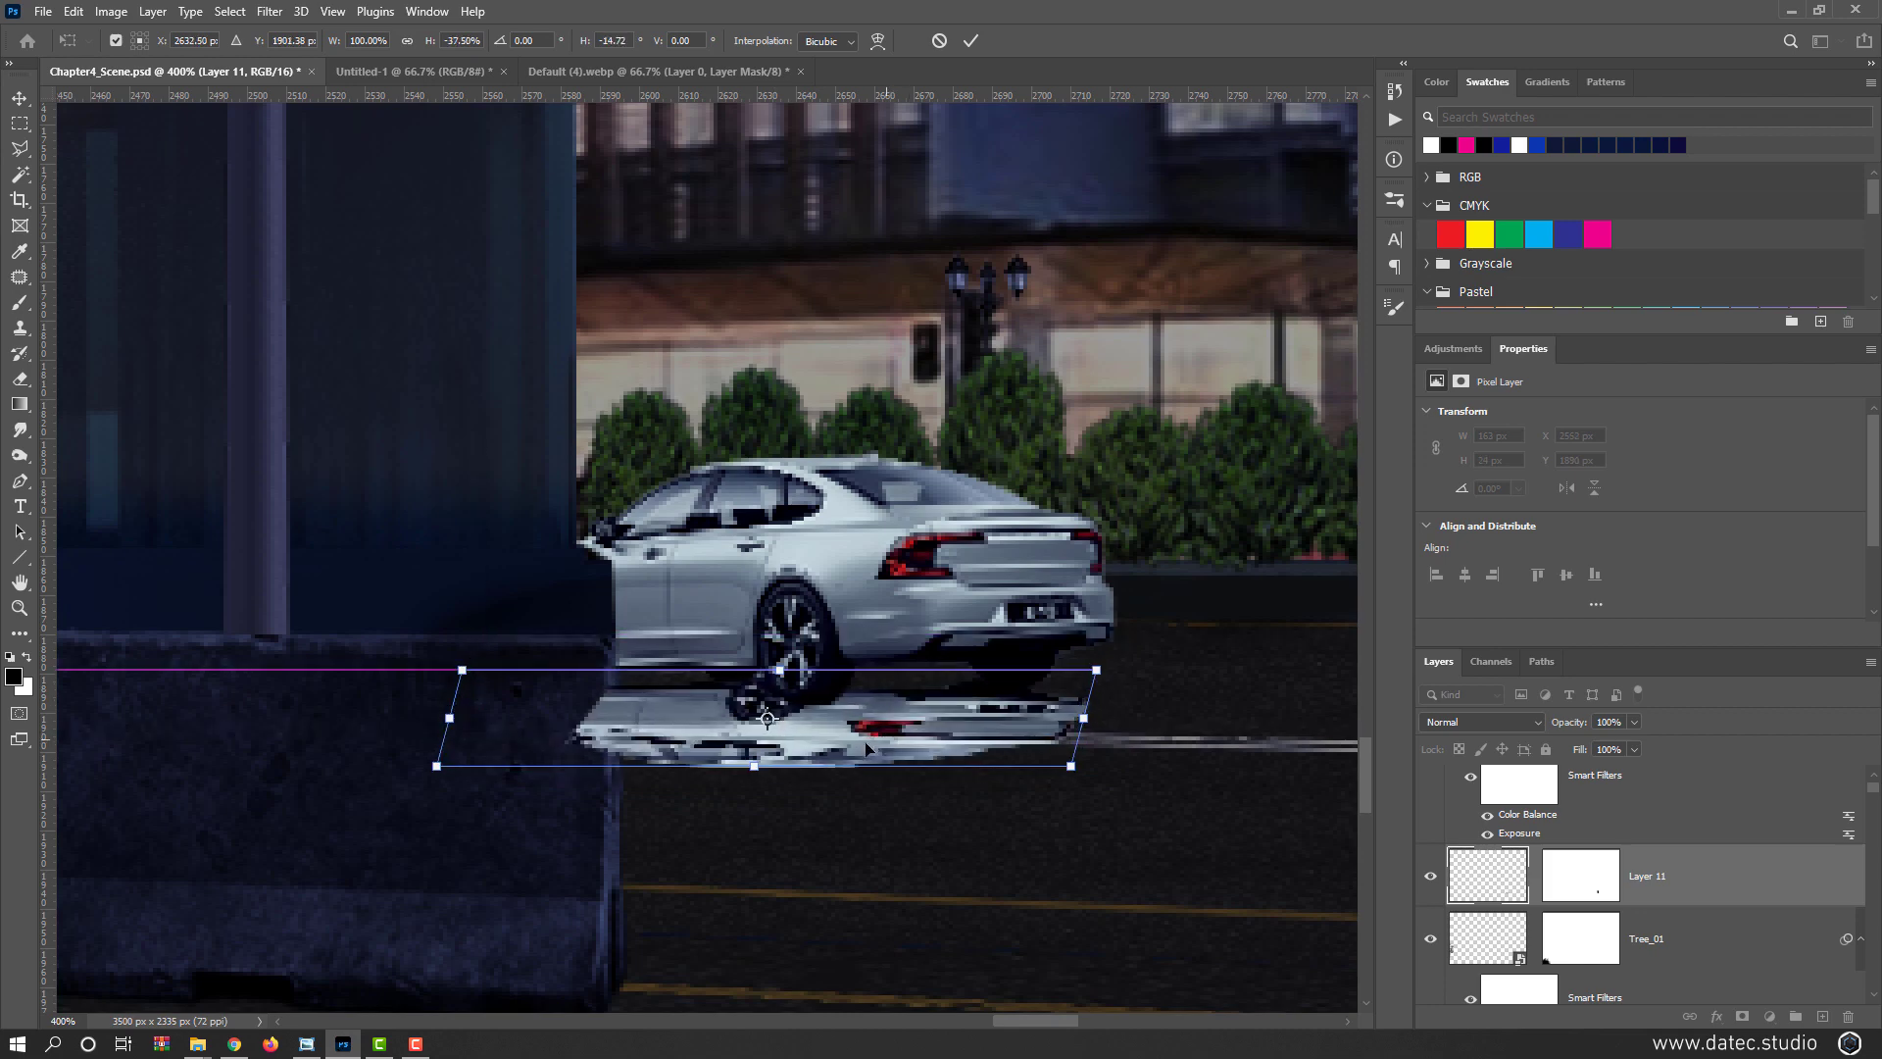
pyautogui.moveTo(761, 776)
pyautogui.mouseDown()
pyautogui.moveTo(744, 790)
pyautogui.moveTo(762, 738)
pyautogui.mouseUp()
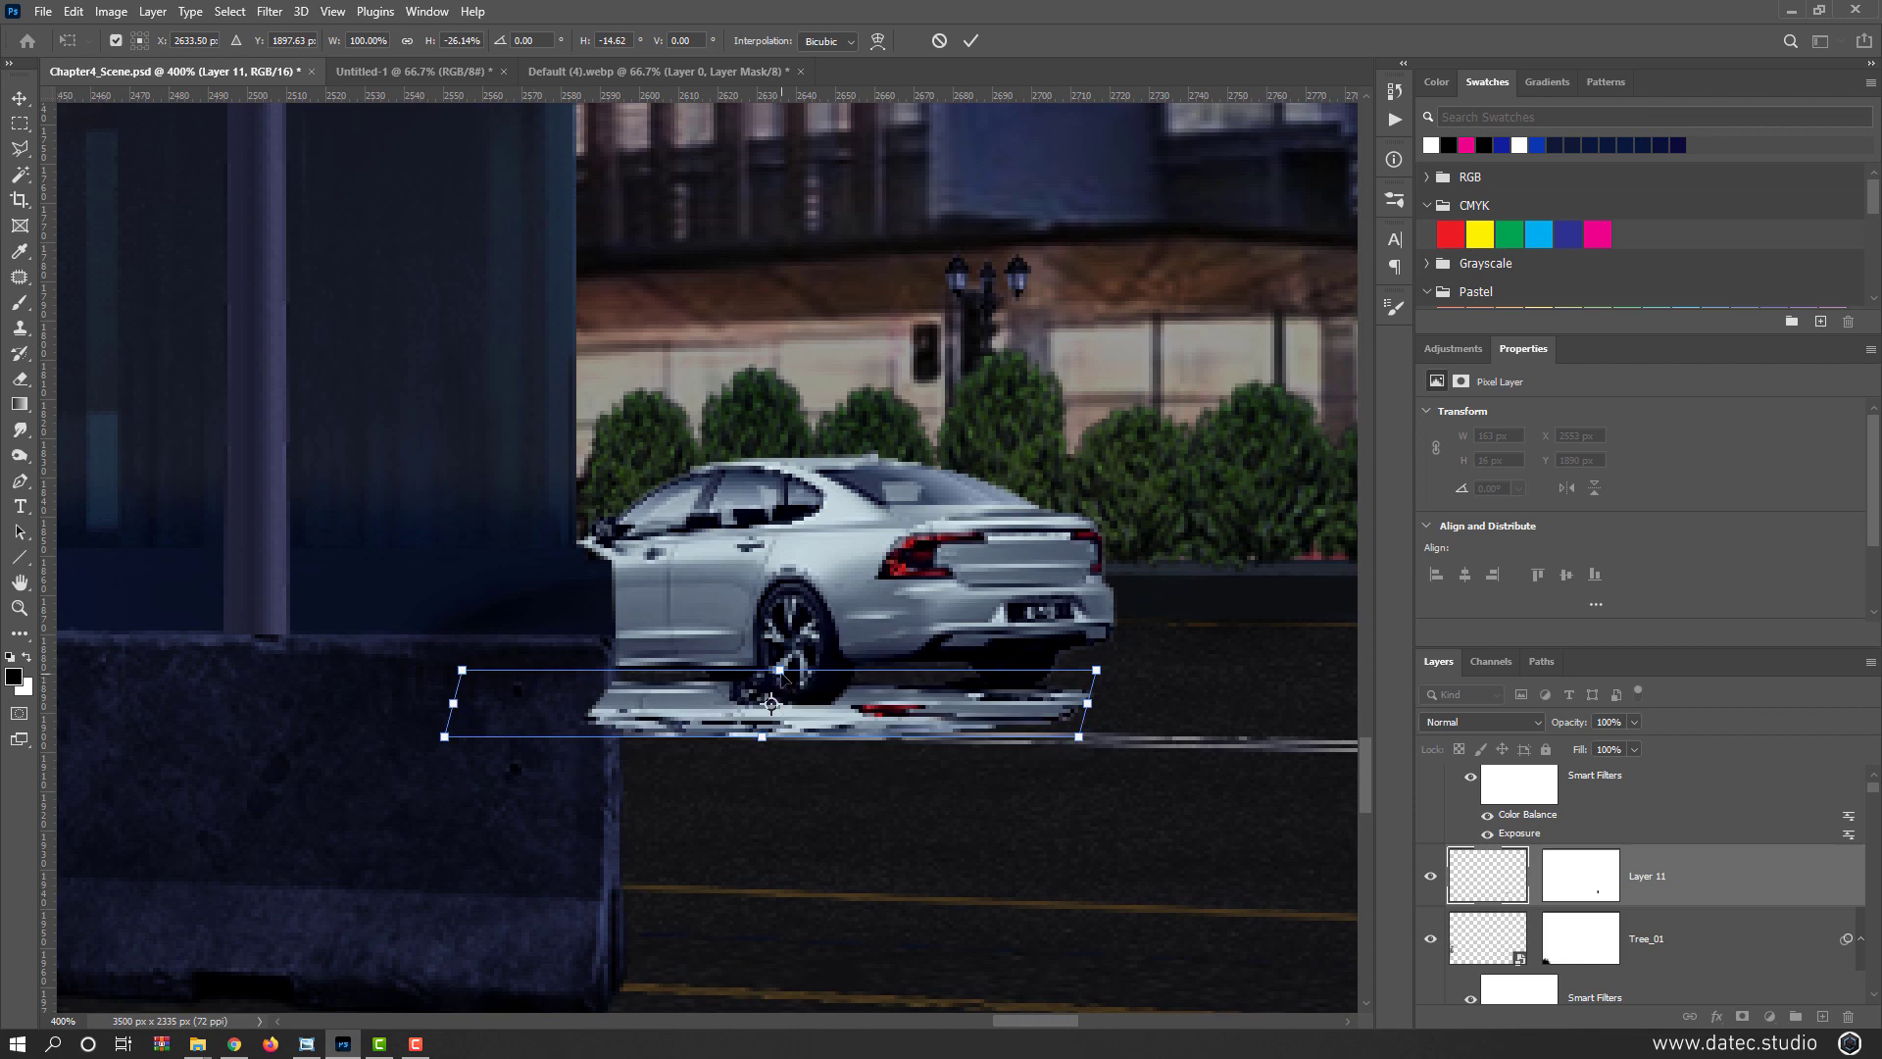
pyautogui.moveTo(774, 710); pyautogui.dragTo(761, 763)
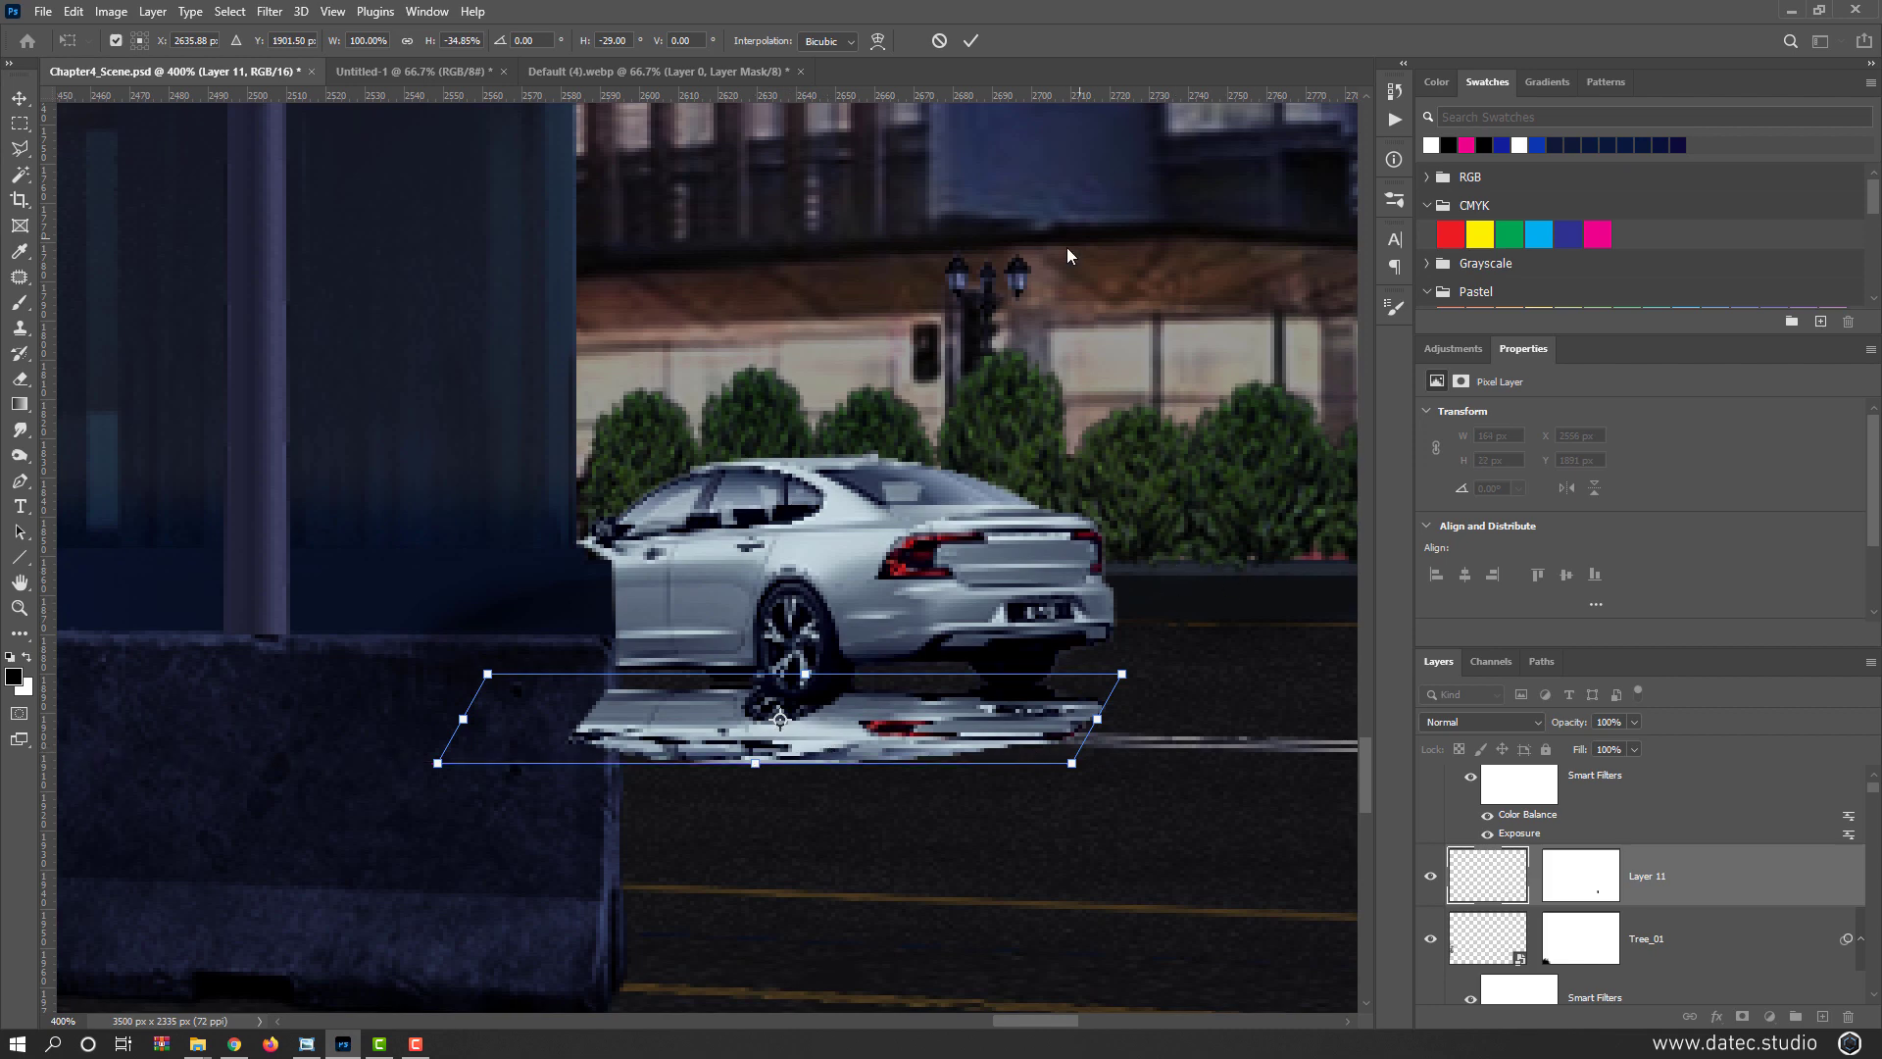
pyautogui.press('Return')
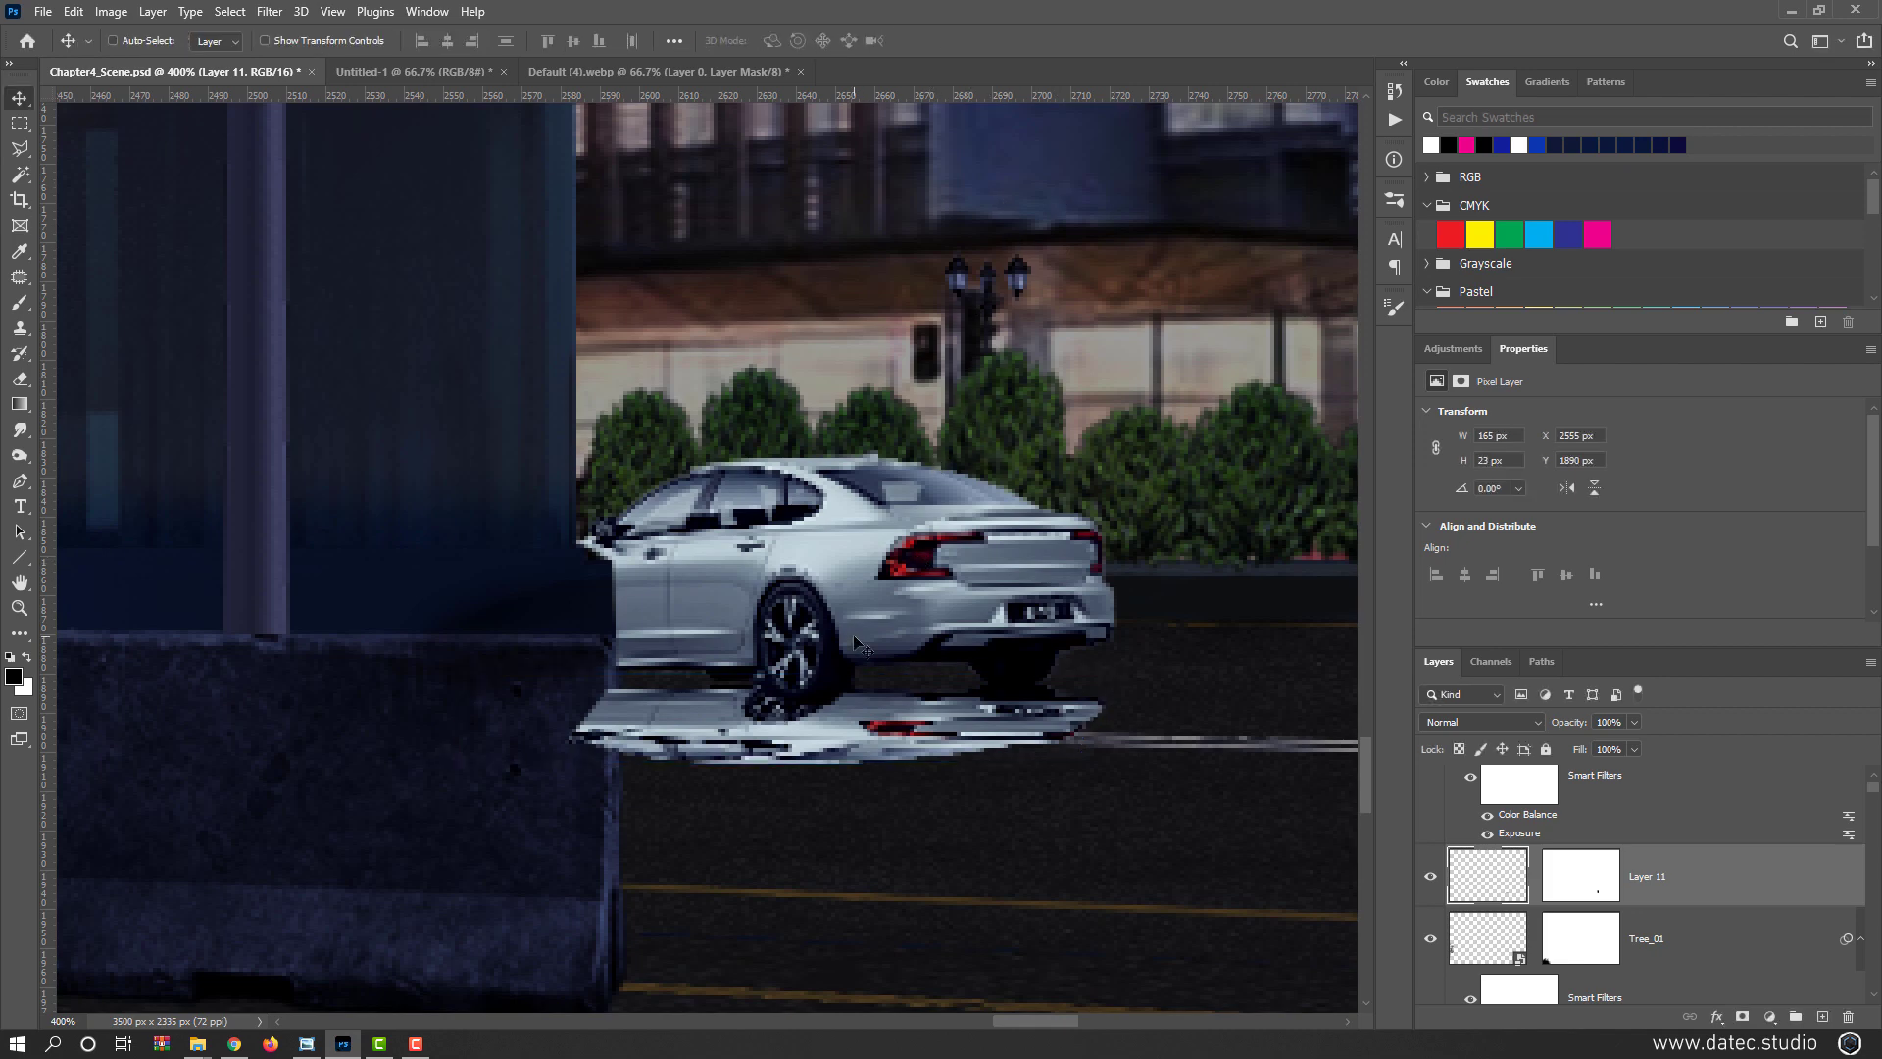
# On Layer 11's mask, select the shadow part overlapping the concrete barrier with the Polygonal Lasso, hide it with black, and deselect
pyautogui.click(1586, 894)
pyautogui.press('l')
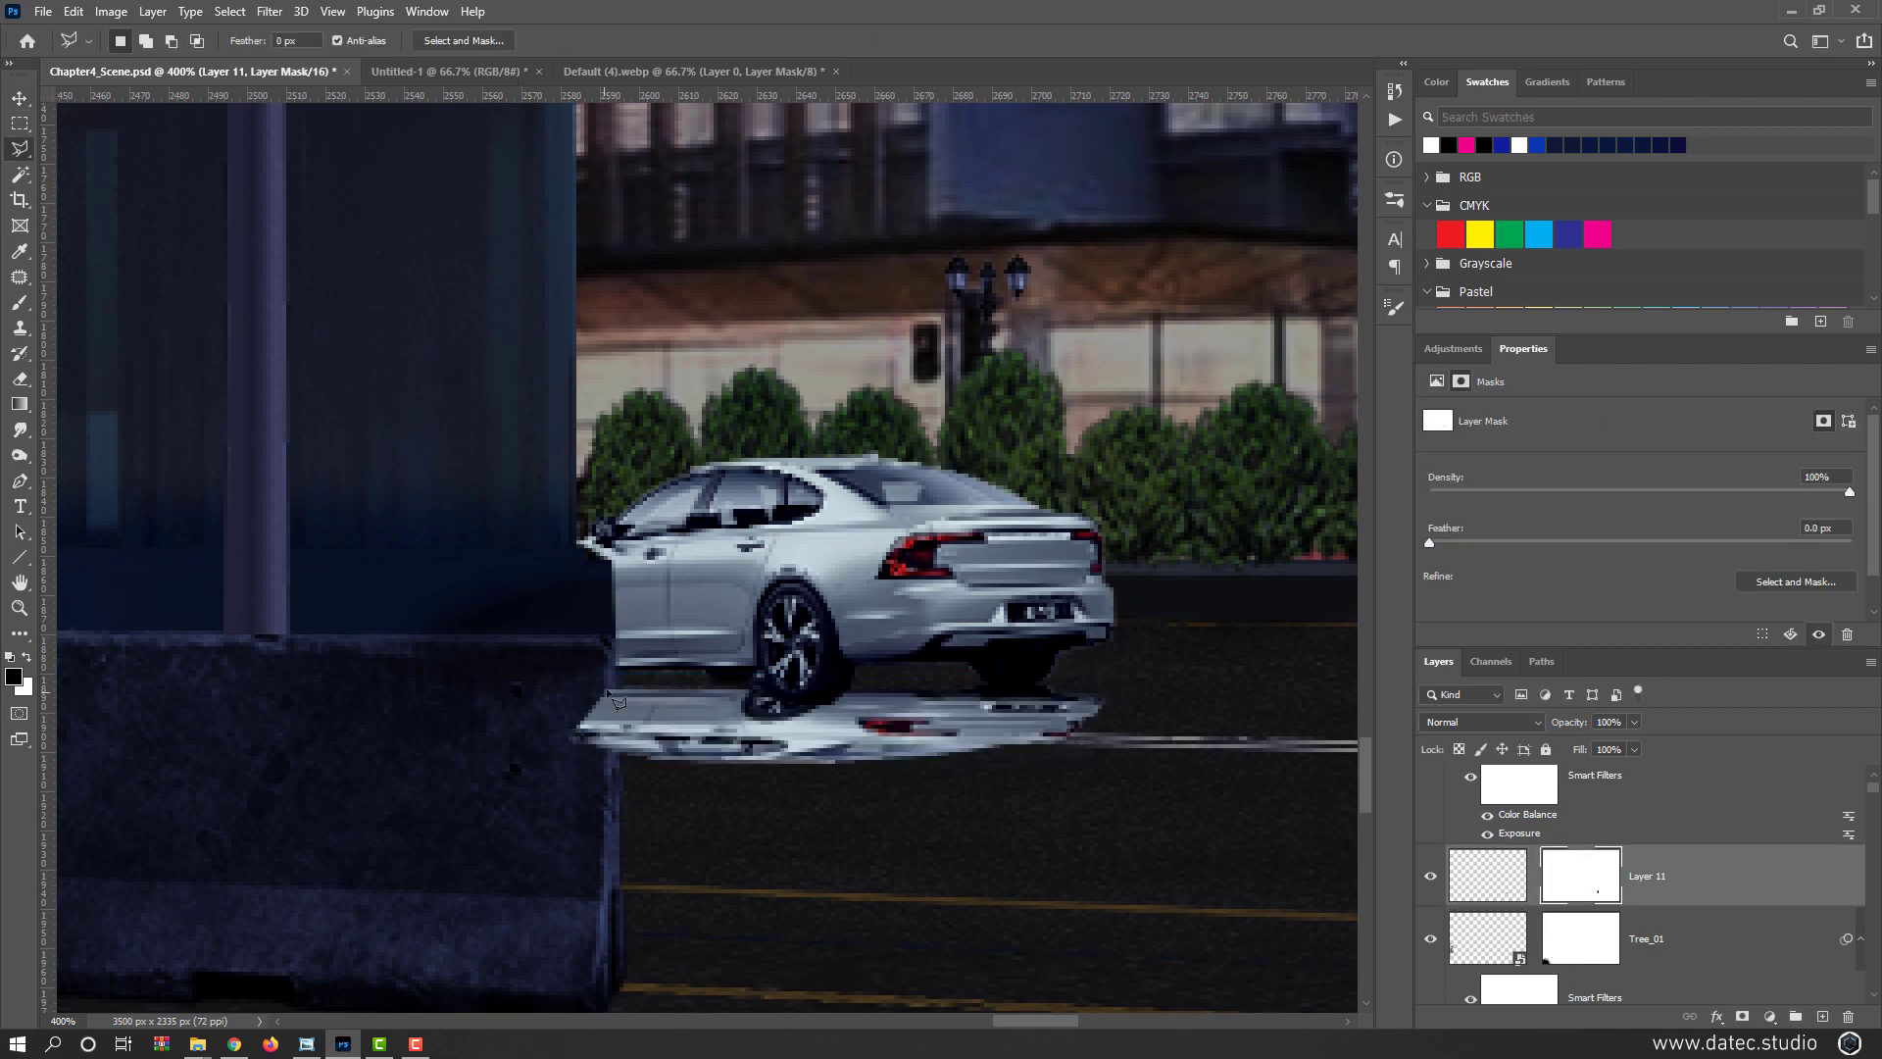
pyautogui.click(619, 674)
pyautogui.click(624, 810)
pyautogui.click(542, 808)
pyautogui.click(534, 743)
pyautogui.doubleClick(520, 676)
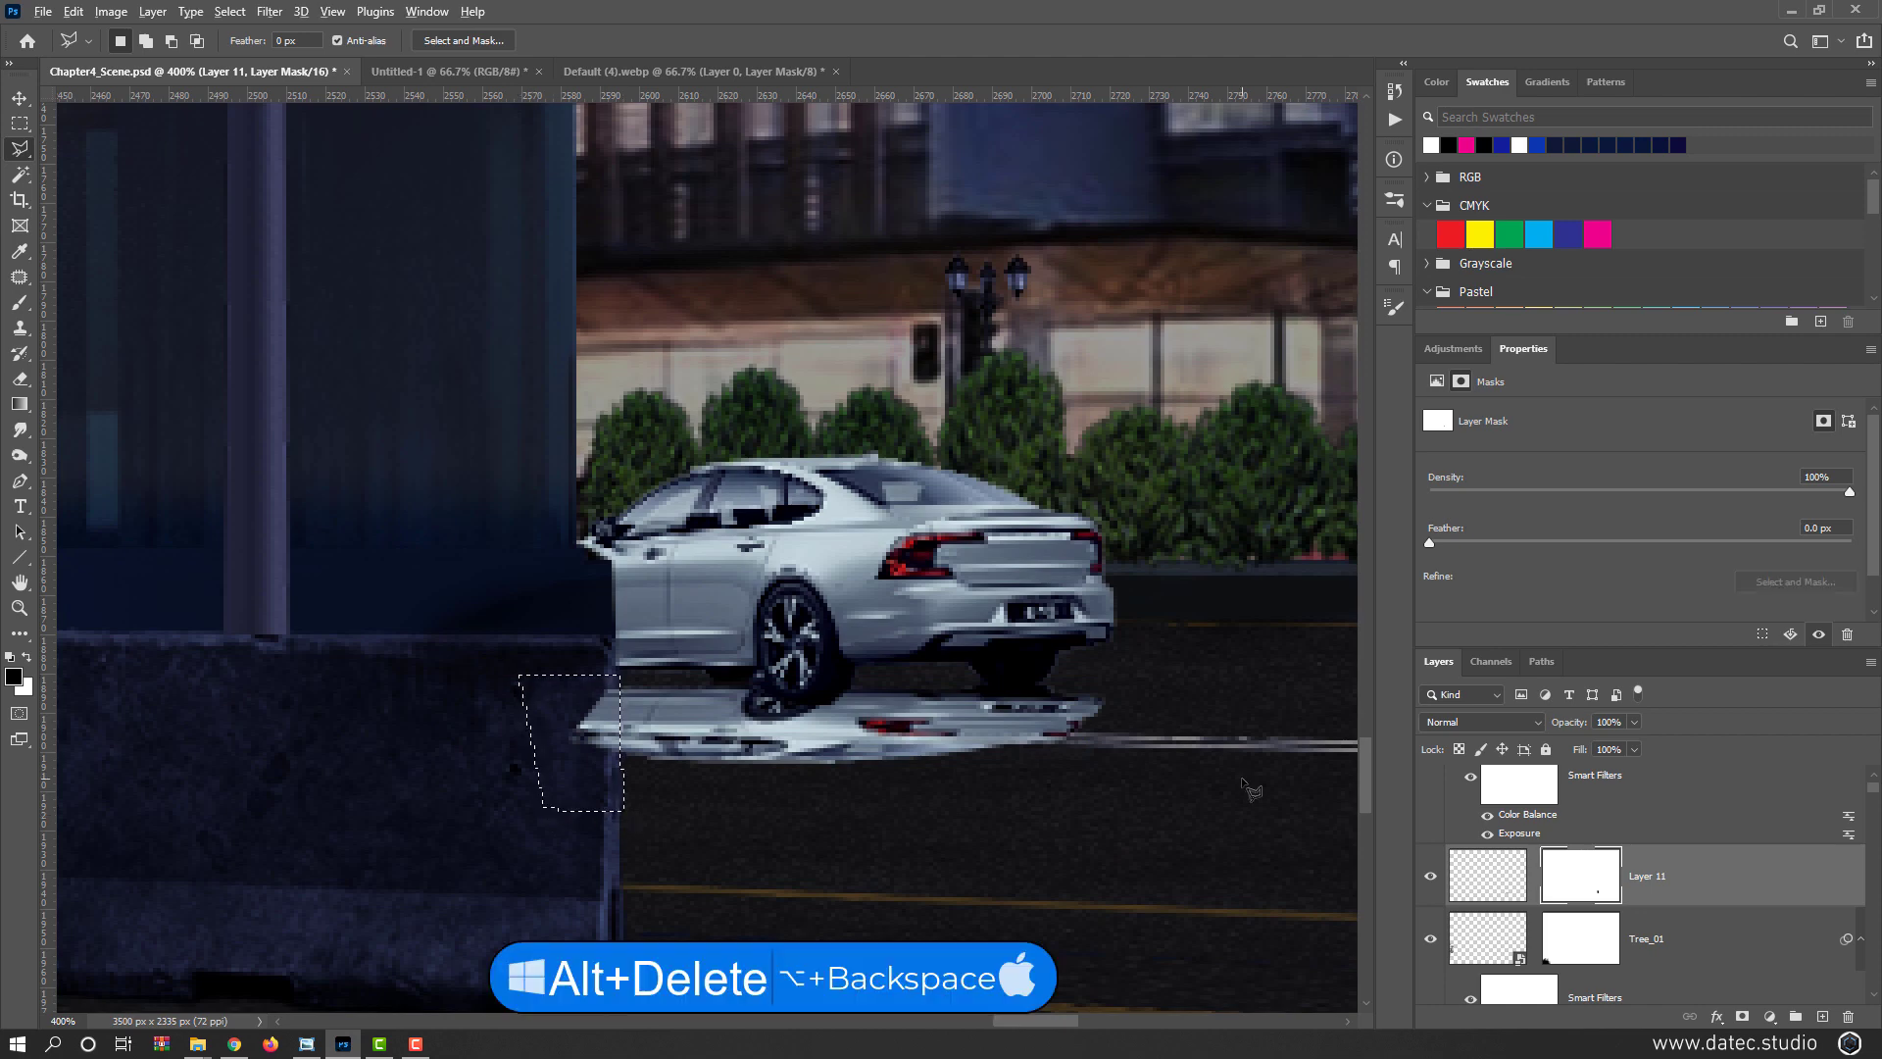
pyautogui.hotkey('alt', 'Delete')
pyautogui.hotkey('ctrl', 'd')
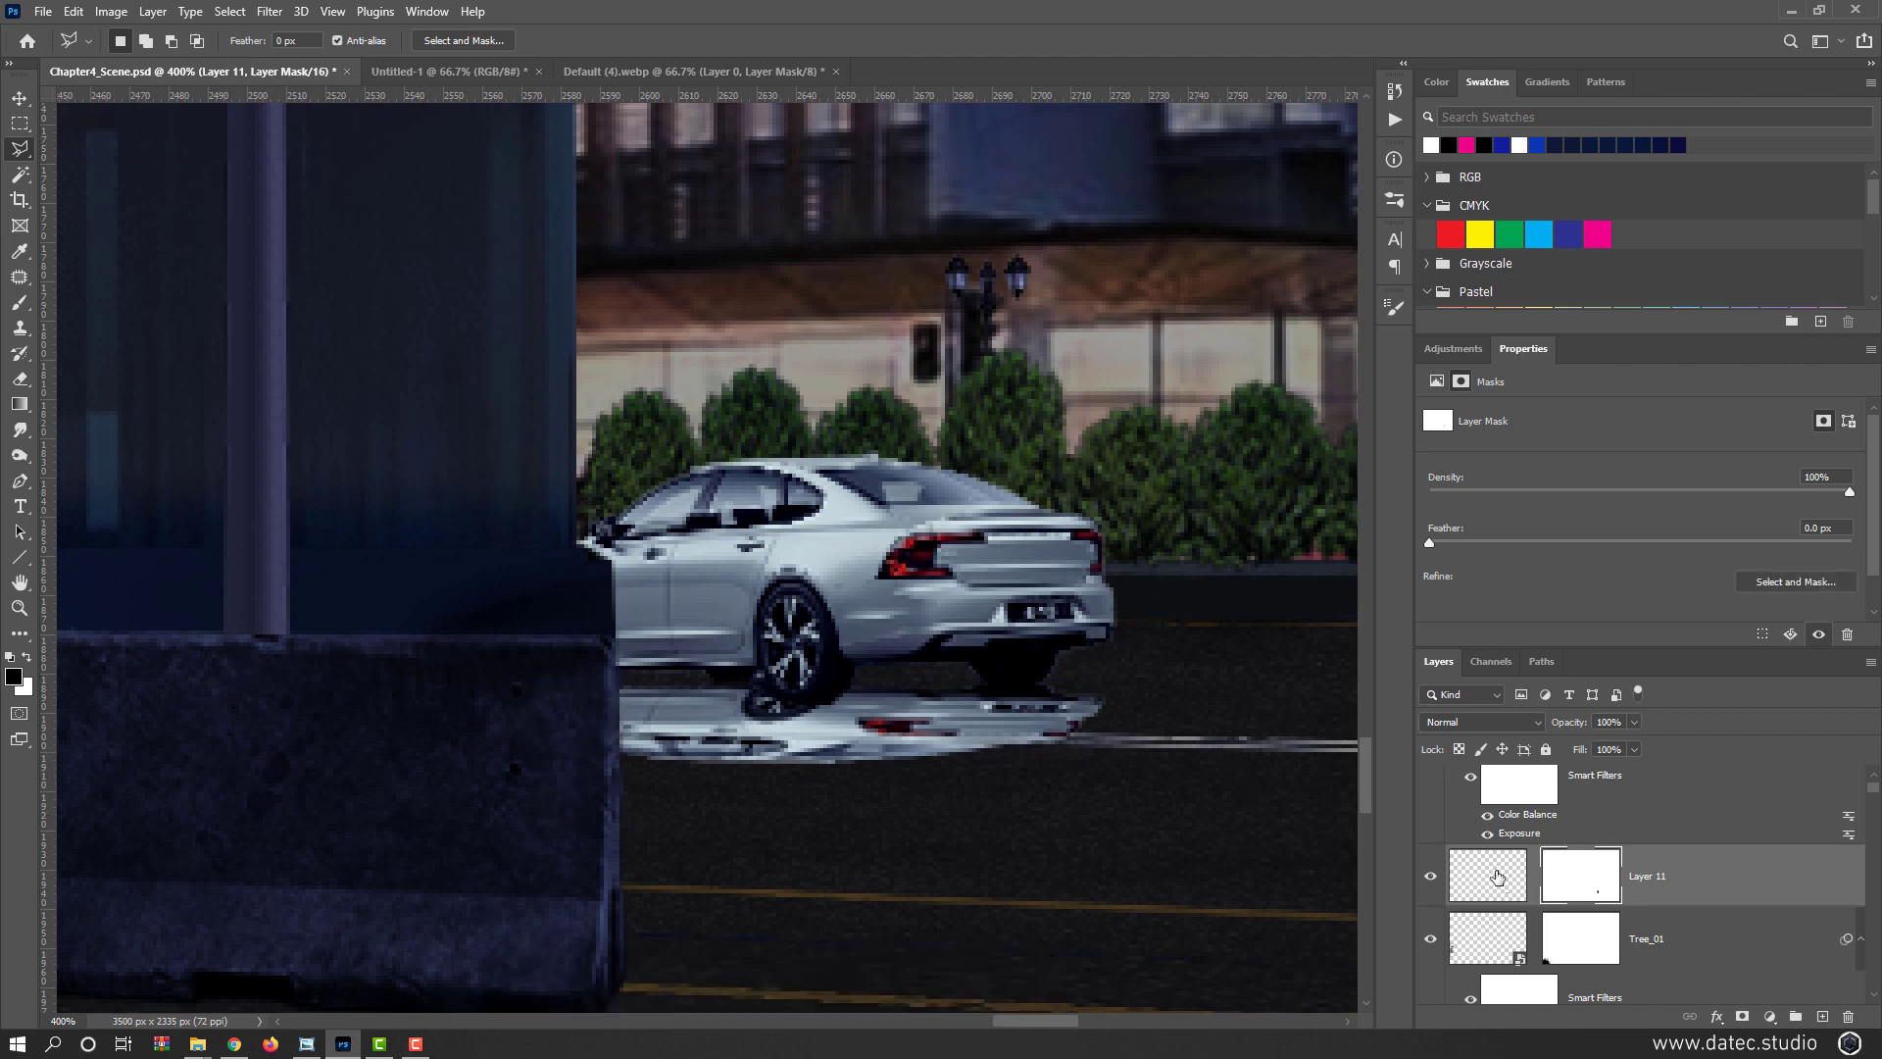
# Desaturate the flipped car's pixels on Layer 11 and turn them black with a Hue/Saturation lightness of -100
pyautogui.click(1497, 876)
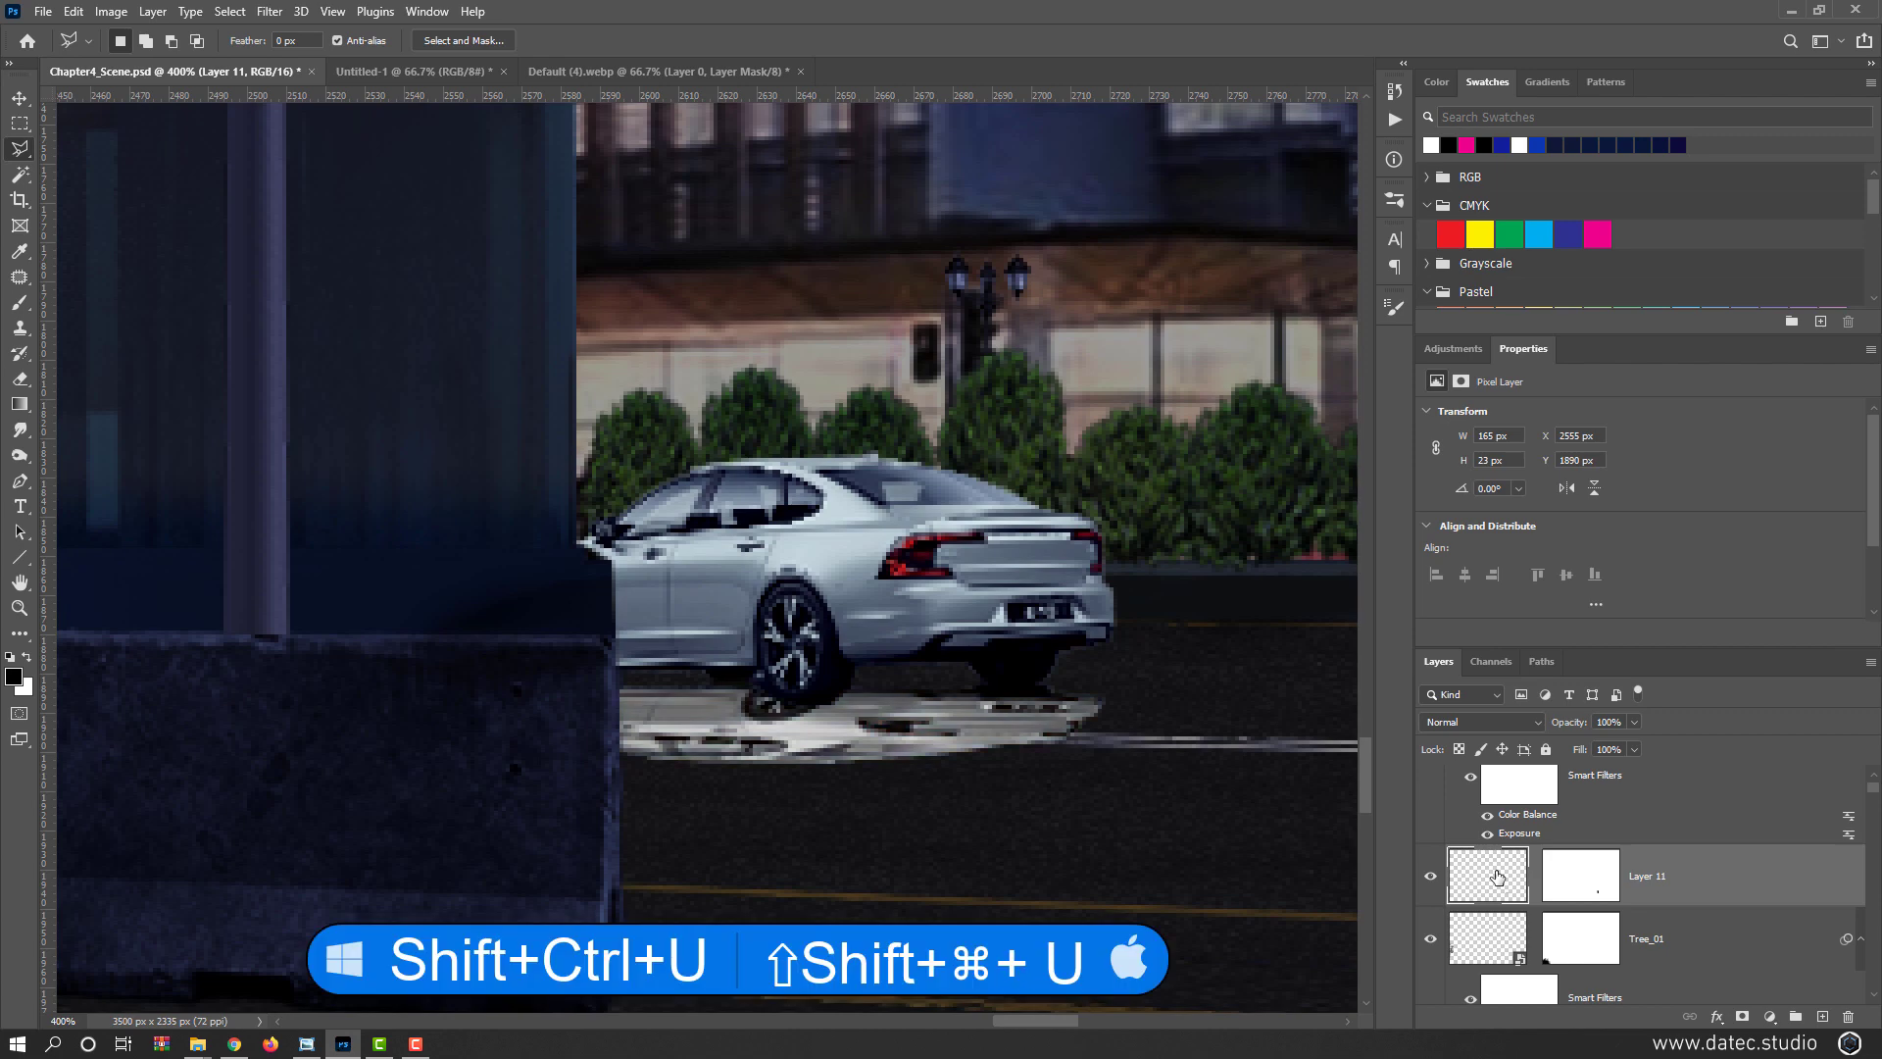
pyautogui.hotkey('ctrl', 'u')
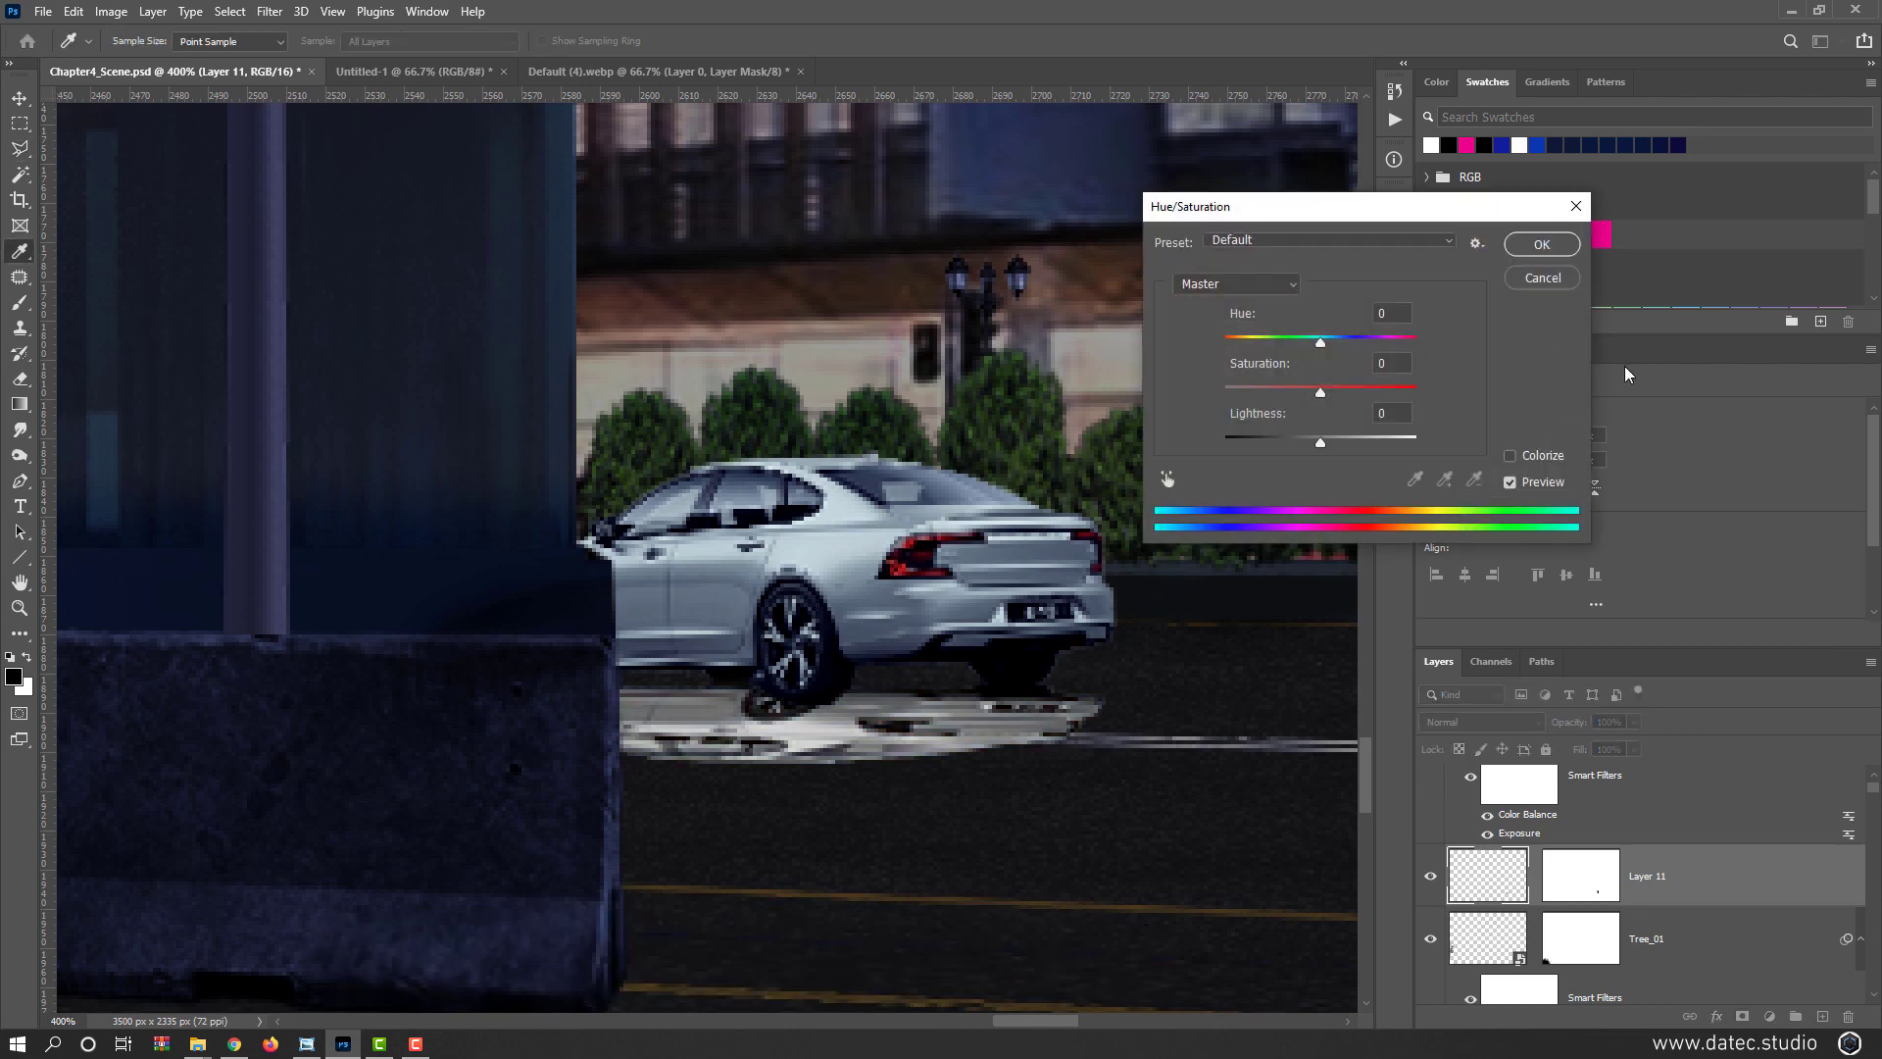
pyautogui.moveTo(1324, 445); pyautogui.dragTo(1375, 442)
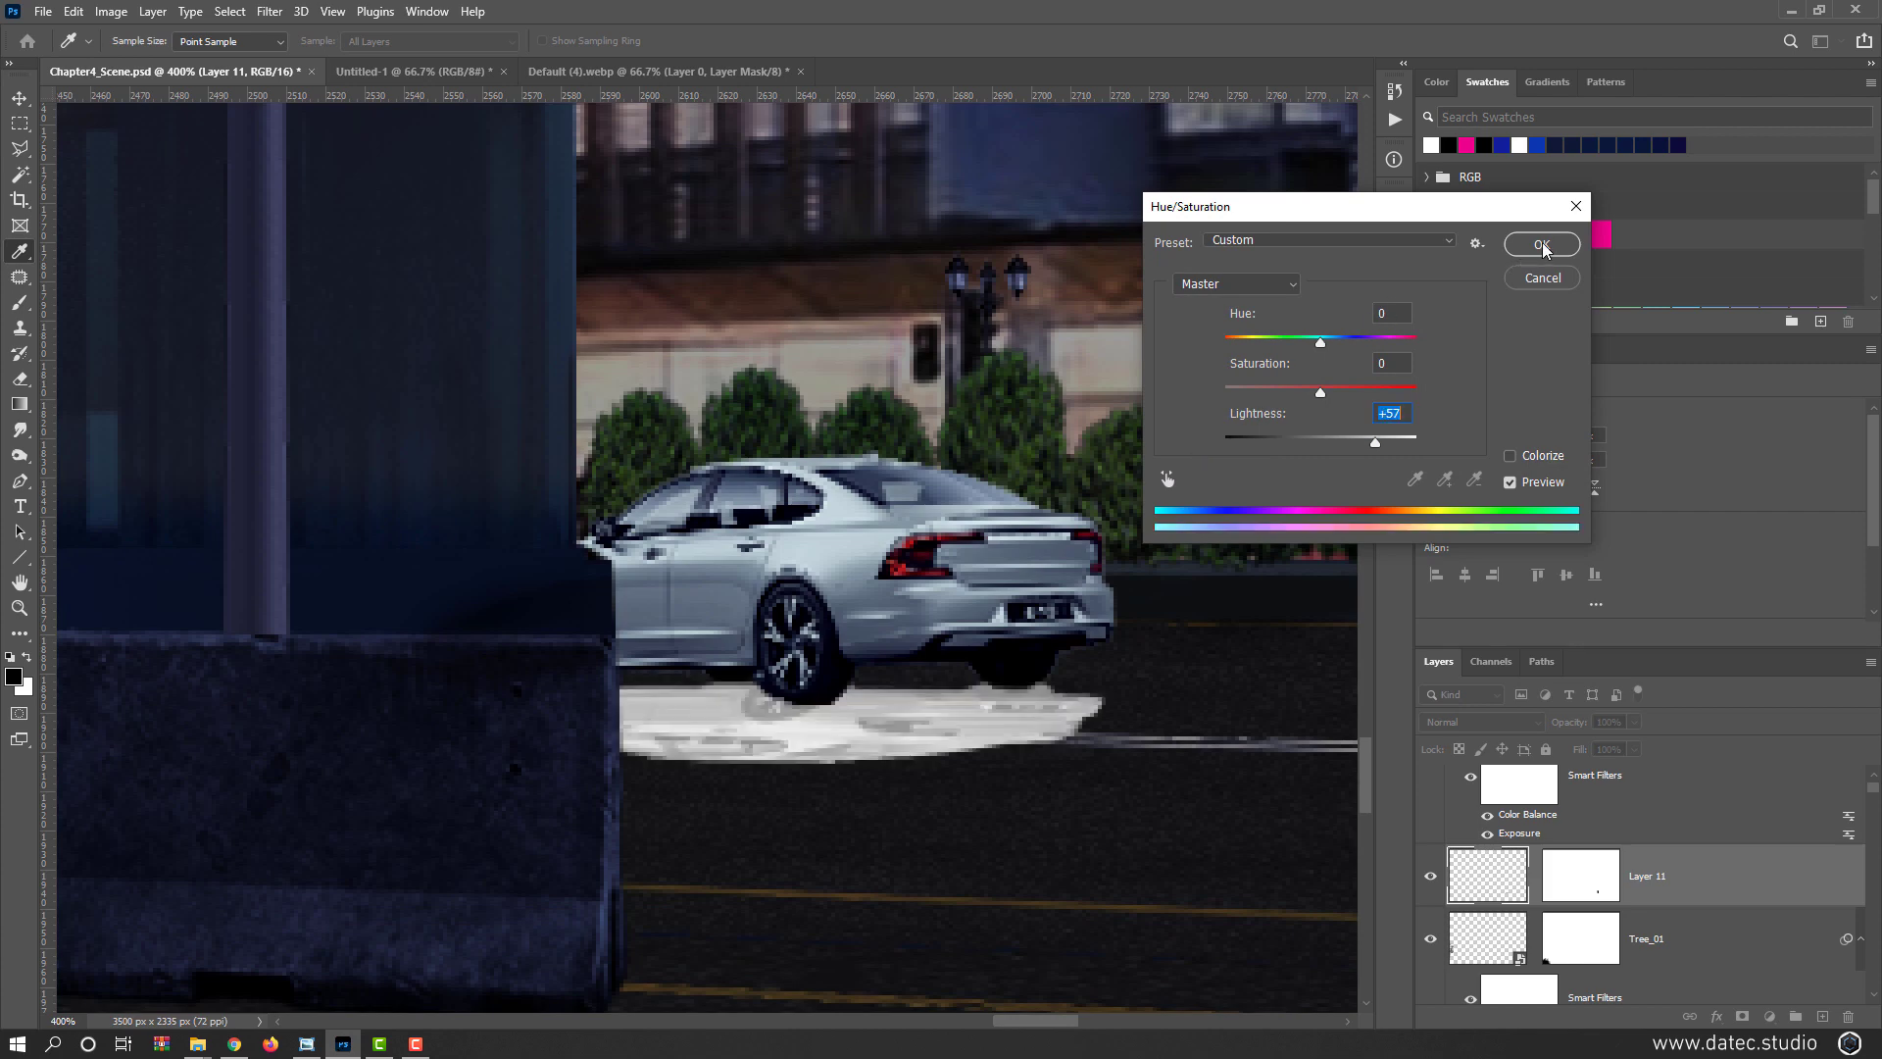
pyautogui.moveTo(1231, 447); pyautogui.dragTo(1223, 443)
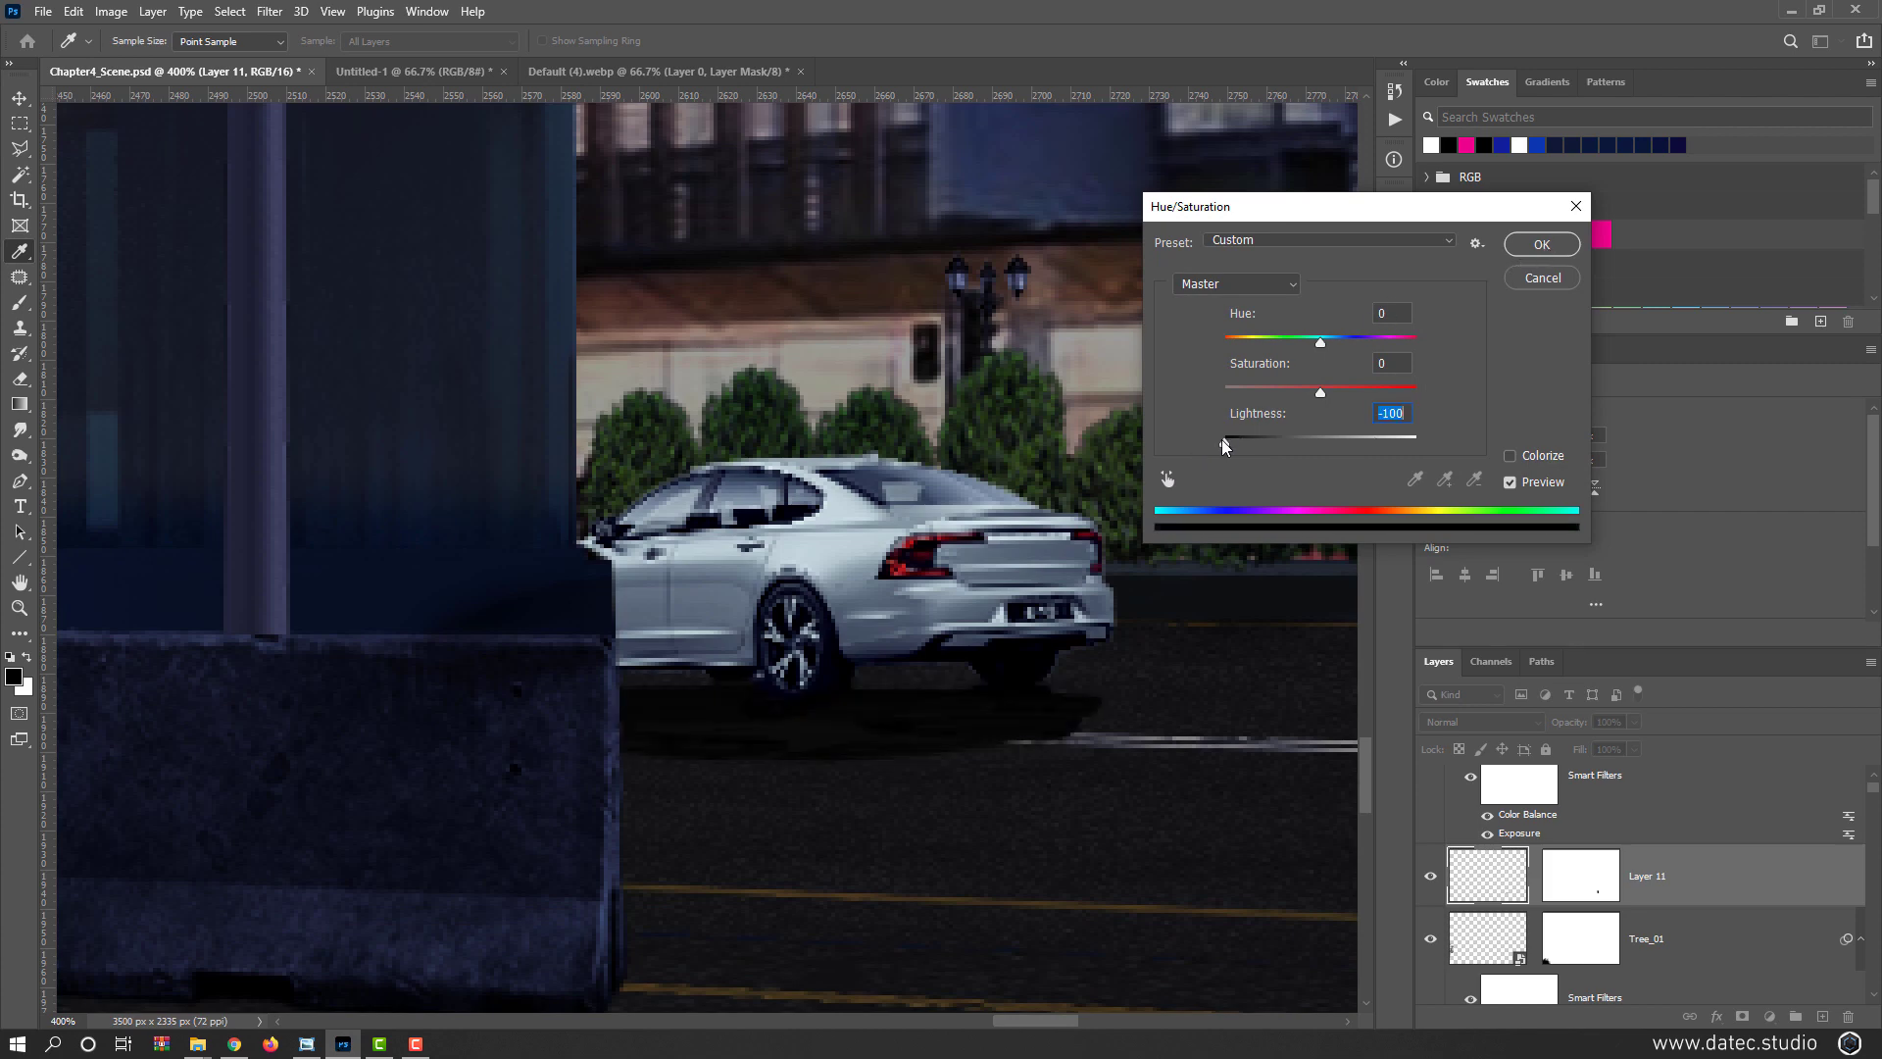
pyautogui.click(1540, 245)
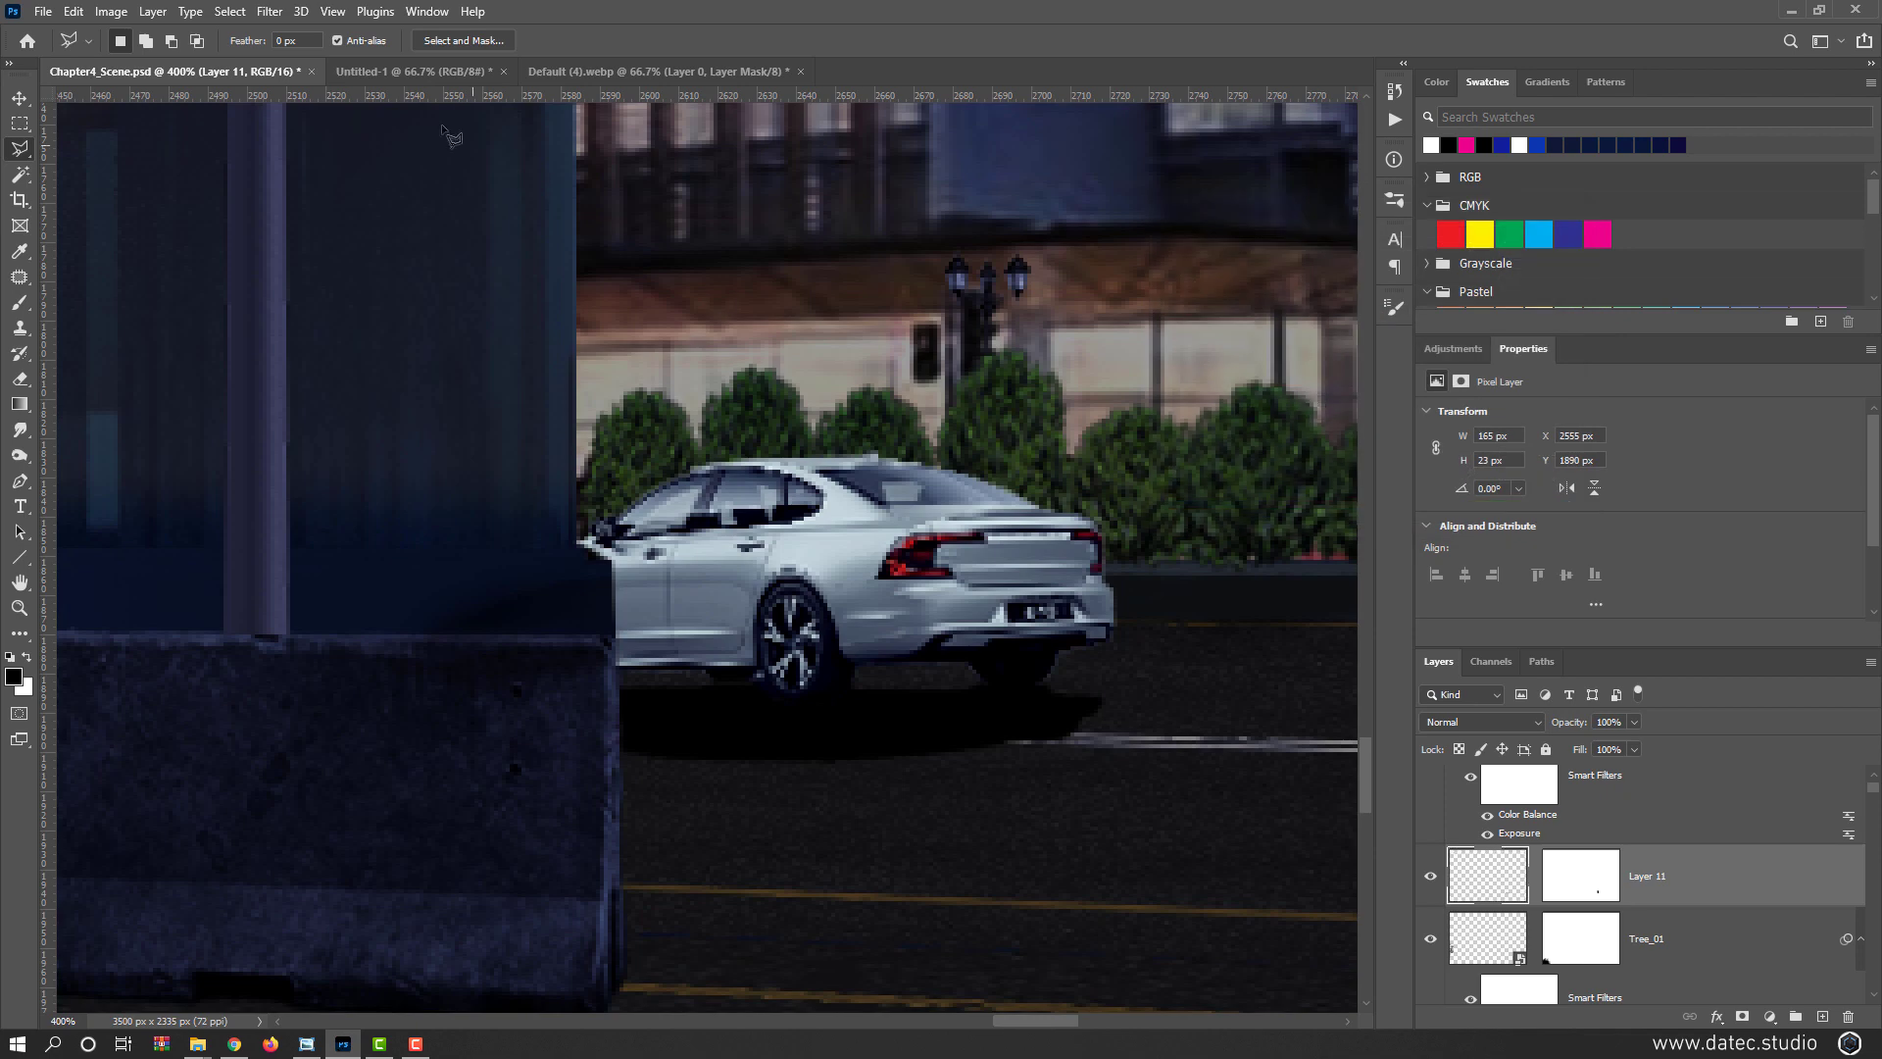
# Soften the black car shadow on Layer 11 with a Gaussian Blur radius just under 1.8 pixels
pyautogui.click(269, 12)
pyautogui.moveTo(348, 267)
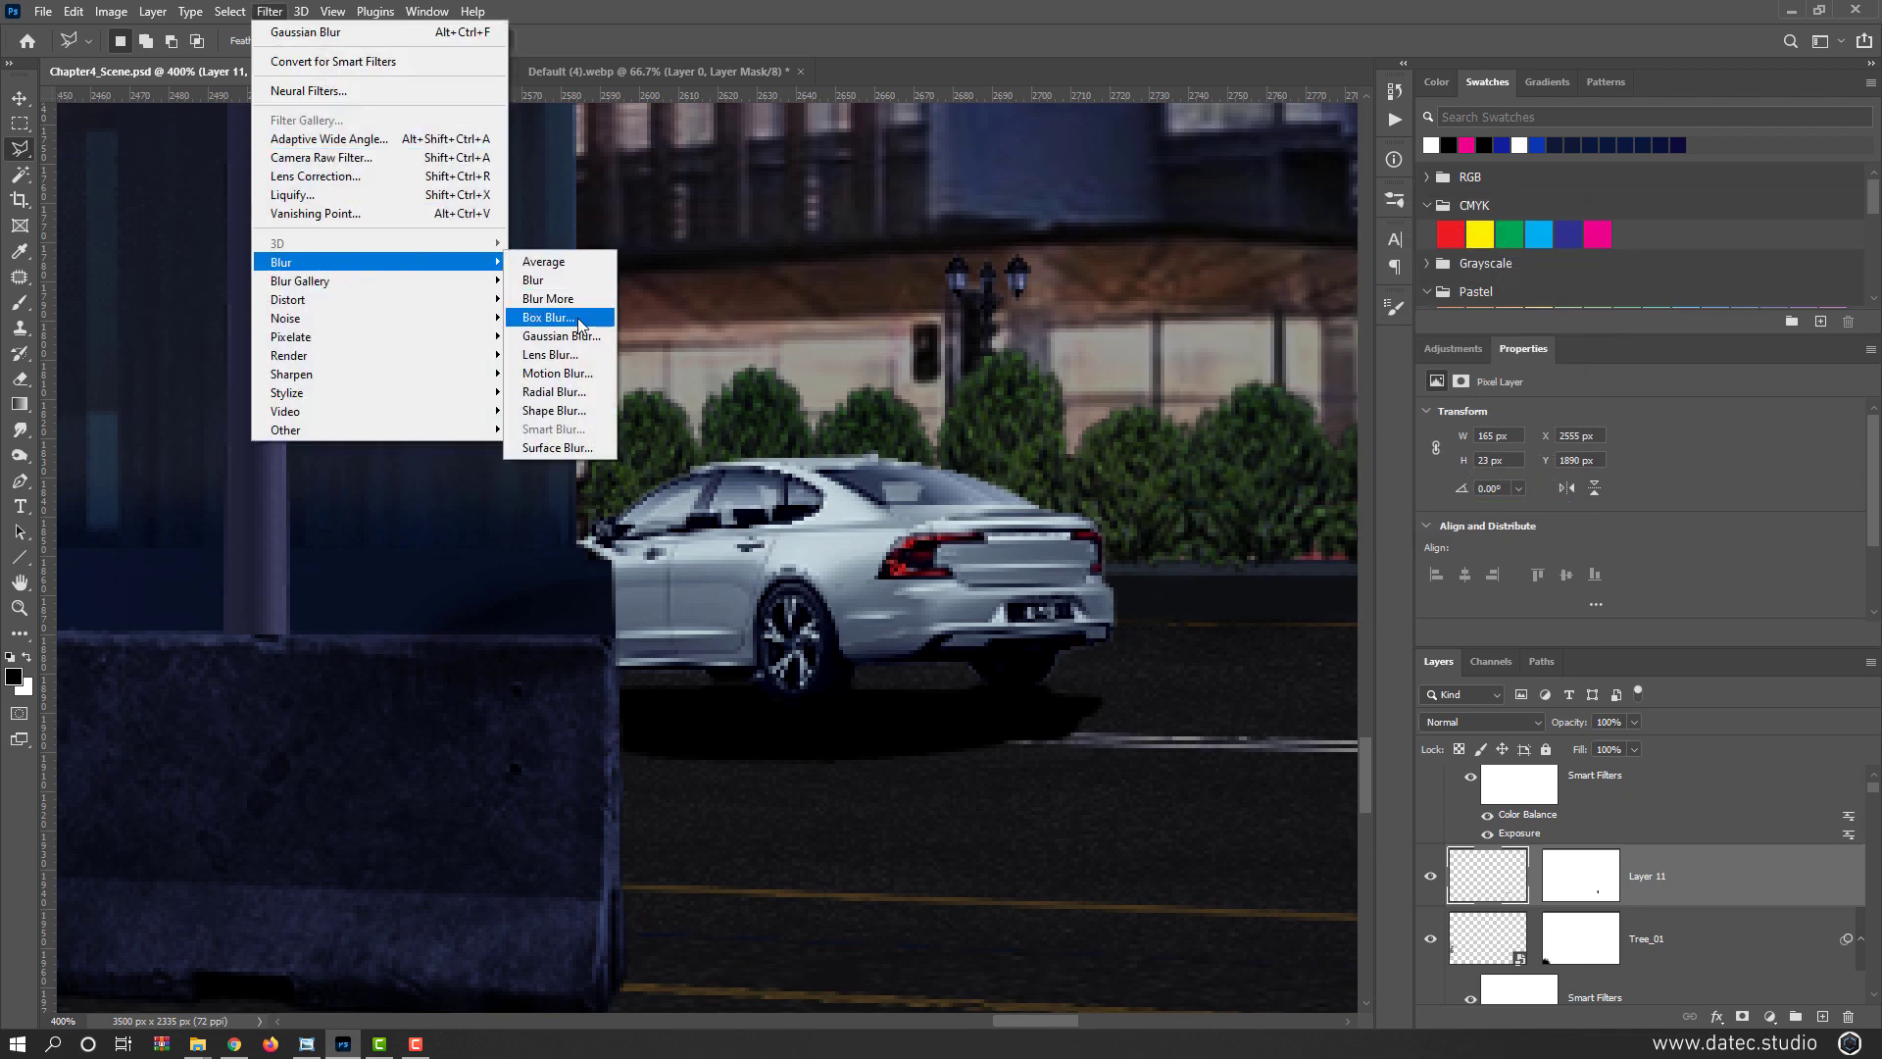
pyautogui.click(561, 335)
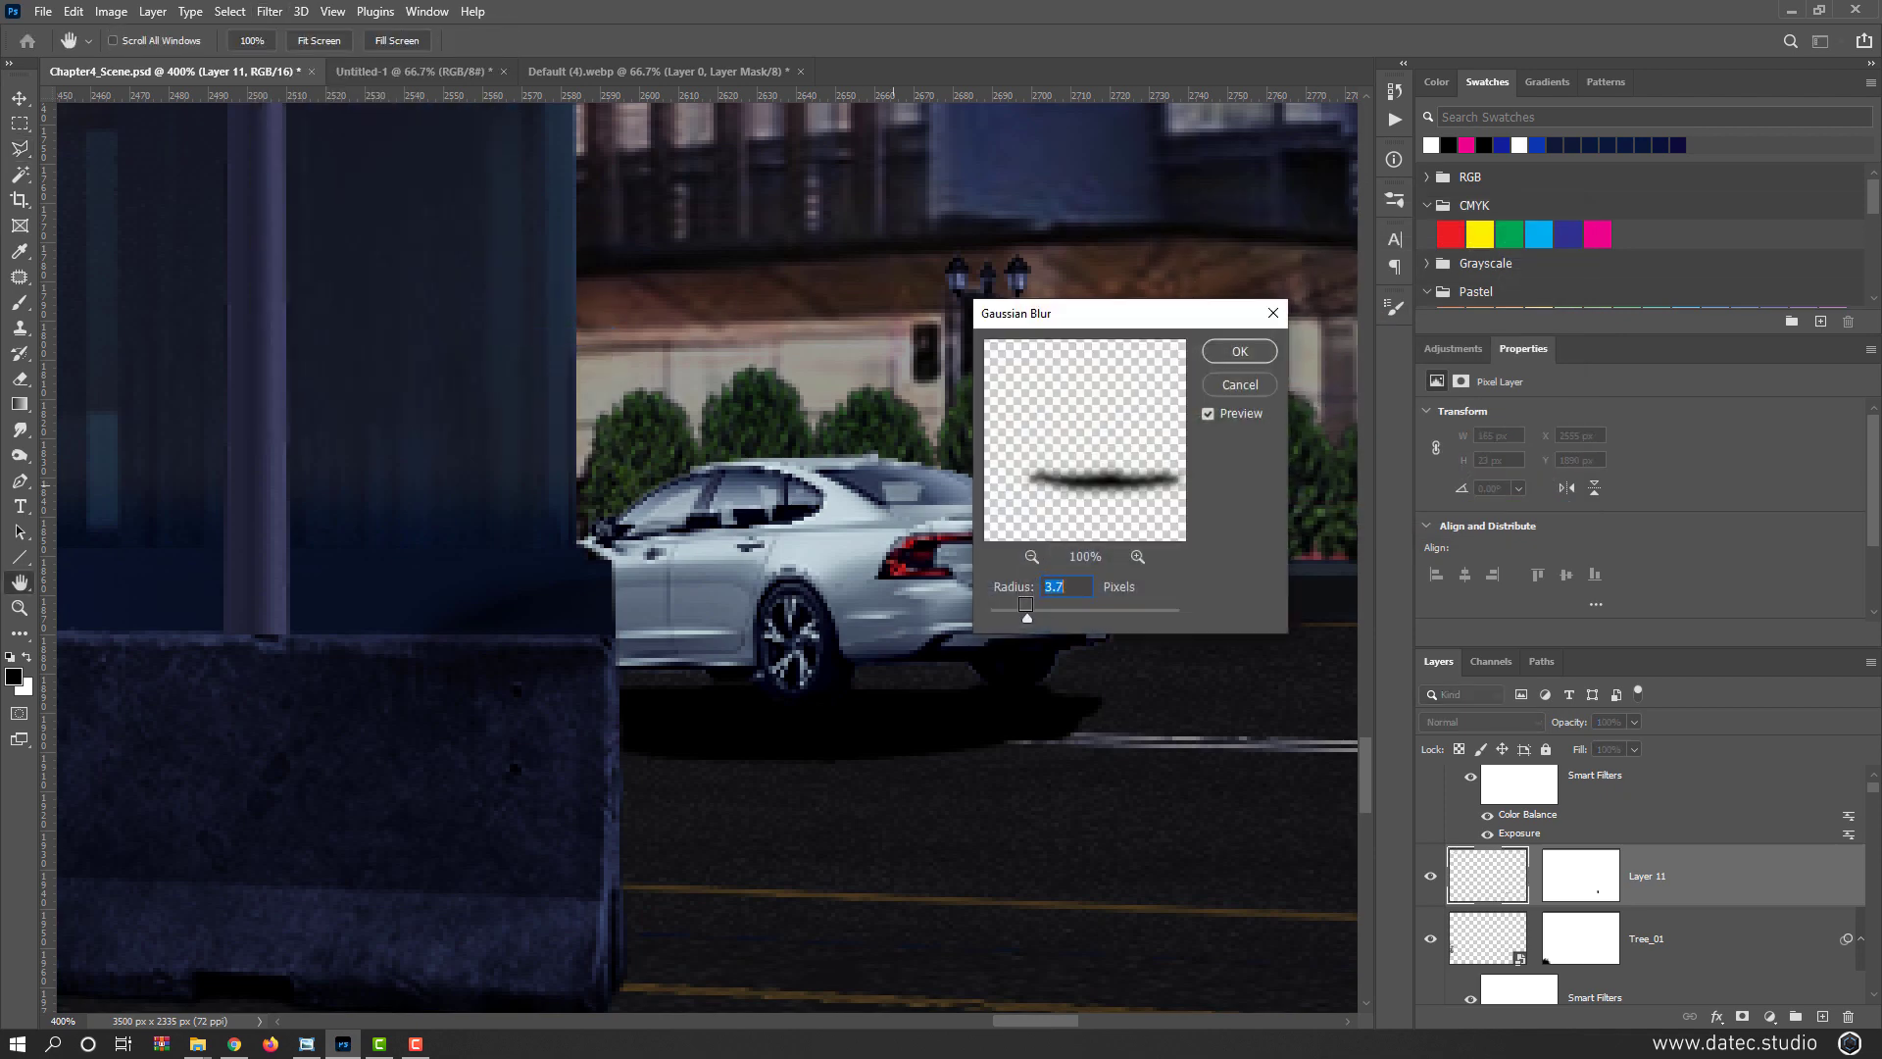
pyautogui.click(1008, 610)
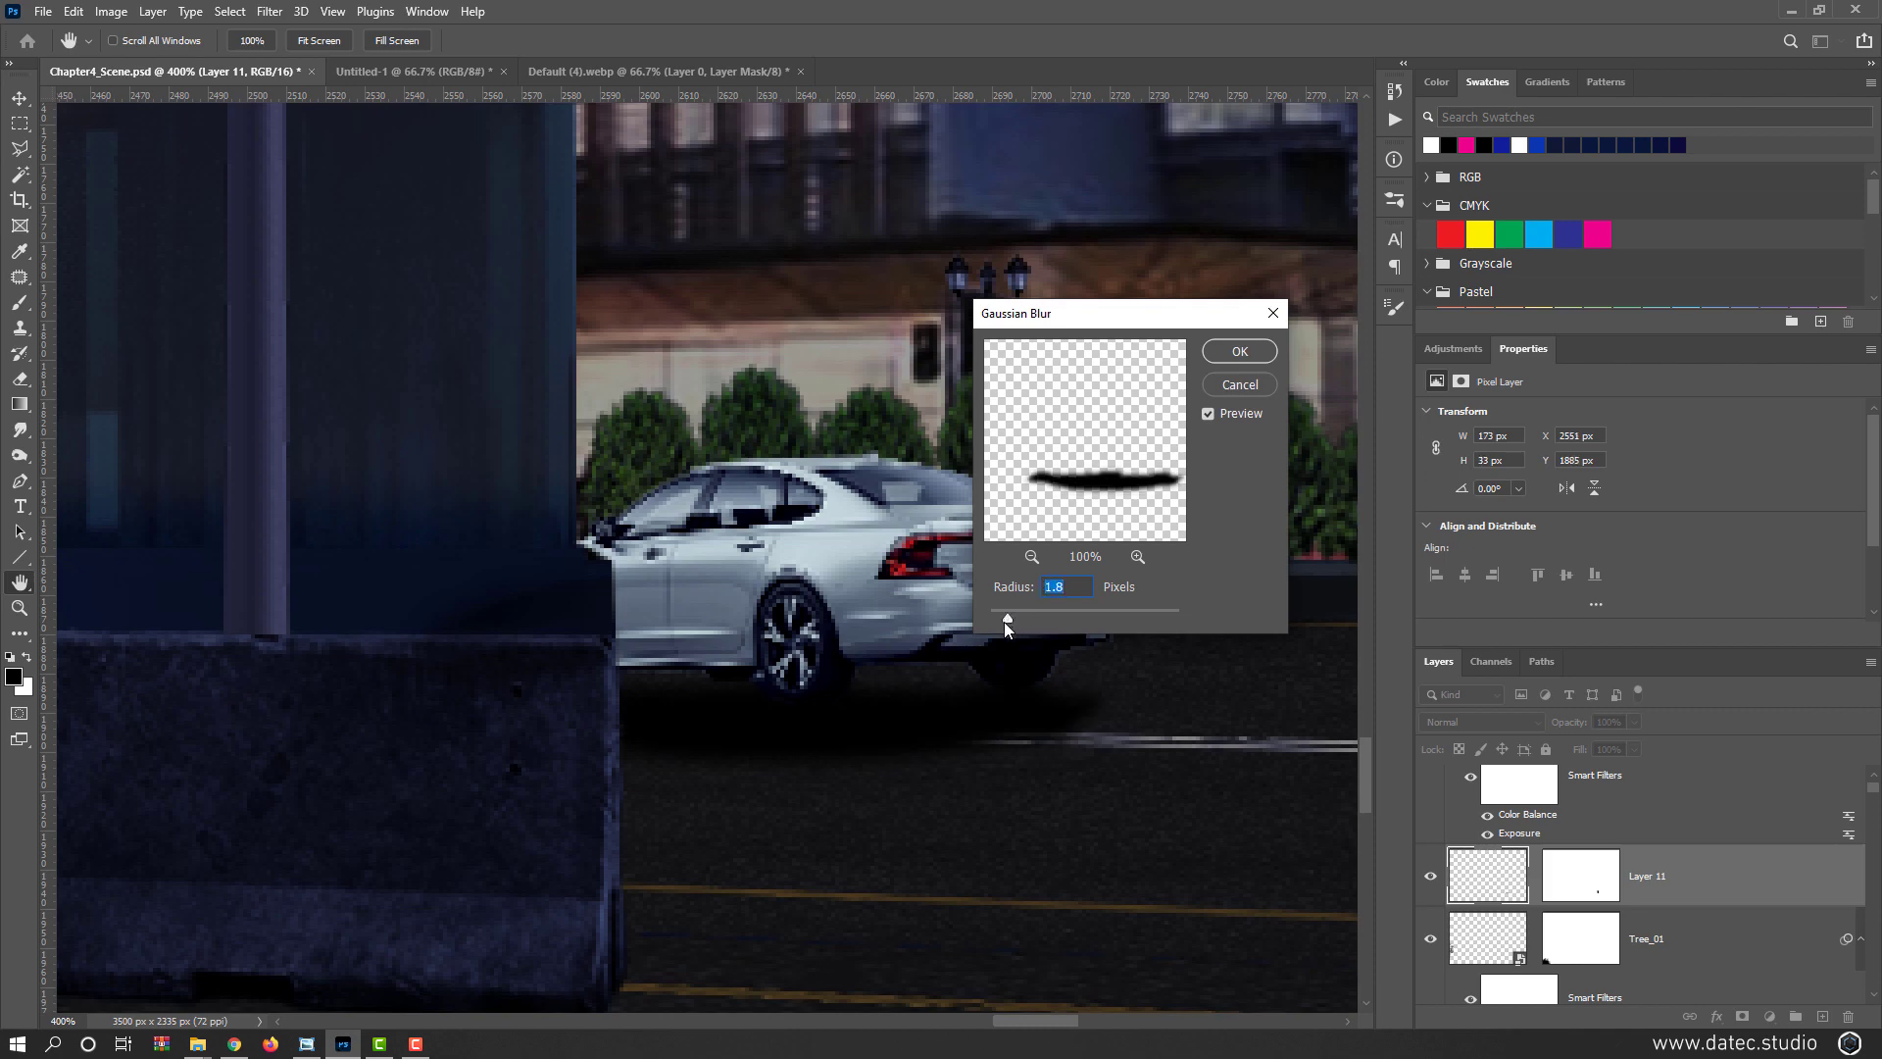
pyautogui.moveTo(1007, 621); pyautogui.dragTo(1004, 617)
pyautogui.press('Return')
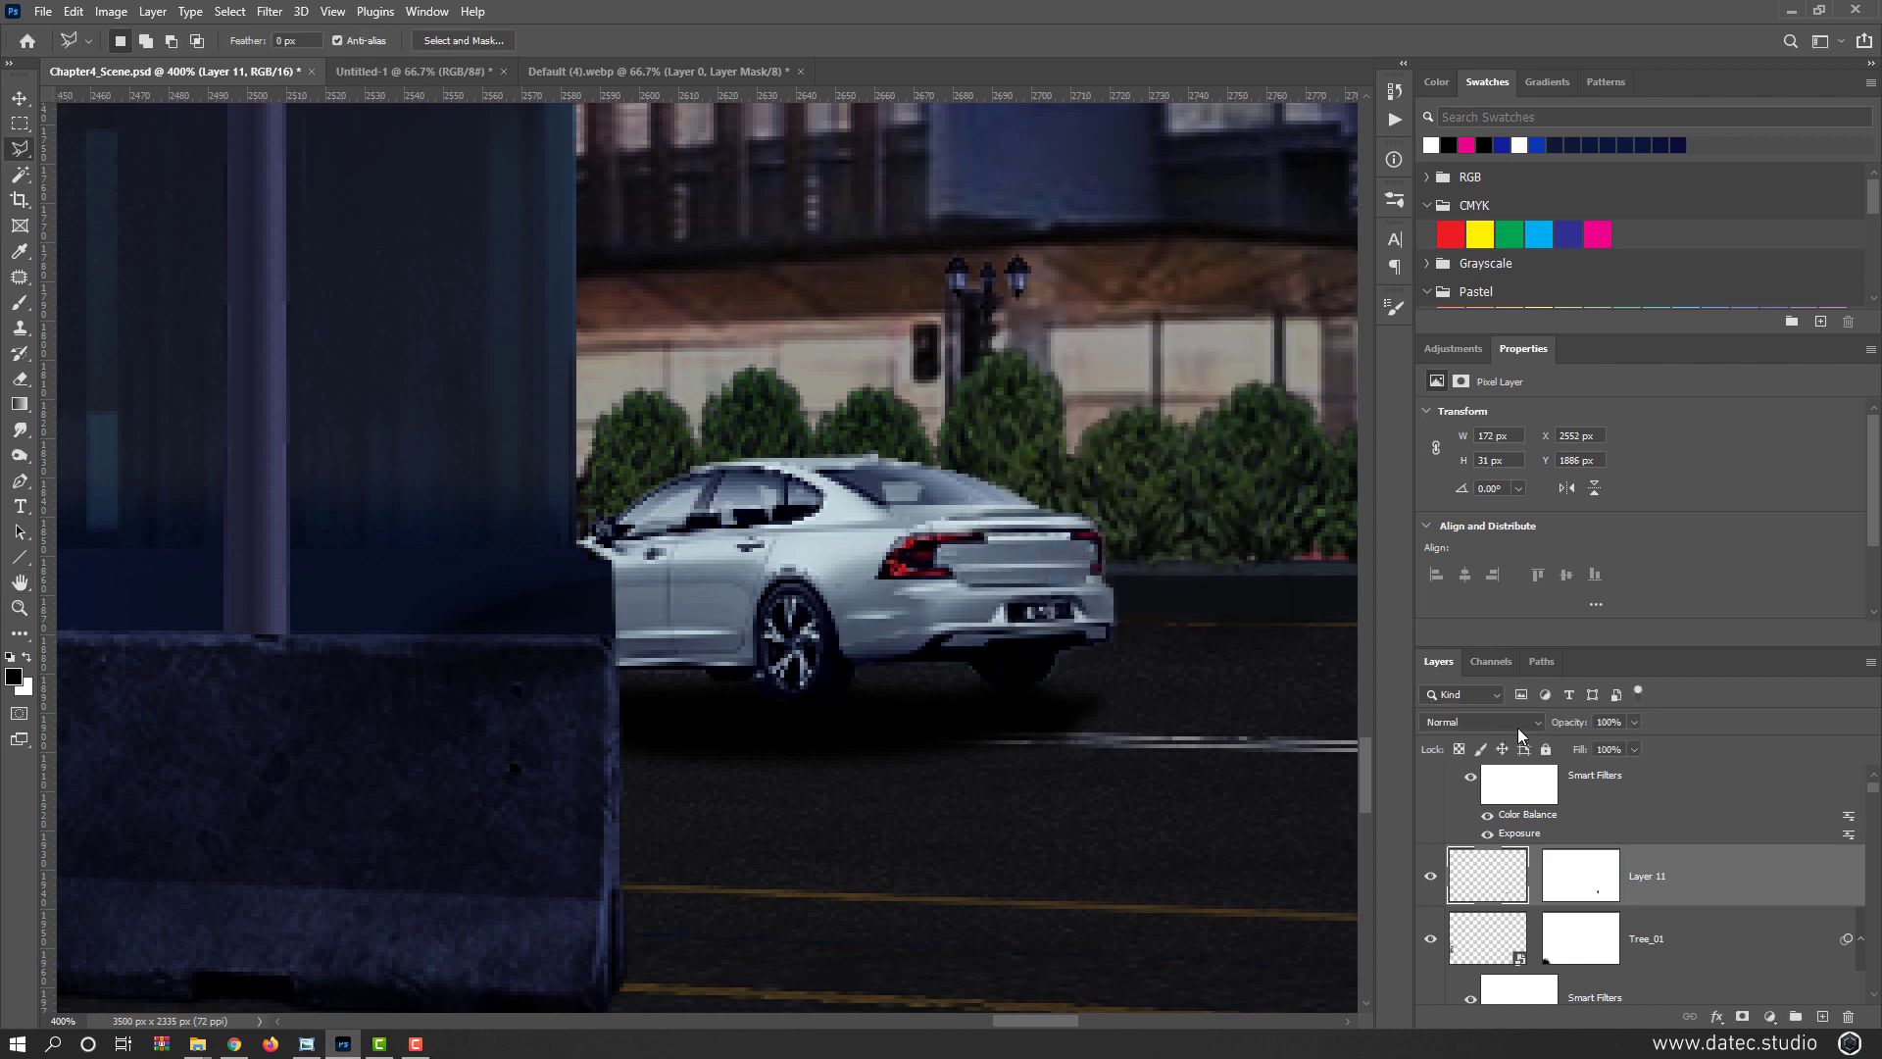
# Set the shadow layer's blend mode to Multiply and its opacity to 45%
pyautogui.click(1517, 728)
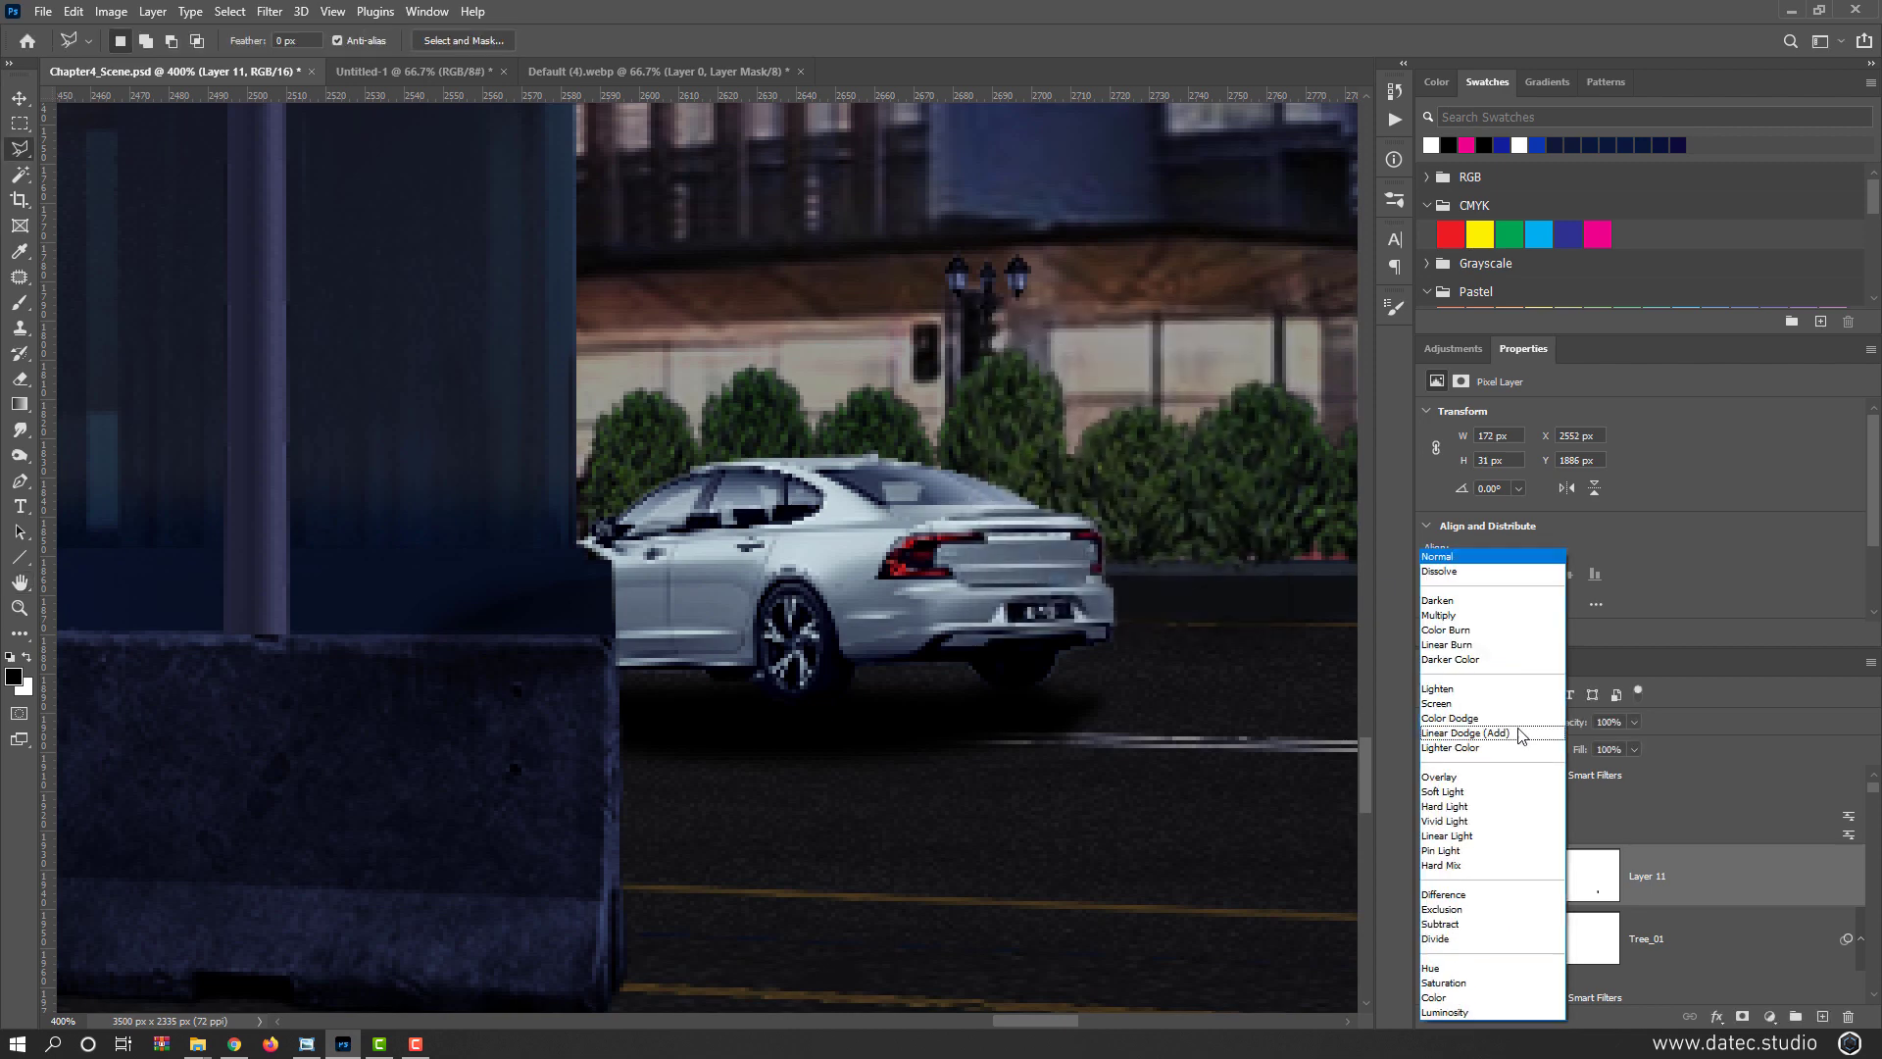
pyautogui.click(1471, 618)
pyautogui.moveTo(1581, 732); pyautogui.dragTo(1517, 727)
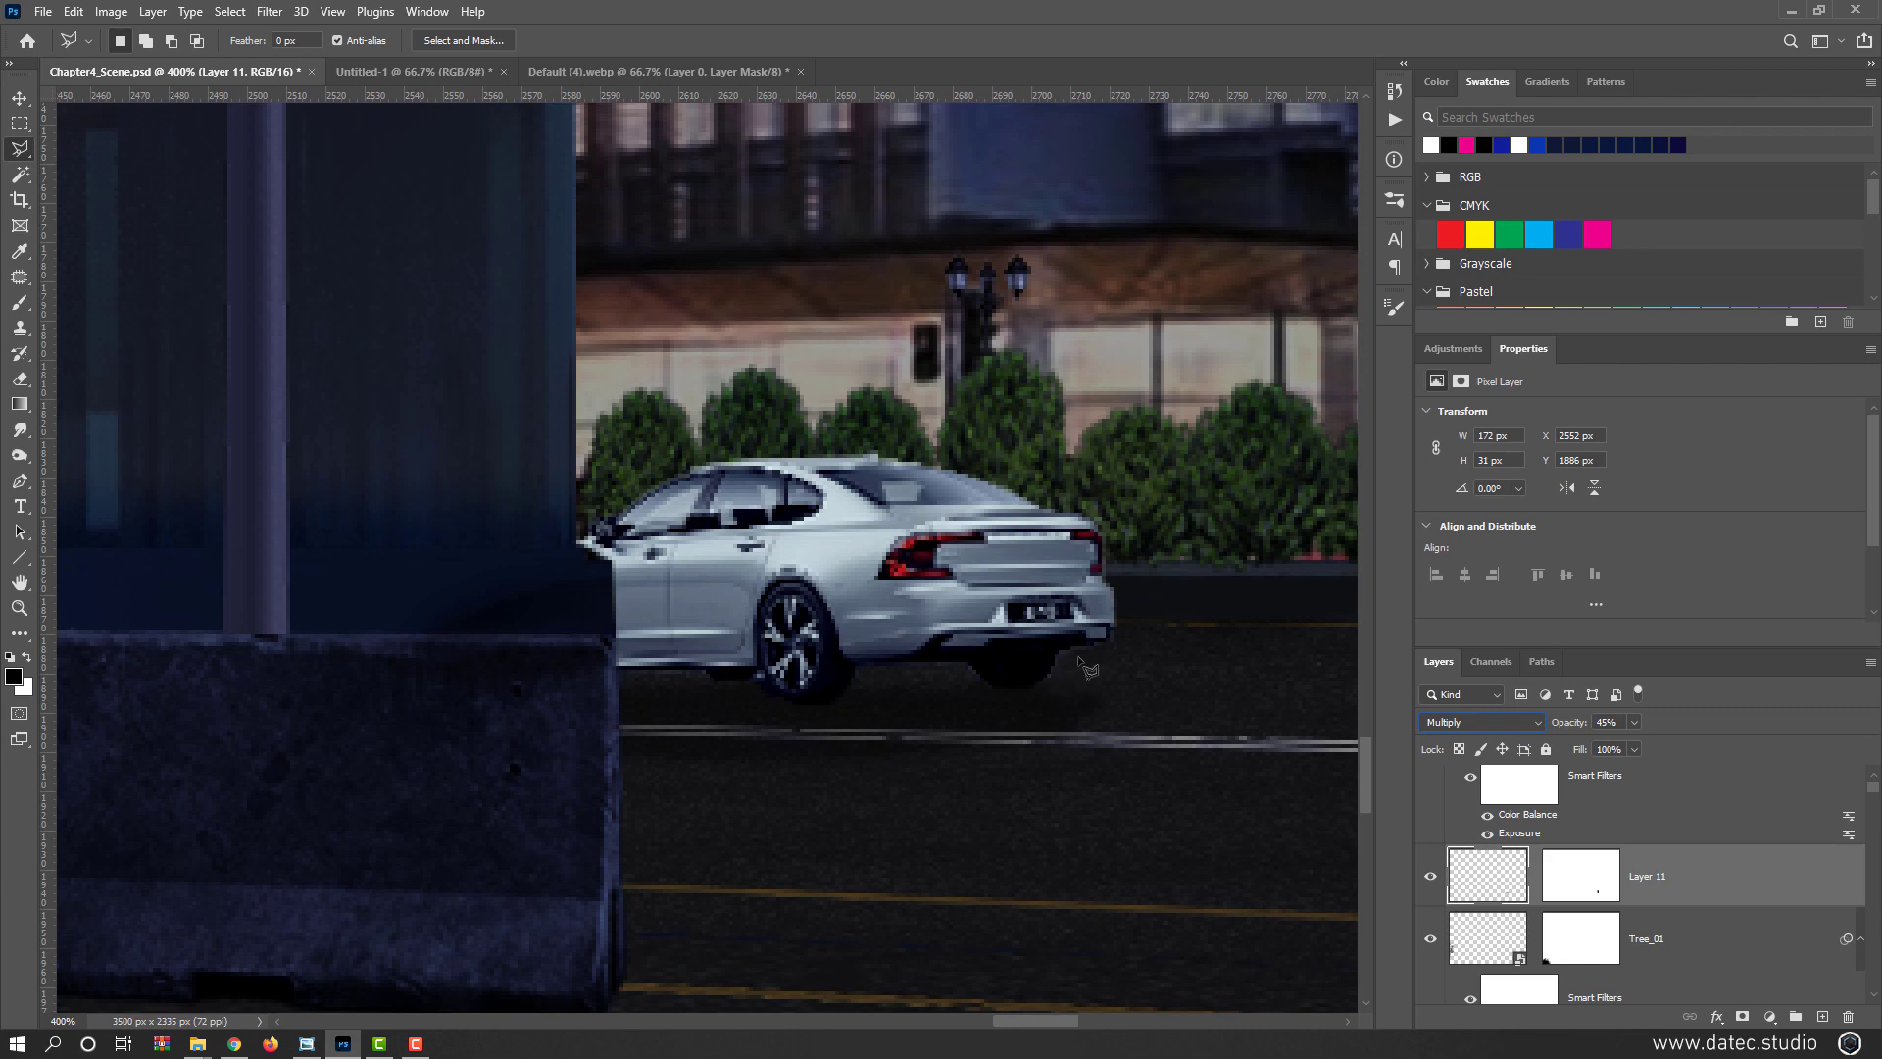
pyautogui.click(20, 98)
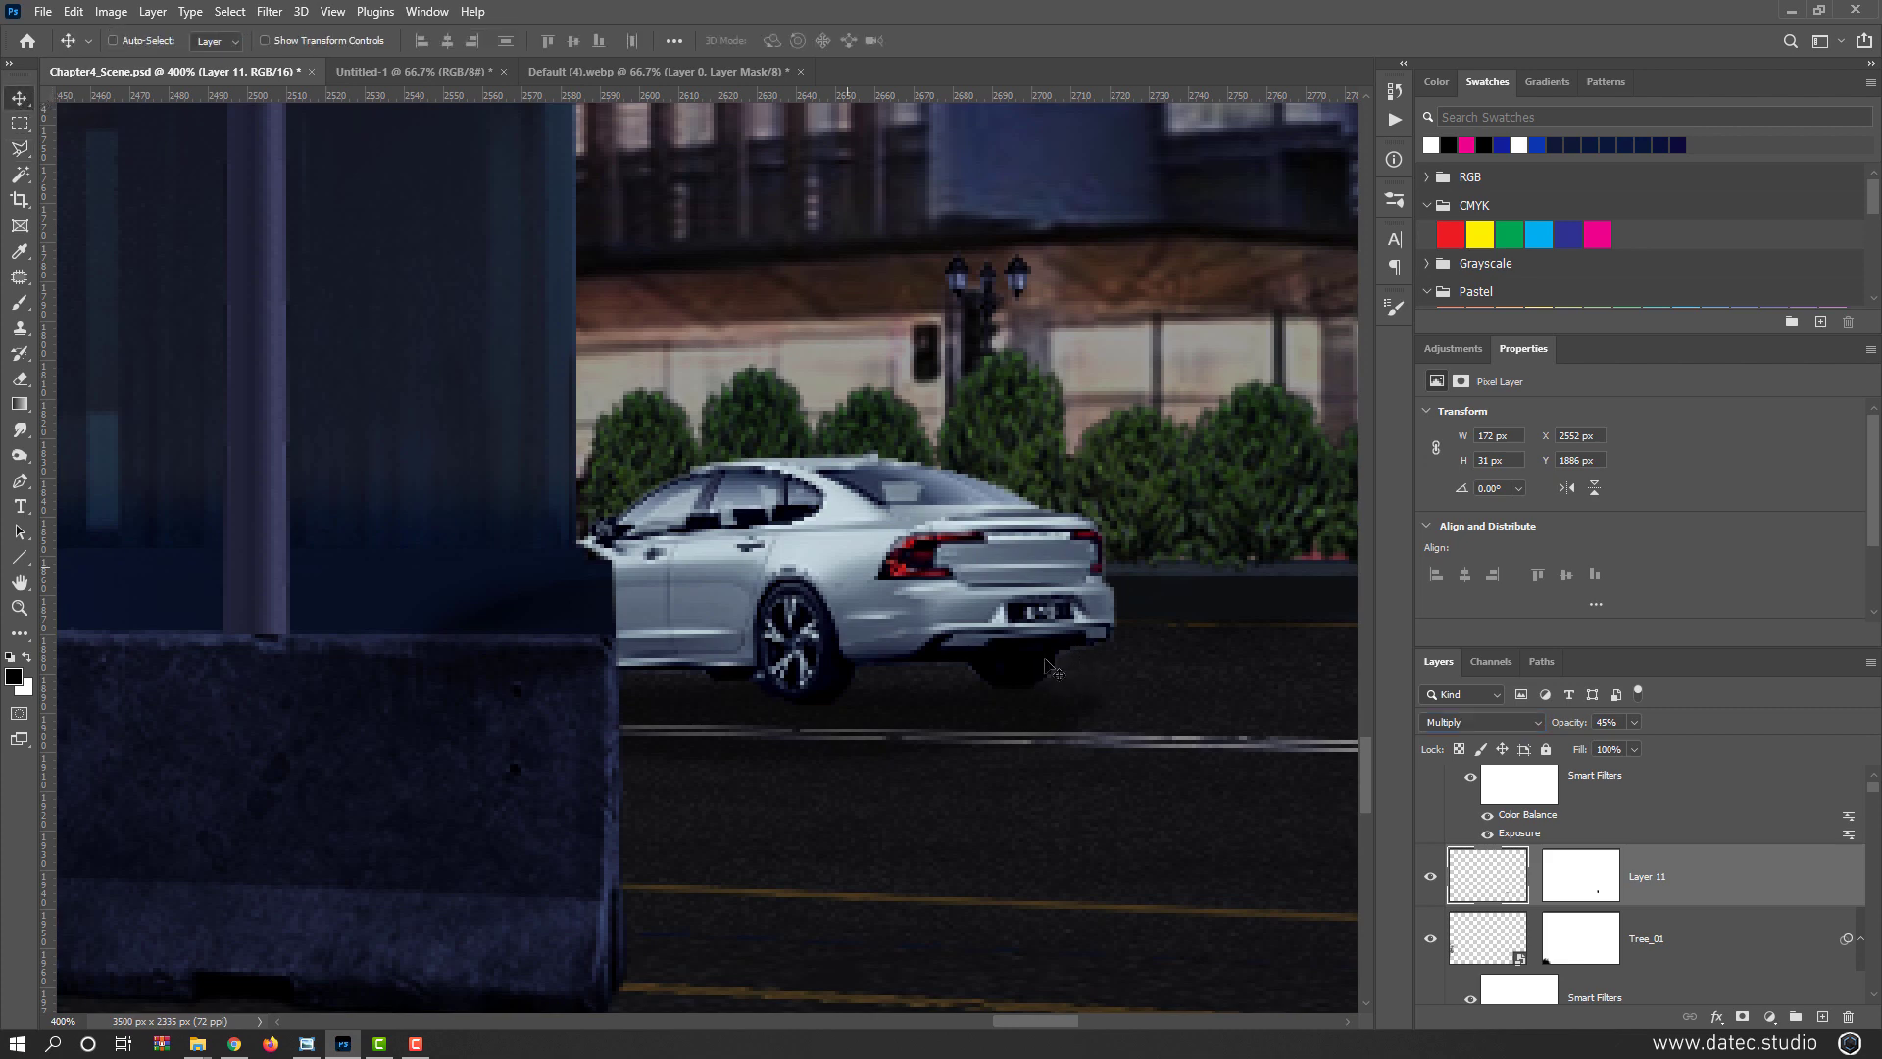
# Clean up the edges along the car's underside and wheels by brushing black on Layer 11 copy's mask, and save the scene
pyautogui.scroll(2, 1549, 819)
pyautogui.click(1514, 802)
pyautogui.scroll(3, 1030, 701)
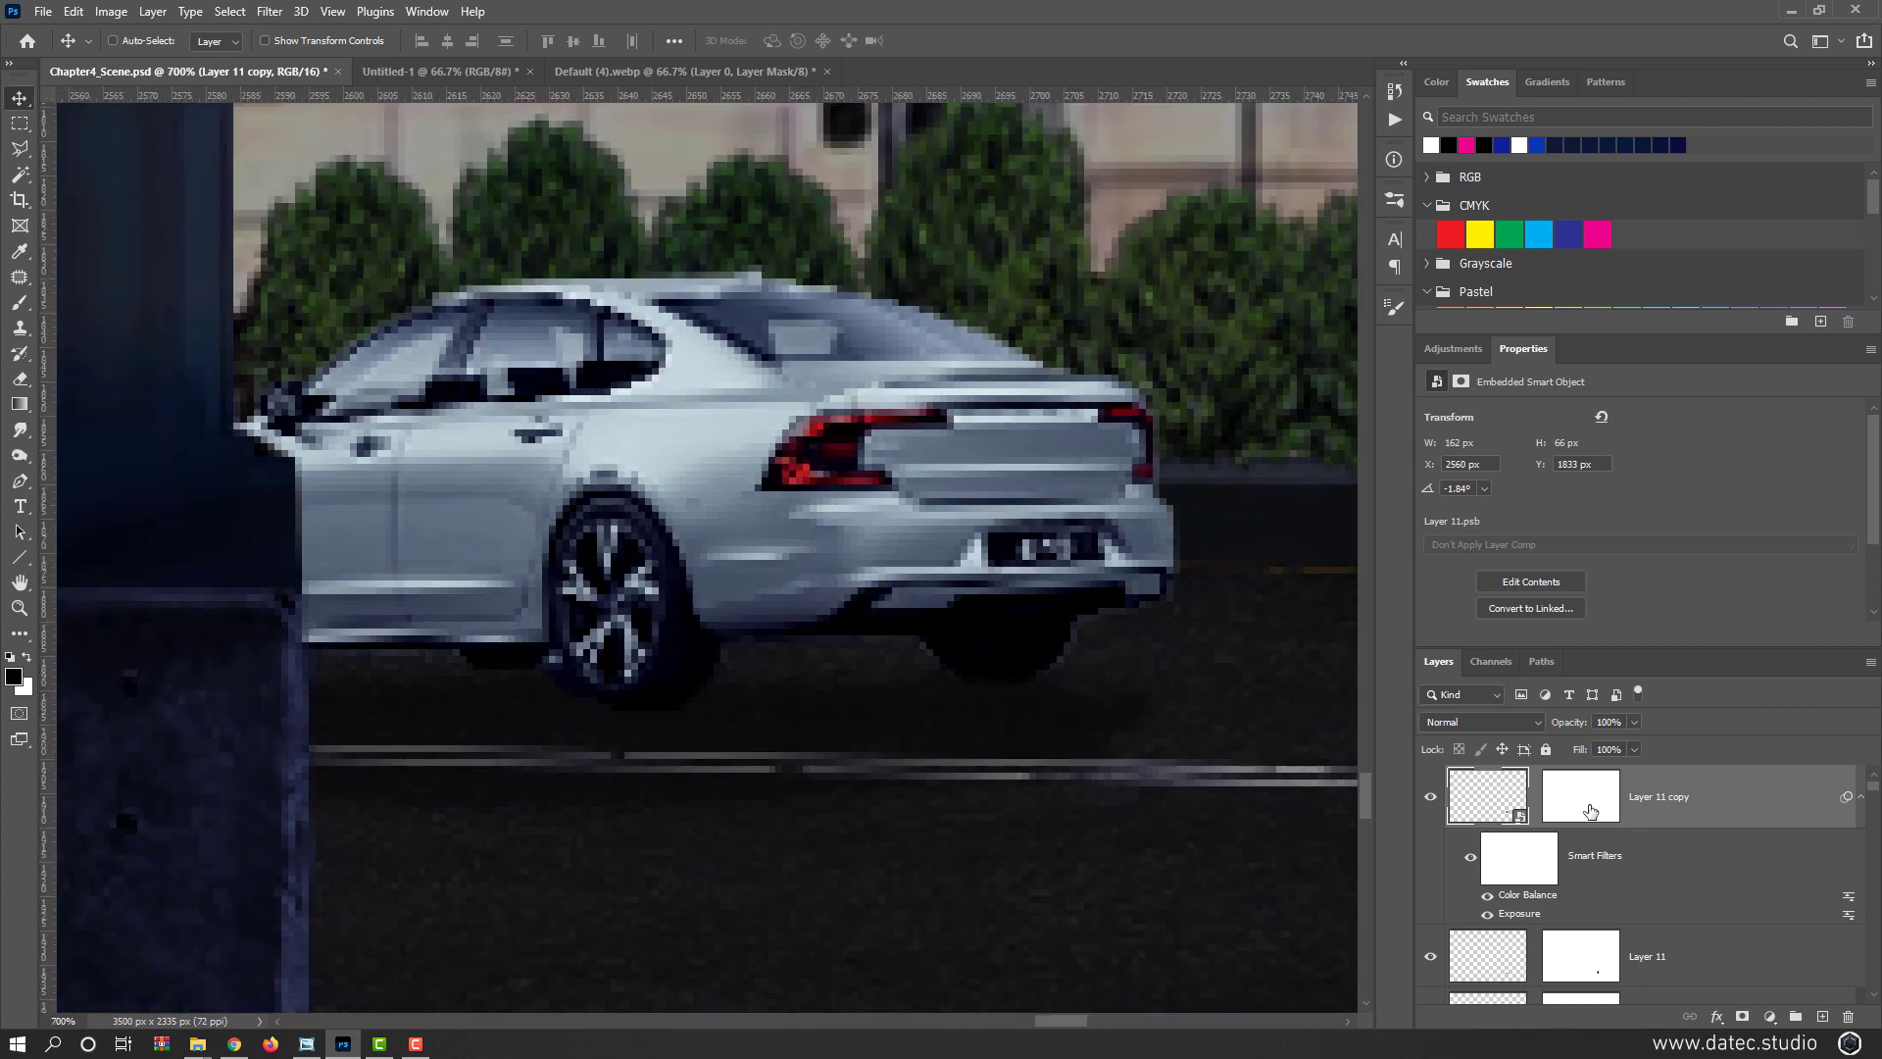
pyautogui.click(1589, 810)
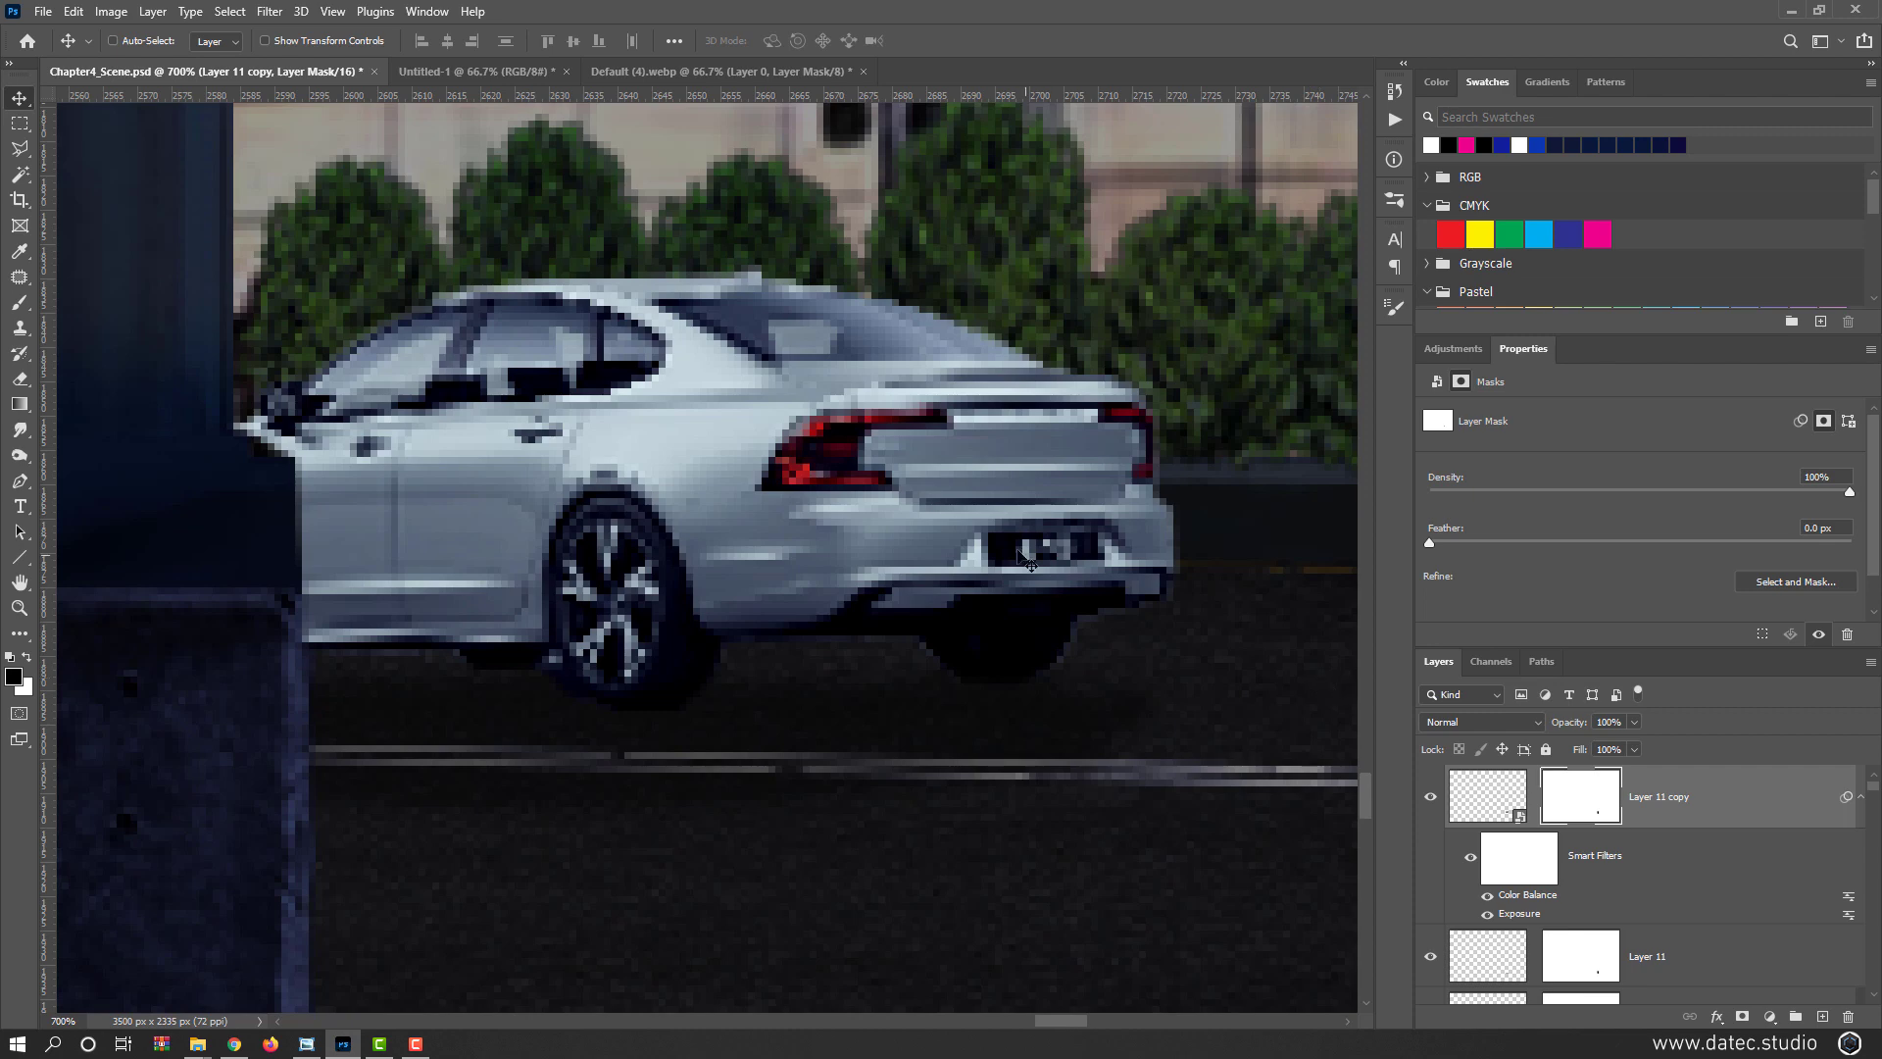
pyautogui.press('b')
pyautogui.moveTo(1031, 579); pyautogui.dragTo(1041, 508)
pyautogui.moveTo(1101, 607); pyautogui.dragTo(1072, 664)
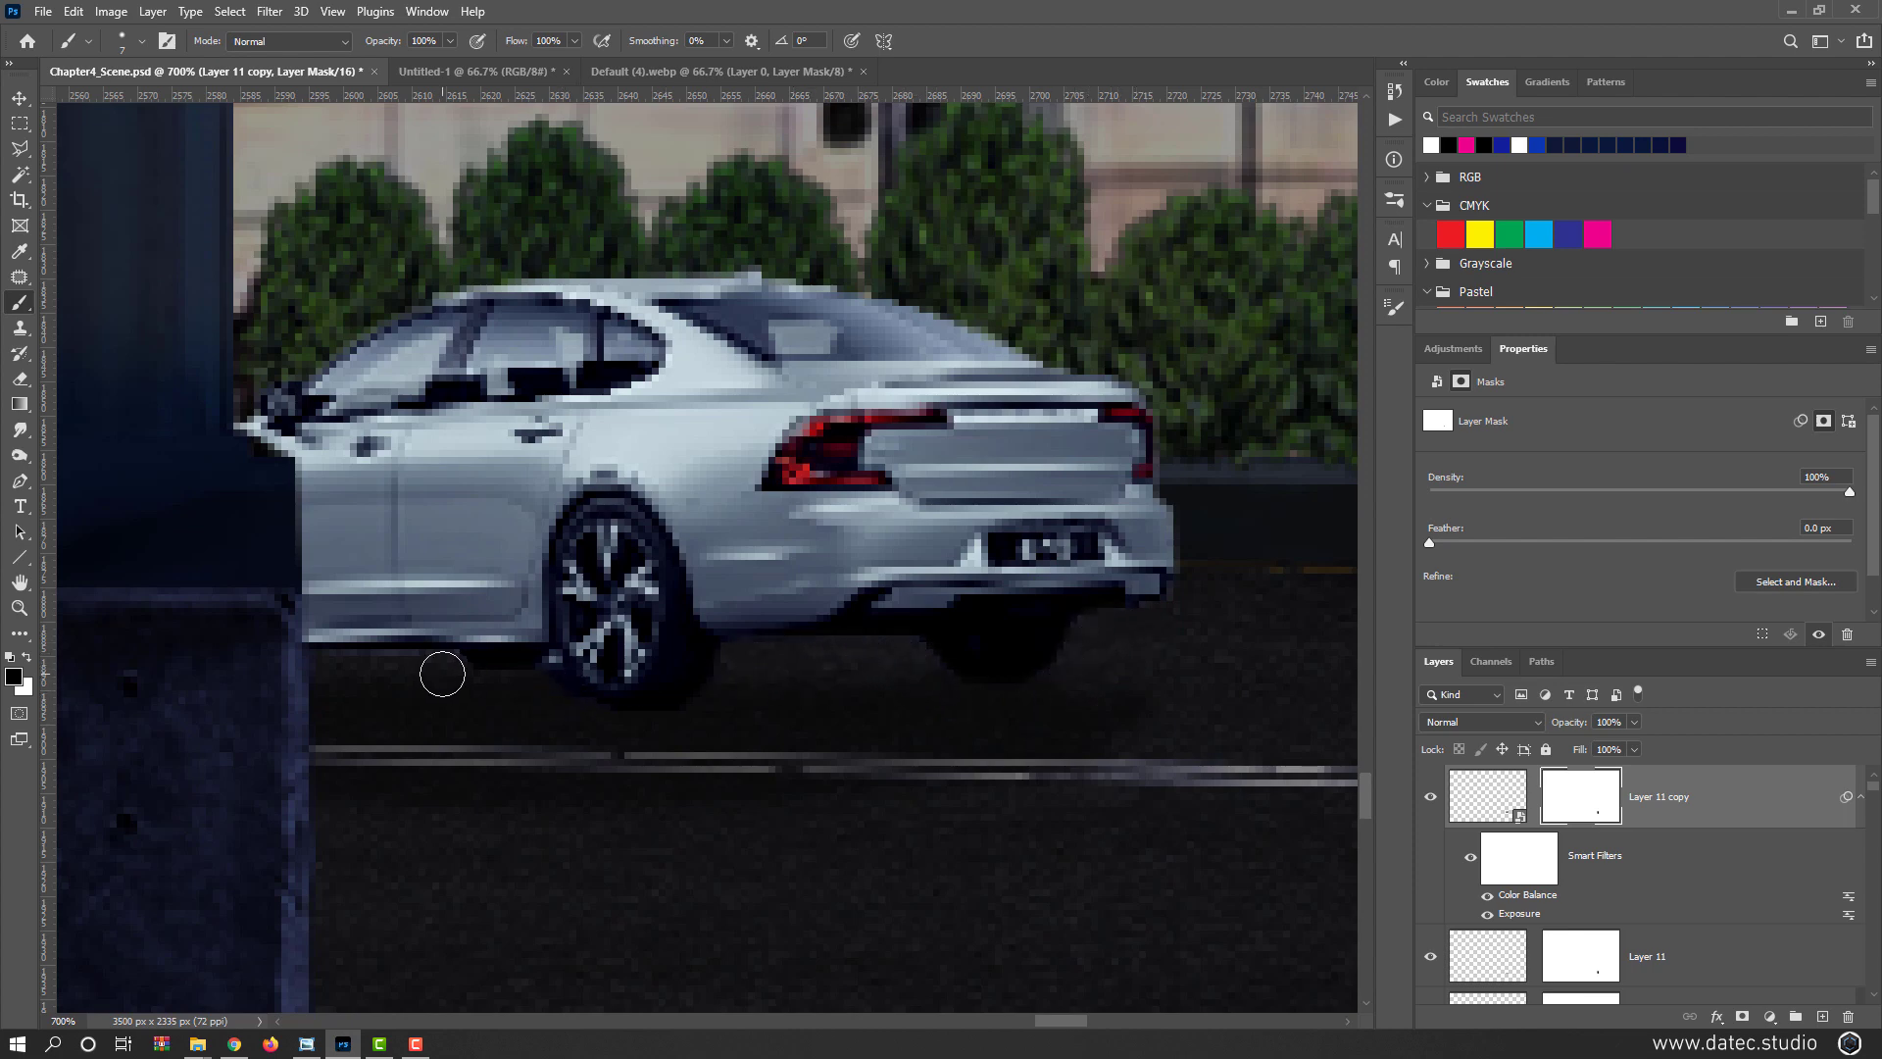
pyautogui.moveTo(870, 643); pyautogui.dragTo(744, 746)
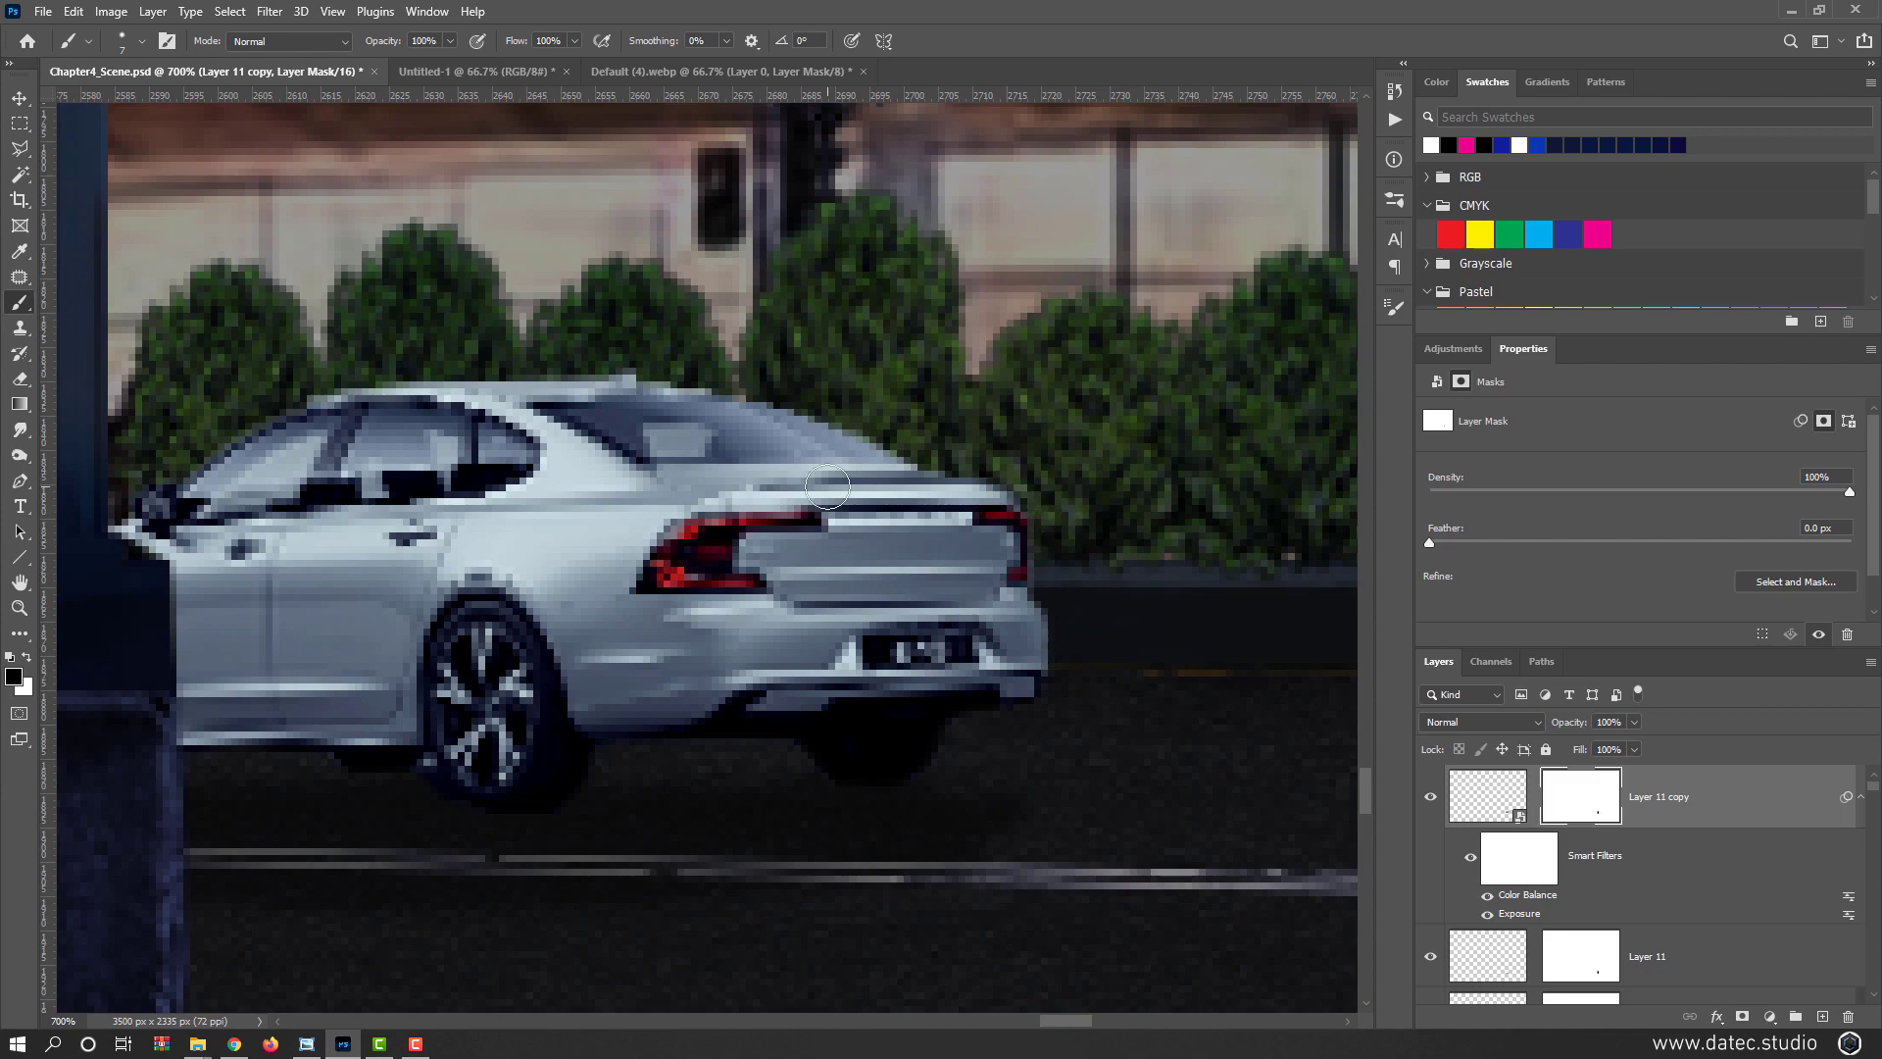
pyautogui.hotkey('ctrl', '0')
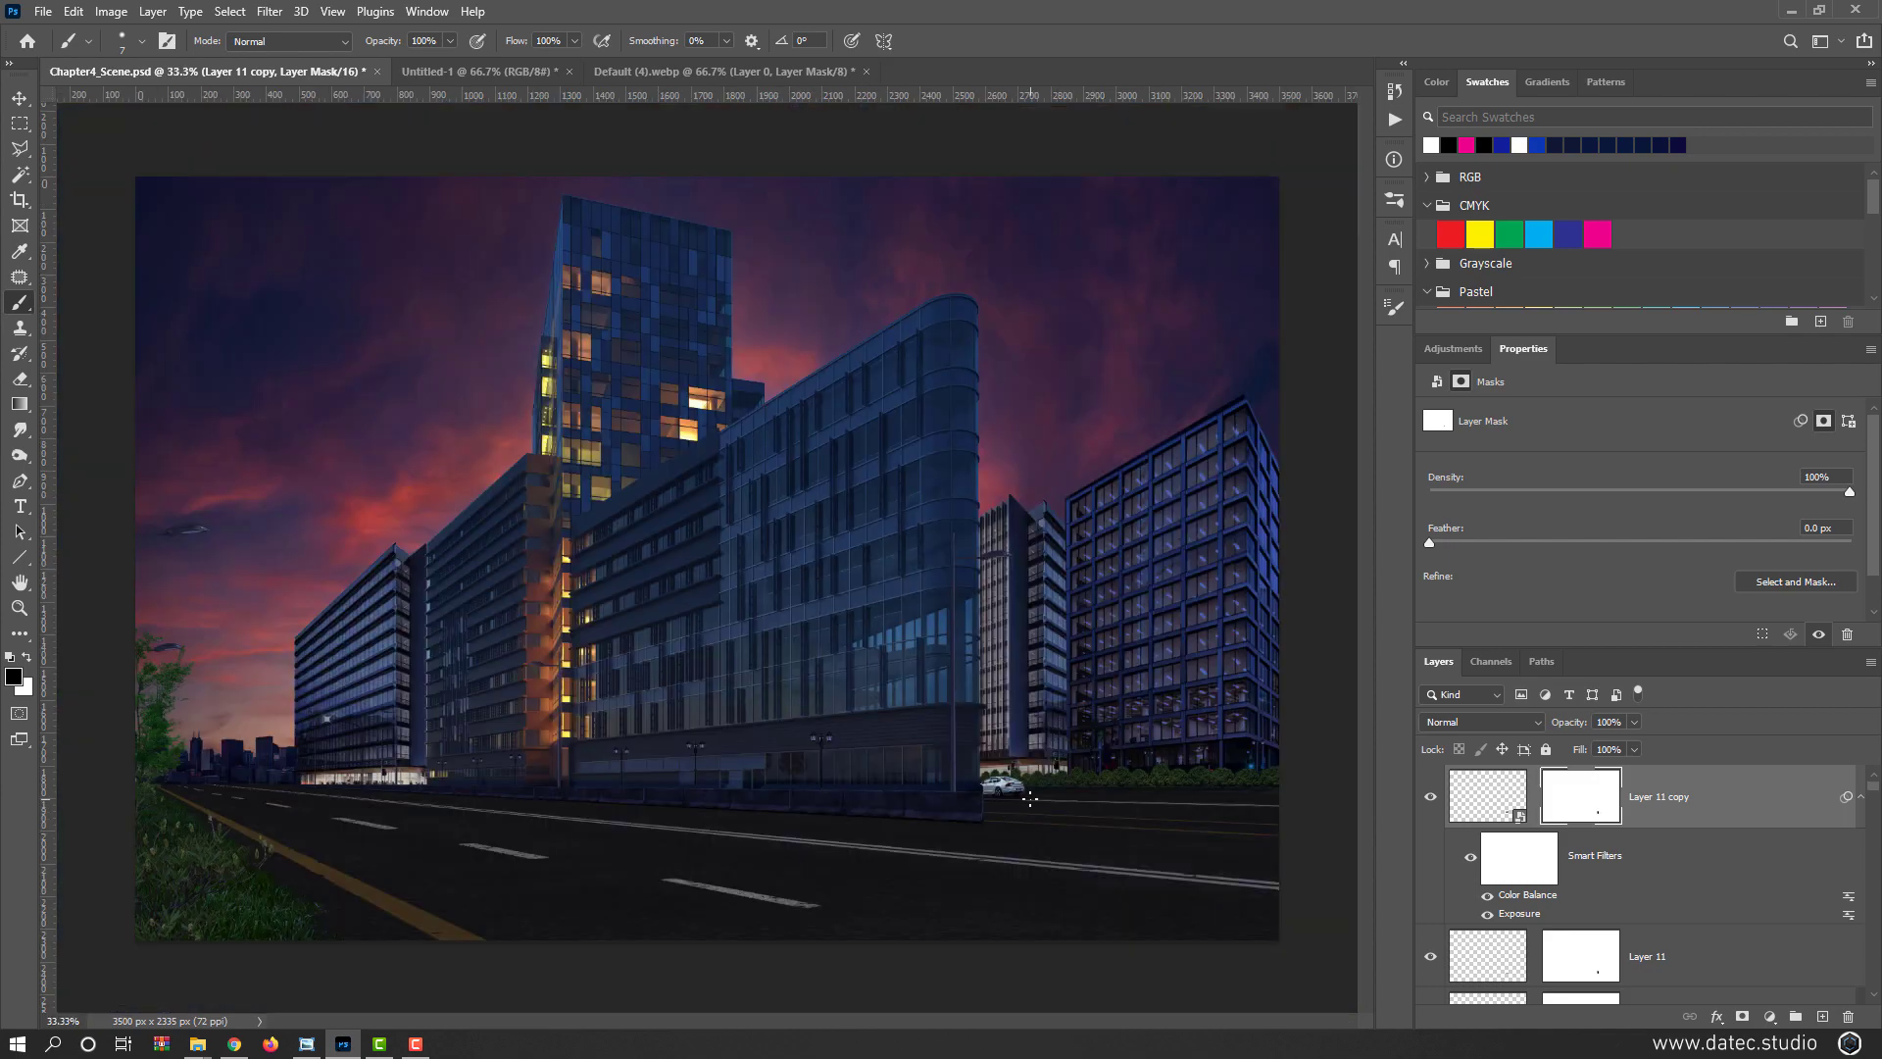
pyautogui.hotkey('ctrl', 's')
# Duplicate the Layer 11 copy car layer and desaturate the duplicate with a Hue/Saturation saturation of -100
pyautogui.scroll(10, 1030, 799)
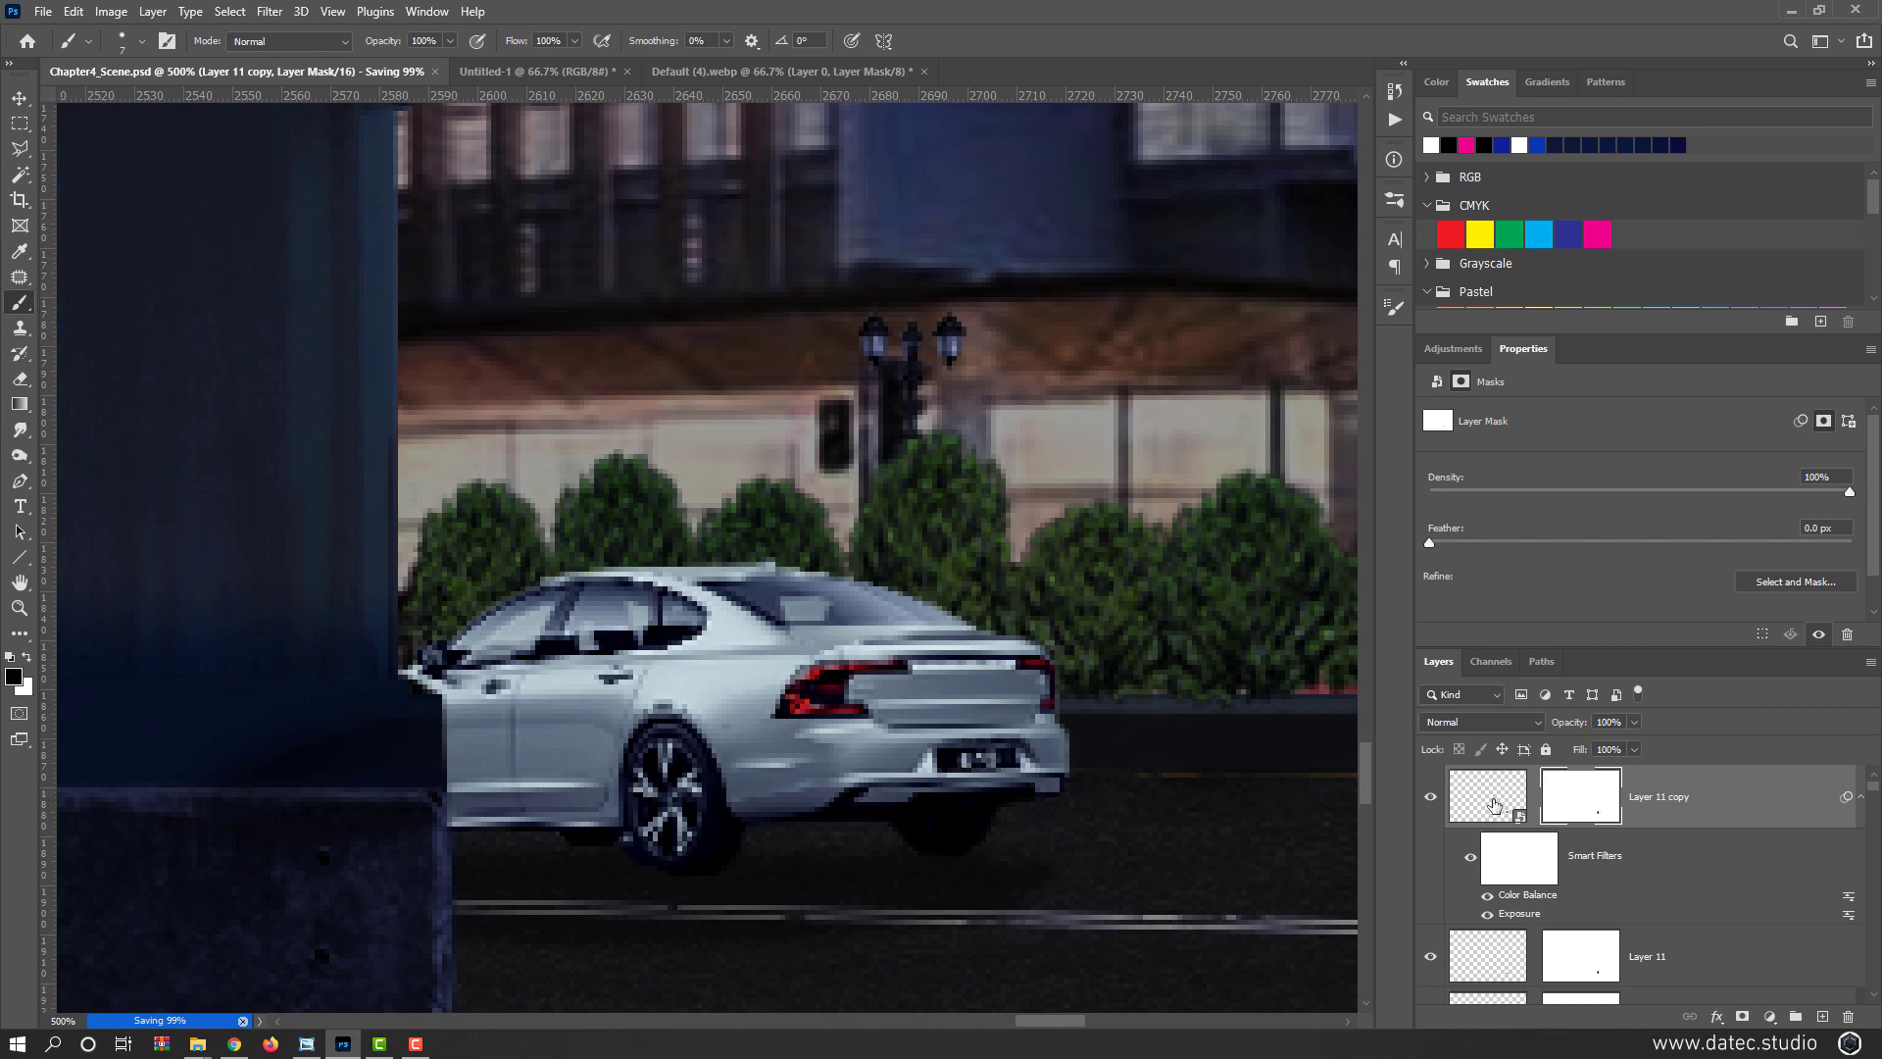
pyautogui.moveTo(1495, 799); pyautogui.dragTo(1819, 1015)
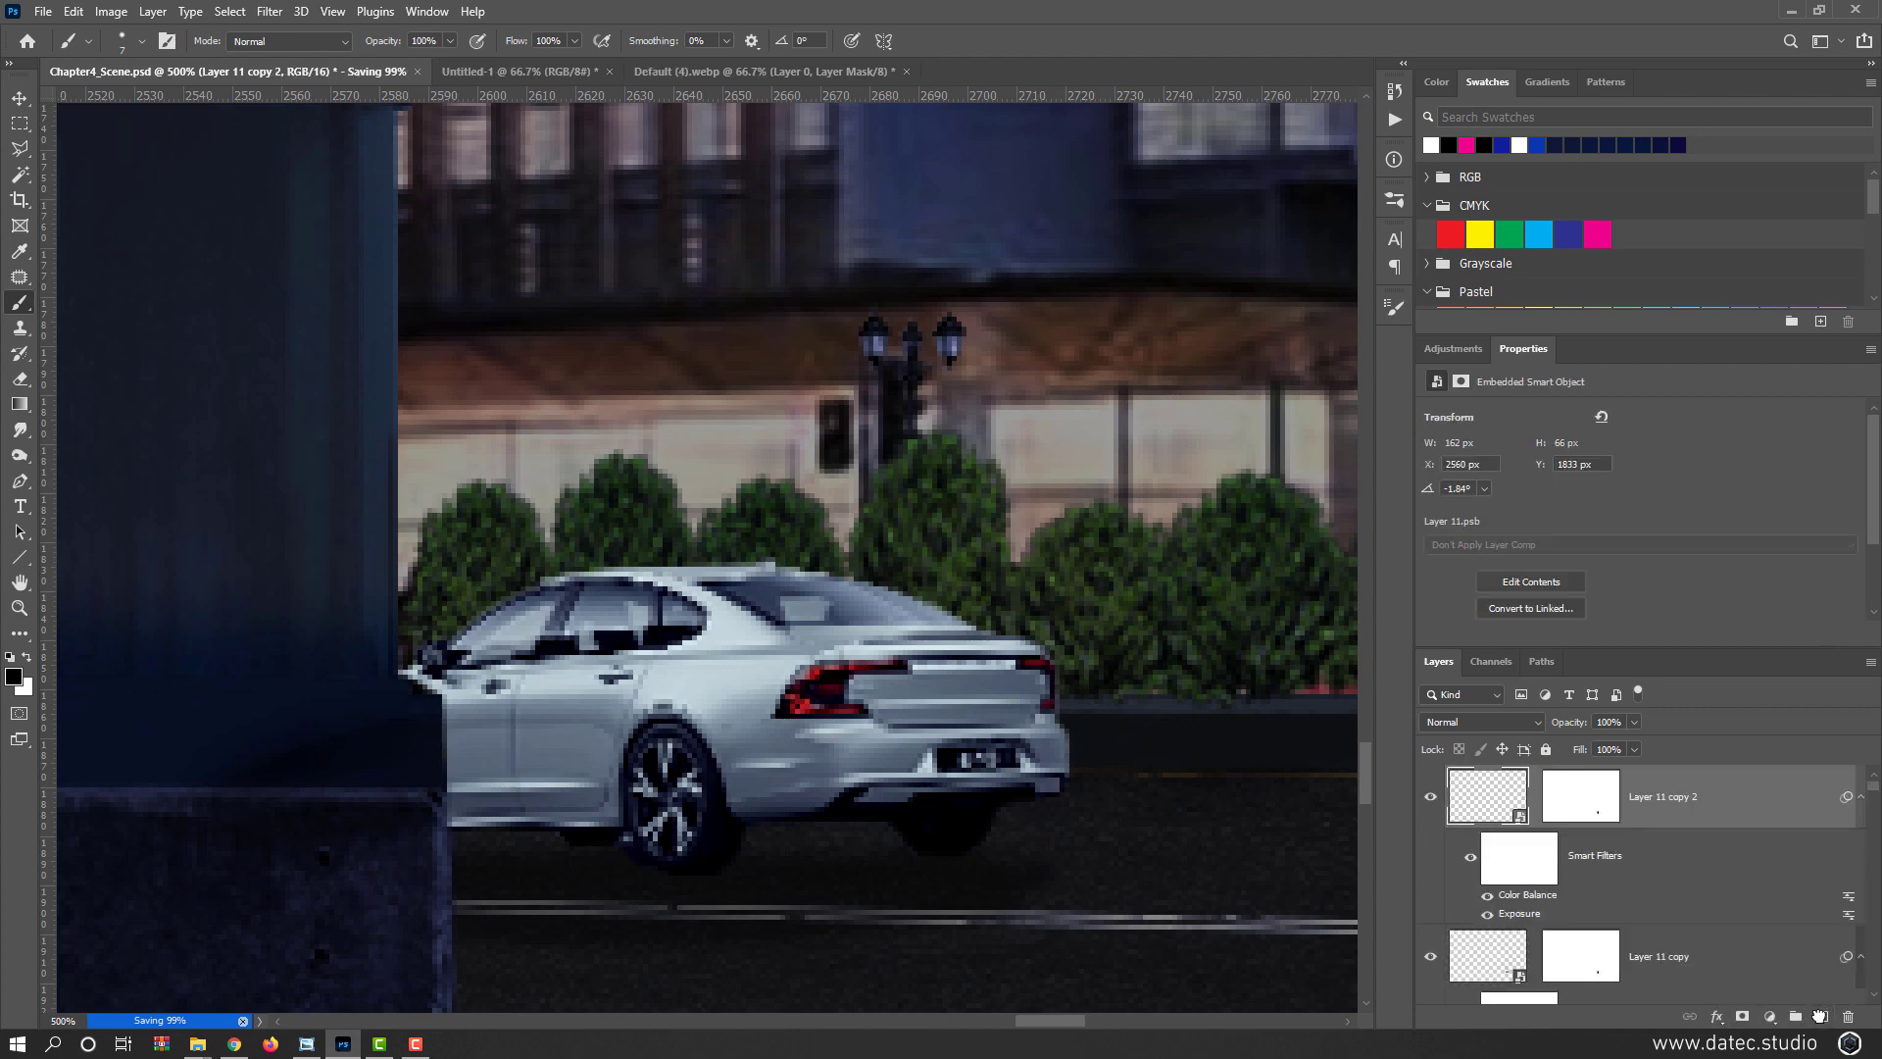
pyautogui.scroll(1, 970, 721)
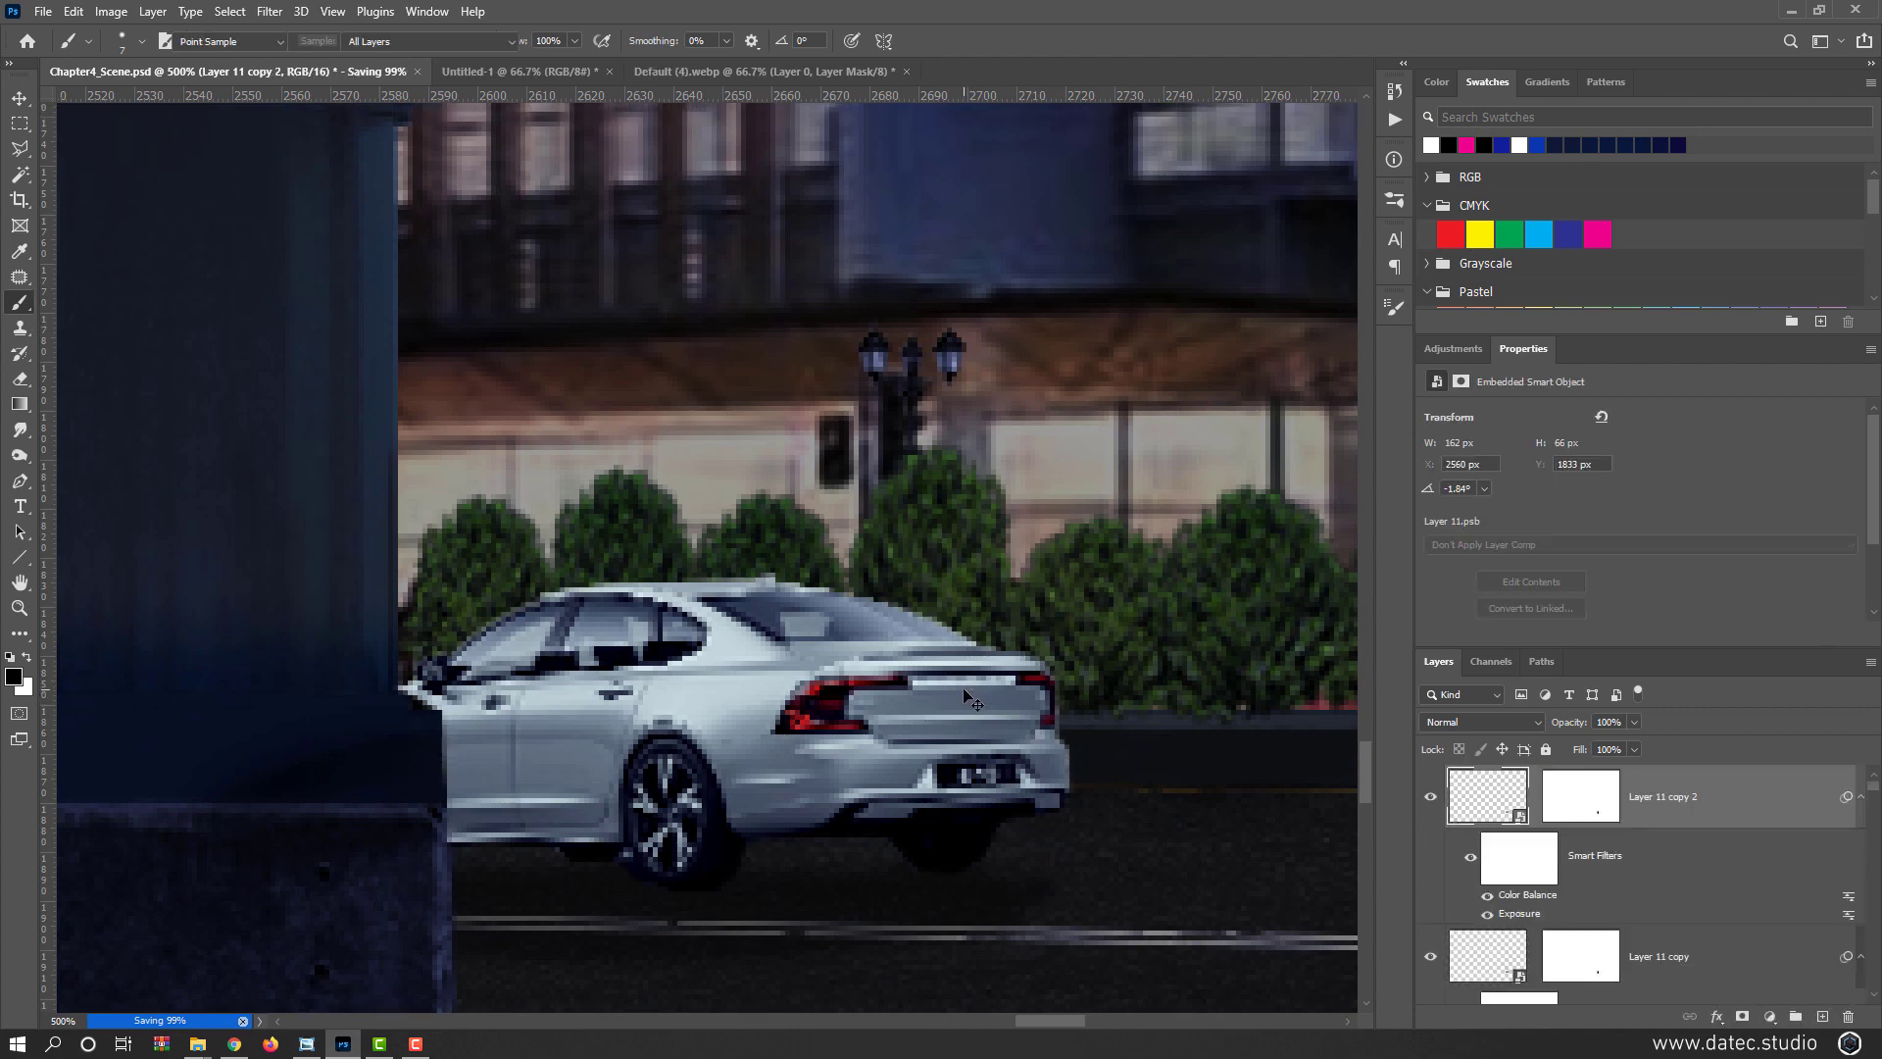
pyautogui.hotkey('ctrl', 'u')
pyautogui.moveTo(1213, 381); pyautogui.dragTo(1108, 384)
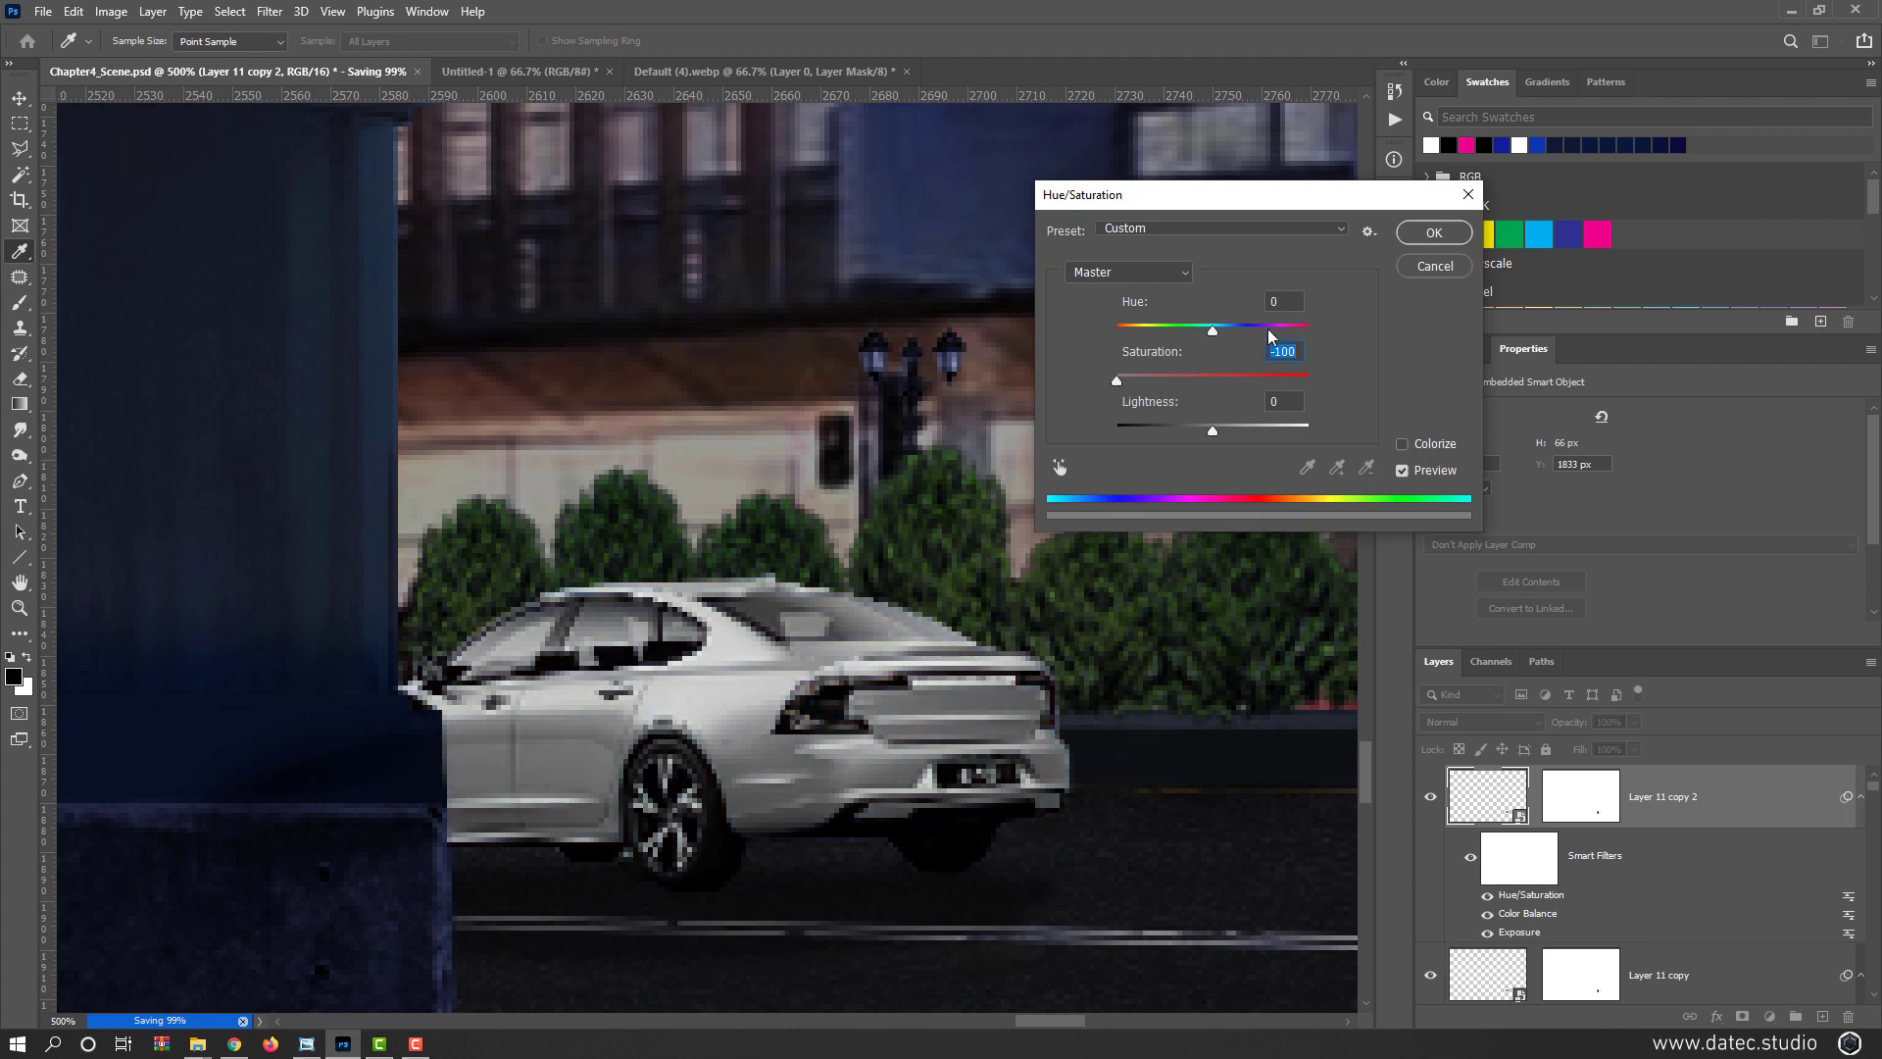
pyautogui.click(1433, 233)
# Invert the tones of the desaturated car duplicate, keeping its blend mode at Normal
pyautogui.press('b')
pyautogui.hotkey('ctrl', 'i')
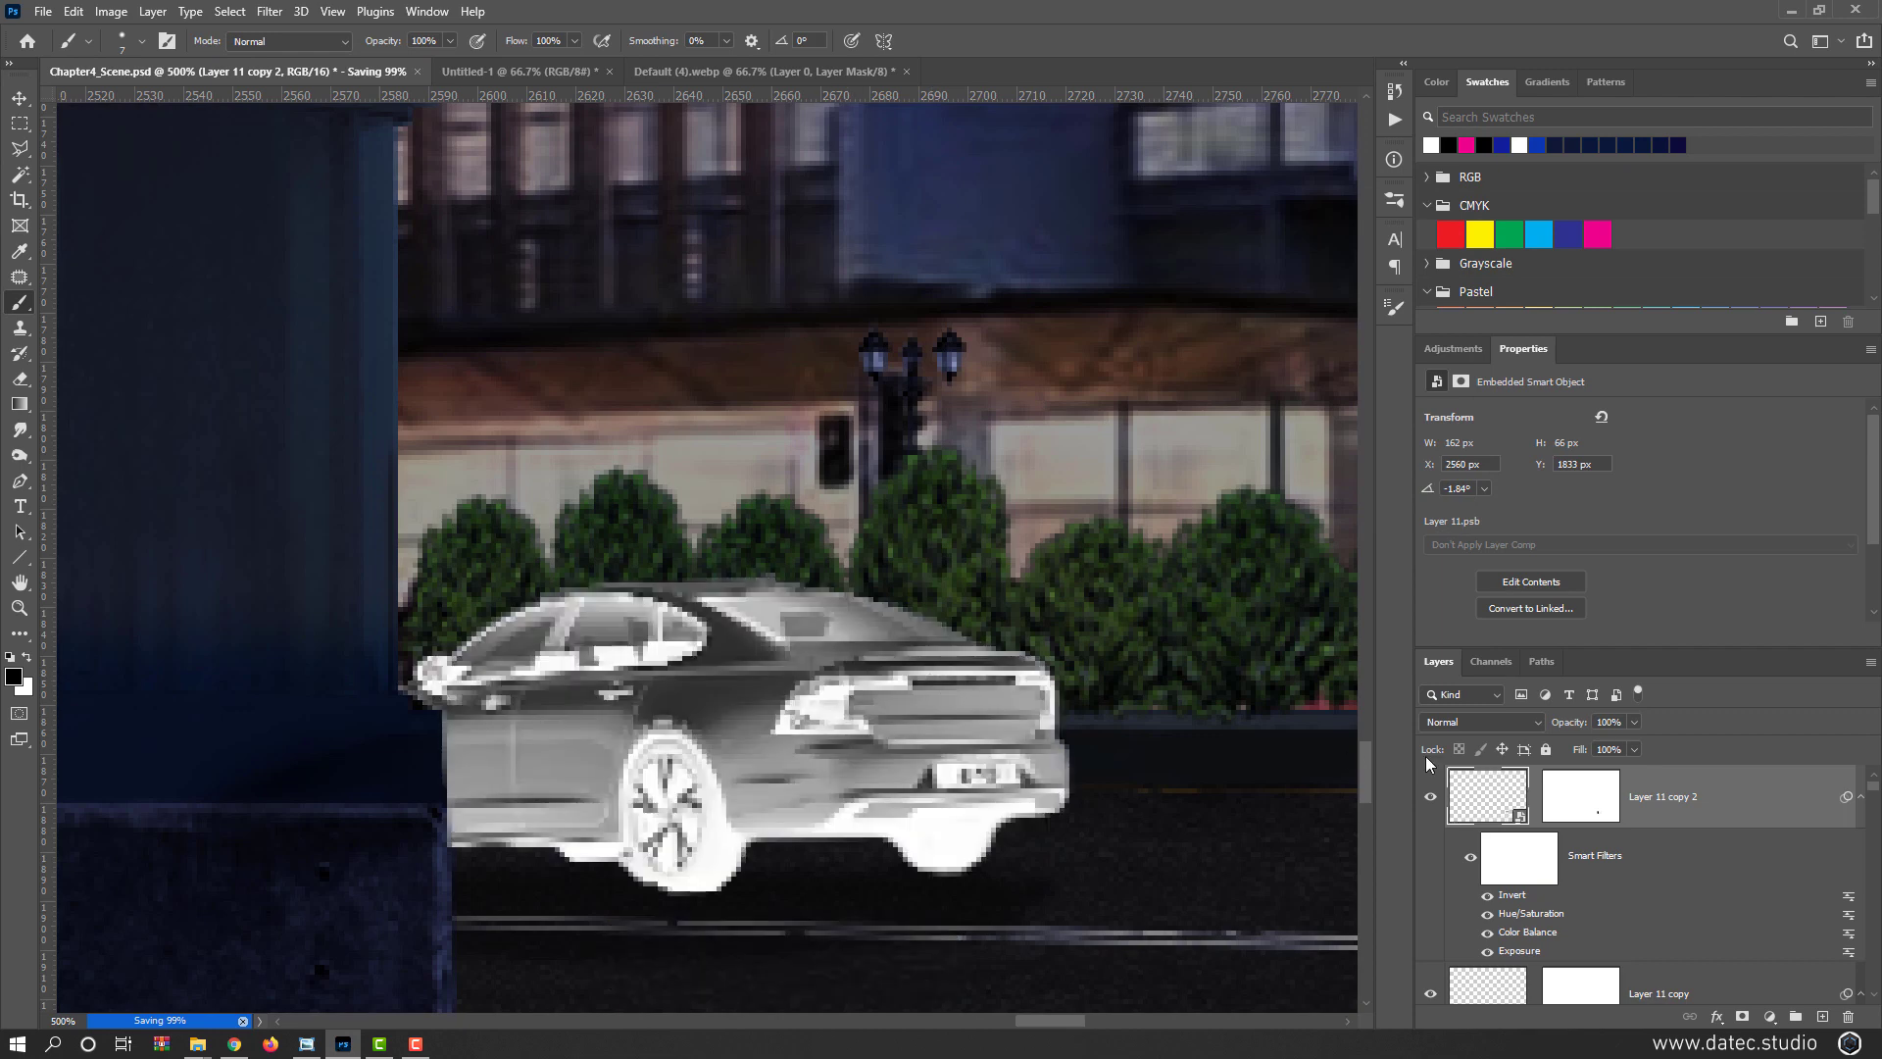
pyautogui.click(1518, 723)
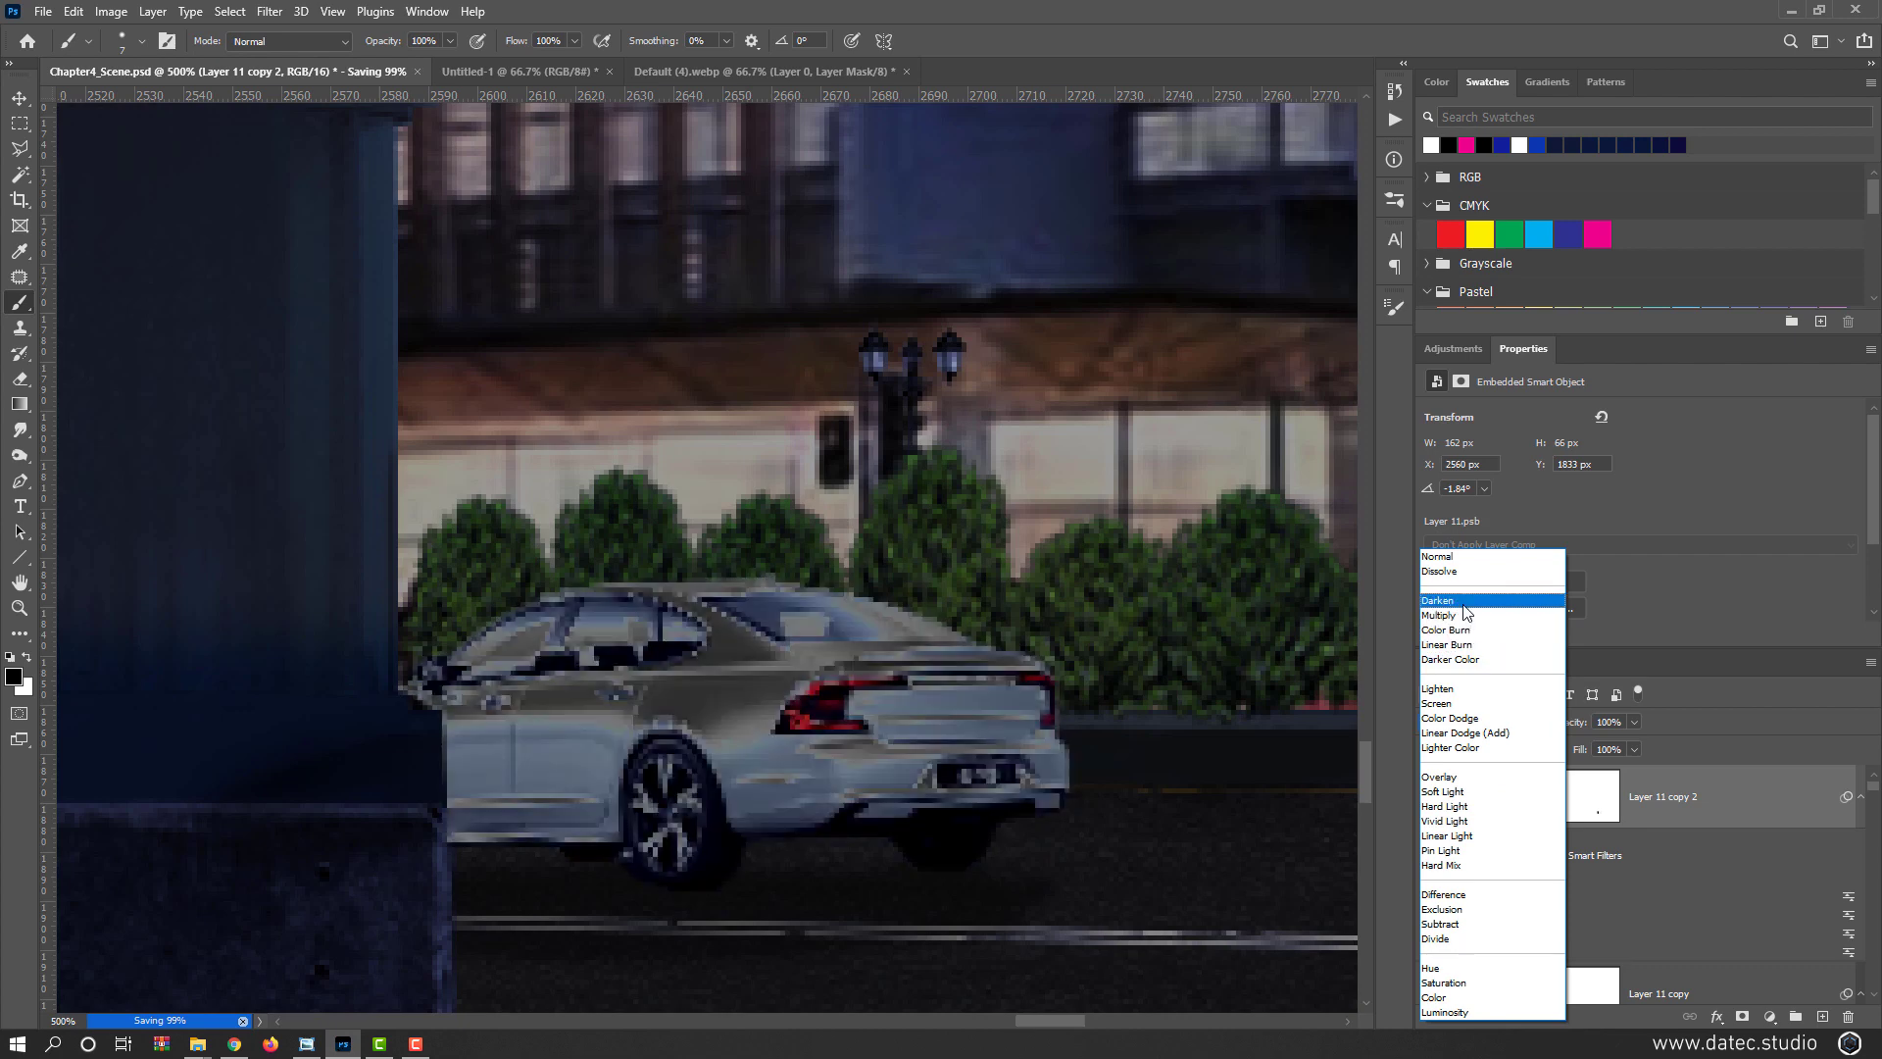
pyautogui.click(1757, 802)
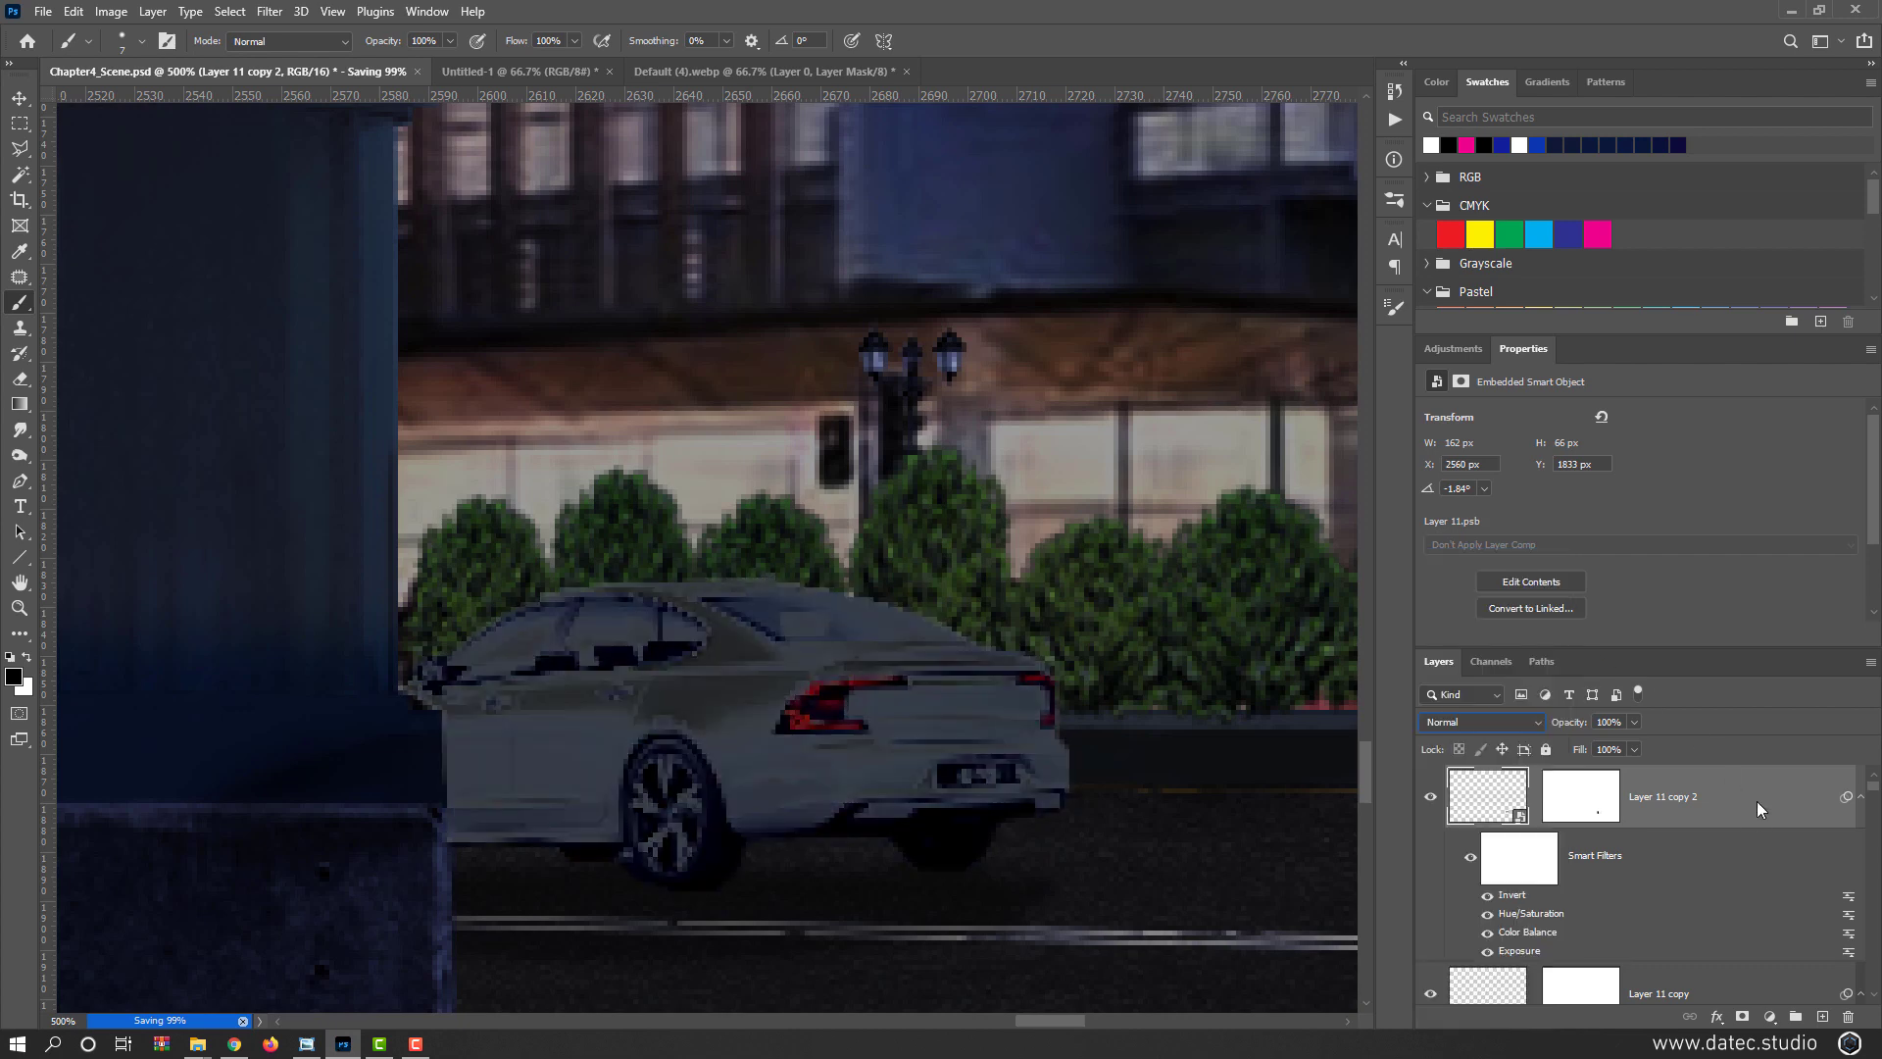
# In Layer 11 copy 2's blending options, split the This Layer Blend If white point to about 40 / 255
pyautogui.doubleClick(1769, 798)
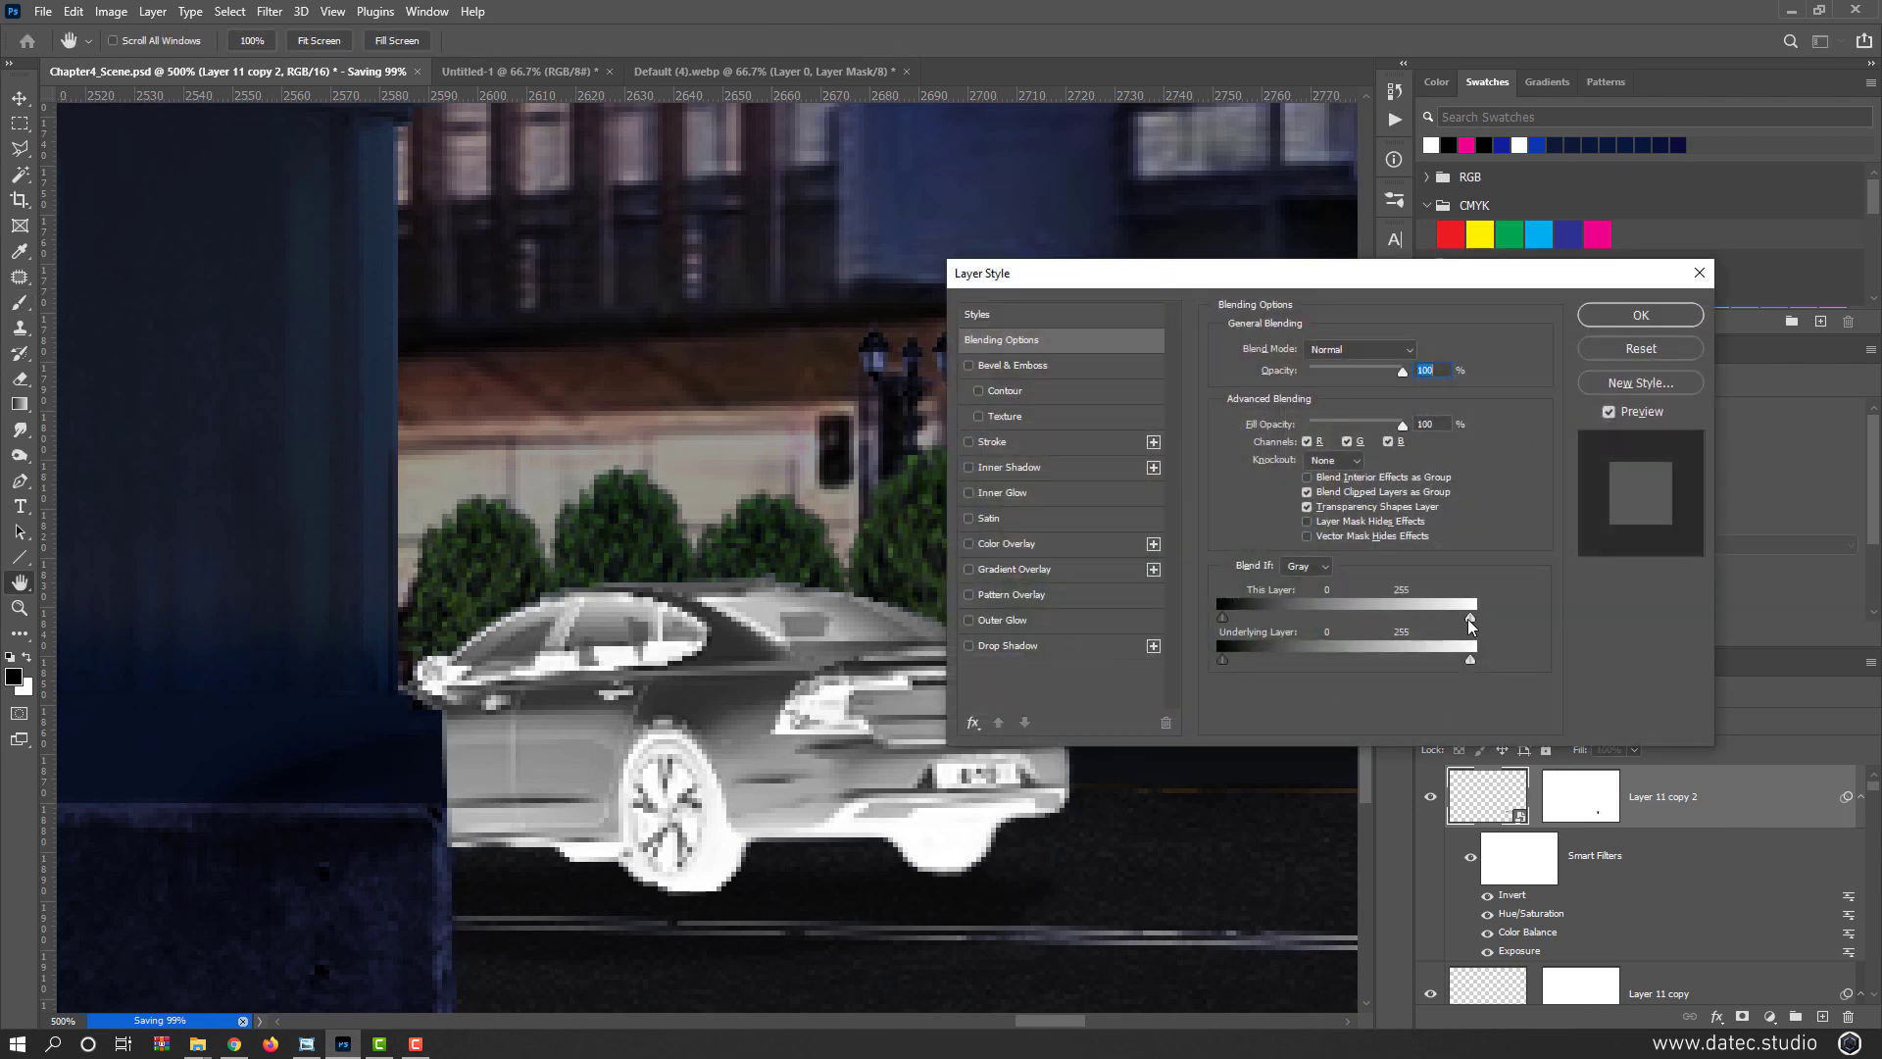
pyautogui.moveTo(1470, 618); pyautogui.dragTo(1306, 625)
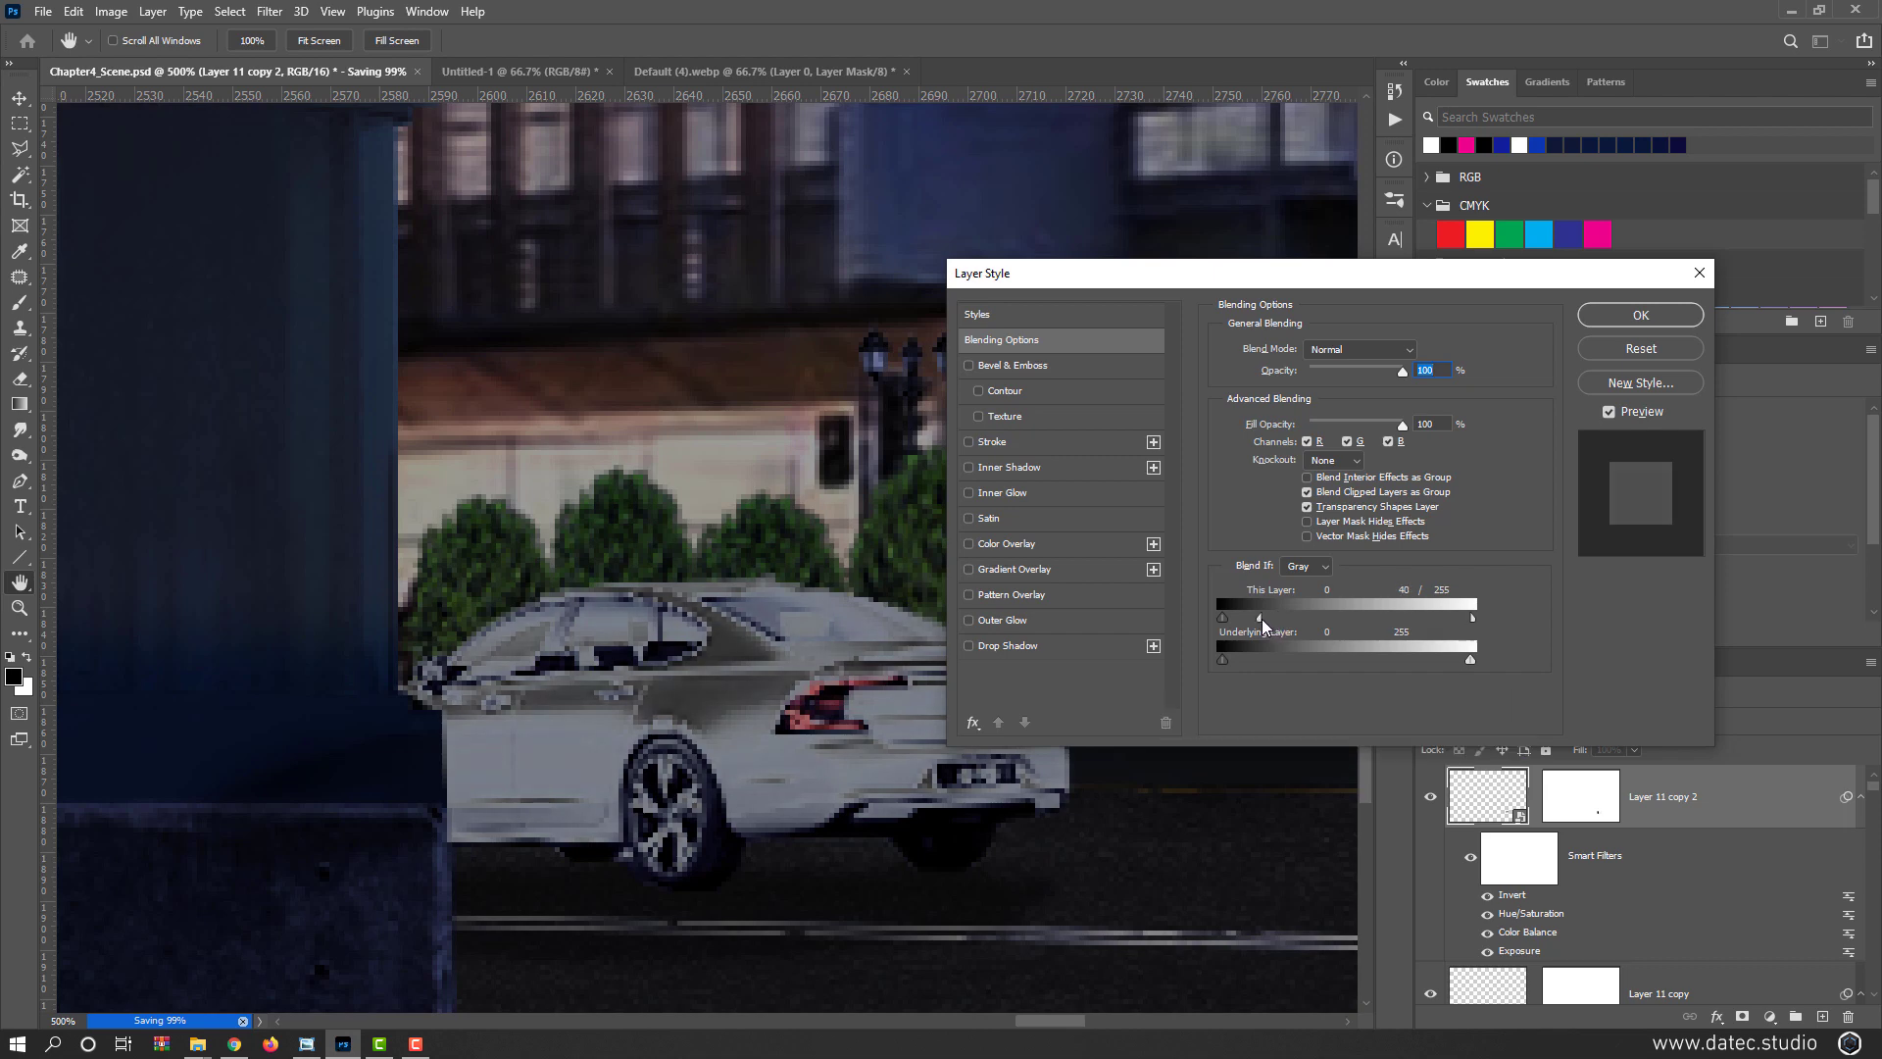
pyautogui.moveTo(1262, 620); pyautogui.dragTo(1259, 620)
pyautogui.click(1616, 318)
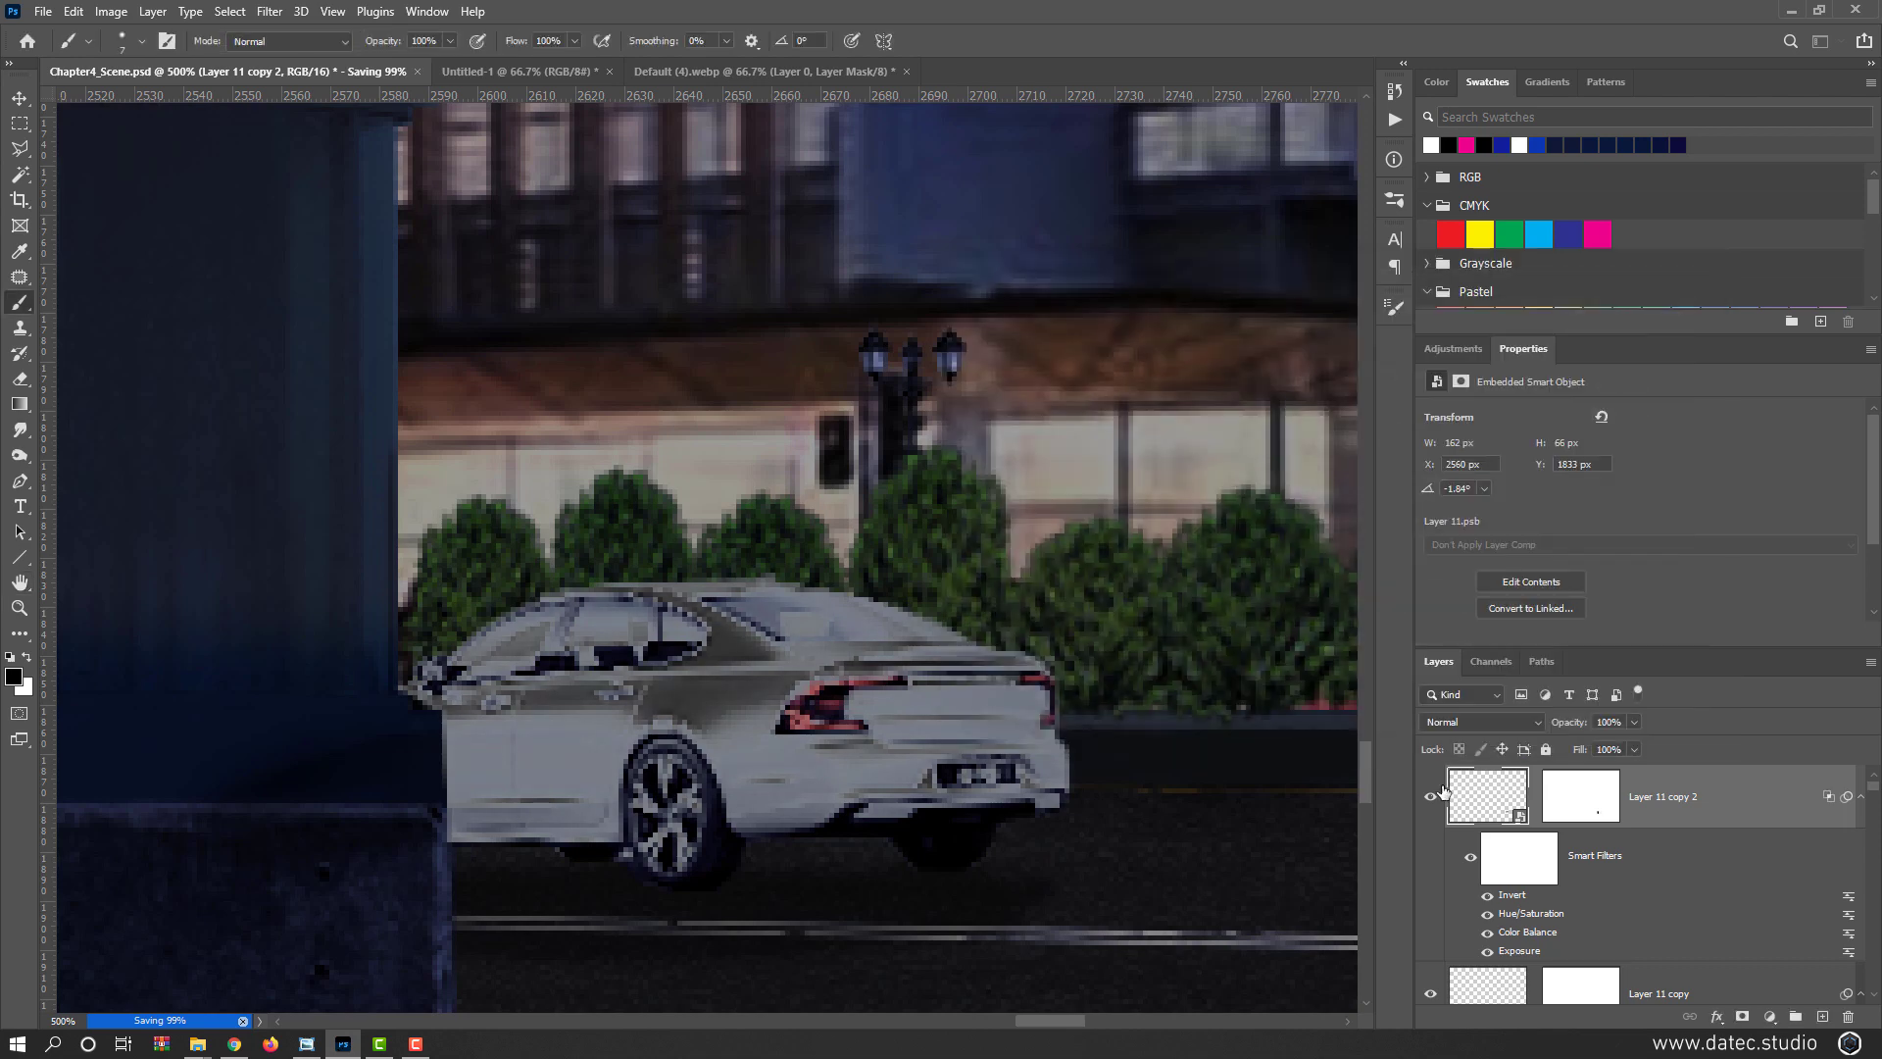
# Set Layer 11 copy 2's blend mode to Overlay and compare the car with the layer hidden and shown
pyautogui.click(1428, 798)
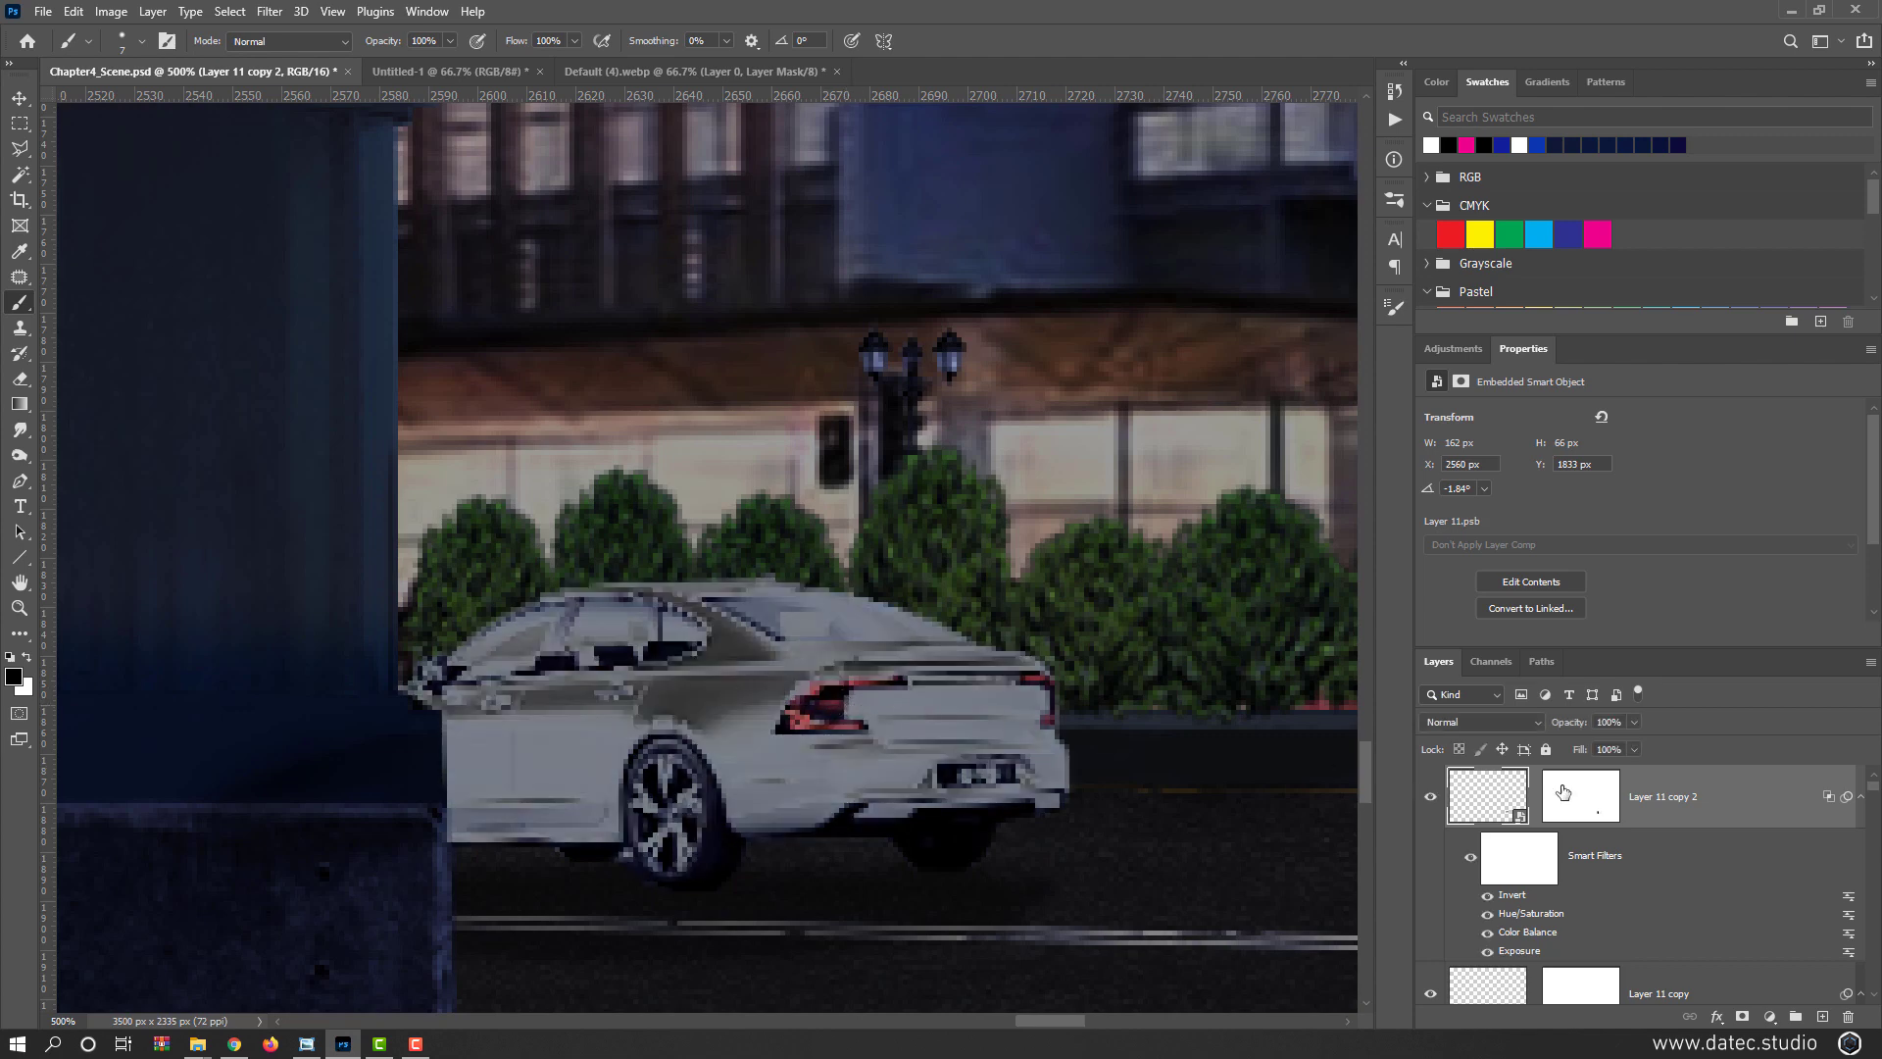
pyautogui.click(1526, 729)
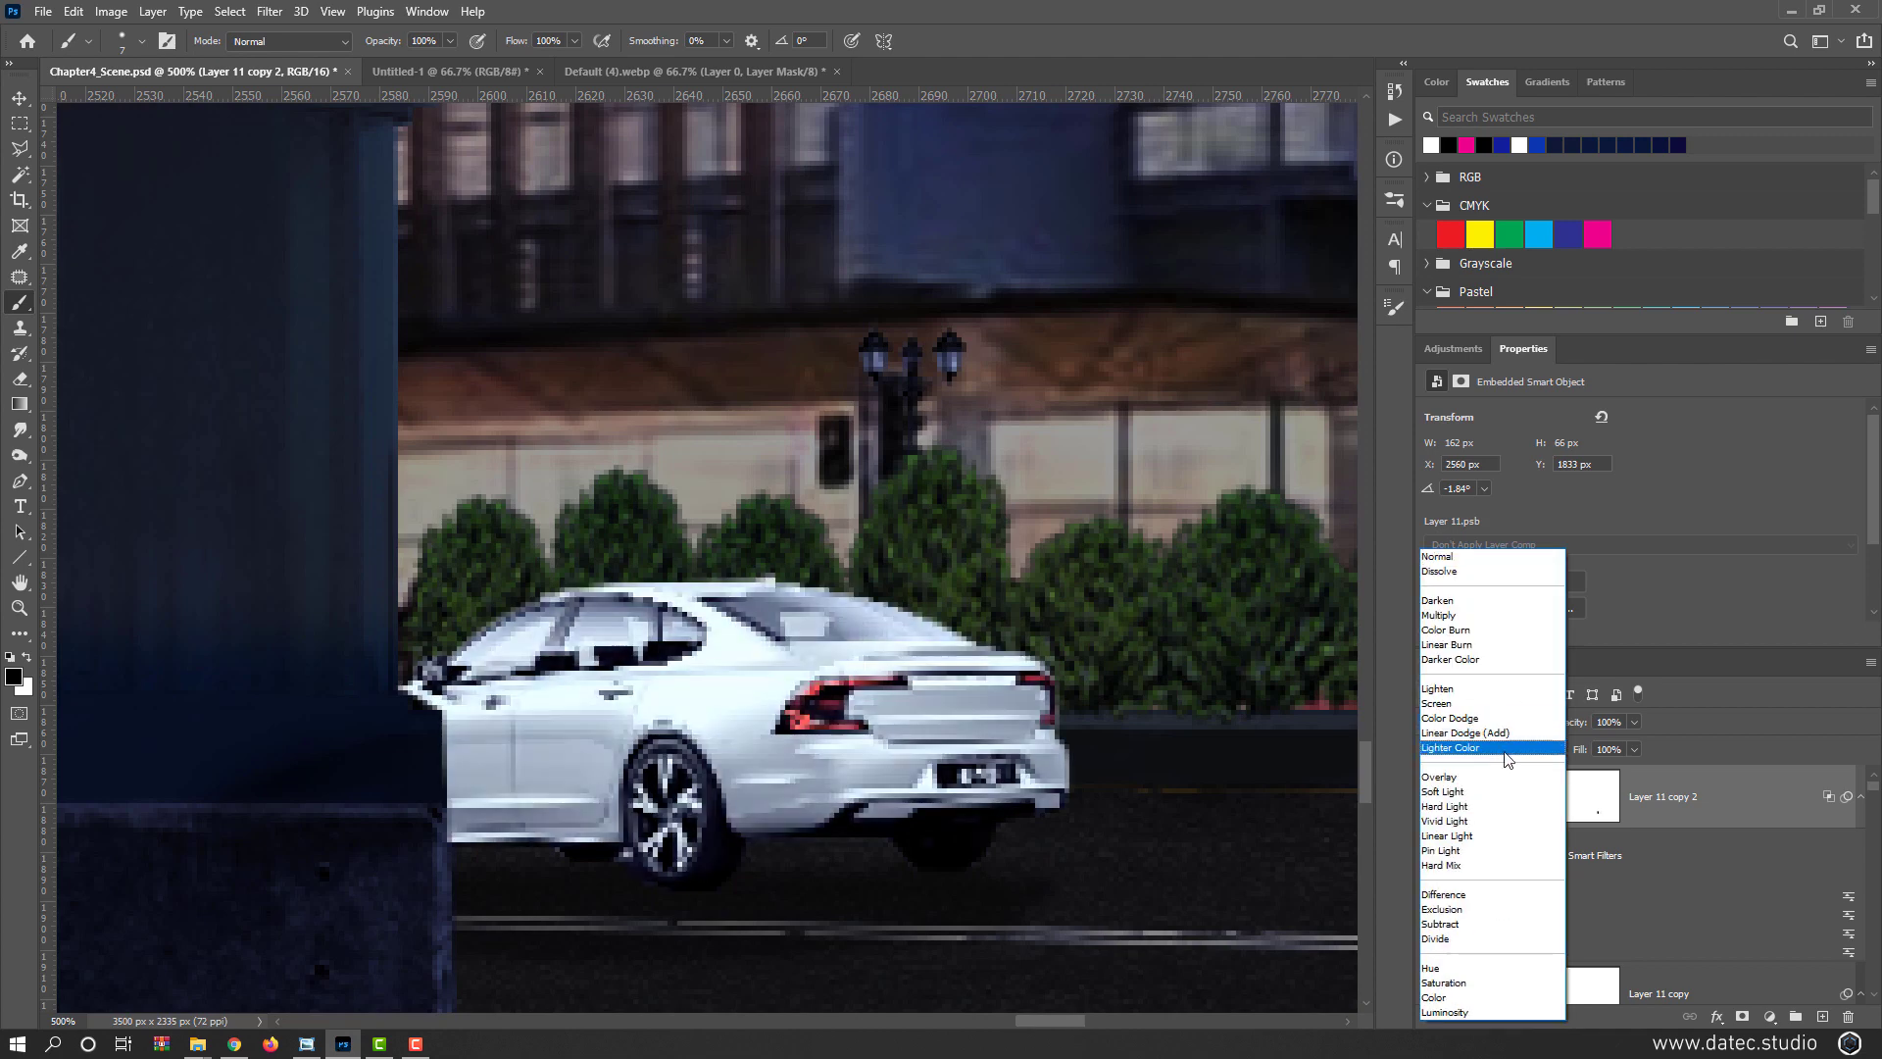
pyautogui.click(1465, 784)
pyautogui.click(1434, 800)
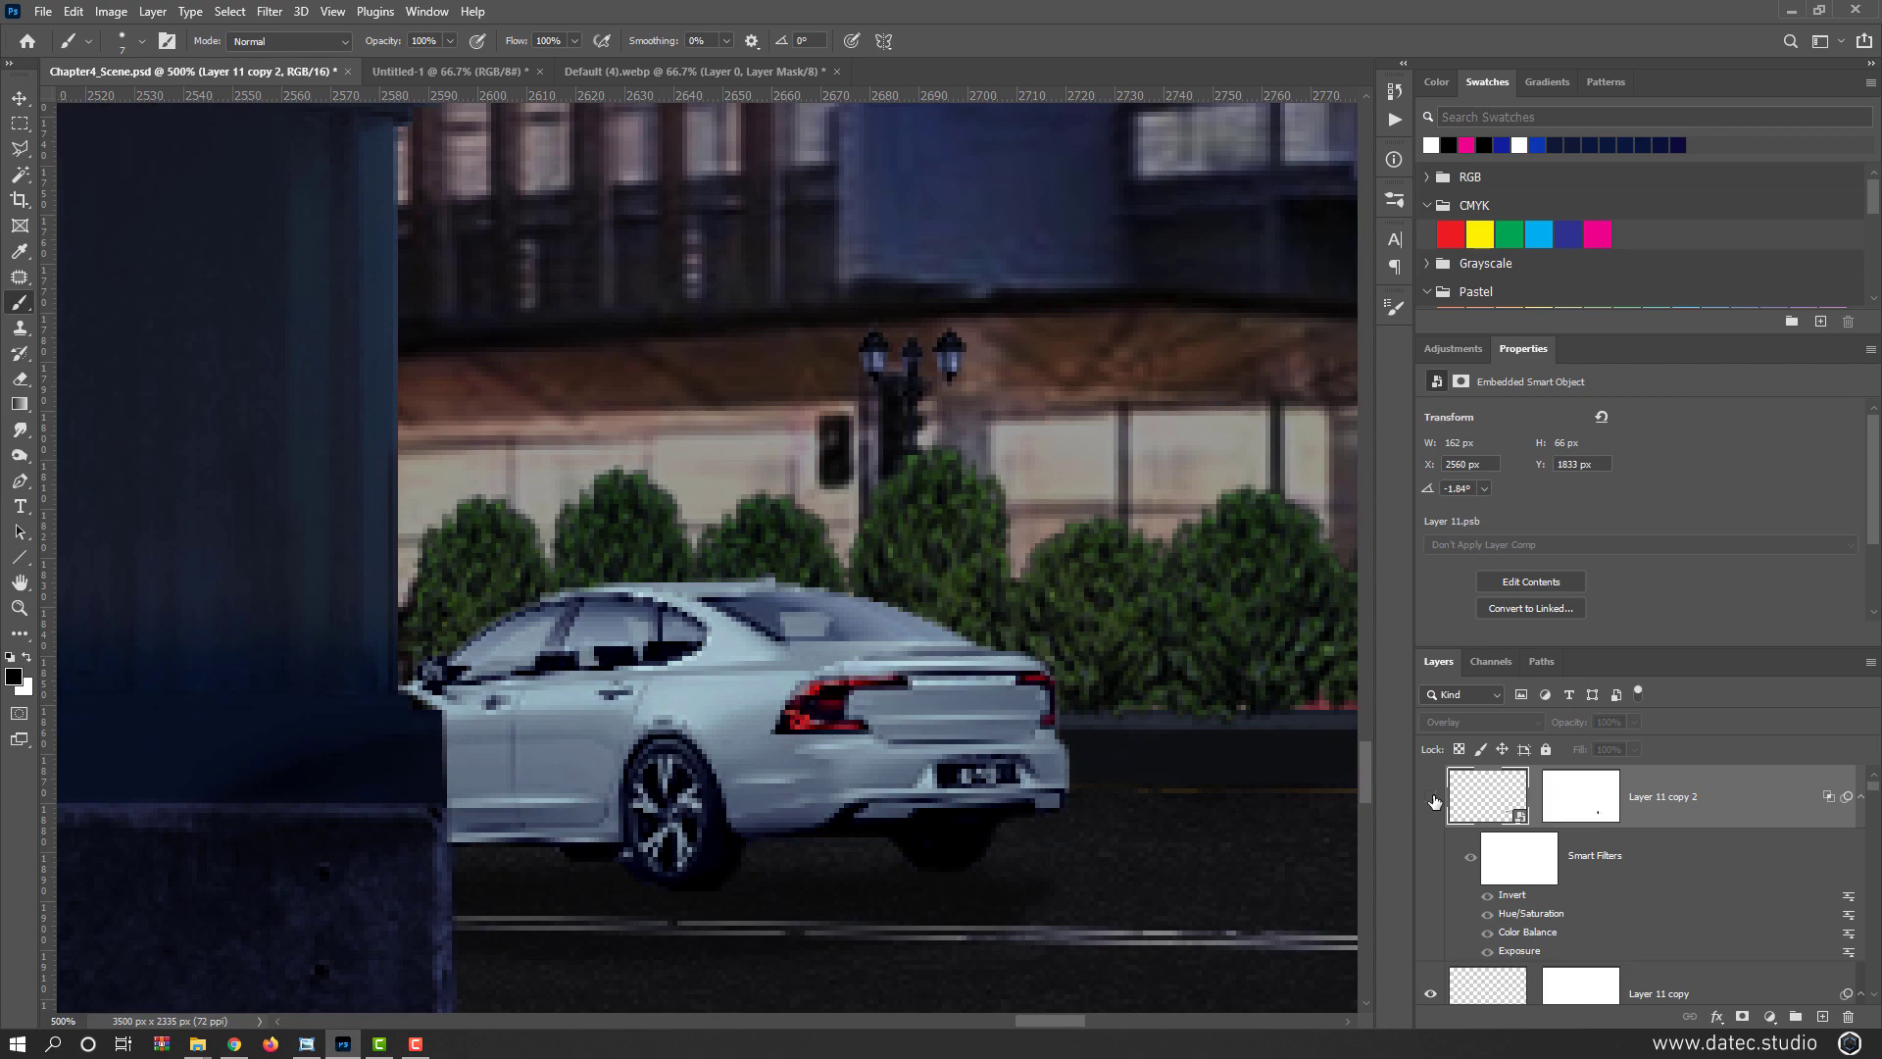
pyautogui.click(1434, 800)
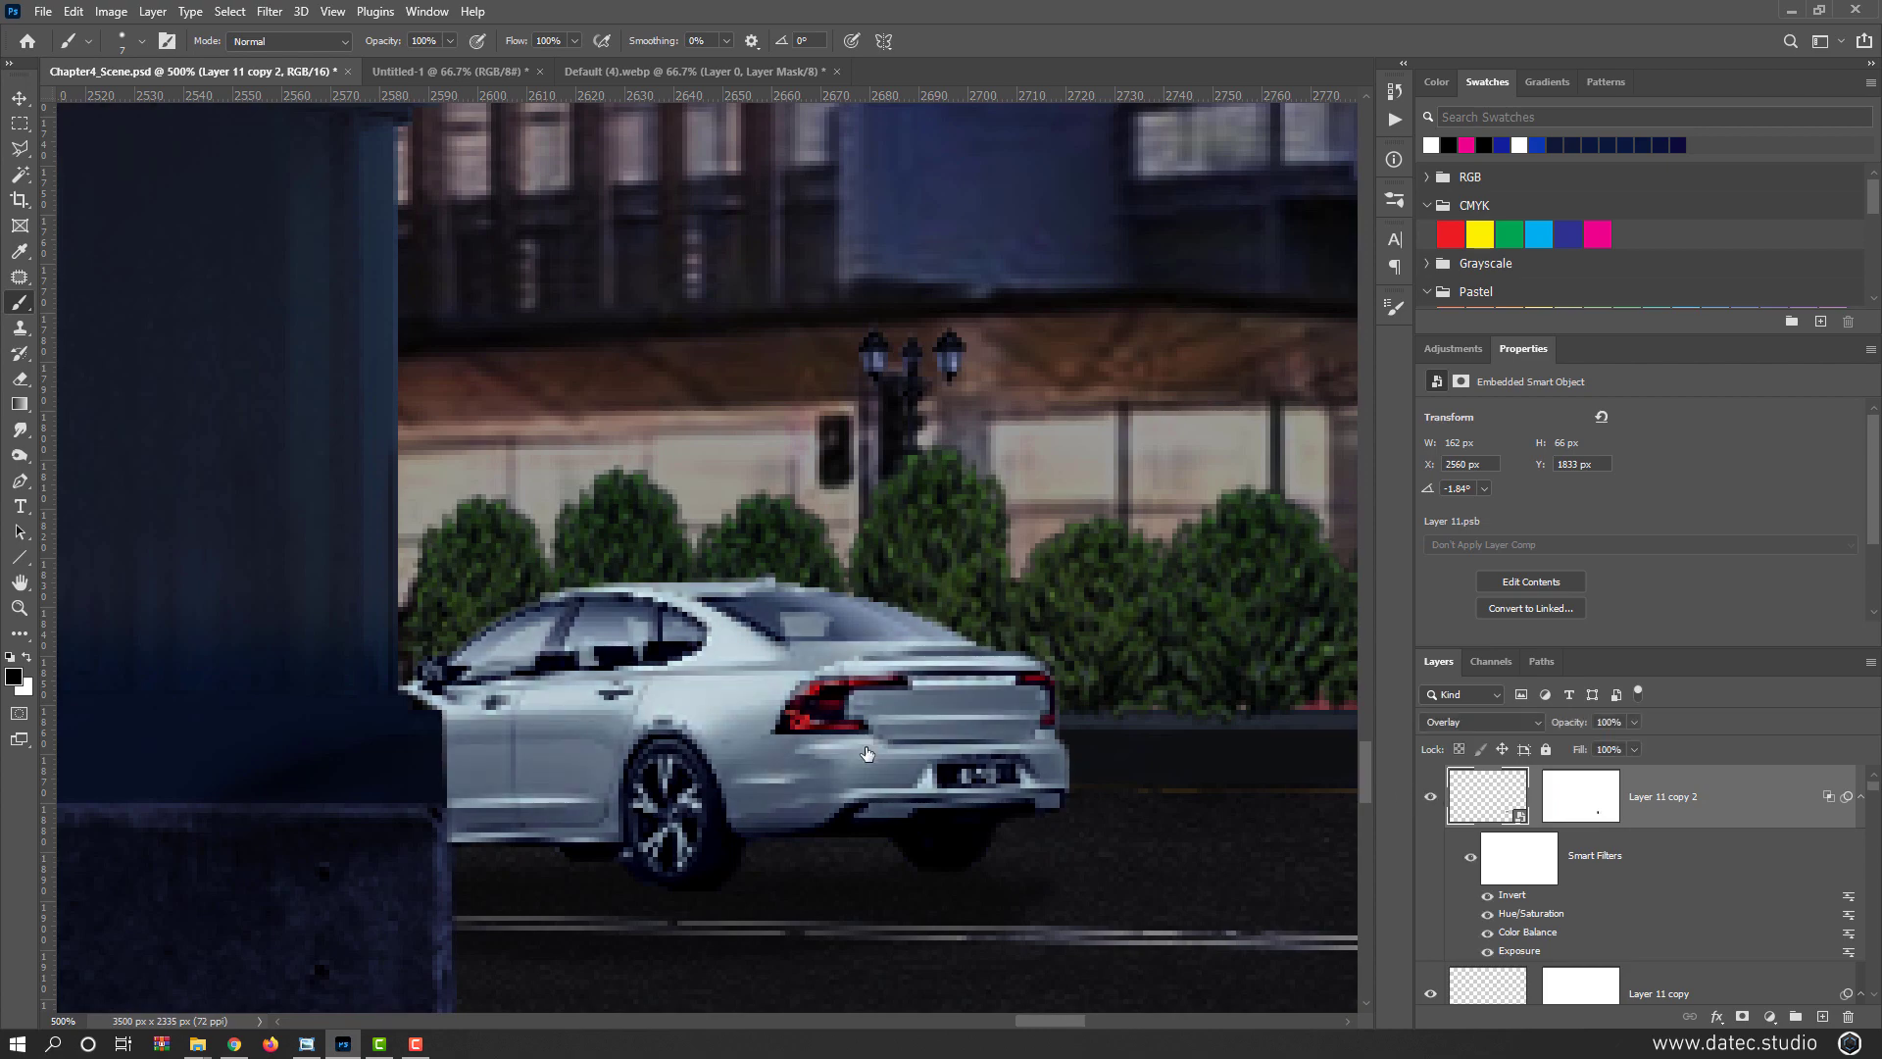
pyautogui.scroll(-2, 895, 747)
pyautogui.scroll(-3, 895, 747)
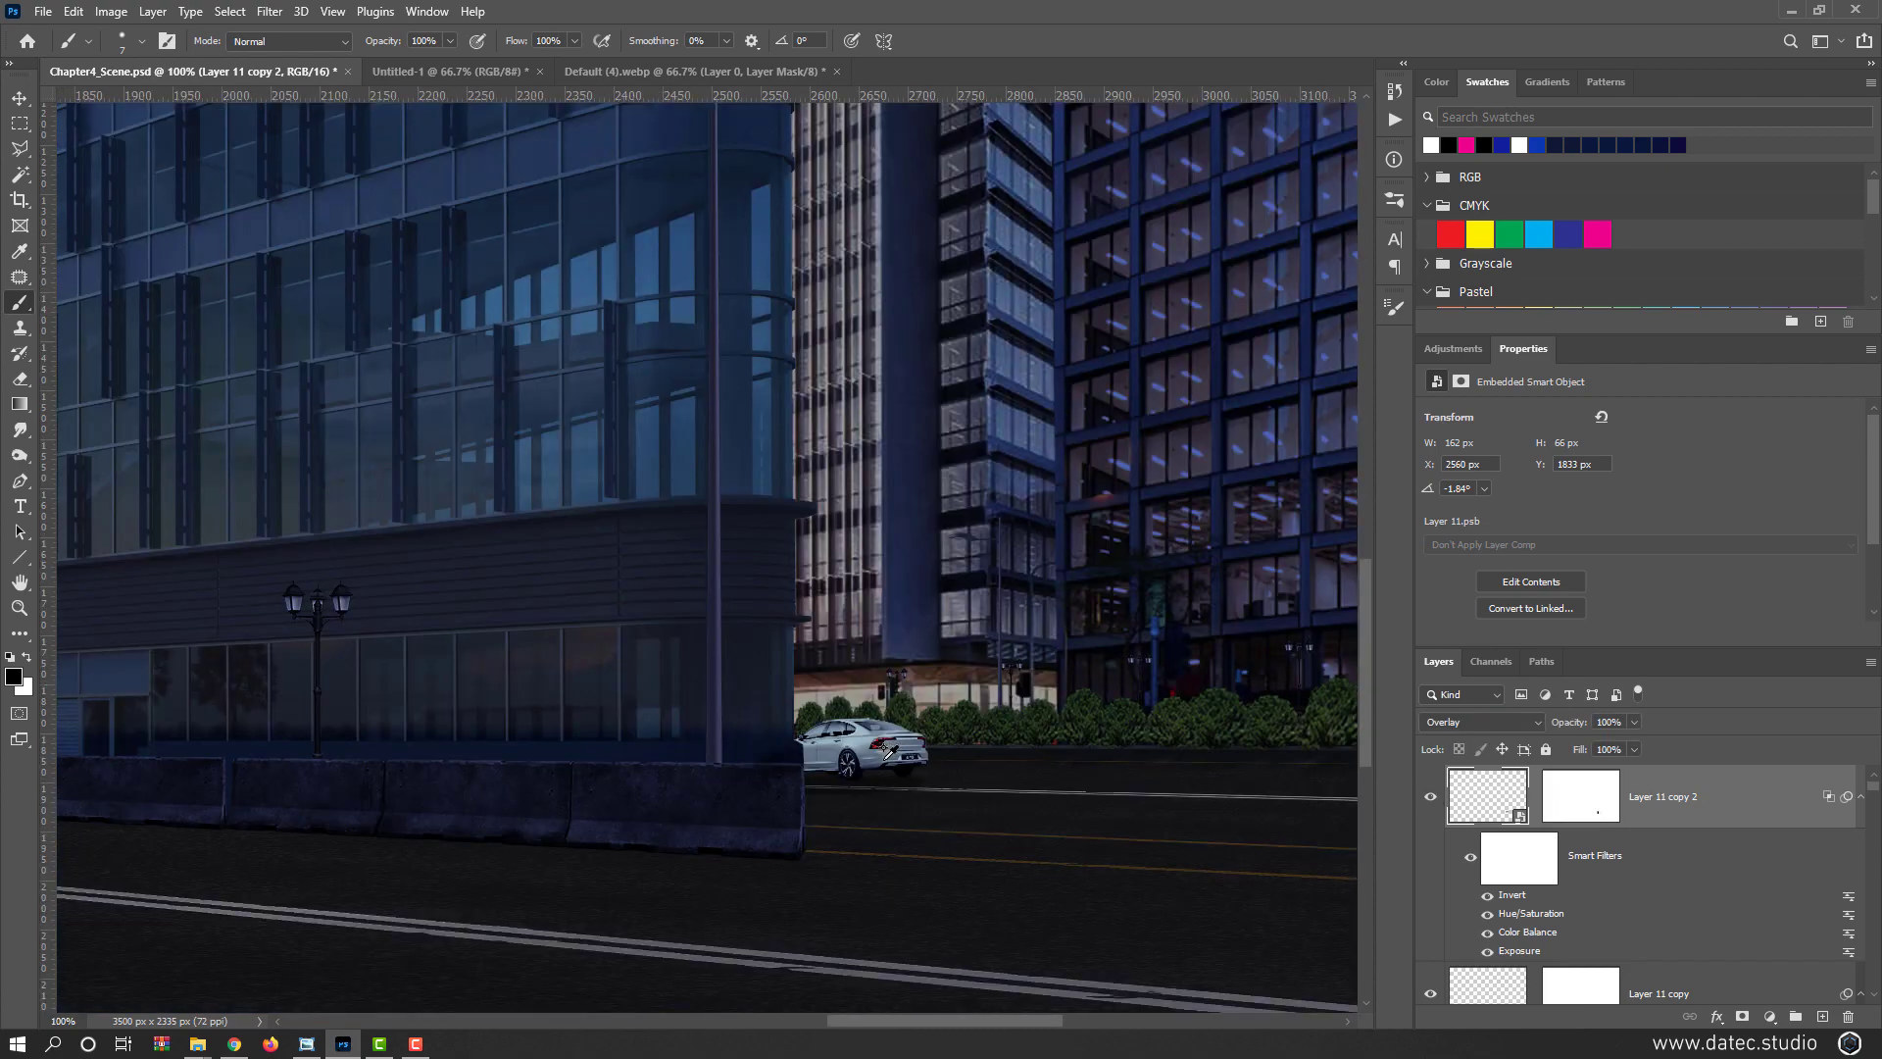
pyautogui.click(1429, 800)
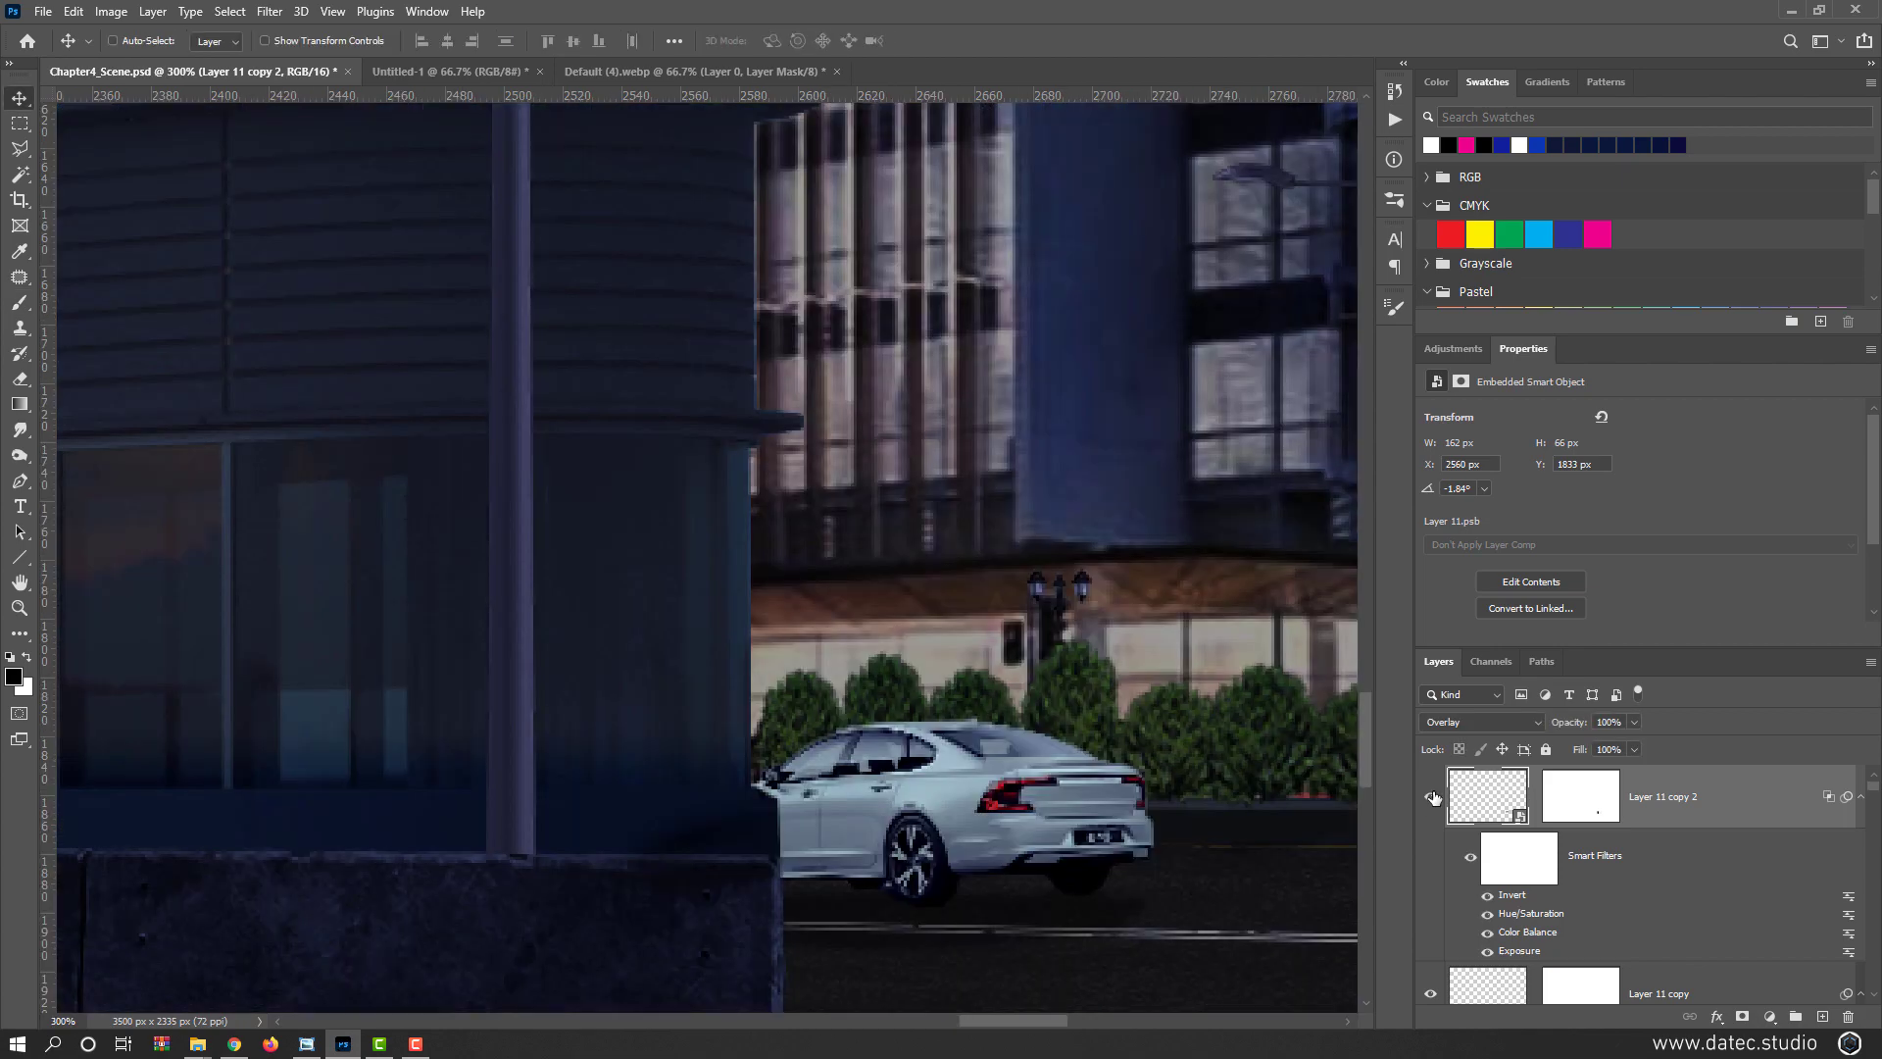
pyautogui.click(1430, 798)
# Try strengthening the effect with a second copy of the Overlay car layer, and remove that copy
pyautogui.hotkey('ctrl', 'j')
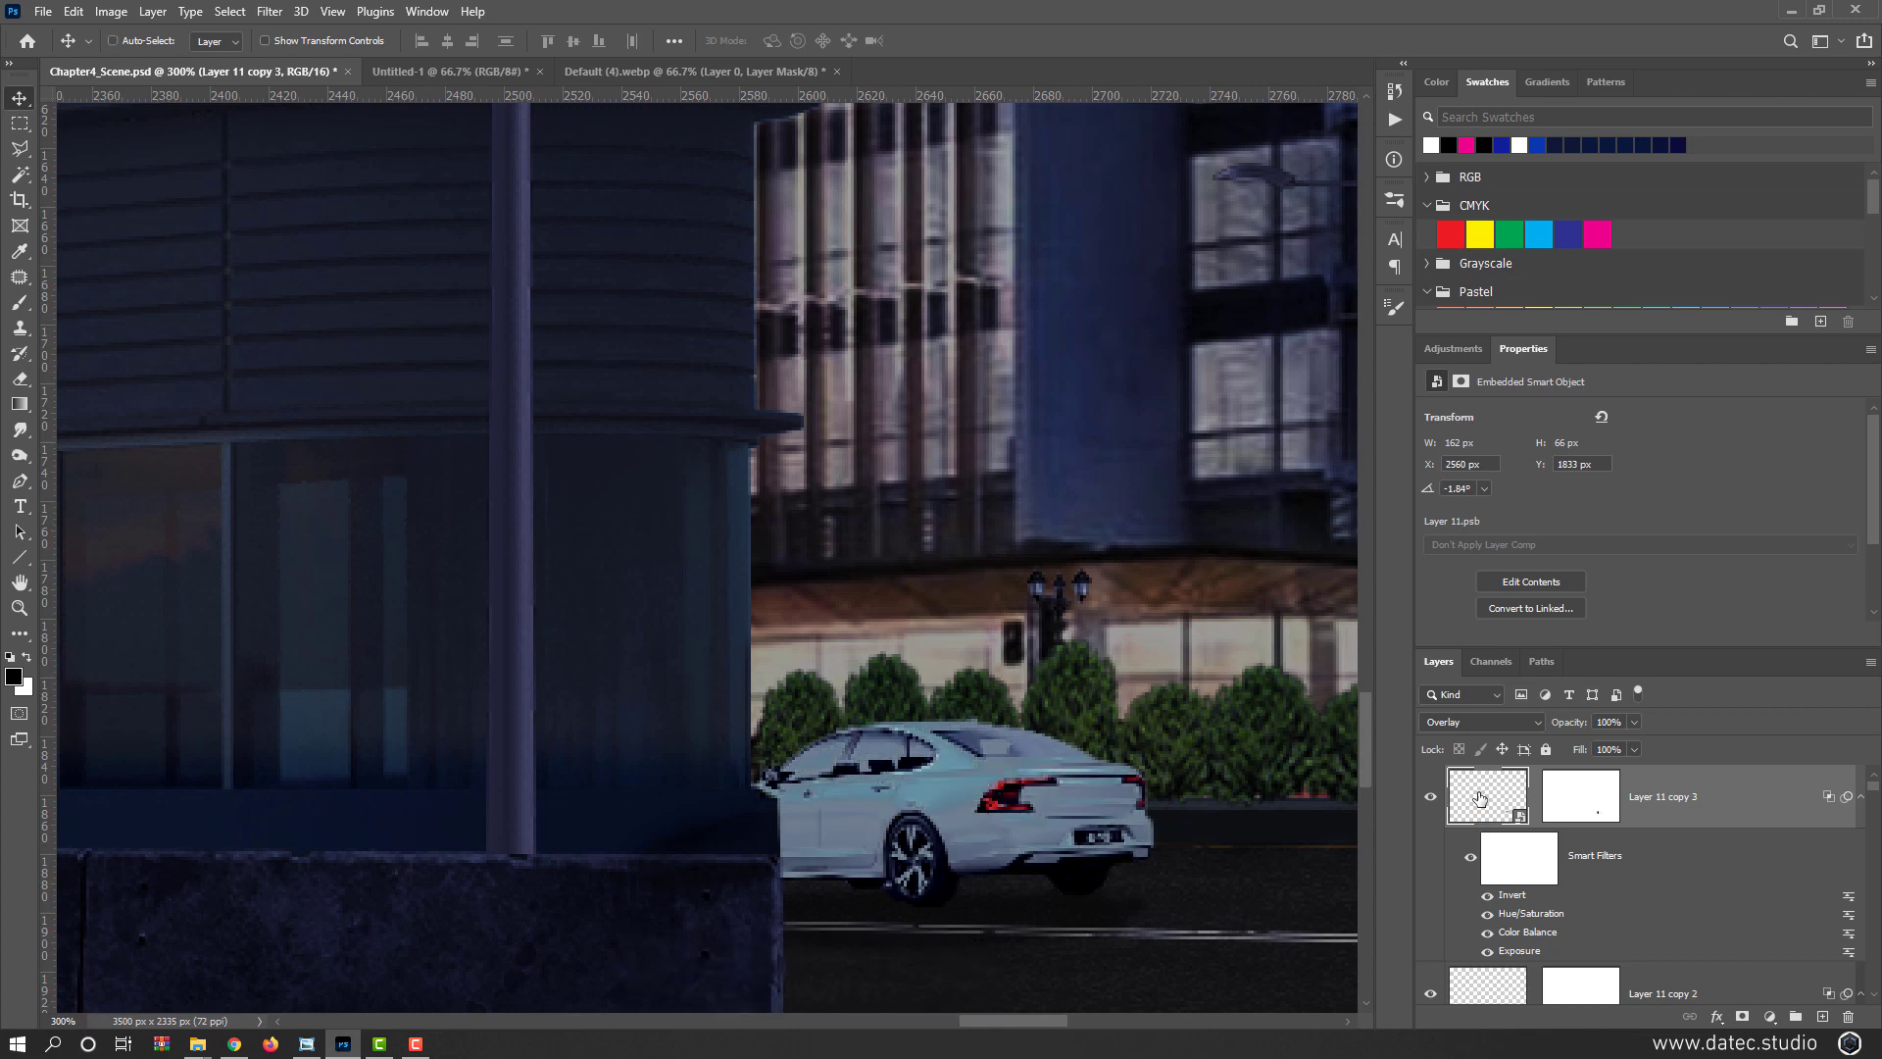
pyautogui.moveTo(1574, 724); pyautogui.dragTo(1543, 728)
pyautogui.click(1491, 795)
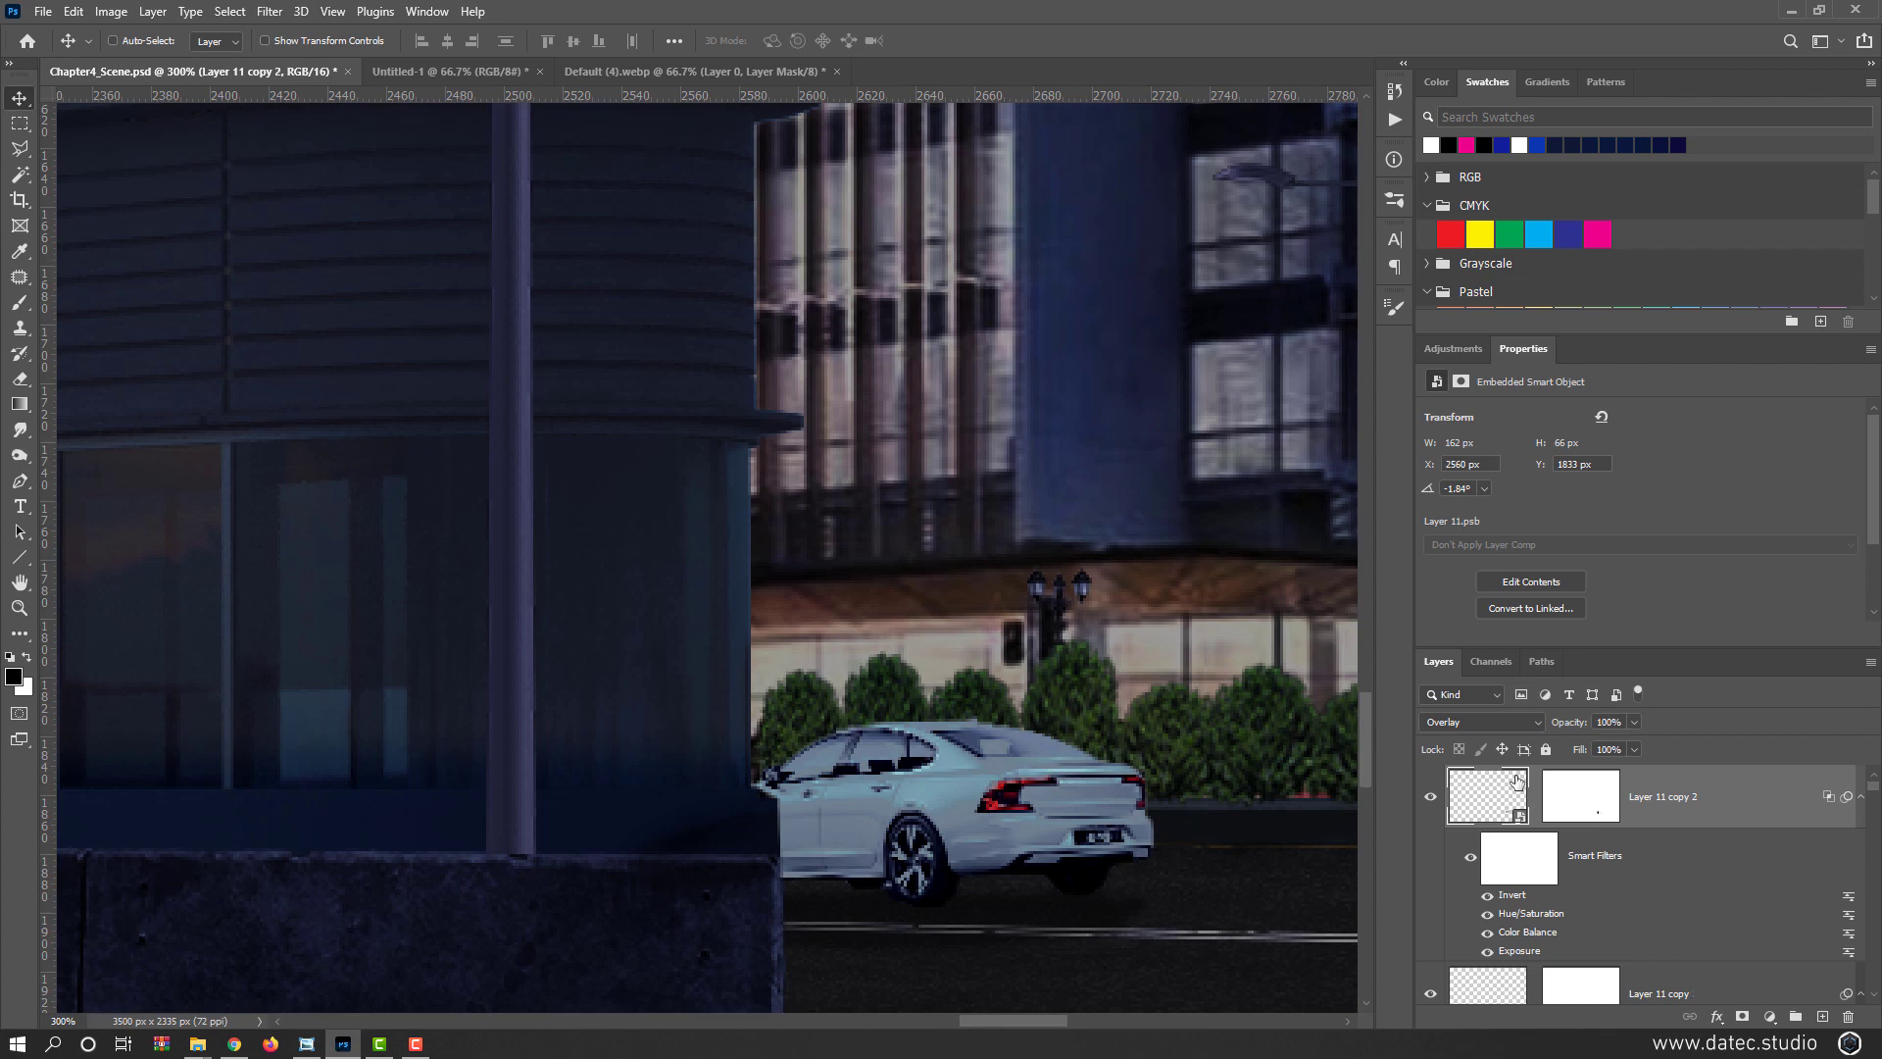
pyautogui.press('Delete')
# Darken the midtones of Layer 11 copy 2 with a Curves point at input 124, output 103
pyautogui.click(1433, 796)
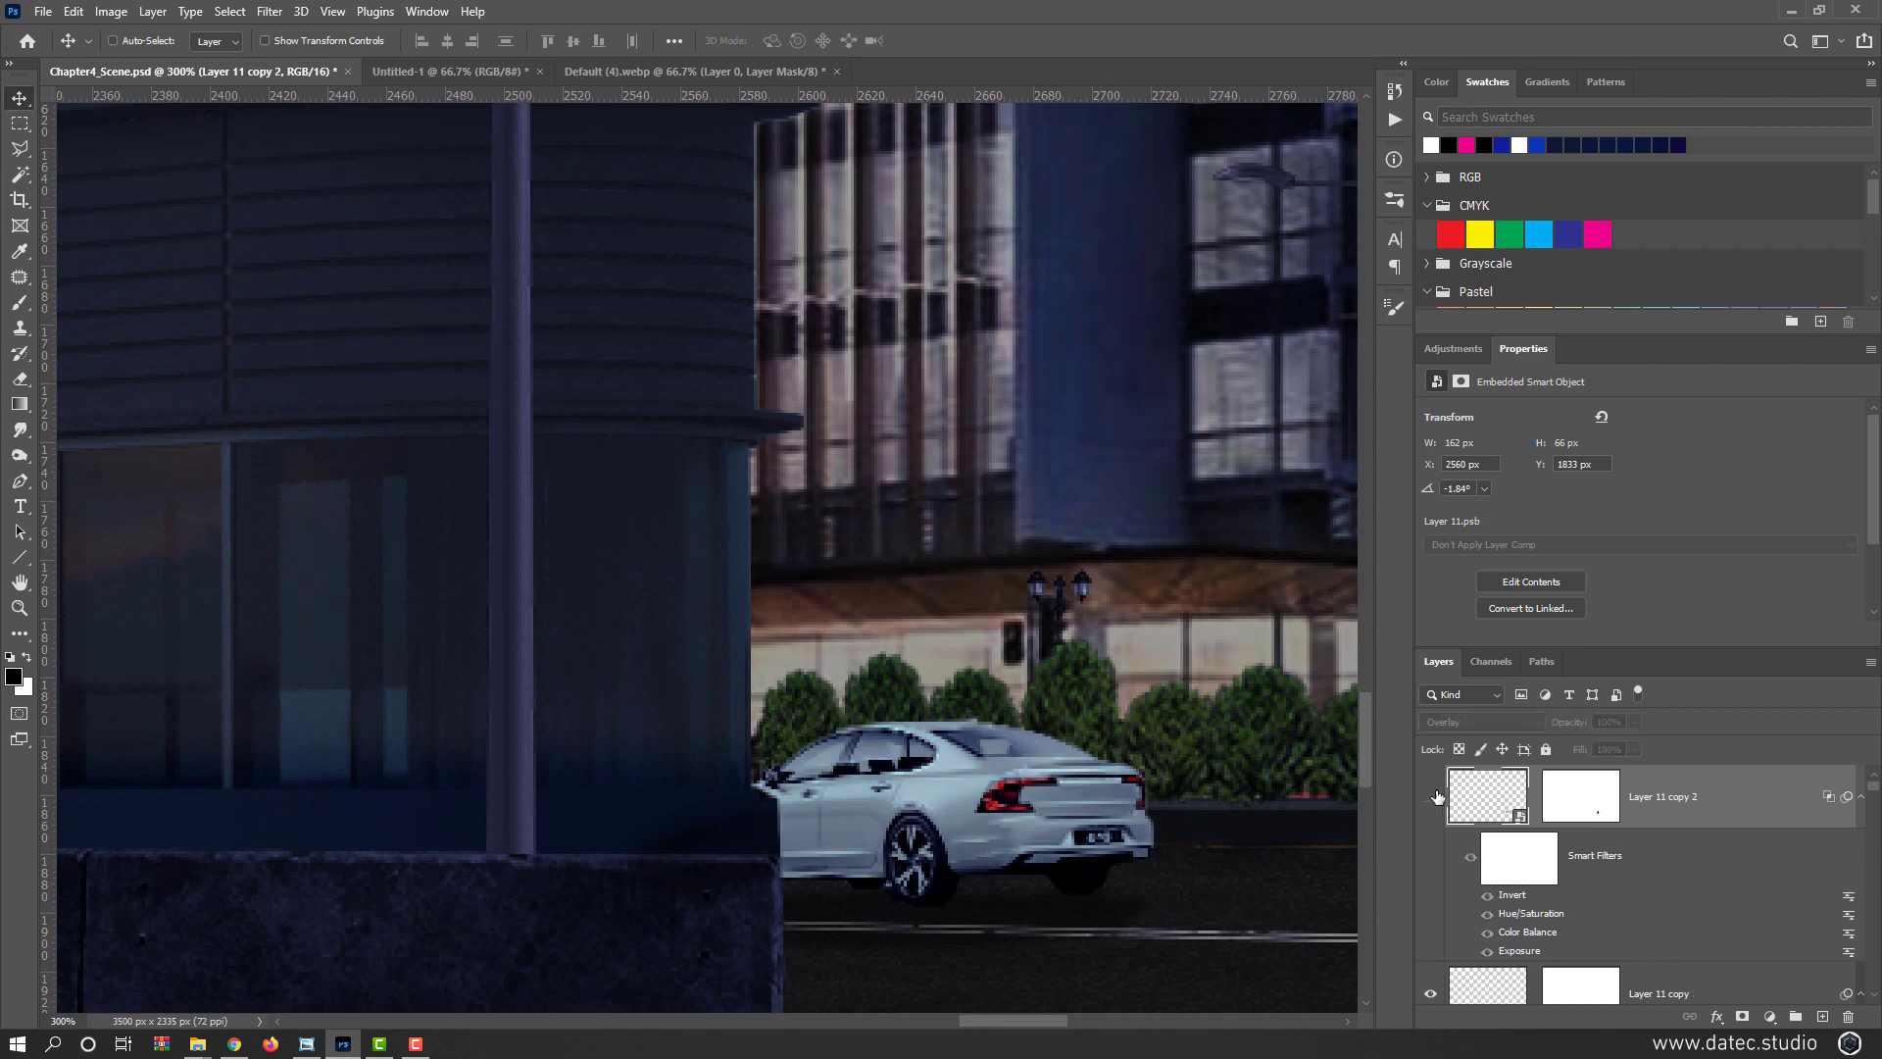
pyautogui.click(1433, 796)
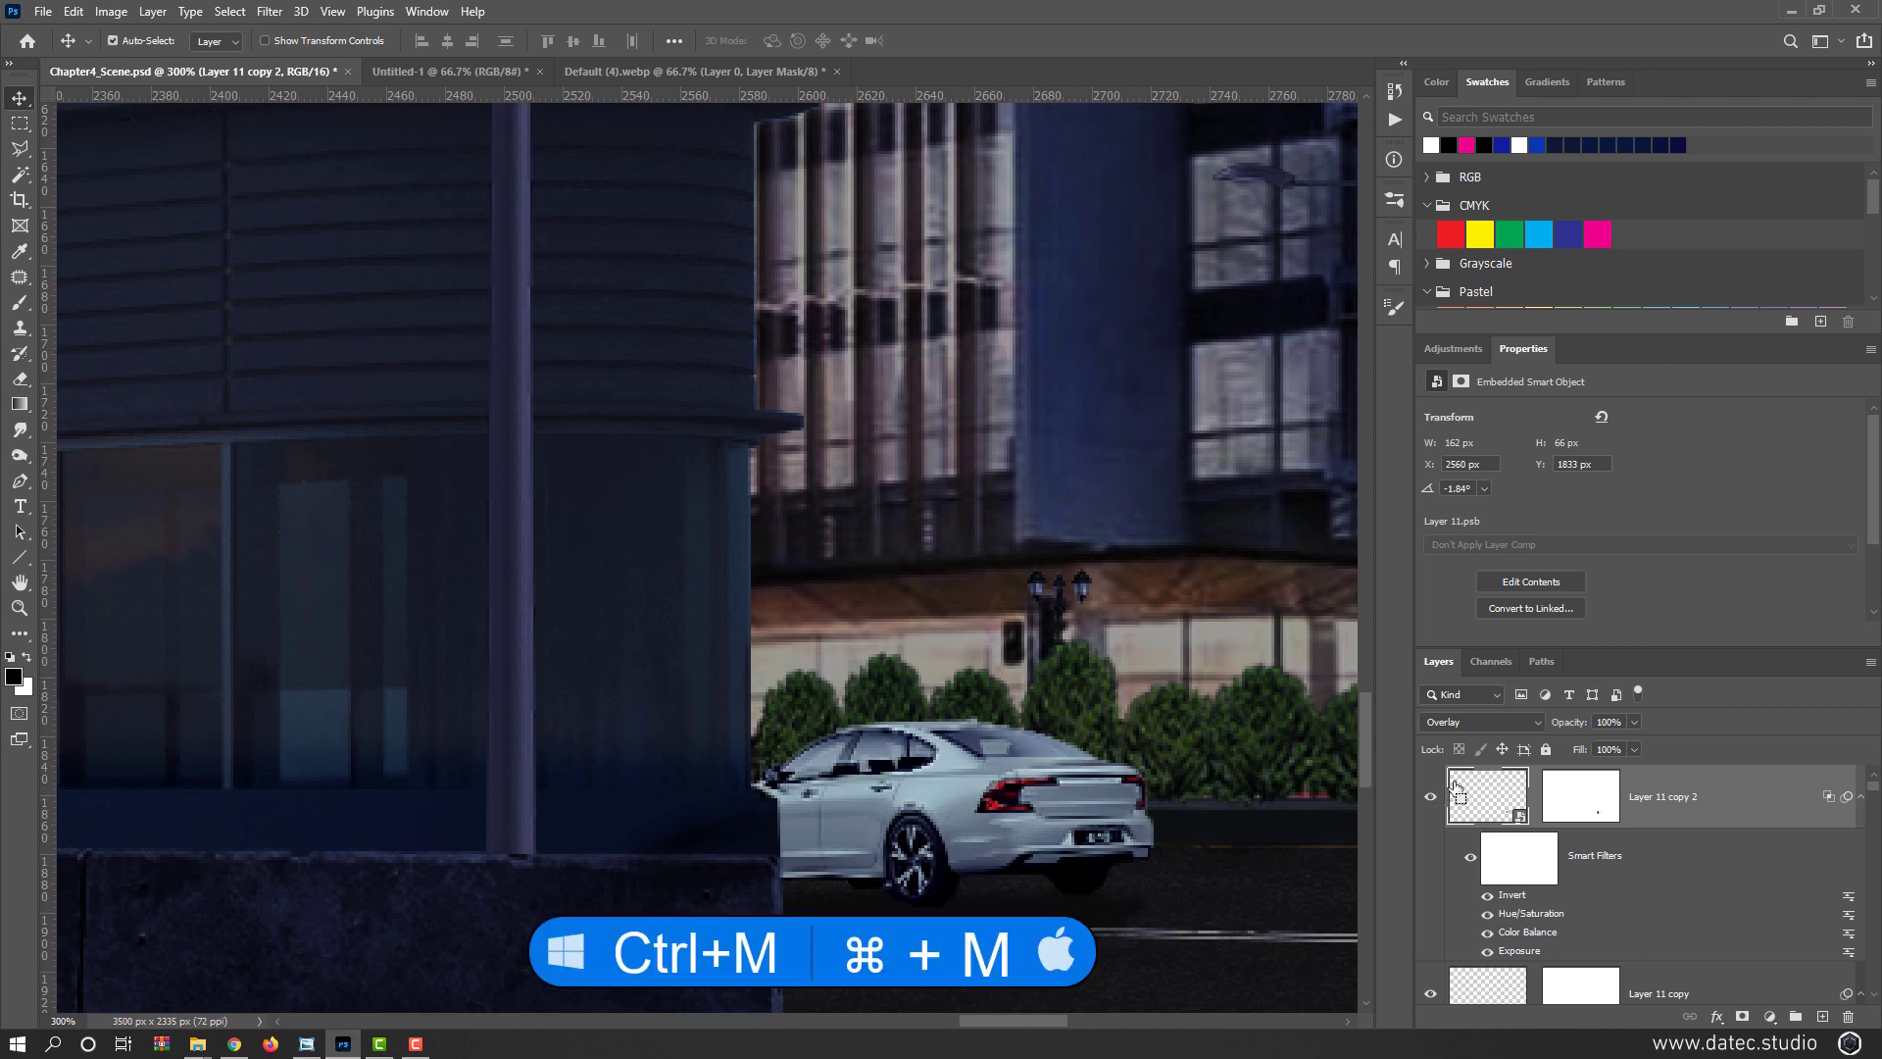
pyautogui.hotkey('ctrl', 'm')
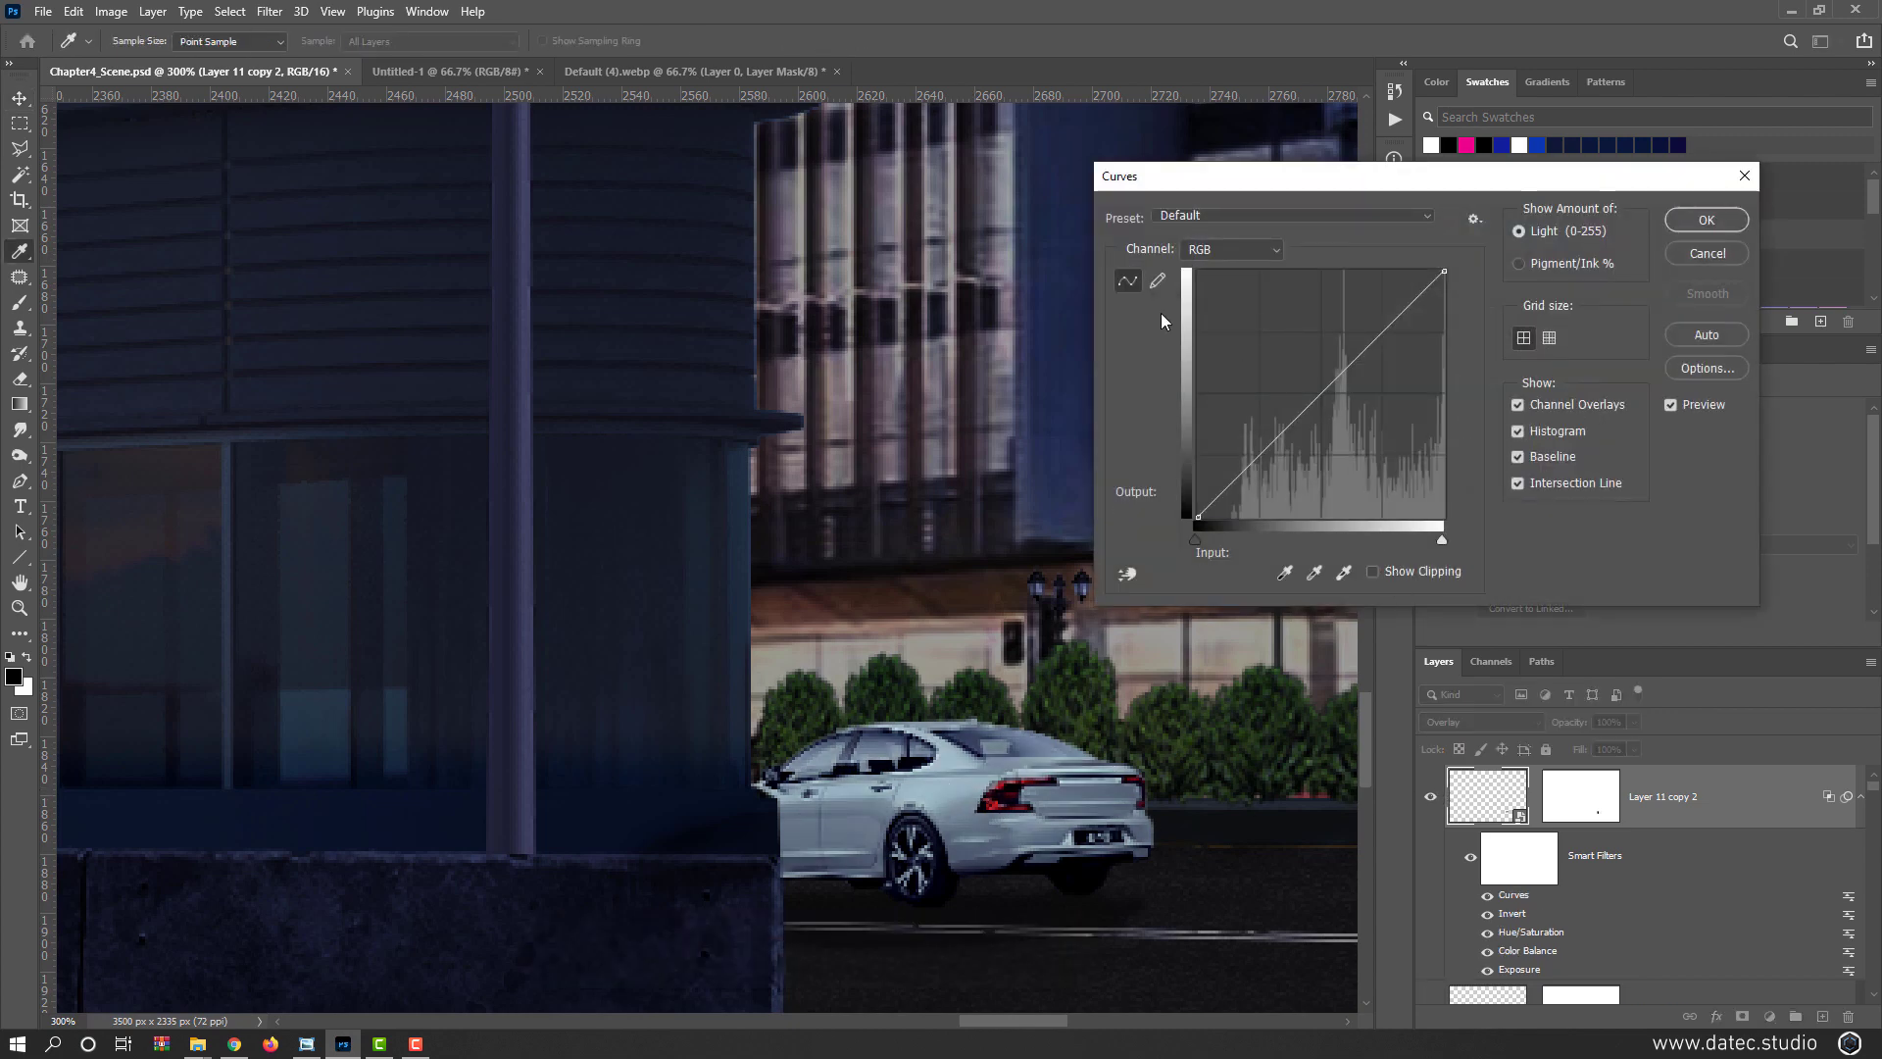
pyautogui.moveTo(1293, 430); pyautogui.dragTo(1318, 417)
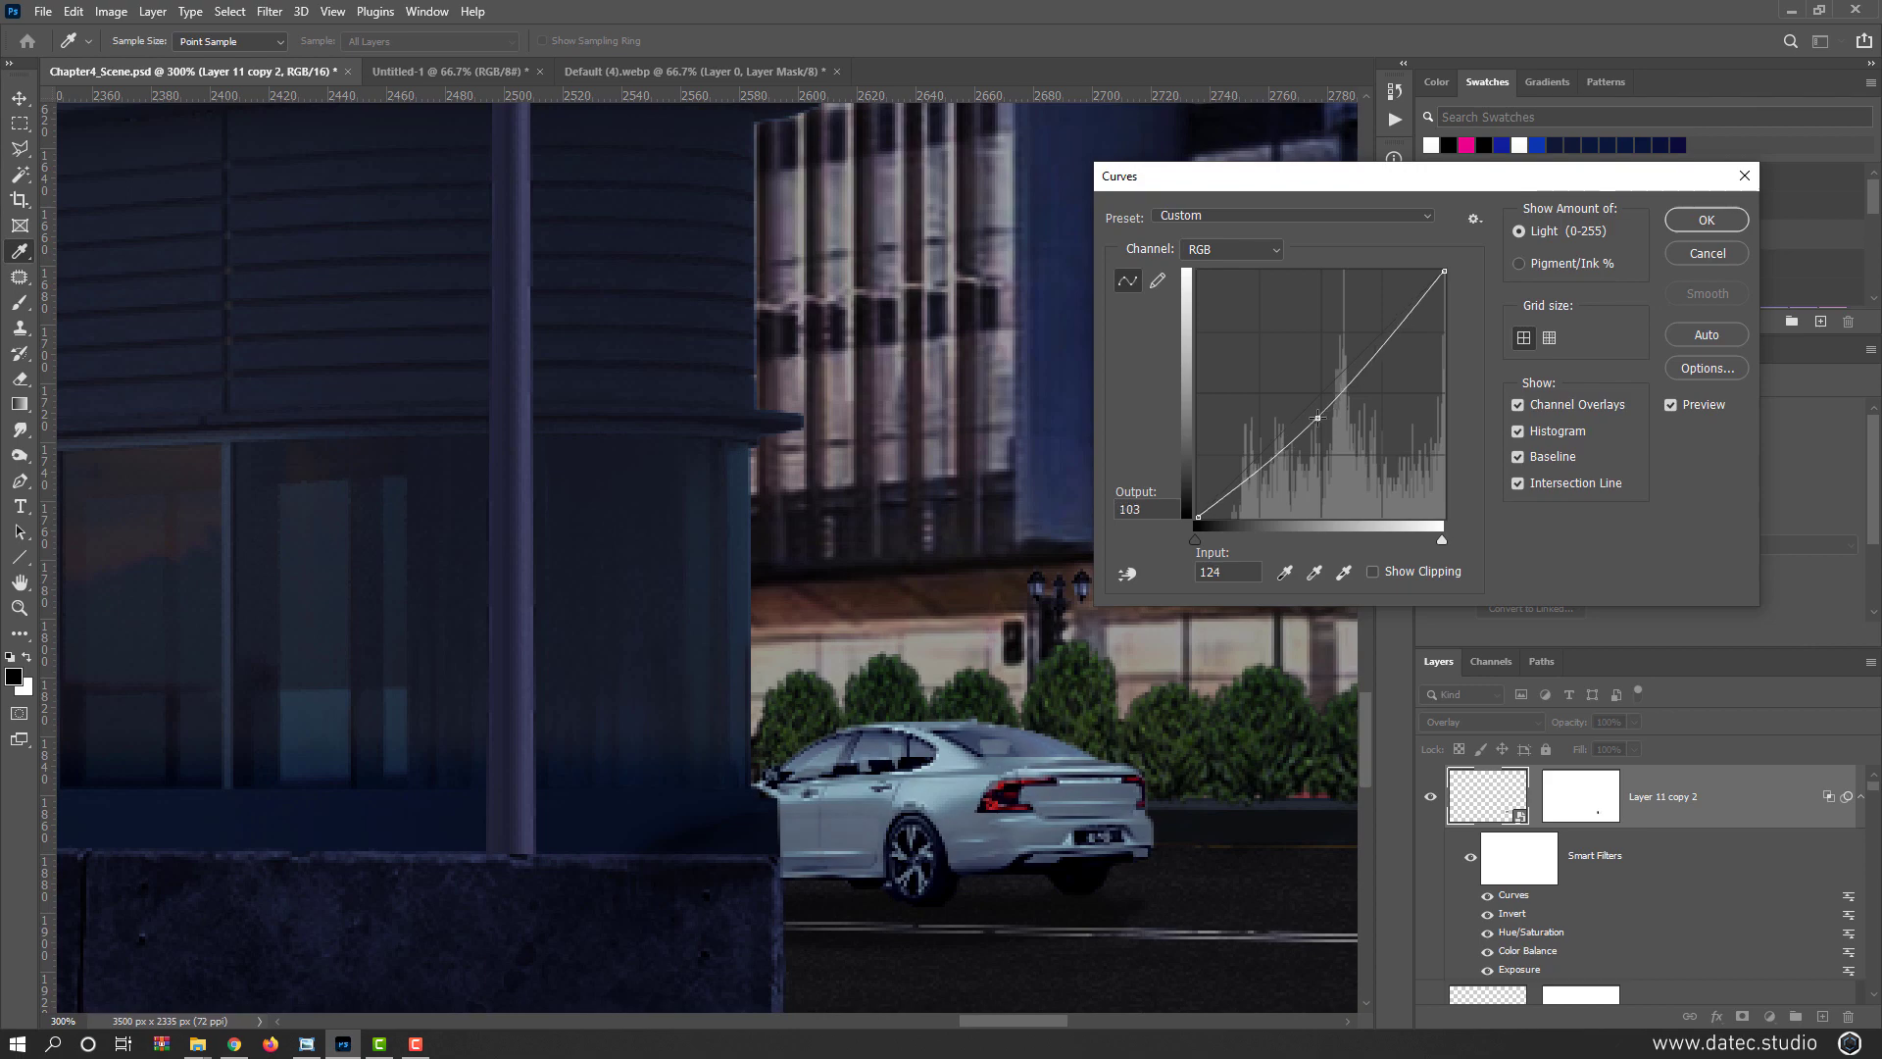
pyautogui.click(1705, 221)
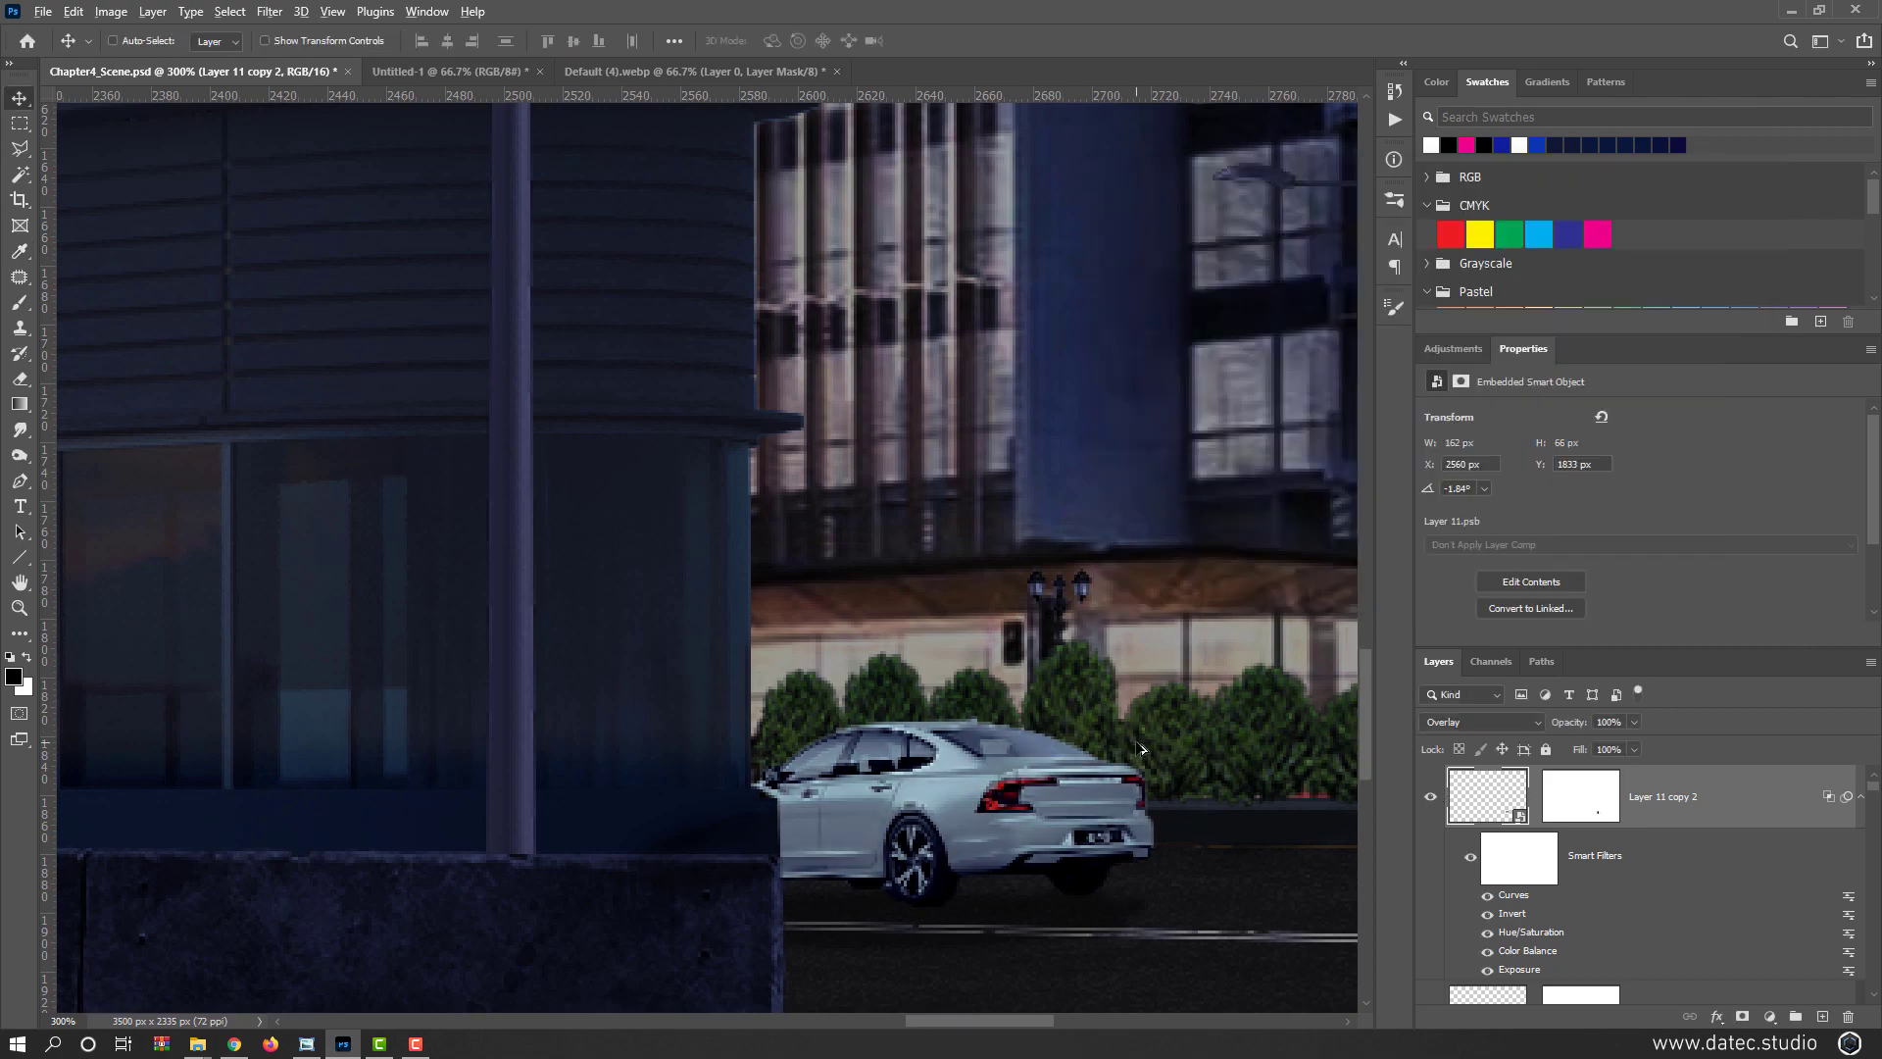
# Compare the scene with Layer 11 copy 2 hidden and shown, and save the file
pyautogui.scroll(-3, 1137, 757)
pyautogui.click(1433, 798)
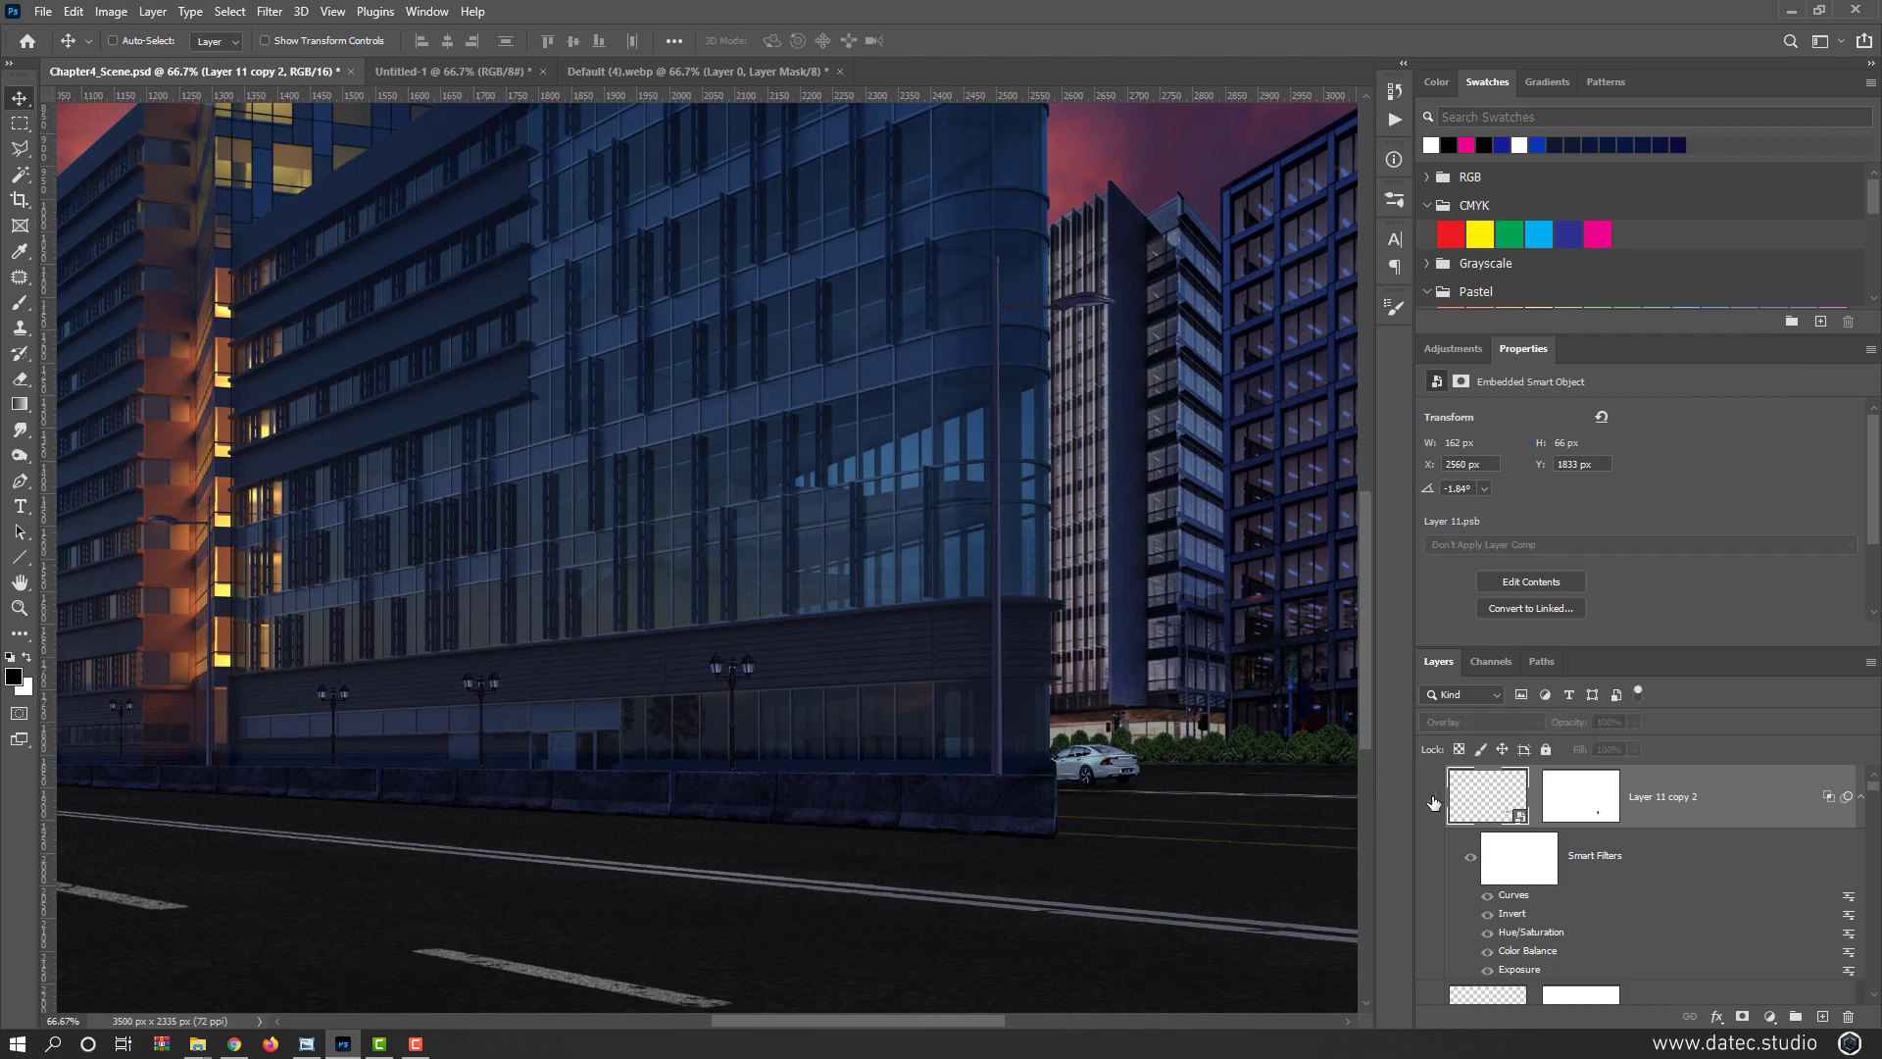
pyautogui.click(1432, 800)
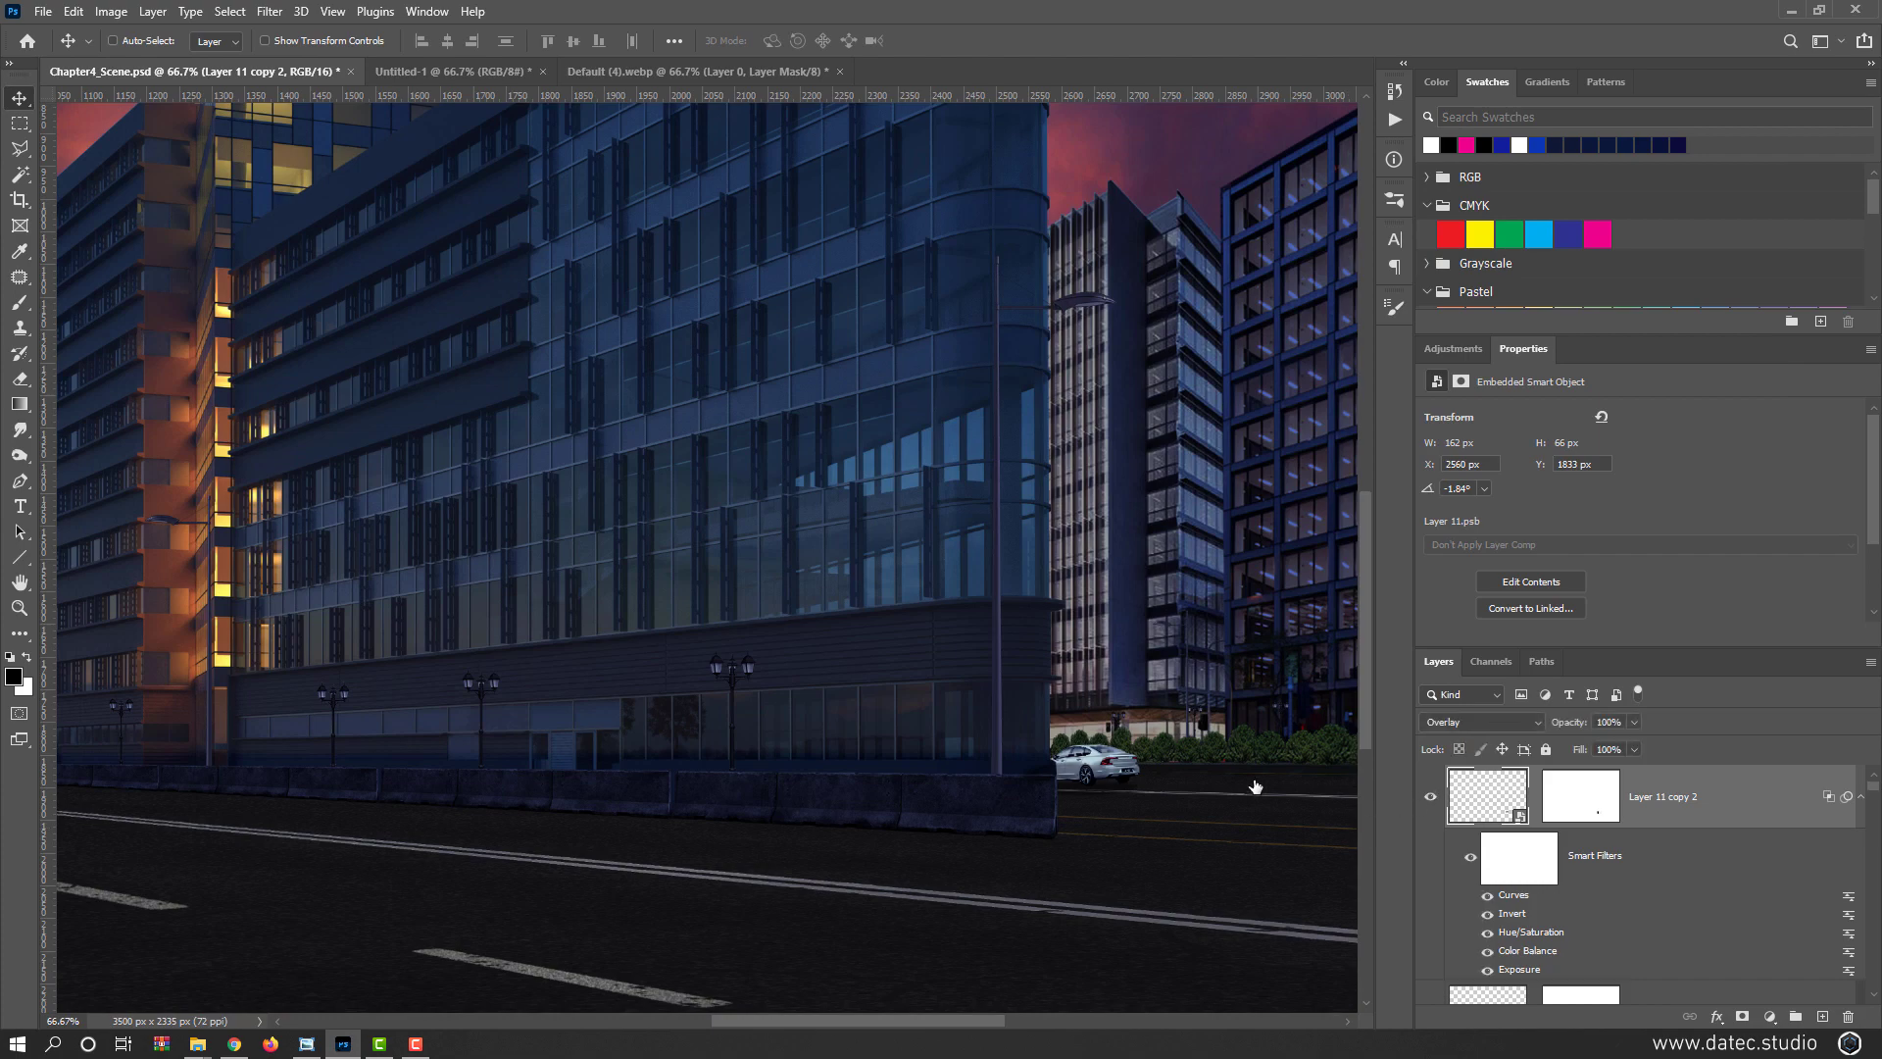
pyautogui.hotkey('ctrl', '-')
pyautogui.hotkey('ctrl', '-')
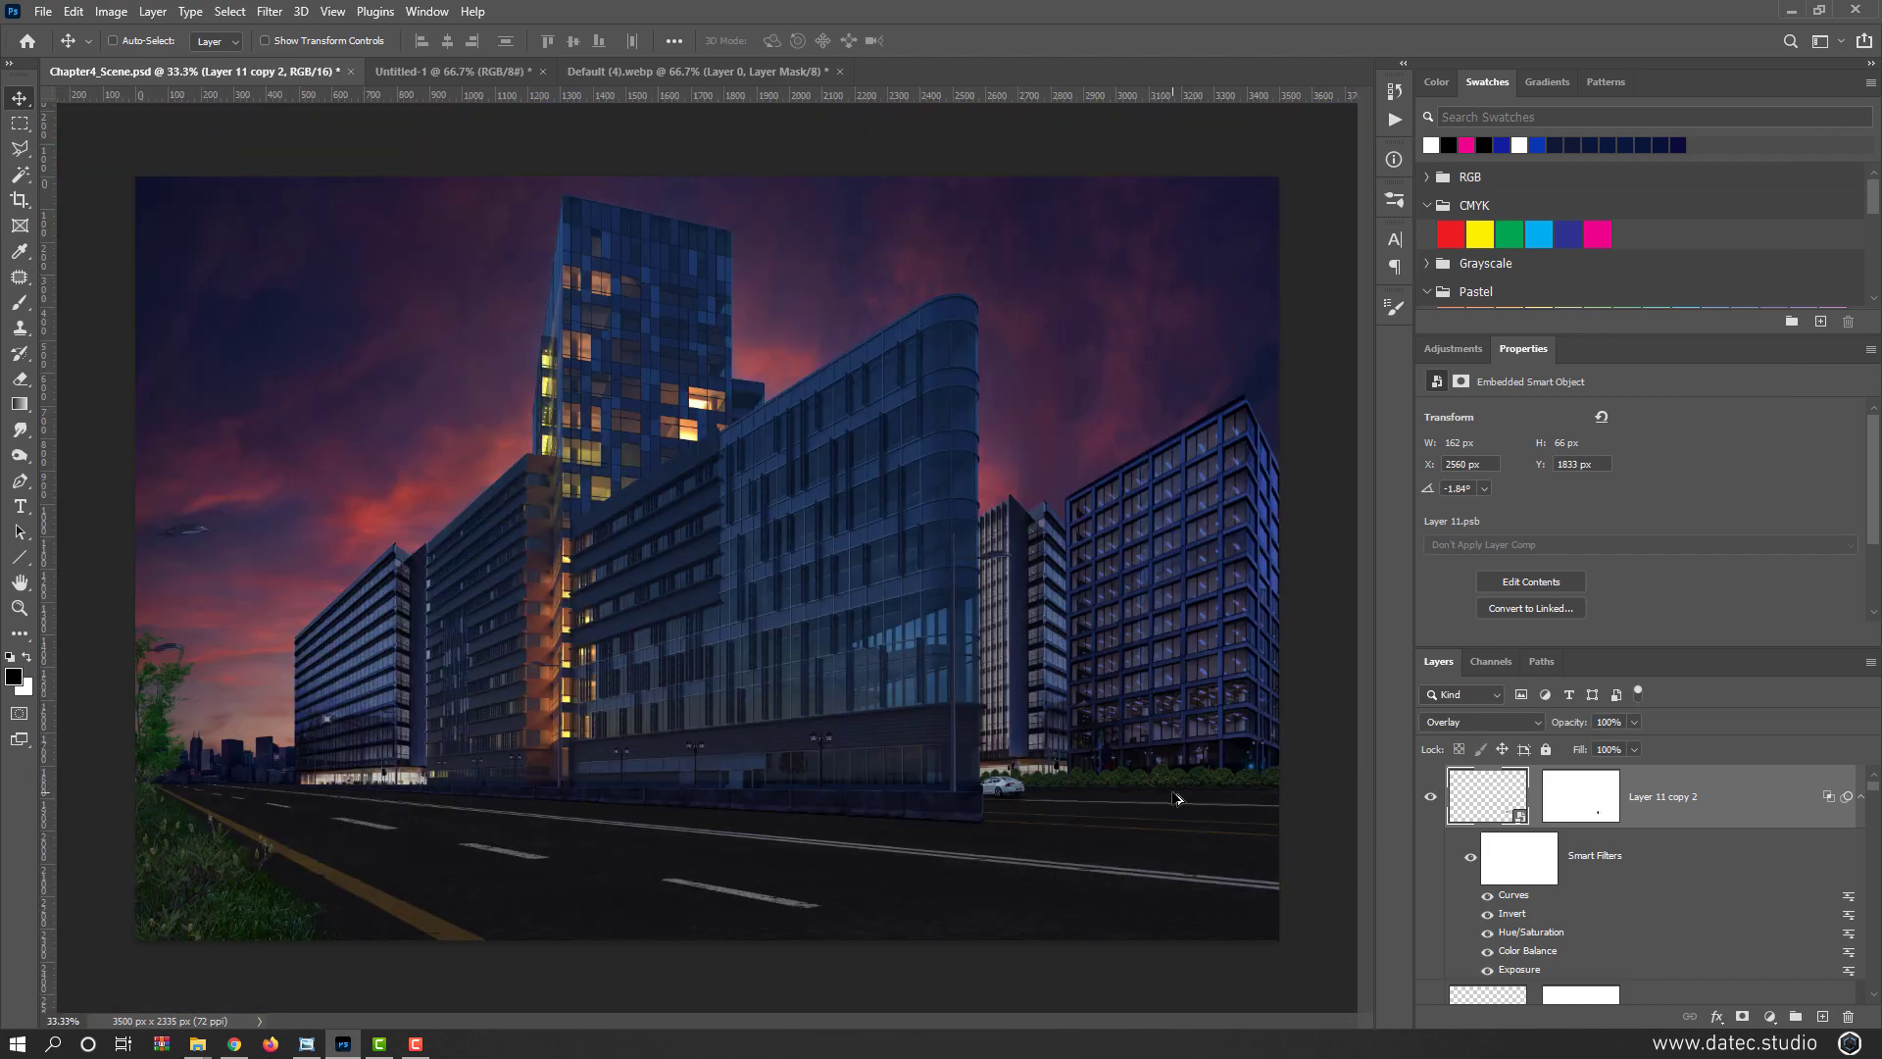
pyautogui.hotkey('ctrl', 's')
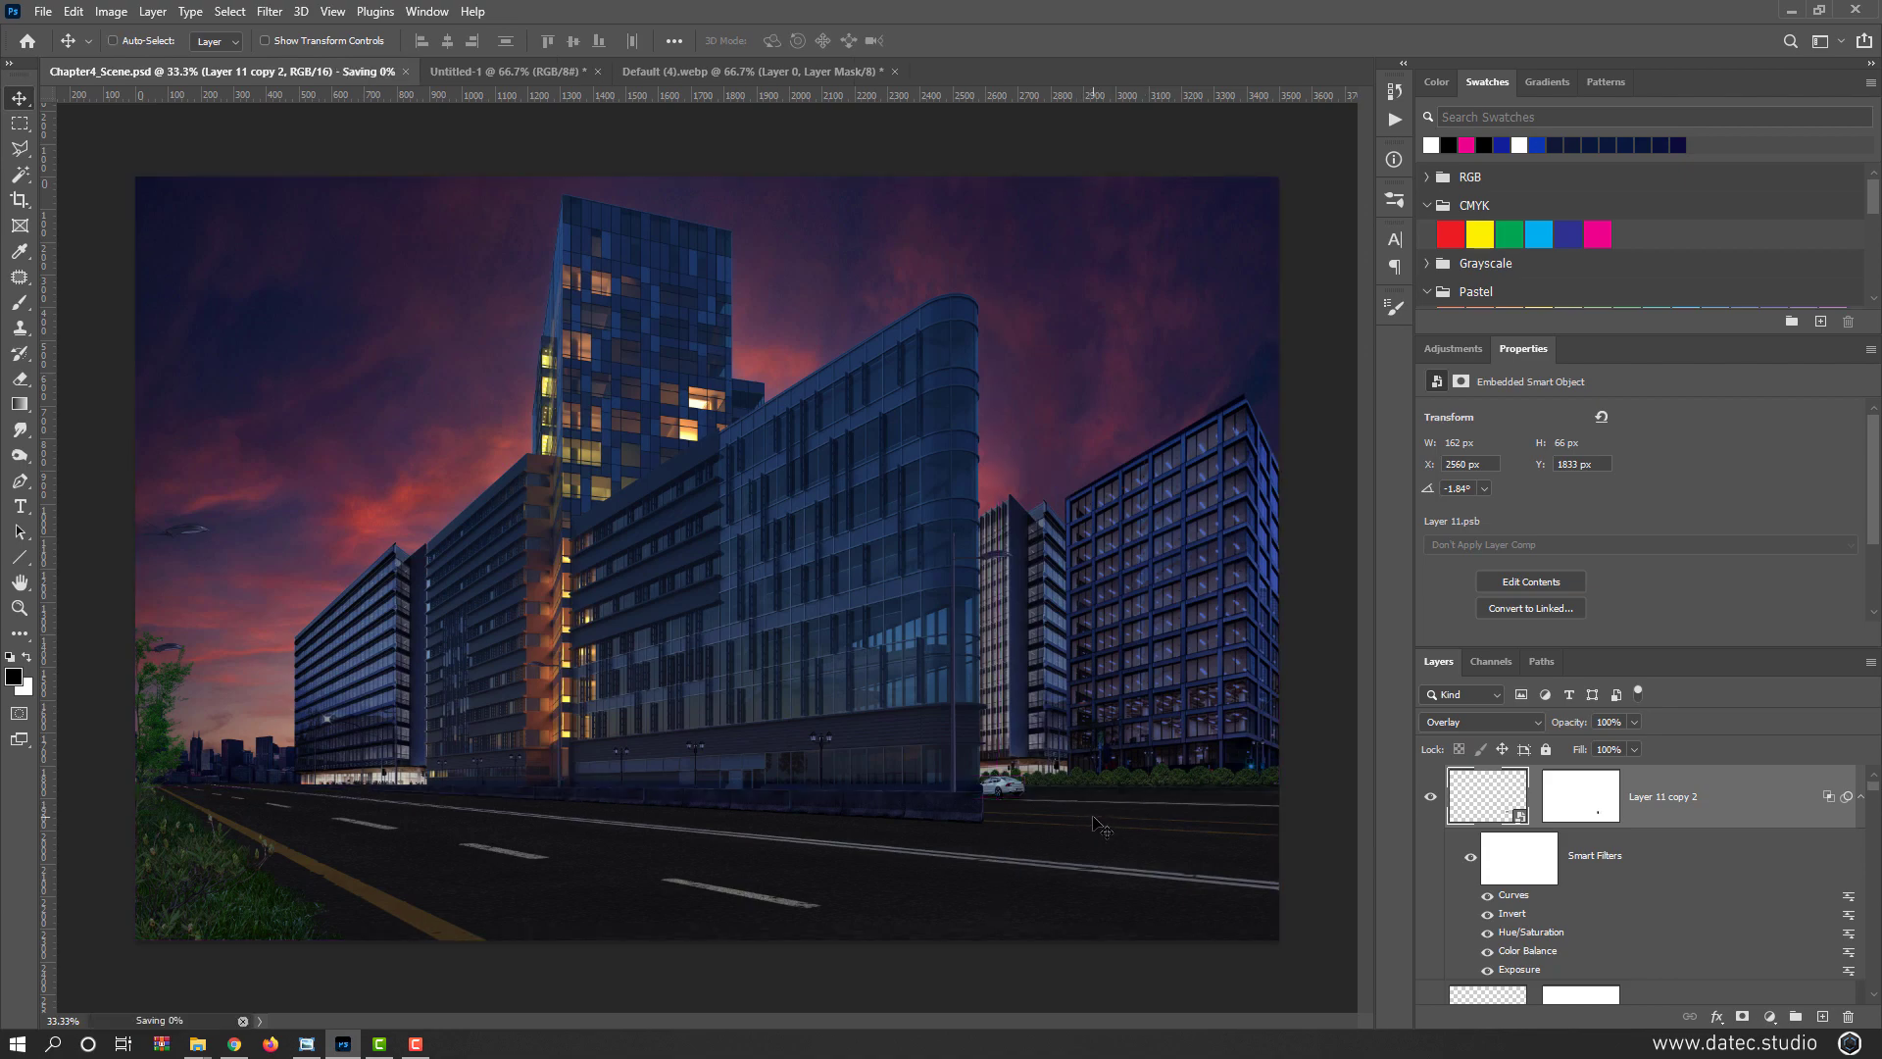
# Add a dark blue Solid Color fill layer with a hue of 213 above Layer 11 copy 2
pyautogui.scroll(5, 1098, 827)
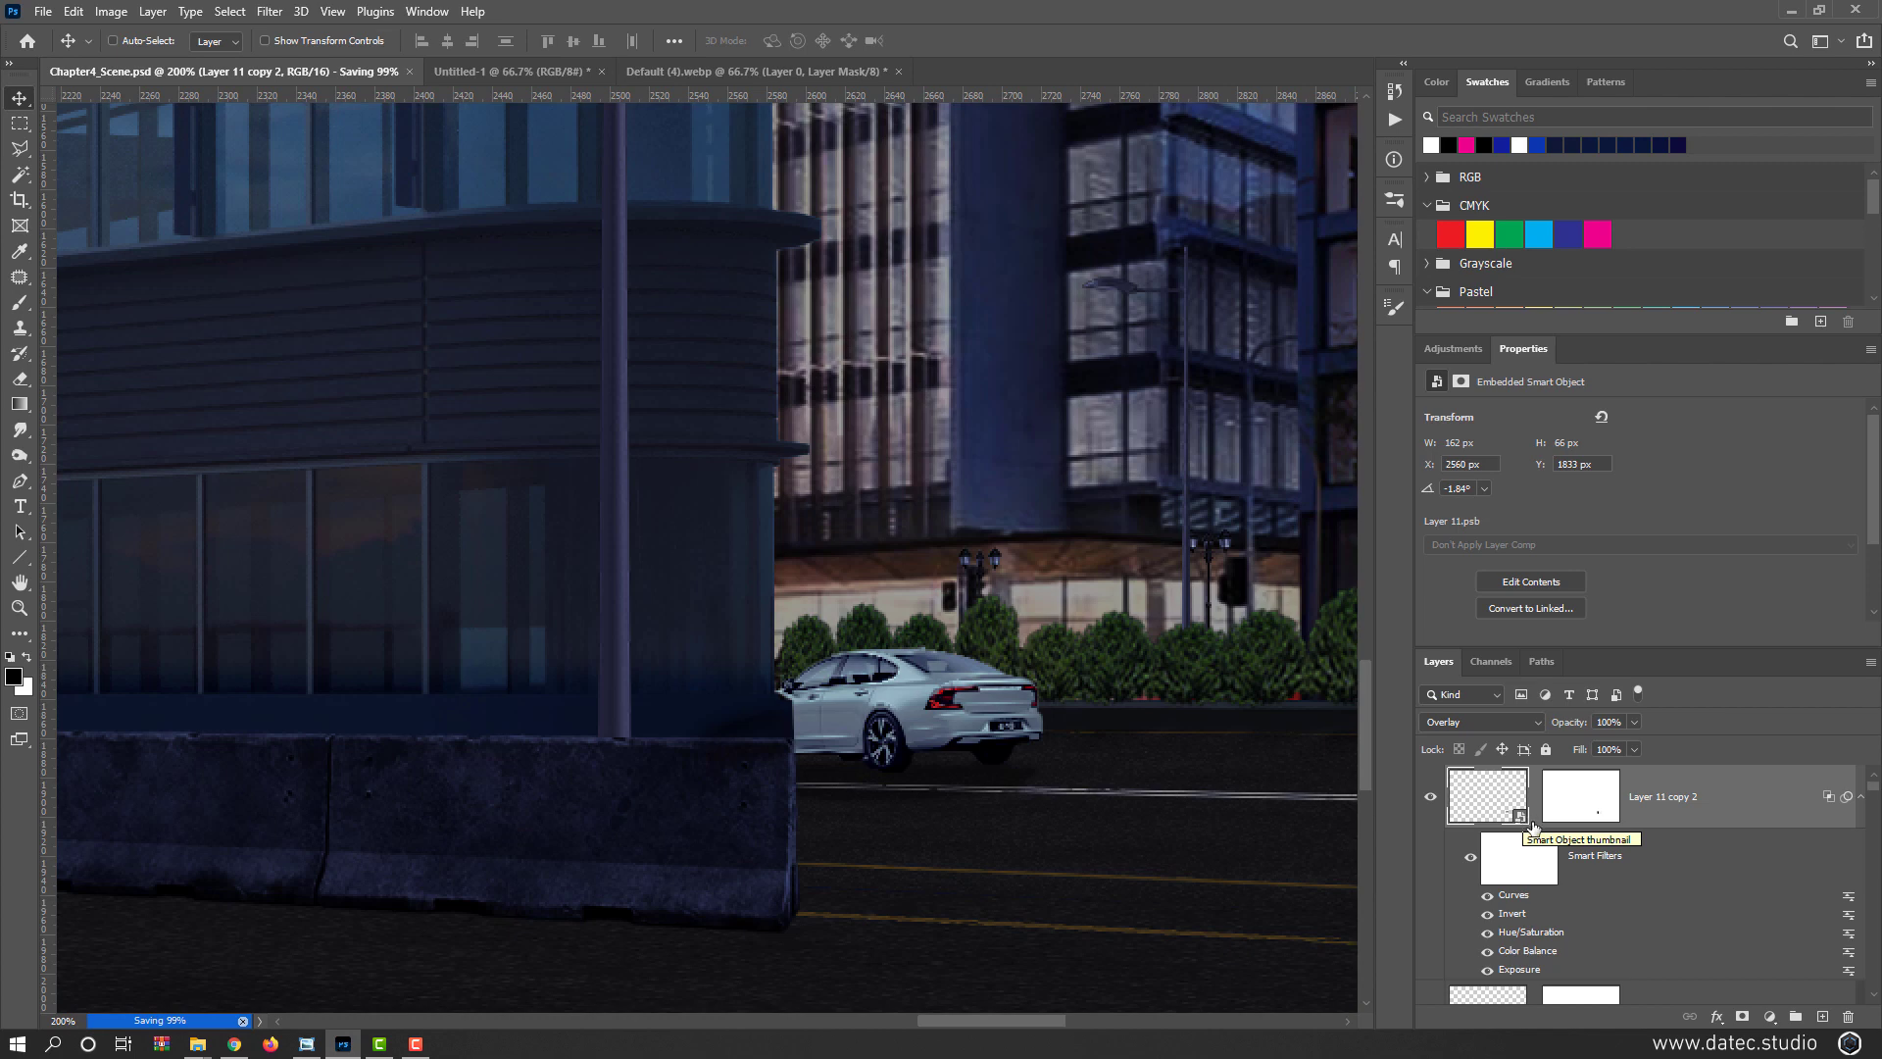
pyautogui.click(1770, 1018)
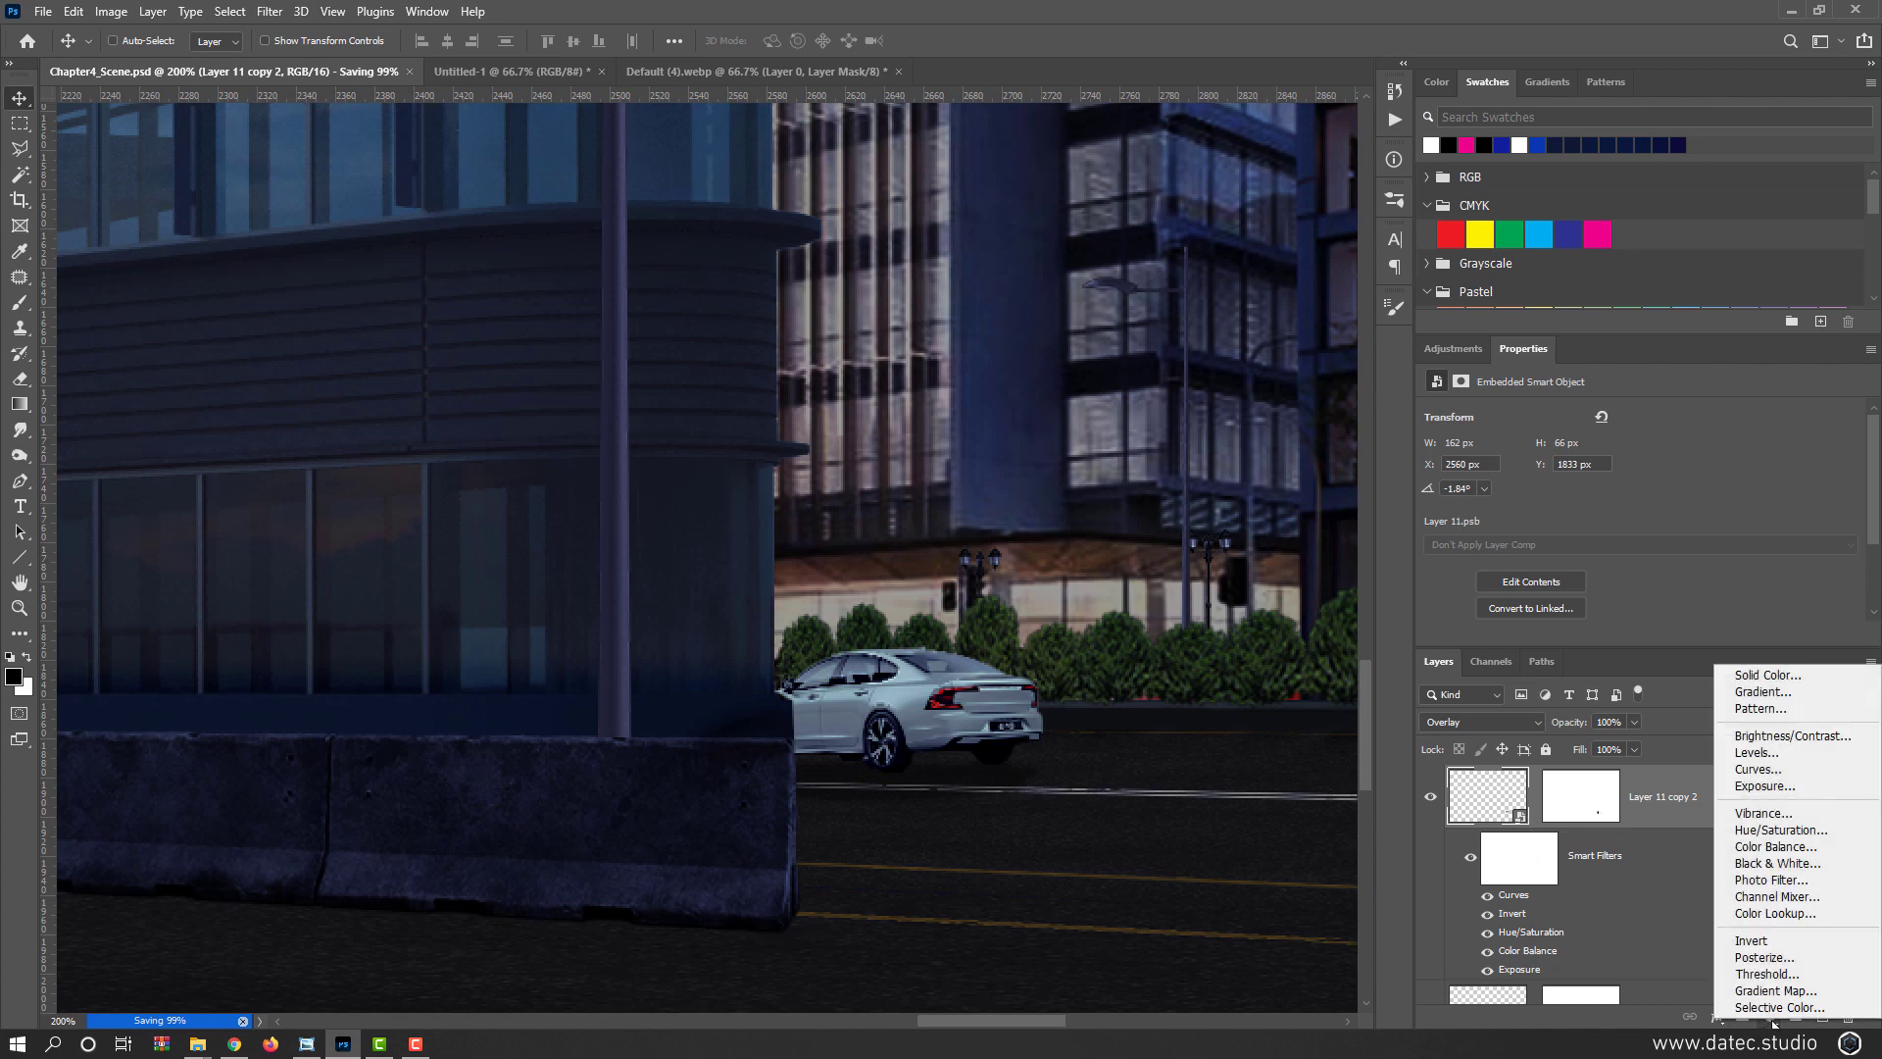
pyautogui.click(1766, 676)
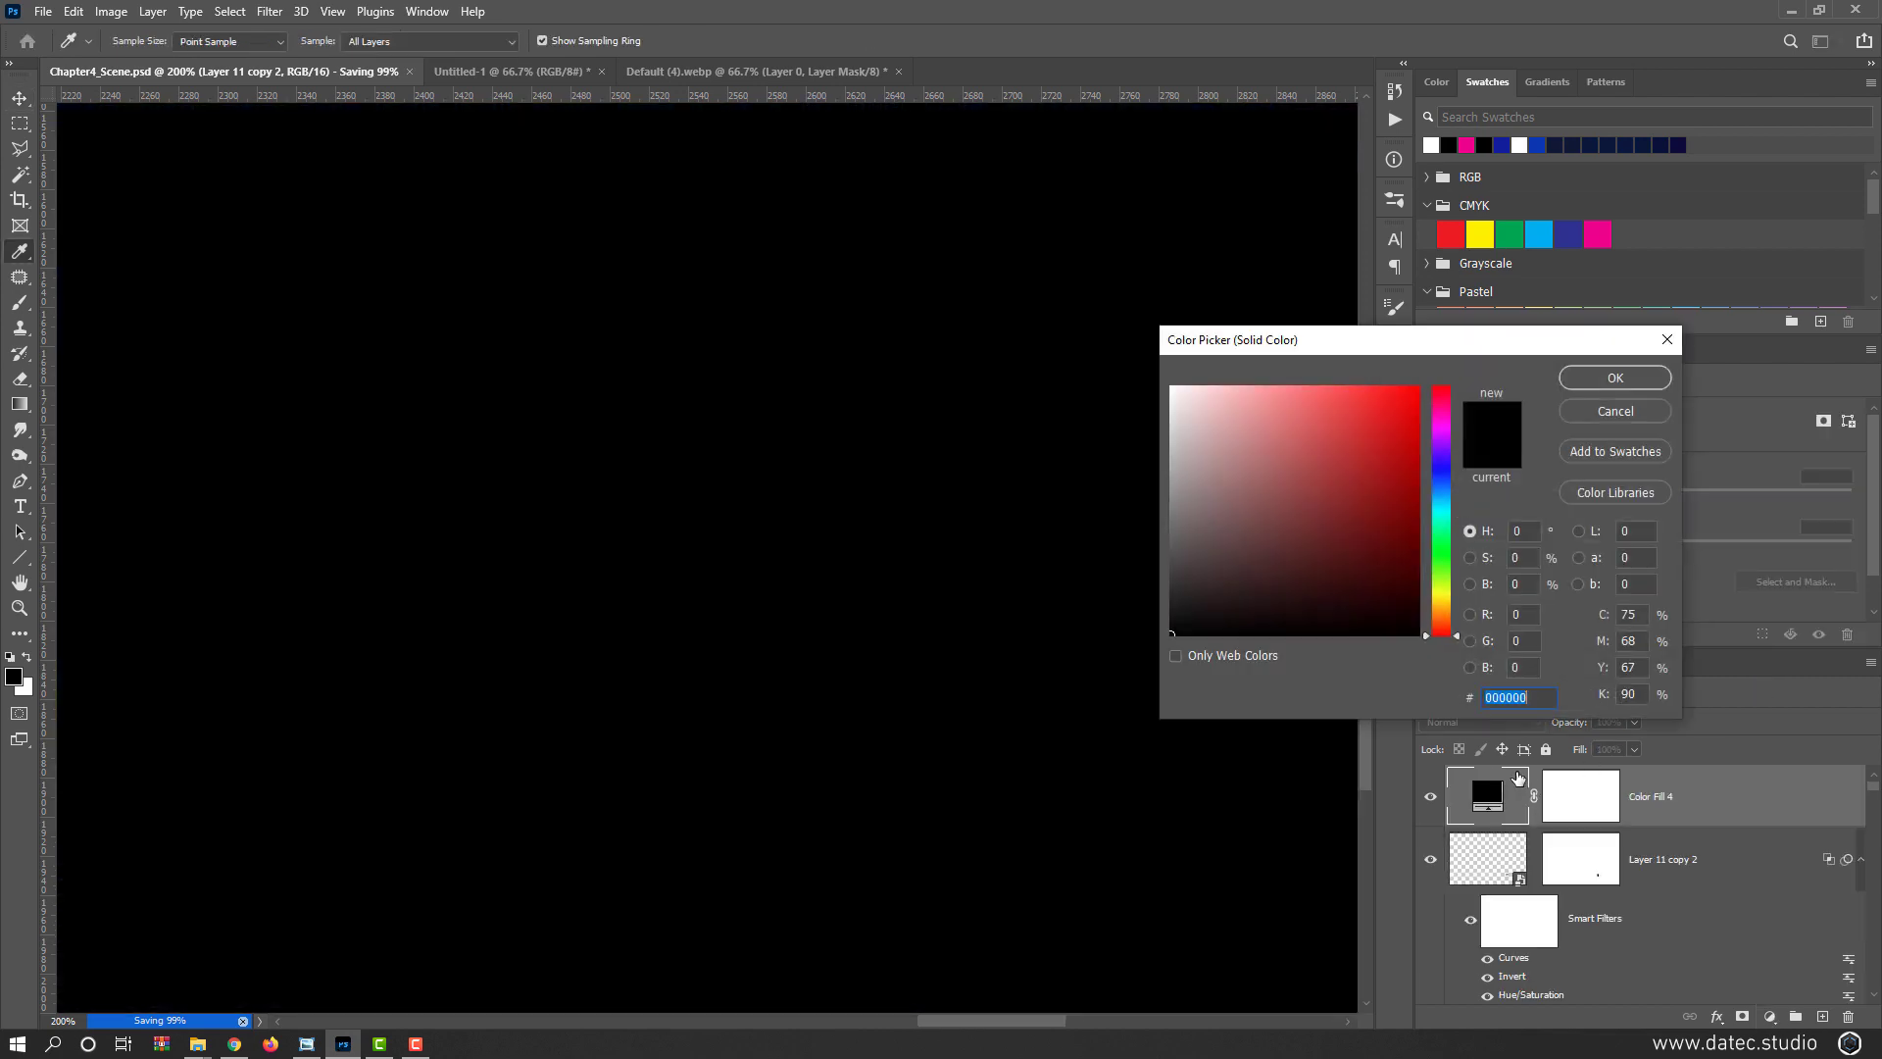
pyautogui.click(1438, 489)
pyautogui.moveTo(1393, 479); pyautogui.dragTo(1398, 501)
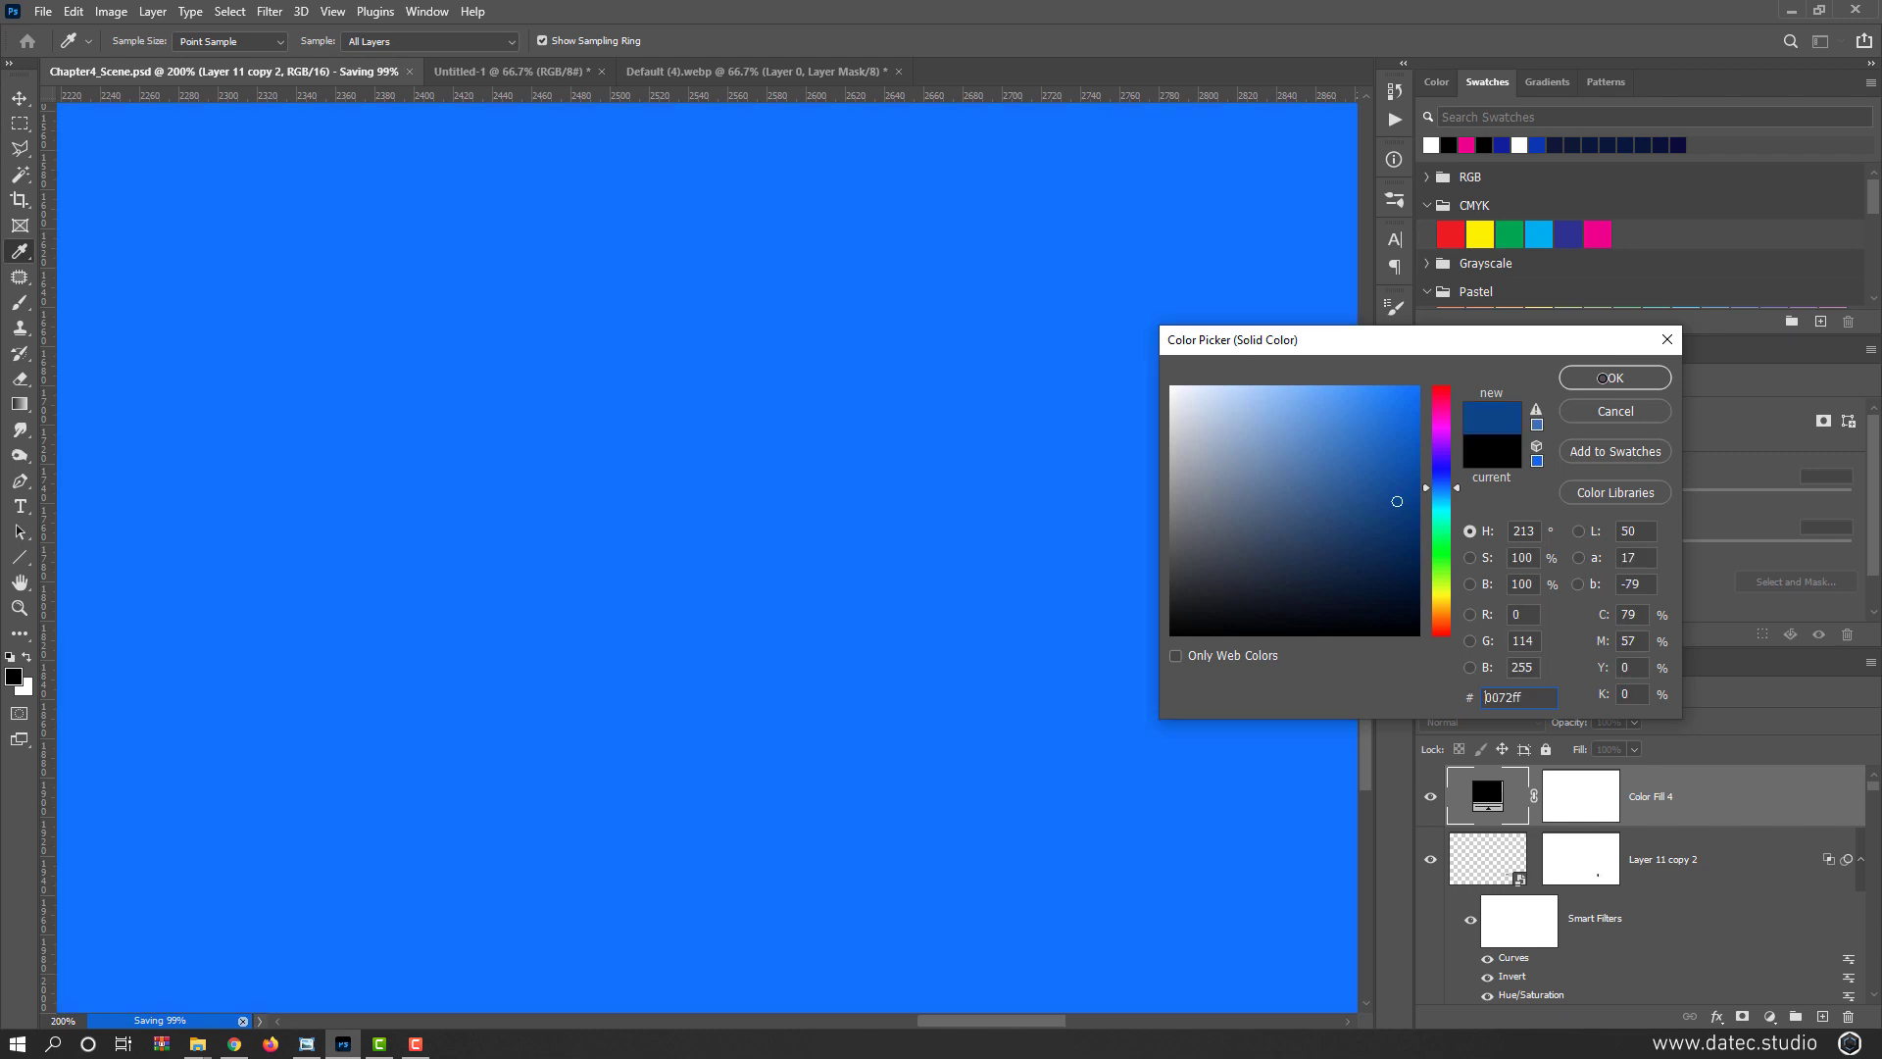
pyautogui.click(1601, 378)
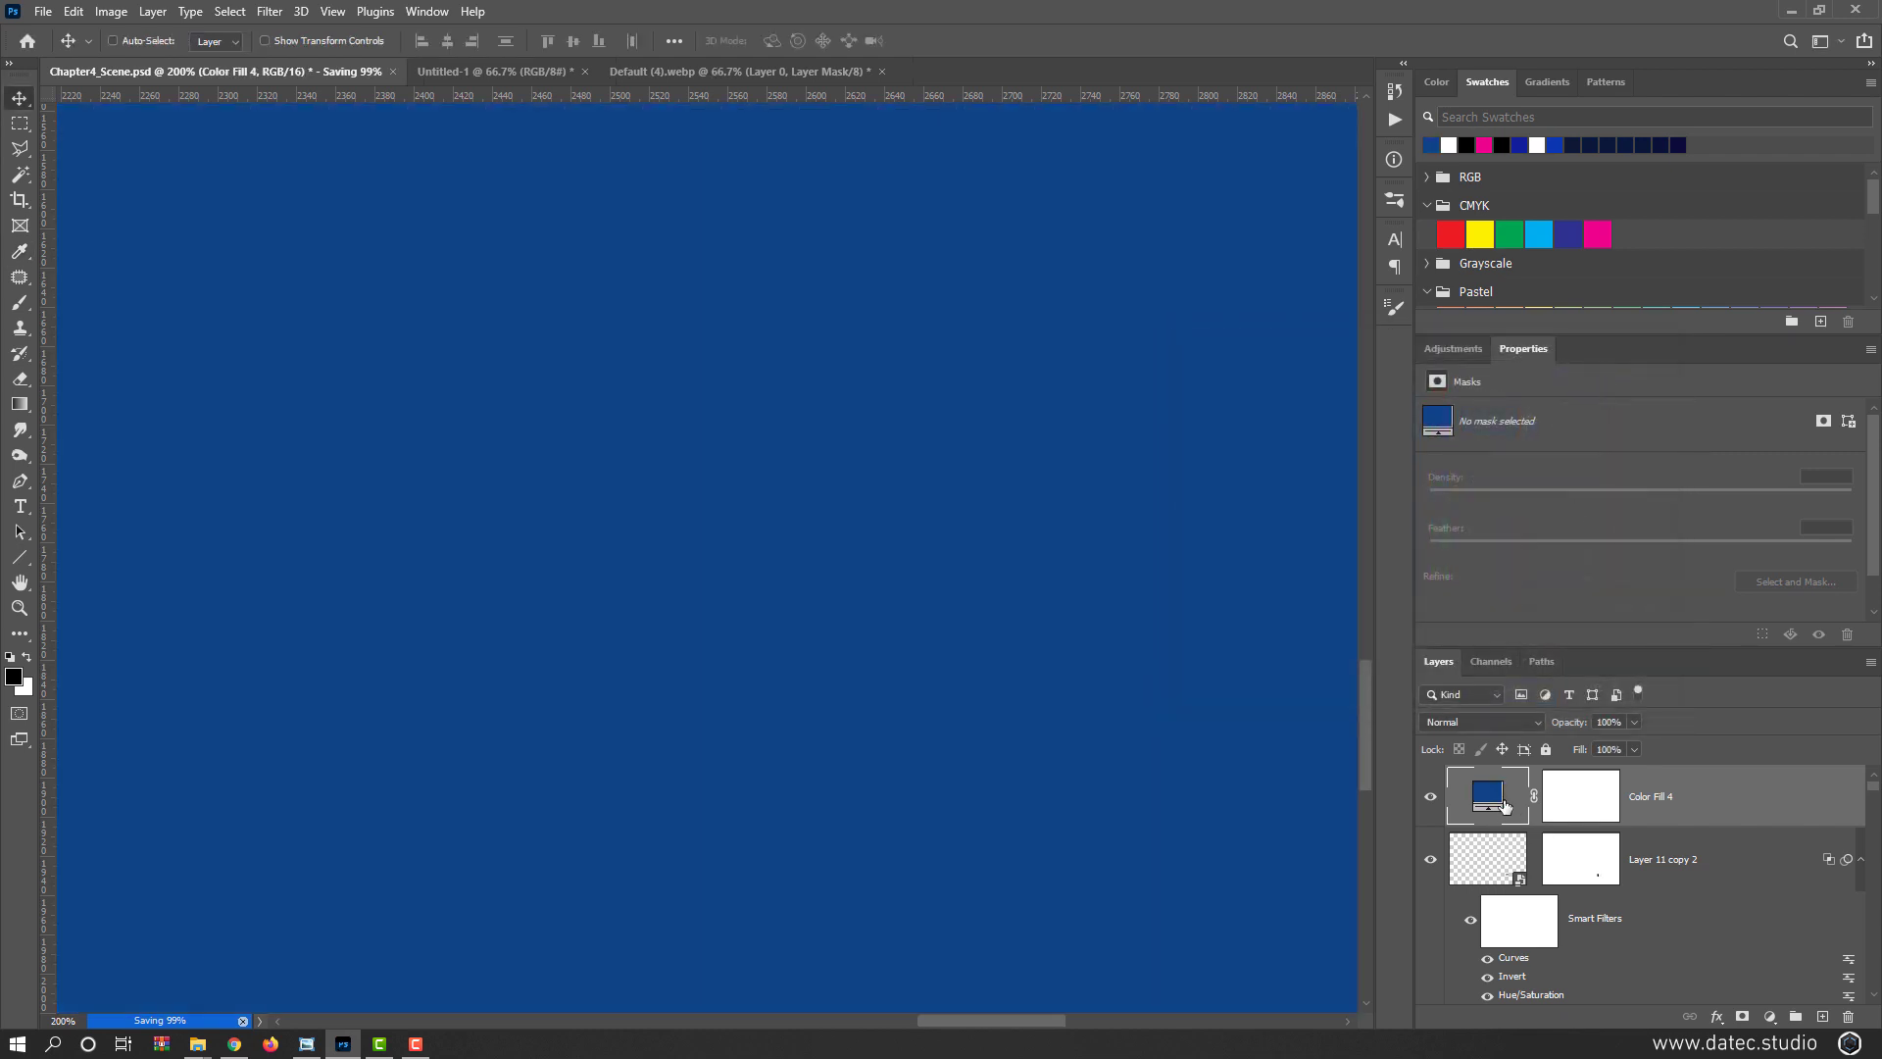
# Collapse Layer 11 copy 2's smart filter list and move the blue fill layer between Layer 11 copy 2 and Layer 11 copy
pyautogui.click(1862, 862)
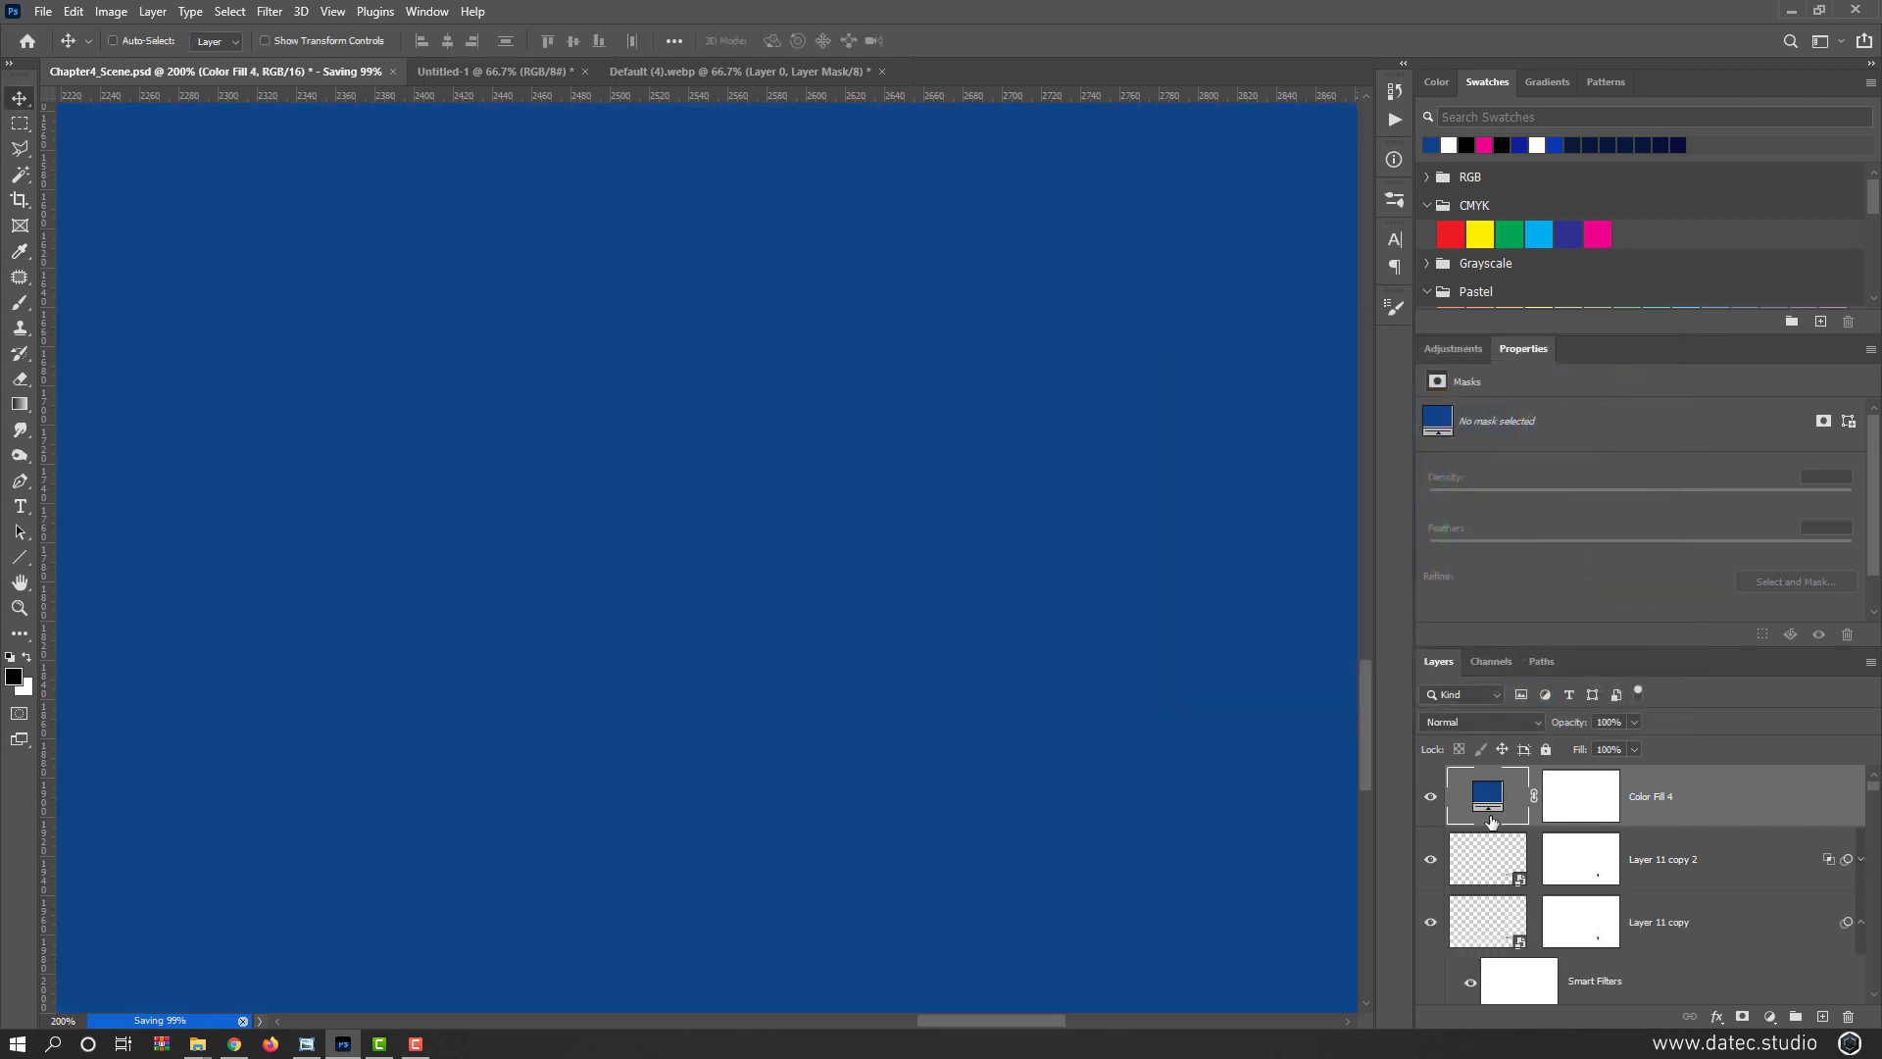
pyautogui.moveTo(1485, 828); pyautogui.dragTo(1498, 896)
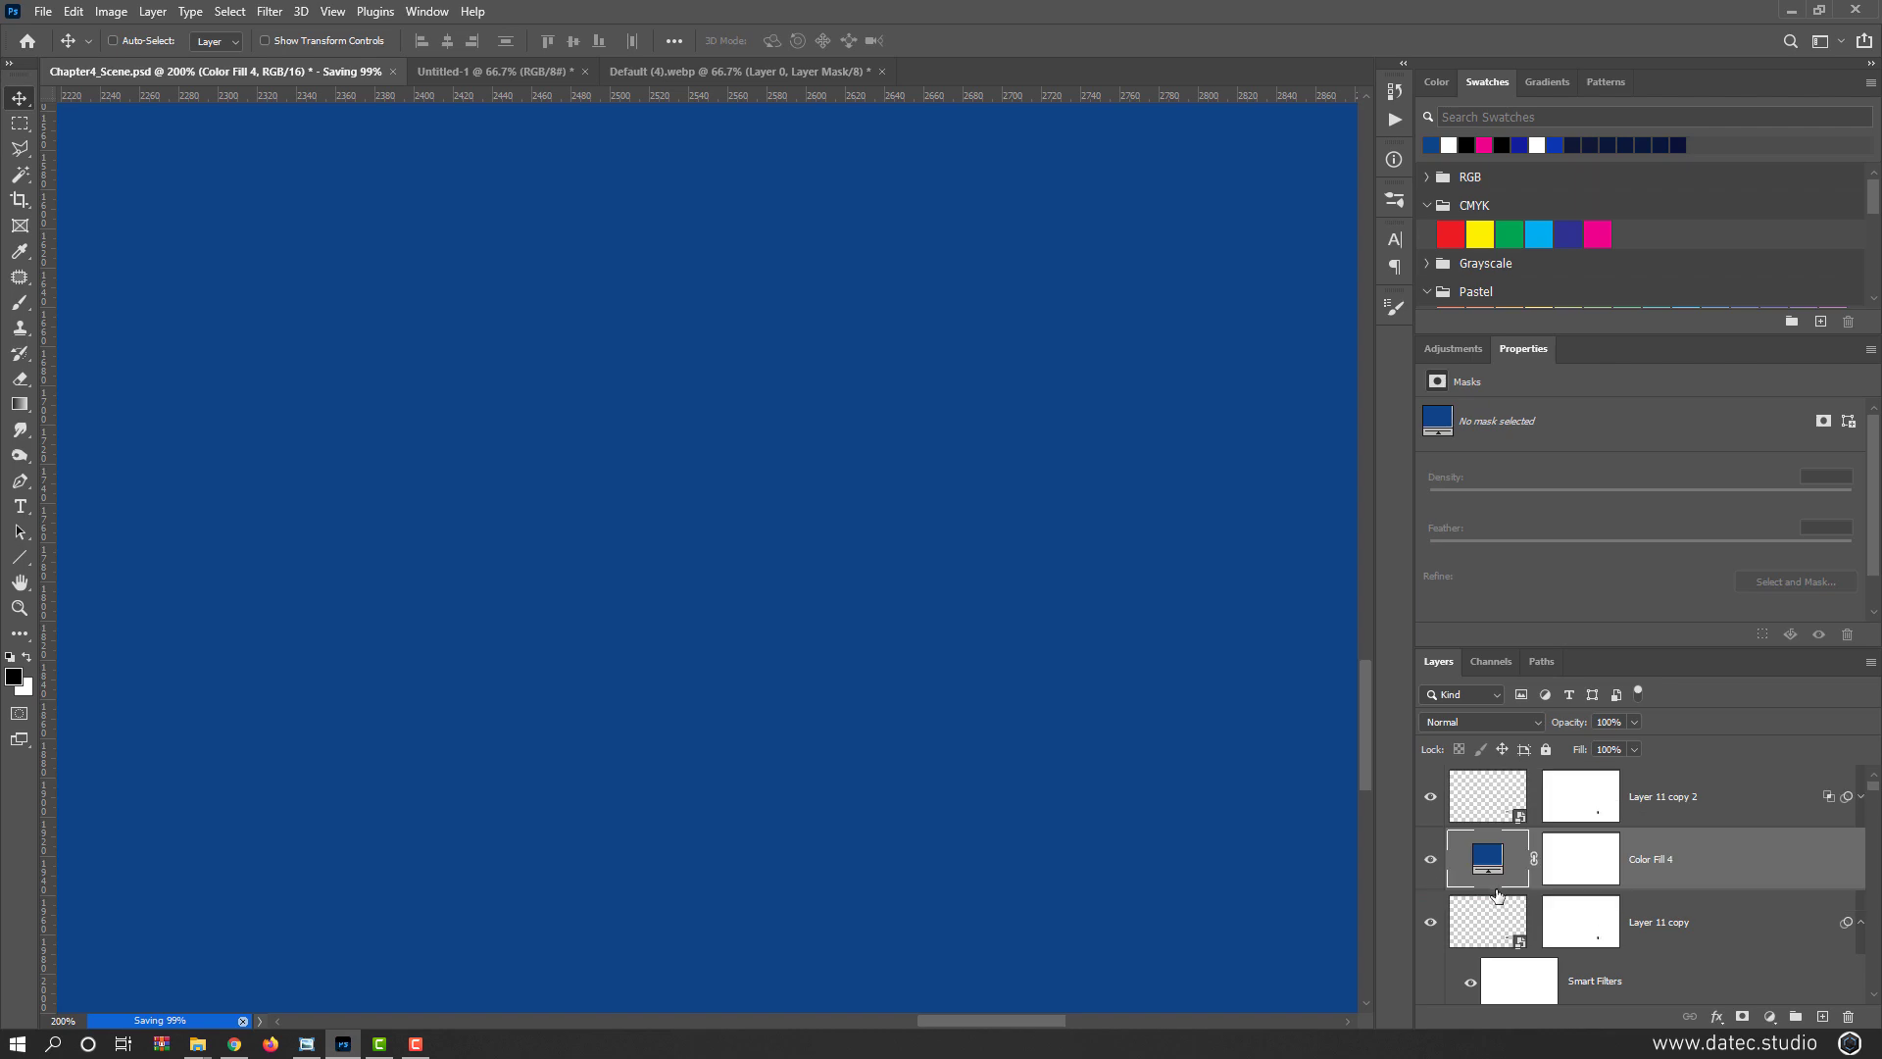
pyautogui.hotkey('ctrl', '0')
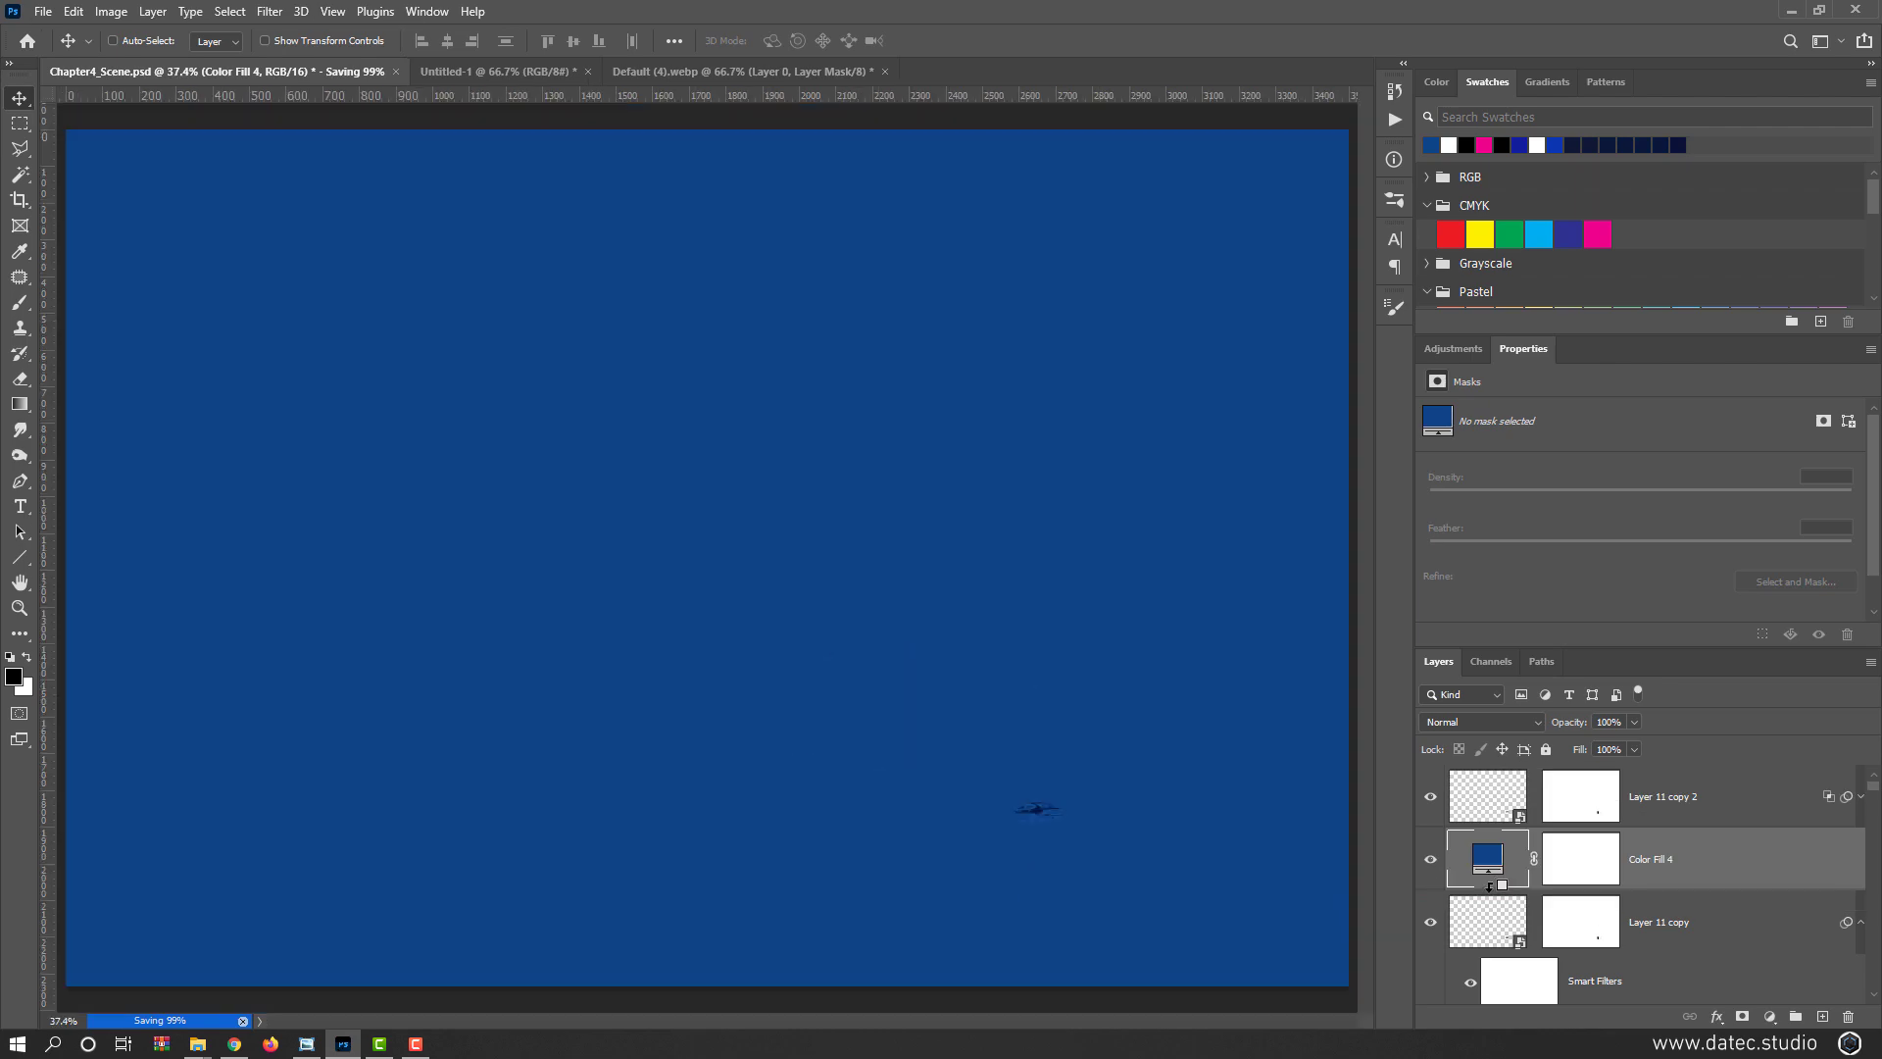
# Clip Color Fill 4 to Layer 11 copy, set its blend mode to Overlay and lower its opacity to 26%
pyautogui.keyDown('alt'); pyautogui.click(1491, 888); pyautogui.keyUp('alt')
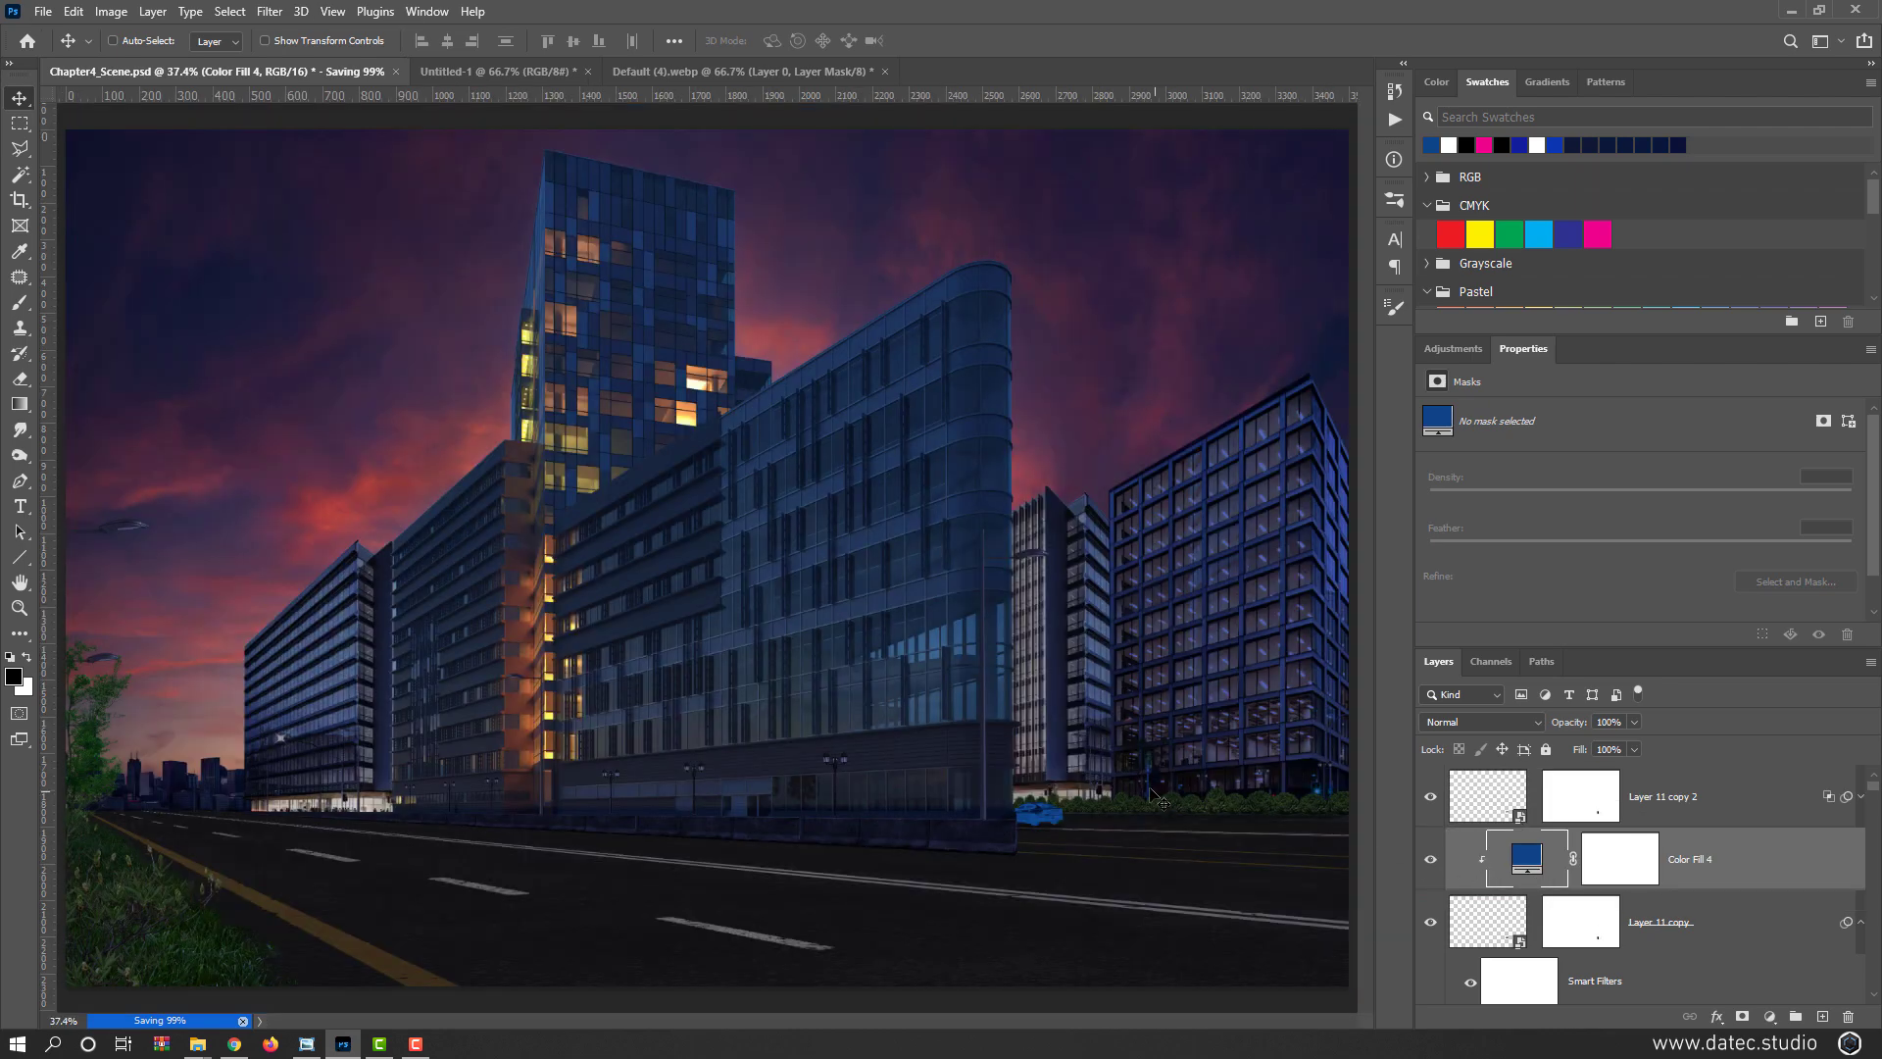
pyautogui.scroll(6, 1059, 818)
pyautogui.scroll(1, 1073, 815)
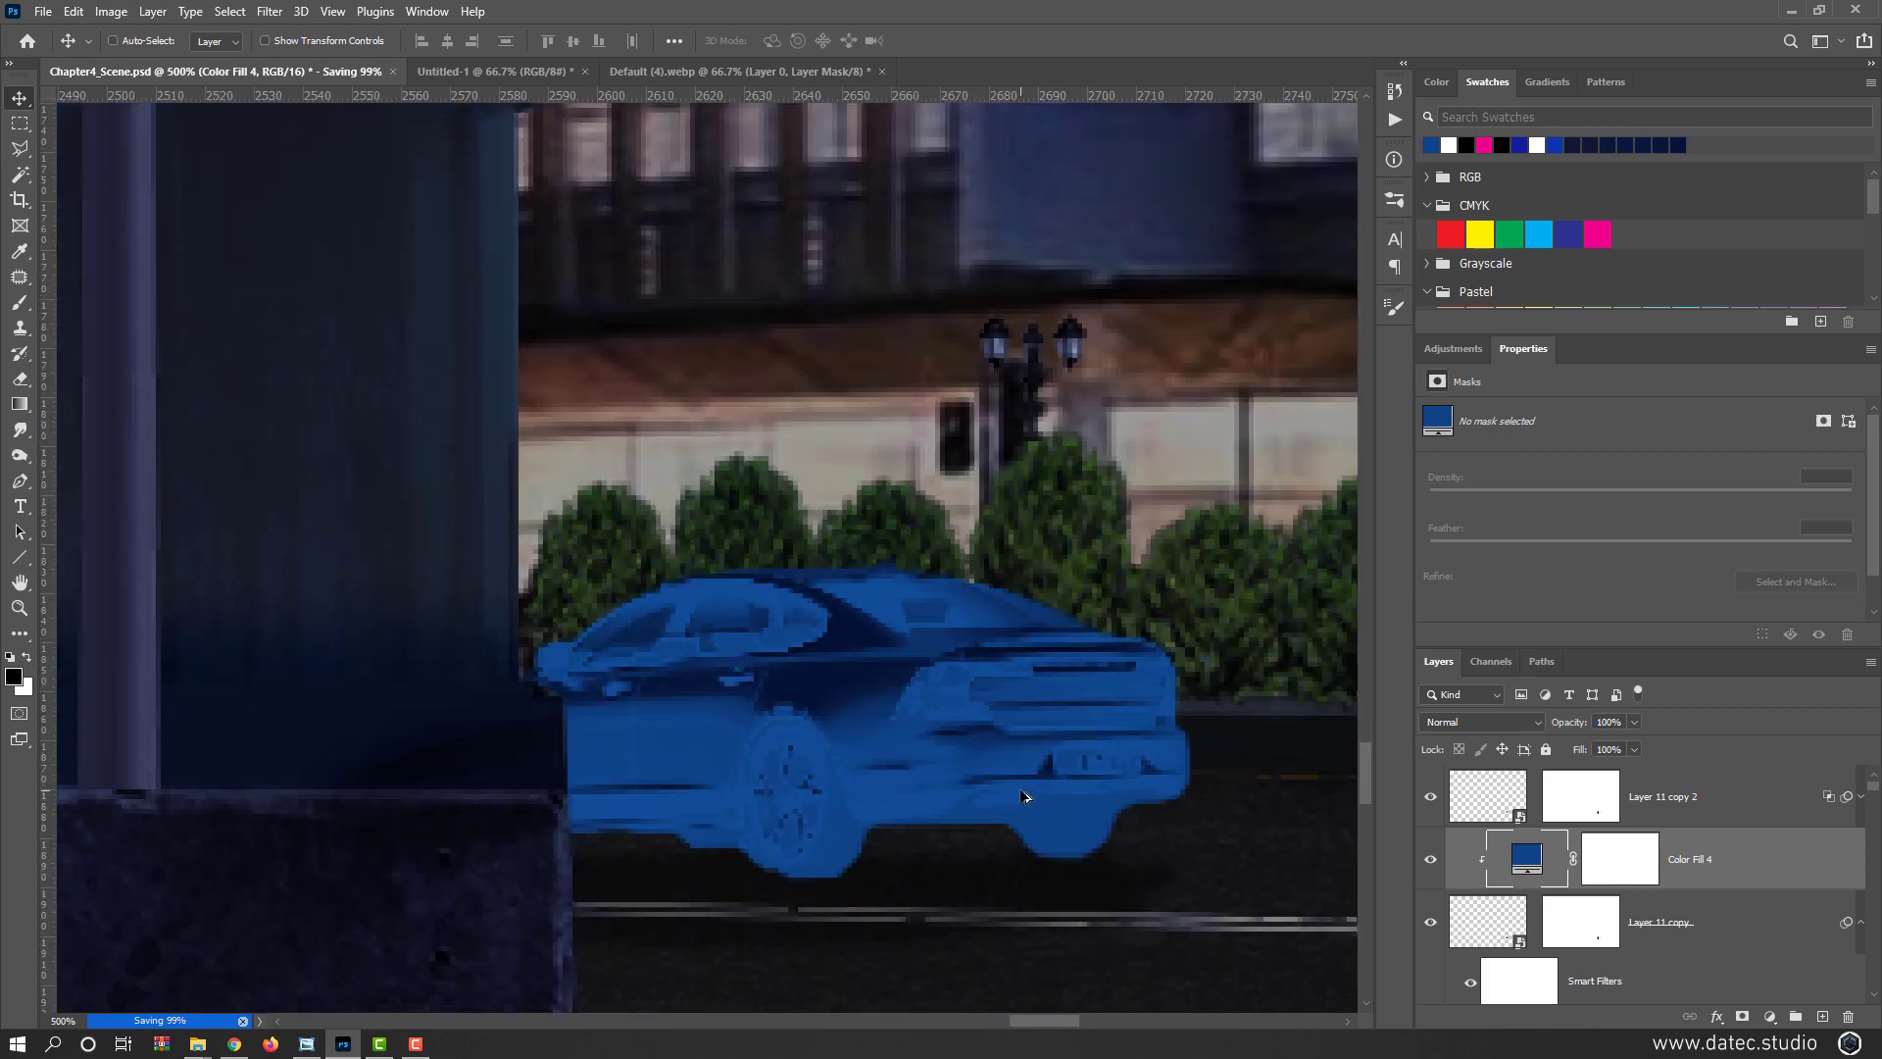
pyautogui.click(1513, 730)
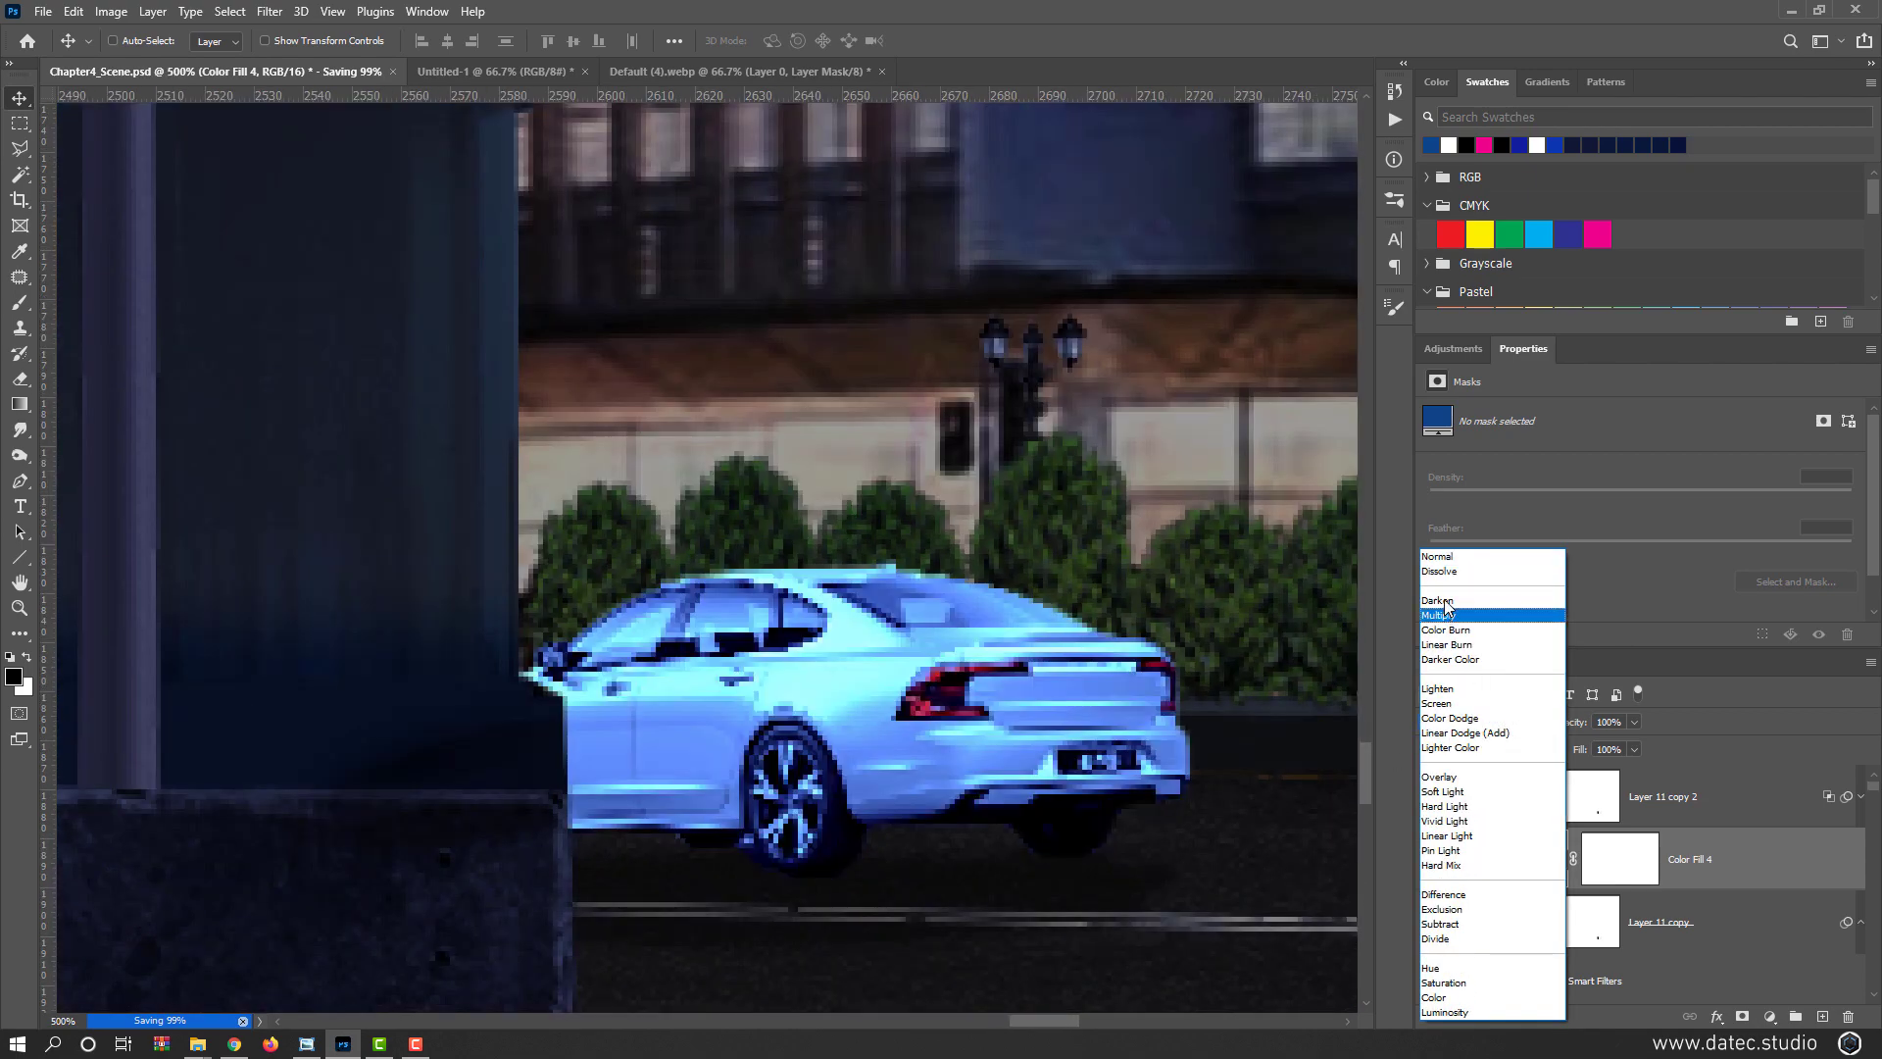
pyautogui.click(1464, 780)
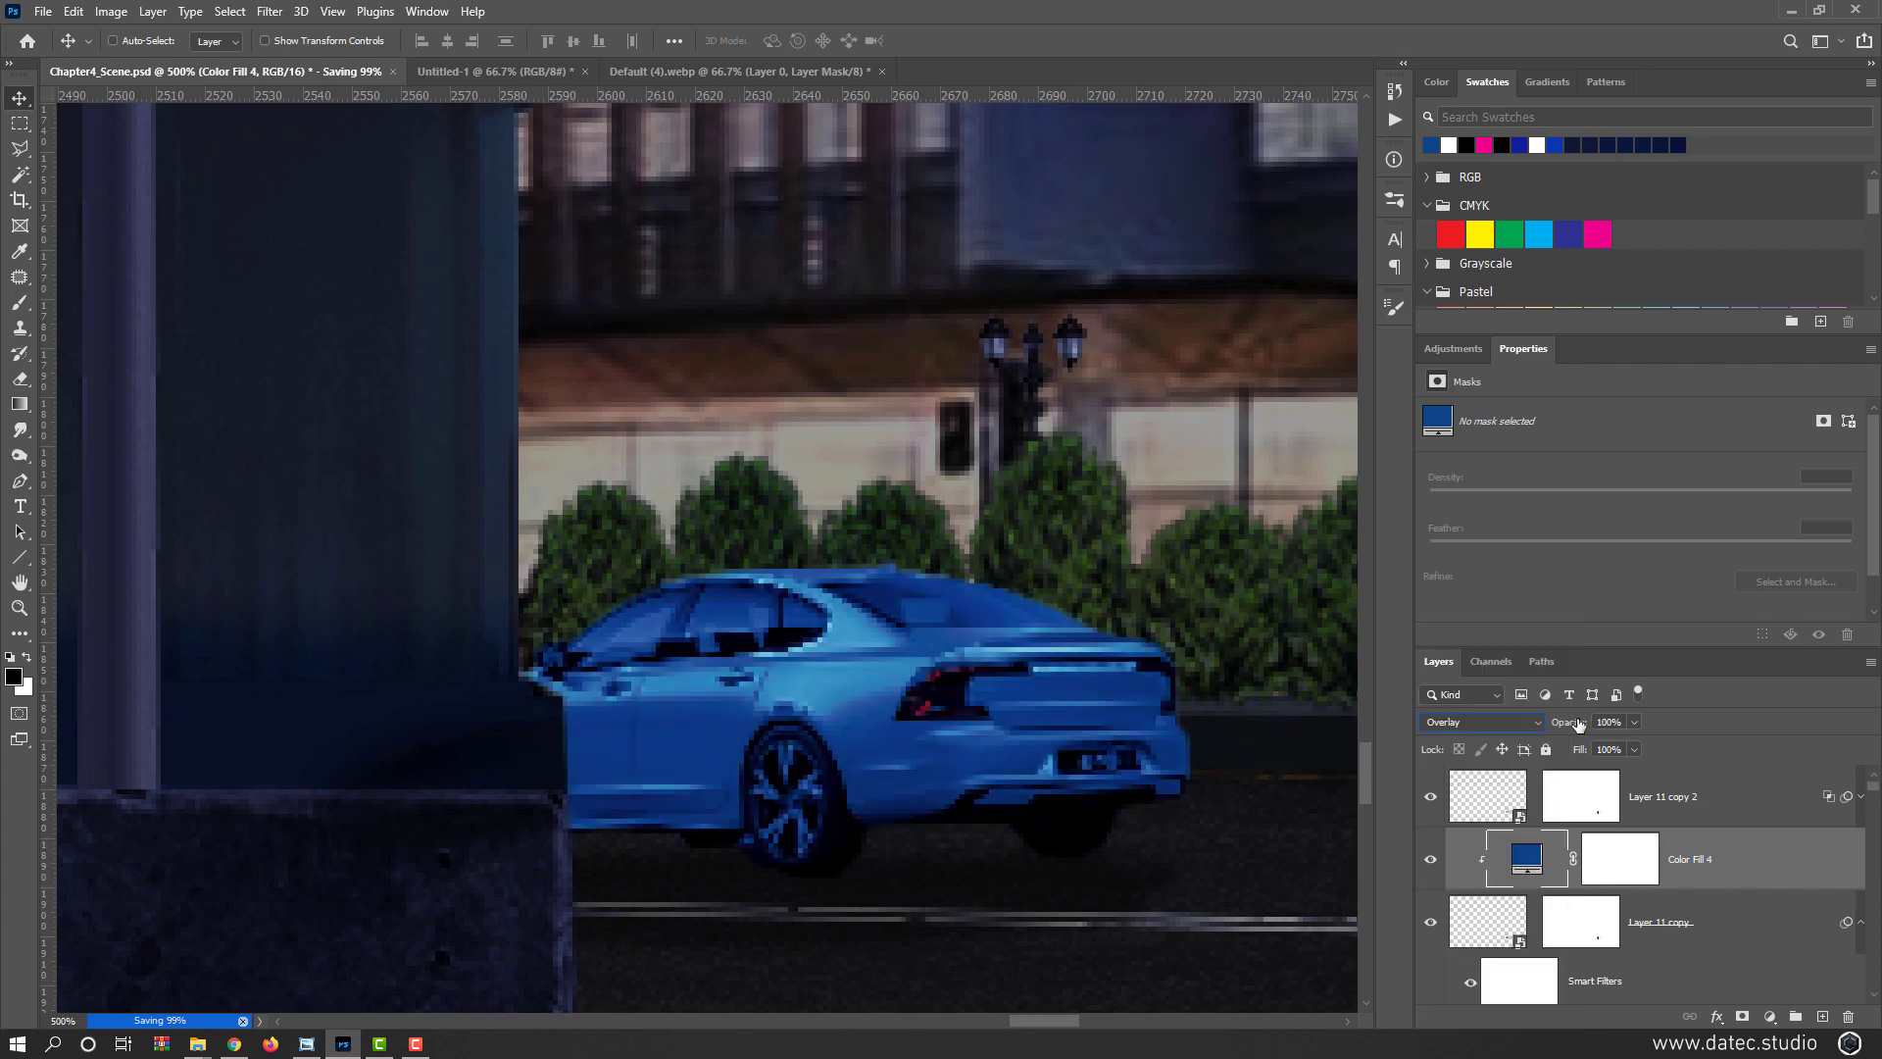
pyautogui.moveTo(1570, 724); pyautogui.dragTo(1507, 727)
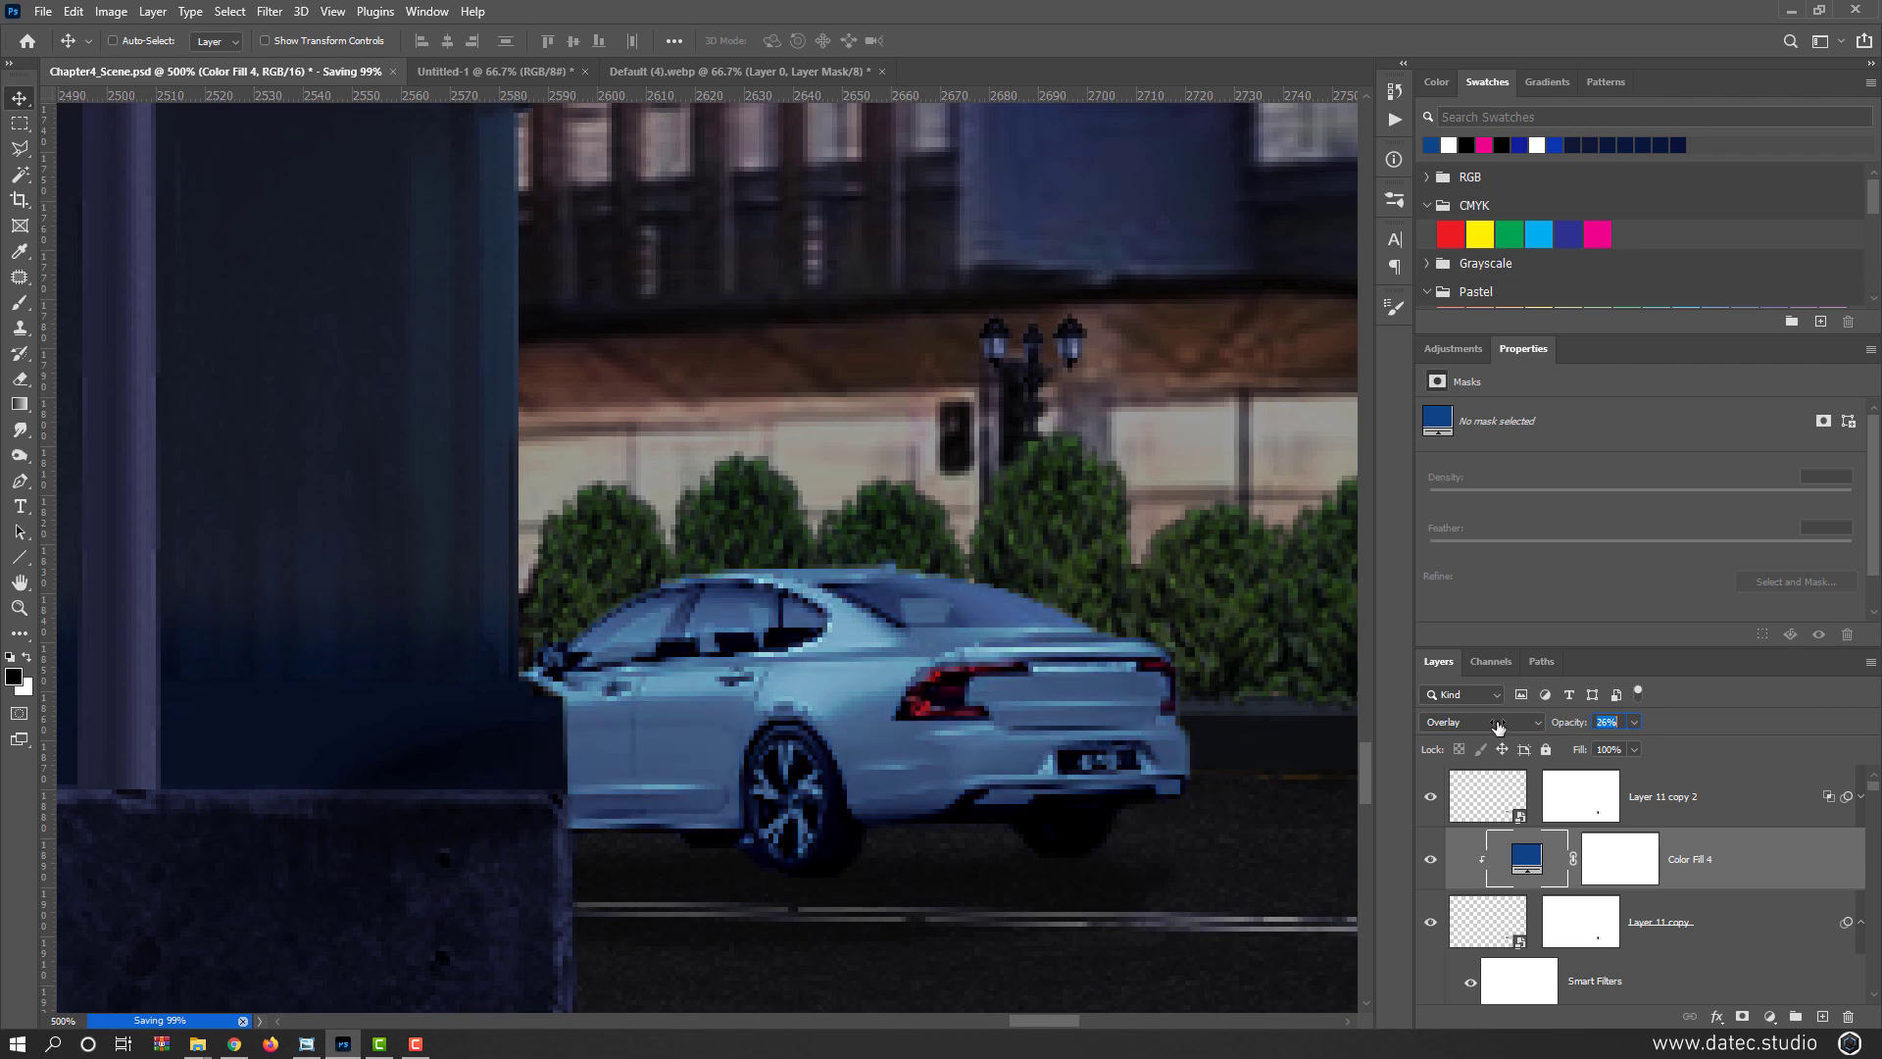
# Recolor Color Fill 4 to a muted dark blue with hue 213, saturation 50% and brightness 28%
pyautogui.click(1546, 855)
pyautogui.doubleClick(1536, 855)
pyautogui.moveTo(1303, 605); pyautogui.dragTo(1274, 559)
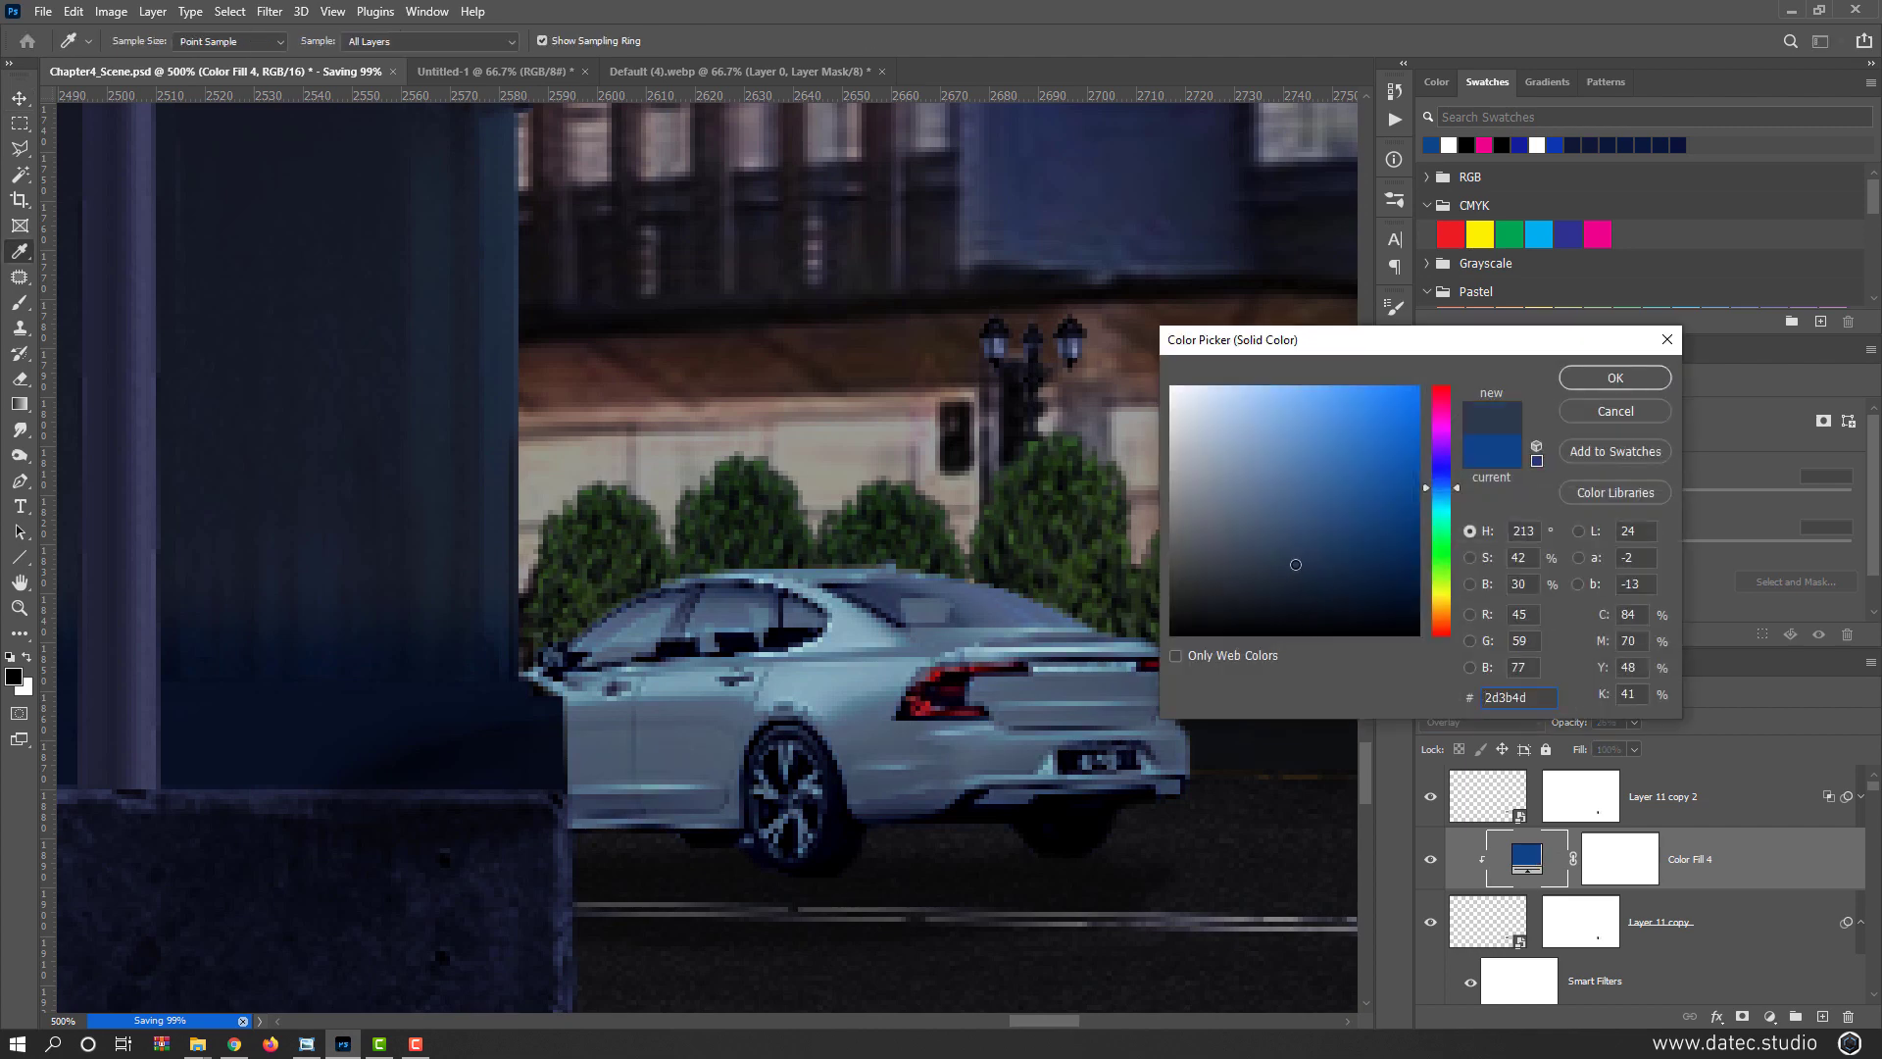
pyautogui.click(1598, 387)
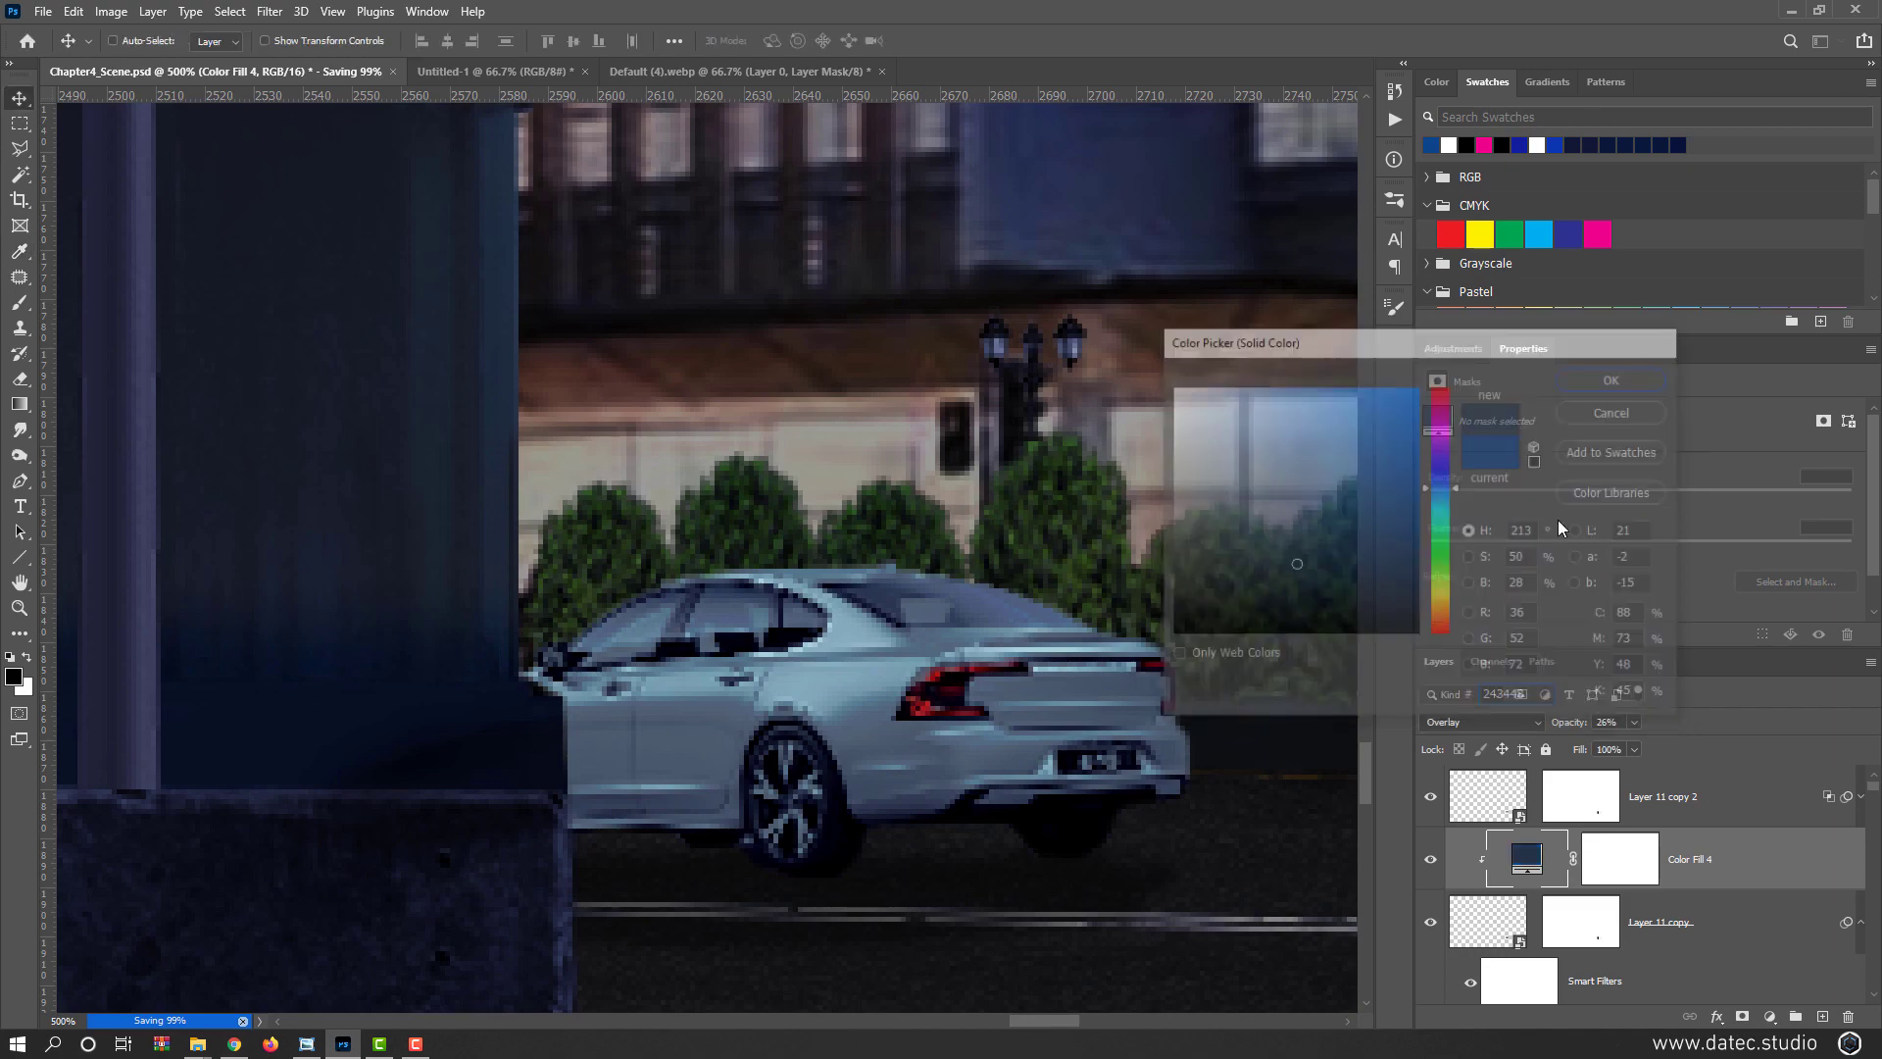
# Compare the white car with Color Fill 4 hidden and shown, close up and from afar, and save the file
pyautogui.click(1432, 860)
pyautogui.click(1431, 860)
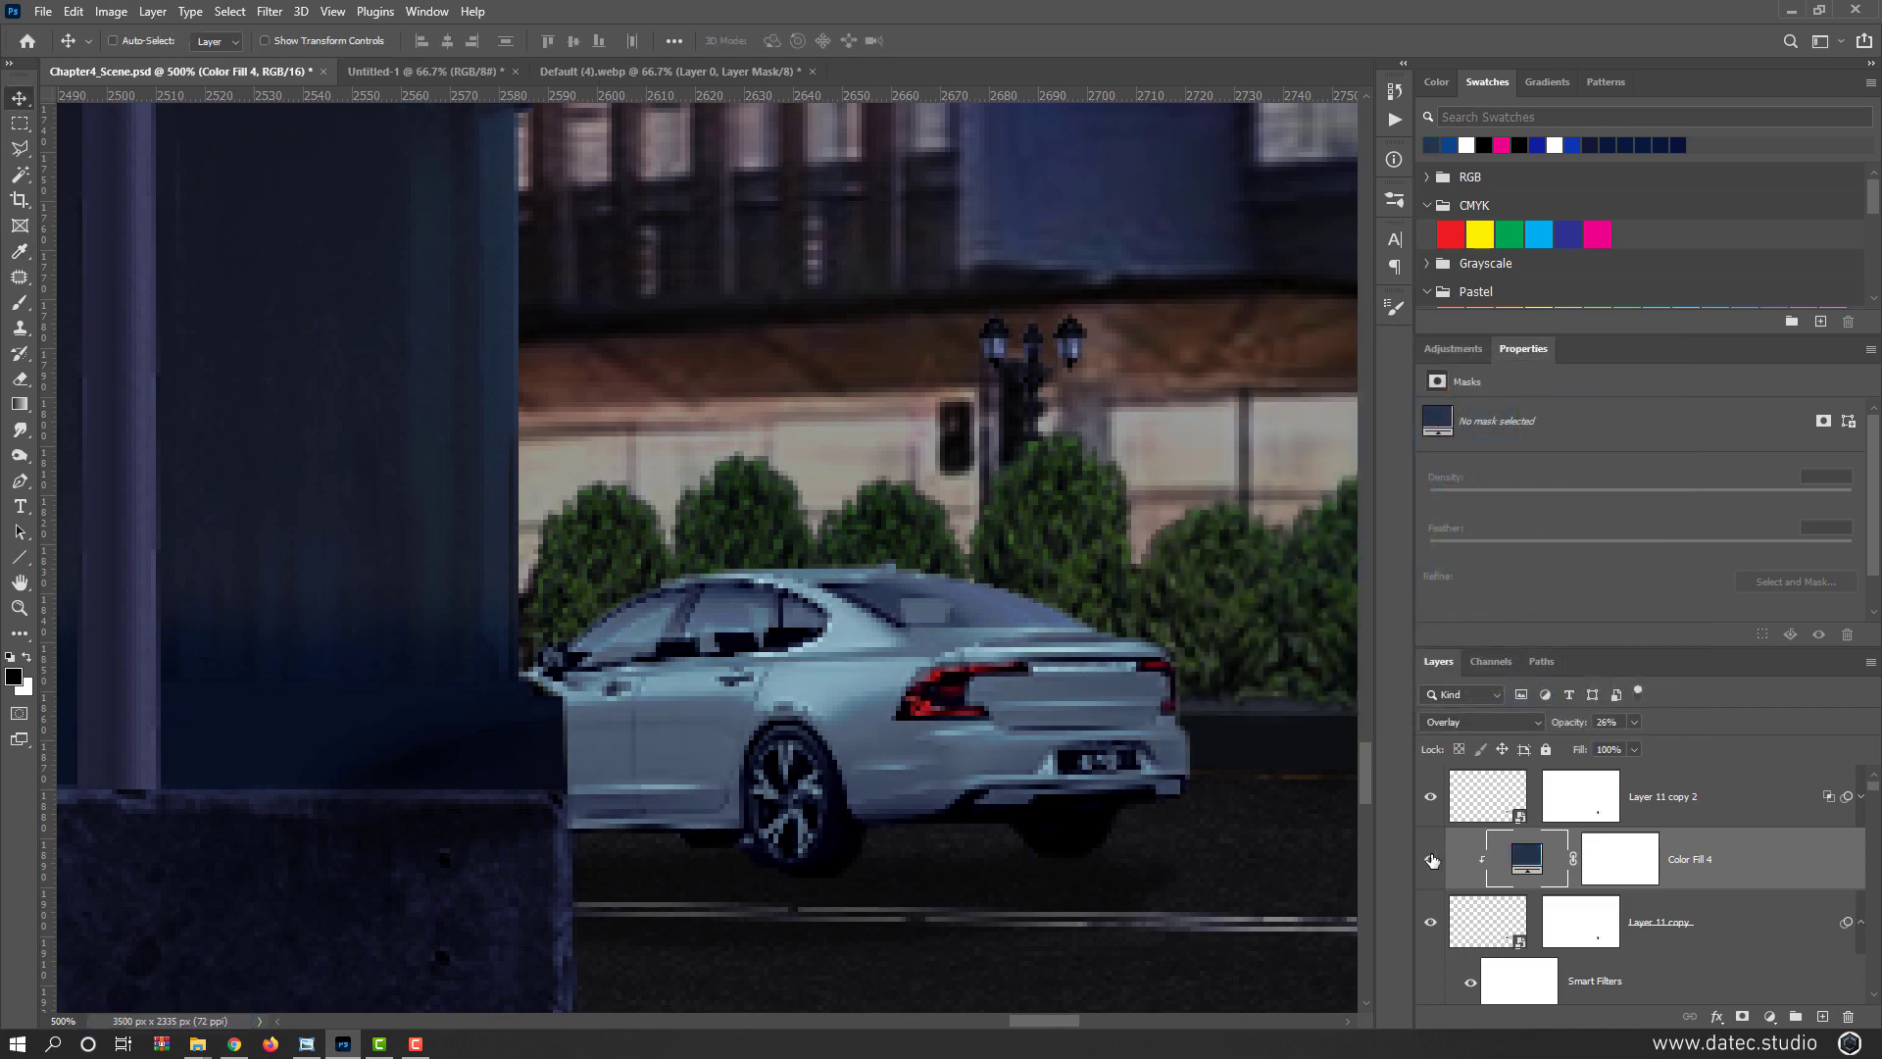
pyautogui.scroll(-5, 953, 726)
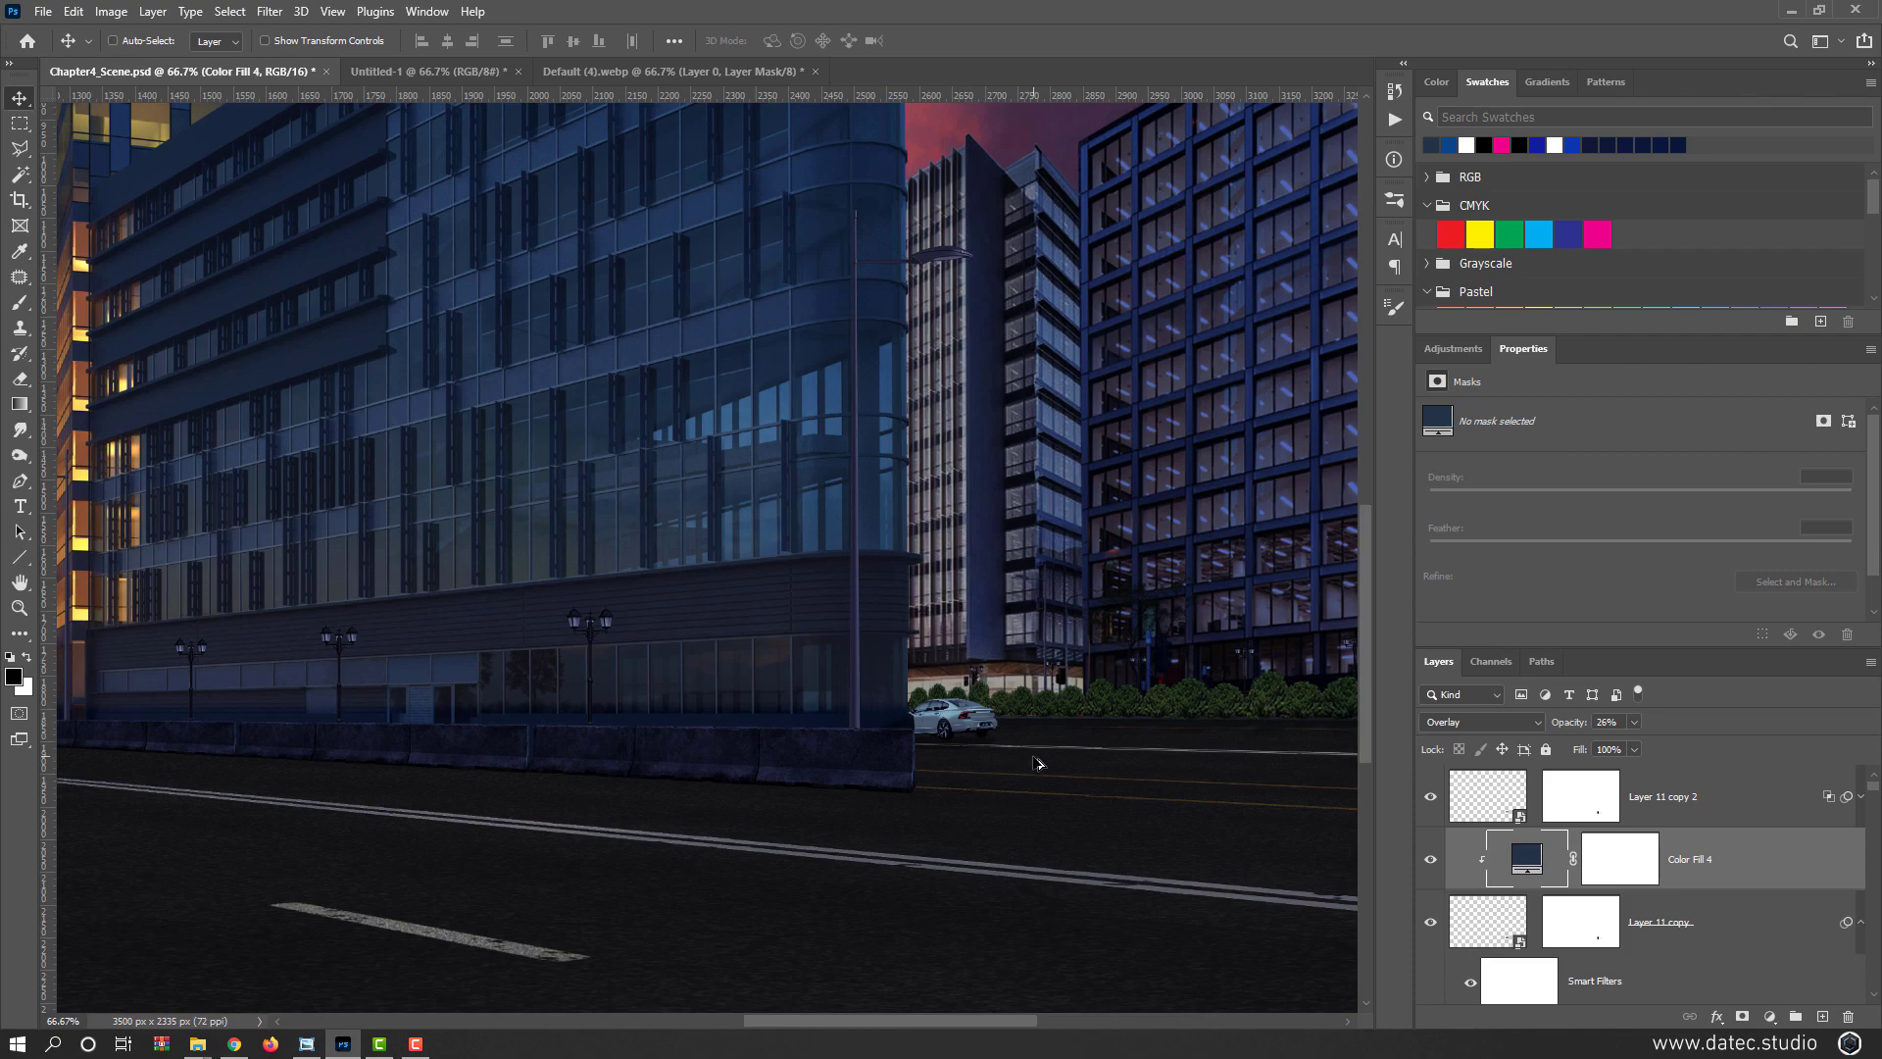
pyautogui.scroll(-1, 1037, 764)
pyautogui.click(1431, 859)
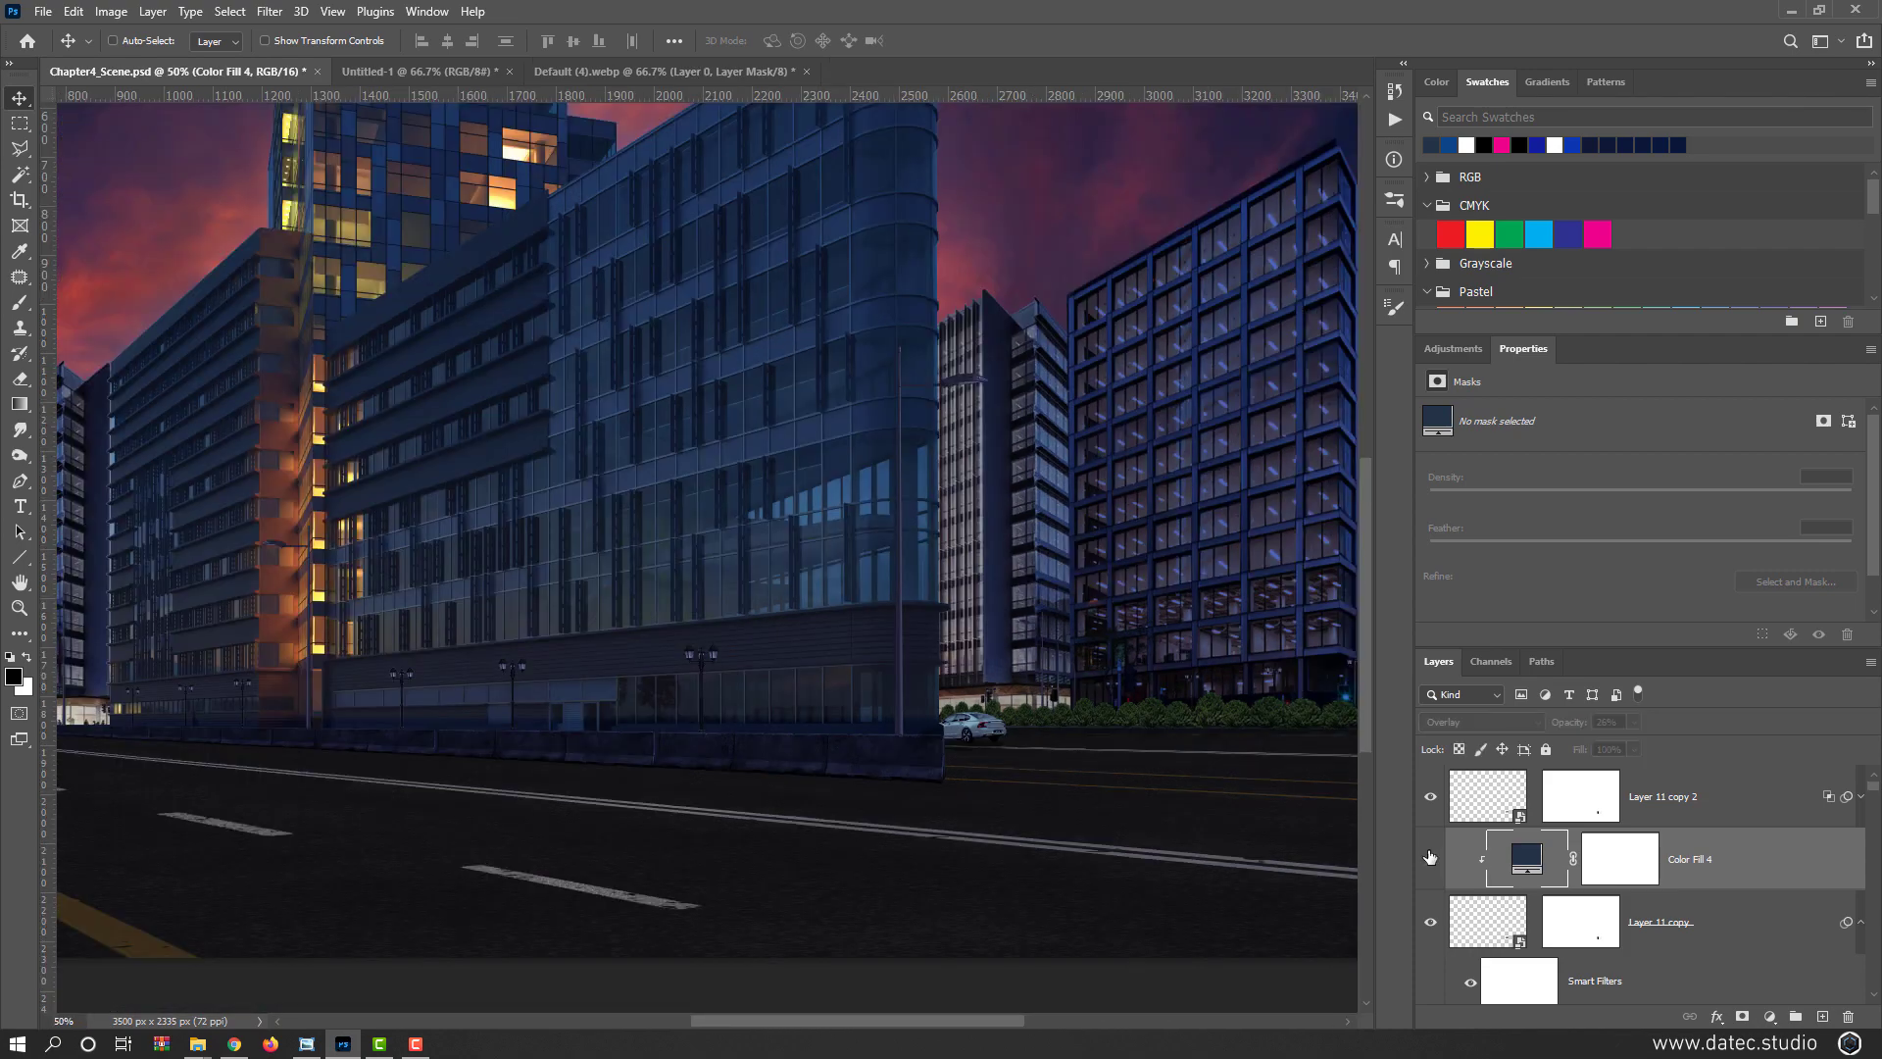
pyautogui.click(1431, 859)
pyautogui.hotkey('ctrl', 's')
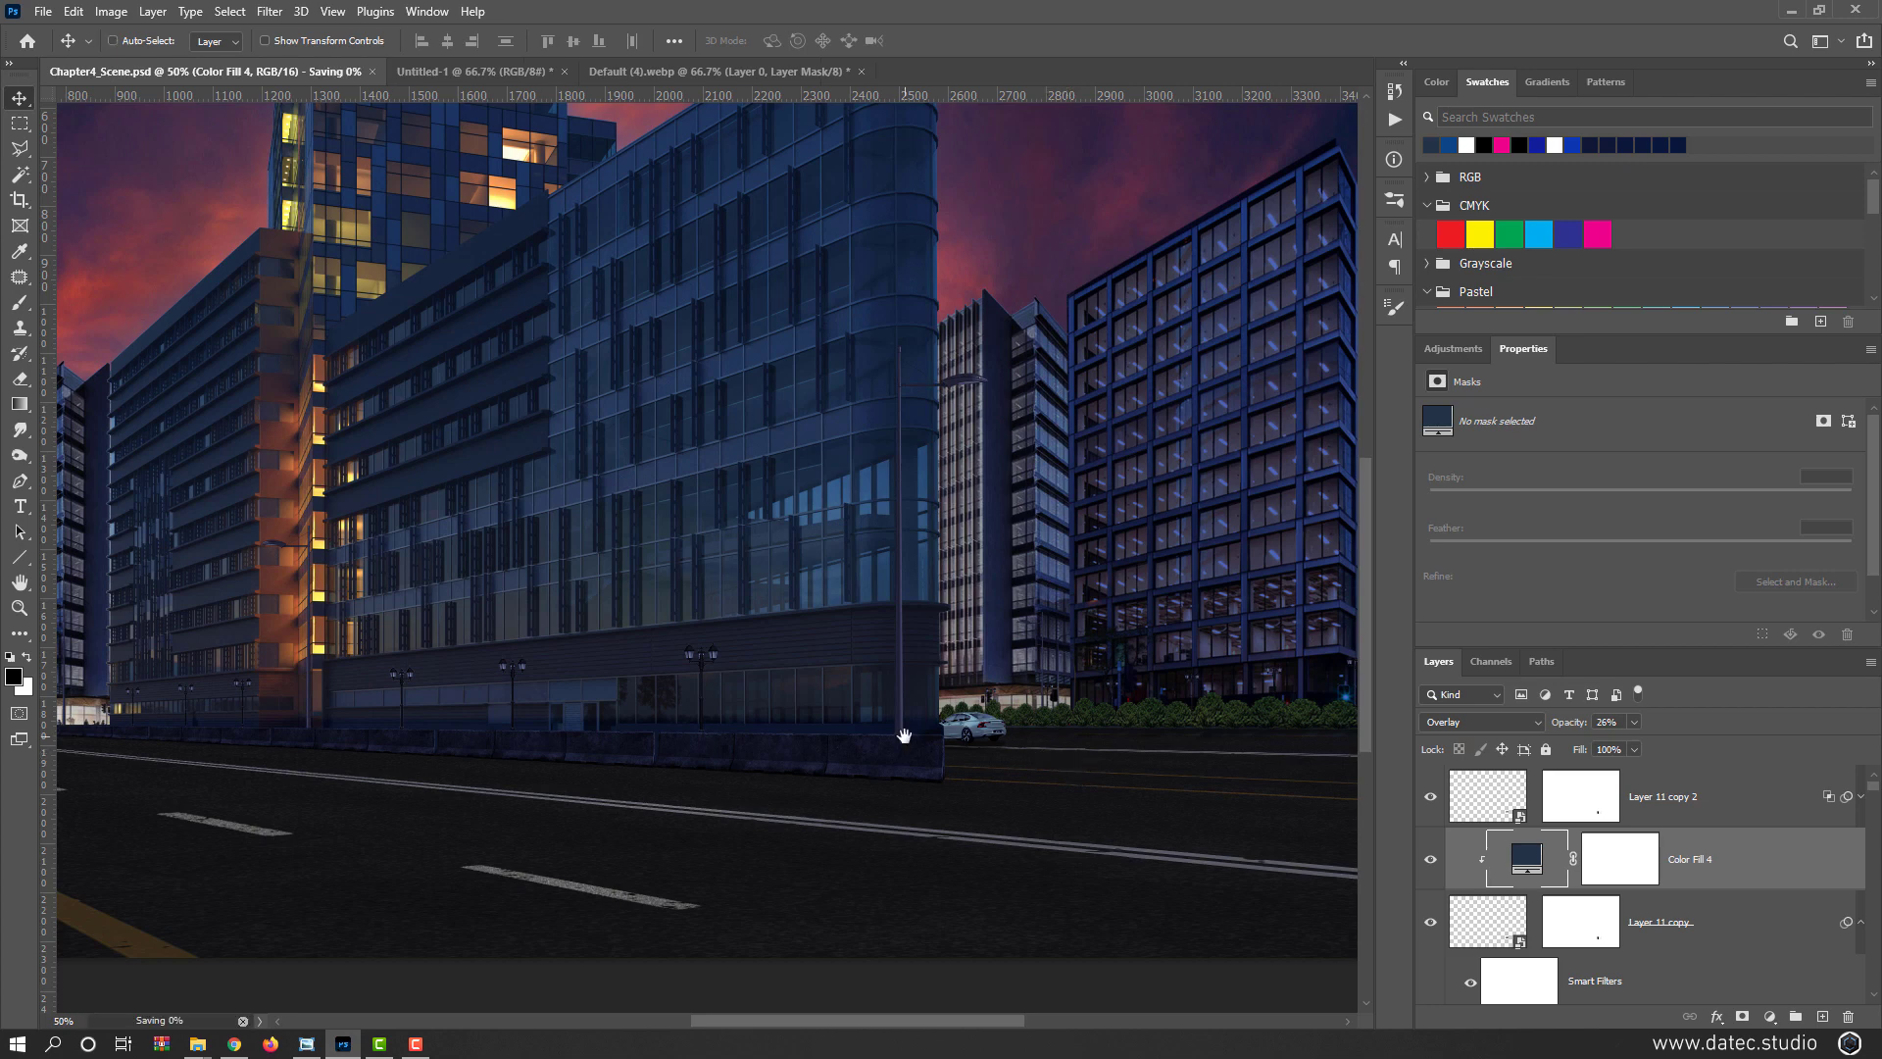
# Open the blue car image Default (2).webp from the Car folder as a separate Photoshop document
pyautogui.moveTo(904, 736); pyautogui.dragTo(1208, 743)
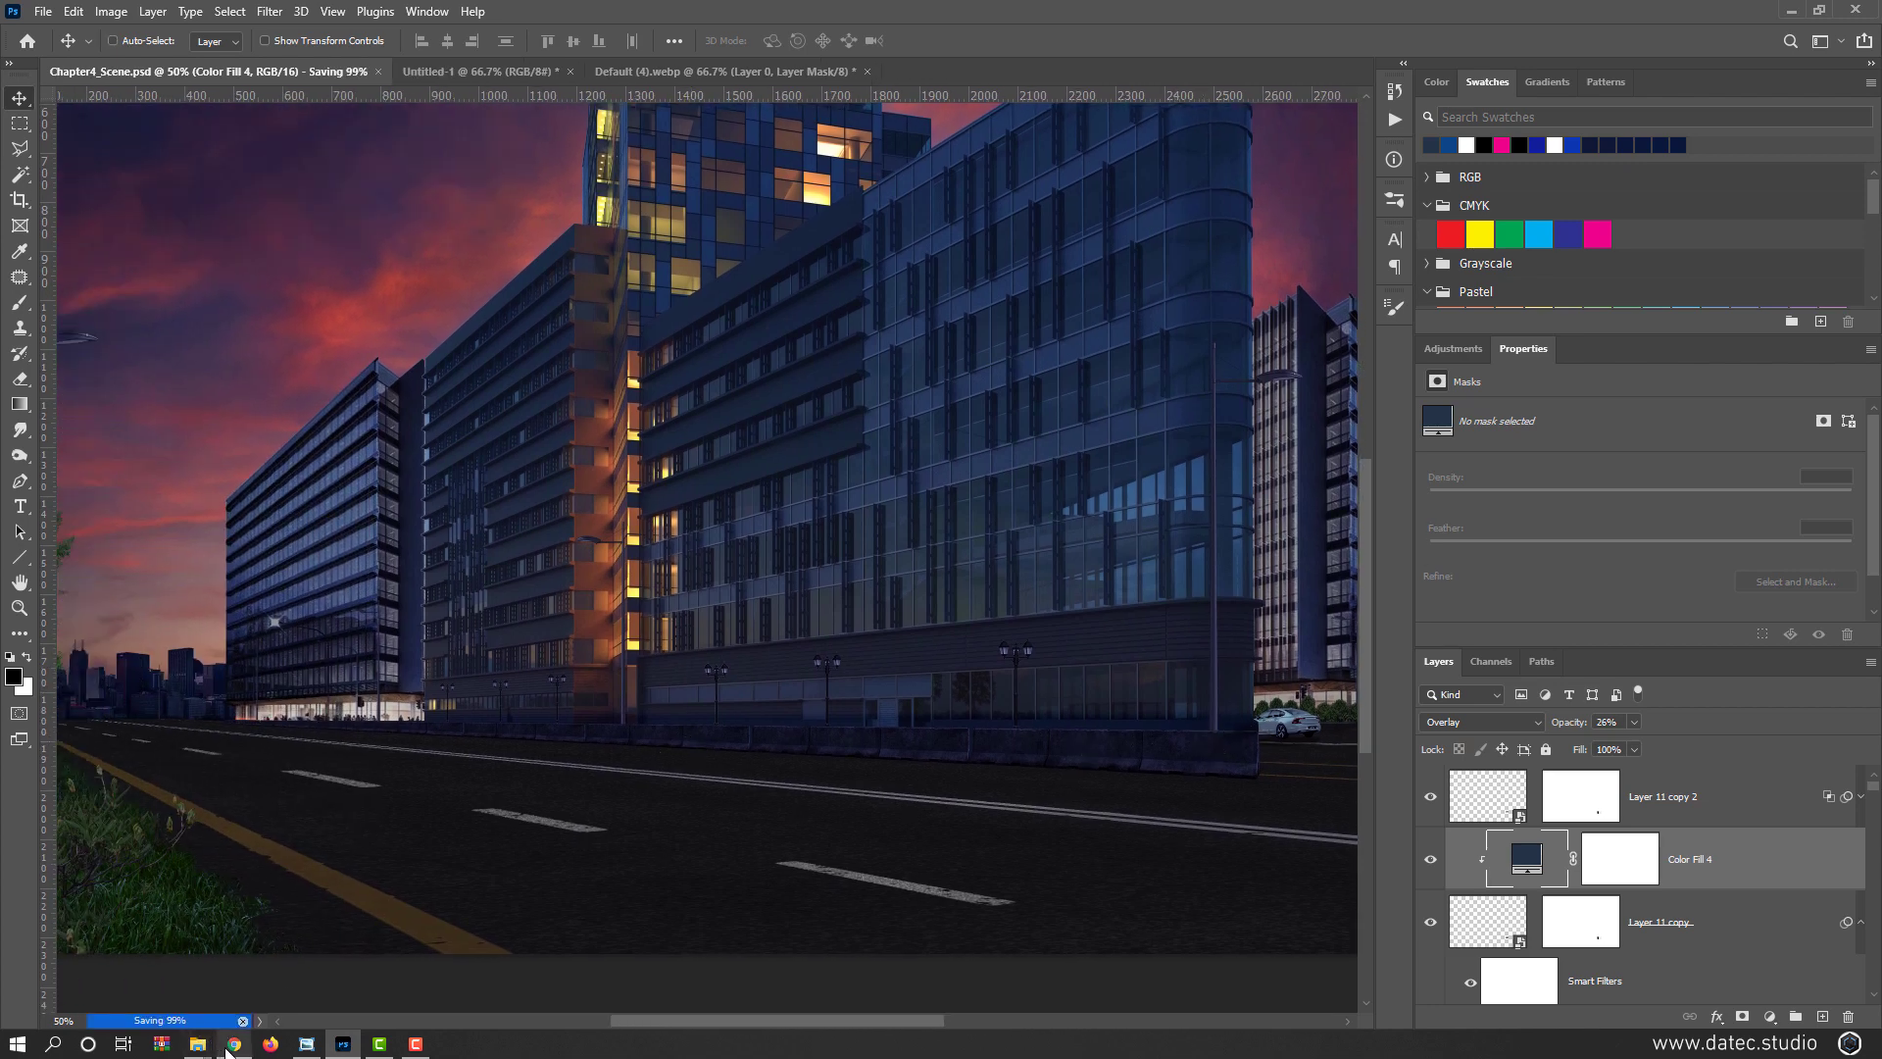
pyautogui.moveTo(209, 1047)
pyautogui.click(502, 956)
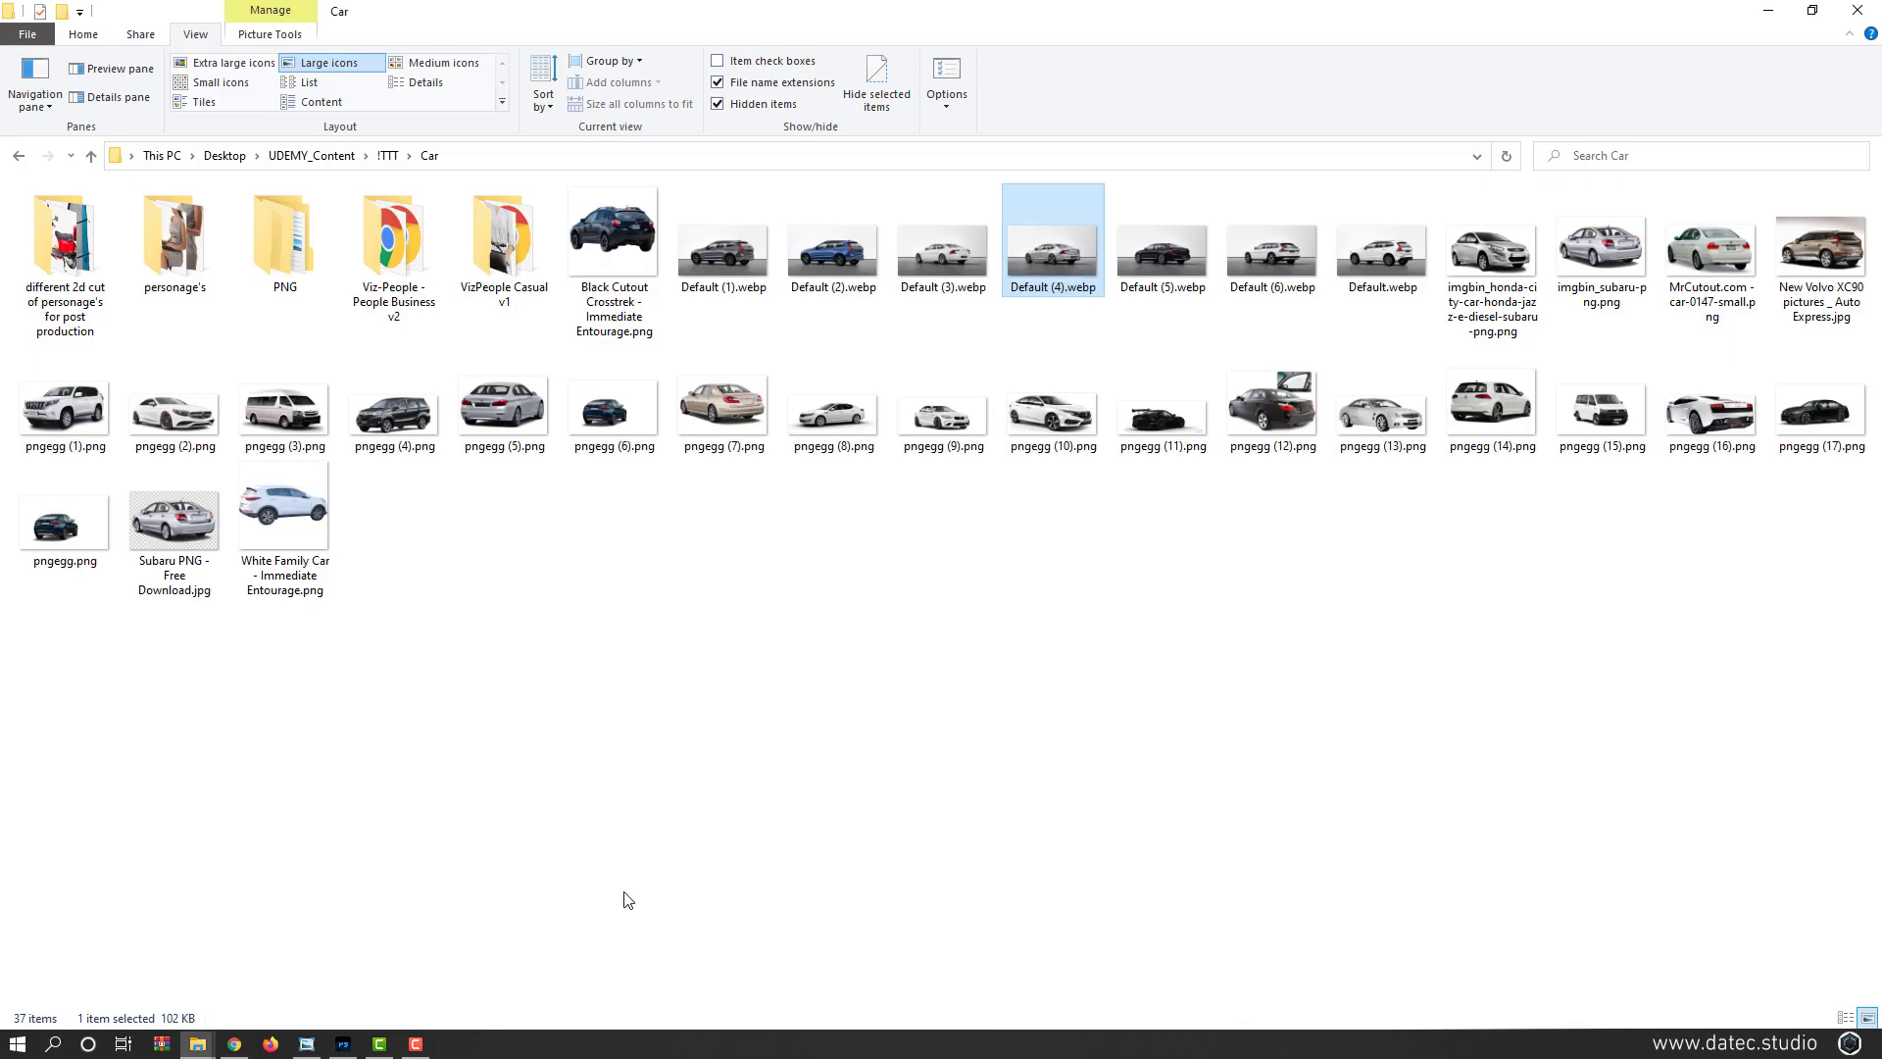
pyautogui.moveTo(839, 253); pyautogui.dragTo(752, 649)
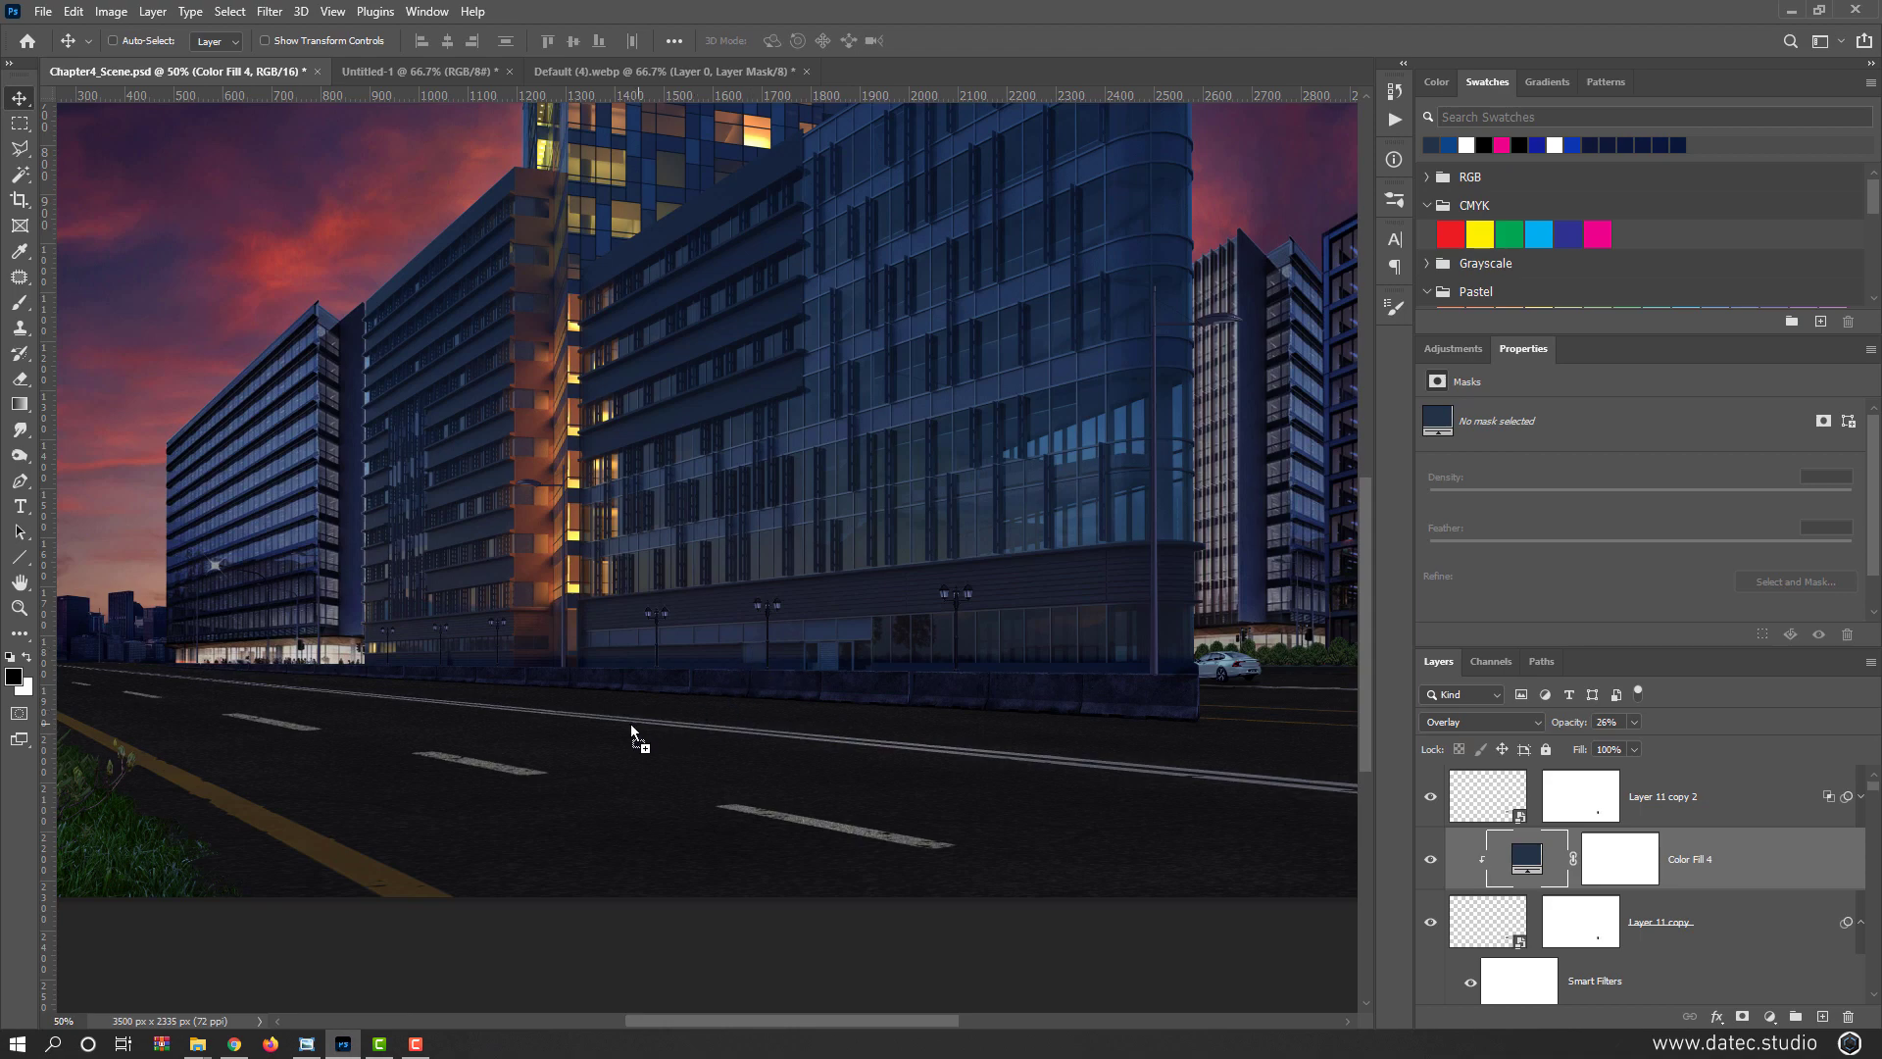
pyautogui.moveTo(918, 47); pyautogui.dragTo(910, 67)
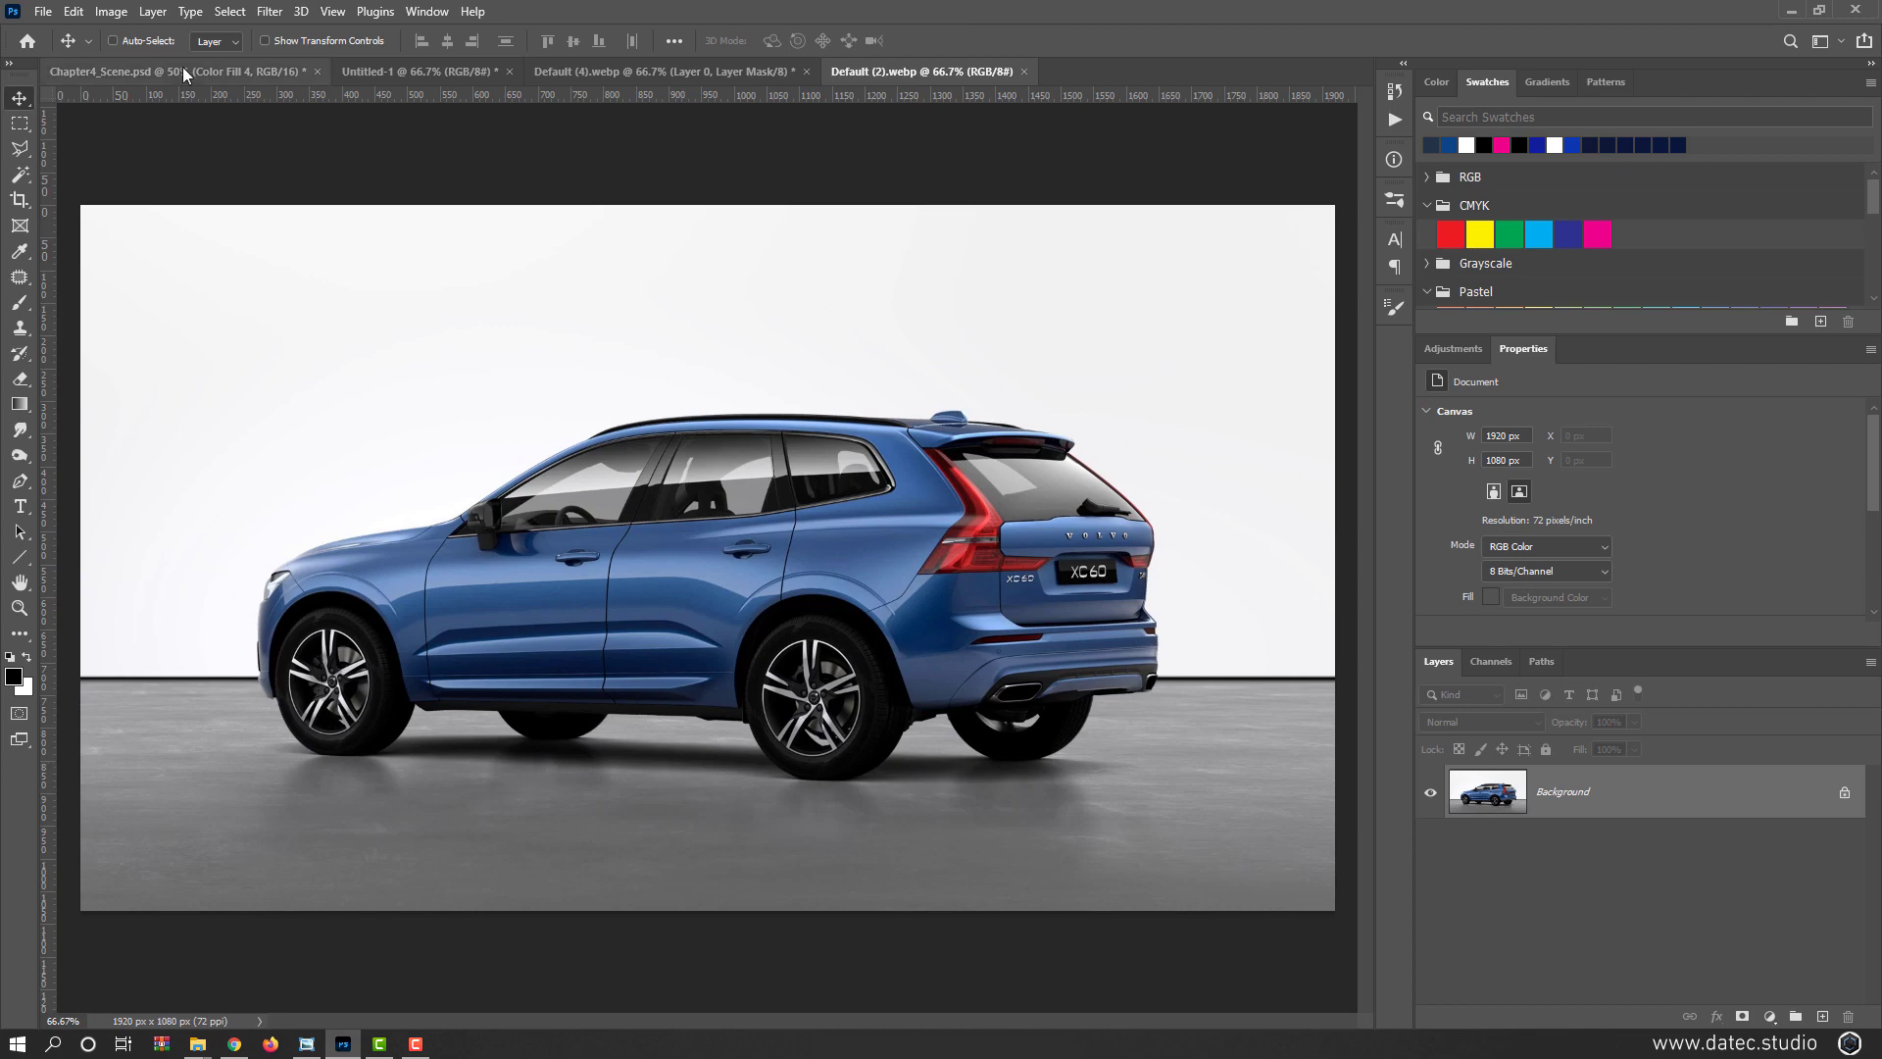
# Select the blue car with Select Subject, mask out its background, and compare the image with the mask disabled and enabled
pyautogui.click(228, 12)
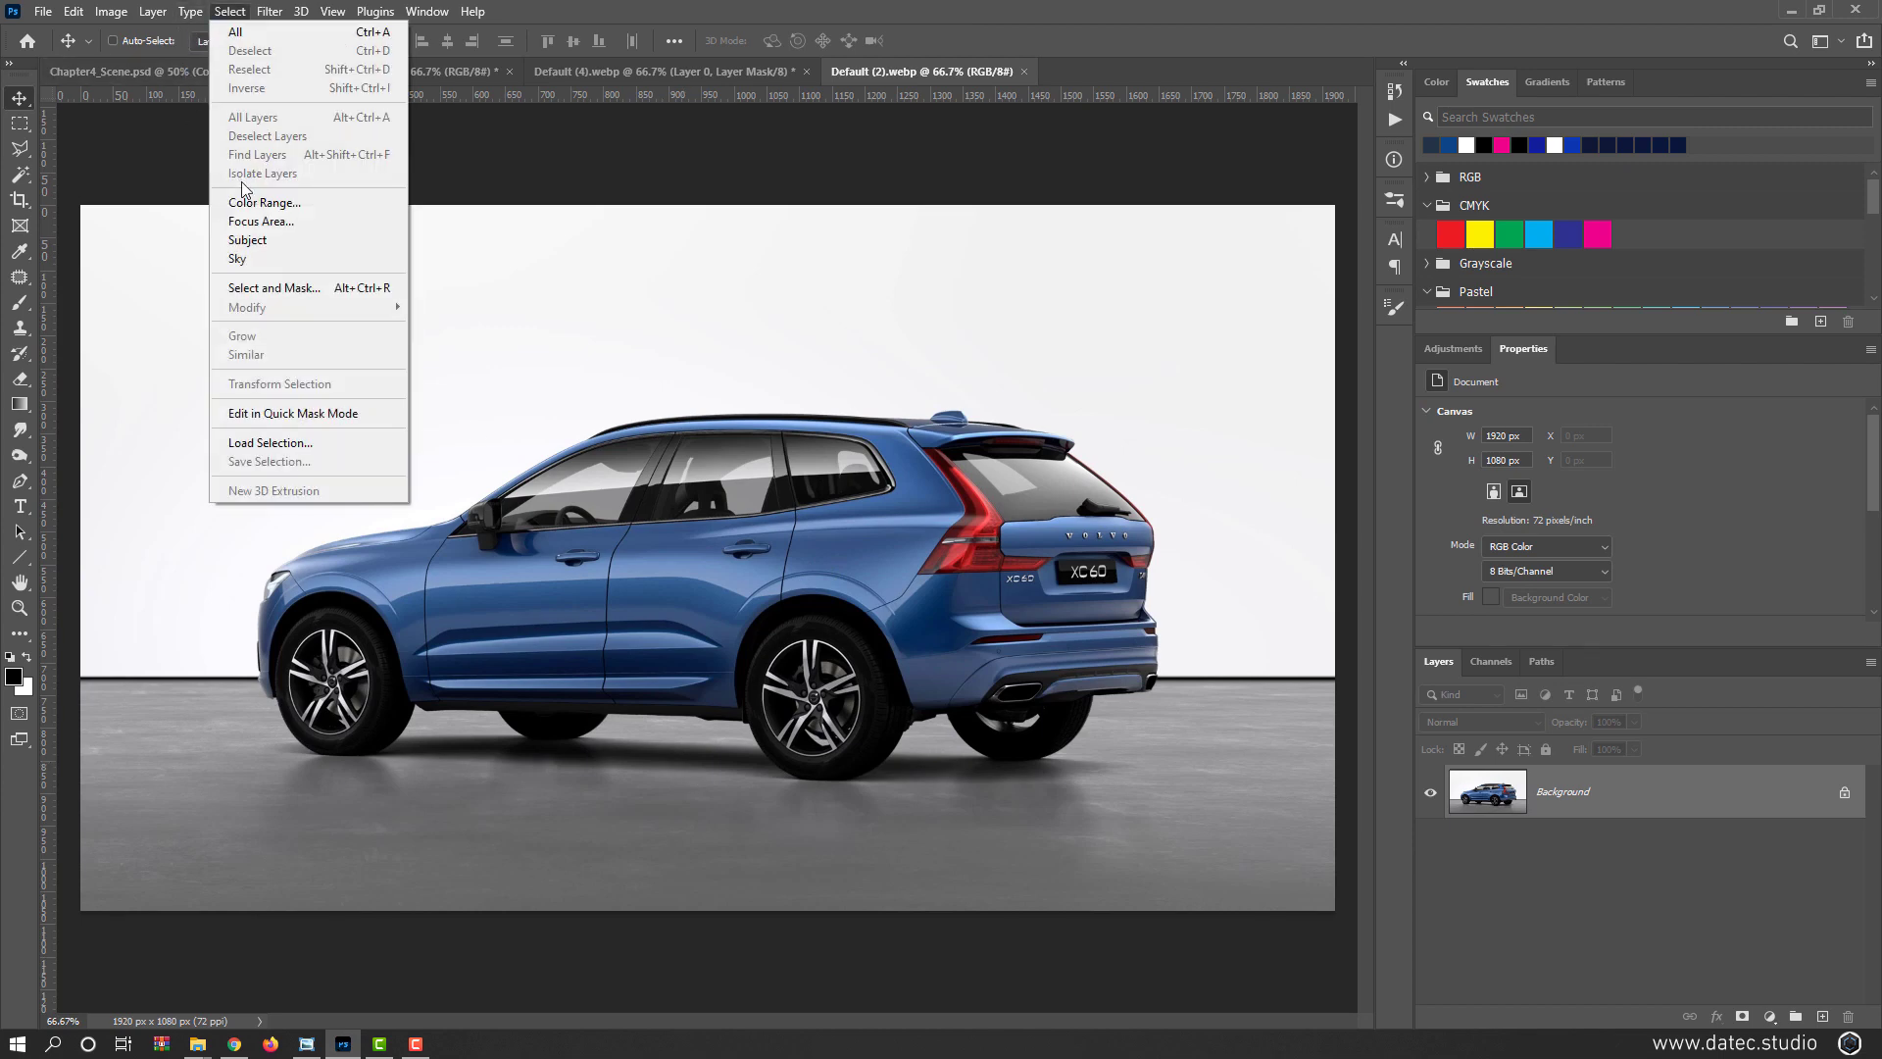
pyautogui.click(257, 241)
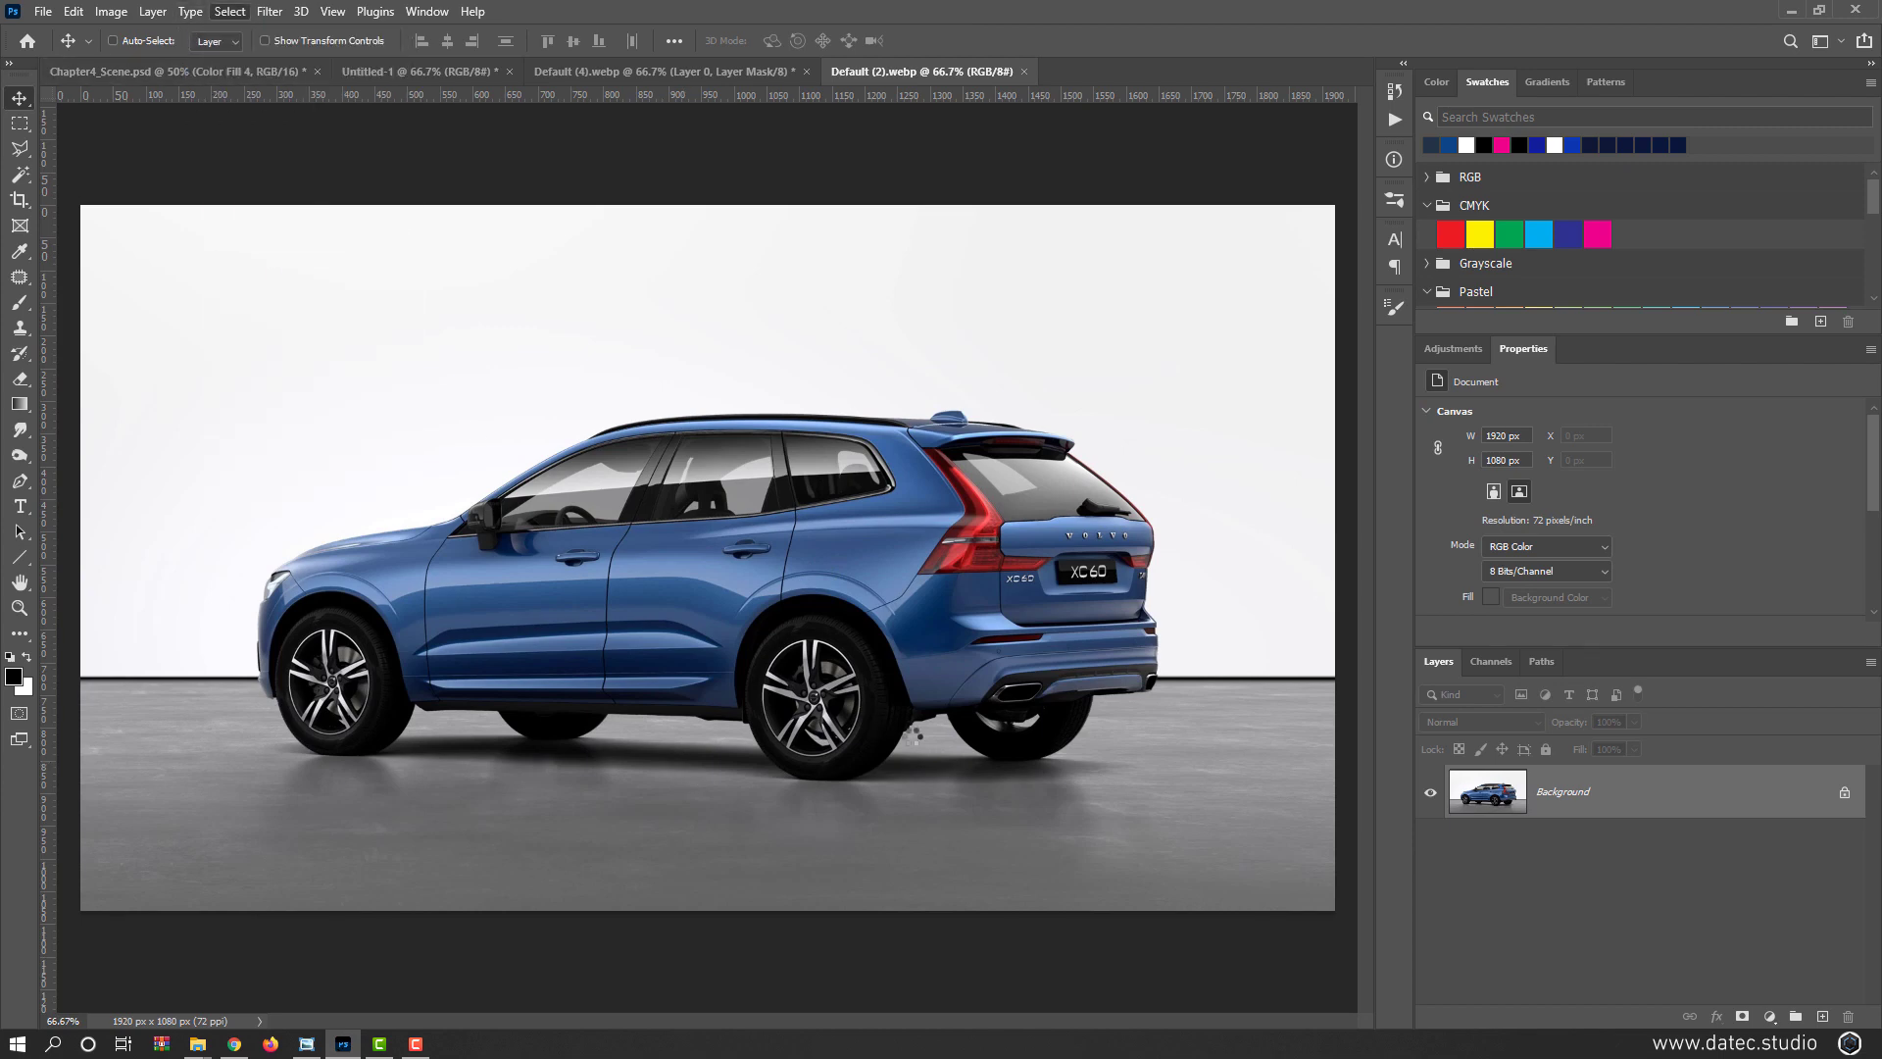
pyautogui.scroll(1, 992, 781)
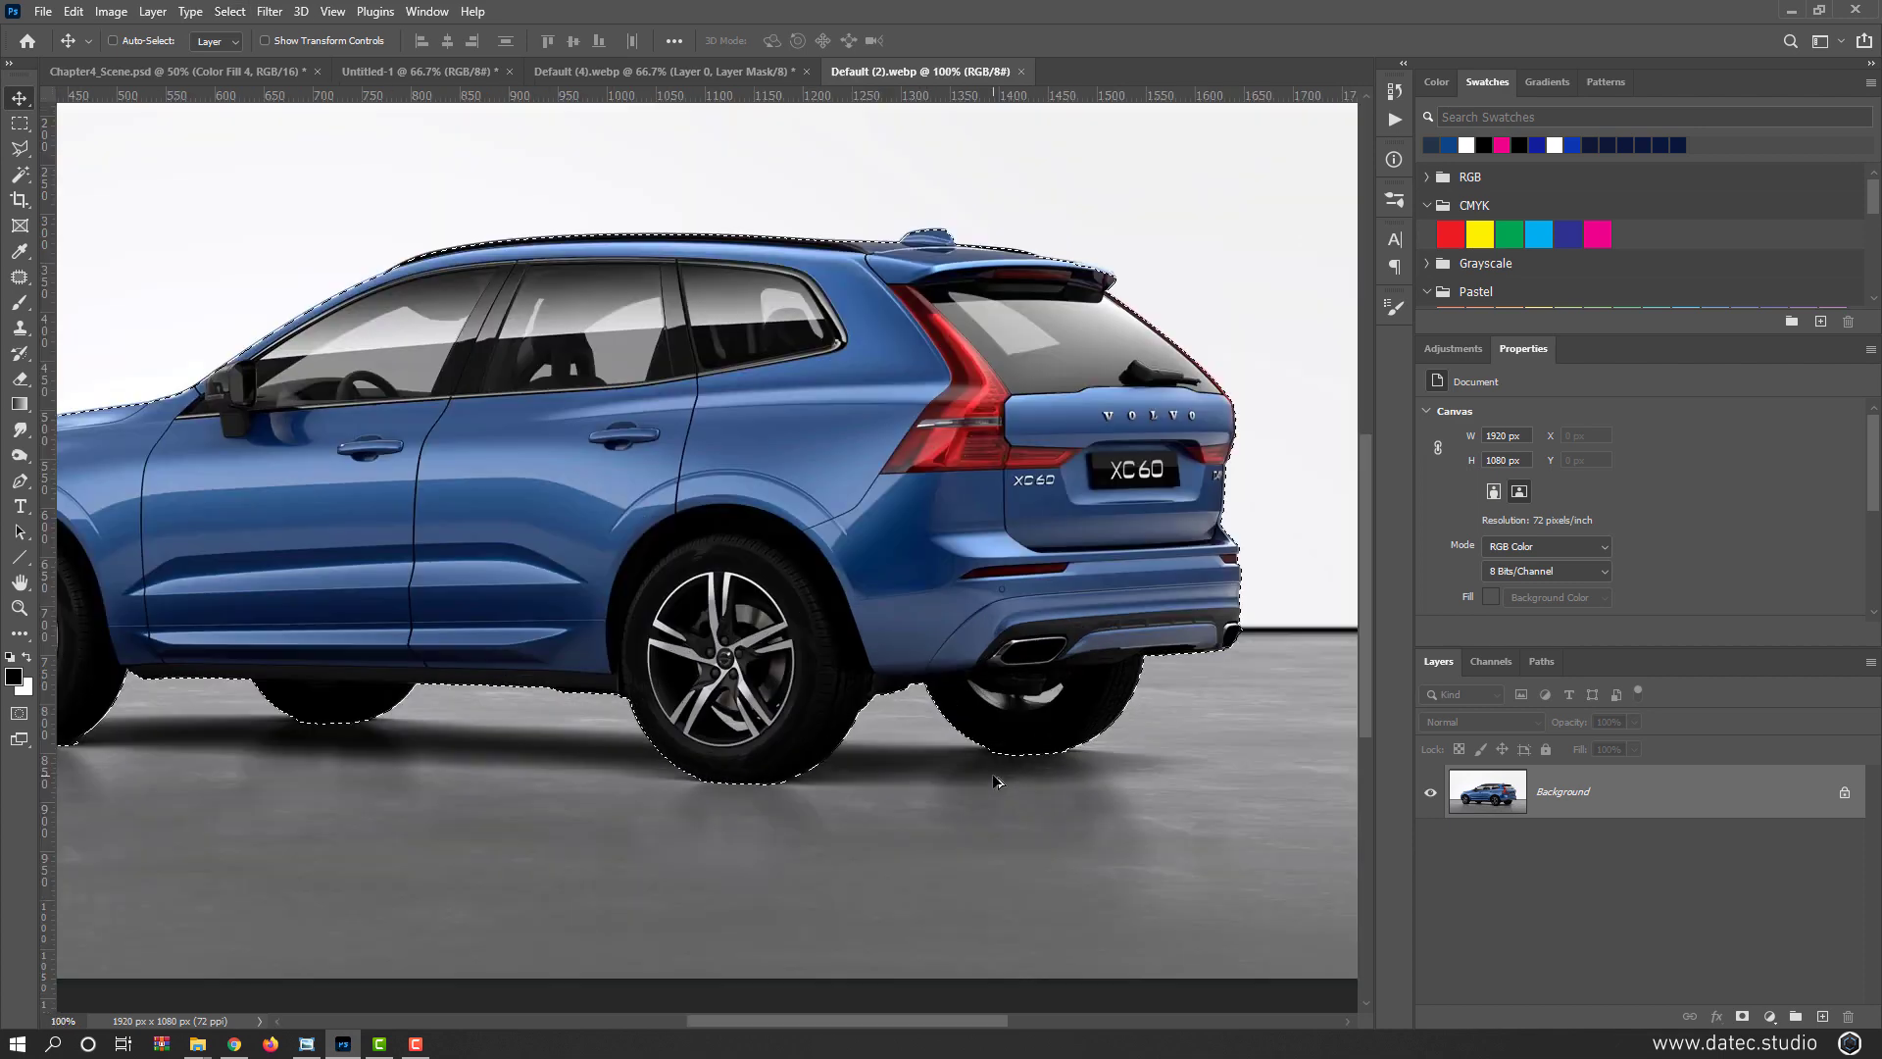
pyautogui.click(1743, 1018)
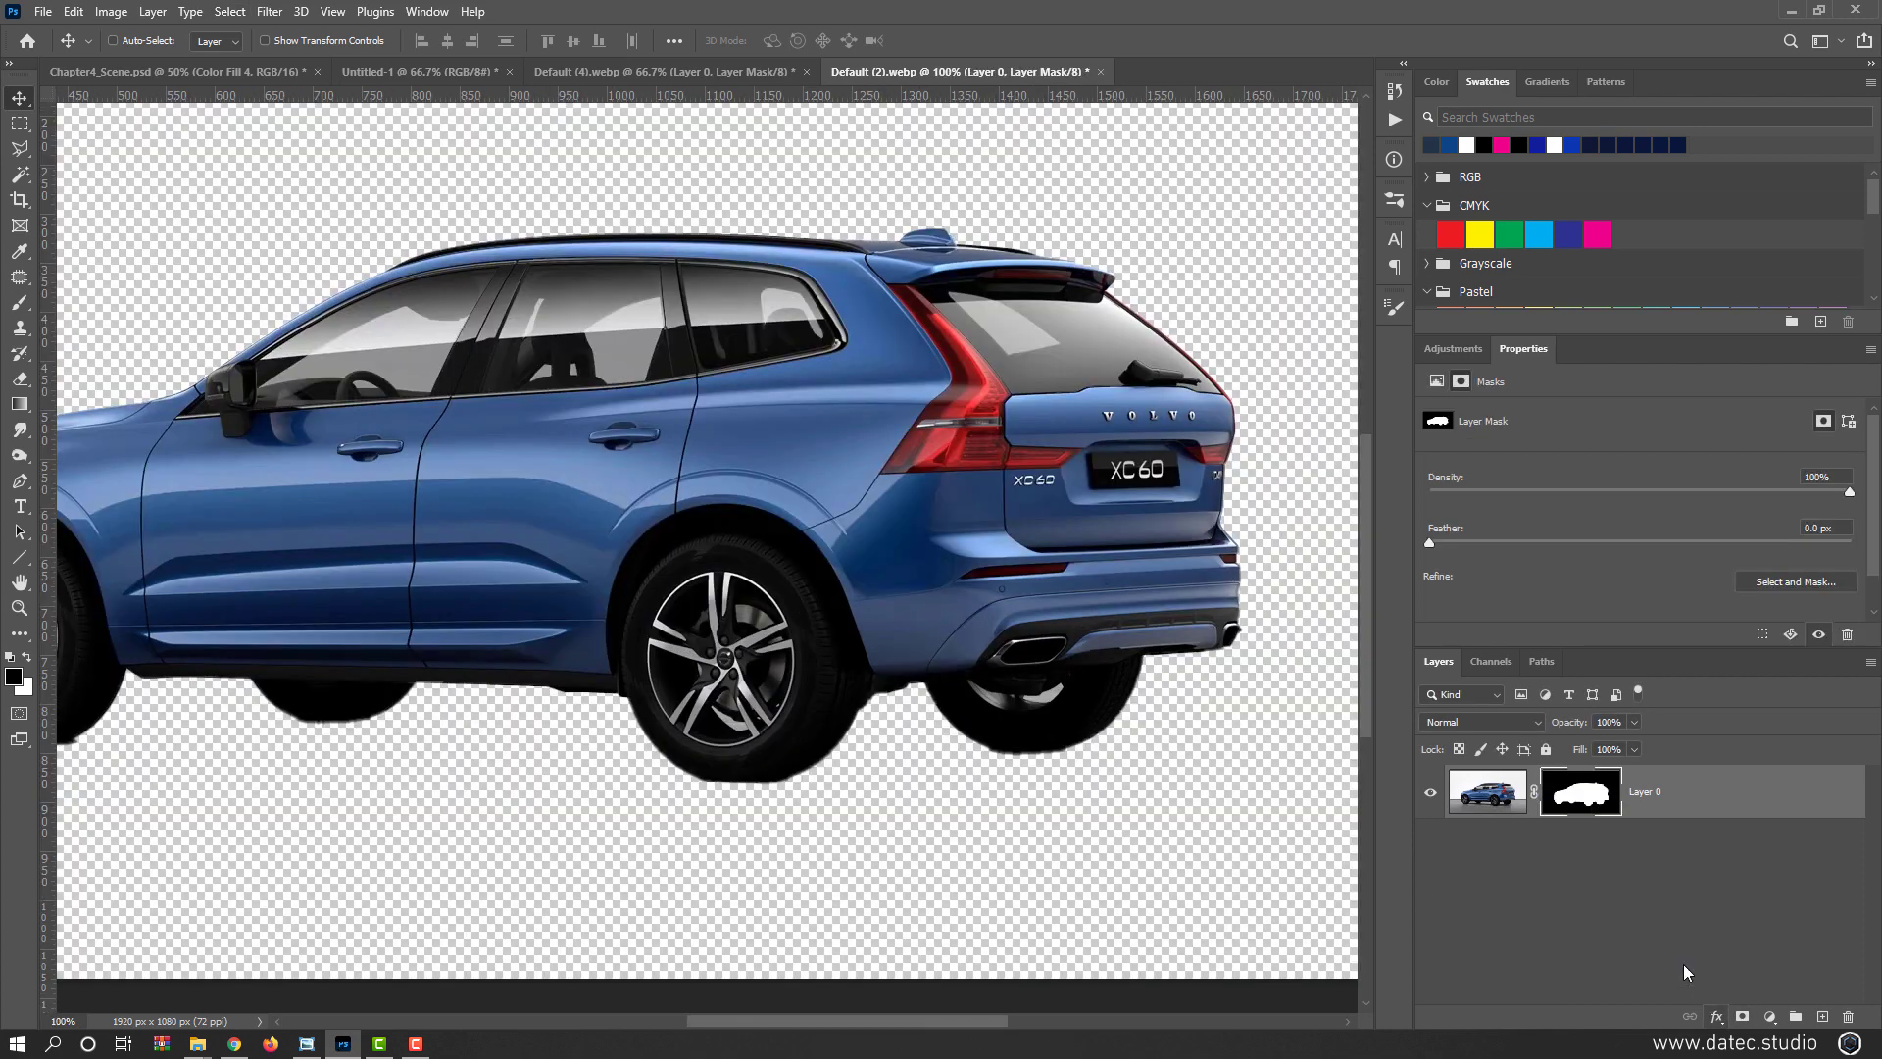
pyautogui.keyDown('shift'); pyautogui.click(1590, 796); pyautogui.keyUp('shift')
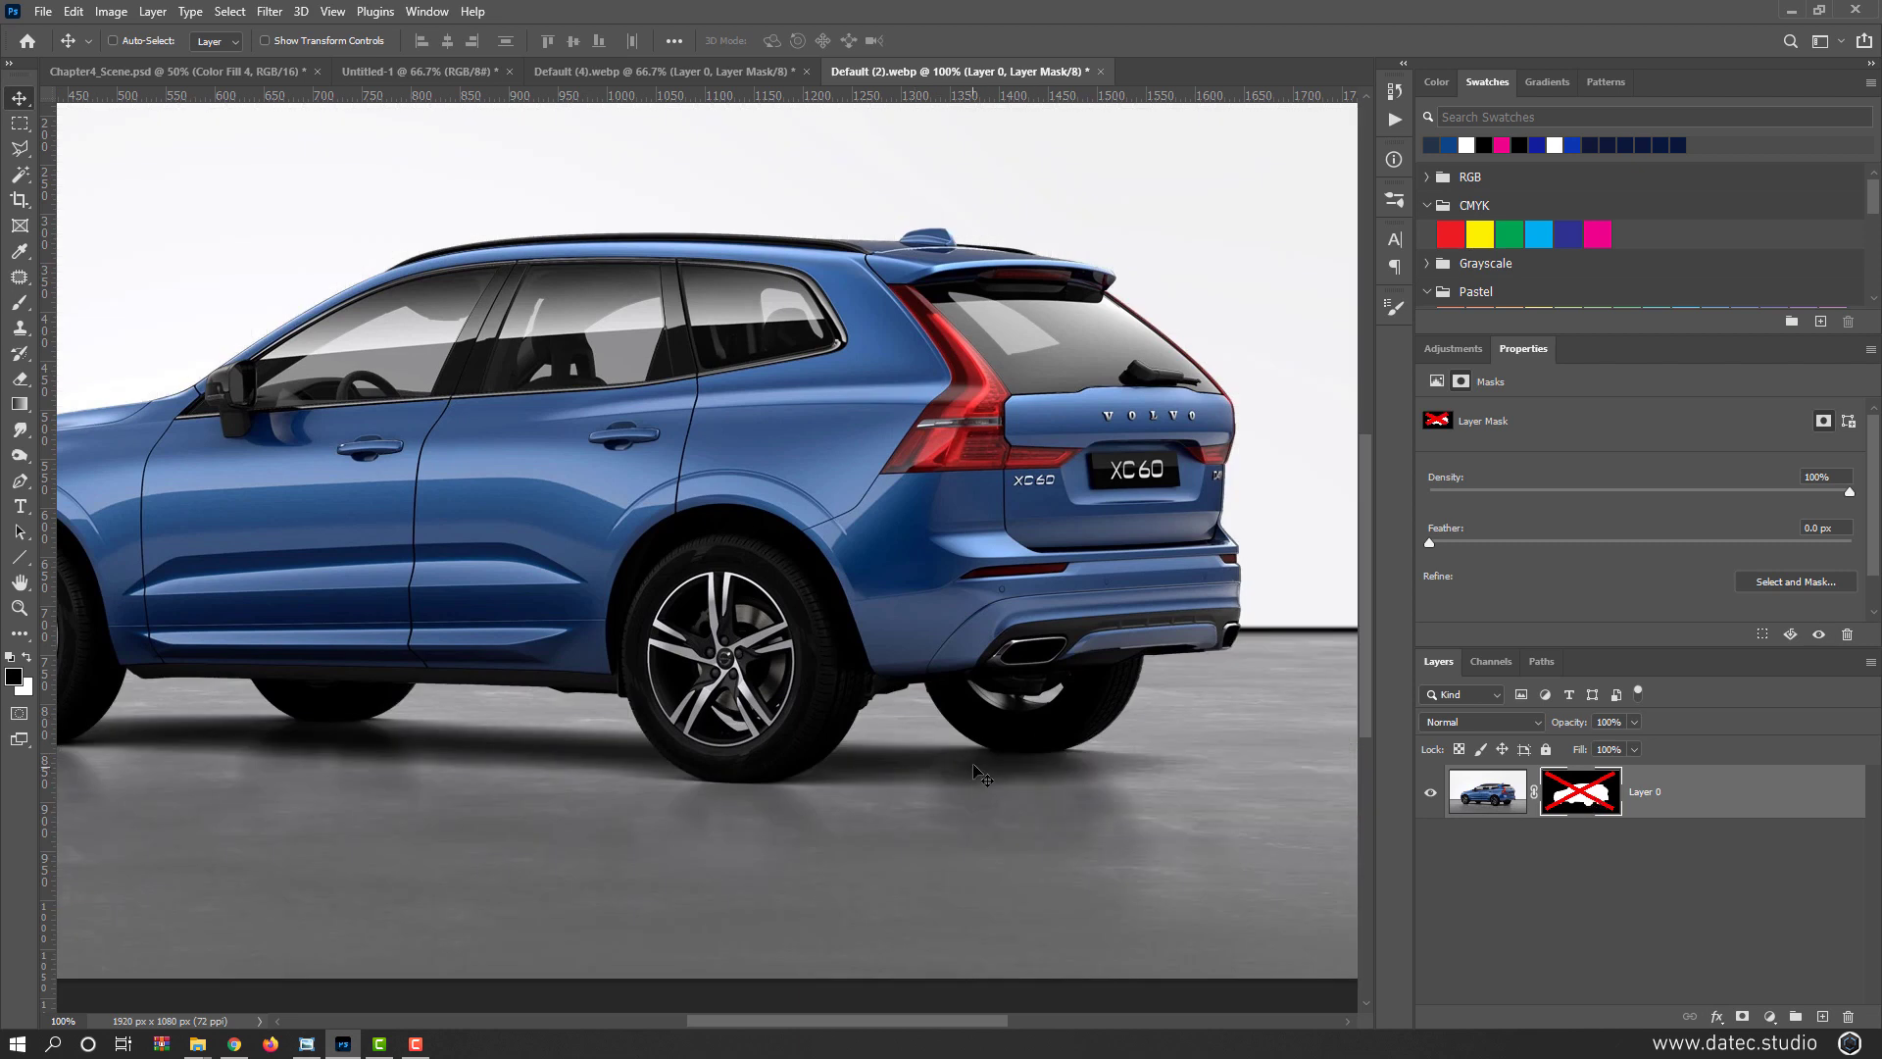
pyautogui.keyDown('shift'); pyautogui.click(1568, 796); pyautogui.keyUp('shift')
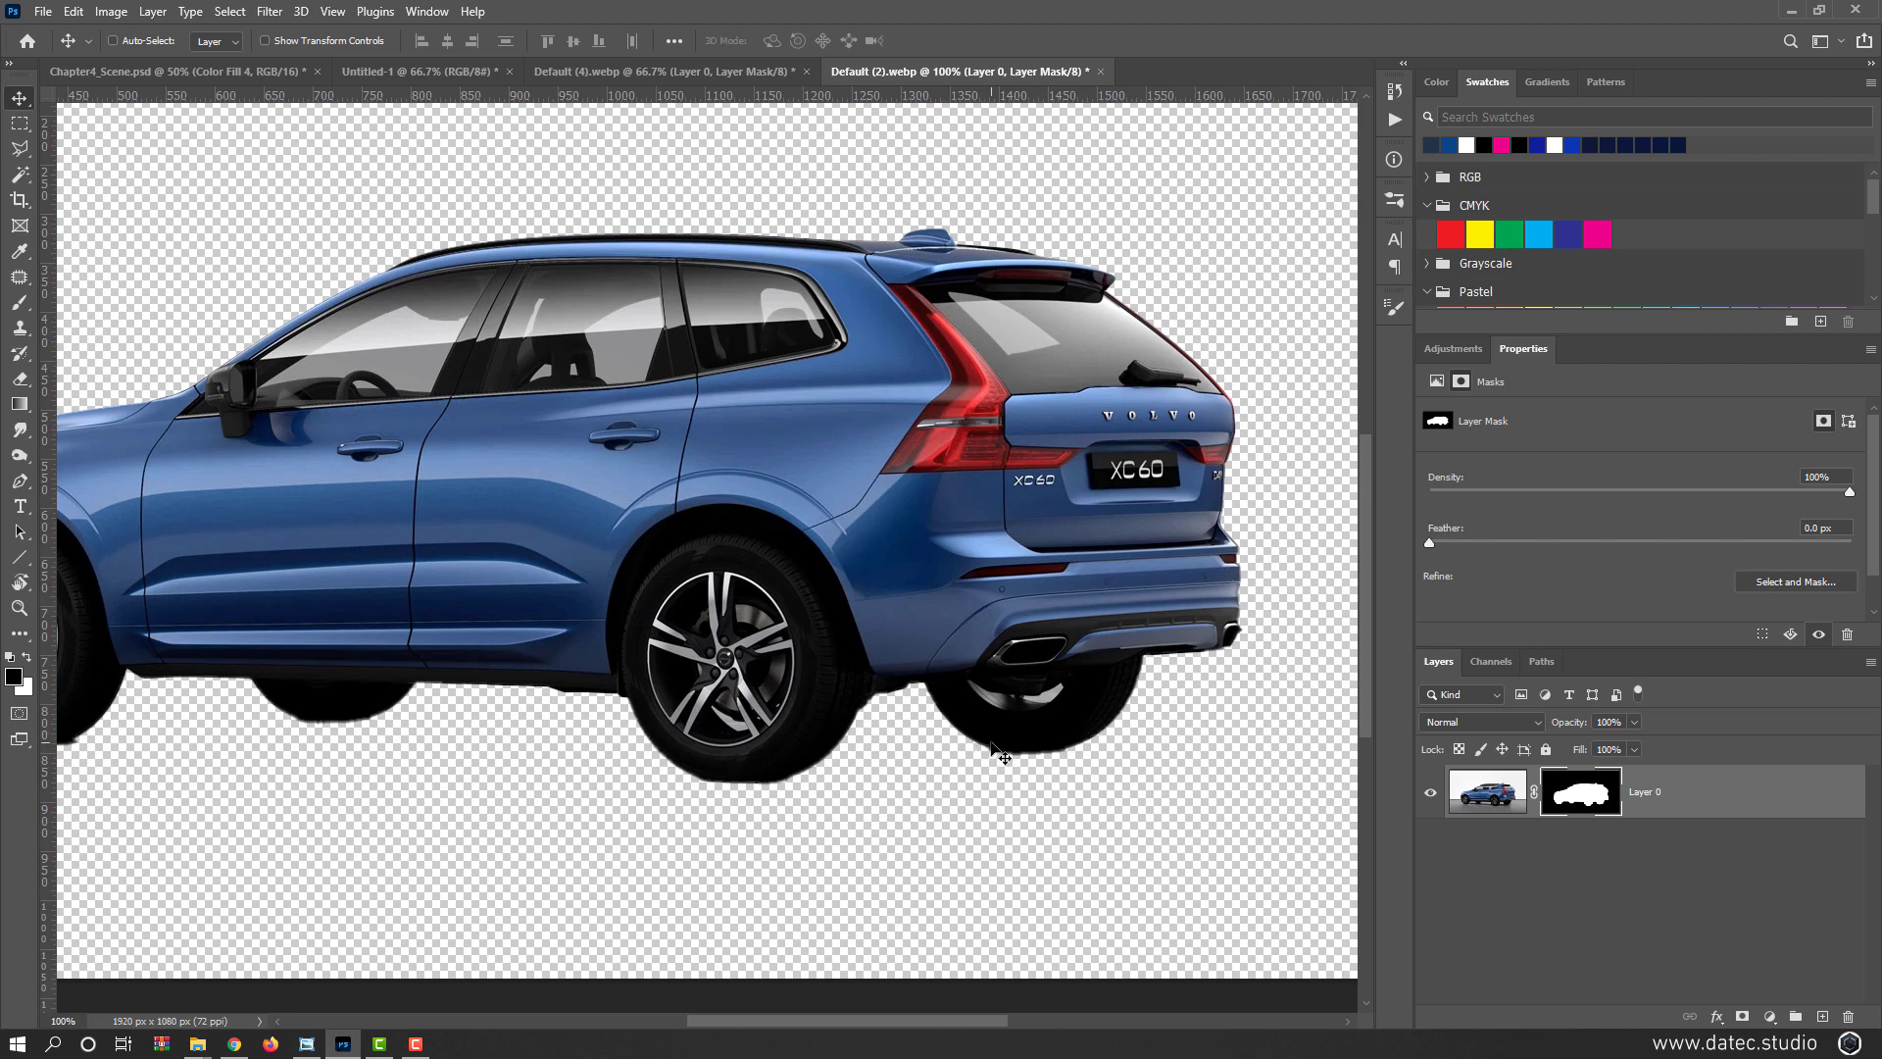
# Paint white on Layer 0's mask with a soft 4% flow brush to reveal the ground shadow around the car's wheels
pyautogui.press('b')
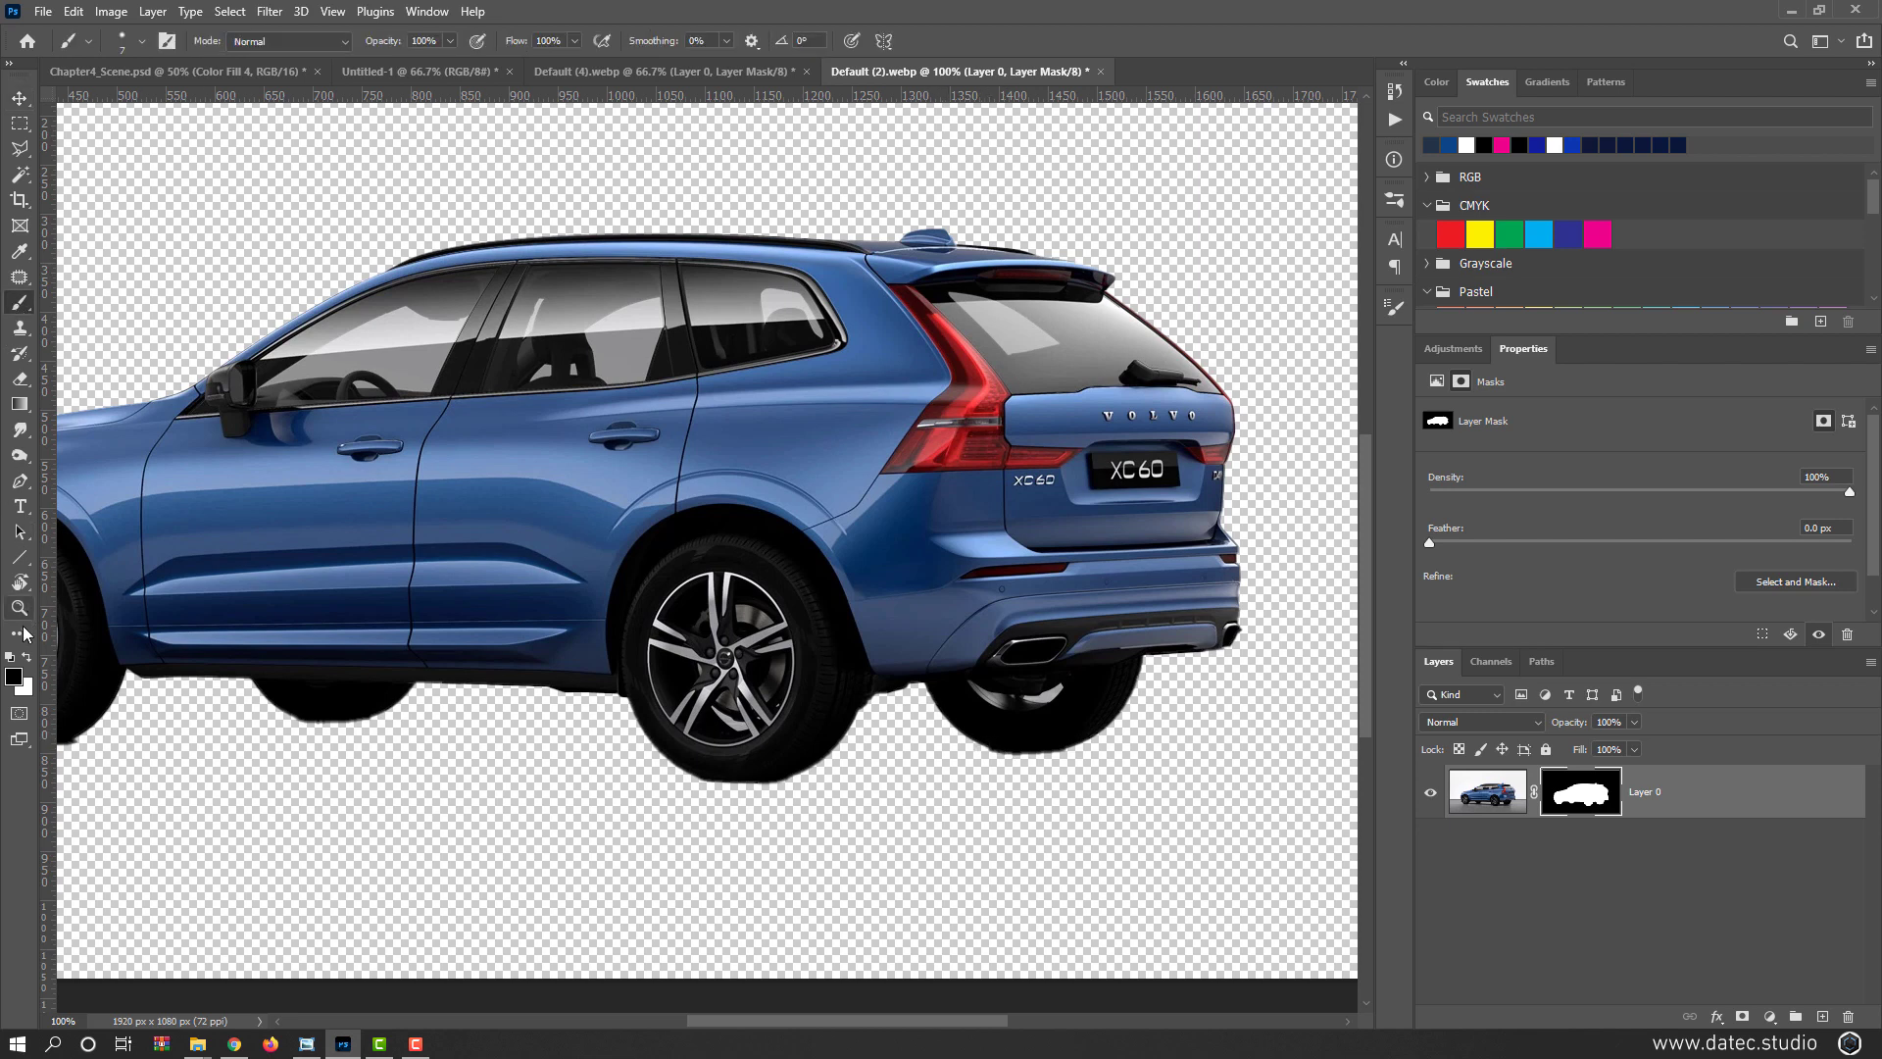
pyautogui.click(26, 660)
pyautogui.moveTo(516, 41); pyautogui.dragTo(423, 60)
pyautogui.moveTo(869, 619); pyautogui.dragTo(920, 514)
pyautogui.moveTo(1028, 750)
pyautogui.mouseDown()
pyautogui.moveTo(790, 753)
pyautogui.moveTo(833, 753)
pyautogui.moveTo(833, 730)
pyautogui.moveTo(1032, 764)
pyautogui.moveTo(468, 756)
pyautogui.moveTo(528, 756)
pyautogui.mouseUp()
pyautogui.moveTo(512, 765); pyautogui.dragTo(943, 788)
# Add a new layer beneath Layer 0 and fill it with black as a dark backdrop for the car
pyautogui.keyDown('ctrl'); pyautogui.click(1824, 1018); pyautogui.keyUp('ctrl')
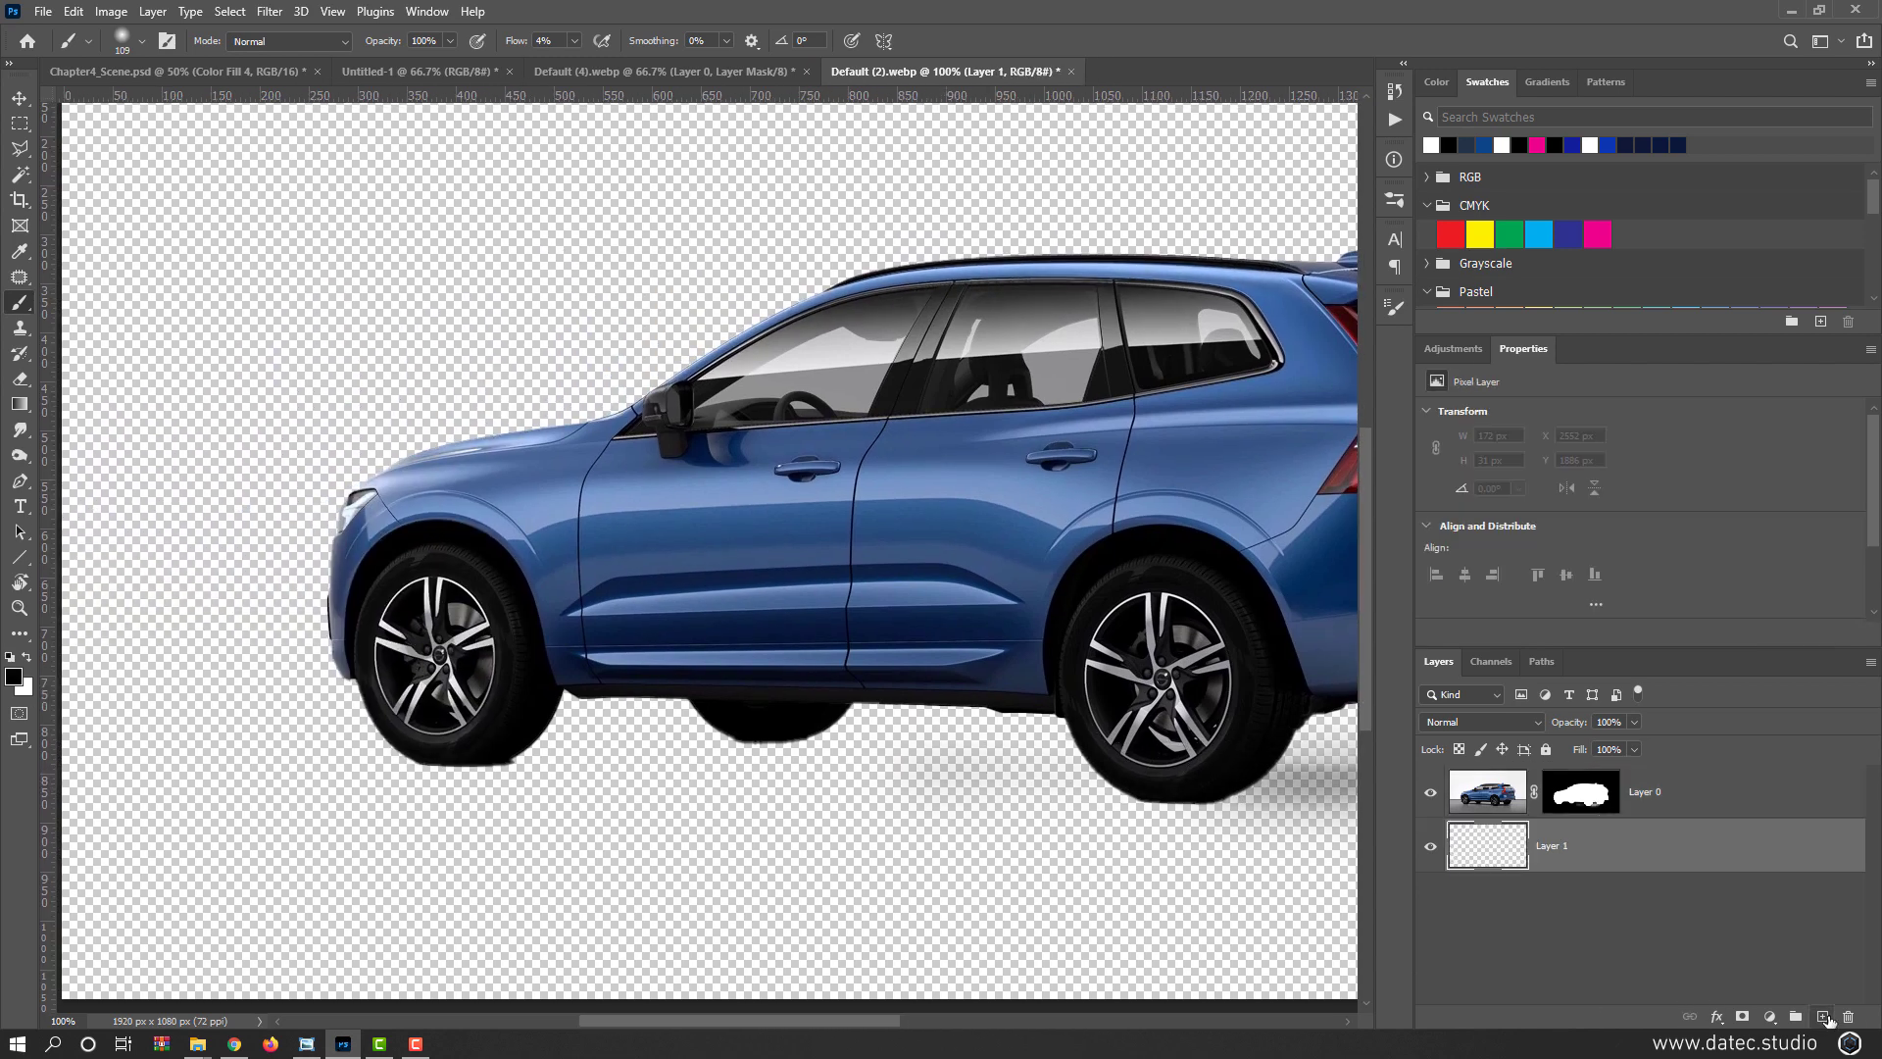
pyautogui.press('d')
pyautogui.hotkey('alt', 'BackSpace')
pyautogui.hscroll(5, 1059, 957)
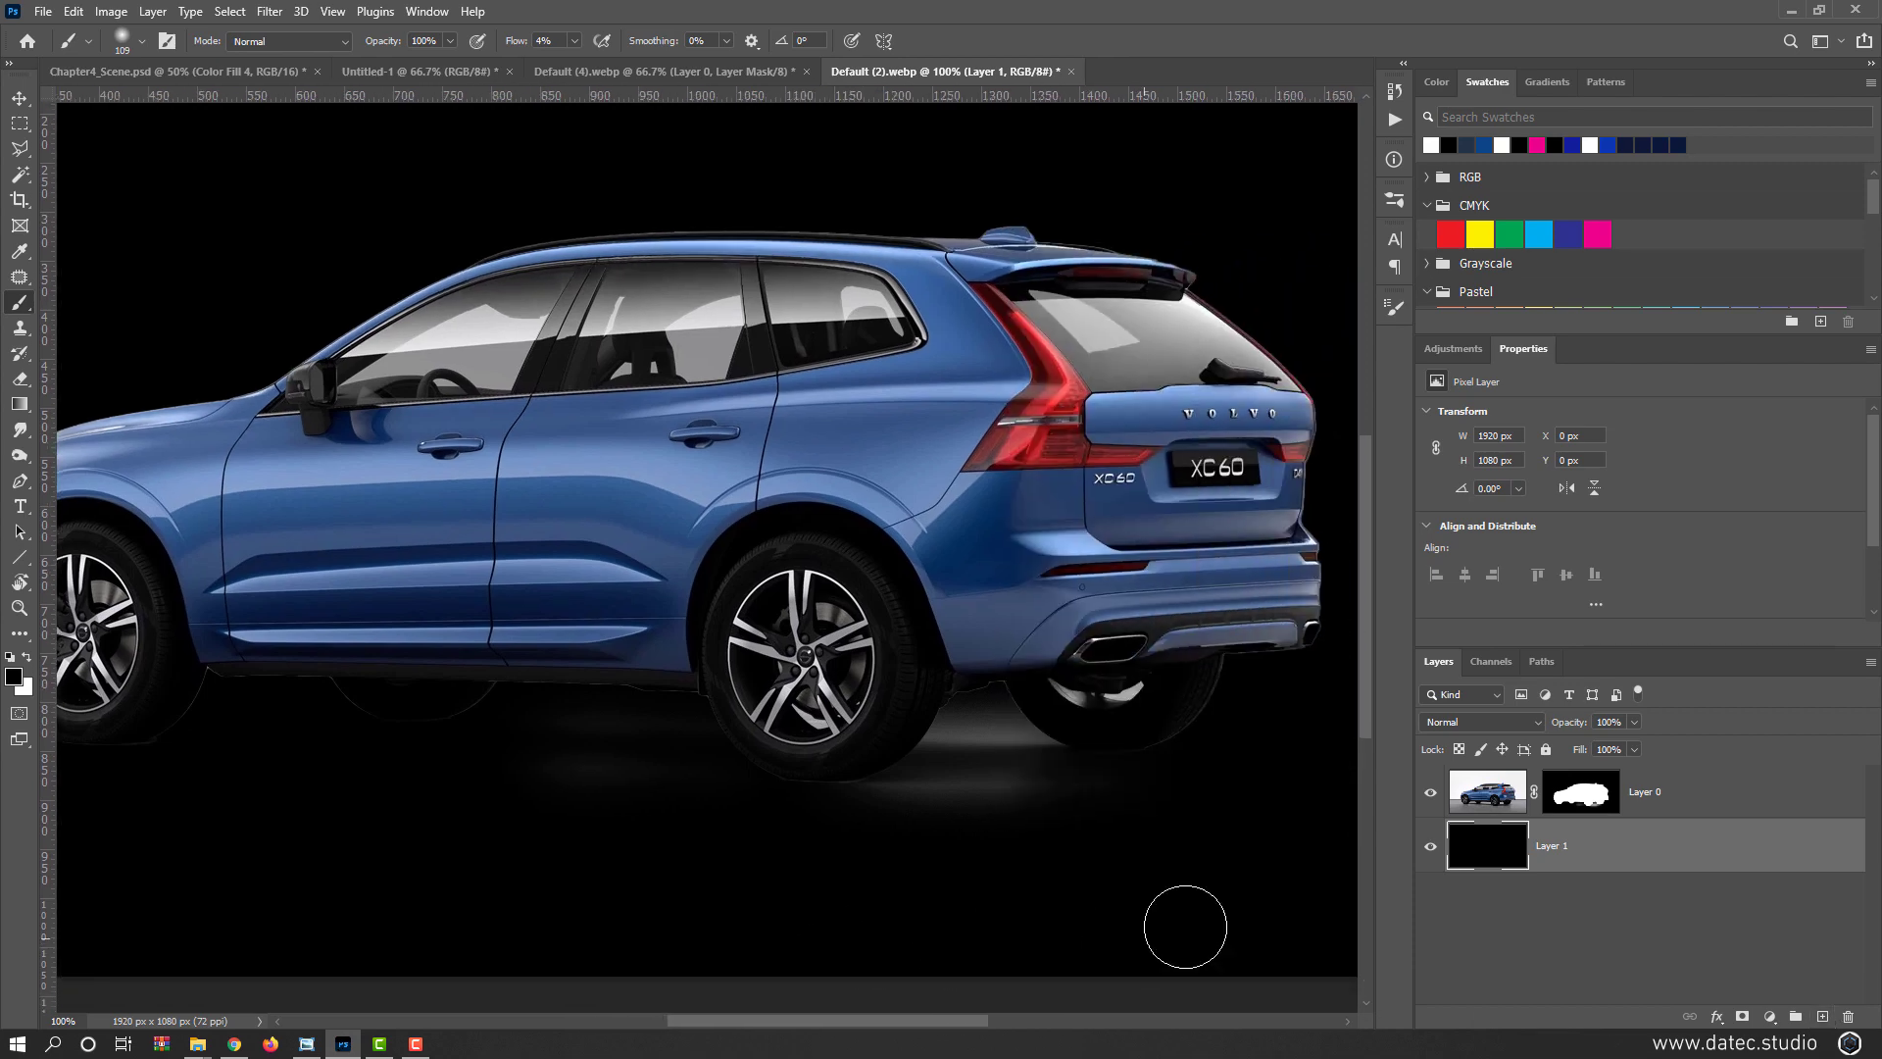
# Brush more of the ground shadow back in white on Layer 0's mask, along the car's underside and around the front and rear wheels
pyautogui.press('x')
pyautogui.click(1581, 794)
pyautogui.moveTo(798, 768)
pyautogui.mouseDown()
pyautogui.moveTo(438, 768)
pyautogui.moveTo(681, 759)
pyautogui.moveTo(571, 764)
pyautogui.moveTo(917, 782)
pyautogui.mouseUp()
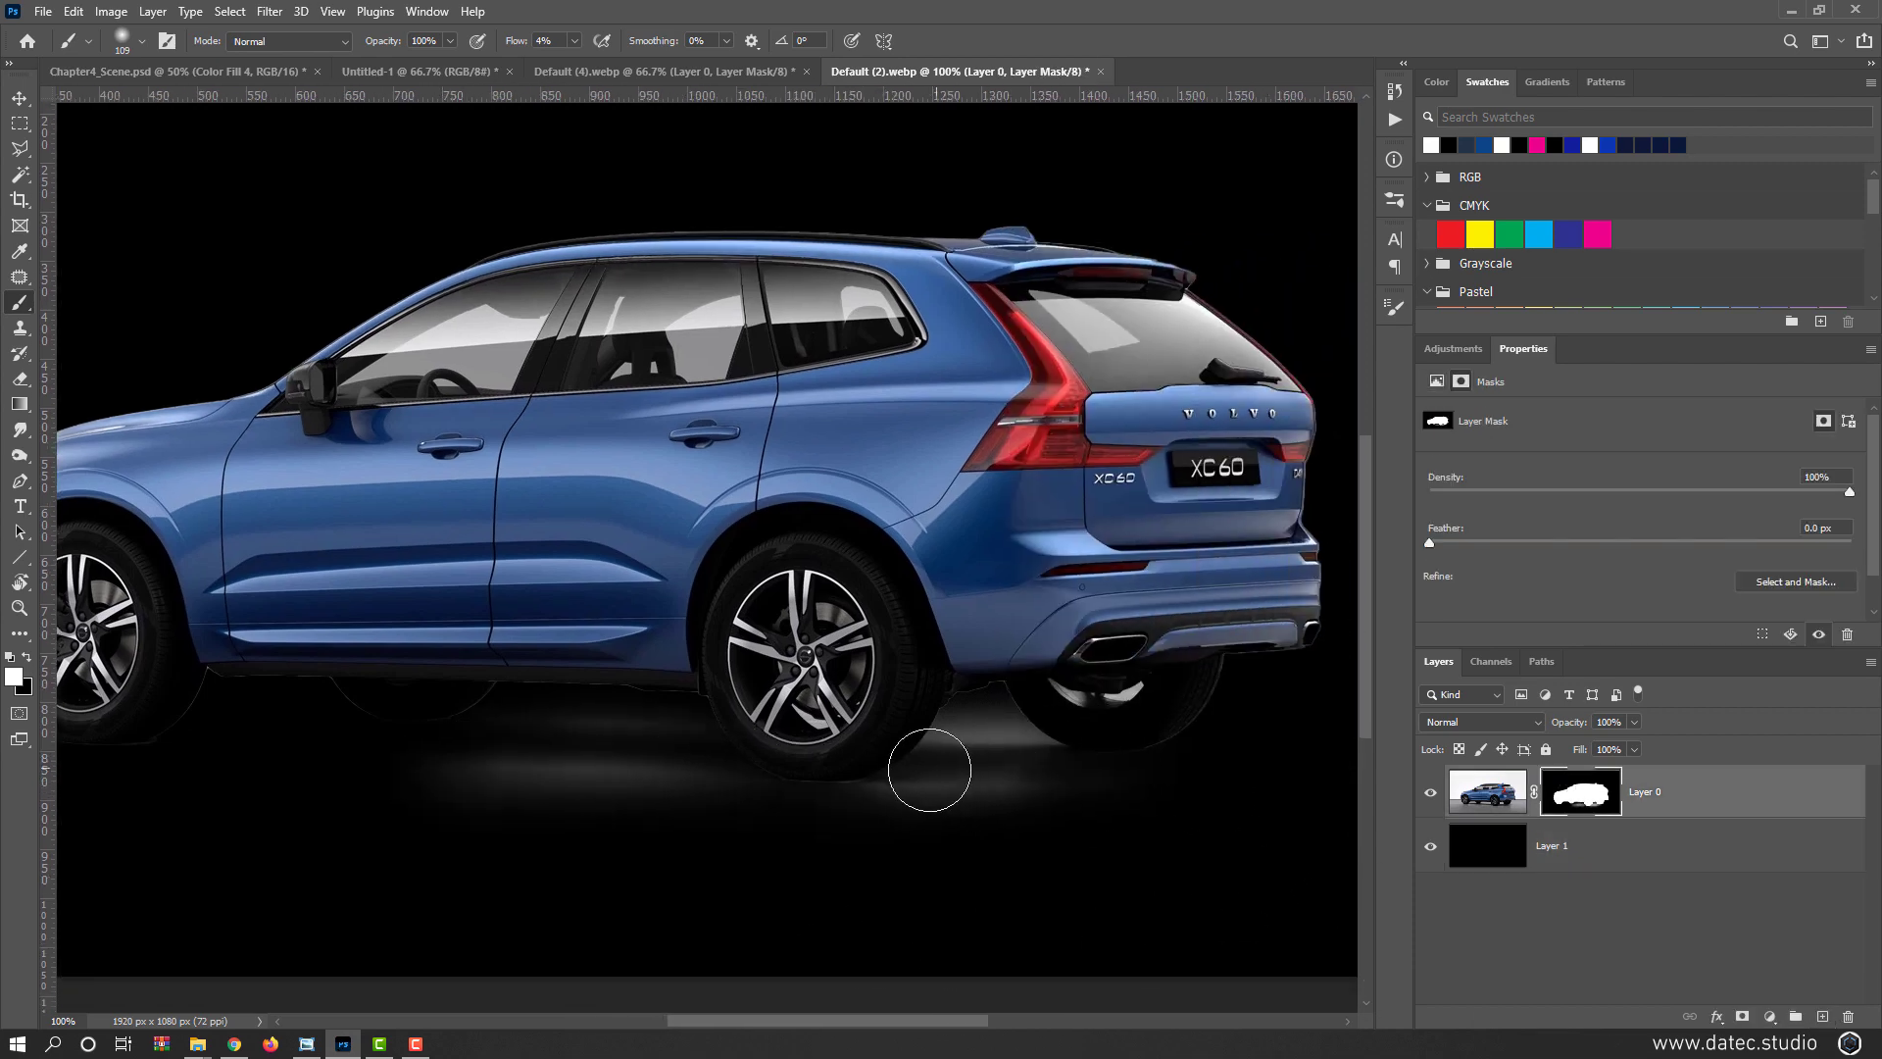
pyautogui.hscroll(-5, 941, 785)
pyautogui.moveTo(499, 776)
pyautogui.mouseDown()
pyautogui.moveTo(798, 787)
pyautogui.moveTo(592, 805)
pyautogui.moveTo(644, 800)
pyautogui.moveTo(282, 786)
pyautogui.moveTo(765, 808)
pyautogui.mouseUp()
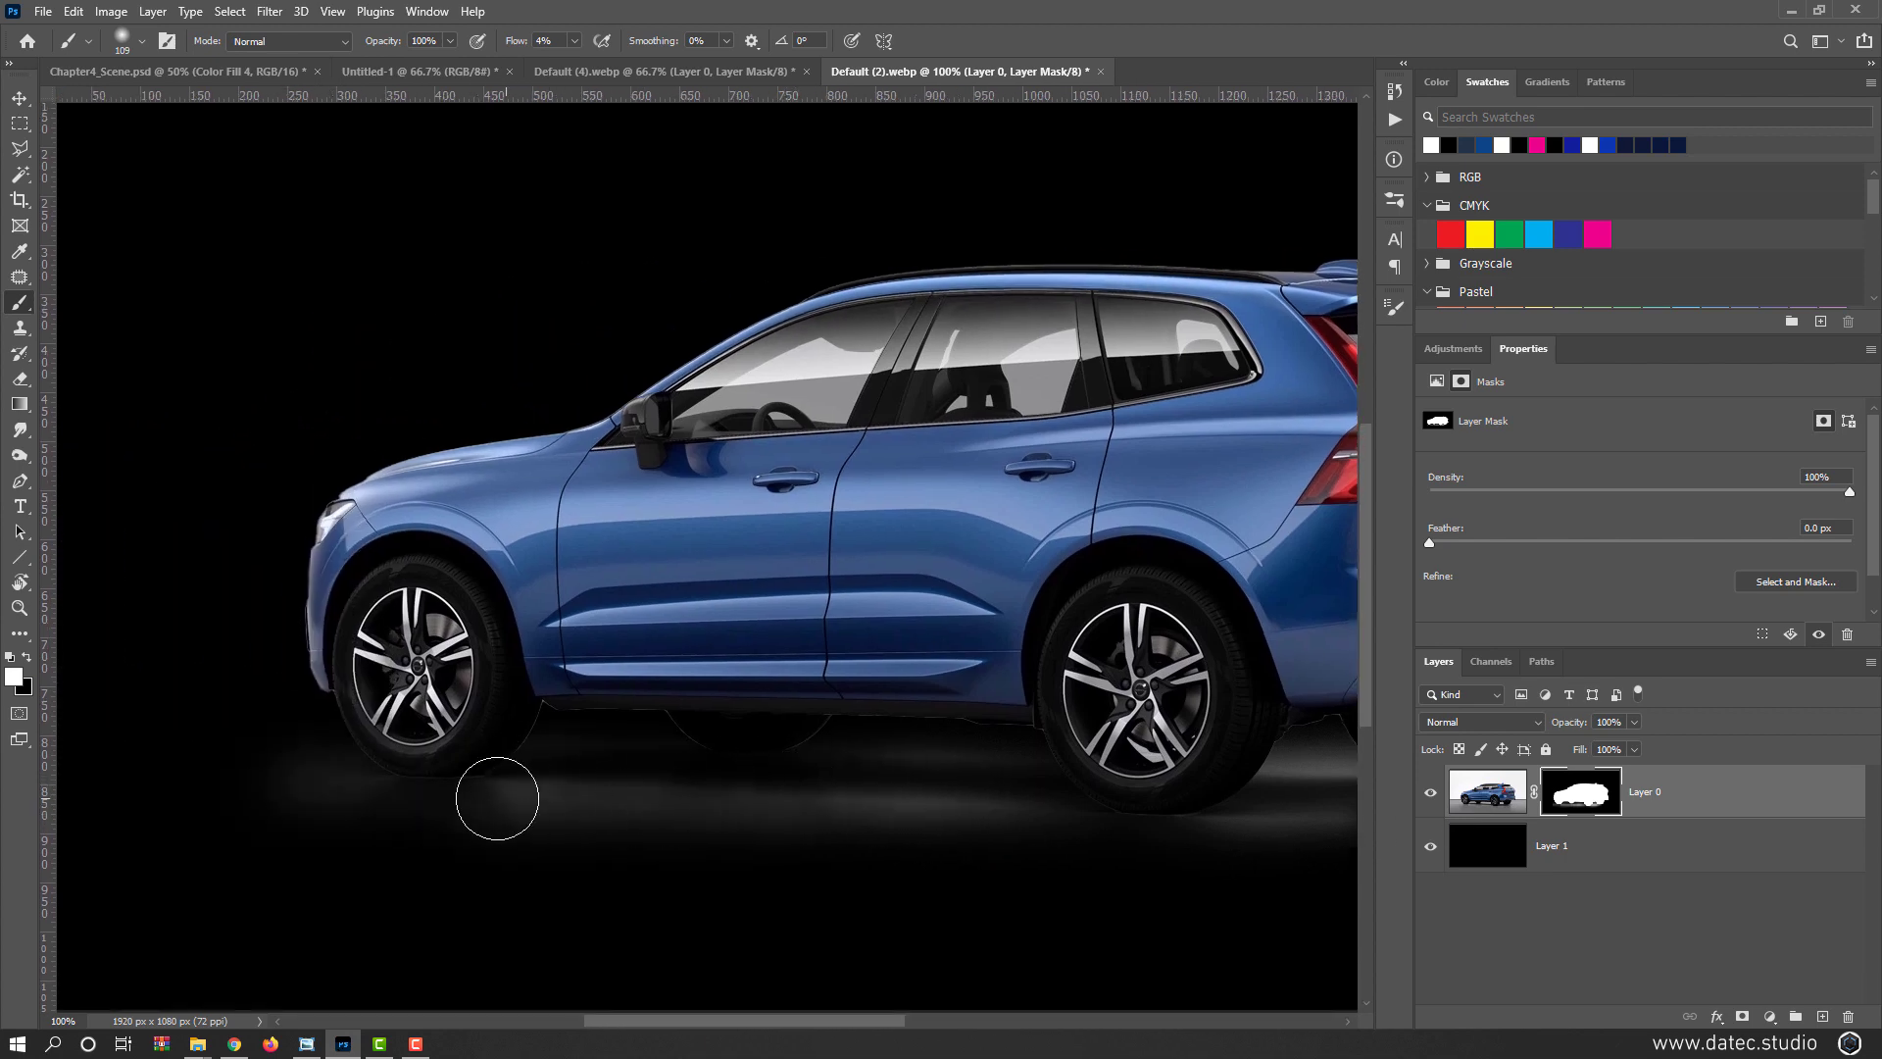
pyautogui.moveTo(498, 798)
pyautogui.mouseDown()
pyautogui.moveTo(316, 792)
pyautogui.moveTo(363, 763)
pyautogui.mouseUp()
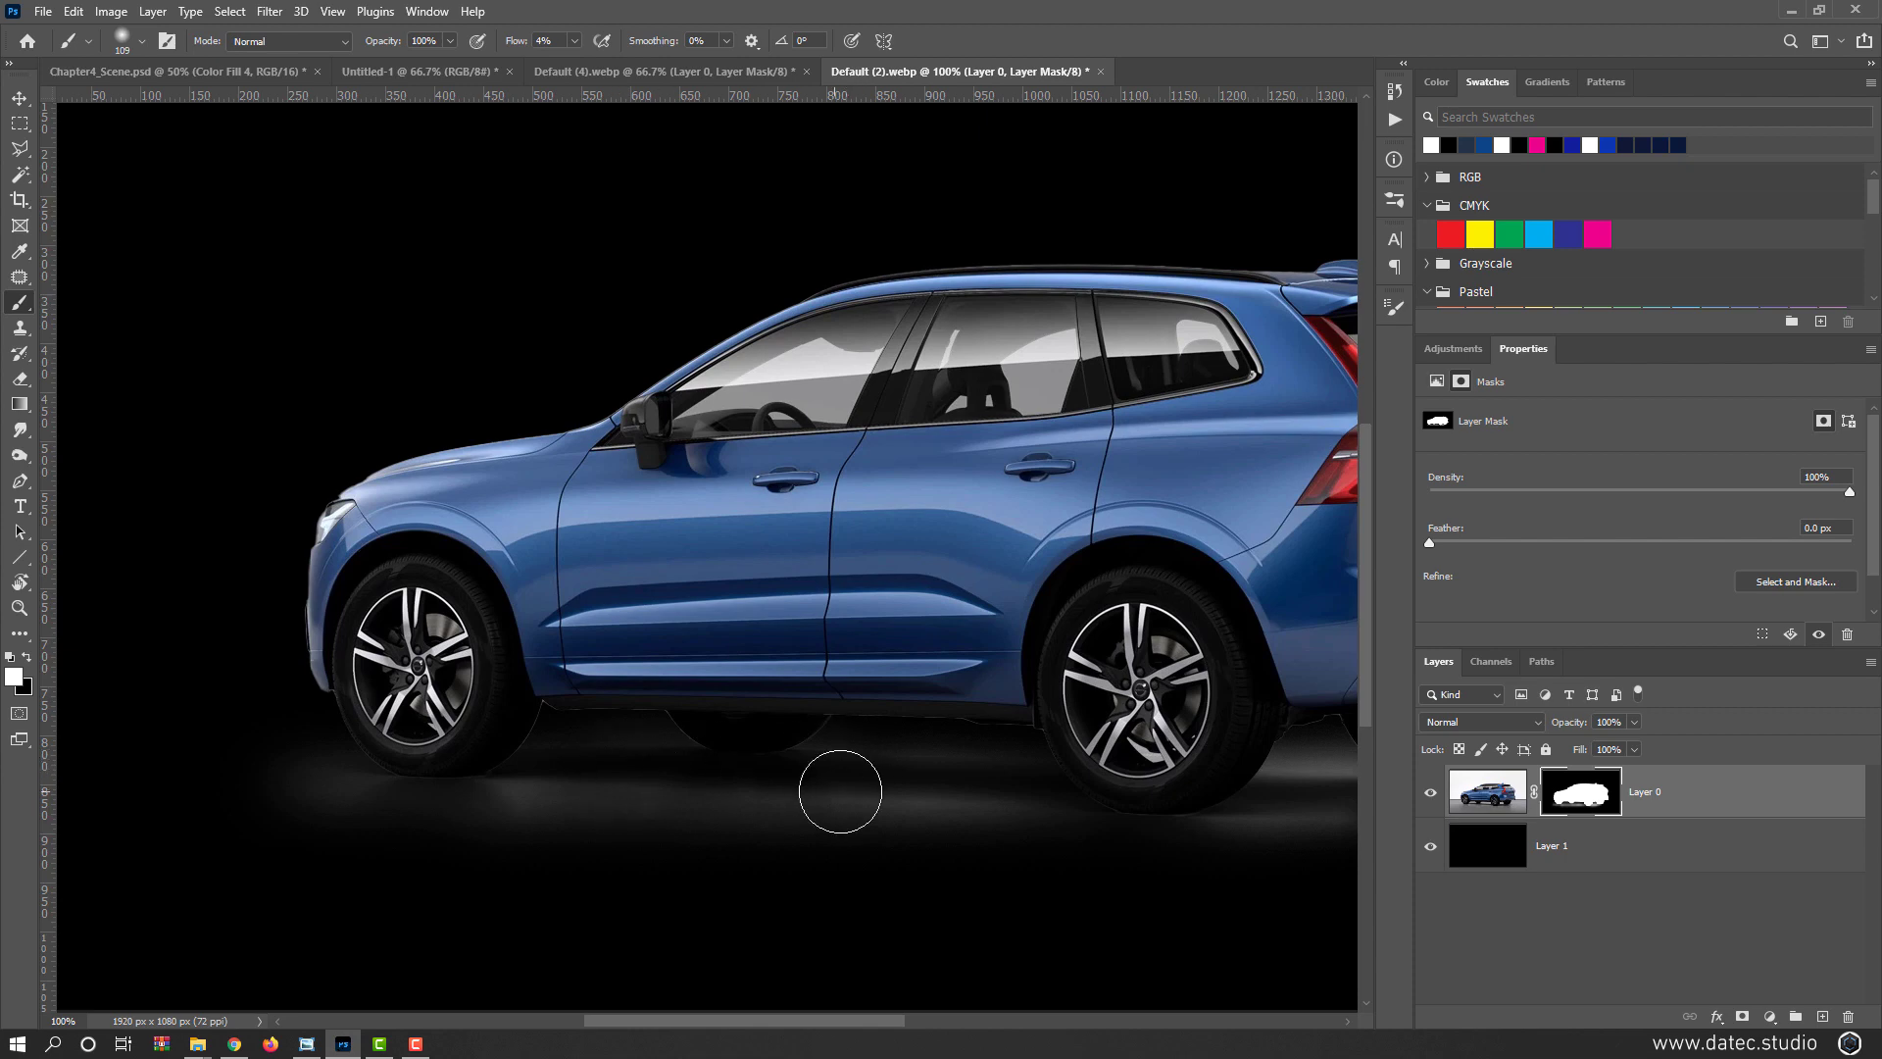
pyautogui.hscroll(5, 843, 792)
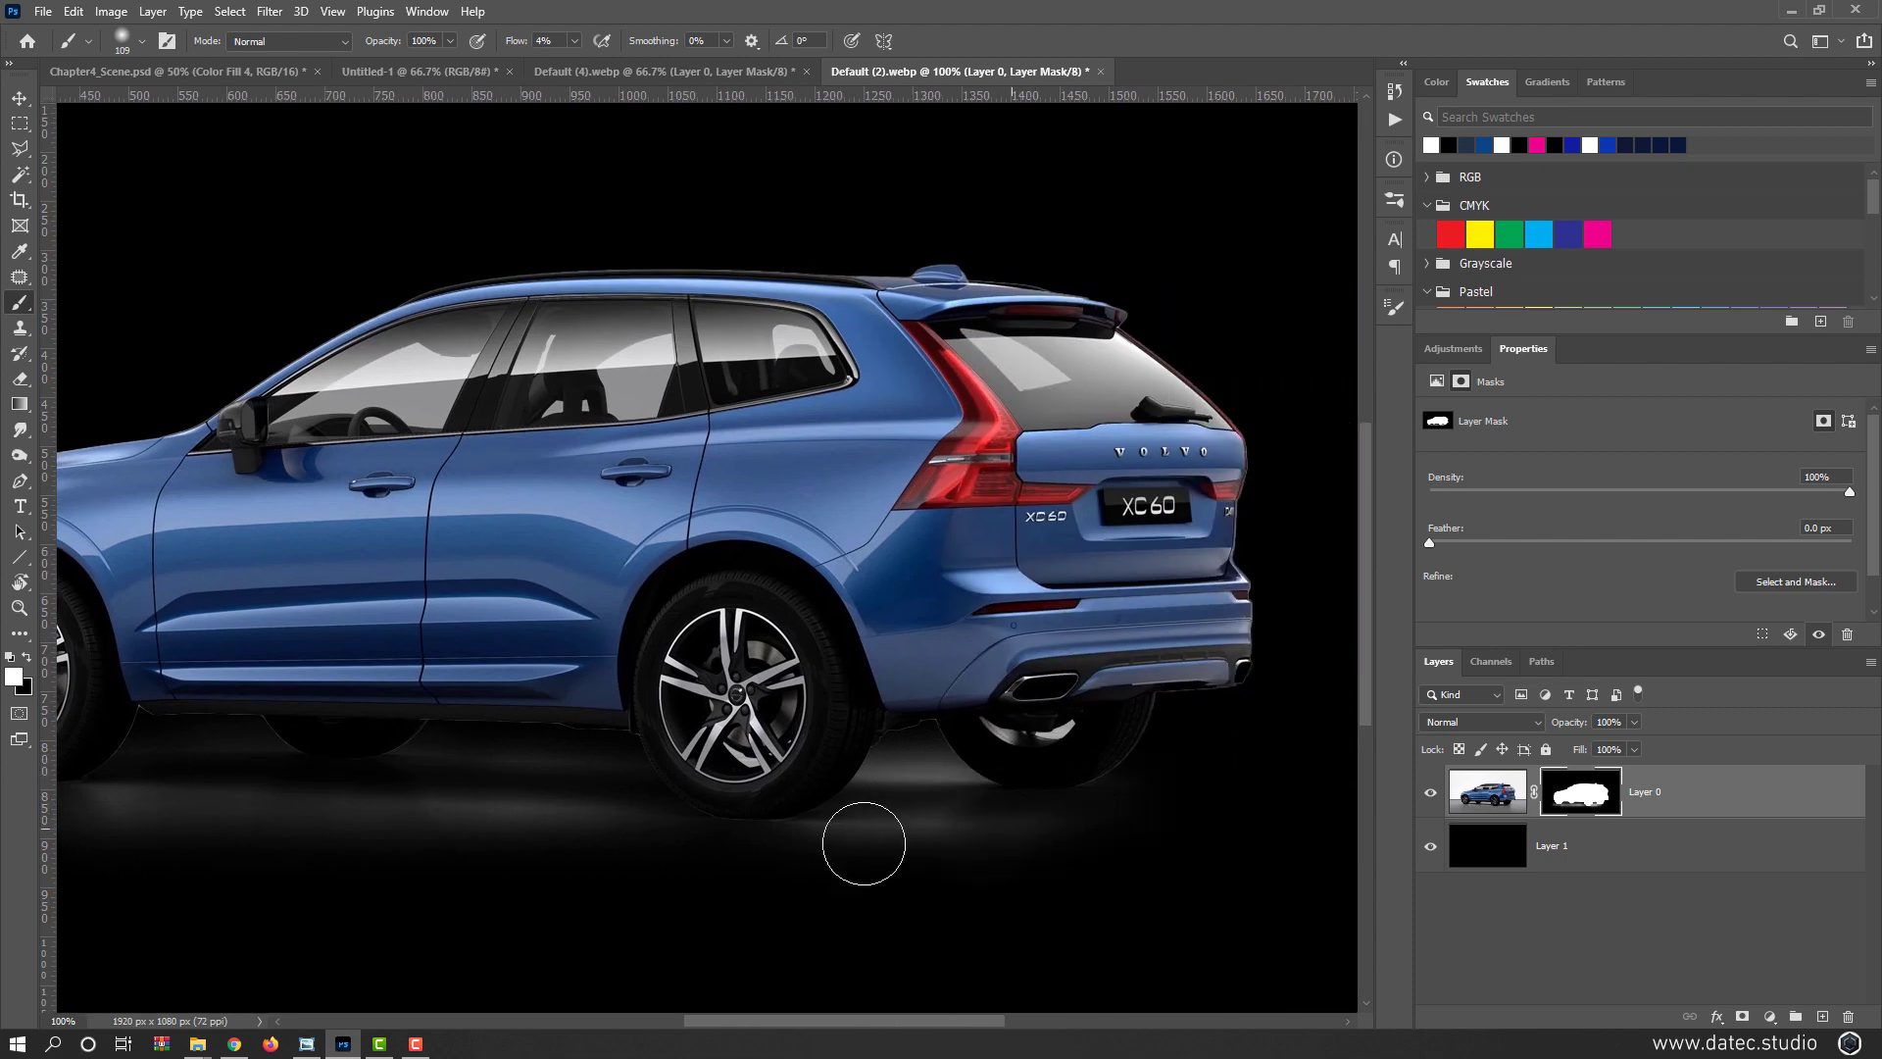
pyautogui.moveTo(314, 835); pyautogui.dragTo(533, 833)
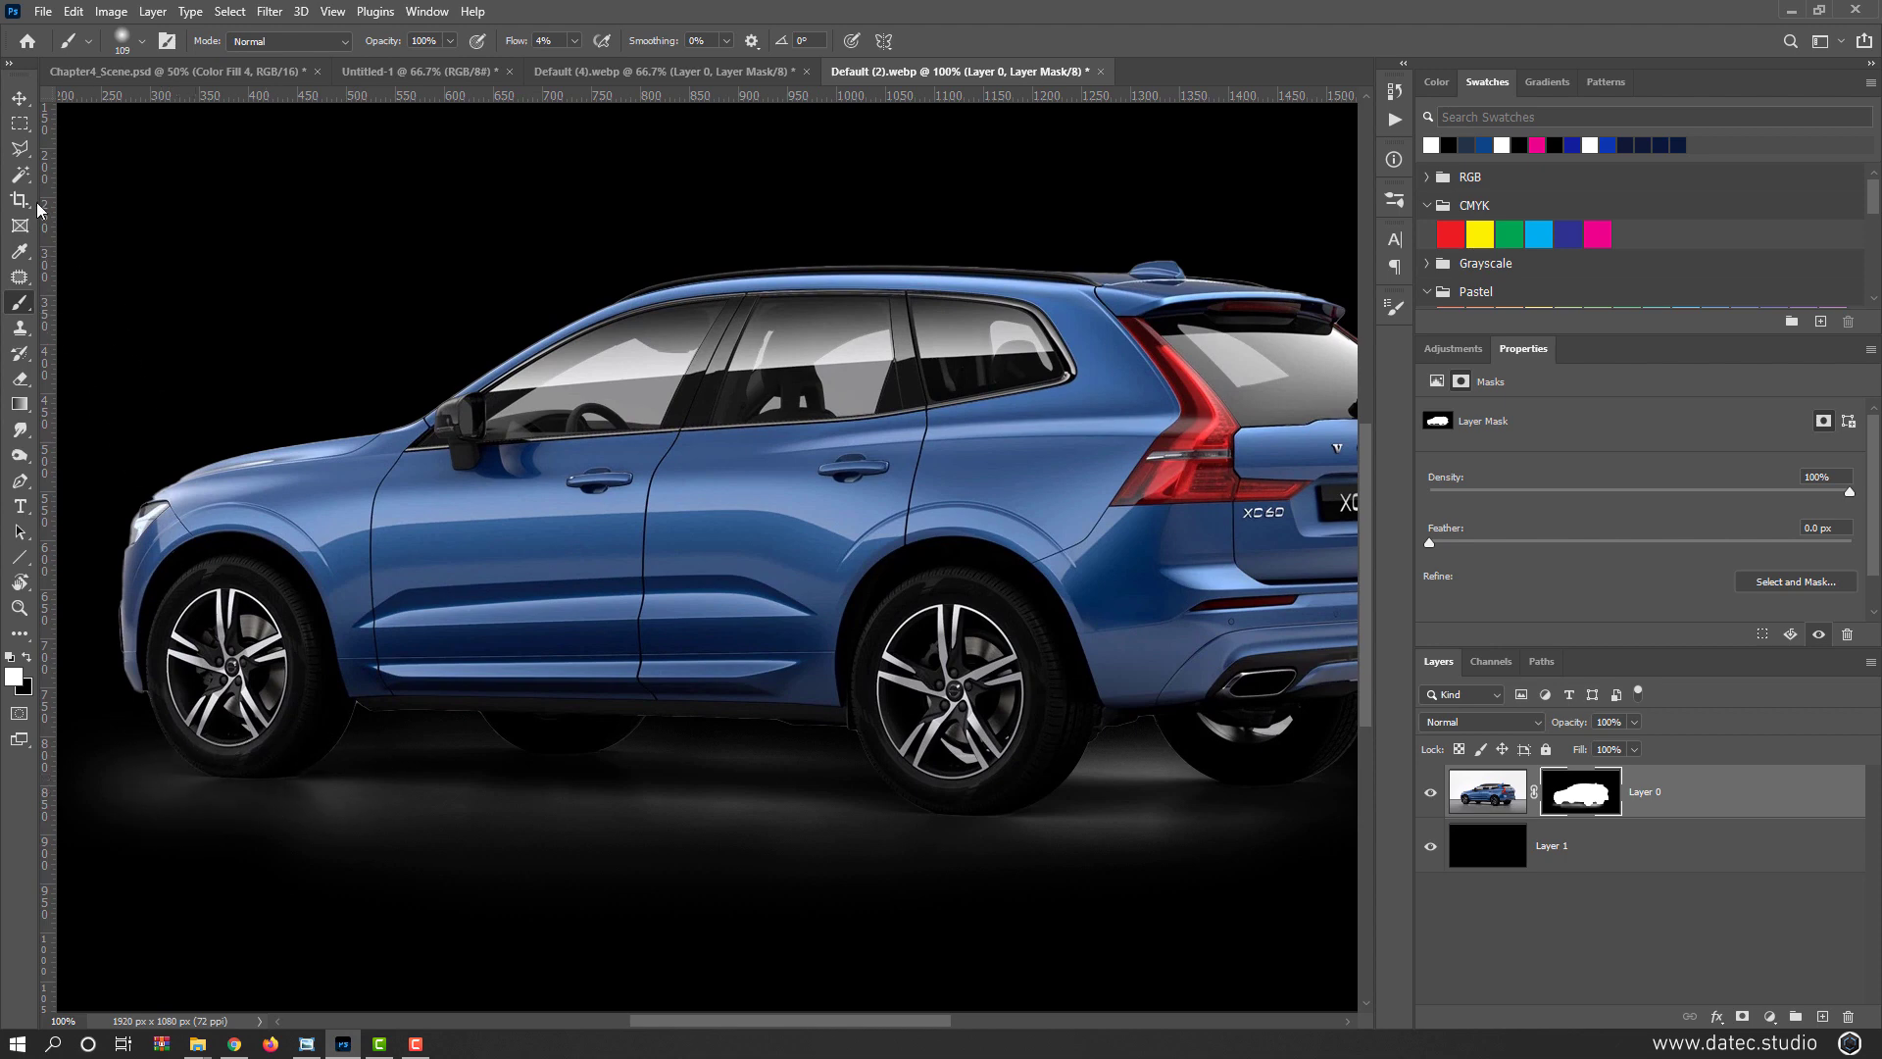
# Copy the masked blue car into Chapter4_Scene.psd and place its layer above Layer 11 copy 2
pyautogui.click(19, 98)
pyautogui.click(1455, 802)
pyautogui.moveTo(828, 614); pyautogui.dragTo(373, 286)
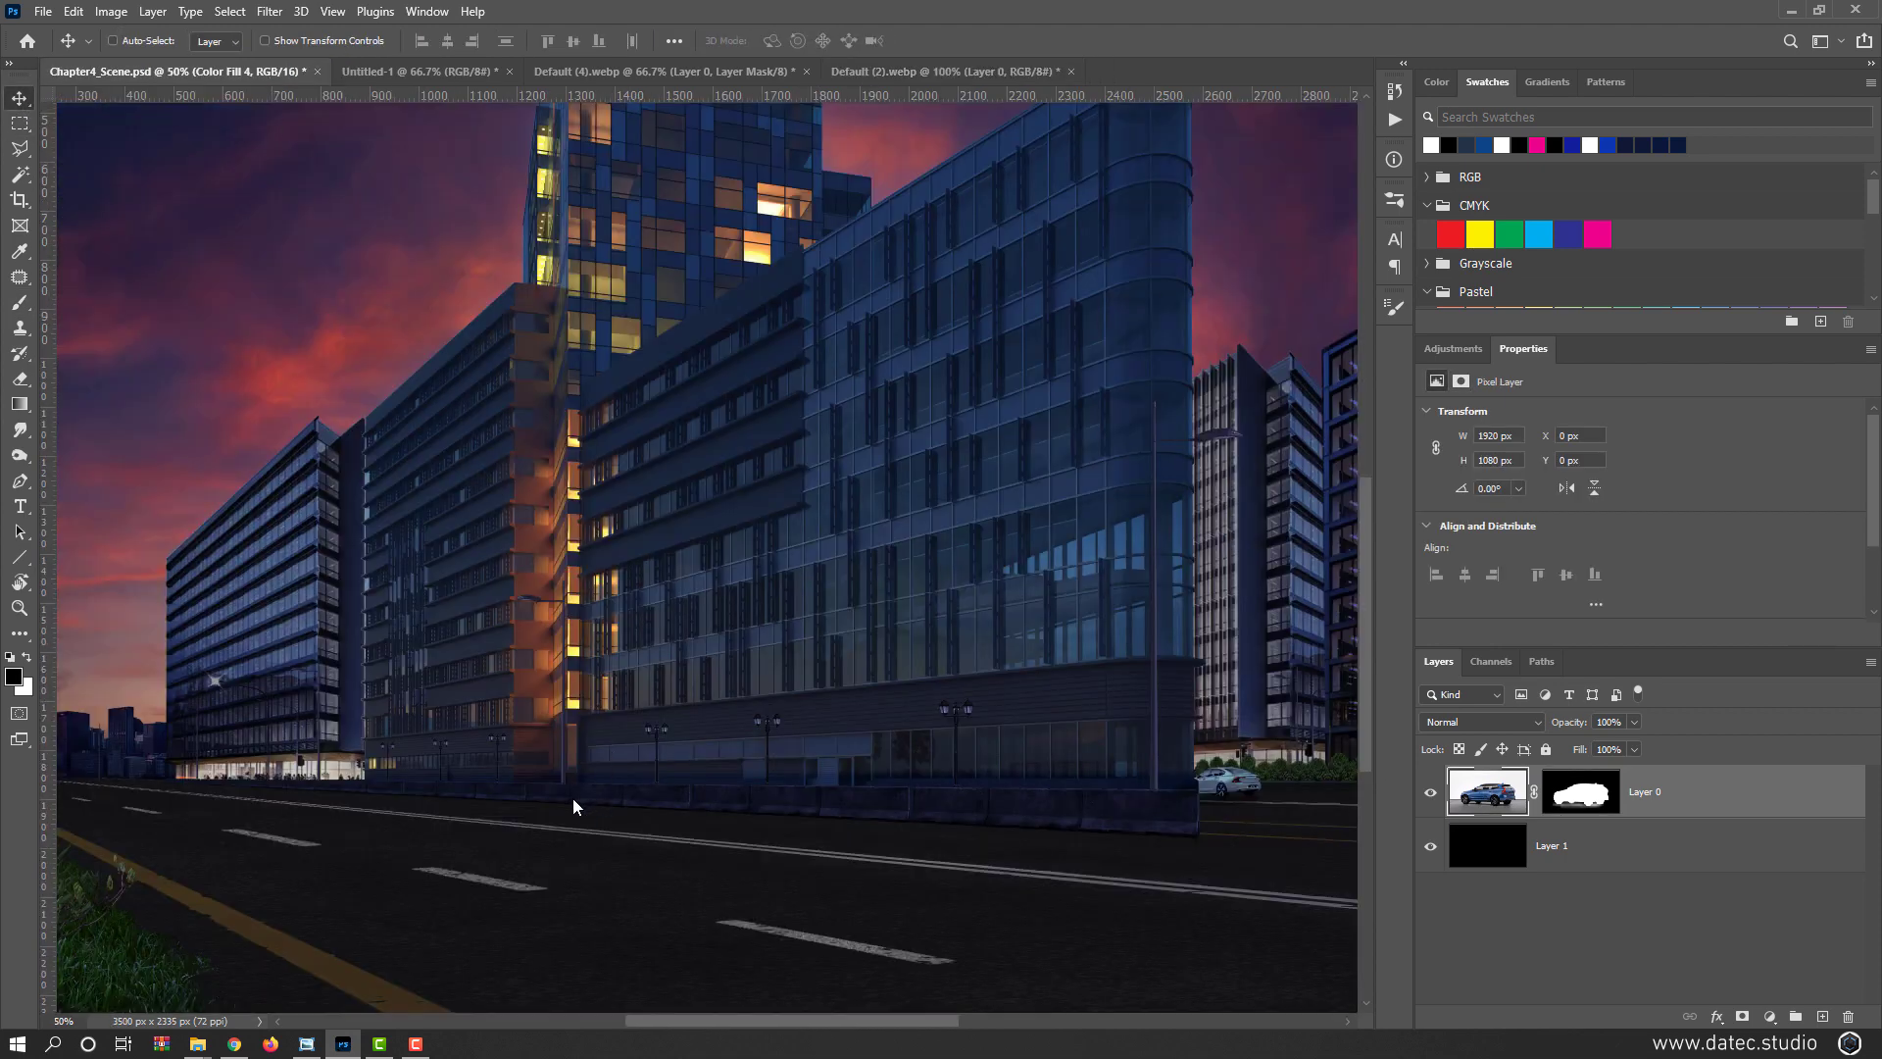
pyautogui.moveTo(573, 798); pyautogui.dragTo(573, 798)
pyautogui.click(931, 405)
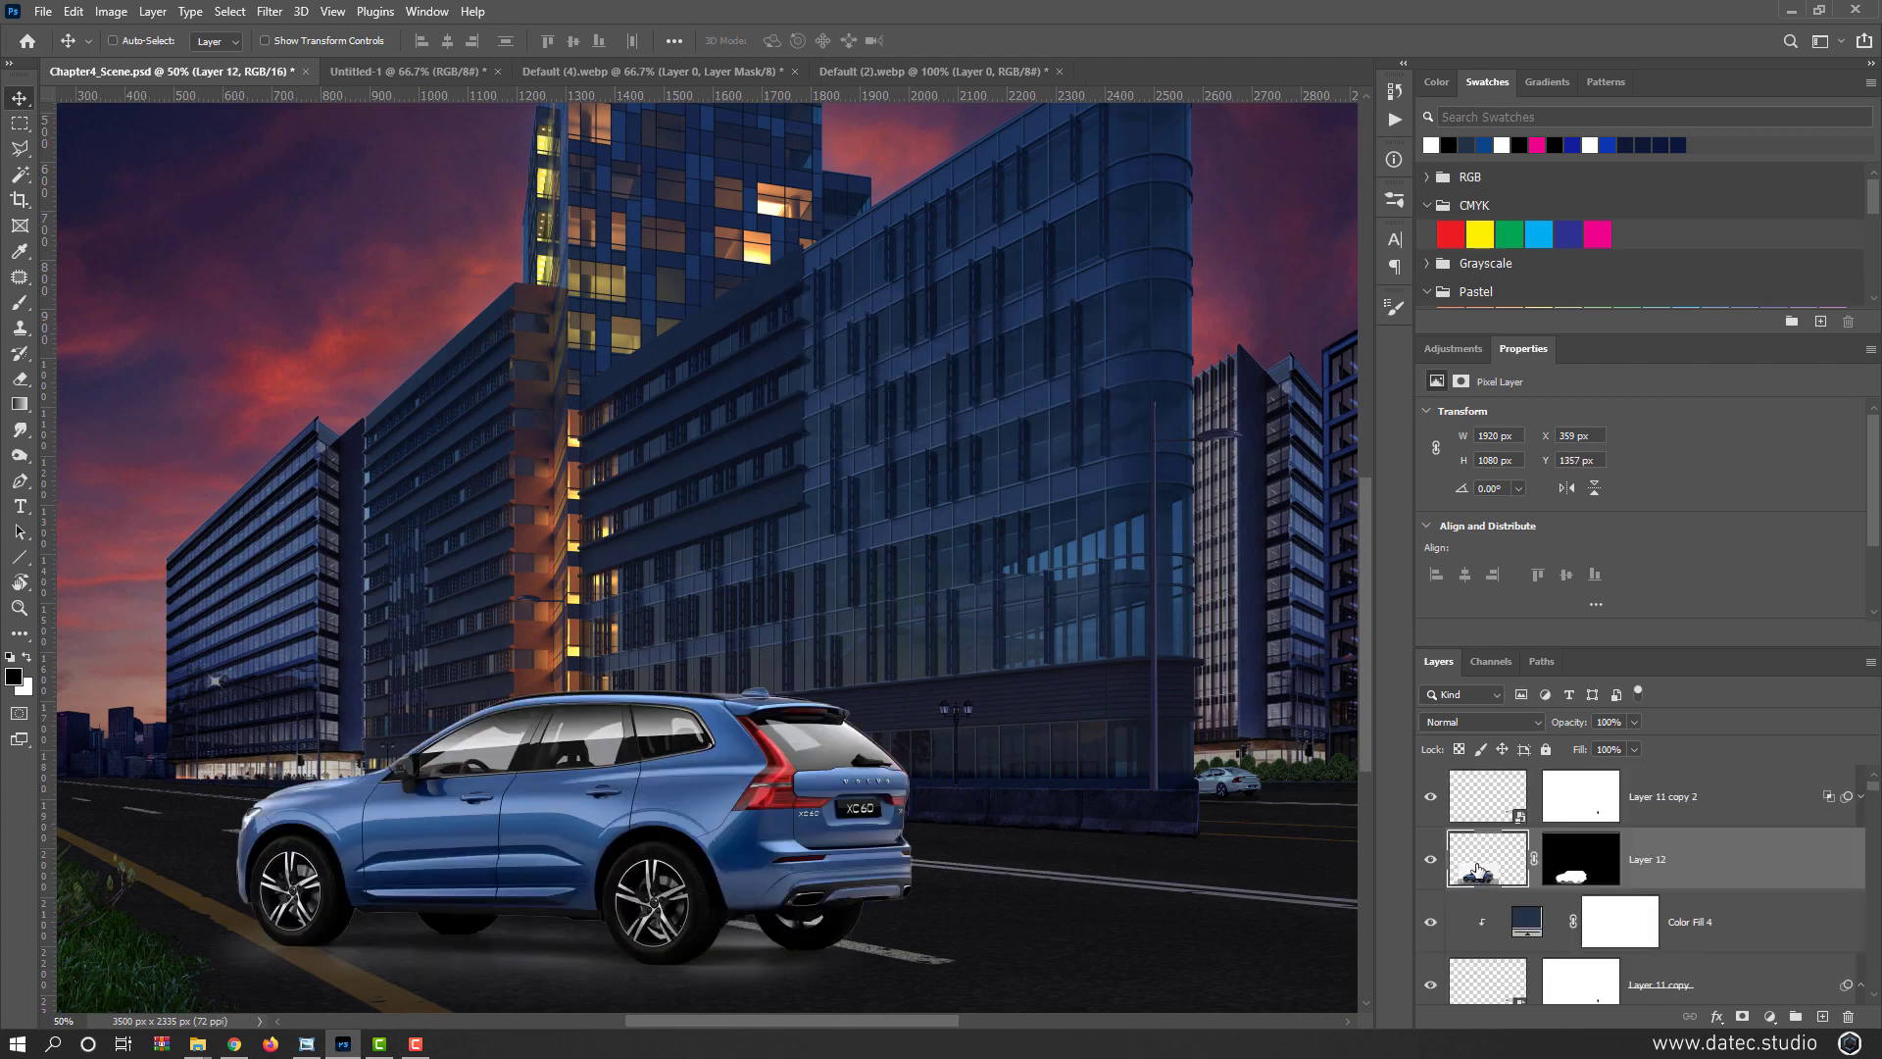
pyautogui.moveTo(1478, 869); pyautogui.dragTo(1433, 804)
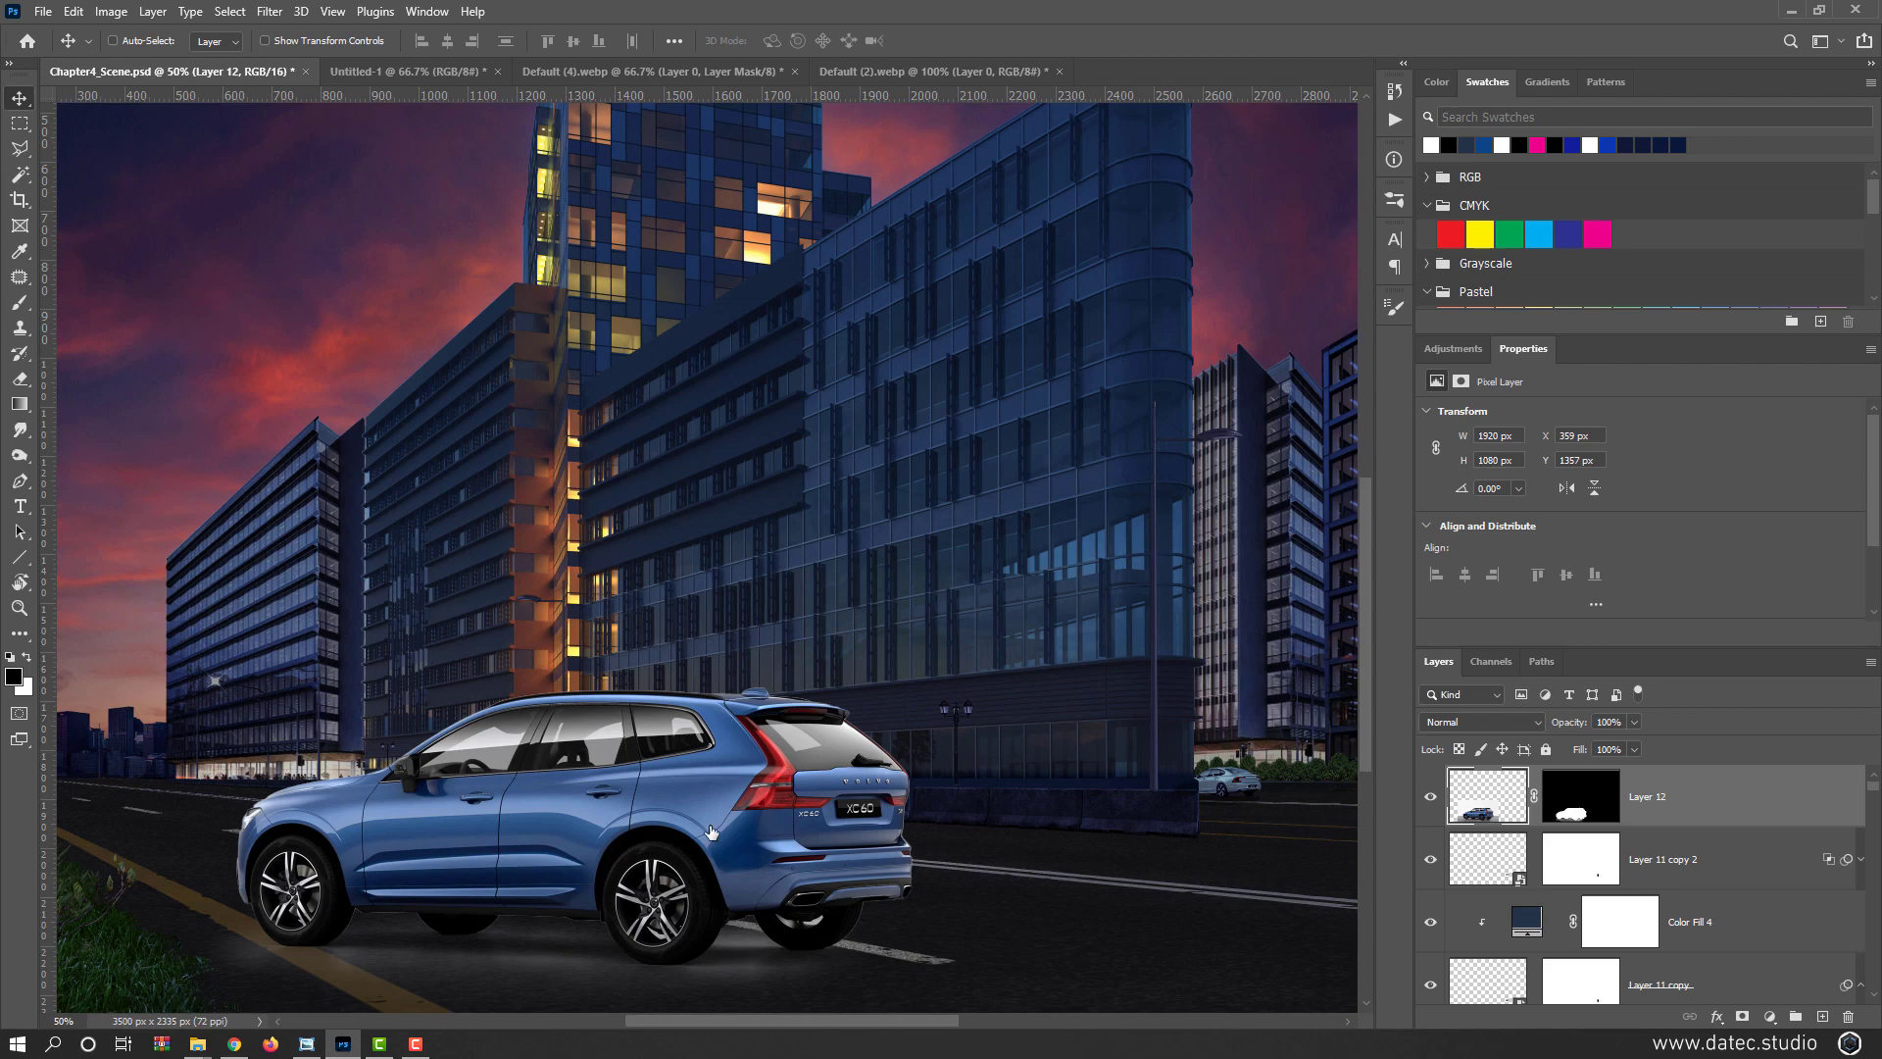
# Move the blue car across the street to the right edge of the scene, partly beyond the canvas
pyautogui.moveTo(703, 835); pyautogui.dragTo(869, 824)
pyautogui.hotkey('ctrl', '-')
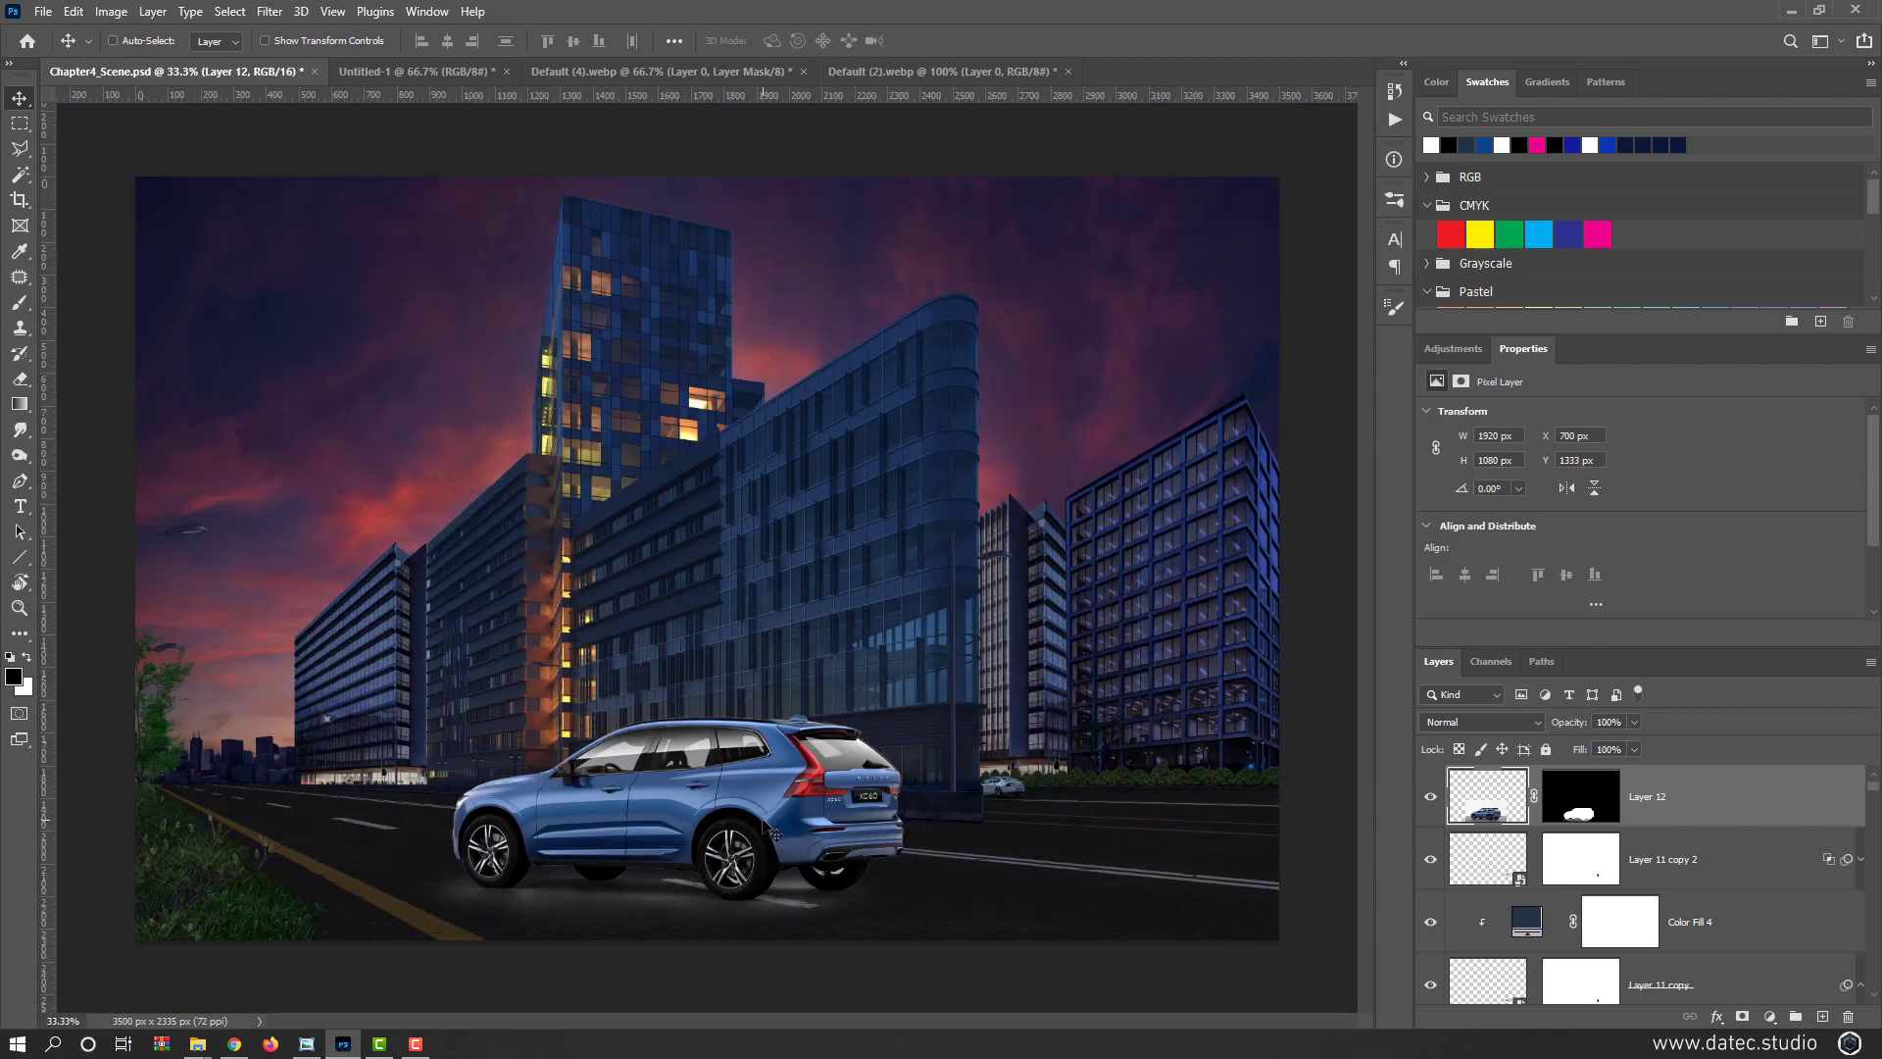
pyautogui.moveTo(760, 825); pyautogui.dragTo(1172, 812)
# Fade the outer ground shadow beneath the blue car on Layer 12's mask with a large soft black brush at 4% flow
pyautogui.hotkey('ctrl', '\\')
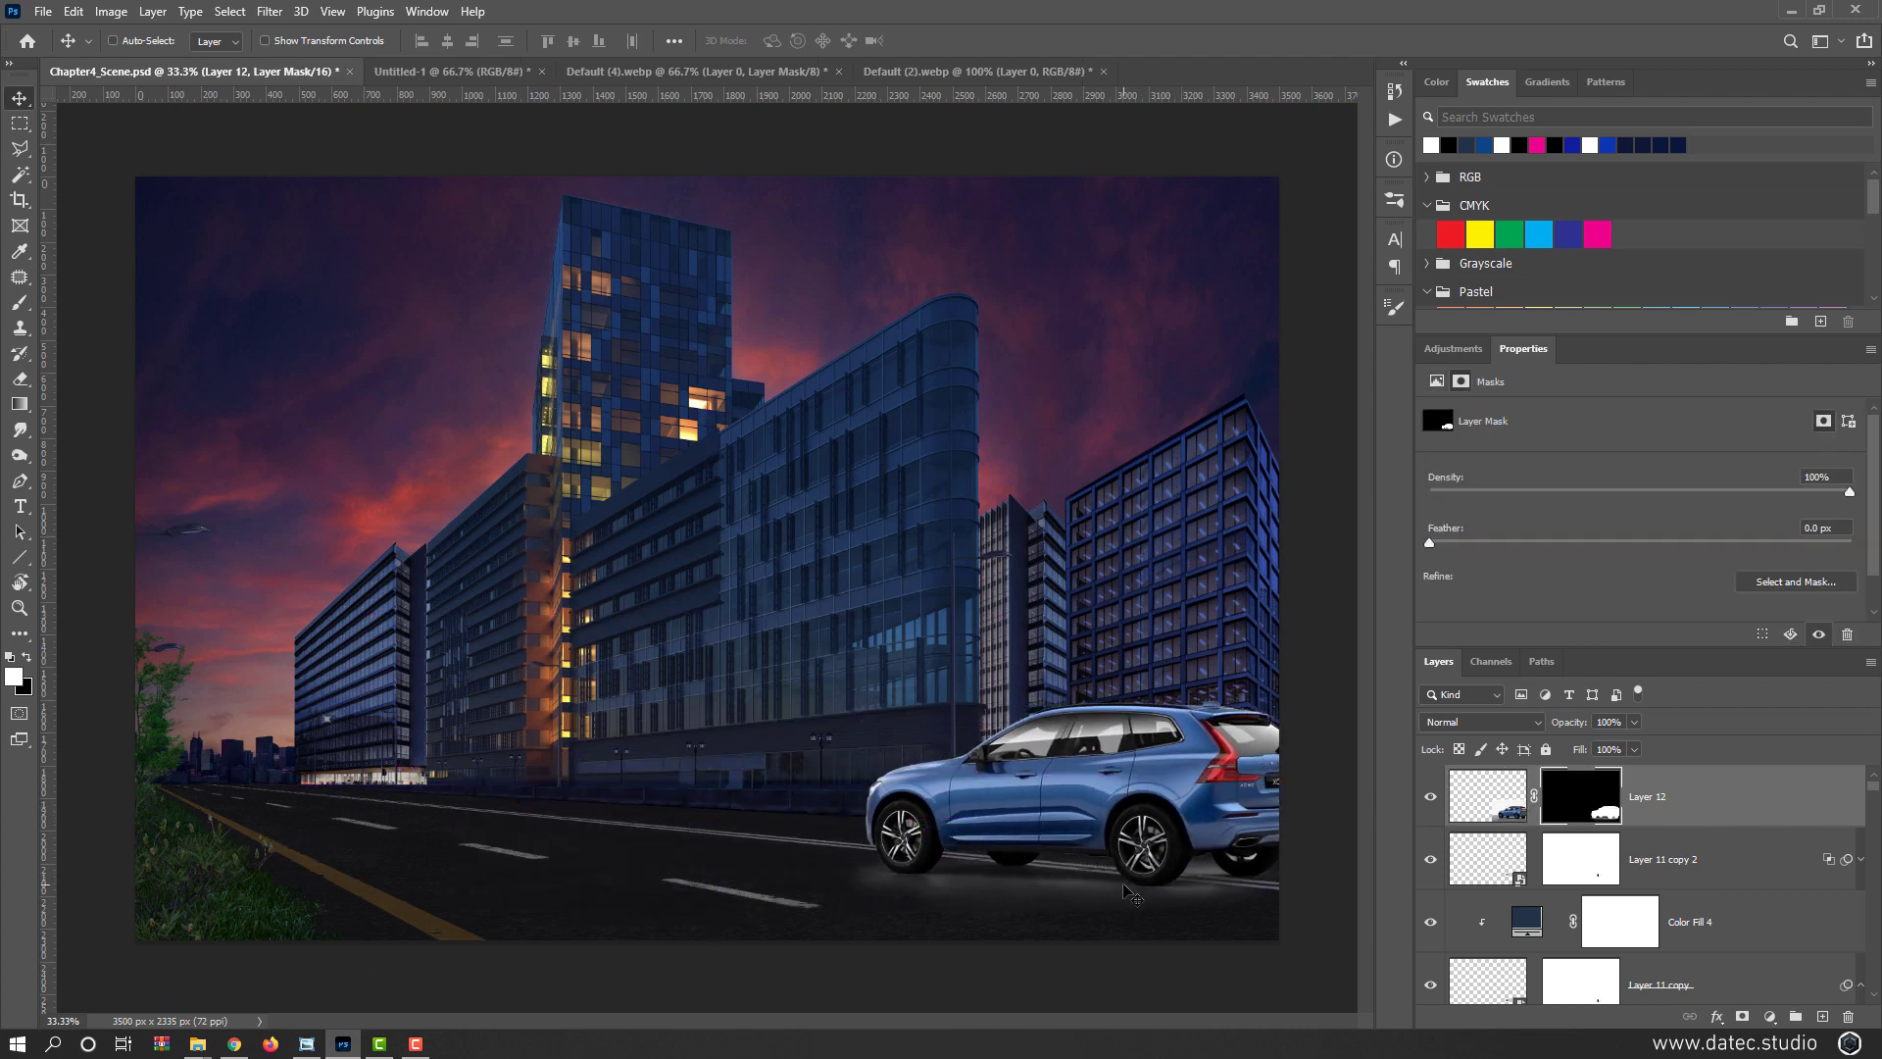
pyautogui.press('b')
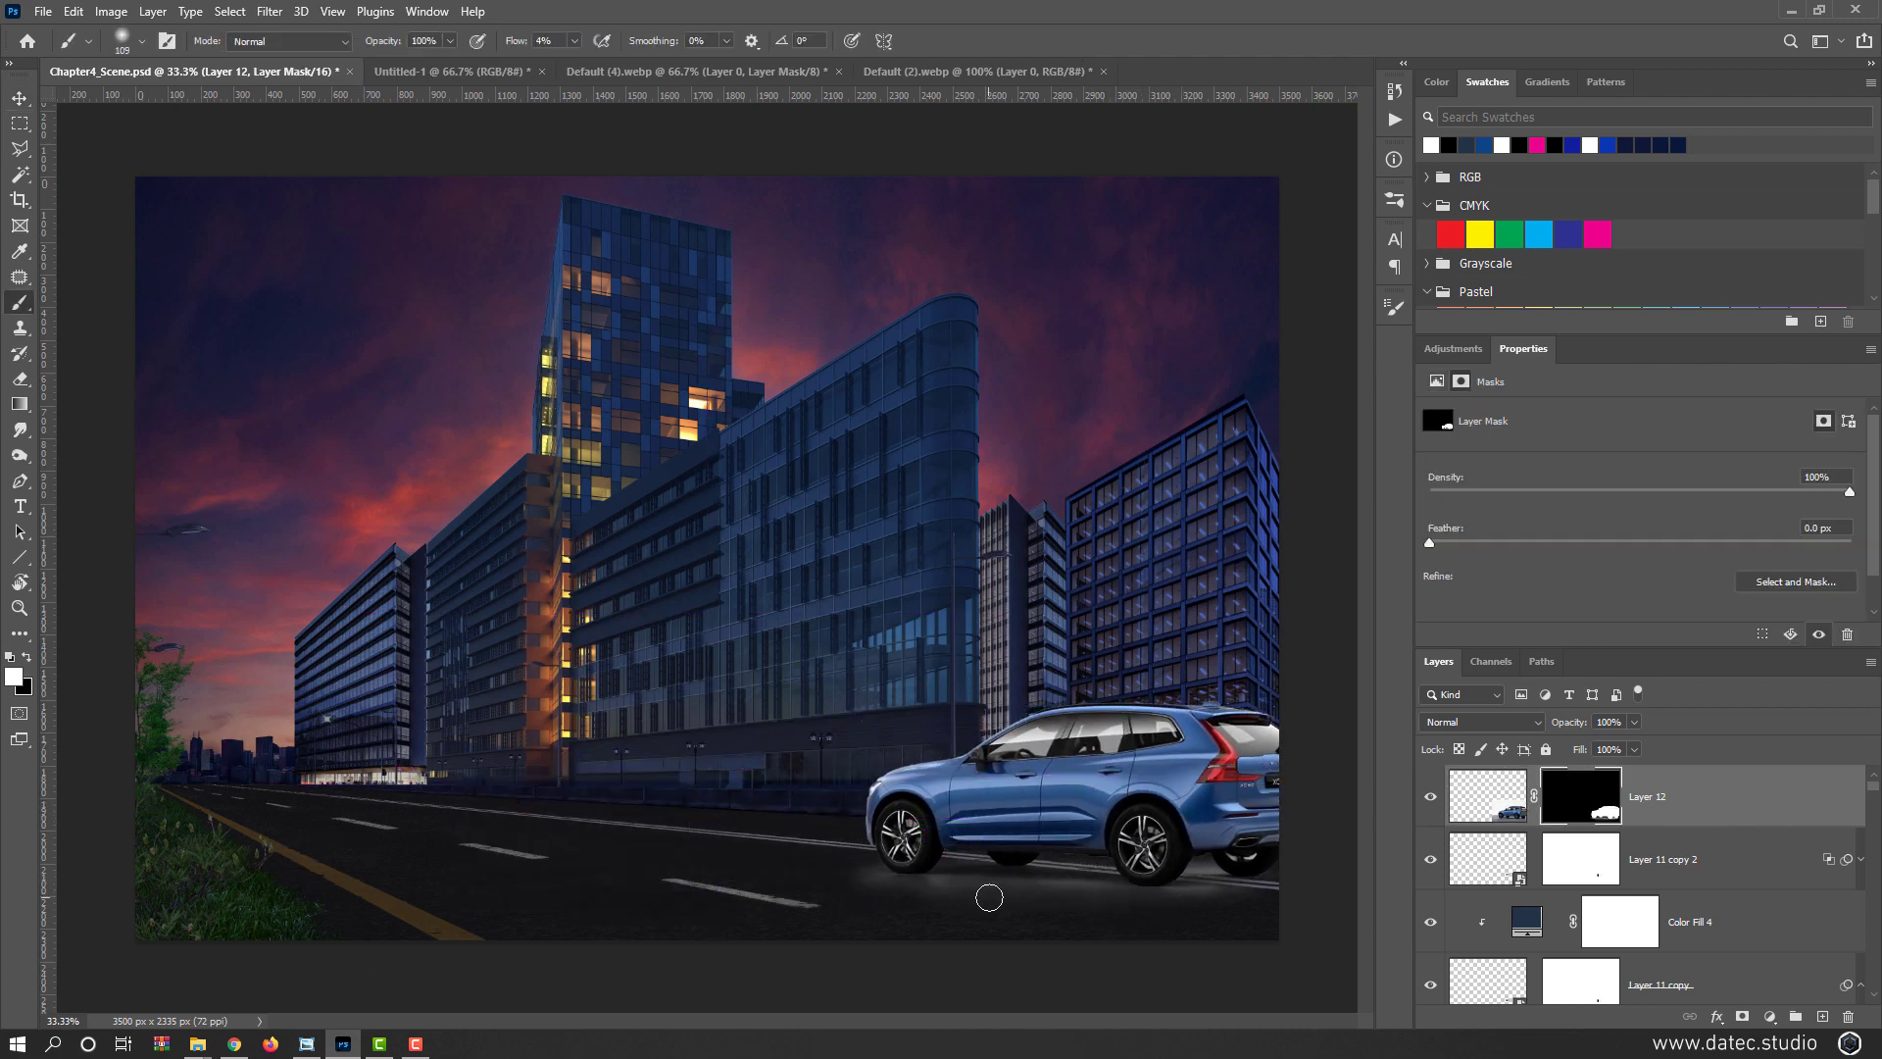
pyautogui.moveTo(989, 897); pyautogui.dragTo(1020, 897)
pyautogui.press('x')
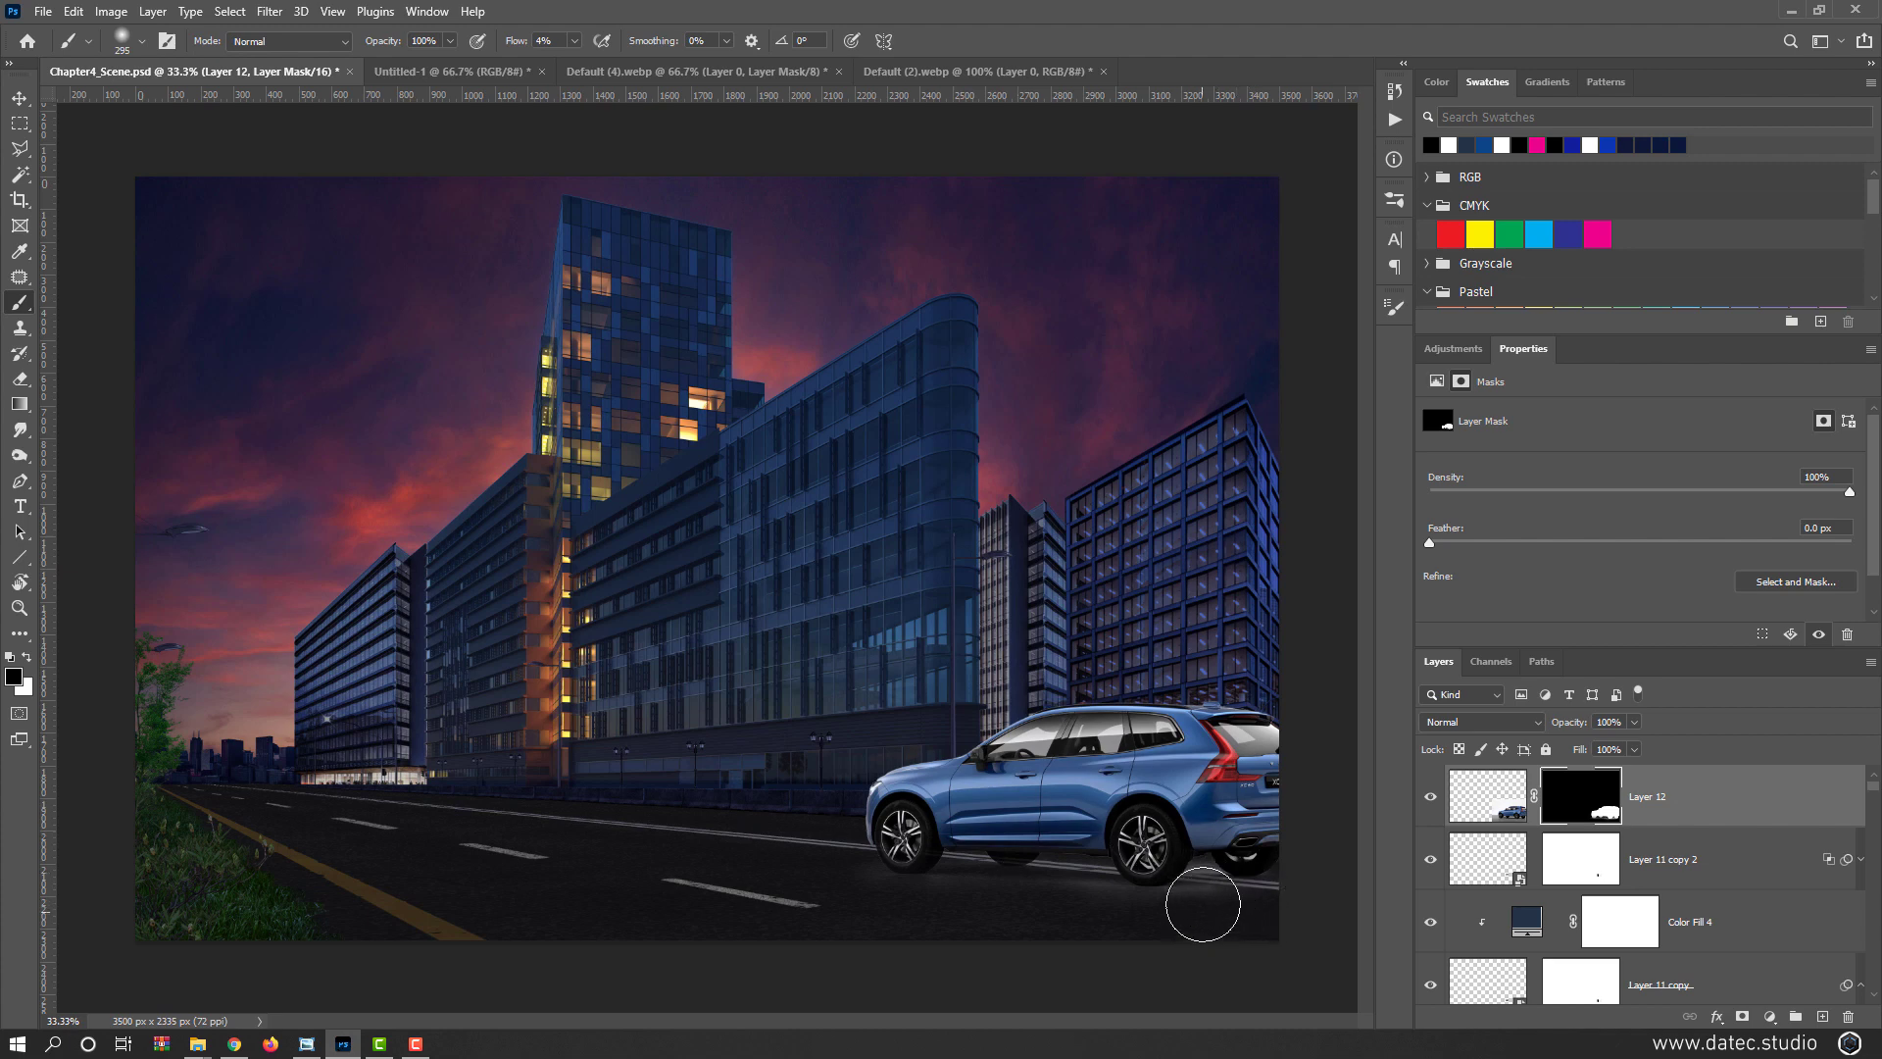
pyautogui.moveTo(1215, 900); pyautogui.dragTo(1175, 914)
pyautogui.moveTo(1214, 888); pyautogui.dragTo(1223, 890)
# Brush some shadow back in white on Layer 12's mask under the car body, around the far front wheel
pyautogui.scroll(3, 1042, 882)
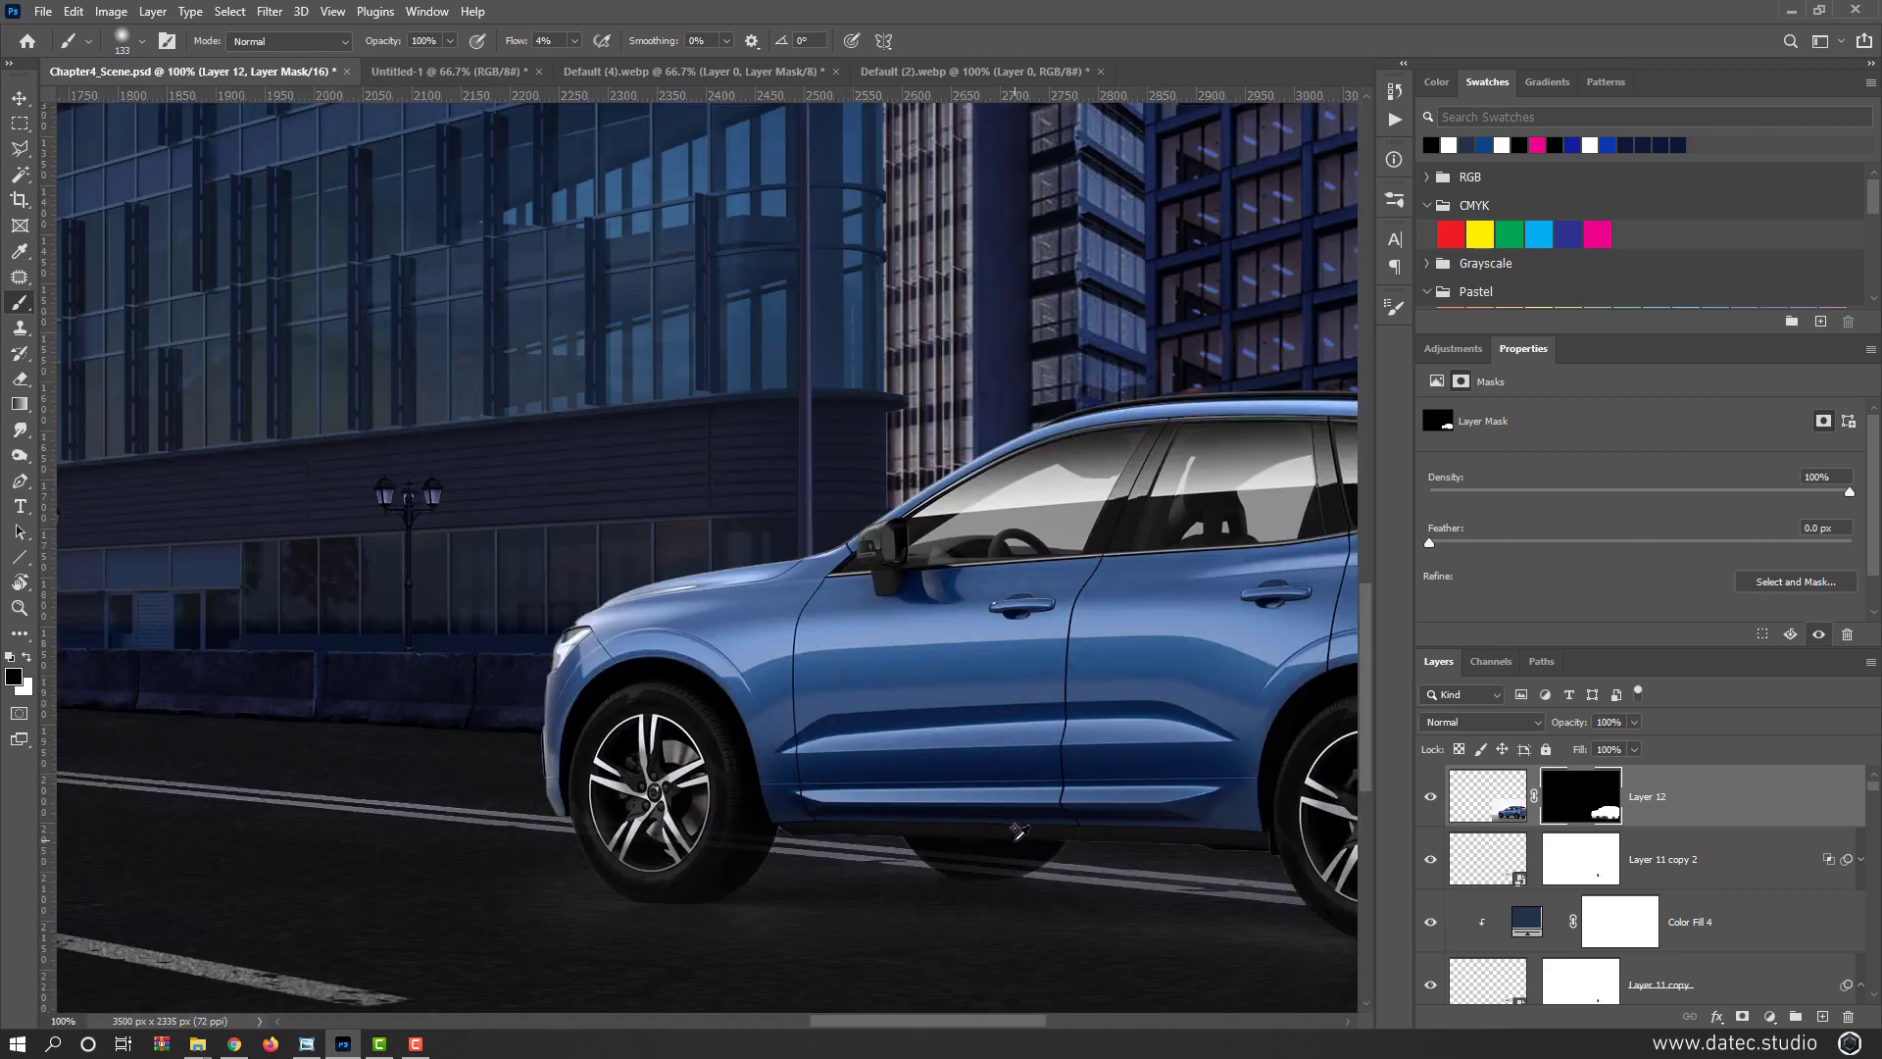
pyautogui.press('x')
pyautogui.moveTo(1008, 816)
pyautogui.mouseDown()
pyautogui.moveTo(976, 804)
pyautogui.moveTo(980, 829)
pyautogui.mouseUp()
# In Layer 12's isolated mask view, darken the grey spill below and between the wheels with a soft black brush at 8% flow
pyautogui.keyDown('alt'); pyautogui.click(1589, 804); pyautogui.keyUp('alt')
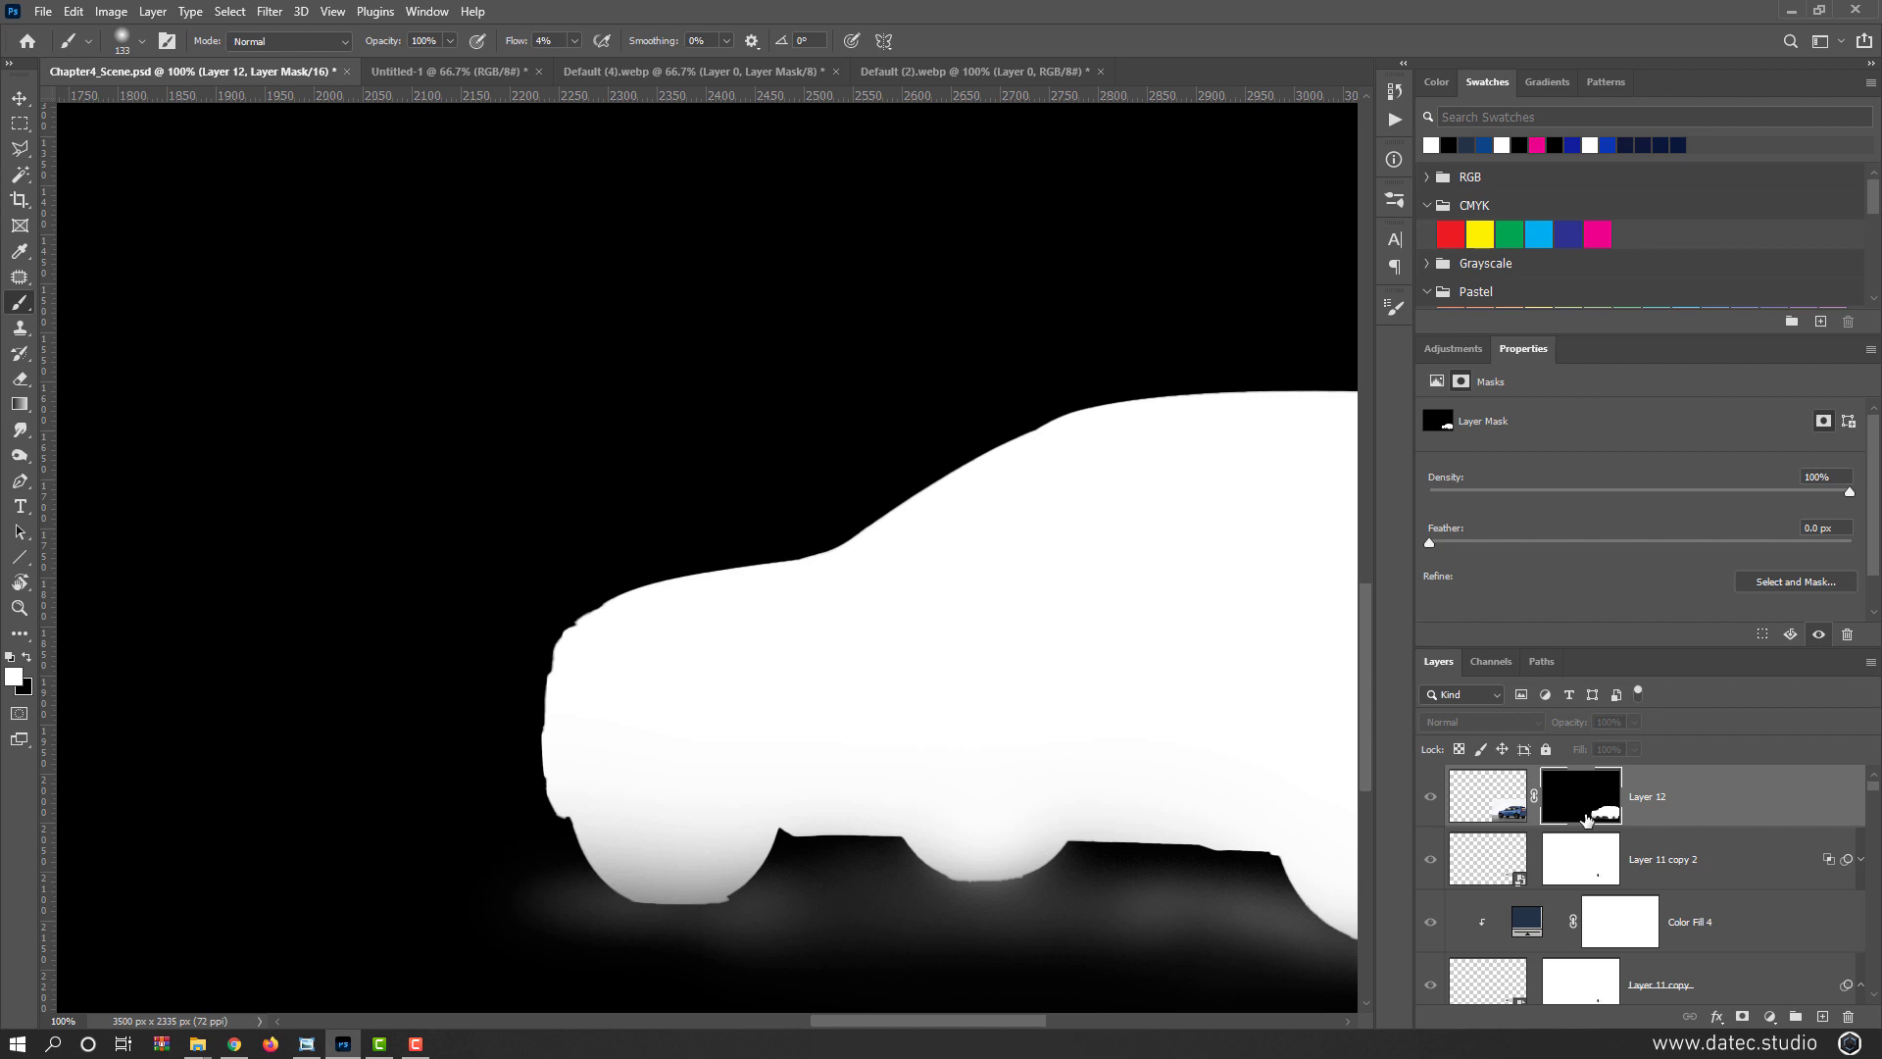
pyautogui.press('x')
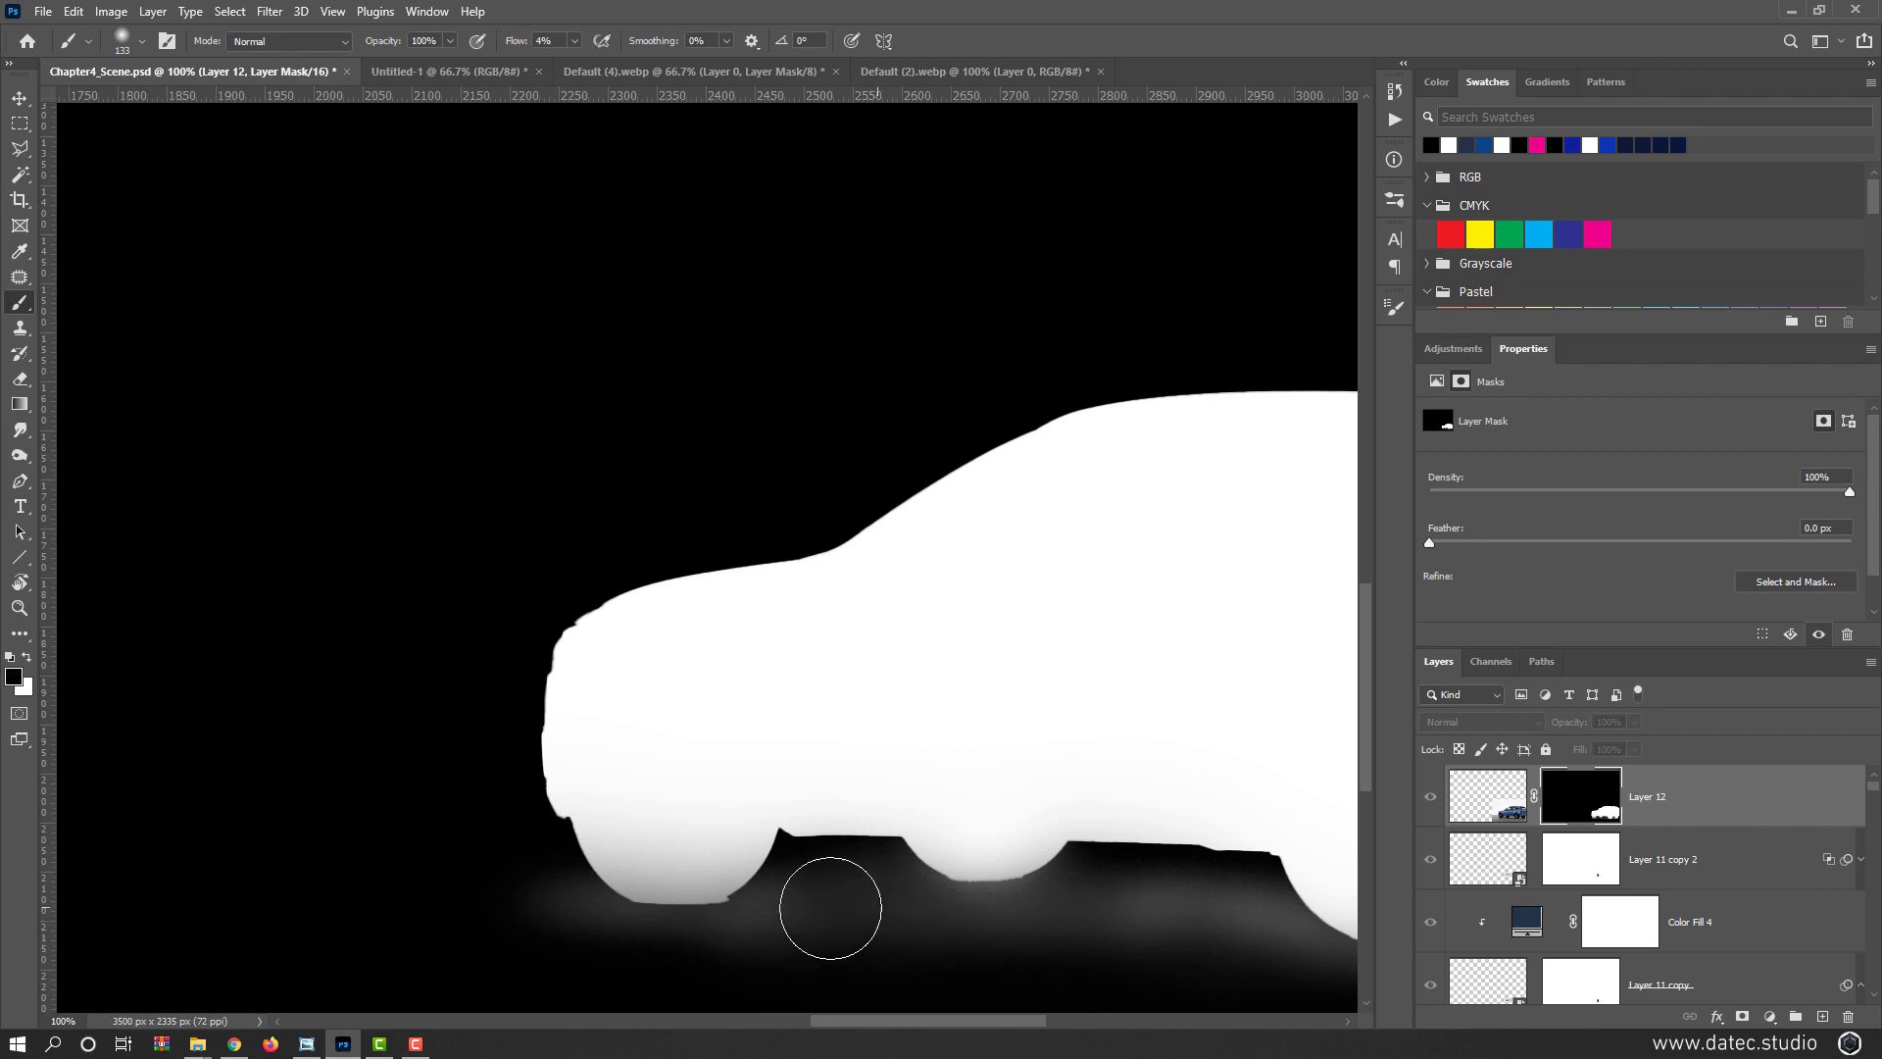
pyautogui.moveTo(515, 45); pyautogui.dragTo(519, 45)
pyautogui.moveTo(619, 929)
pyautogui.mouseDown()
pyautogui.moveTo(715, 957)
pyautogui.moveTo(796, 939)
pyautogui.mouseUp()
pyautogui.moveTo(984, 933); pyautogui.dragTo(601, 781)
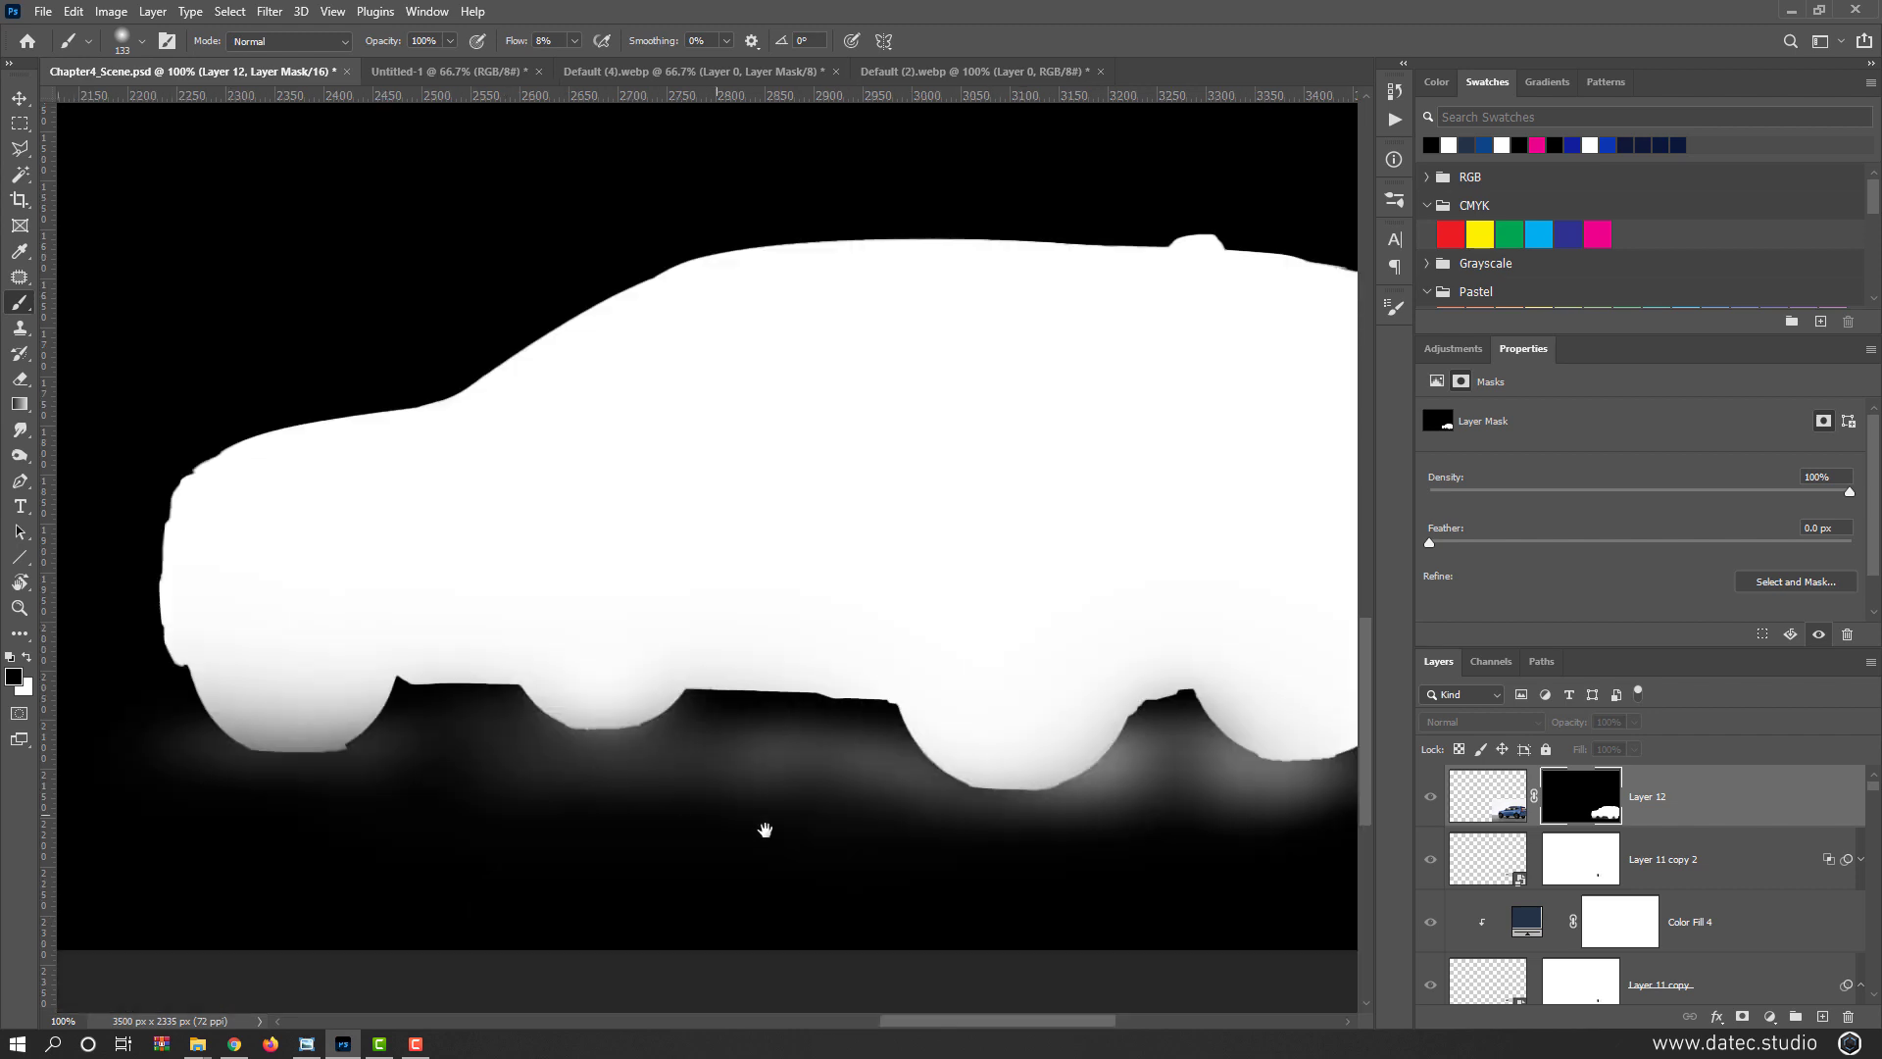
pyautogui.moveTo(840, 769); pyautogui.dragTo(731, 761)
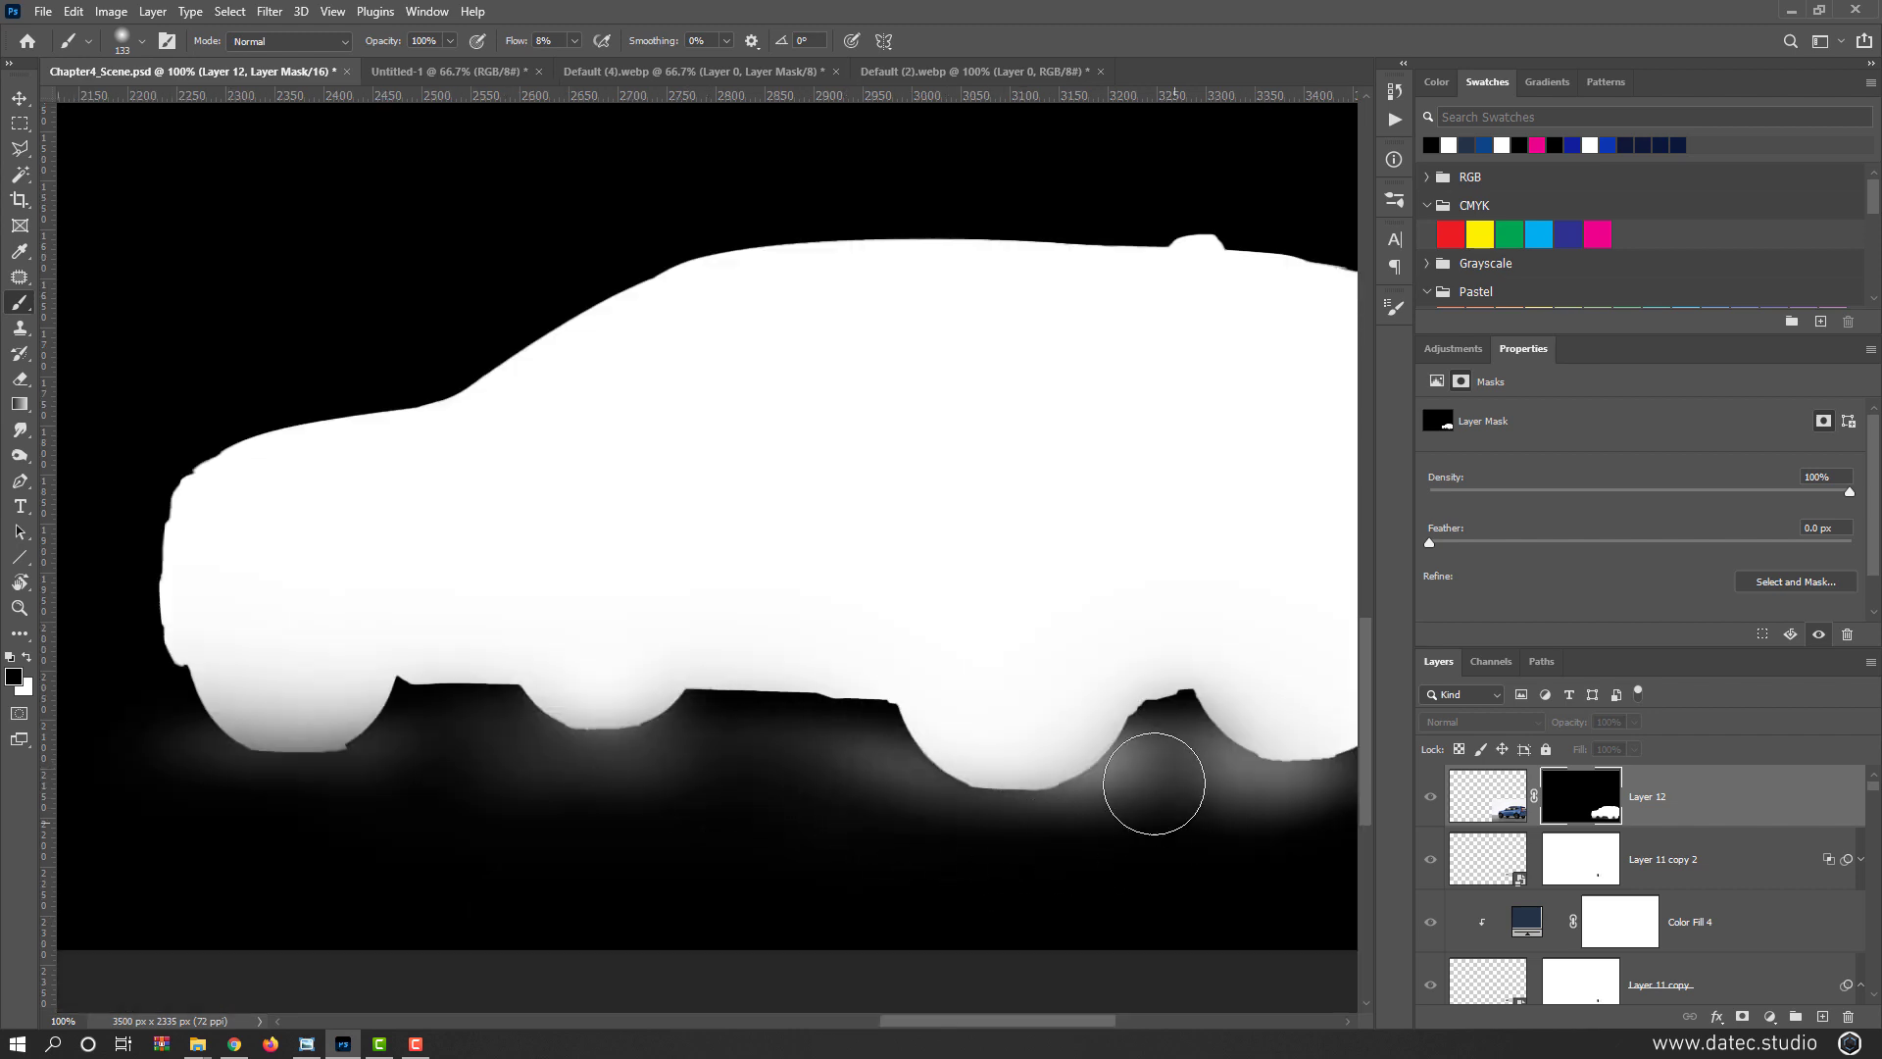
pyautogui.moveTo(1154, 783)
pyautogui.mouseDown()
pyautogui.moveTo(1134, 829)
pyautogui.moveTo(1152, 762)
pyautogui.moveTo(1314, 807)
pyautogui.moveTo(1194, 812)
pyautogui.moveTo(1309, 834)
pyautogui.moveTo(1170, 755)
pyautogui.moveTo(1344, 824)
pyautogui.moveTo(988, 859)
pyautogui.moveTo(806, 763)
pyautogui.moveTo(885, 807)
pyautogui.moveTo(844, 768)
pyautogui.moveTo(740, 753)
pyautogui.moveTo(557, 788)
pyautogui.moveTo(472, 741)
pyautogui.moveTo(644, 795)
pyautogui.moveTo(873, 760)
pyautogui.mouseUp()
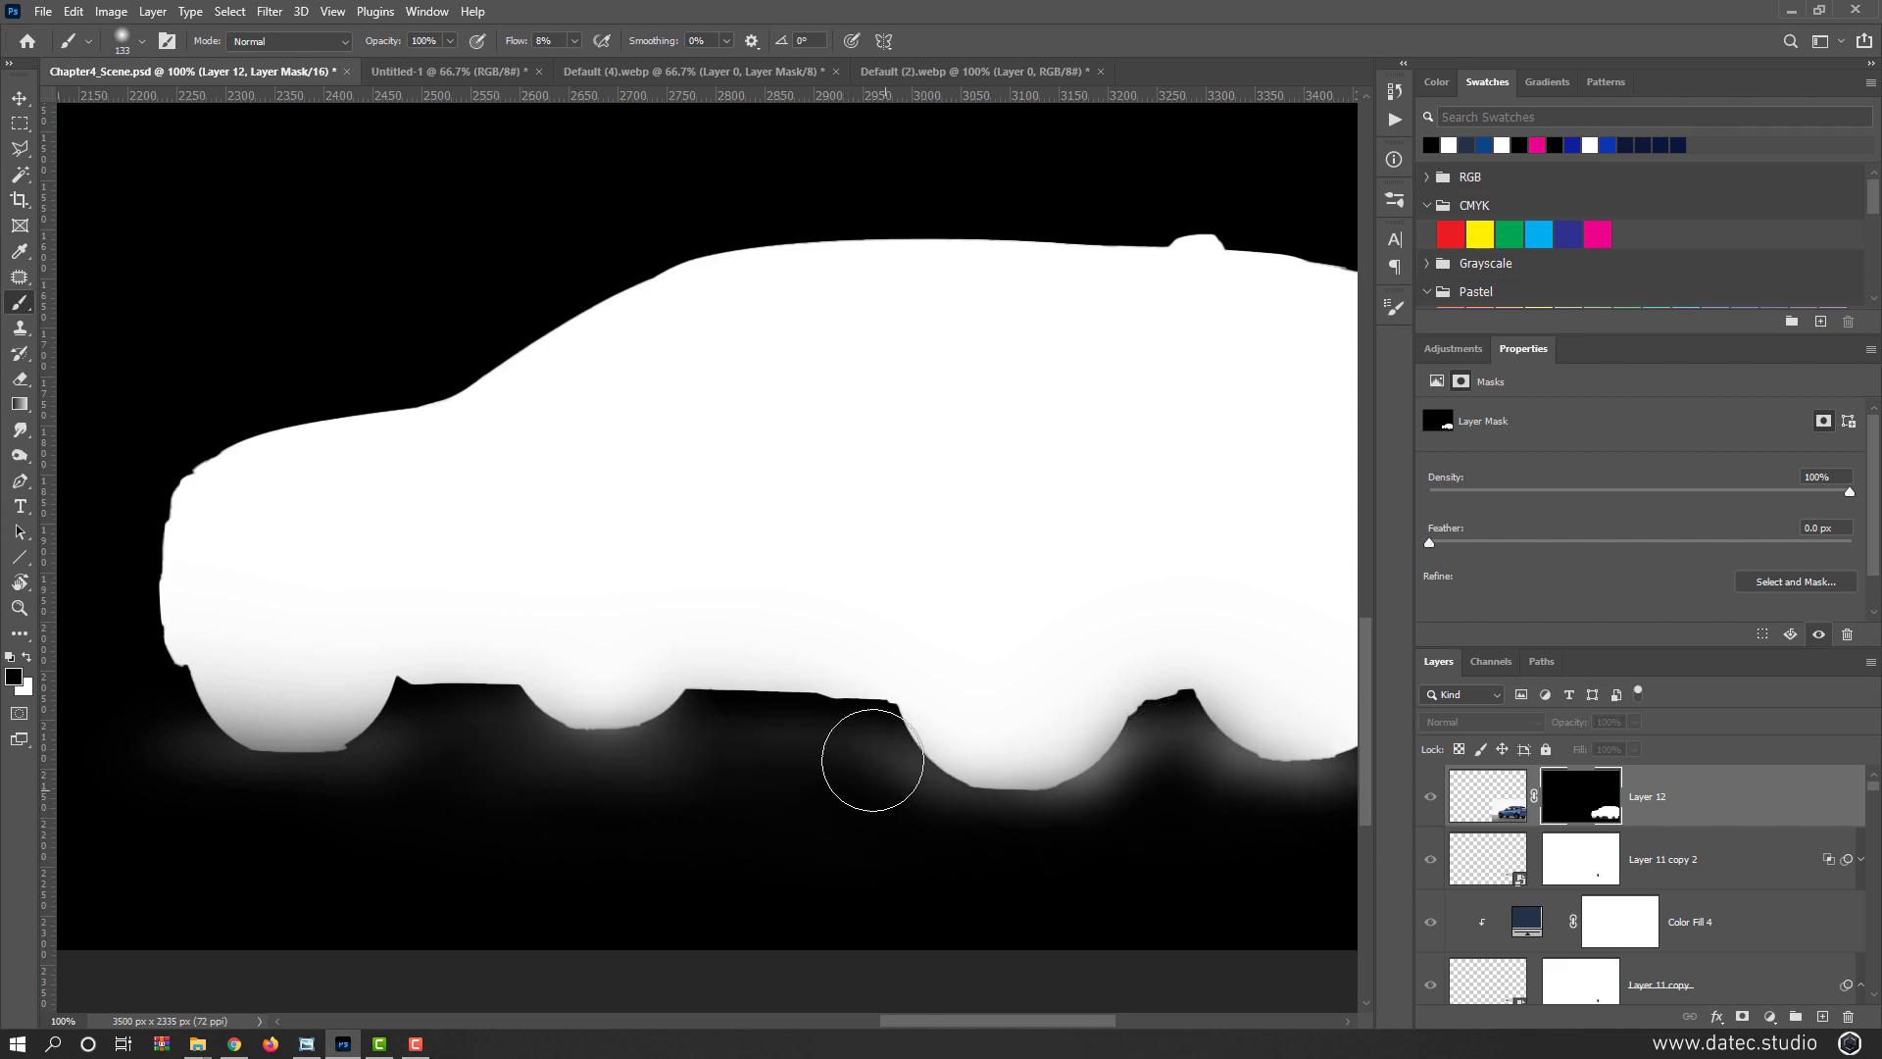
pyautogui.click(19, 102)
pyautogui.keyDown('alt'); pyautogui.click(1573, 810); pyautogui.keyUp('alt')
pyautogui.scroll(-1, 1066, 726)
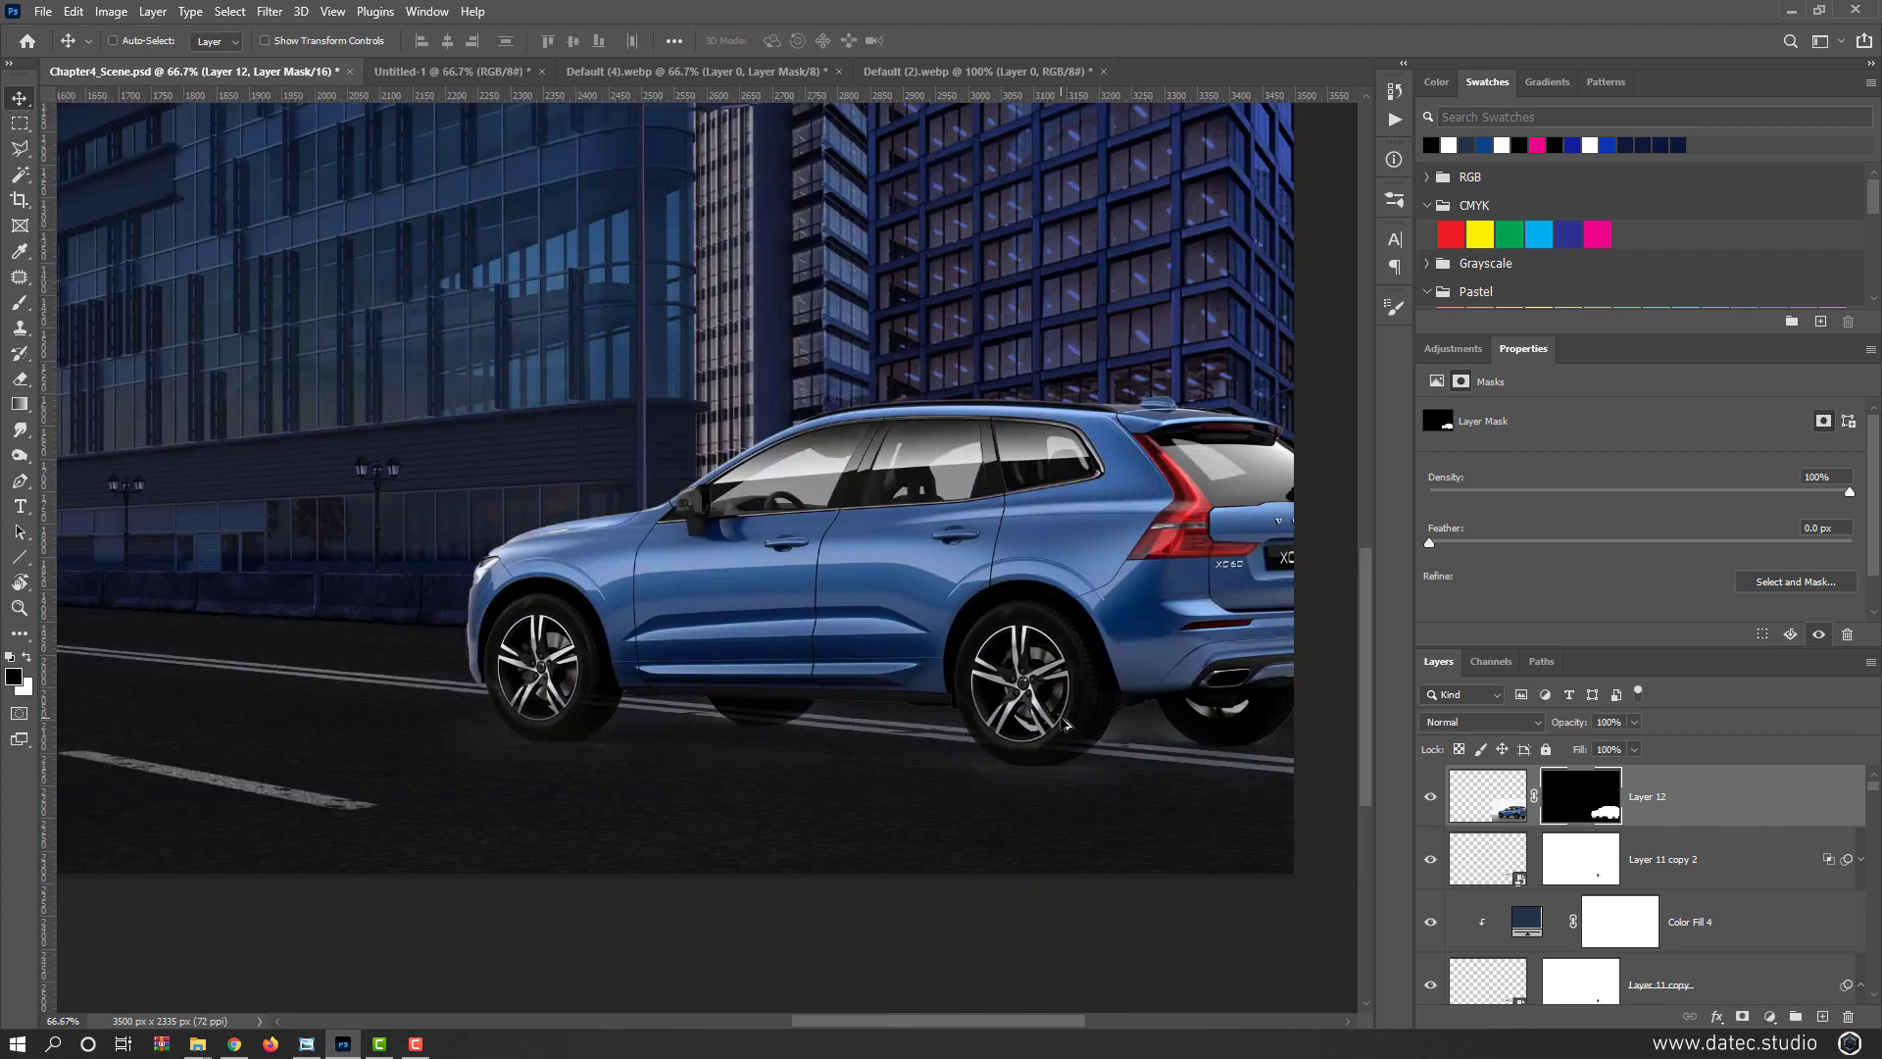
pyautogui.scroll(1, 1065, 723)
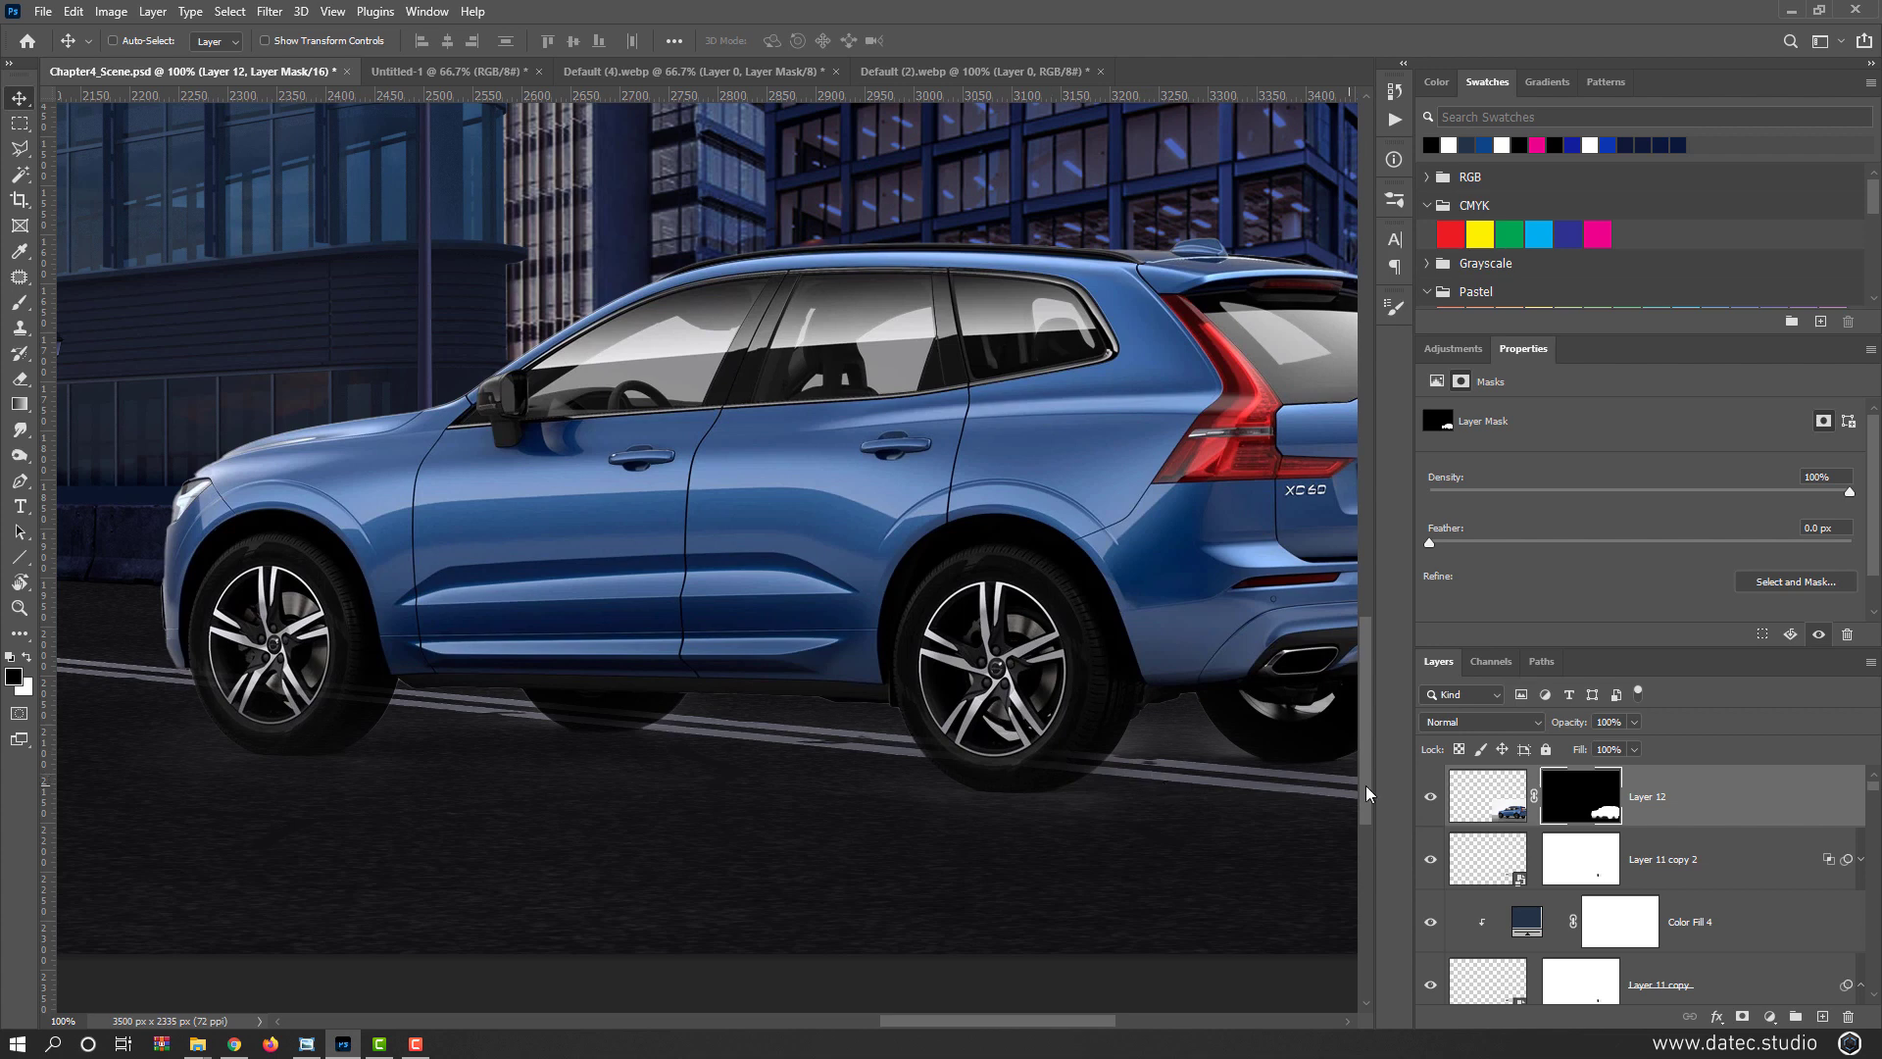
pyautogui.click(1479, 810)
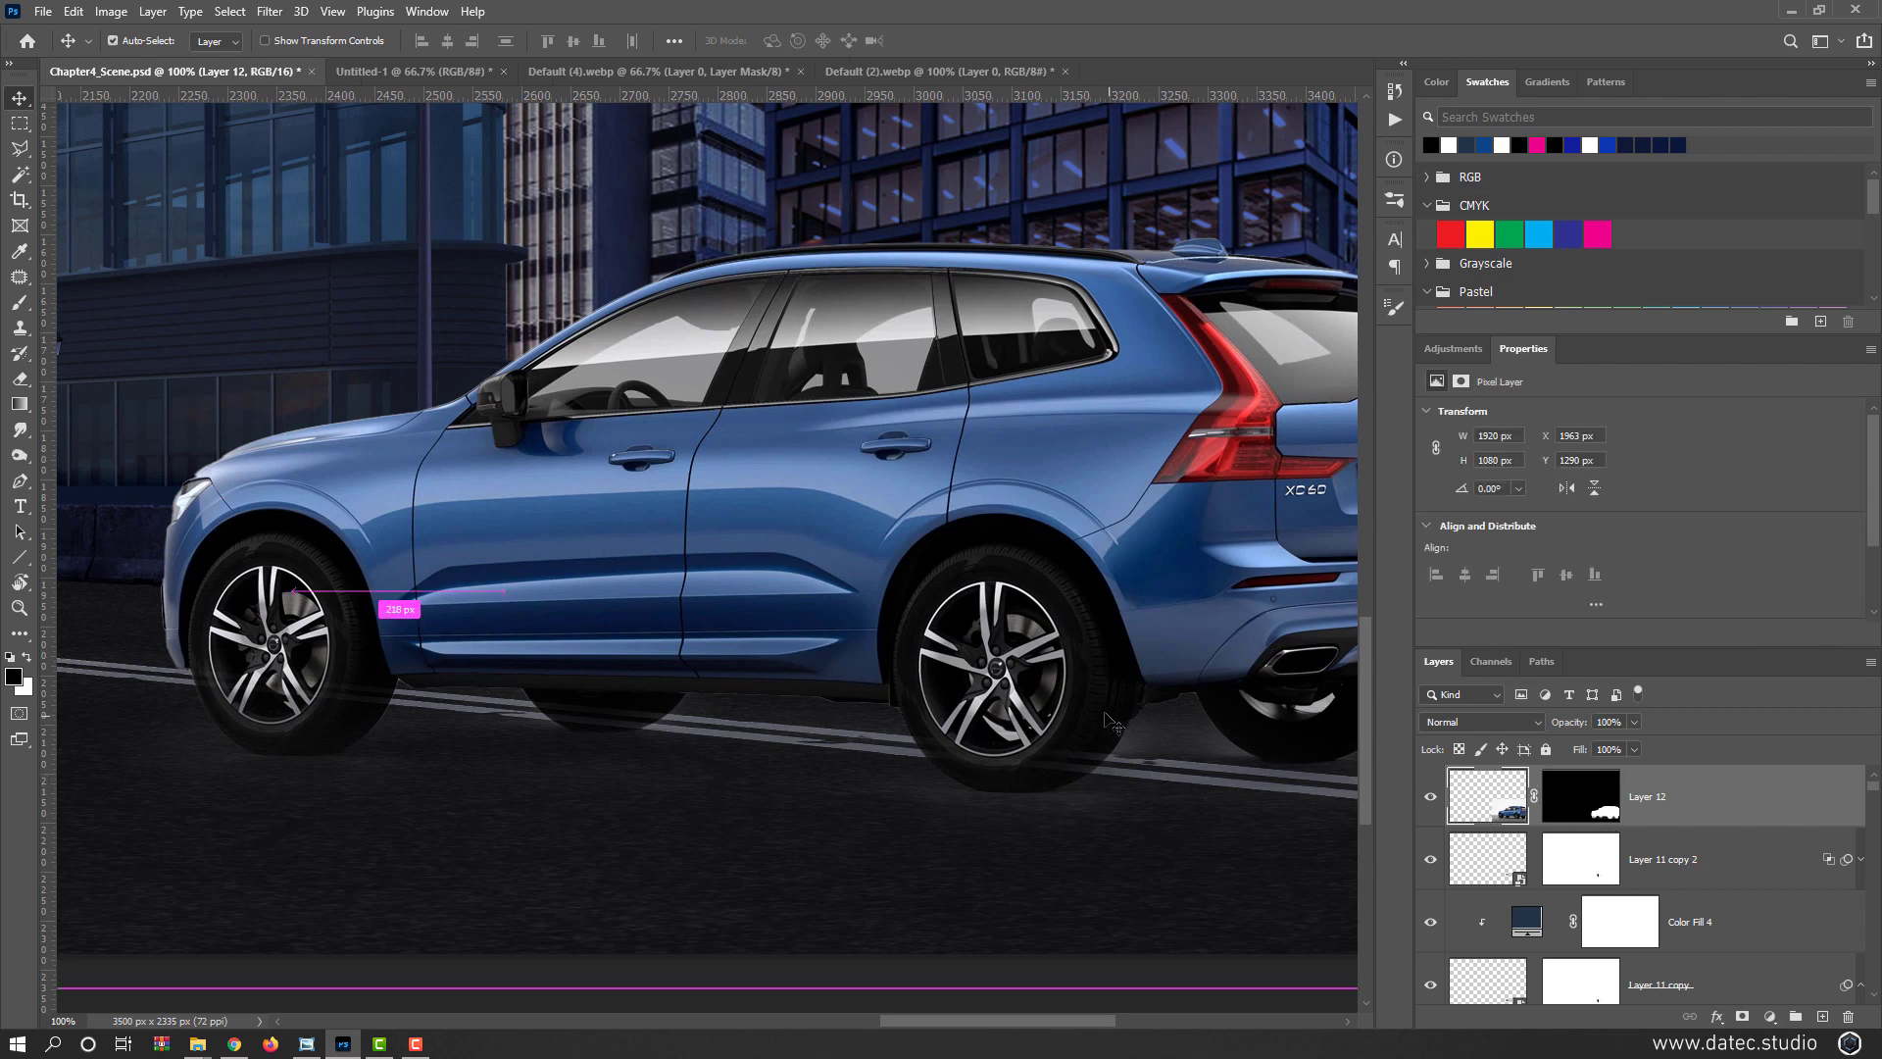
pyautogui.hotkey('ctrl', 'j')
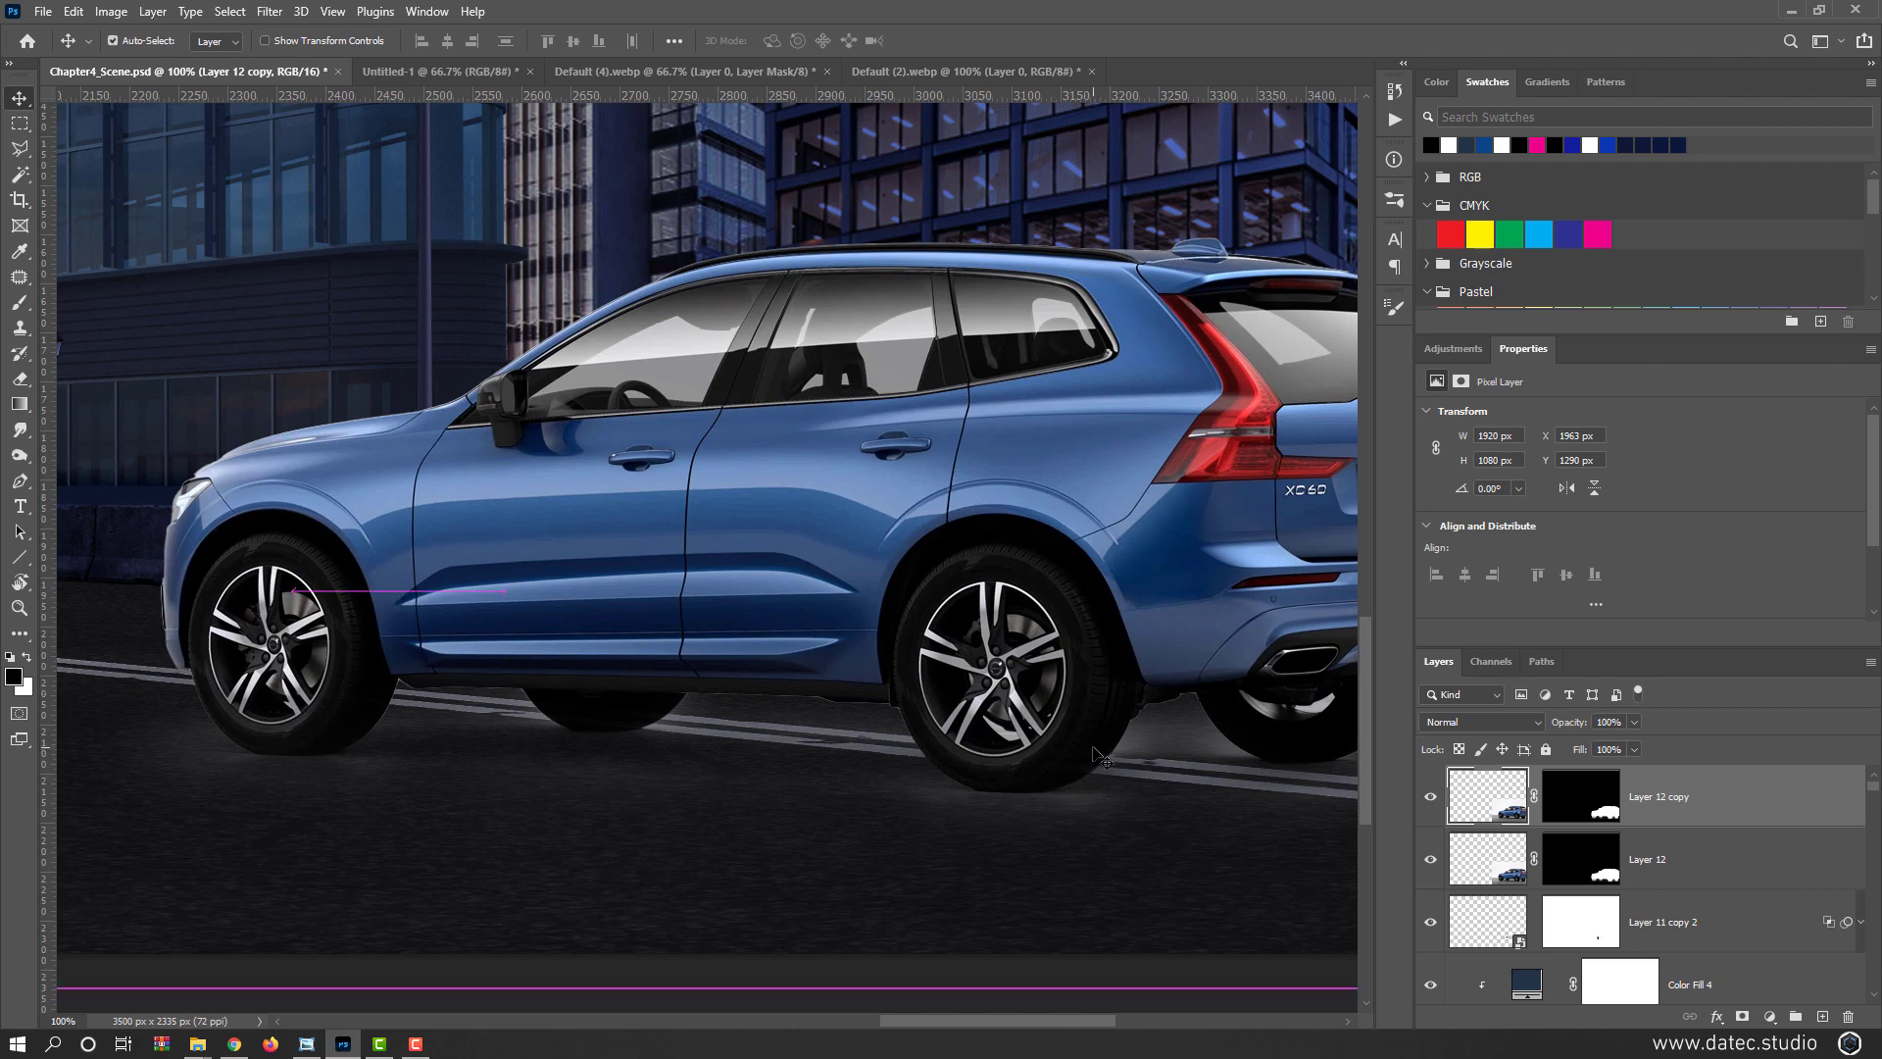
pyautogui.press('Delete')
# Move the blue car to the far lane beside the concrete barrier, below the orange-lit building edge, and scale it down to about 23%
pyautogui.scroll(-2, 975, 735)
pyautogui.scroll(-1, 976, 735)
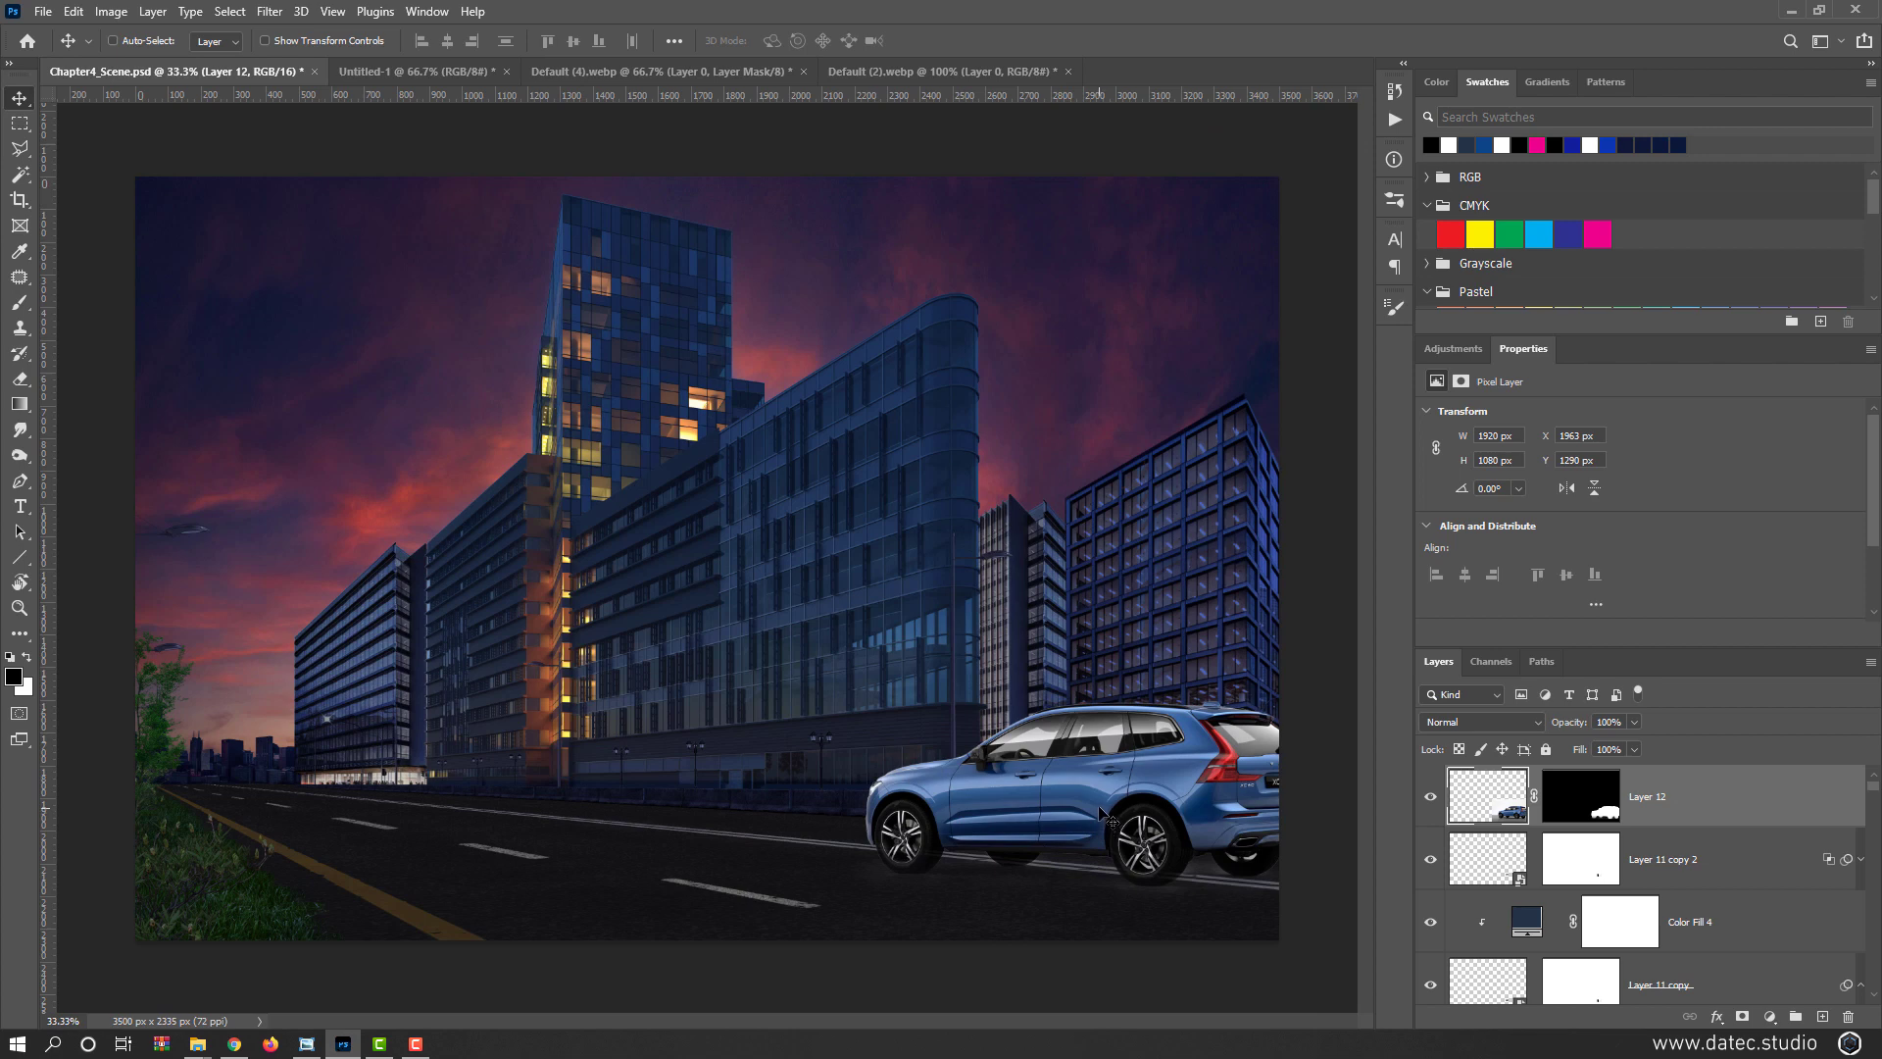
pyautogui.moveTo(1102, 812); pyautogui.dragTo(615, 777)
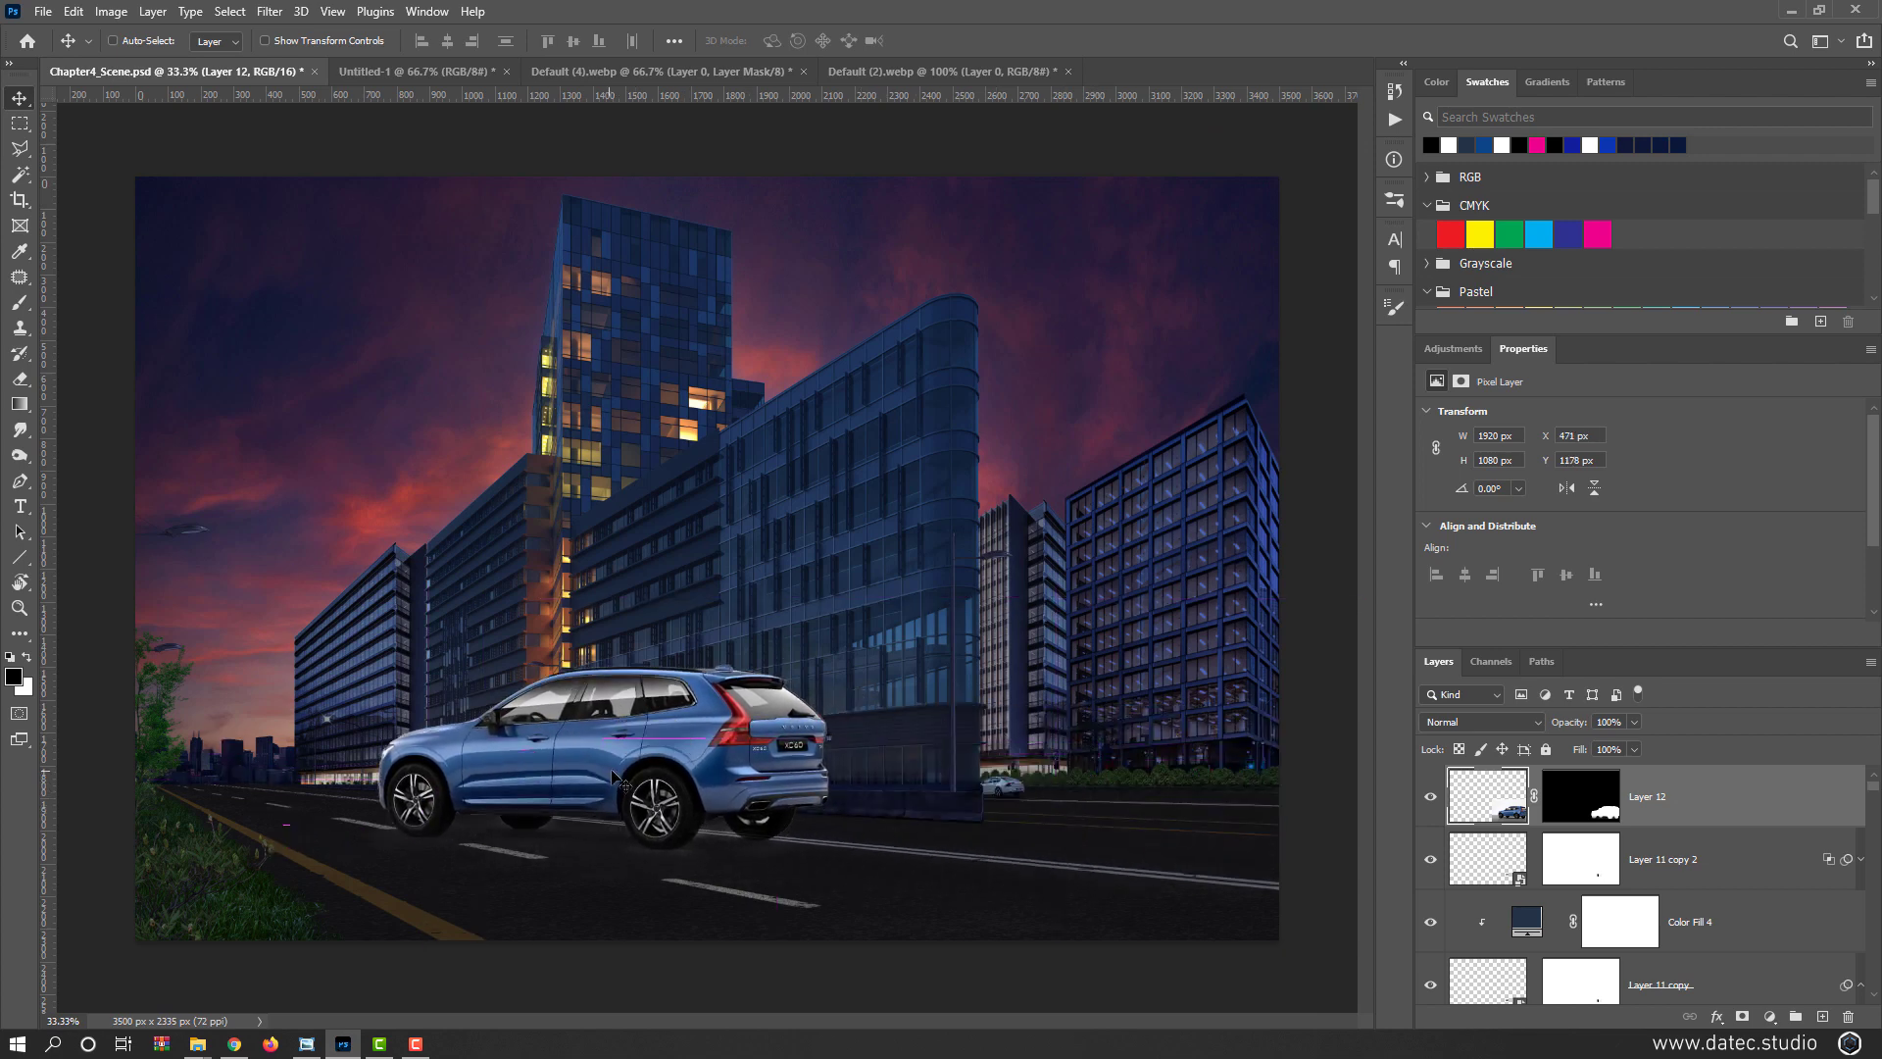
pyautogui.hotkey('ctrl', 't')
pyautogui.moveTo(916, 563); pyautogui.dragTo(530, 778)
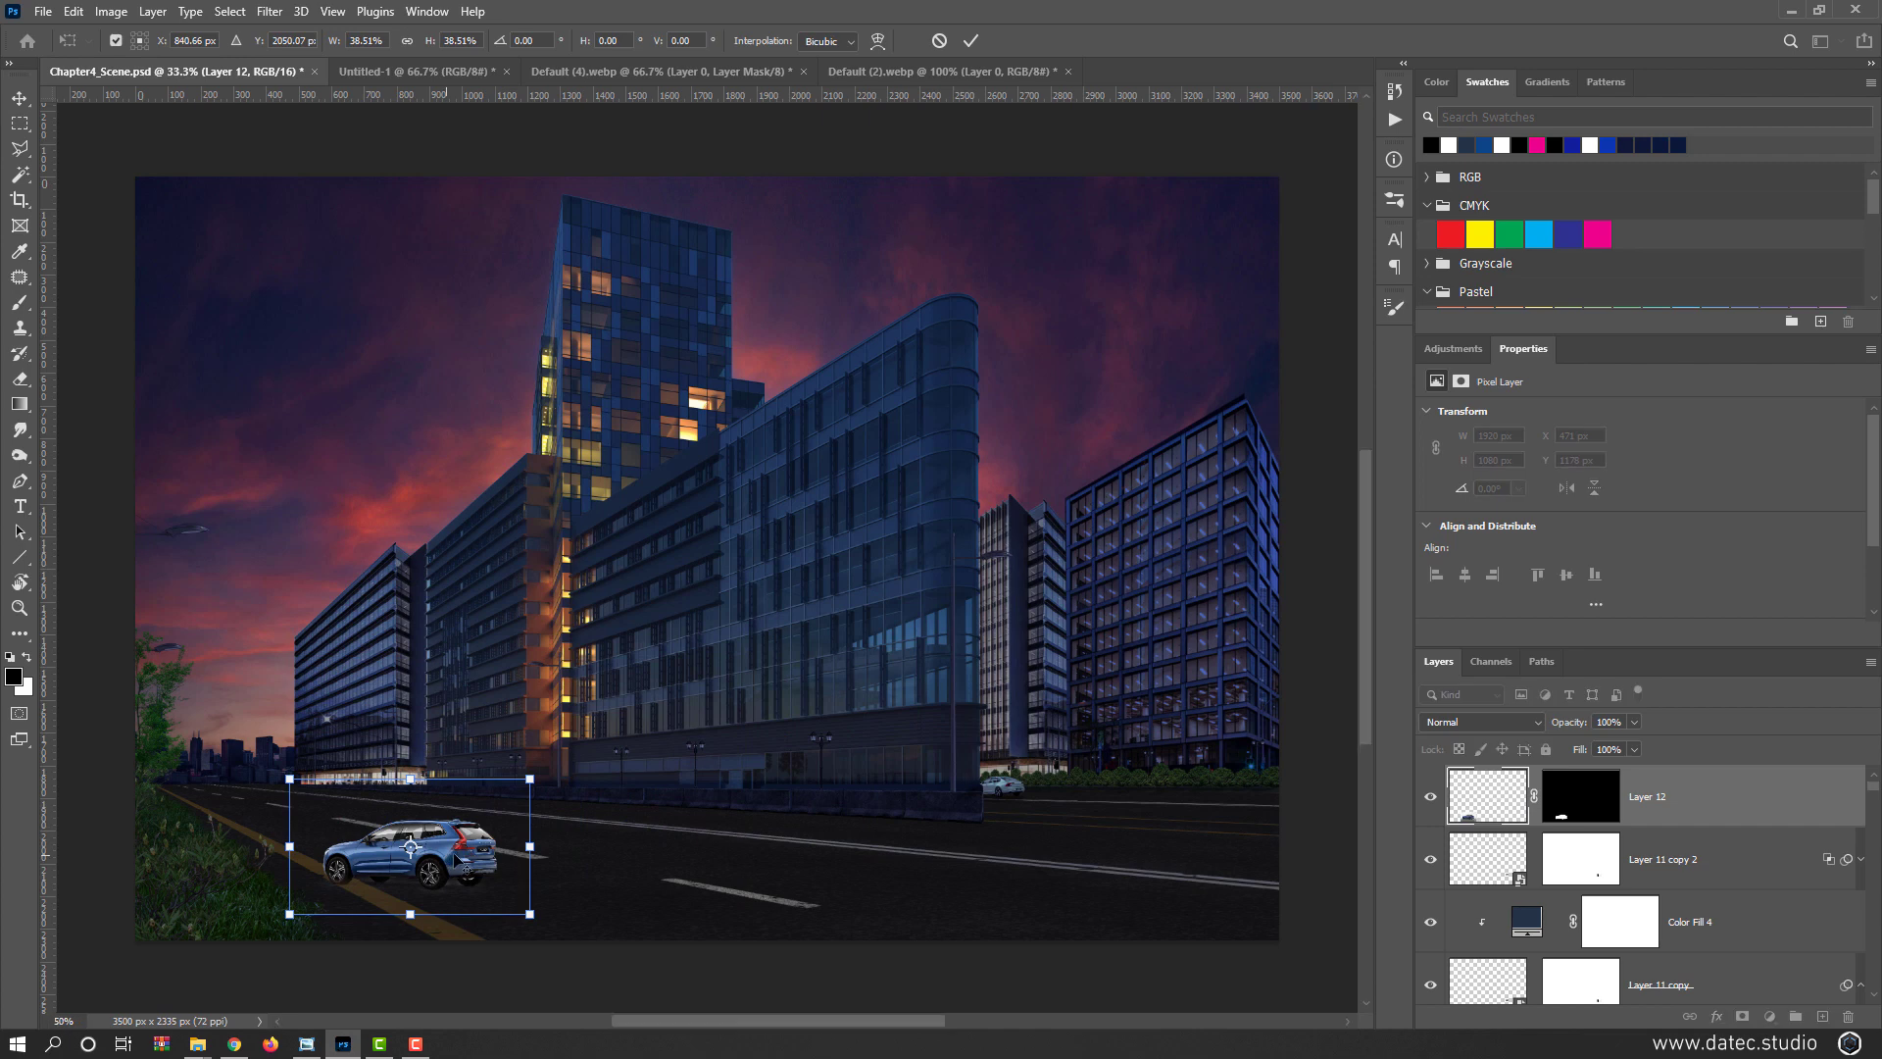
pyautogui.scroll(1, 454, 859)
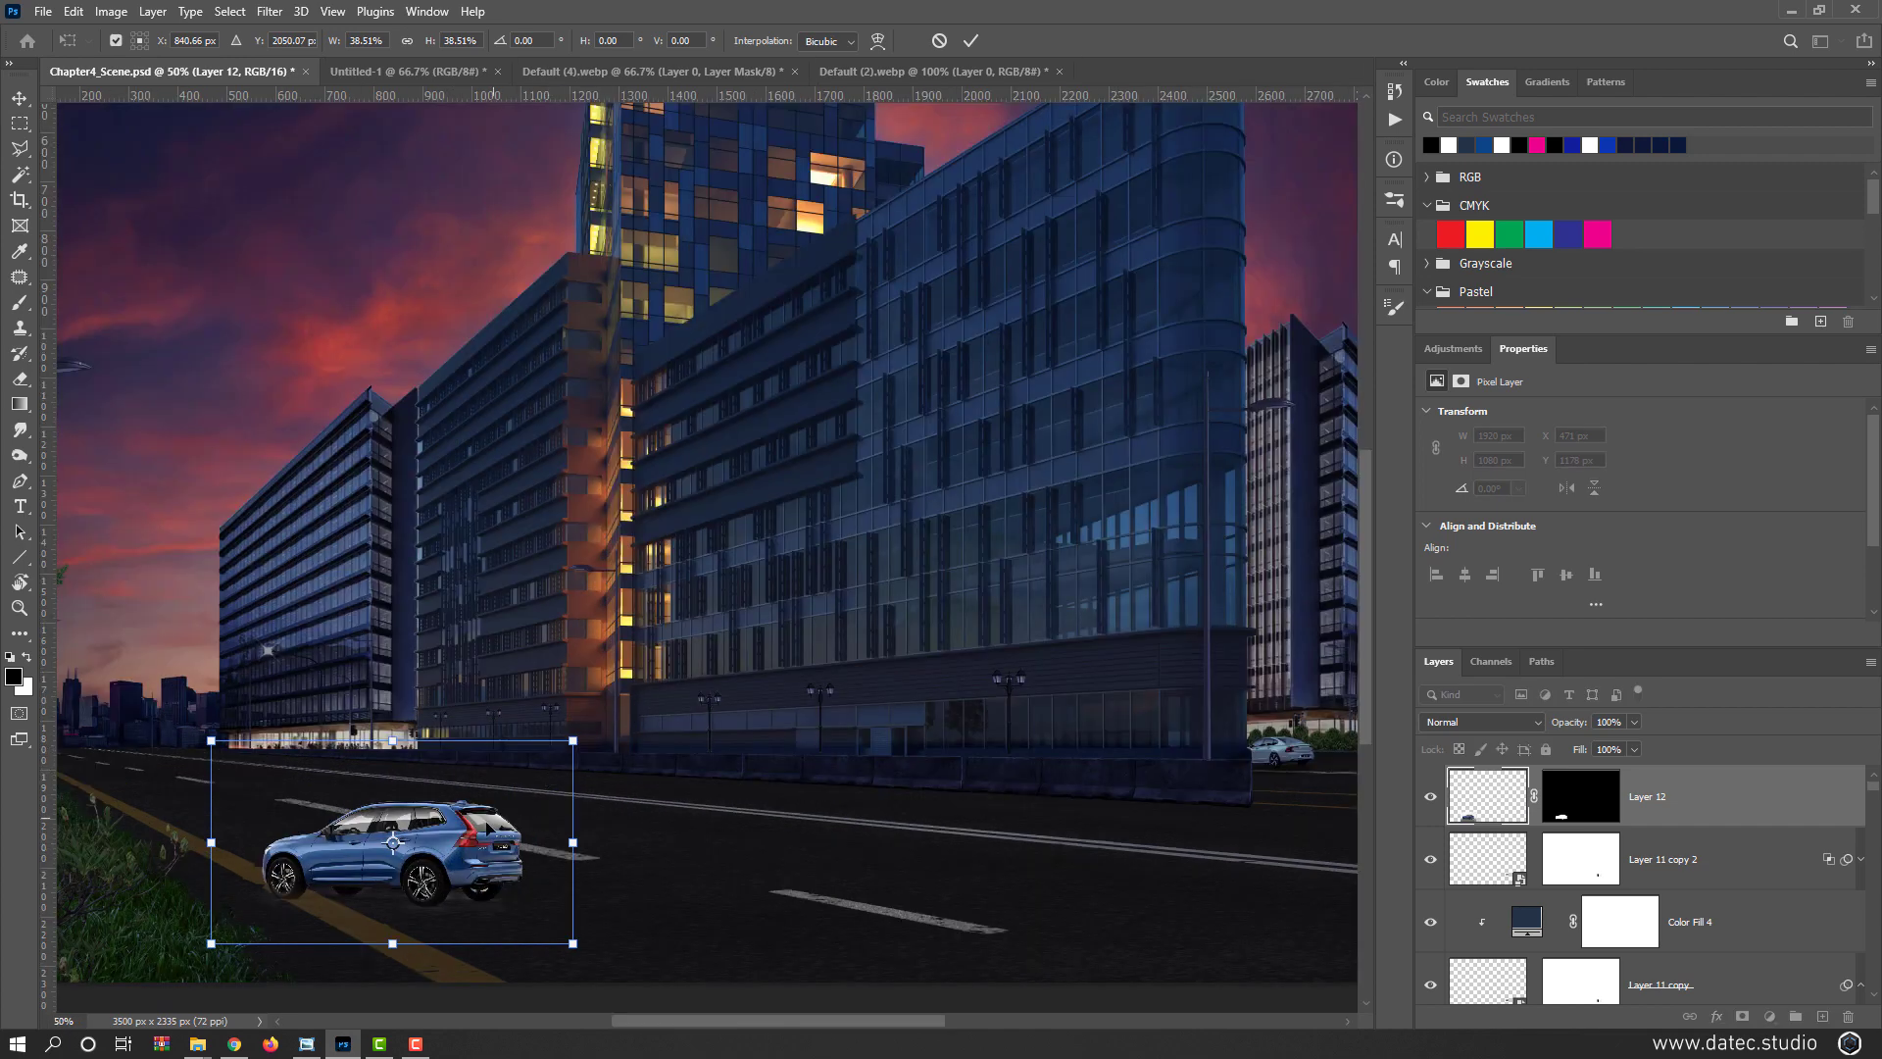
pyautogui.moveTo(456, 865); pyautogui.dragTo(528, 773)
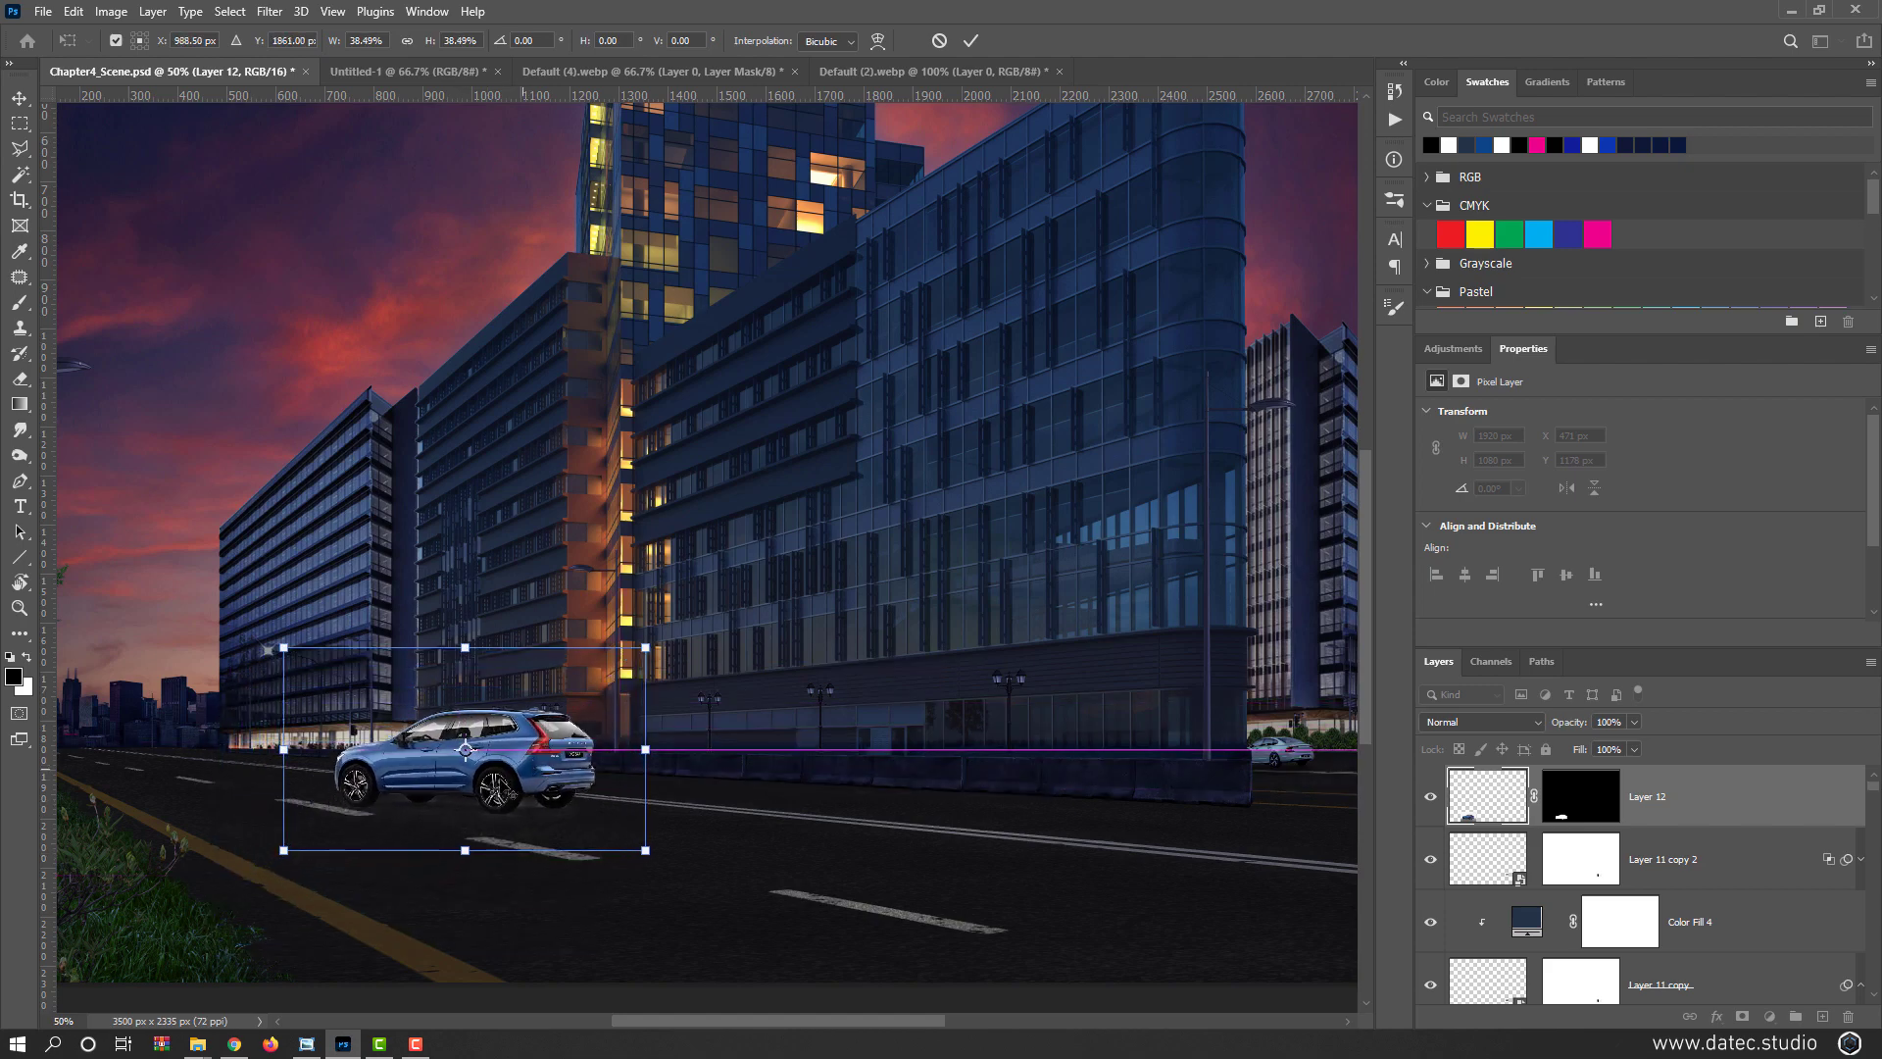
pyautogui.scroll(1, 494, 782)
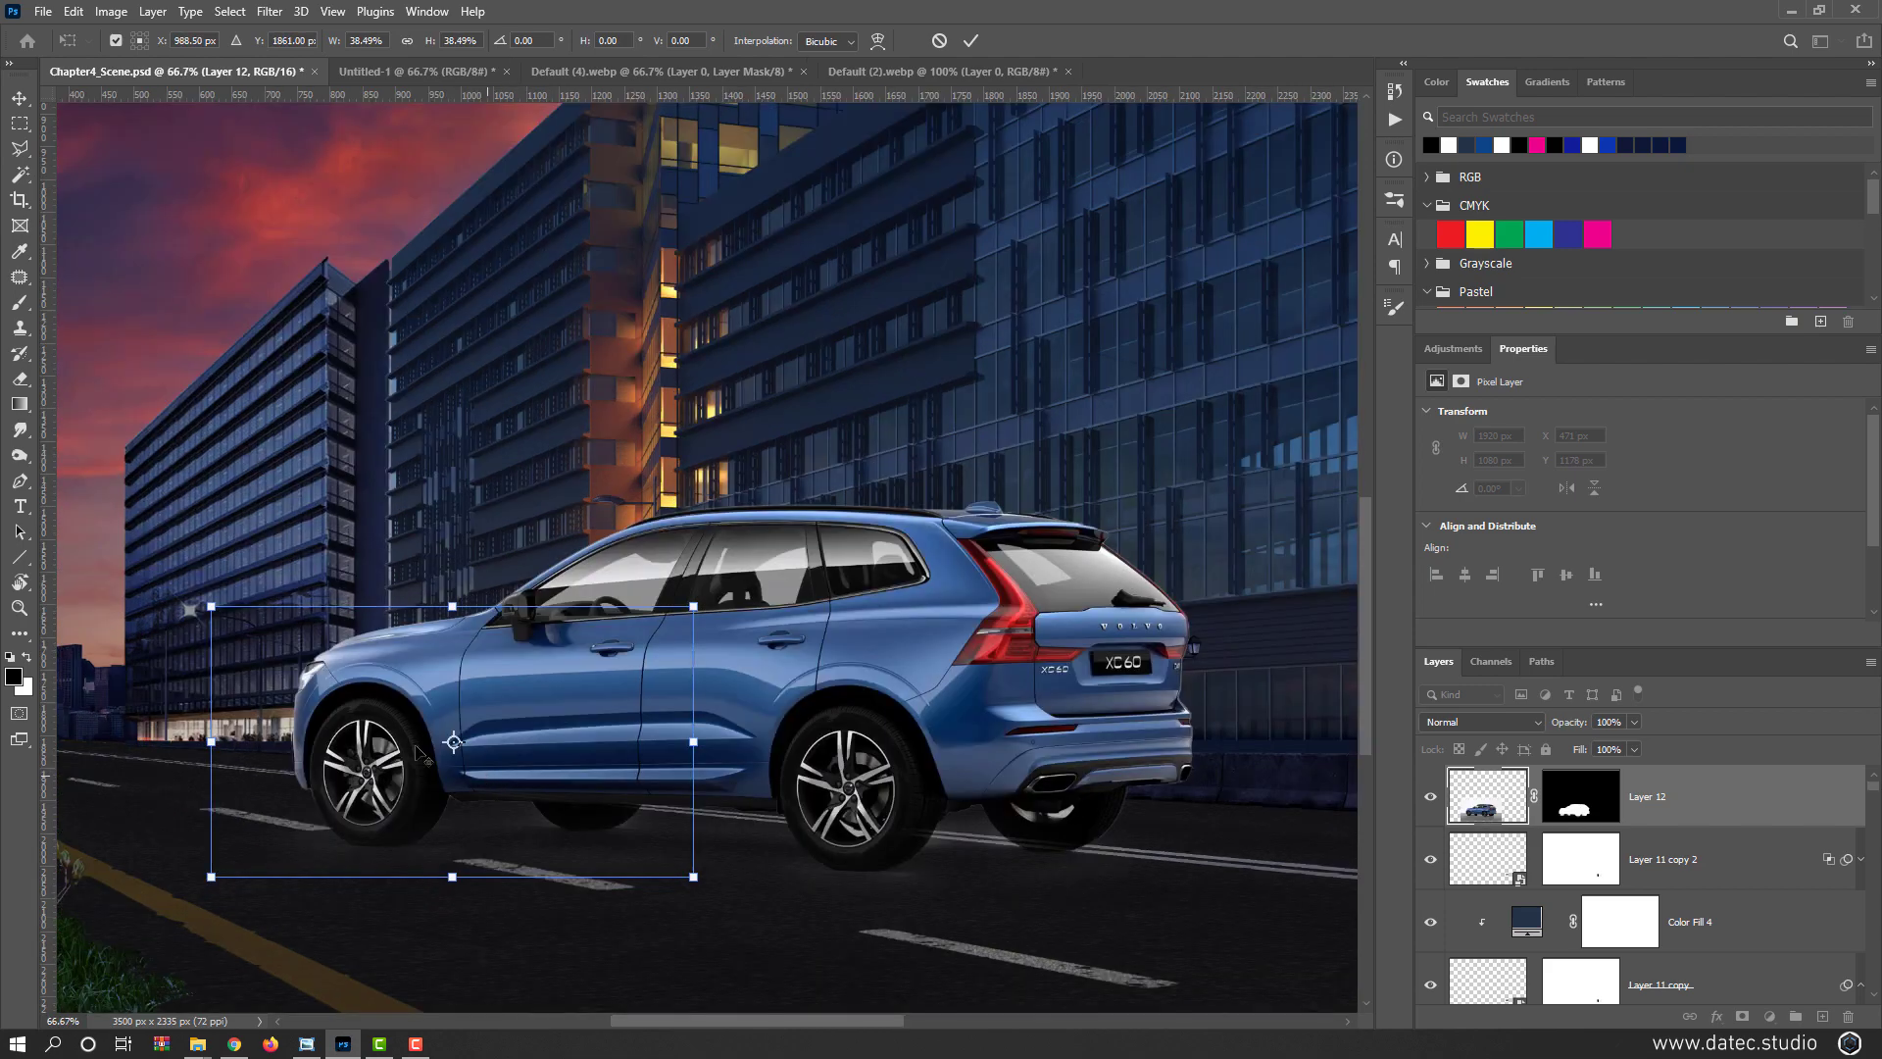
pyautogui.moveTo(201, 610); pyautogui.dragTo(345, 685)
pyautogui.moveTo(355, 692); pyautogui.dragTo(399, 714)
pyautogui.moveTo(641, 780)
pyautogui.mouseDown()
pyautogui.moveTo(704, 784)
pyautogui.moveTo(664, 787)
pyautogui.mouseUp()
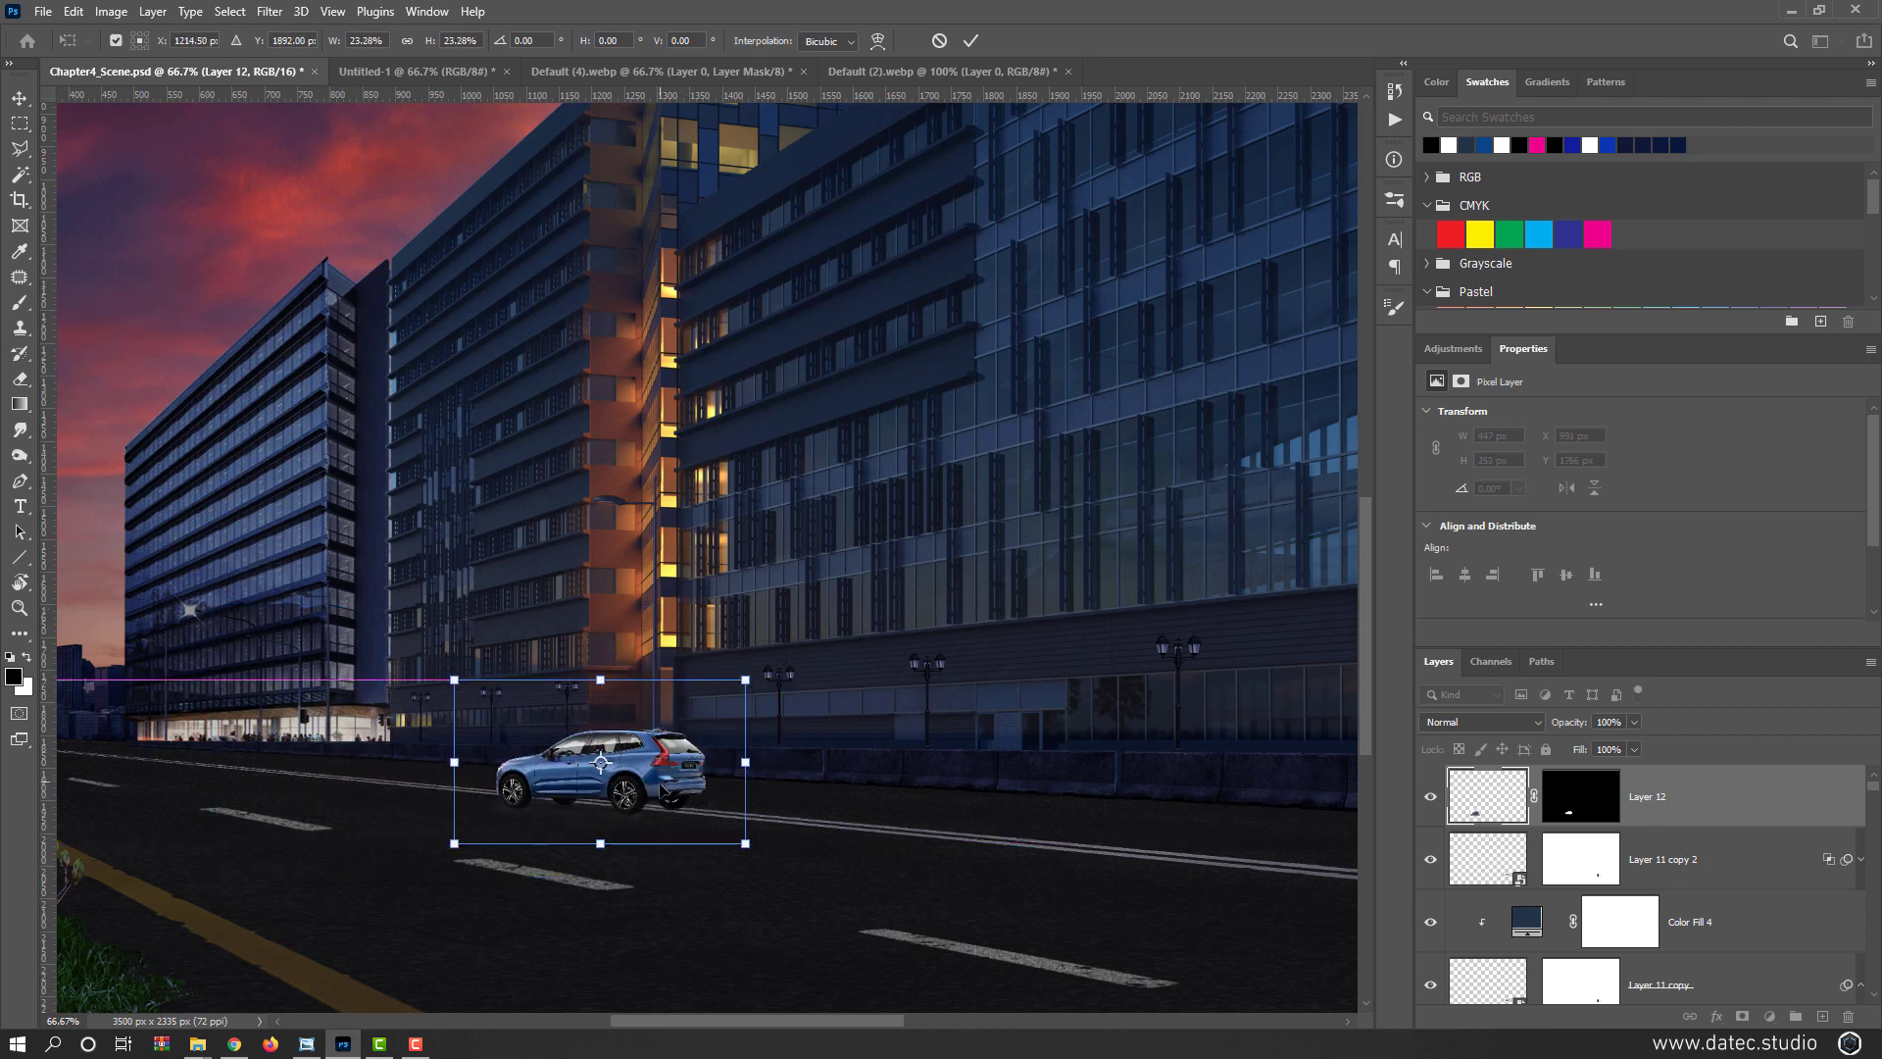
pyautogui.press('Return')
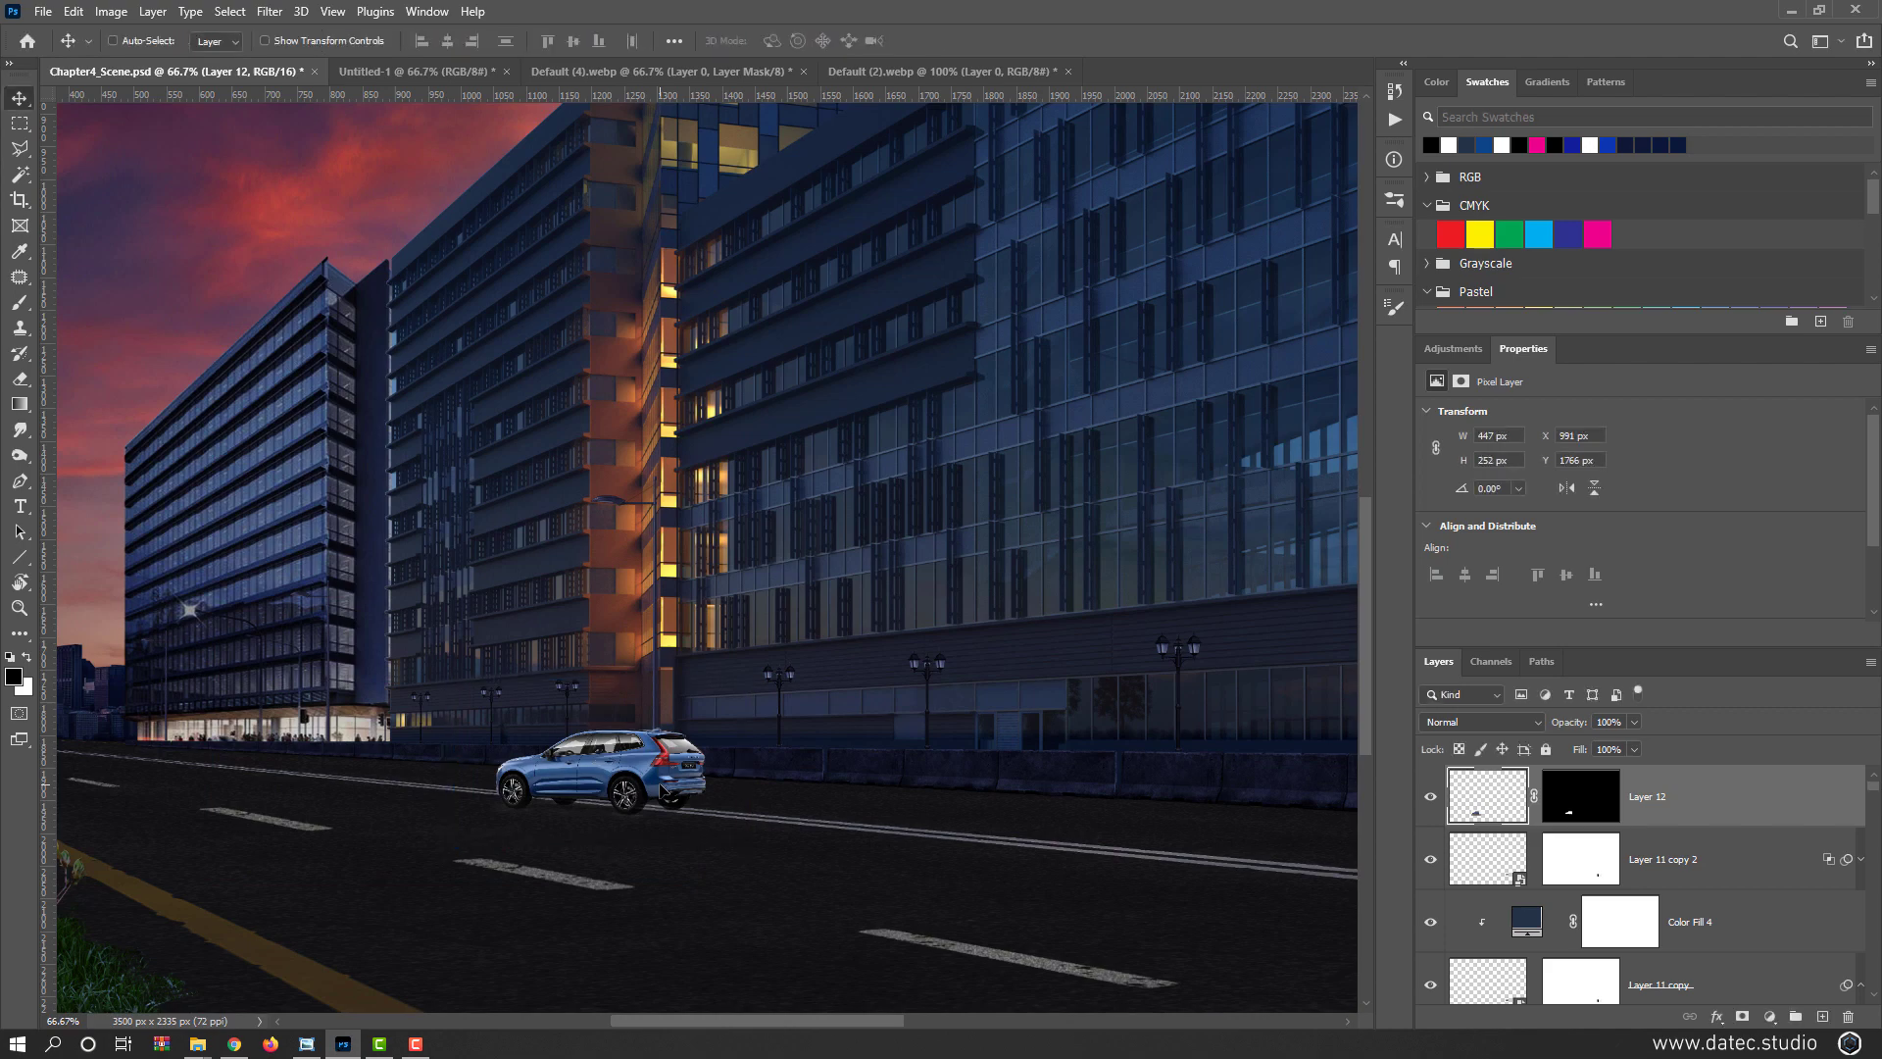
# Fill the near rear wheel solid white on Layer 12's mask with a hard 57 px brush at 100% flow
pyautogui.hotkey('ctrl', '-')
pyautogui.hotkey('ctrl', '-')
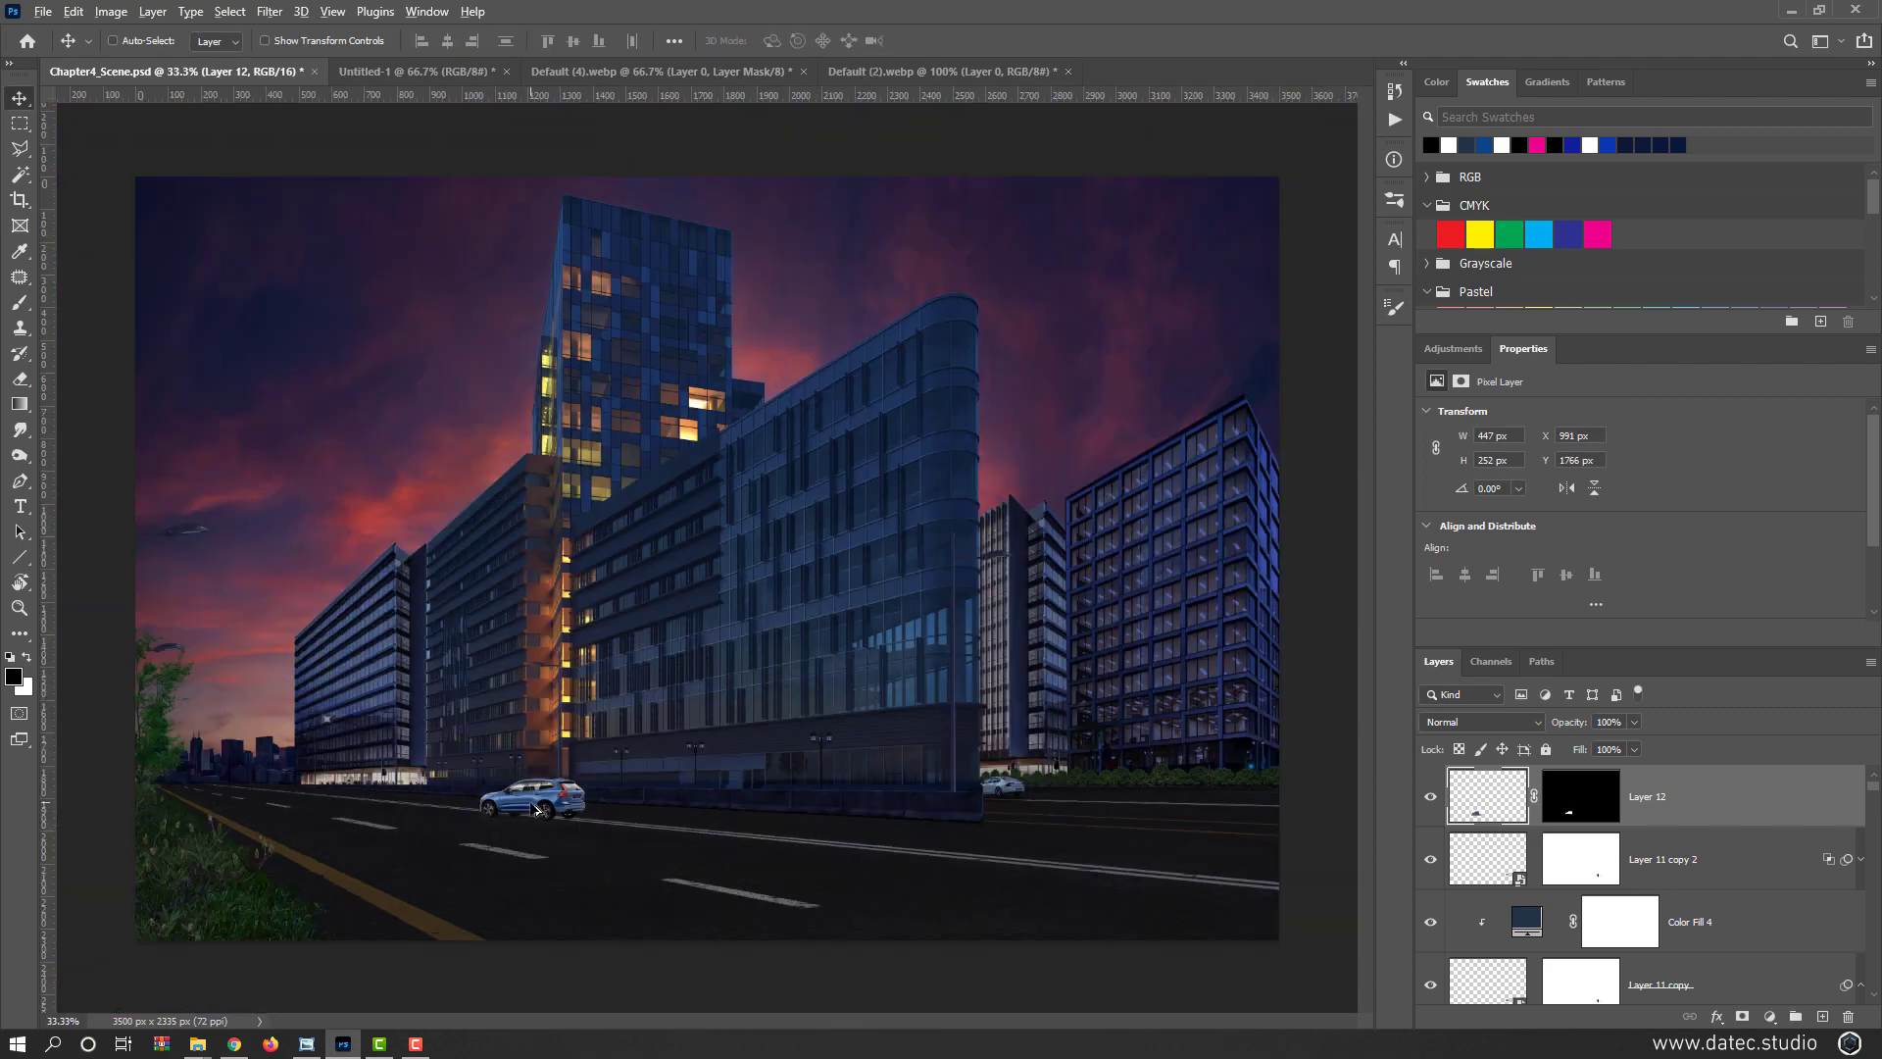
pyautogui.scroll(3, 537, 812)
pyautogui.scroll(2, 537, 813)
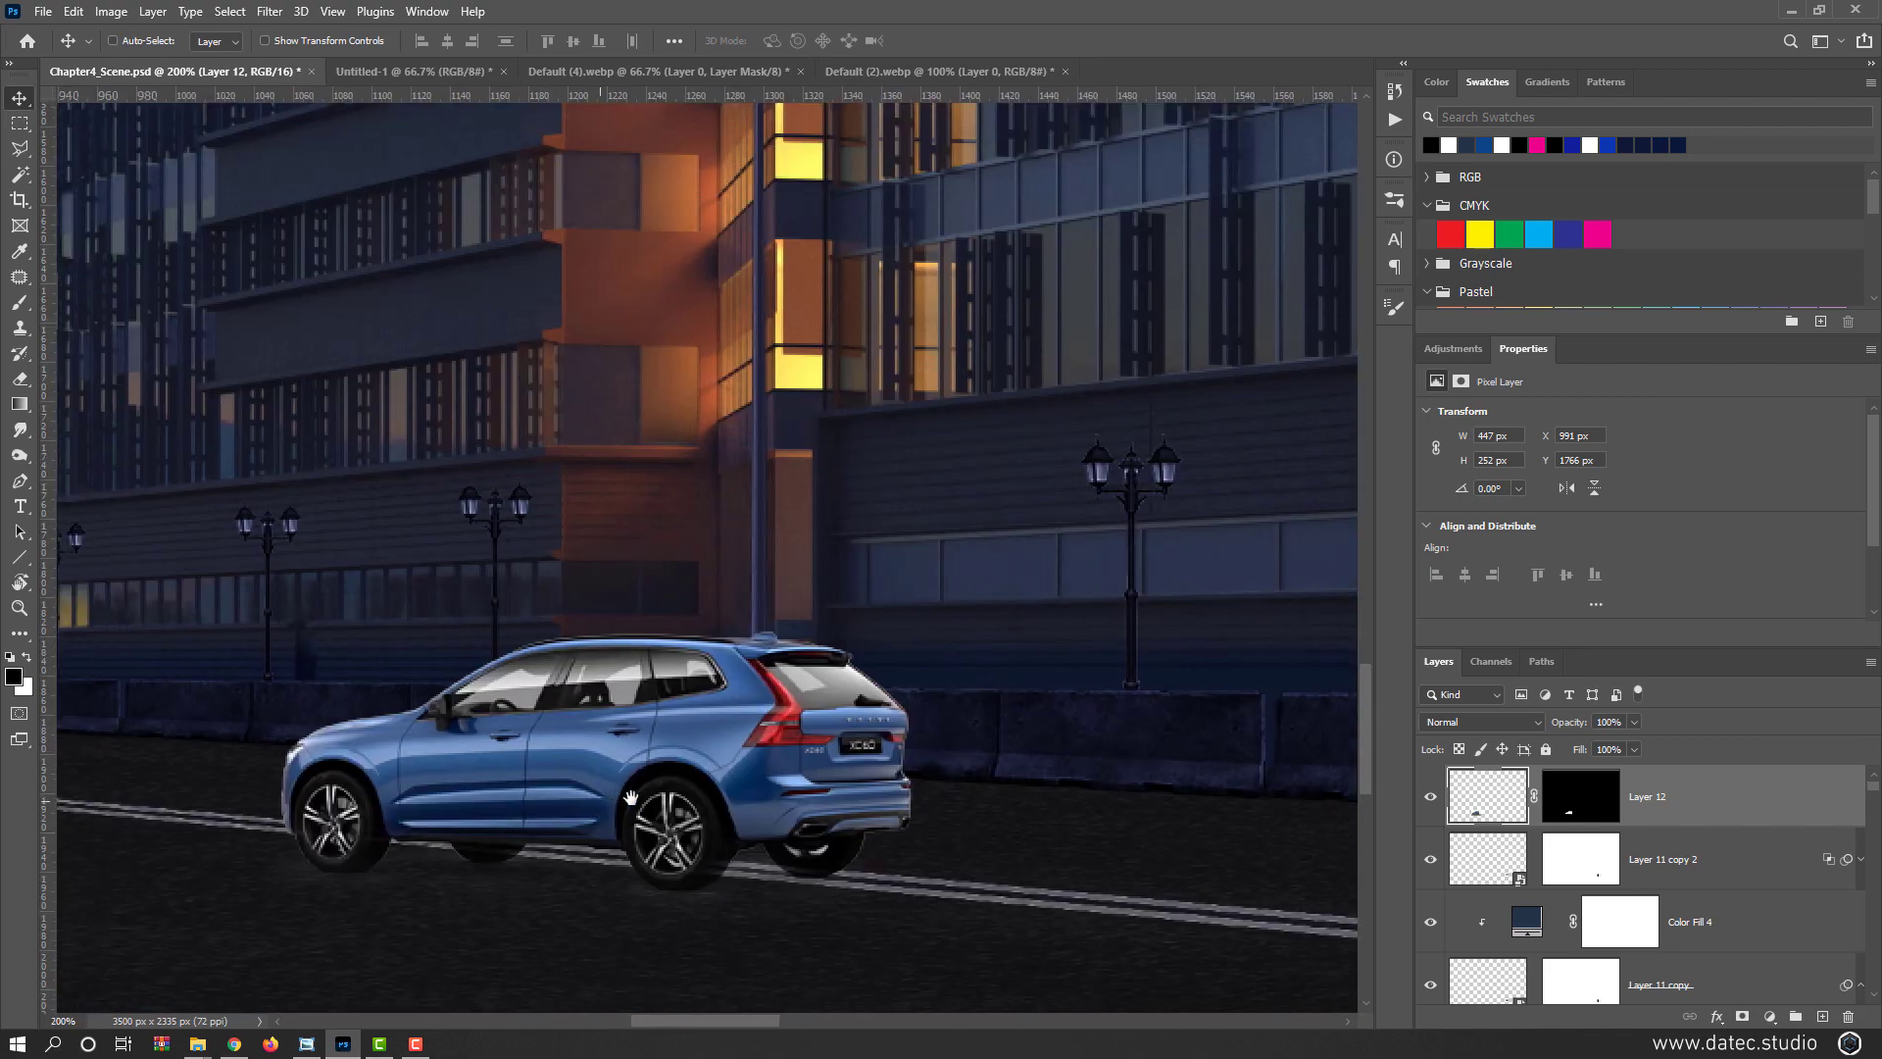
pyautogui.scroll(2, 875, 849)
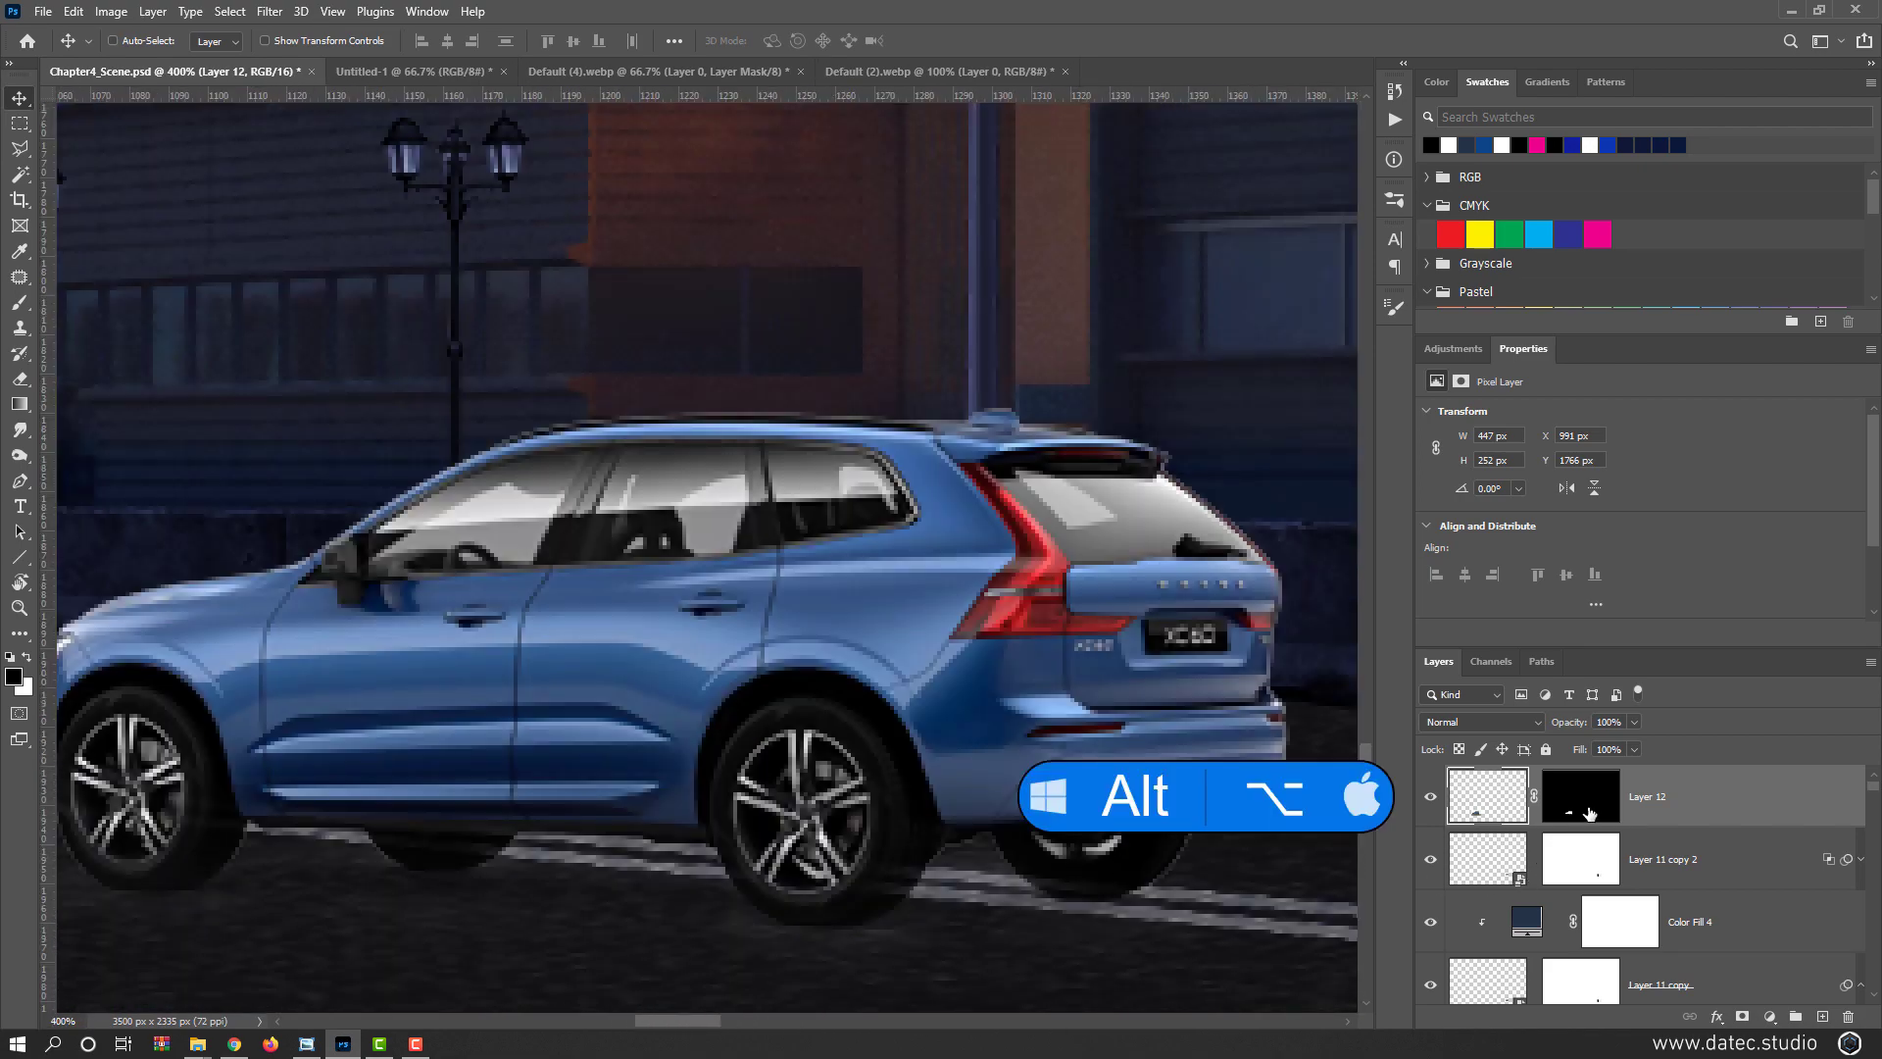
pyautogui.keyDown('alt'); pyautogui.click(1589, 814); pyautogui.keyUp('alt')
pyautogui.hscroll(-1, 897, 876)
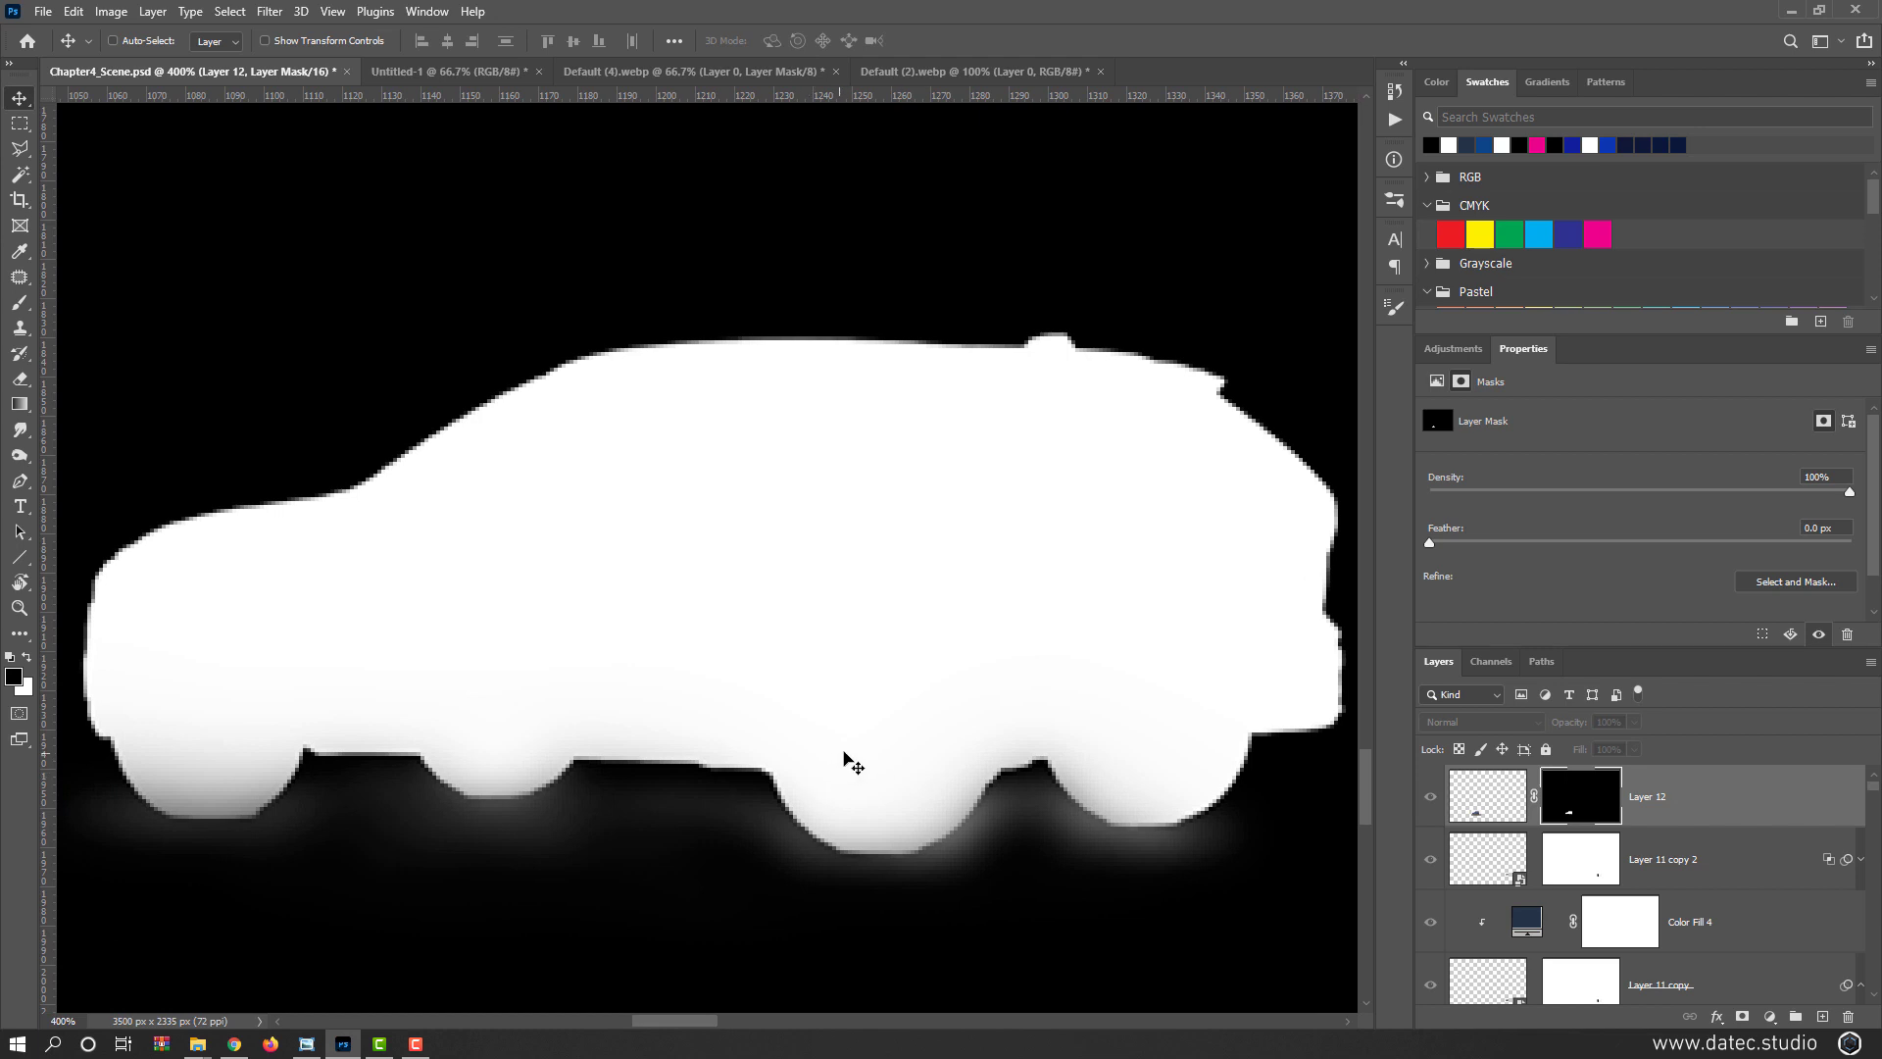
pyautogui.press('b')
pyautogui.press('x')
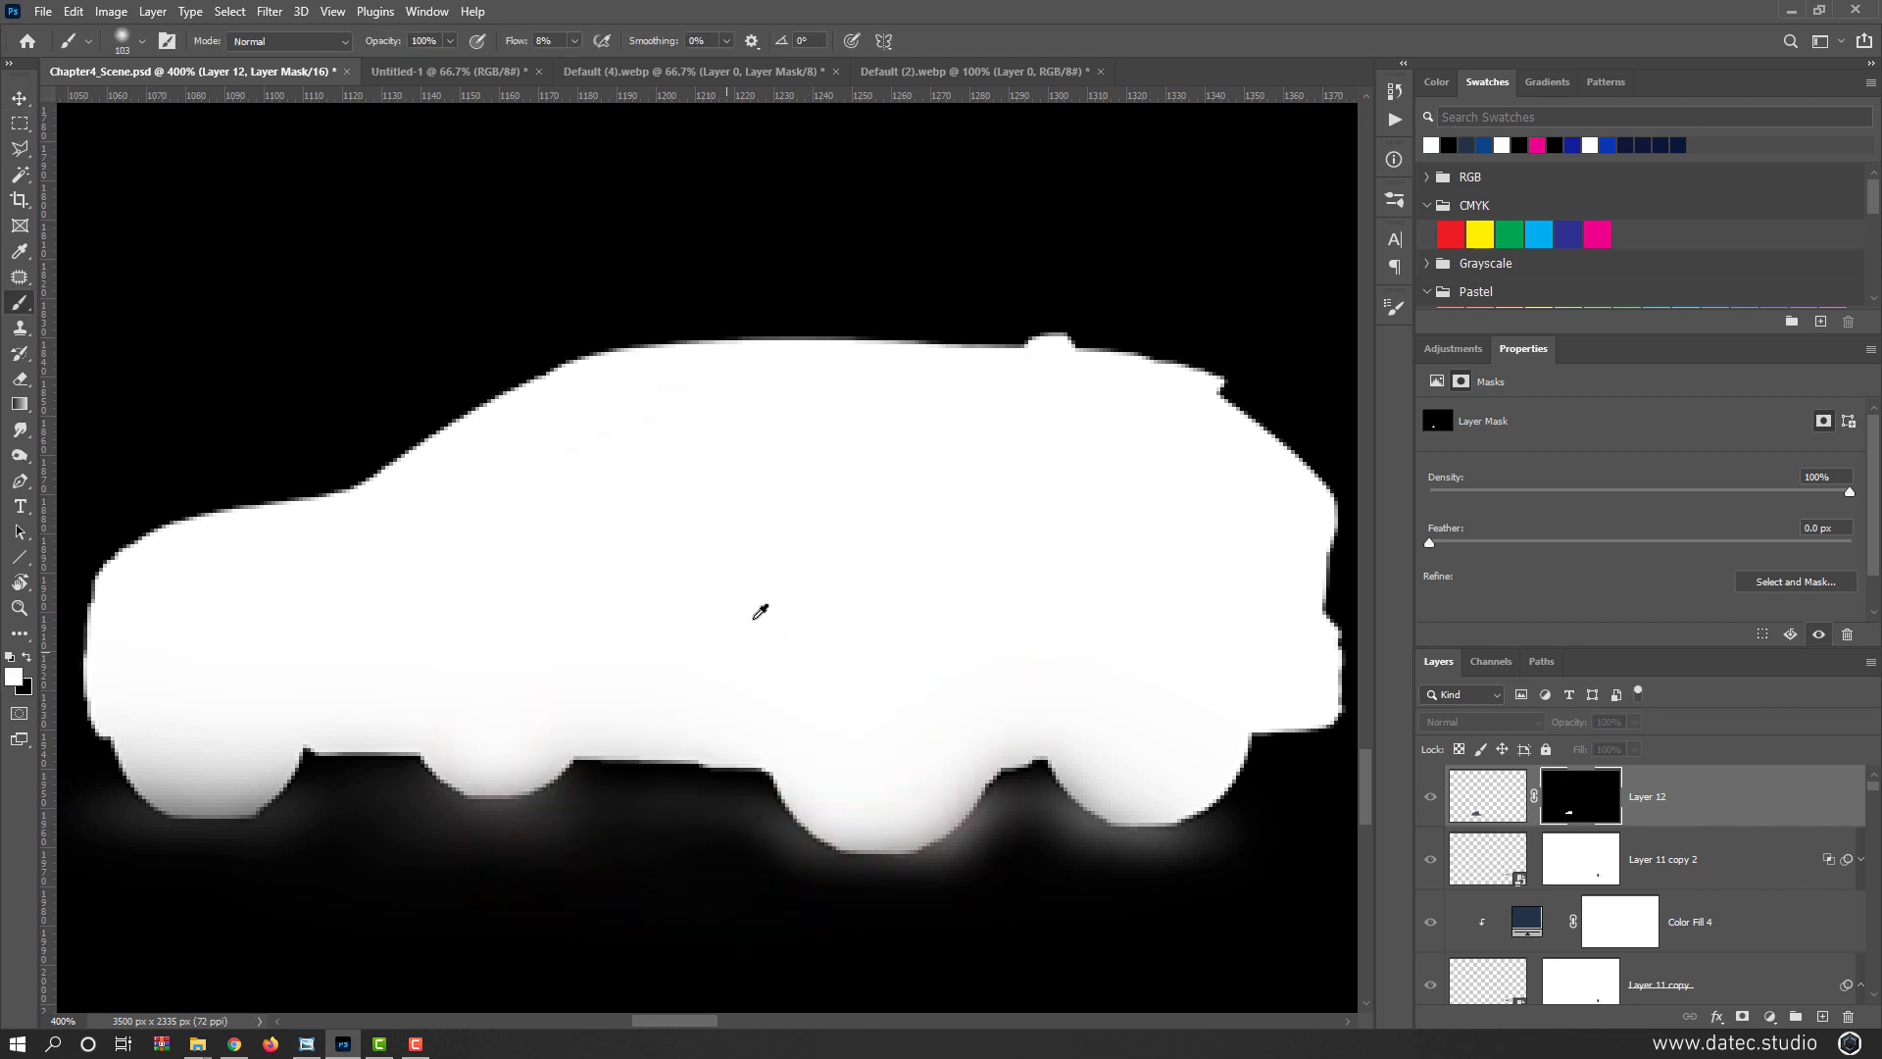
pyautogui.moveTo(778, 577); pyautogui.dragTo(791, 966)
pyautogui.moveTo(807, 695)
pyautogui.mouseDown()
pyautogui.moveTo(807, 741)
pyautogui.moveTo(836, 749)
pyautogui.moveTo(785, 777)
pyautogui.mouseUp()
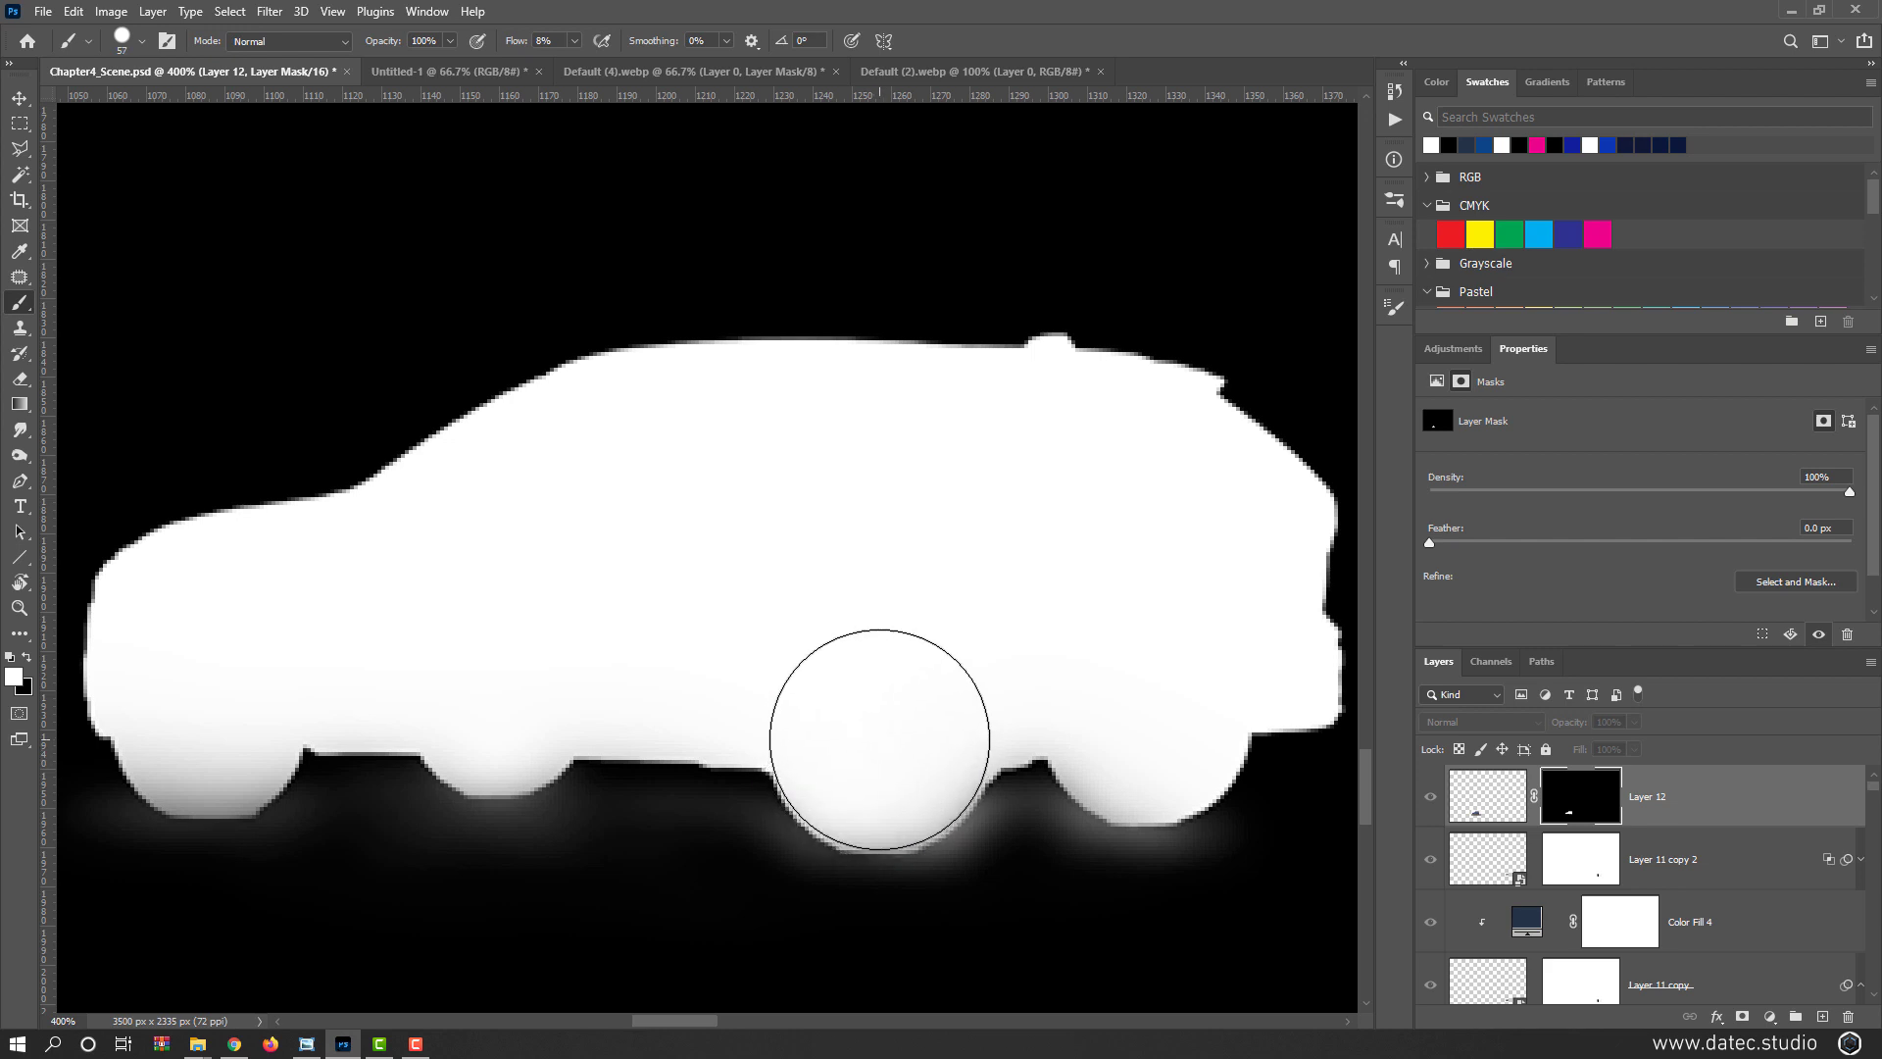
pyautogui.moveTo(511, 45); pyautogui.dragTo(701, 42)
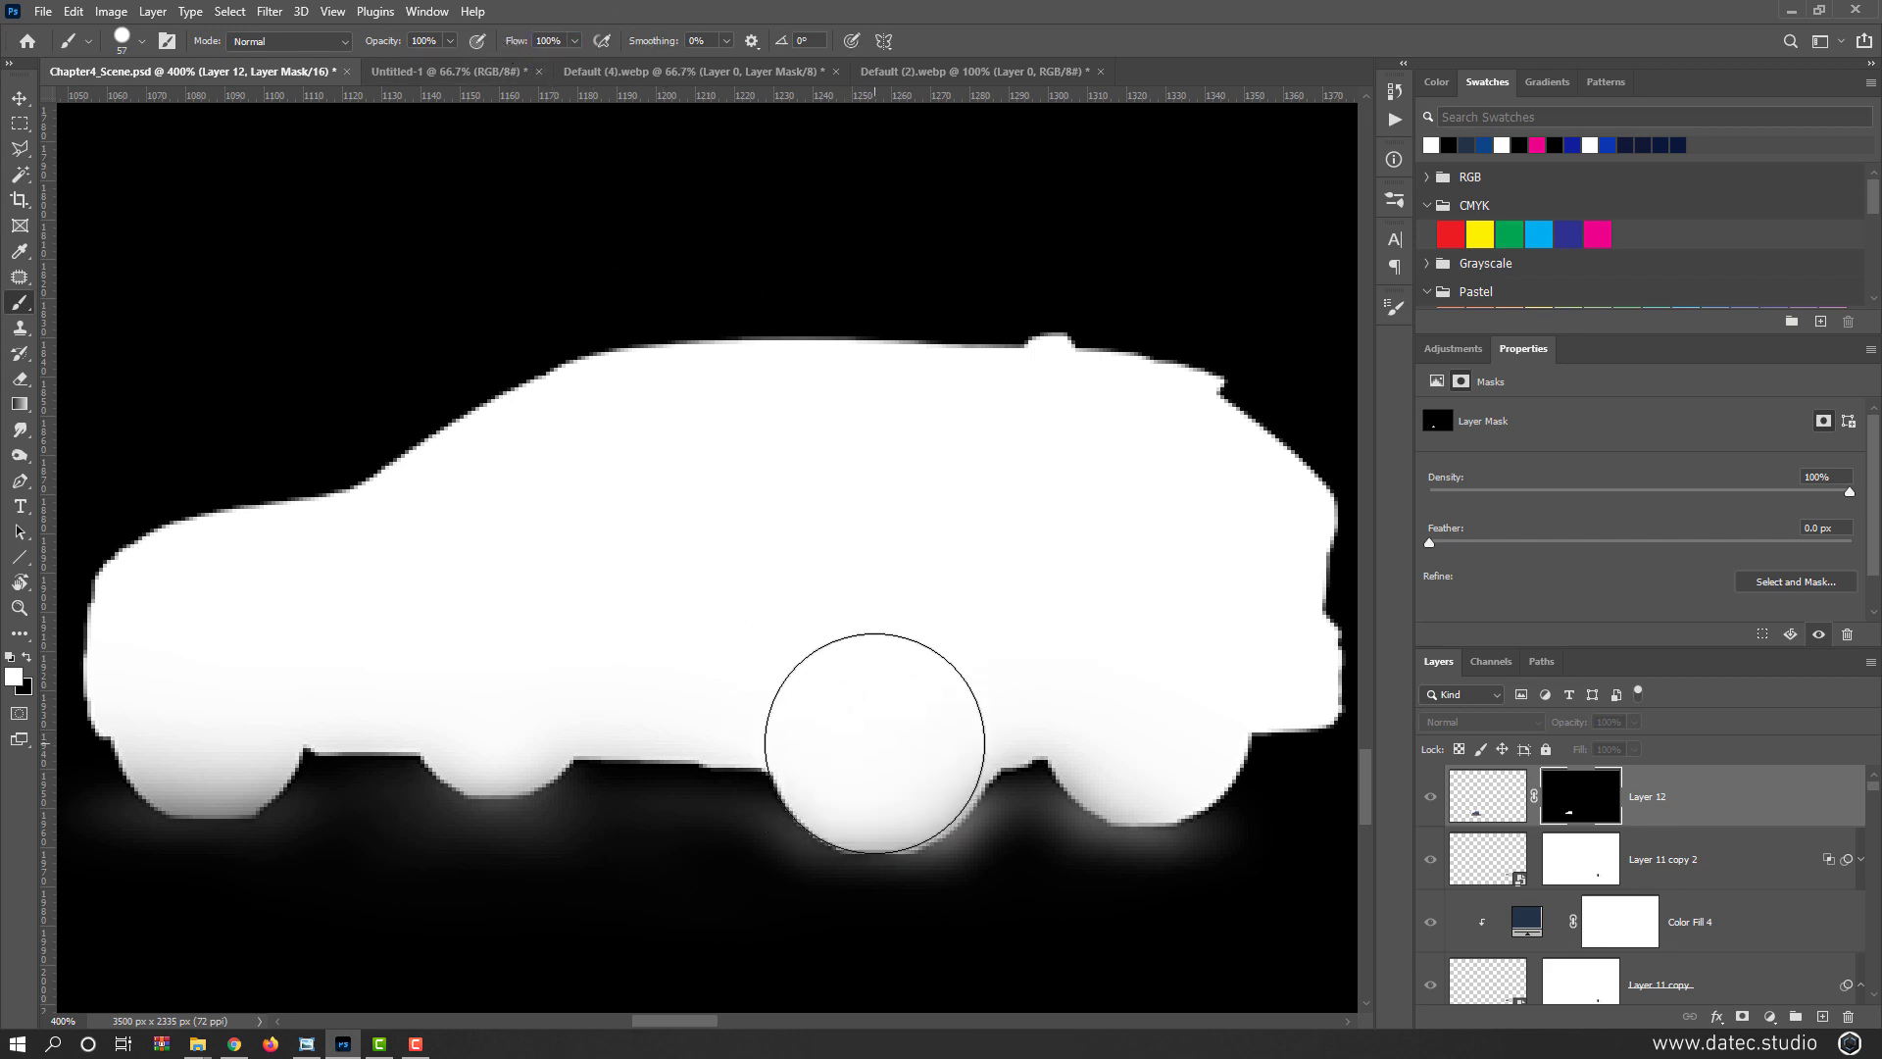
pyautogui.click(882, 747)
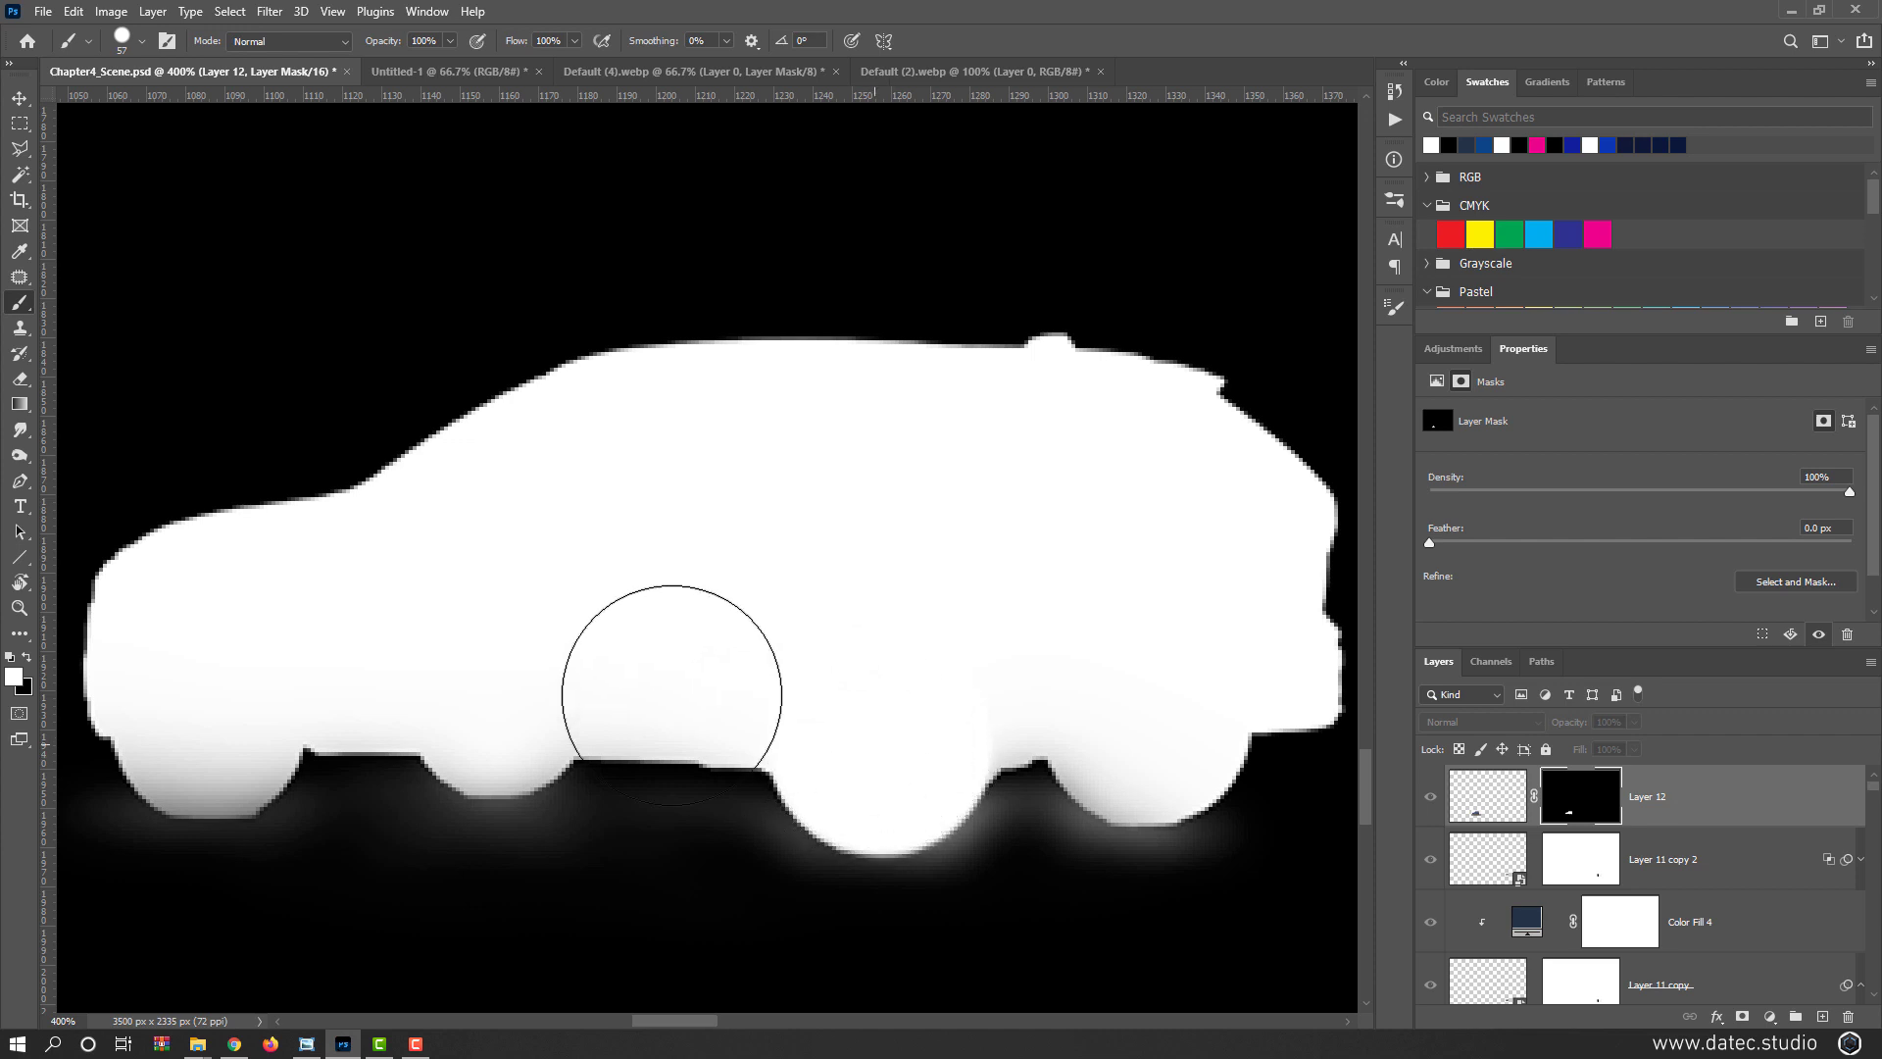
# Fill the two front wheels and the far rear wheel solid white on the mask with a 47 px brush, and return to the composite
pyautogui.moveTo(498, 683); pyautogui.dragTo(484, 697)
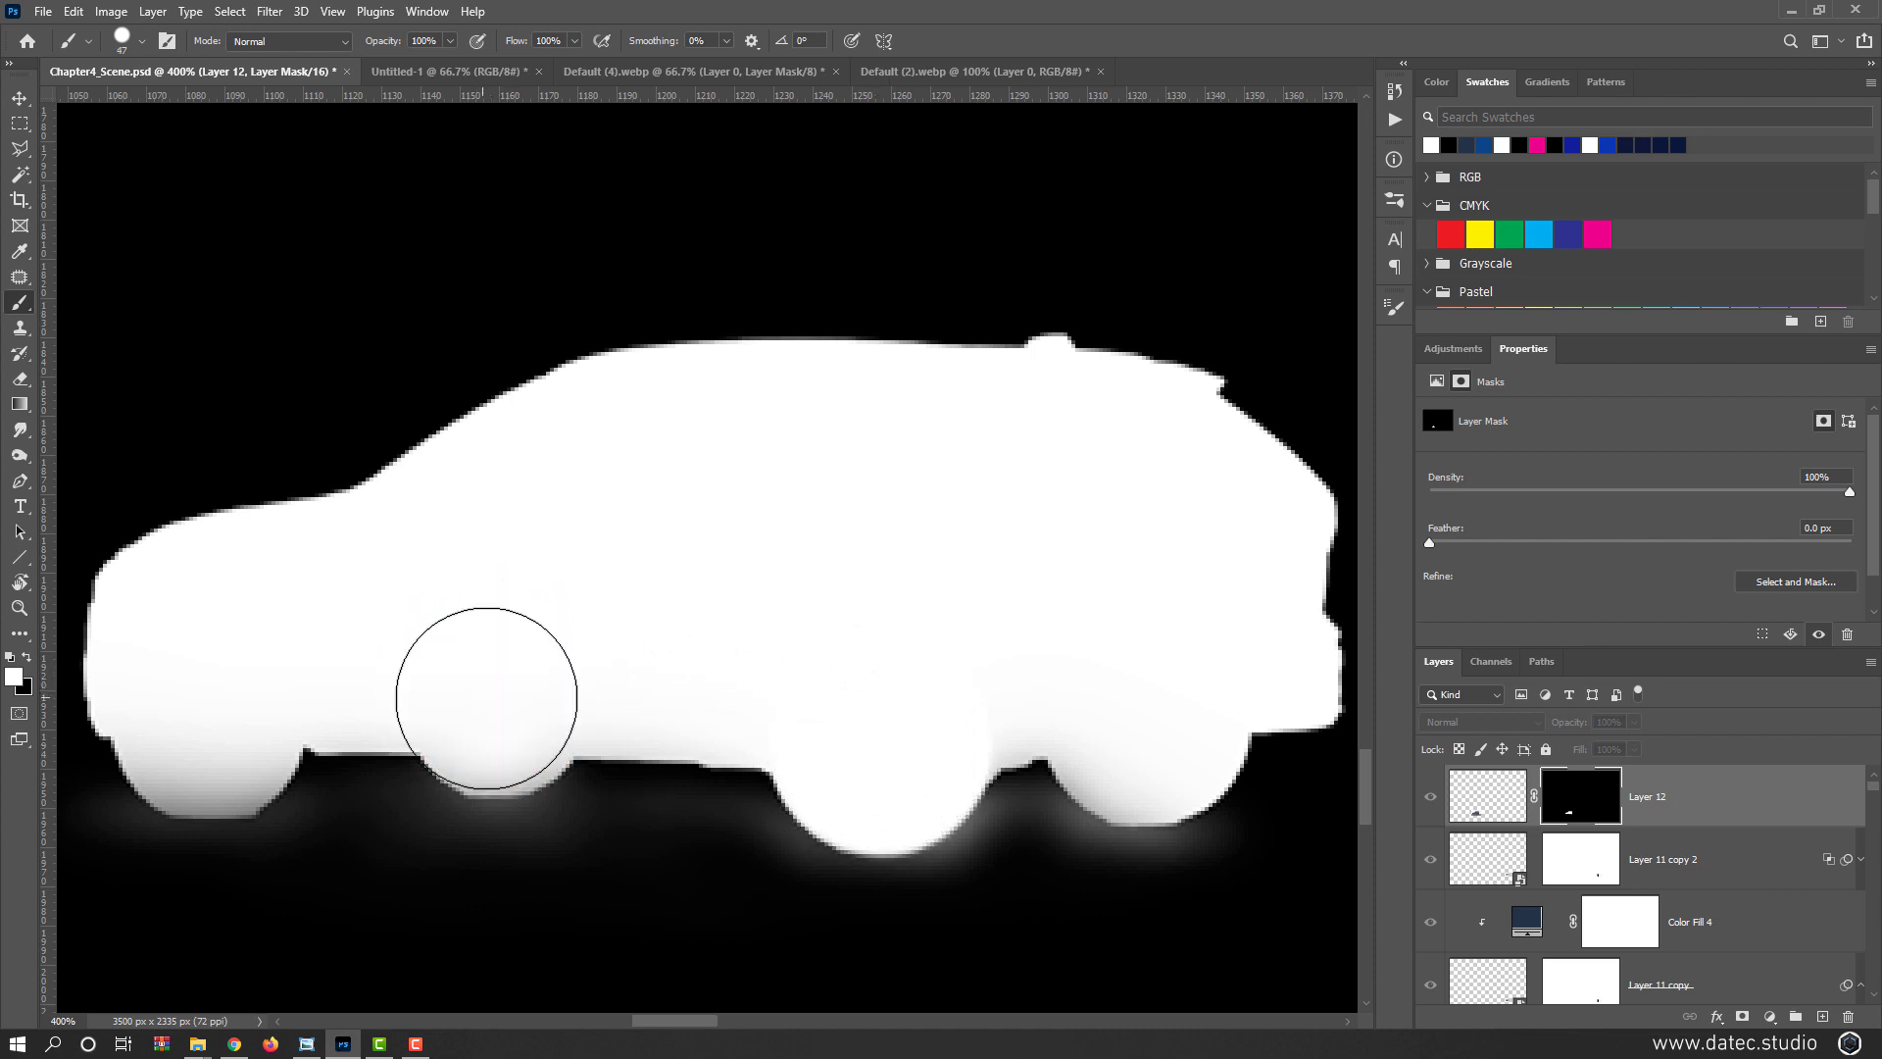
pyautogui.click(493, 702)
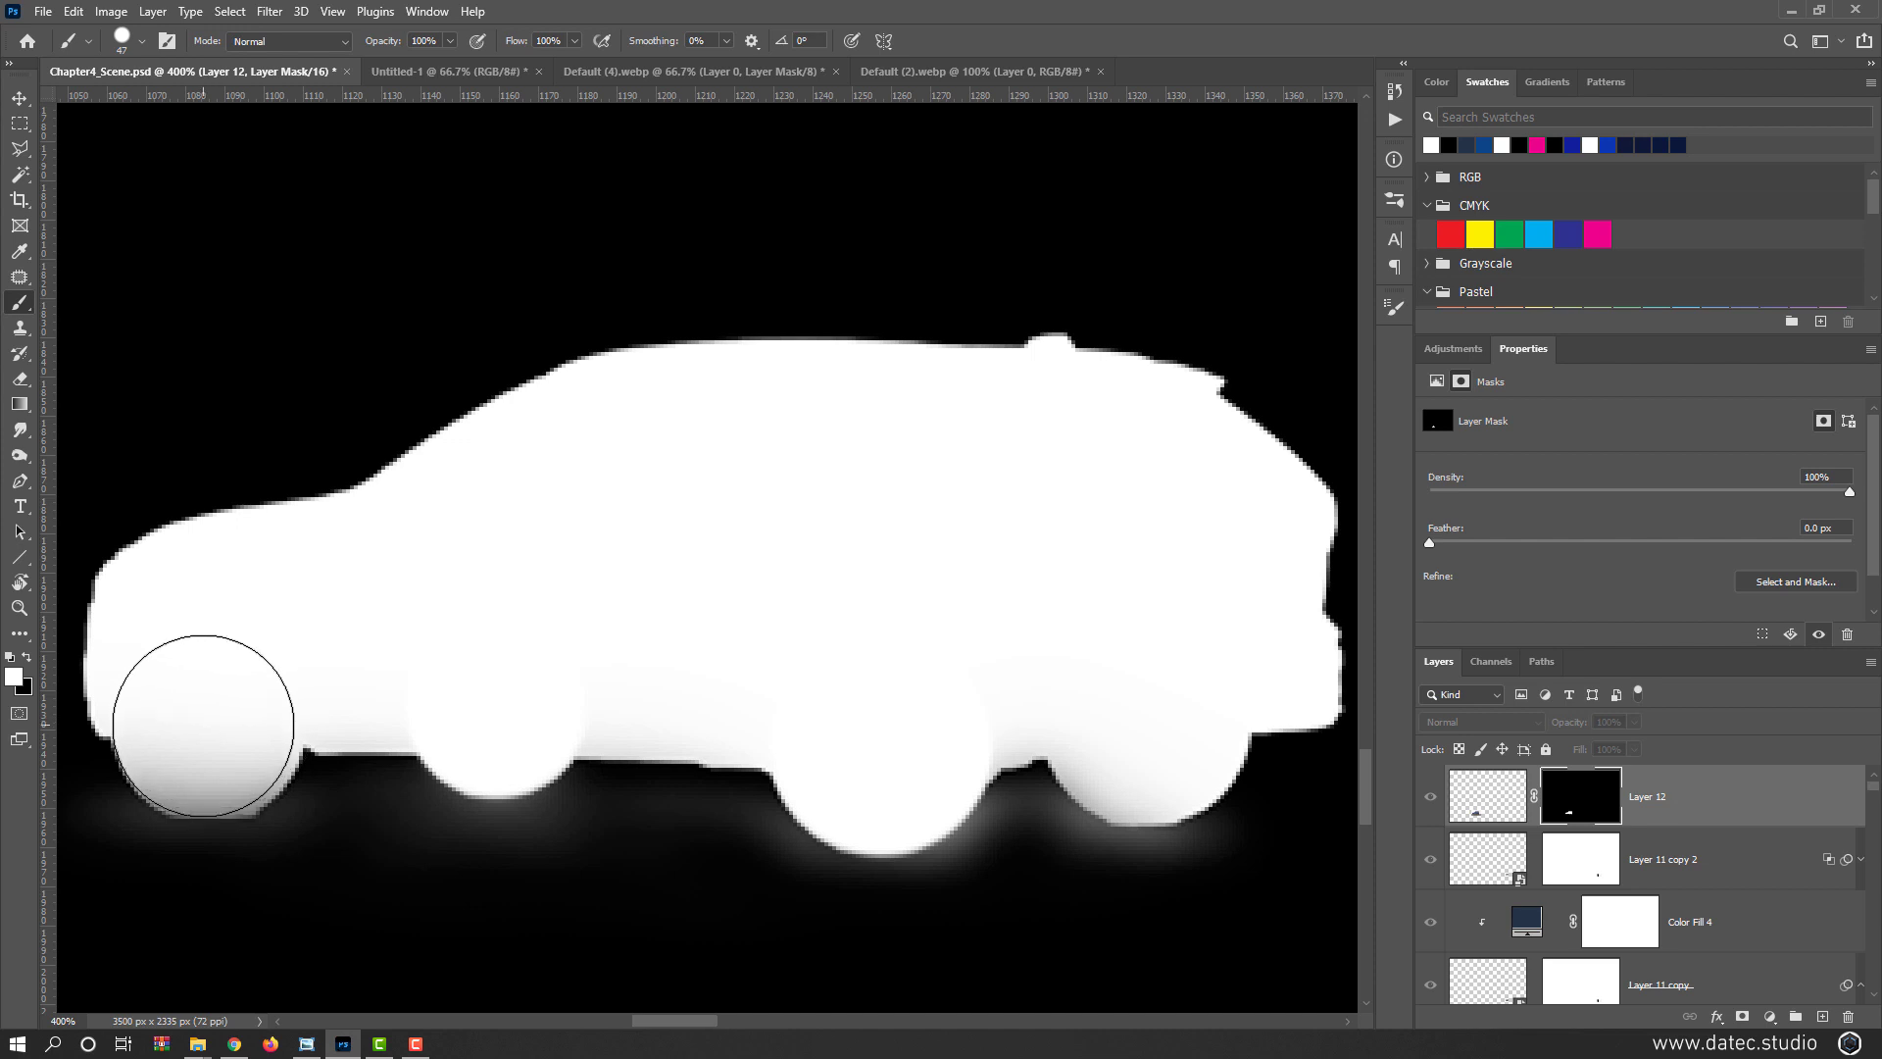
pyautogui.click(203, 722)
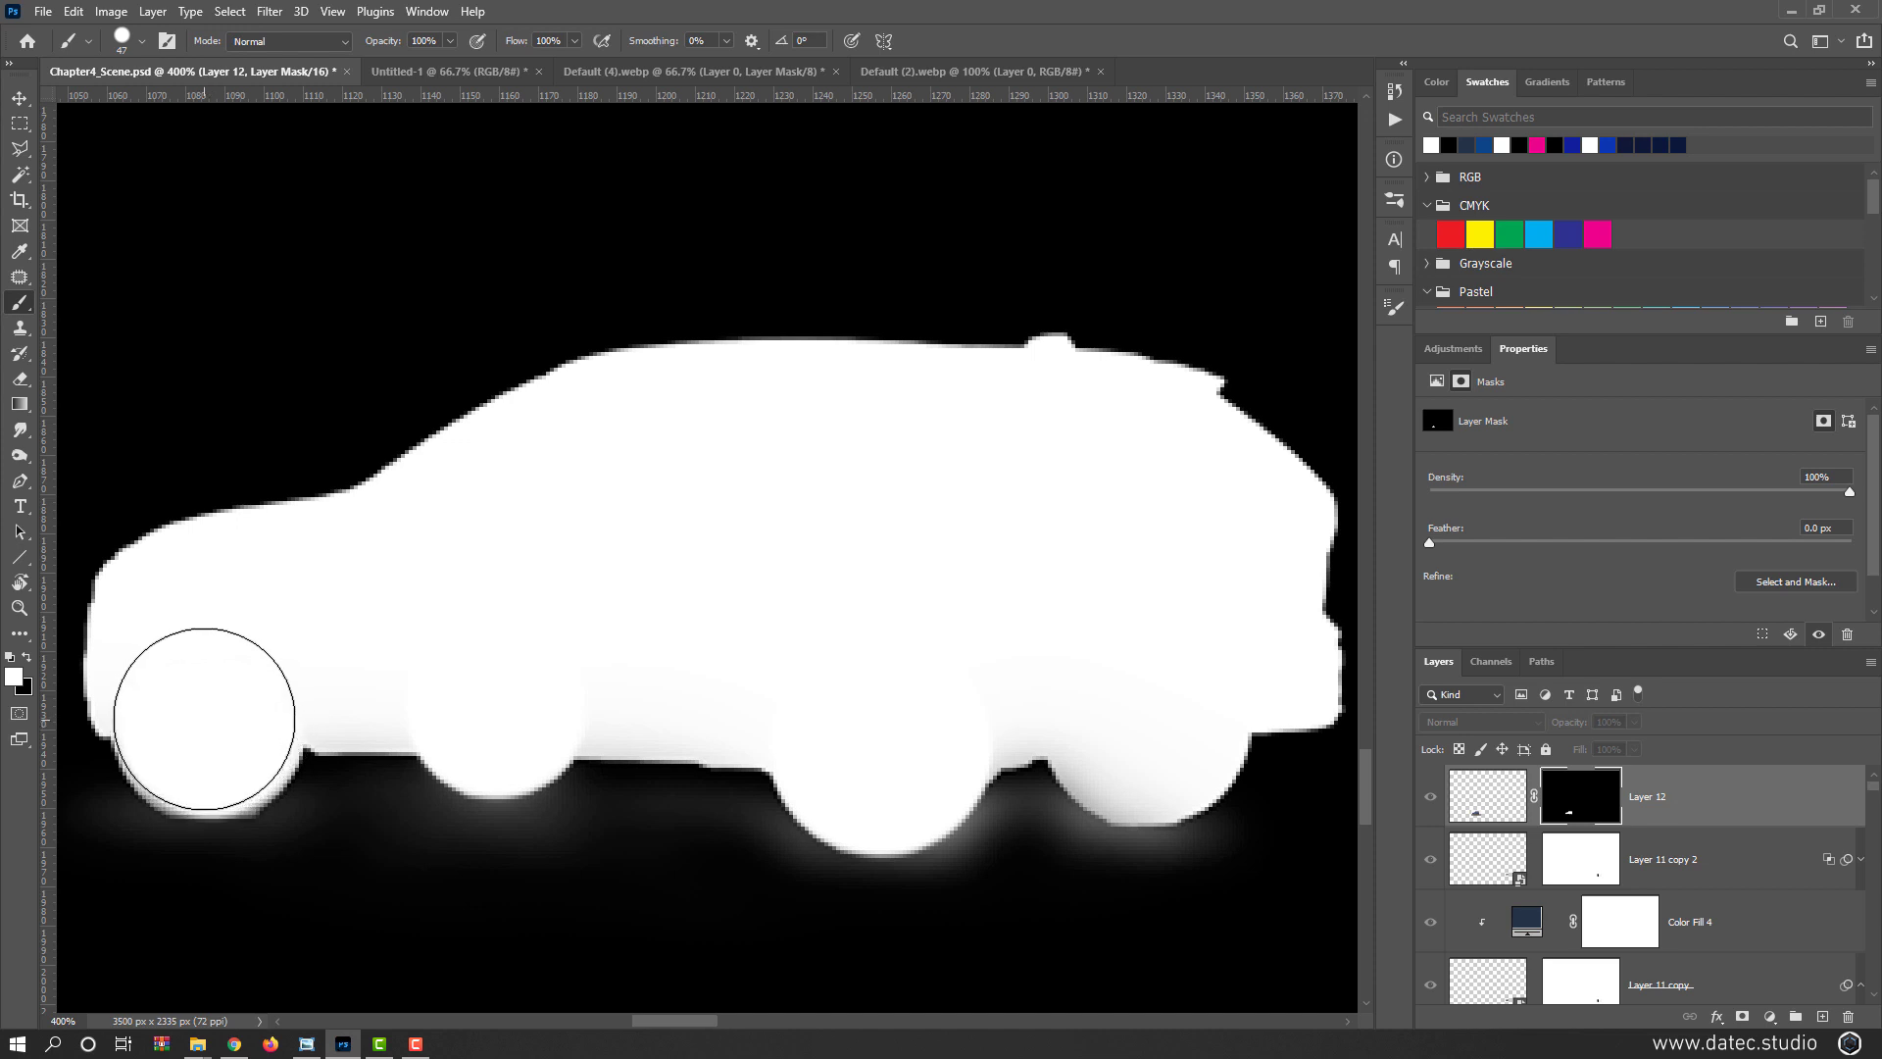
pyautogui.click(1139, 725)
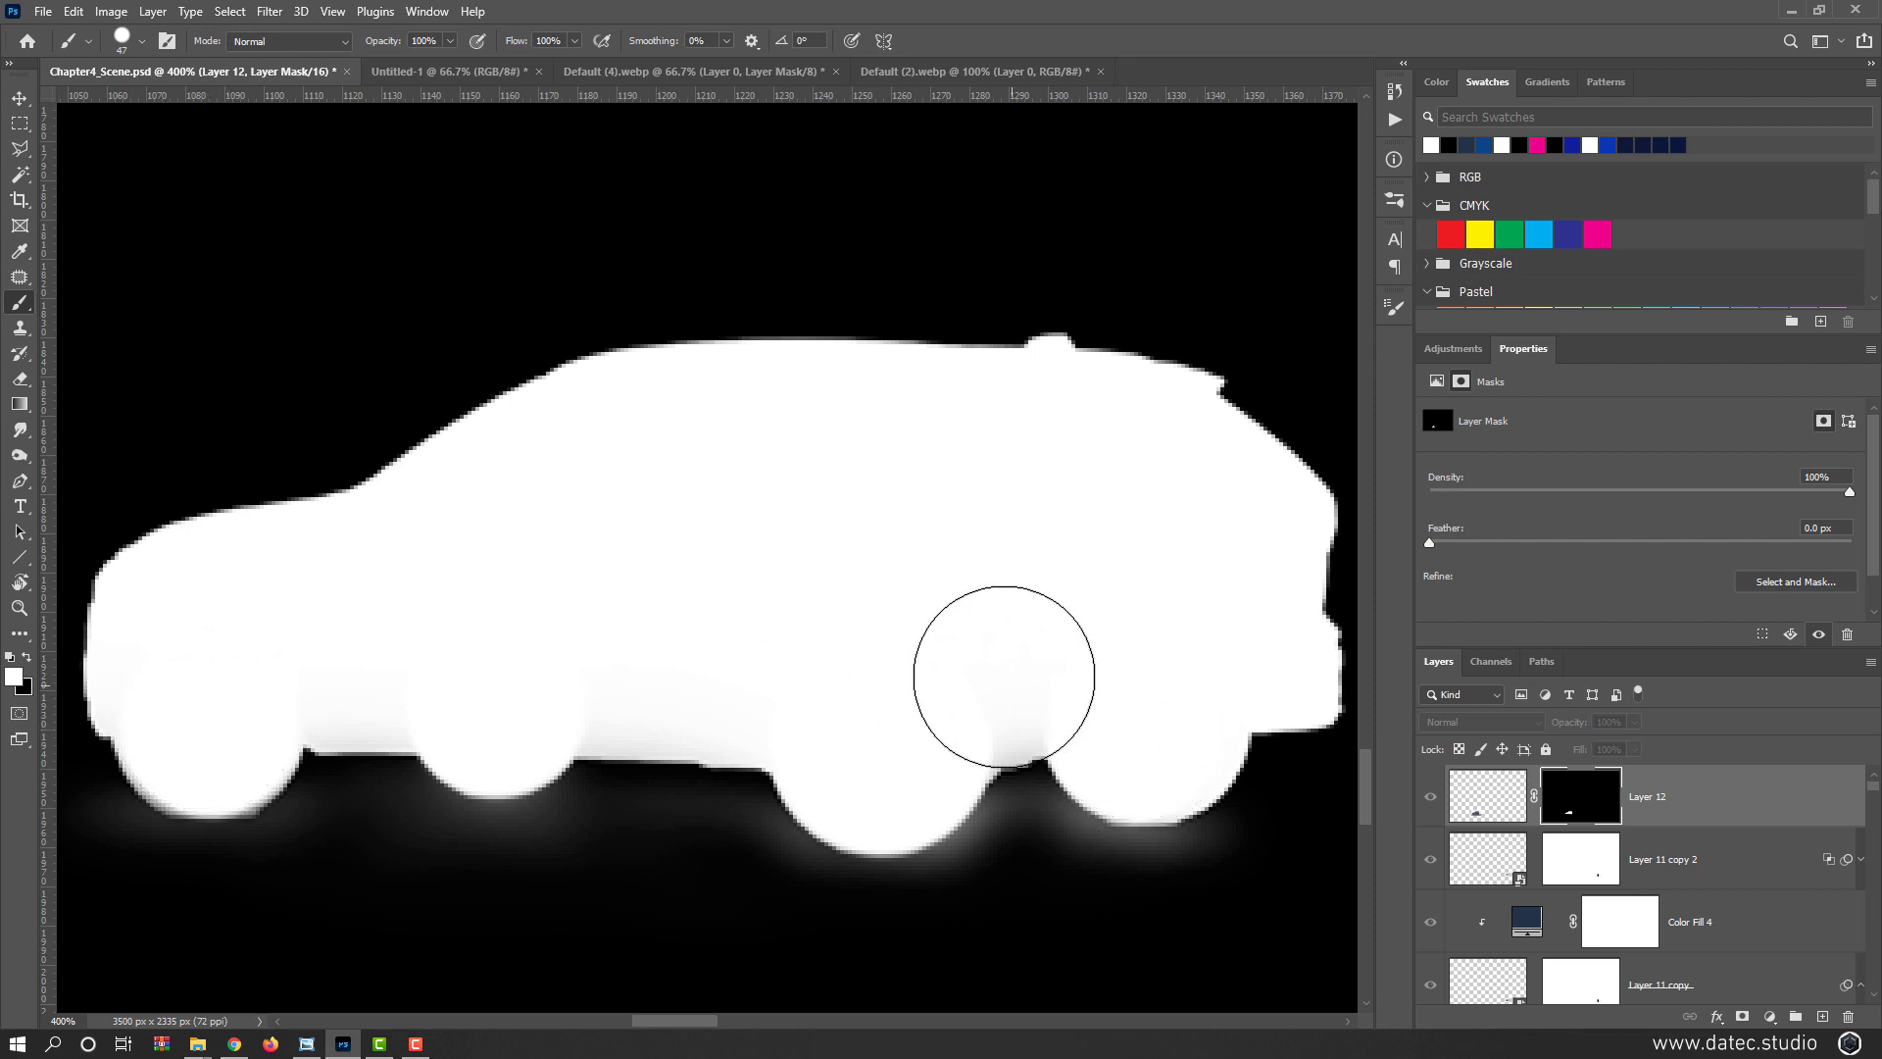
pyautogui.keyDown('alt'); pyautogui.click(1598, 816); pyautogui.keyUp('alt')
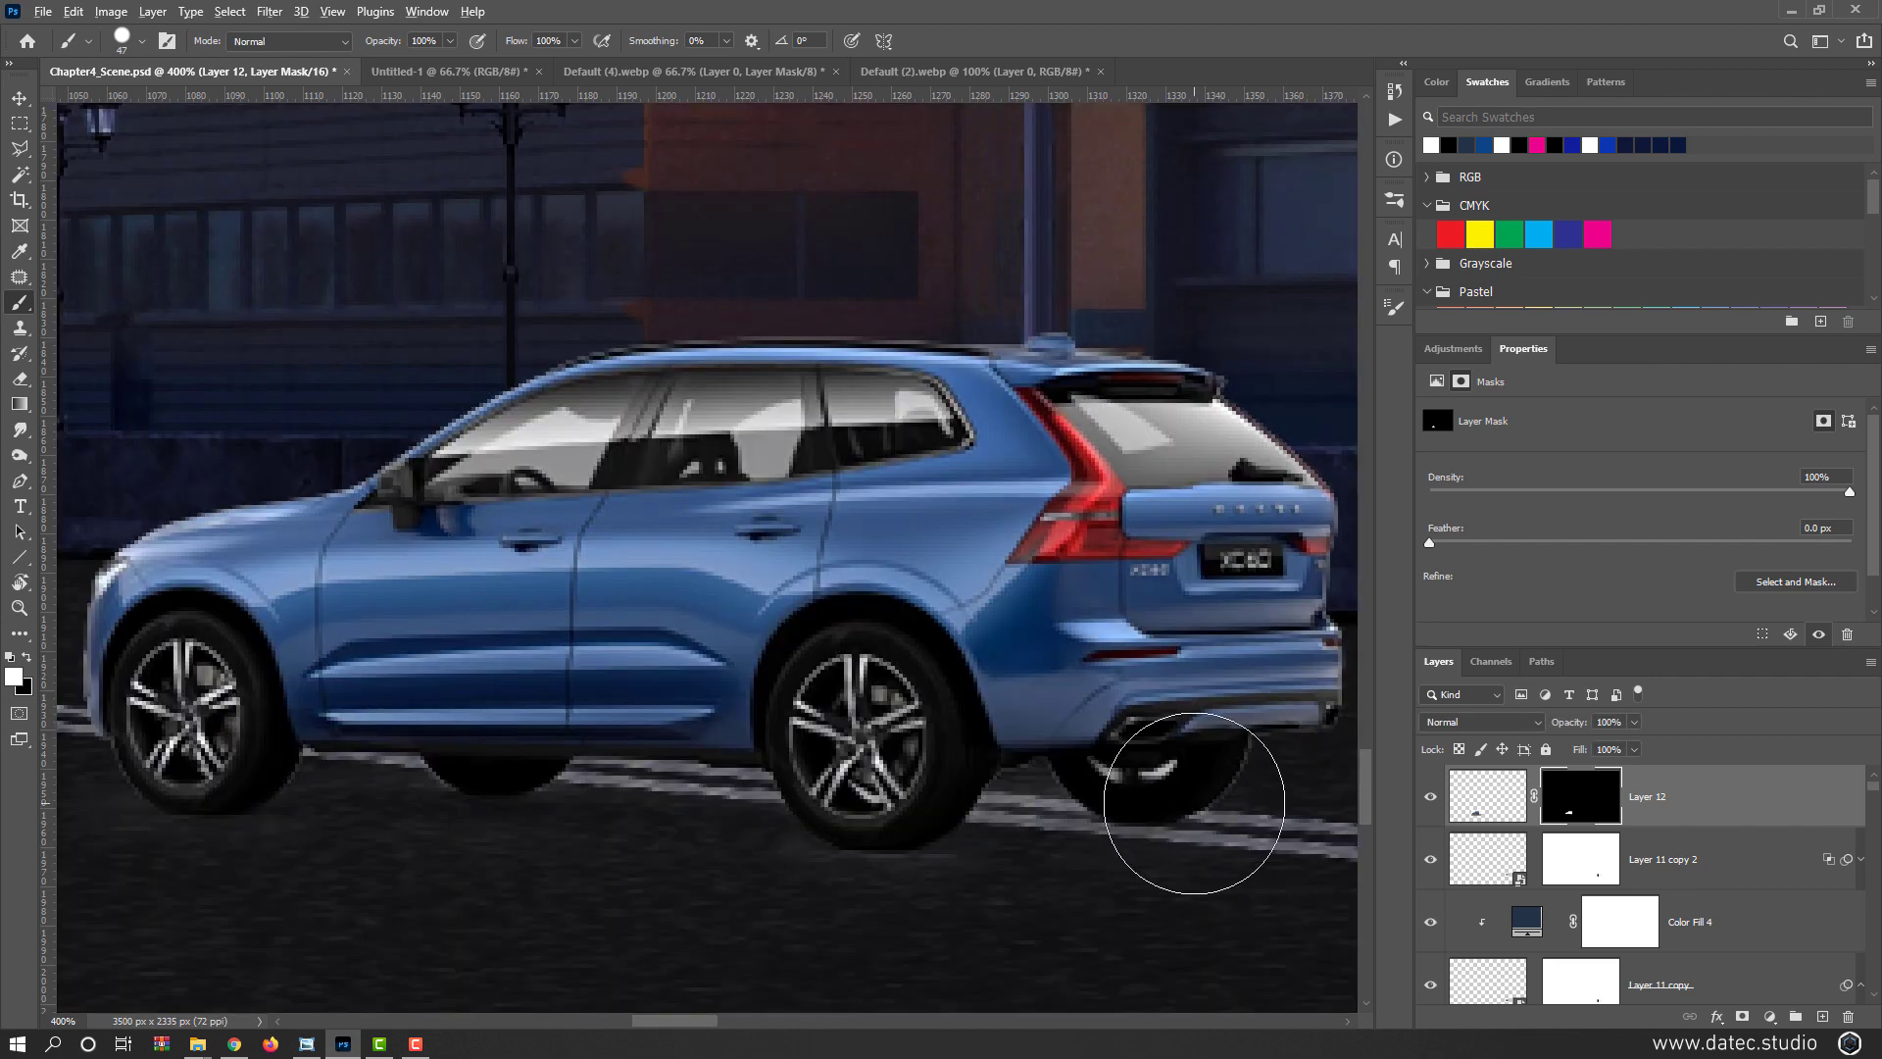
pyautogui.scroll(-4, 1005, 750)
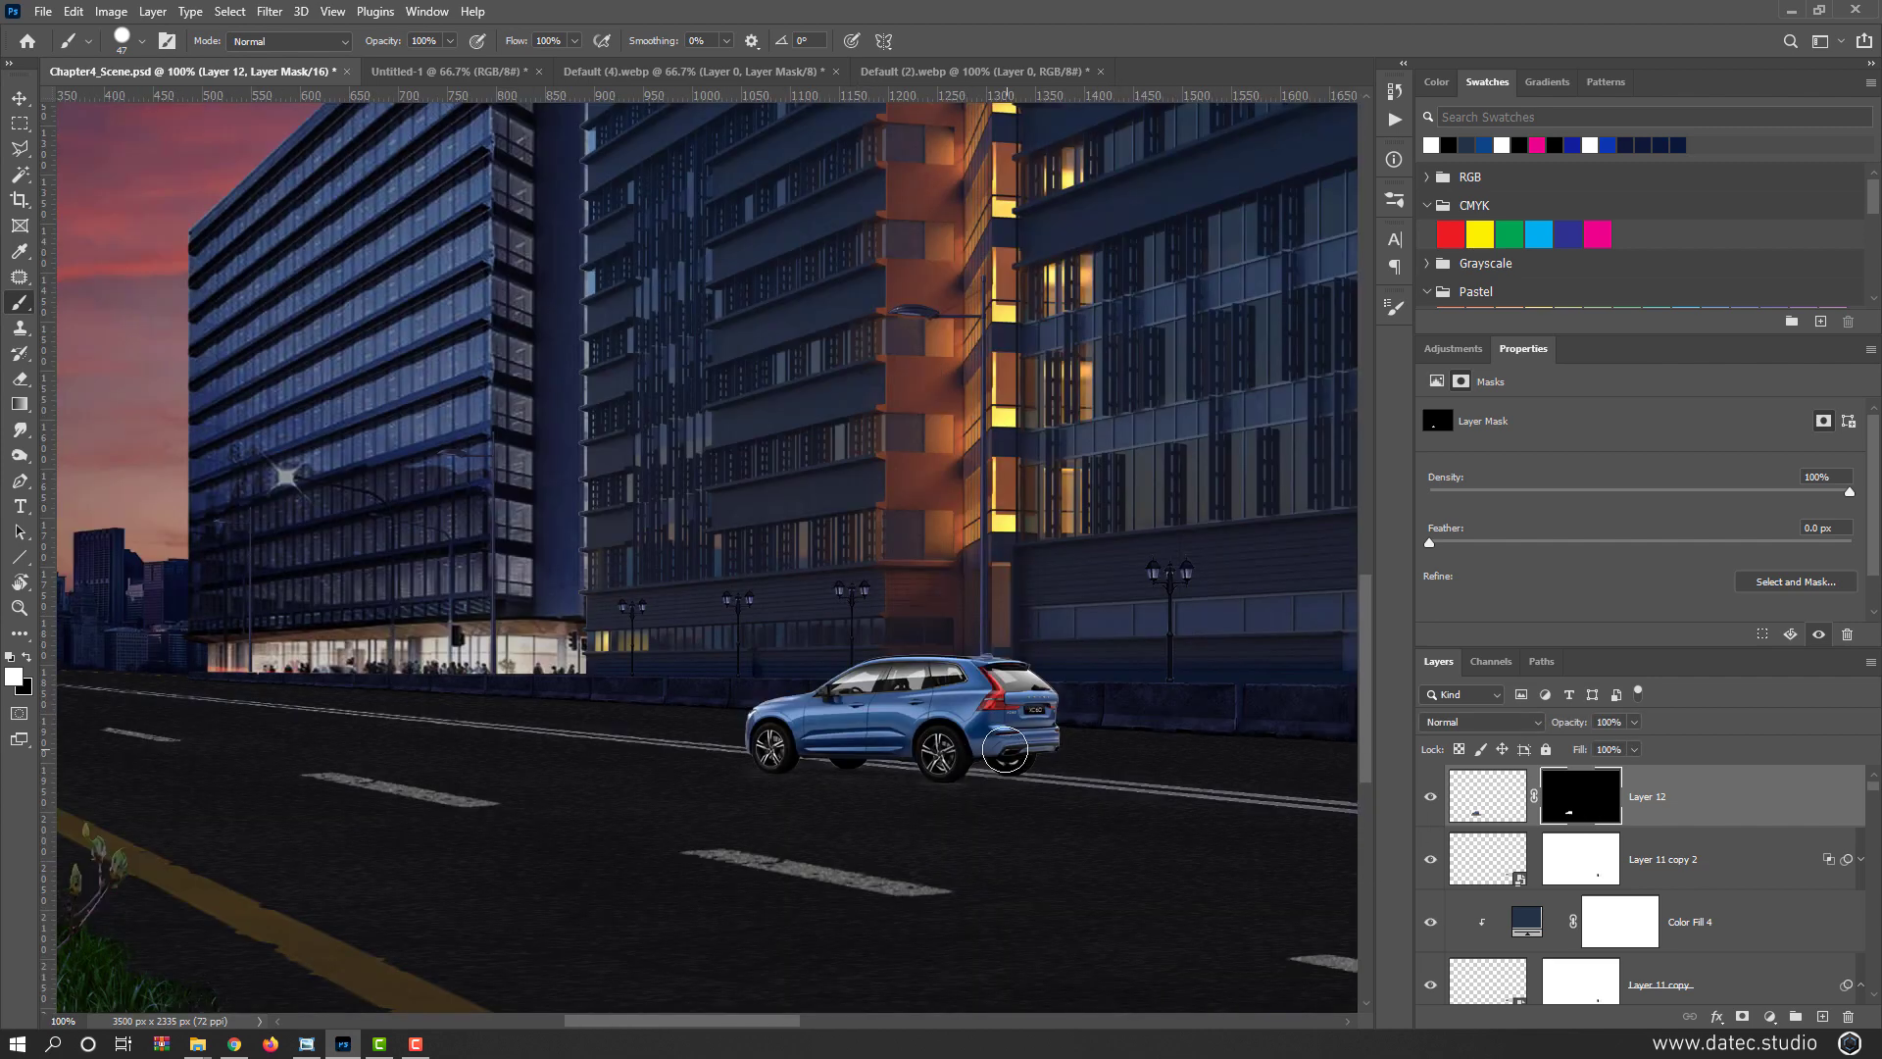
# Save the scene document and make Layer 12's image content active instead of its mask
pyautogui.hotkey('ctrl', 's')
pyautogui.scroll(2, 966, 735)
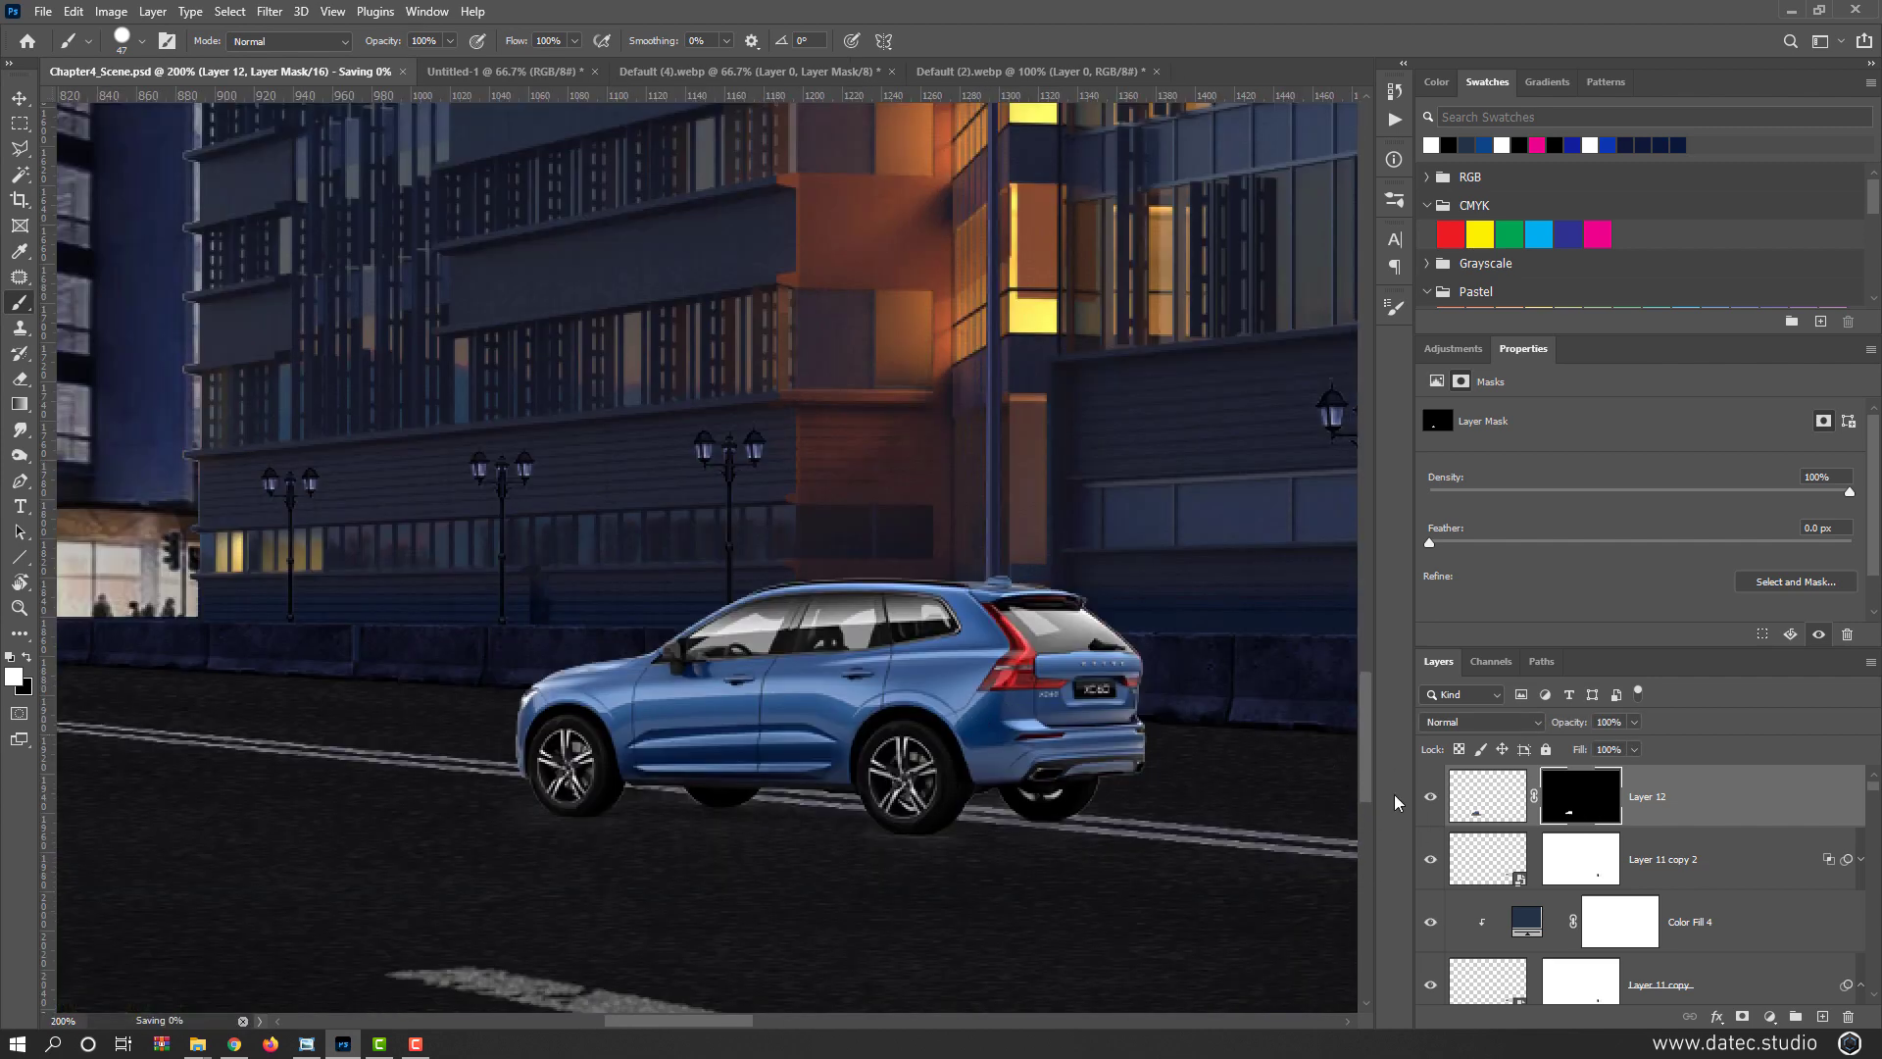
pyautogui.click(1458, 802)
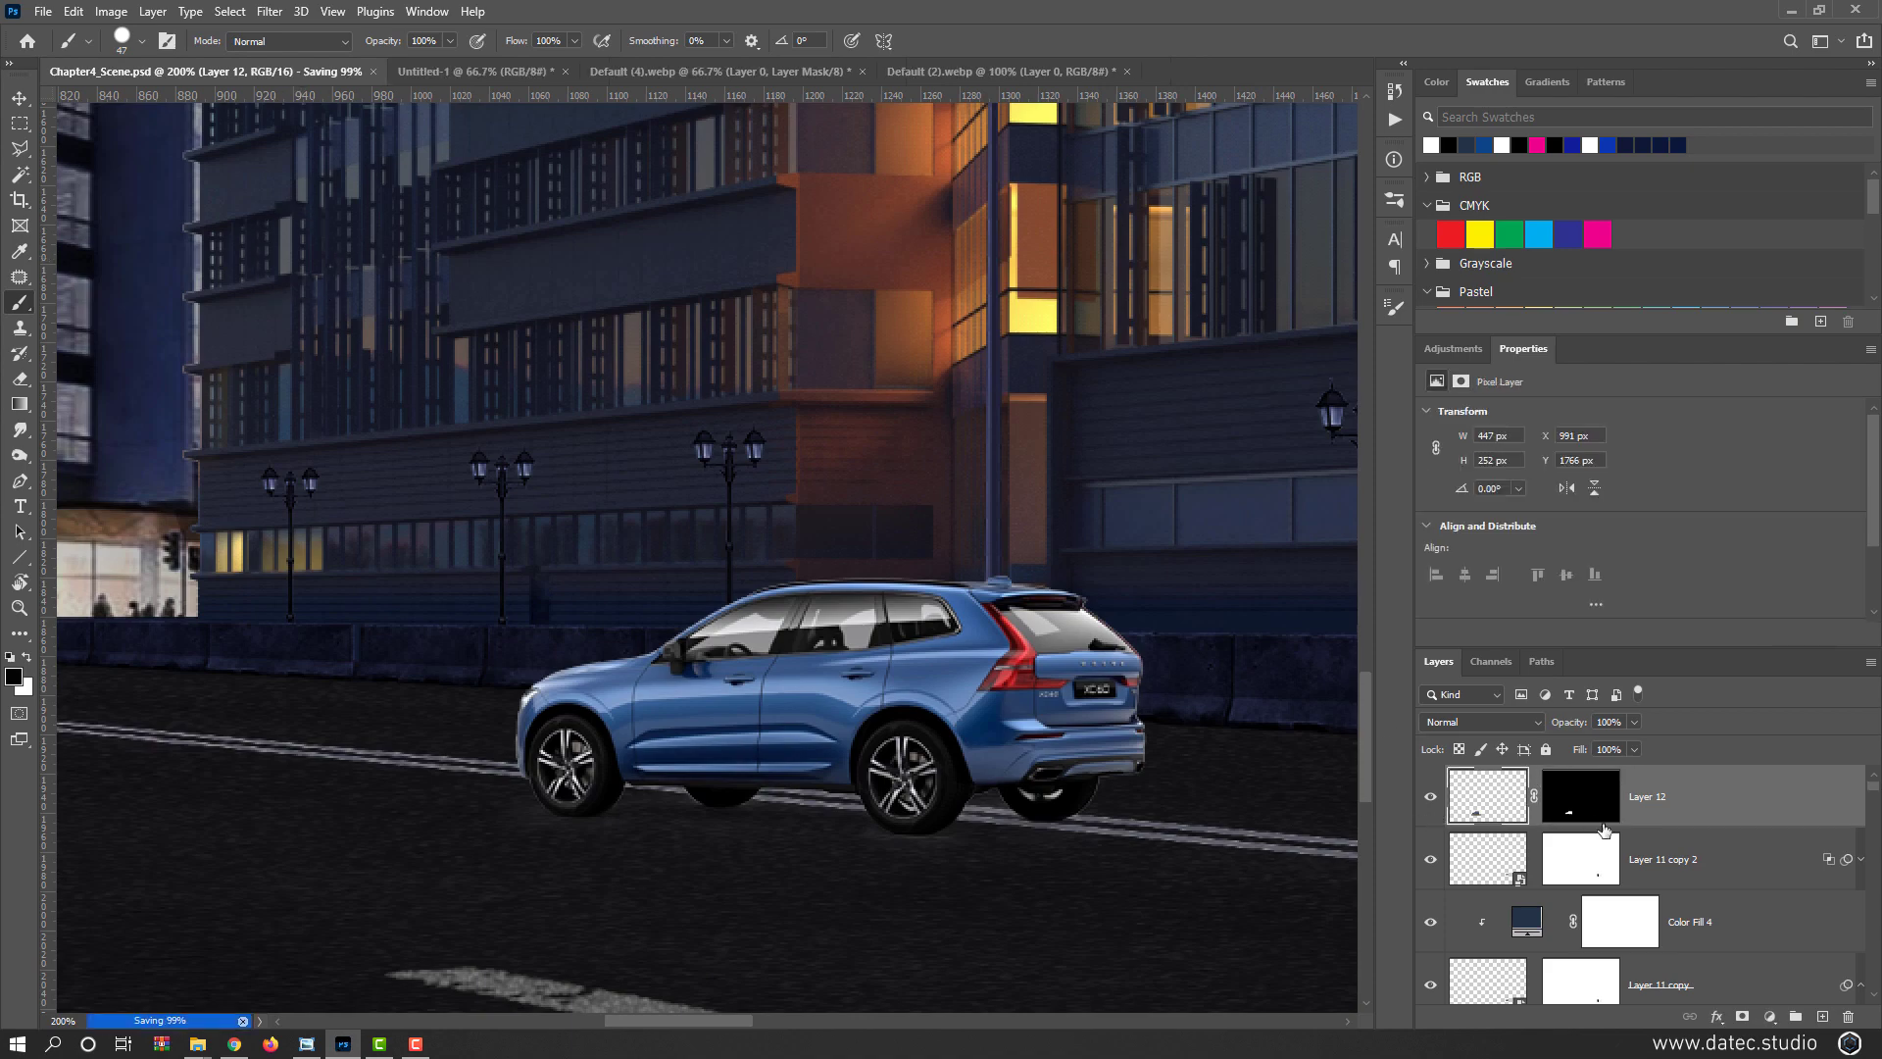
pyautogui.rightClick(1674, 829)
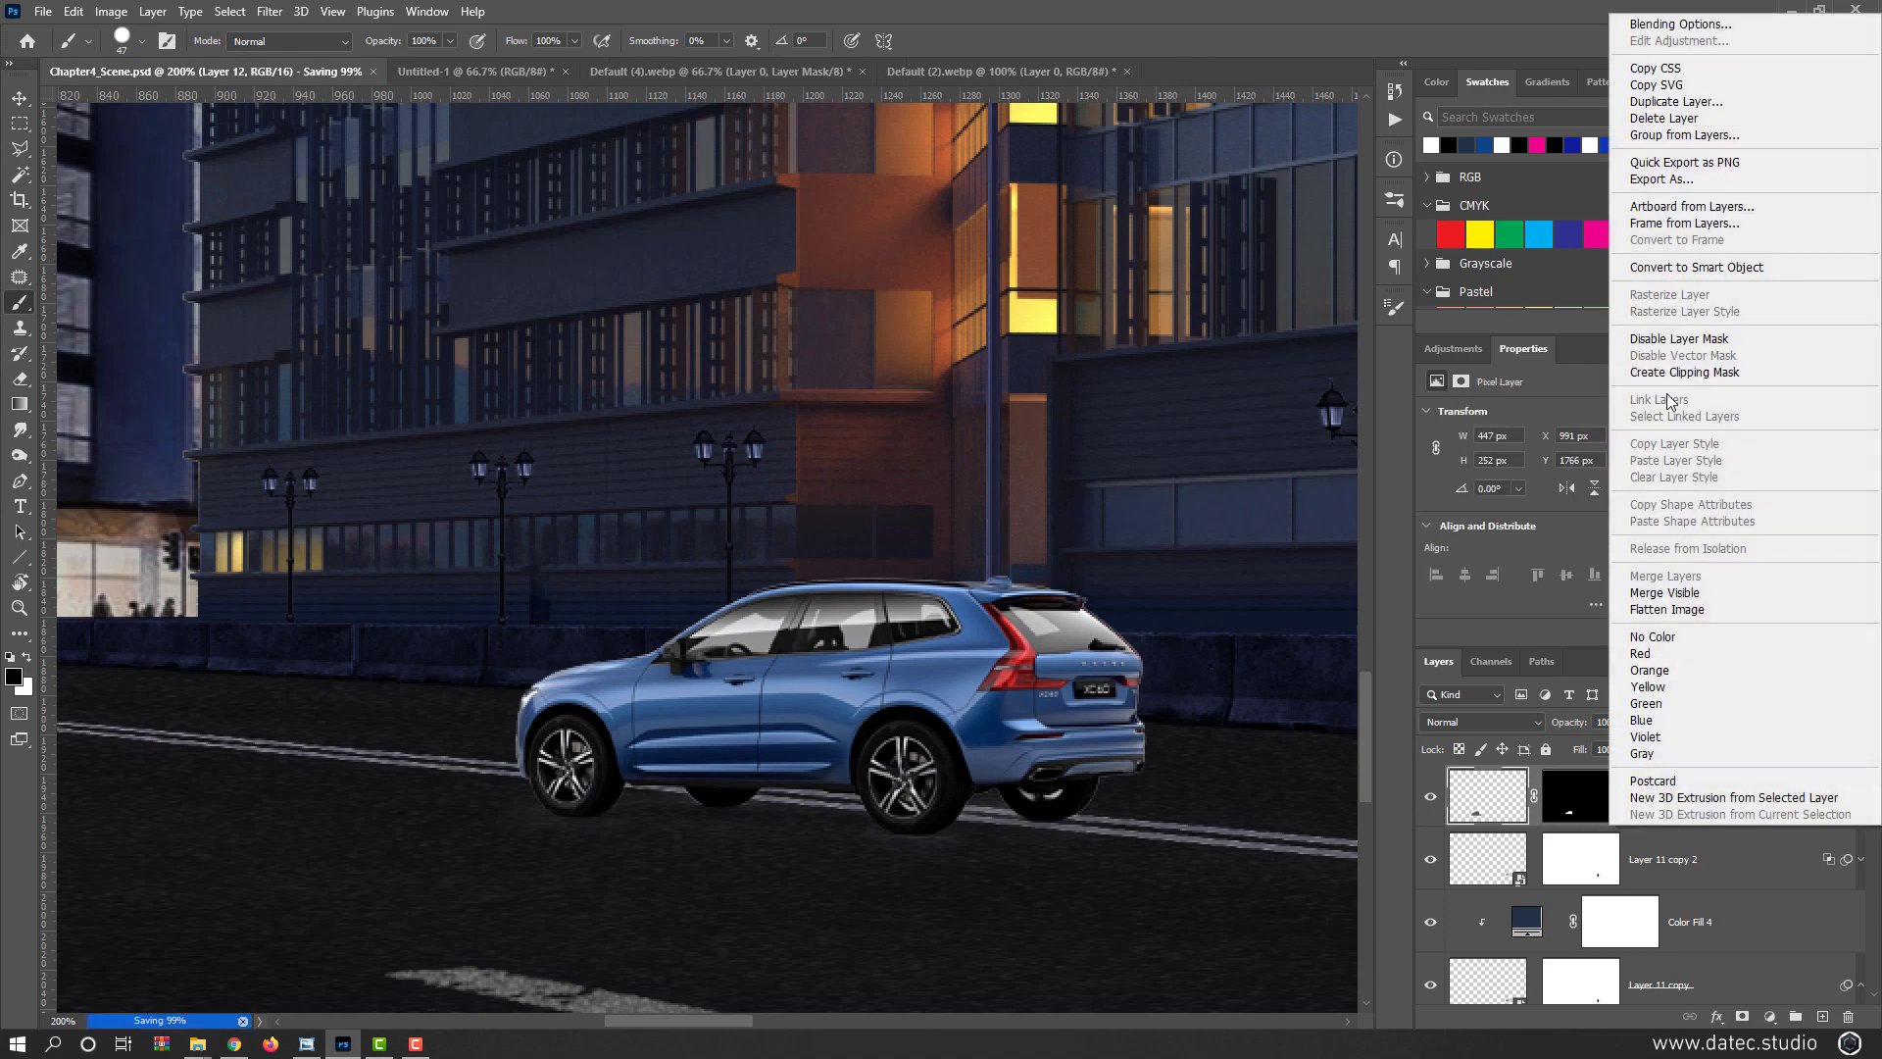
pyautogui.click(1710, 270)
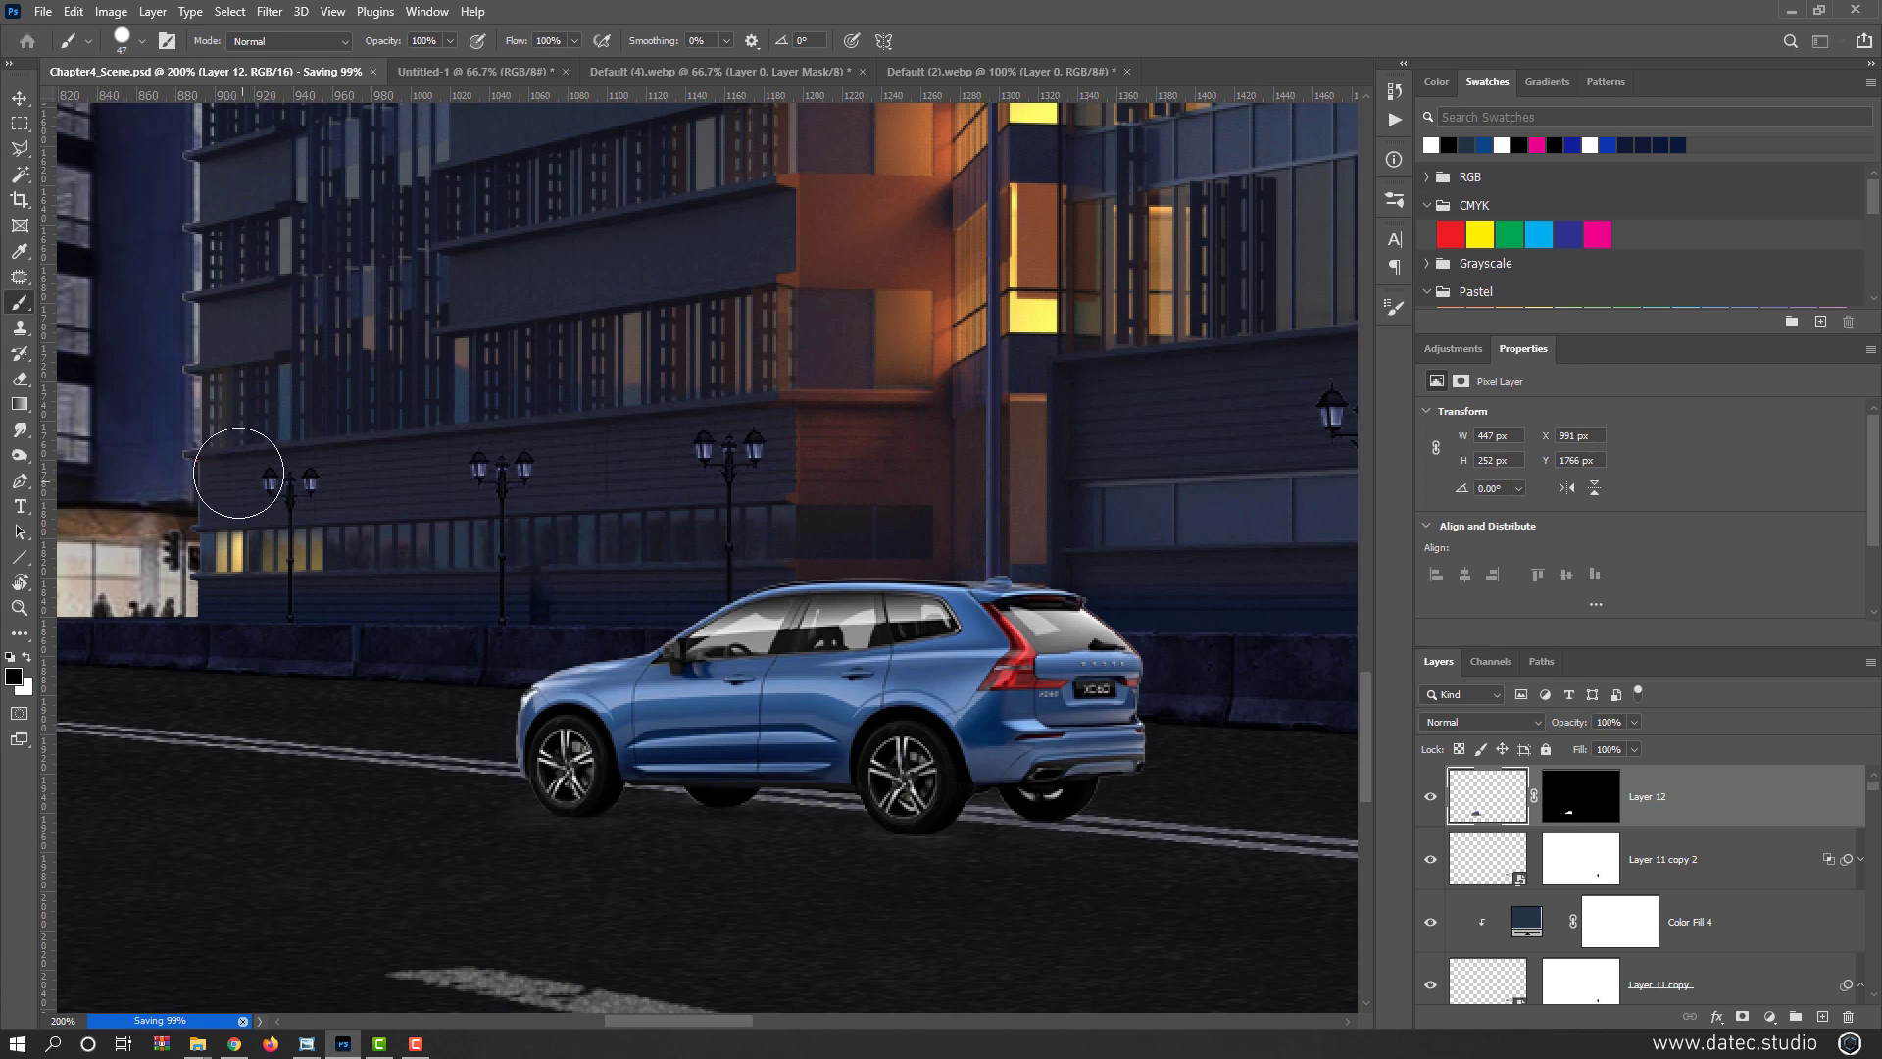
# Darken the blue car on Layer 12 with an Exposure adjustment of -0.66 and a gamma correction of 0.85
pyautogui.click(111, 12)
pyautogui.moveTo(169, 73)
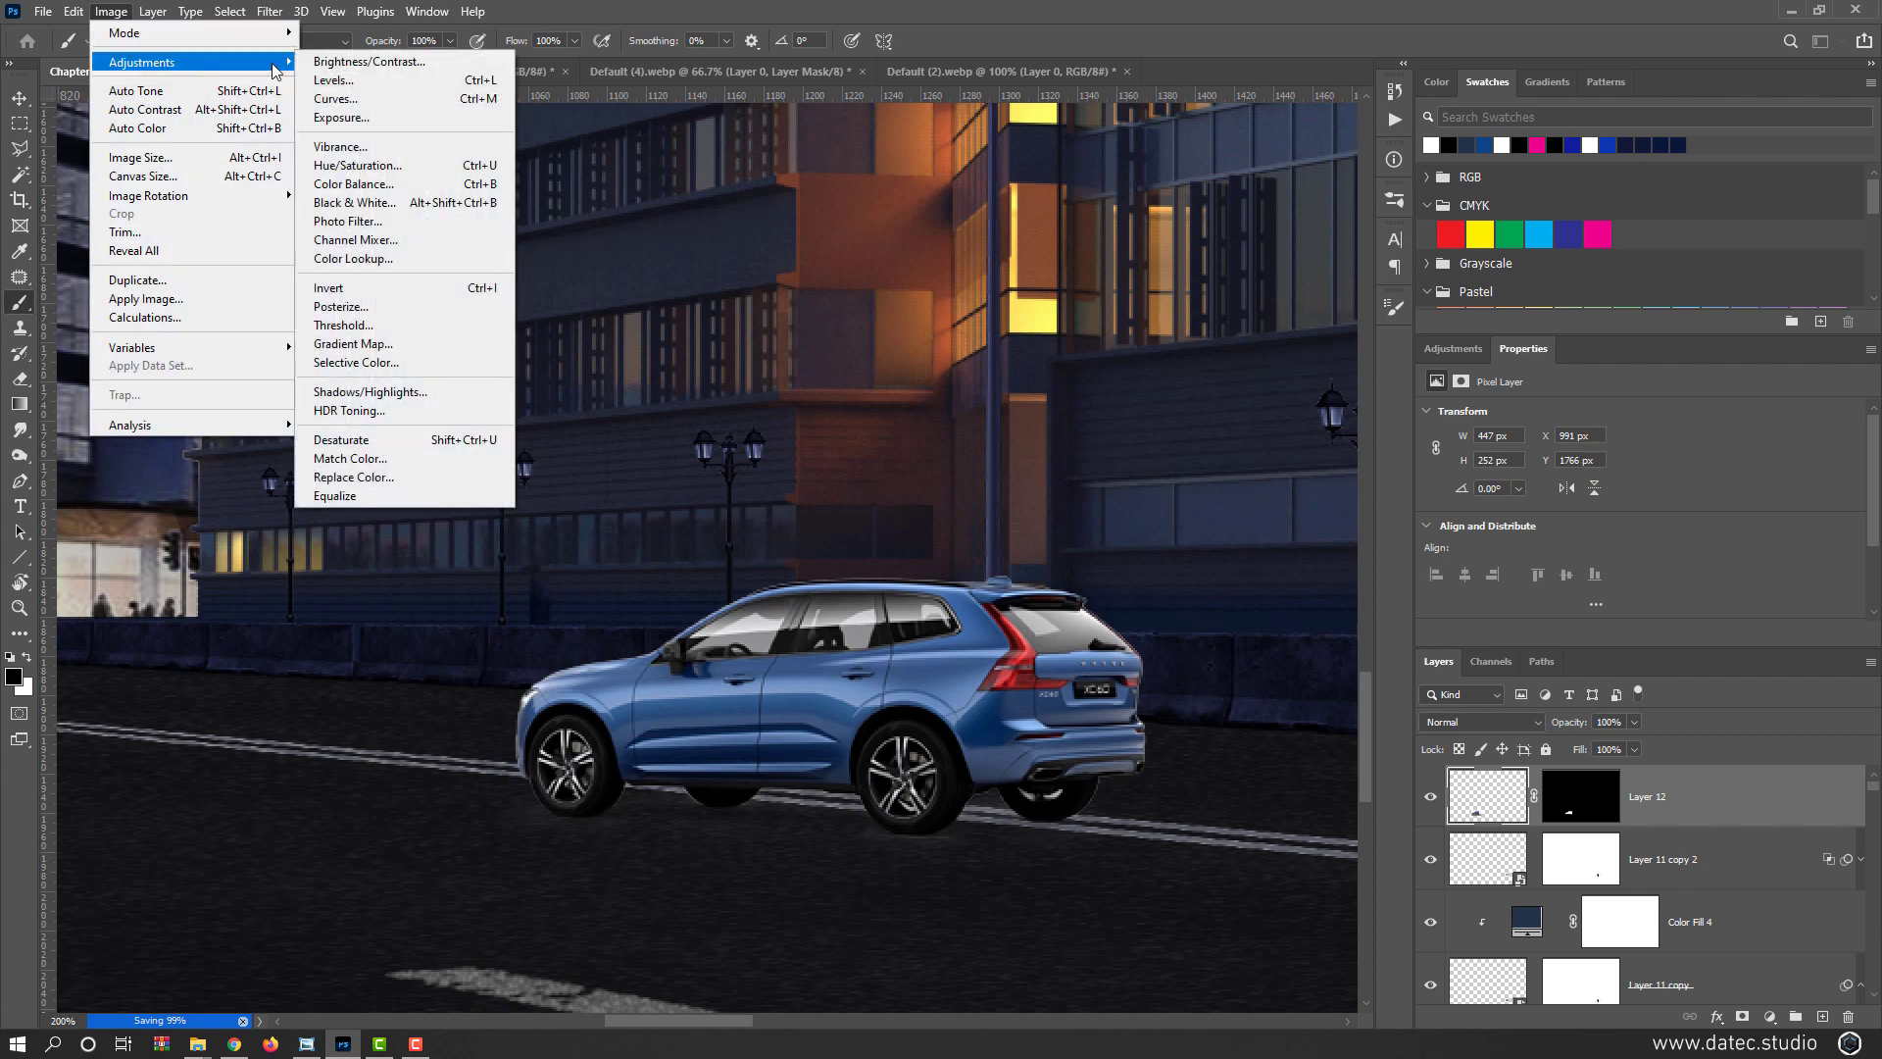
pyautogui.click(412, 118)
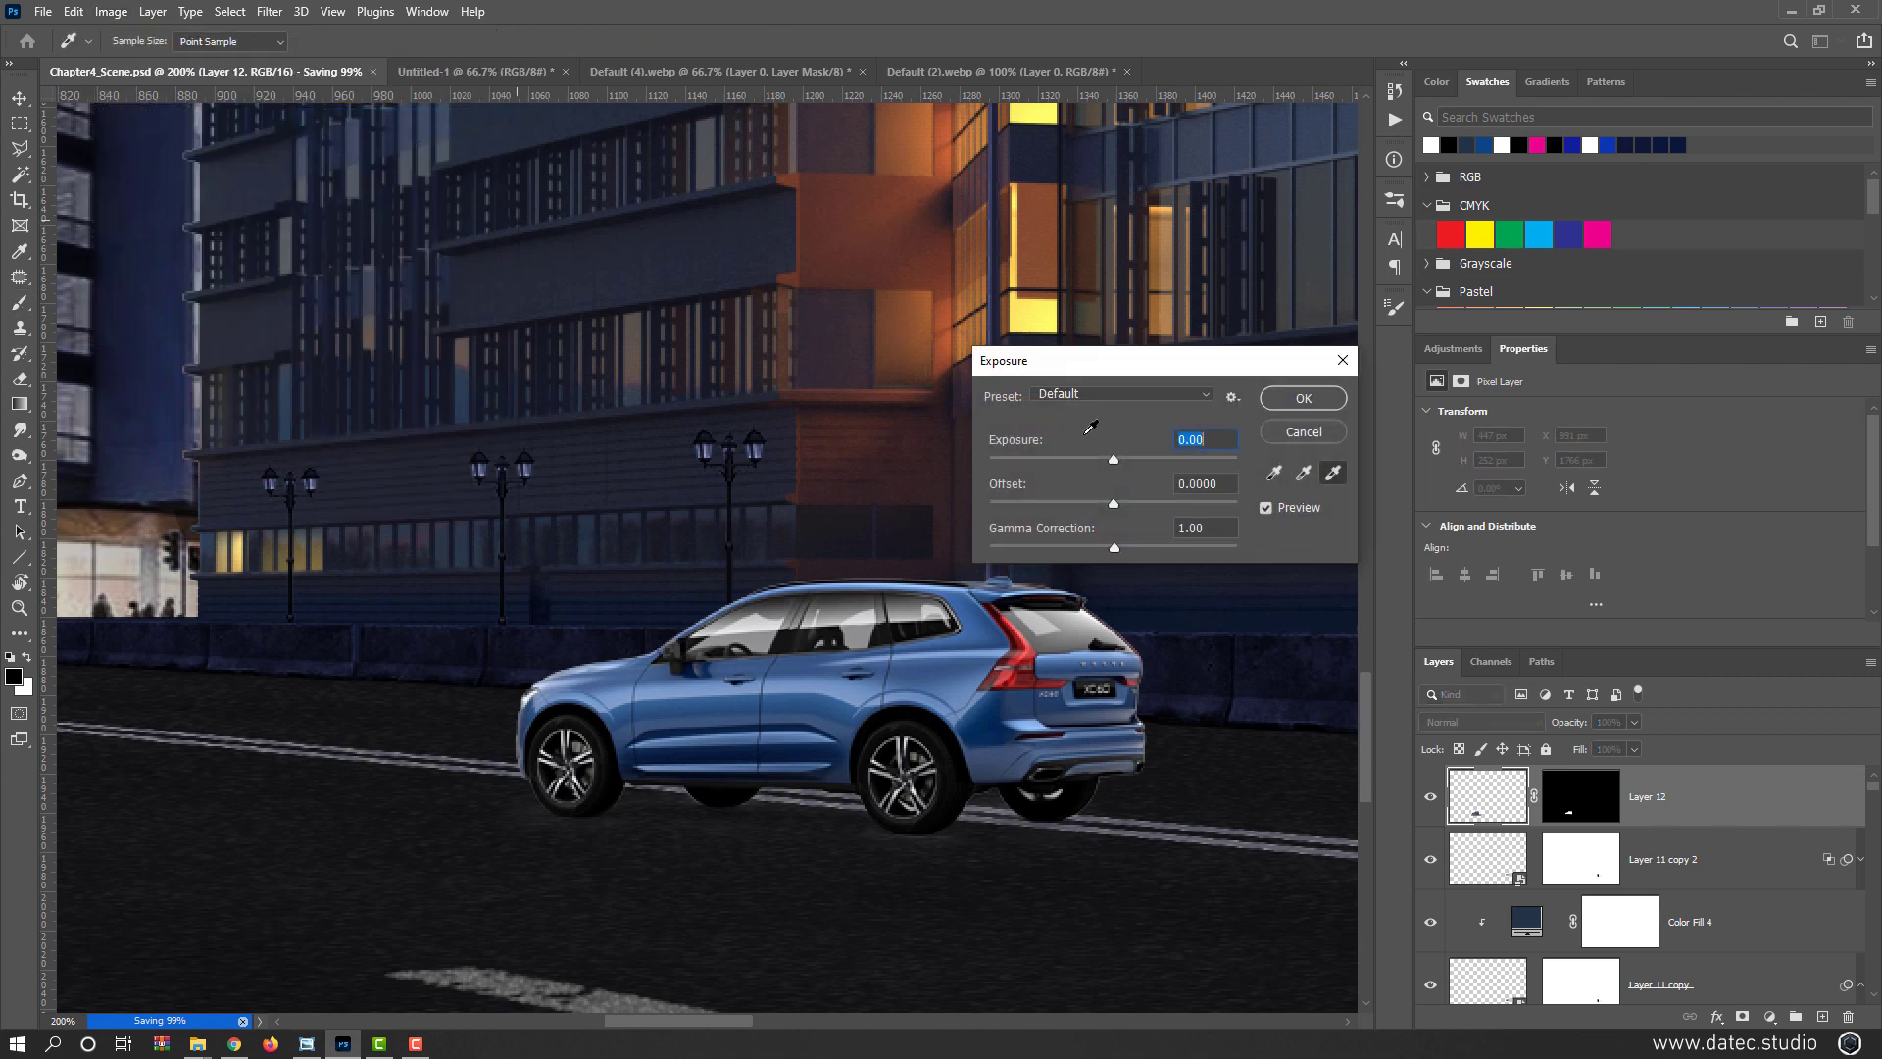
pyautogui.moveTo(1096, 461); pyautogui.dragTo(1102, 459)
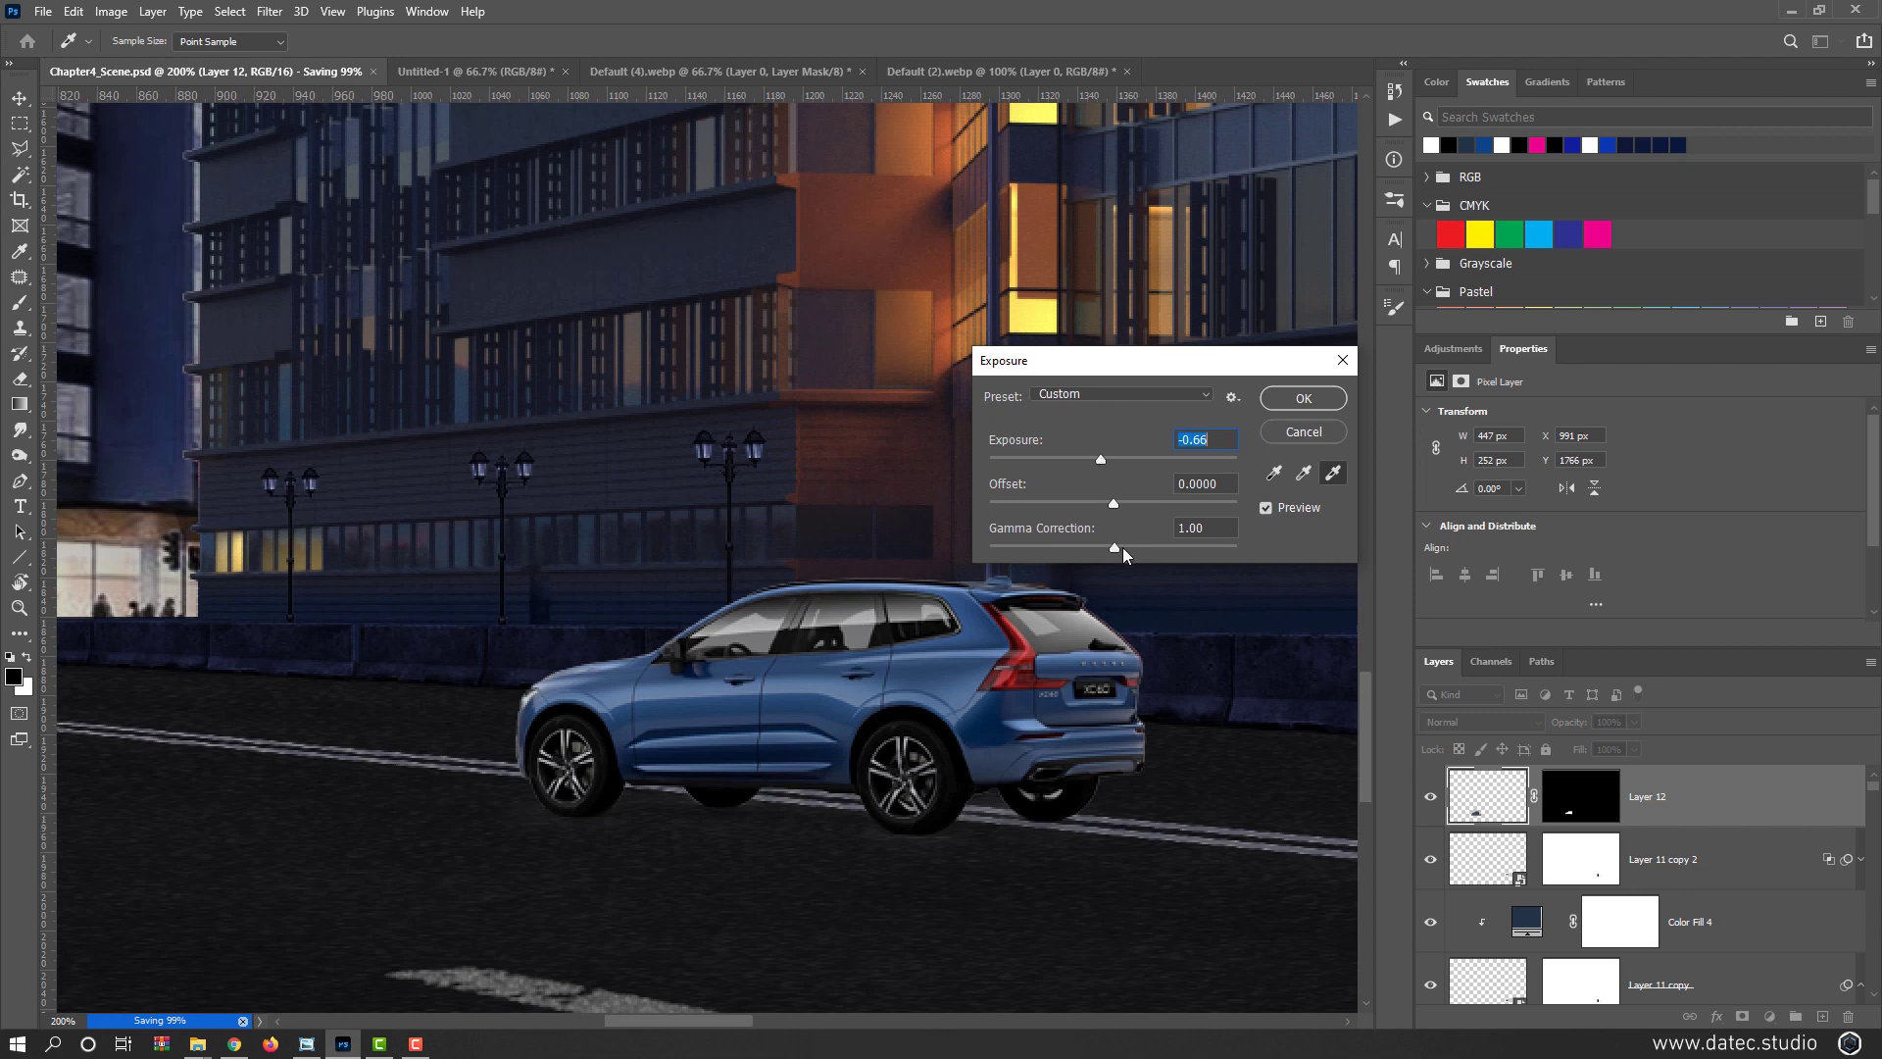
pyautogui.moveTo(1122, 547); pyautogui.dragTo(1127, 547)
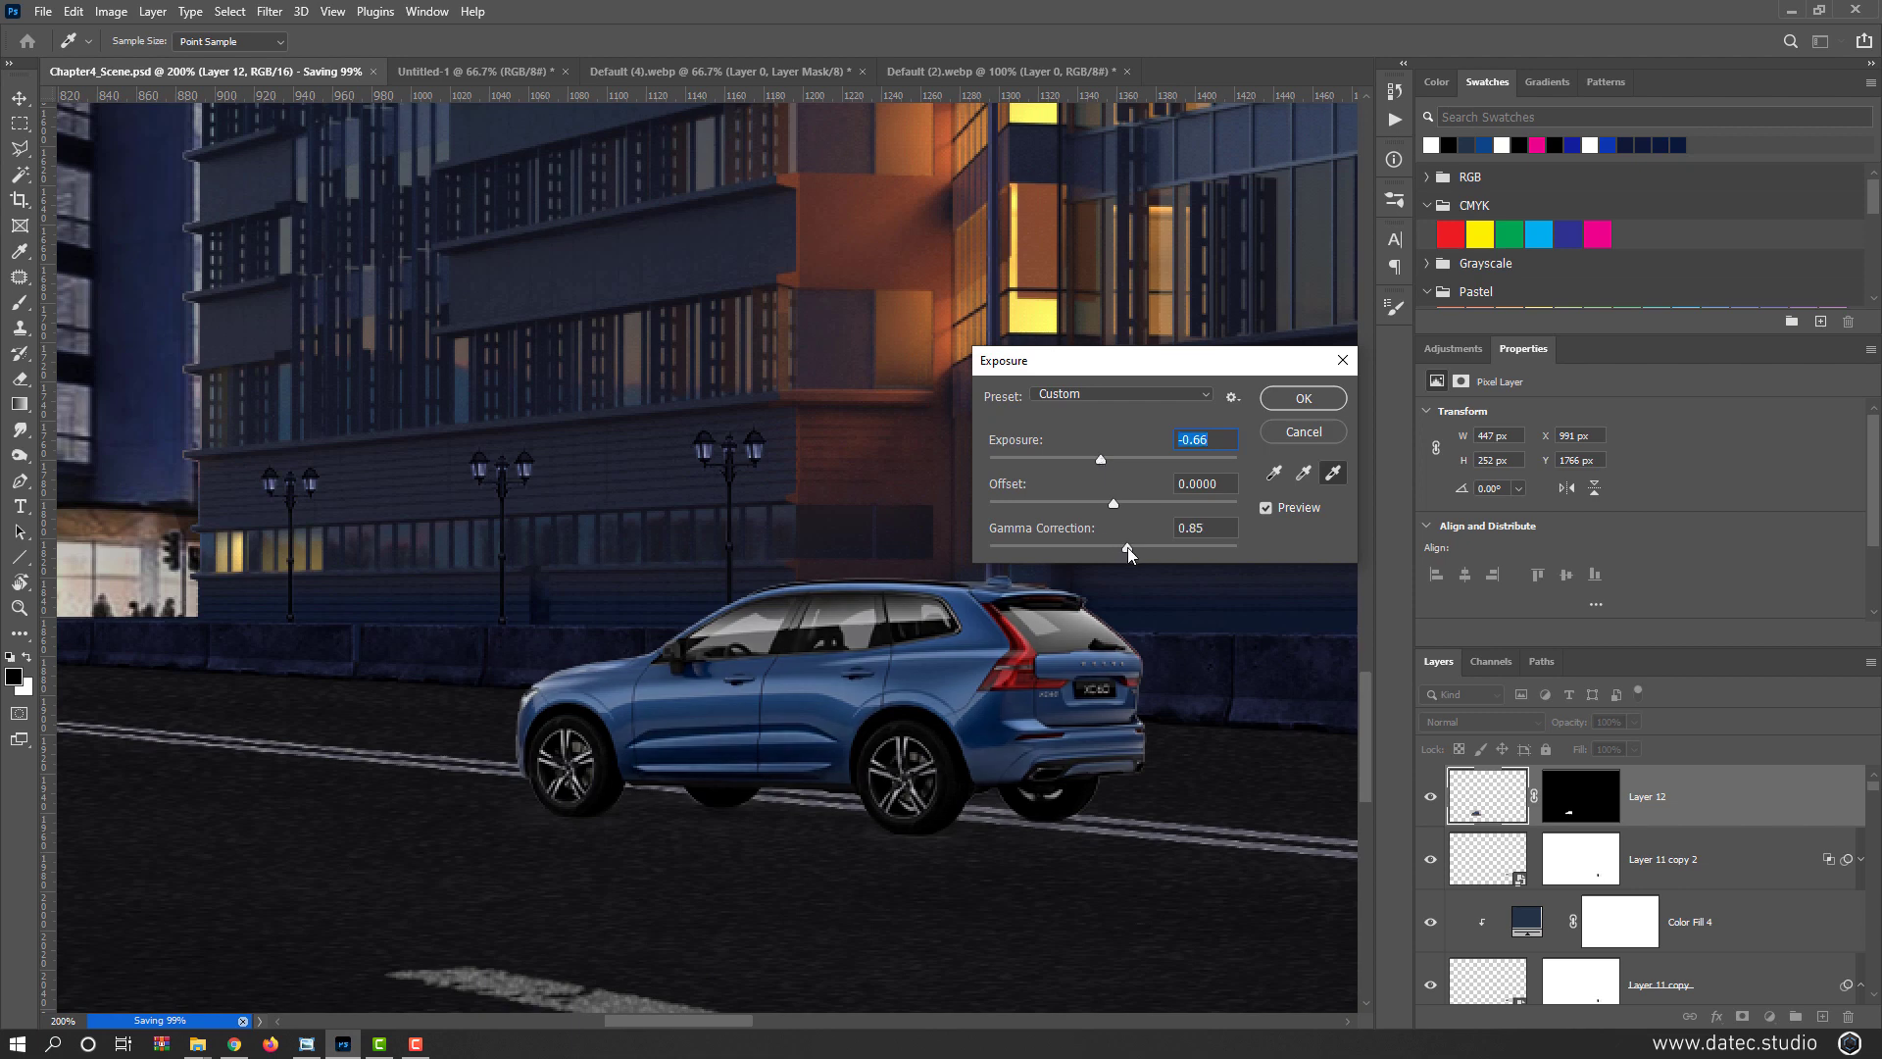
pyautogui.click(1292, 400)
# Duplicate Layer 12 with its mask, then desaturate and invert the car image on the copy
pyautogui.moveTo(906, 611); pyautogui.dragTo(658, 581)
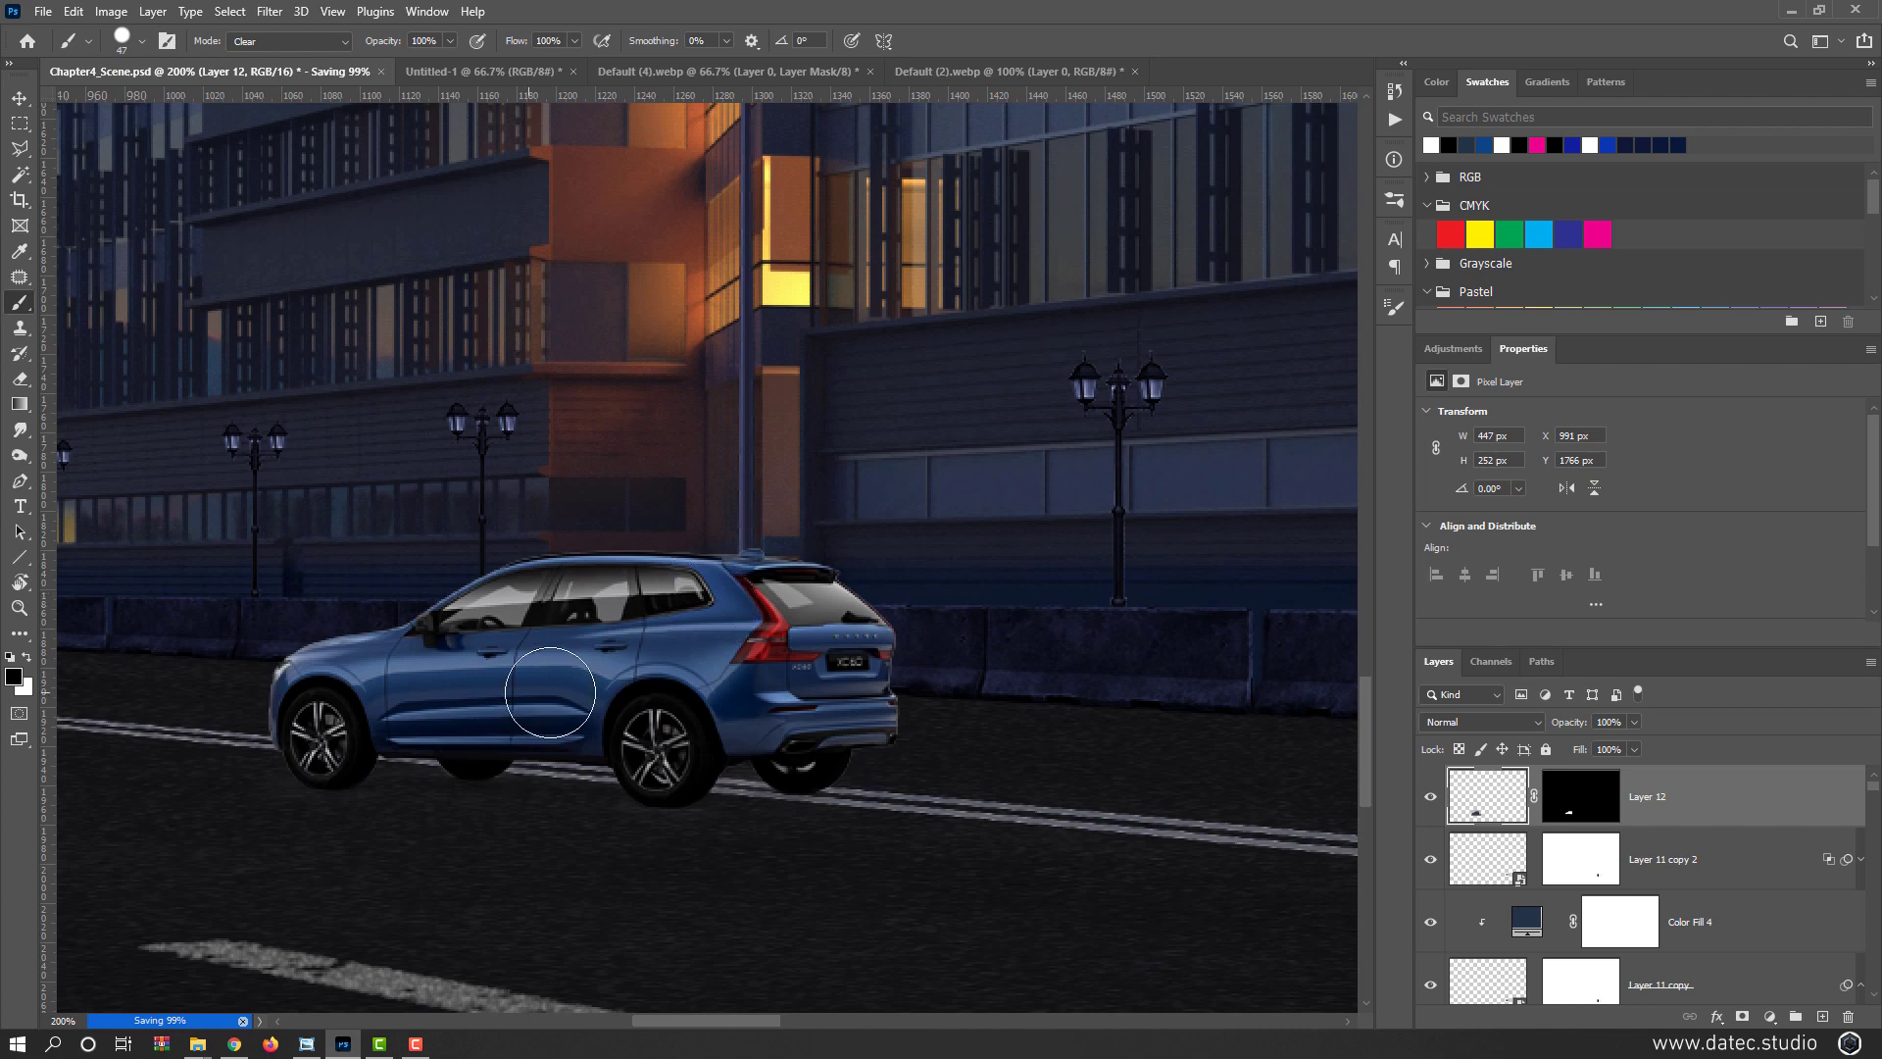
pyautogui.moveTo(603, 659)
pyautogui.mouseDown()
pyautogui.moveTo(730, 727)
pyautogui.moveTo(715, 721)
pyautogui.mouseUp()
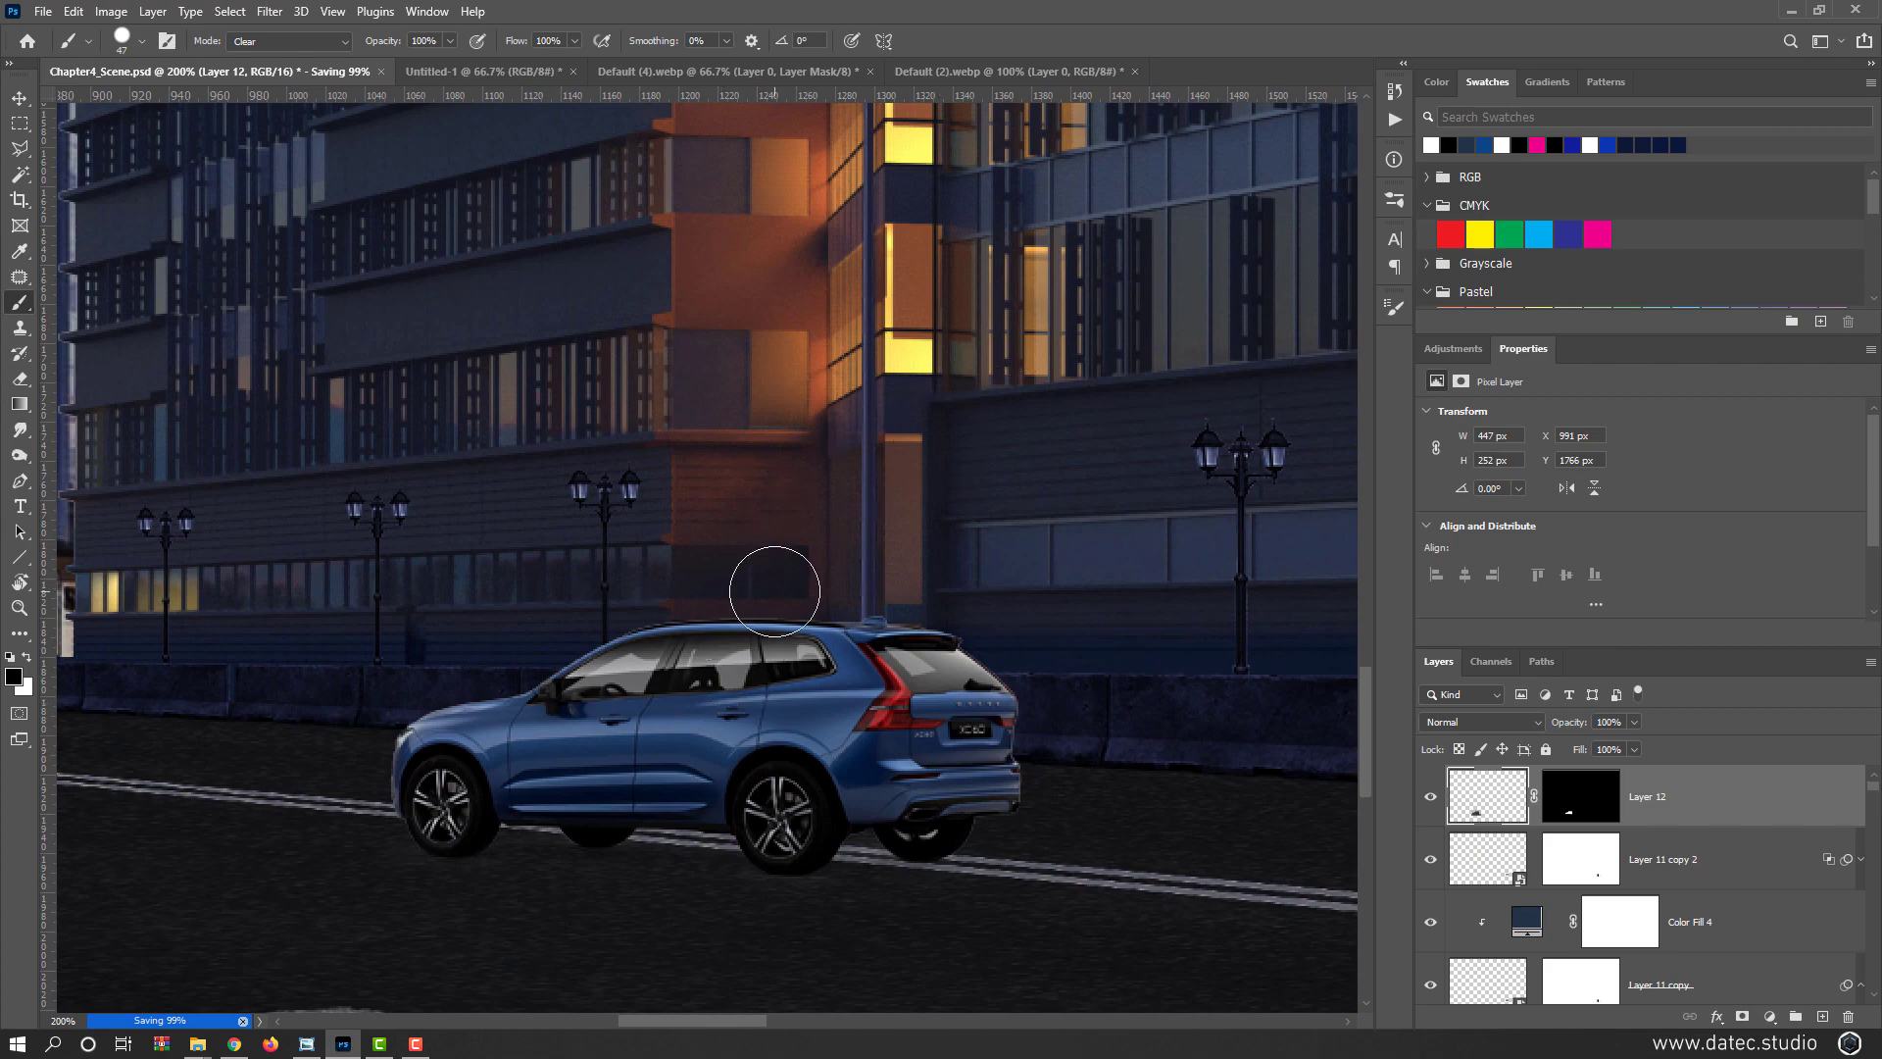
pyautogui.scroll(-1, 776, 590)
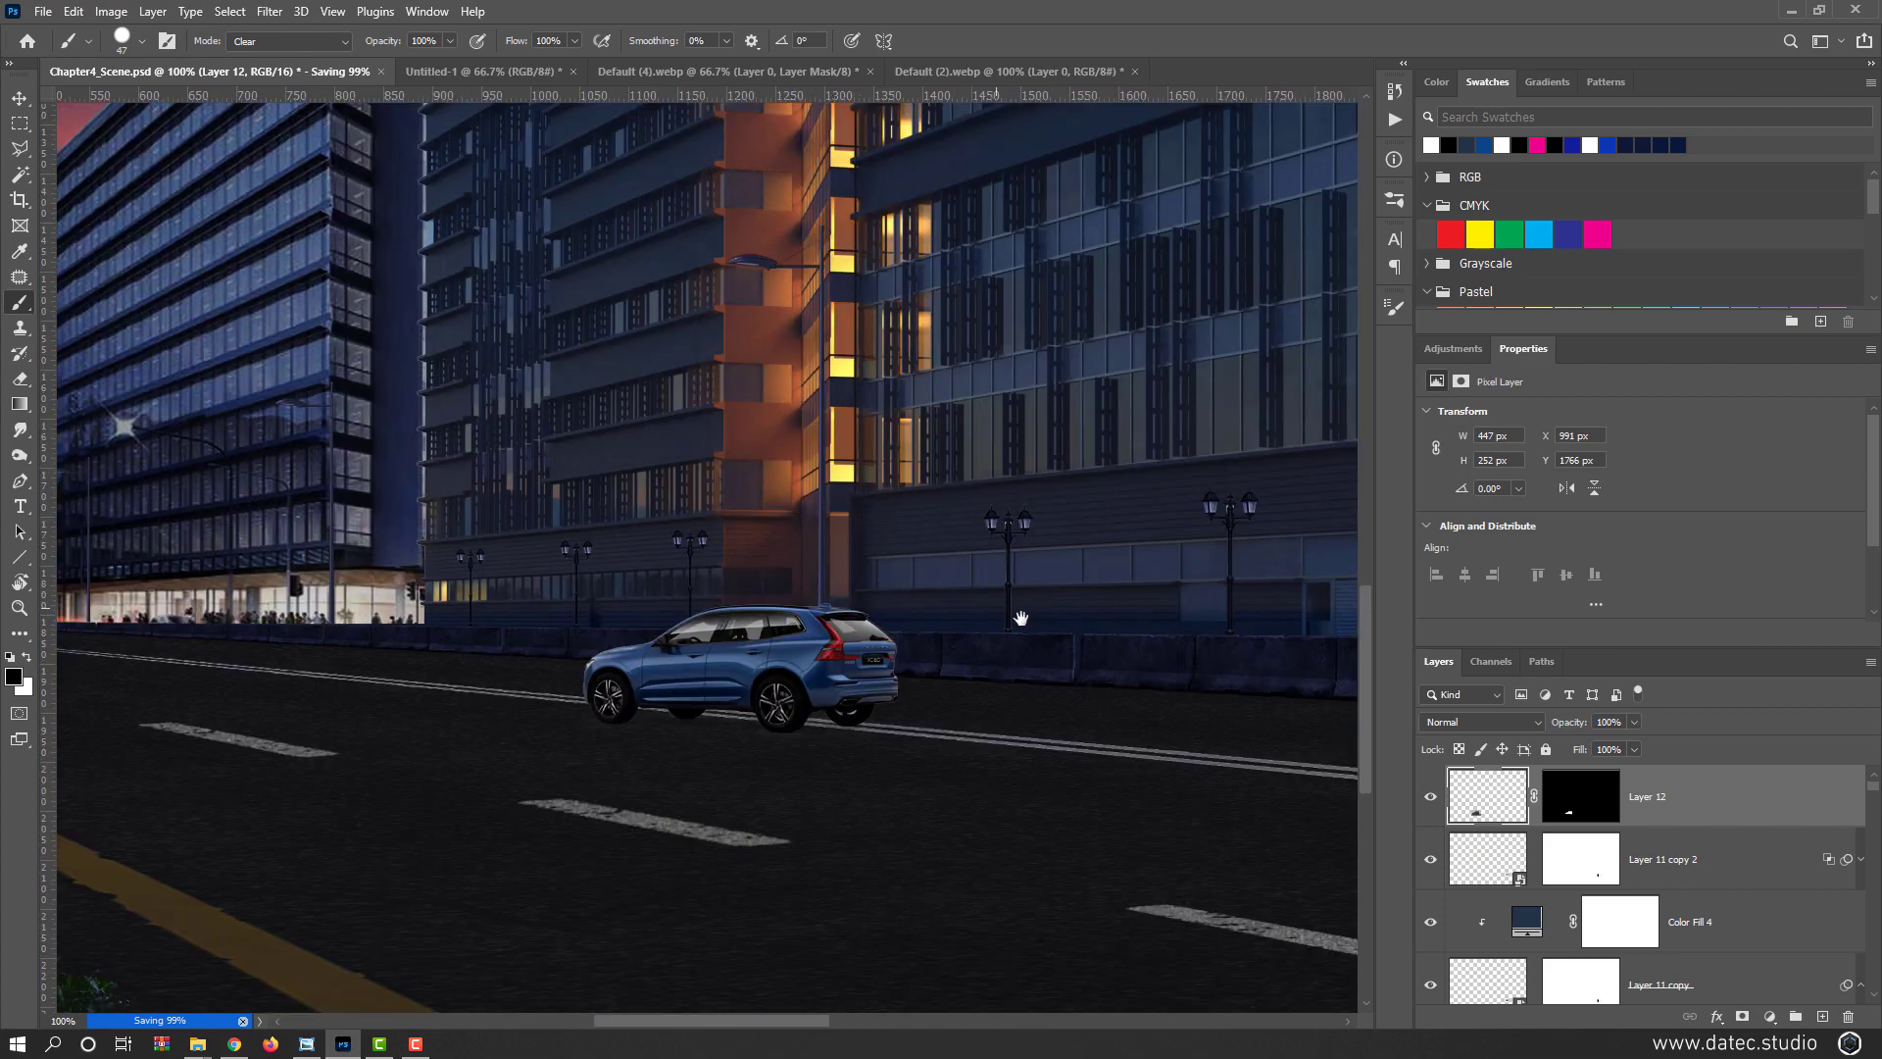
pyautogui.scroll(1, 773, 691)
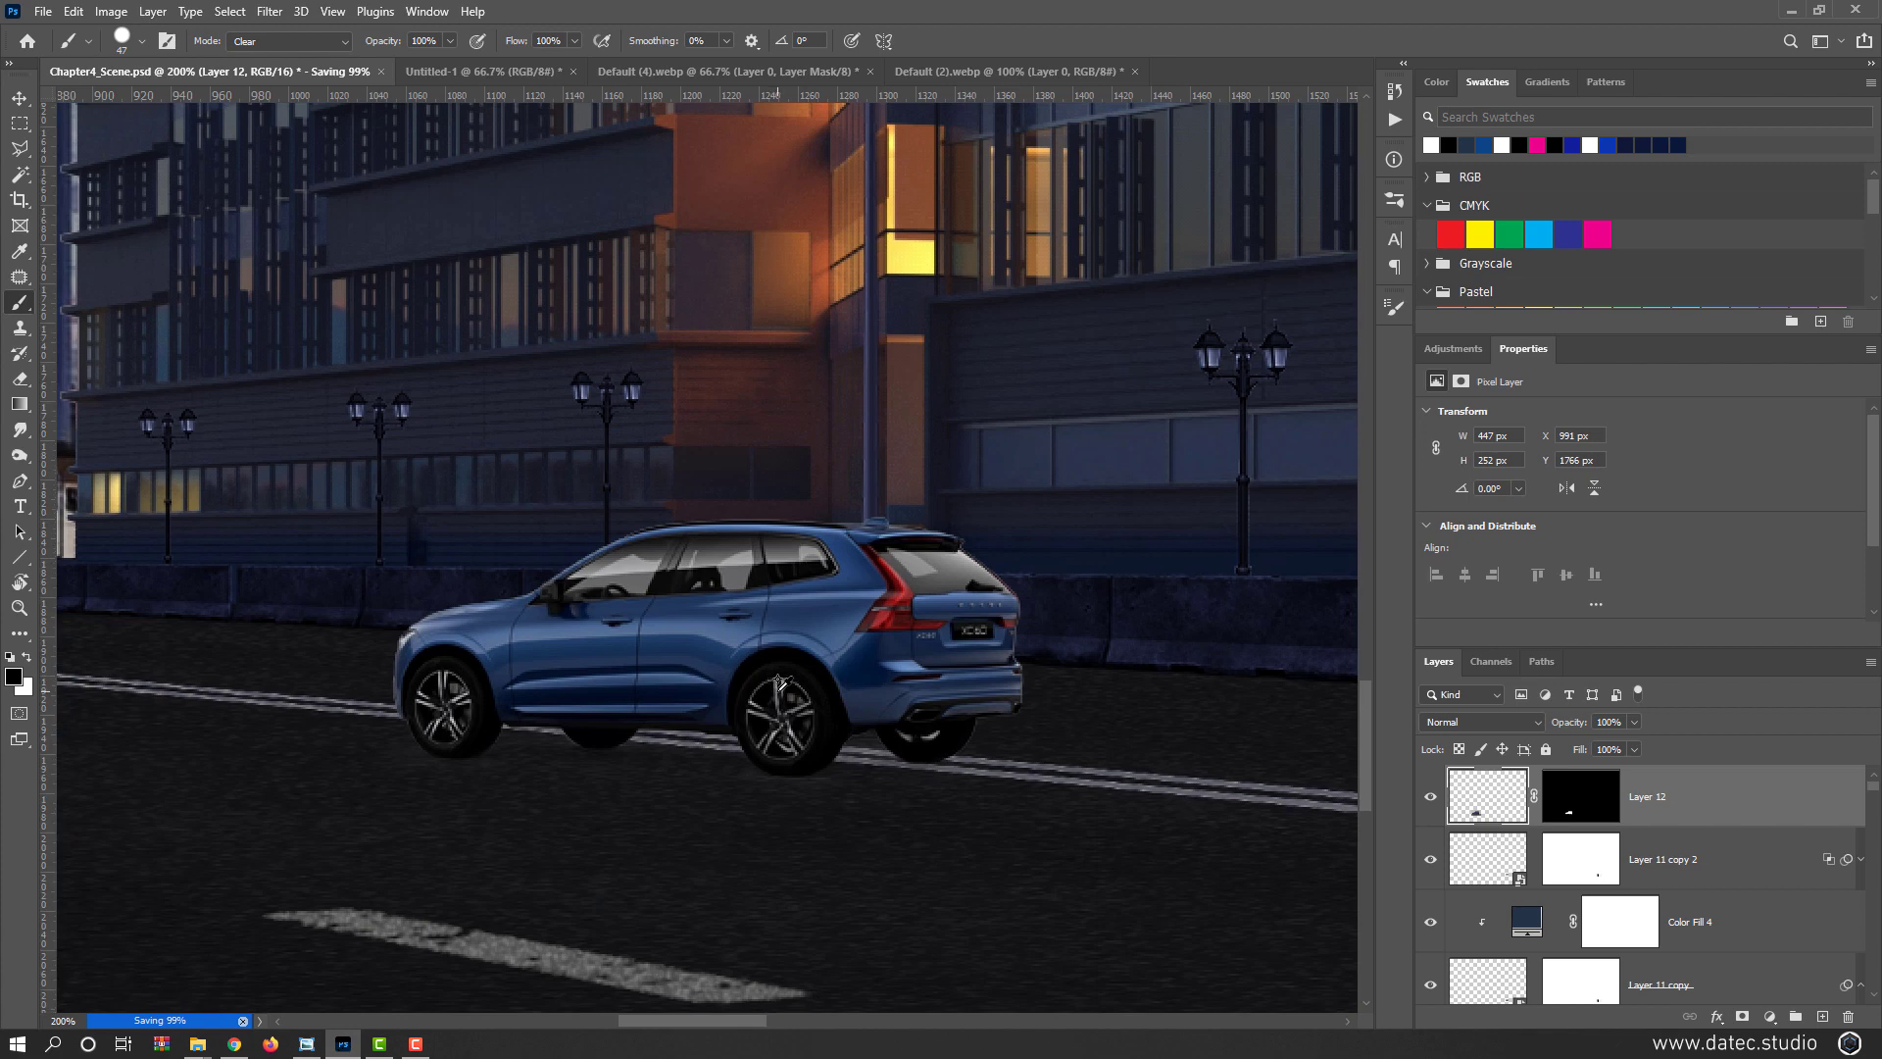
pyautogui.click(19, 98)
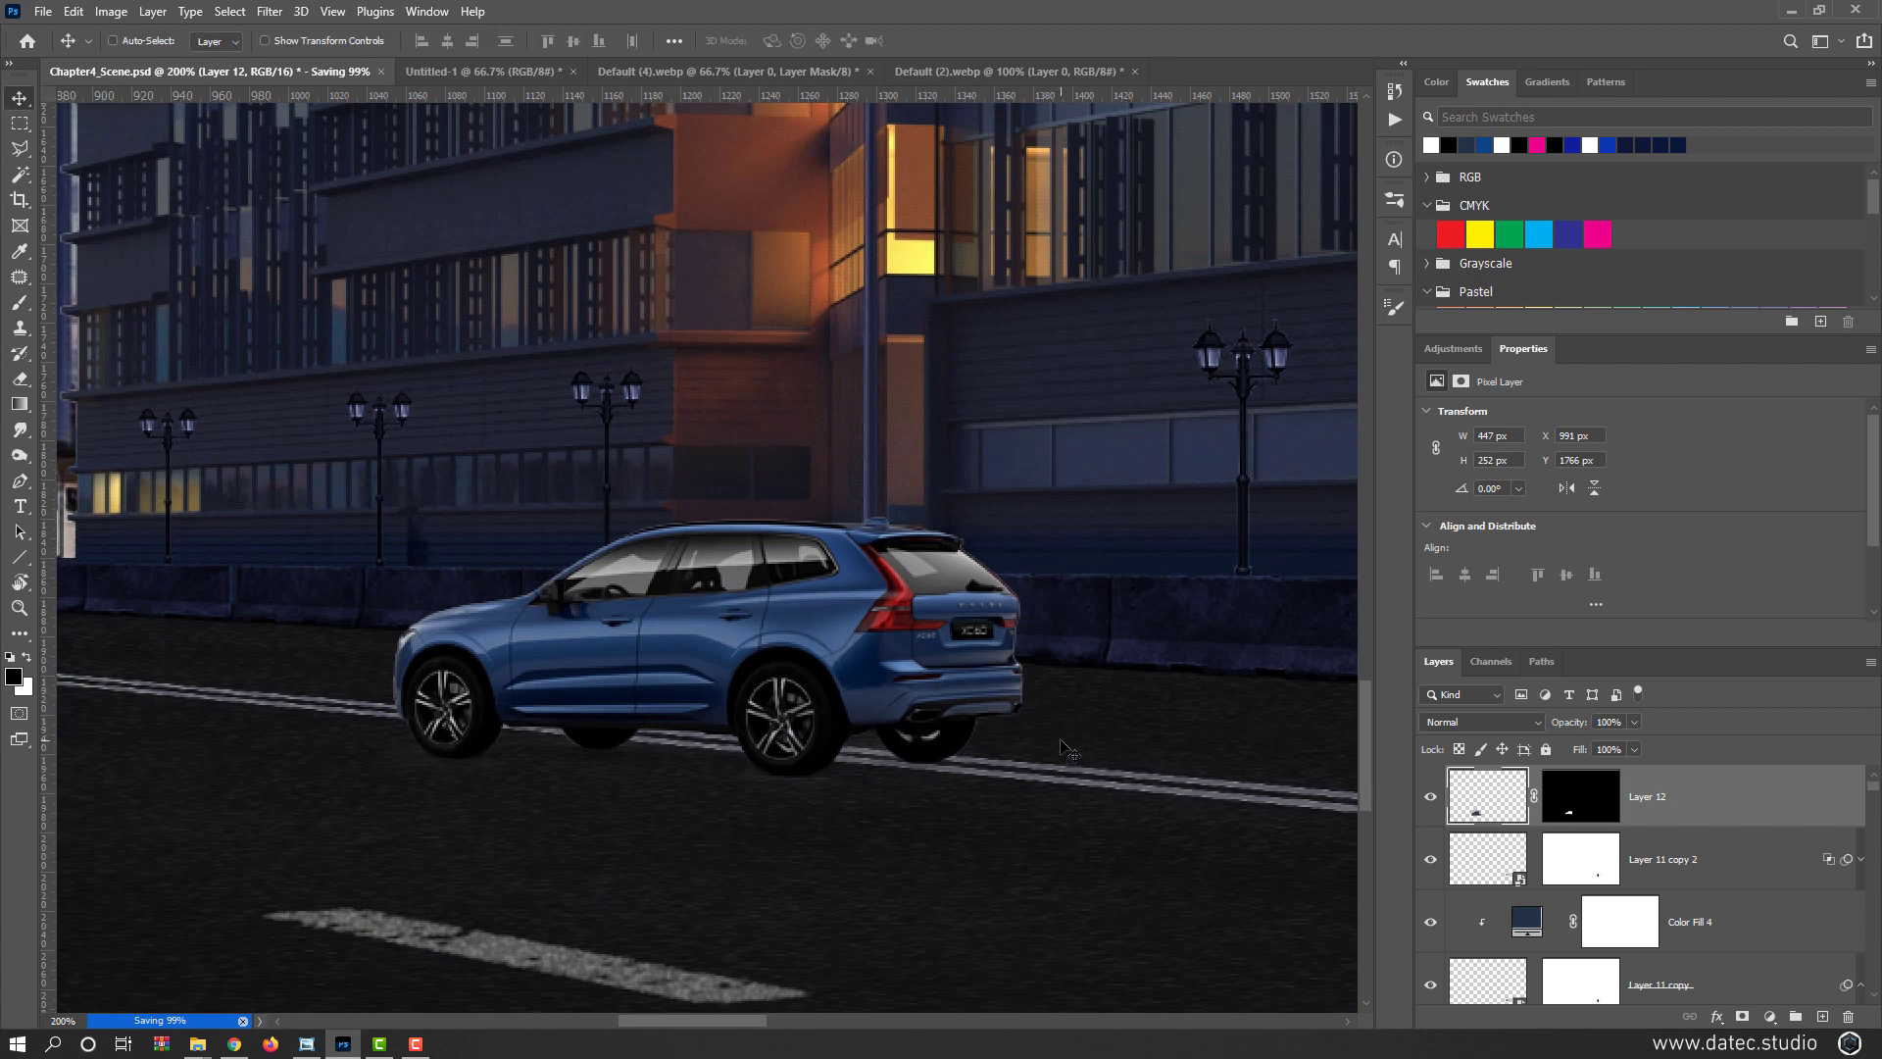
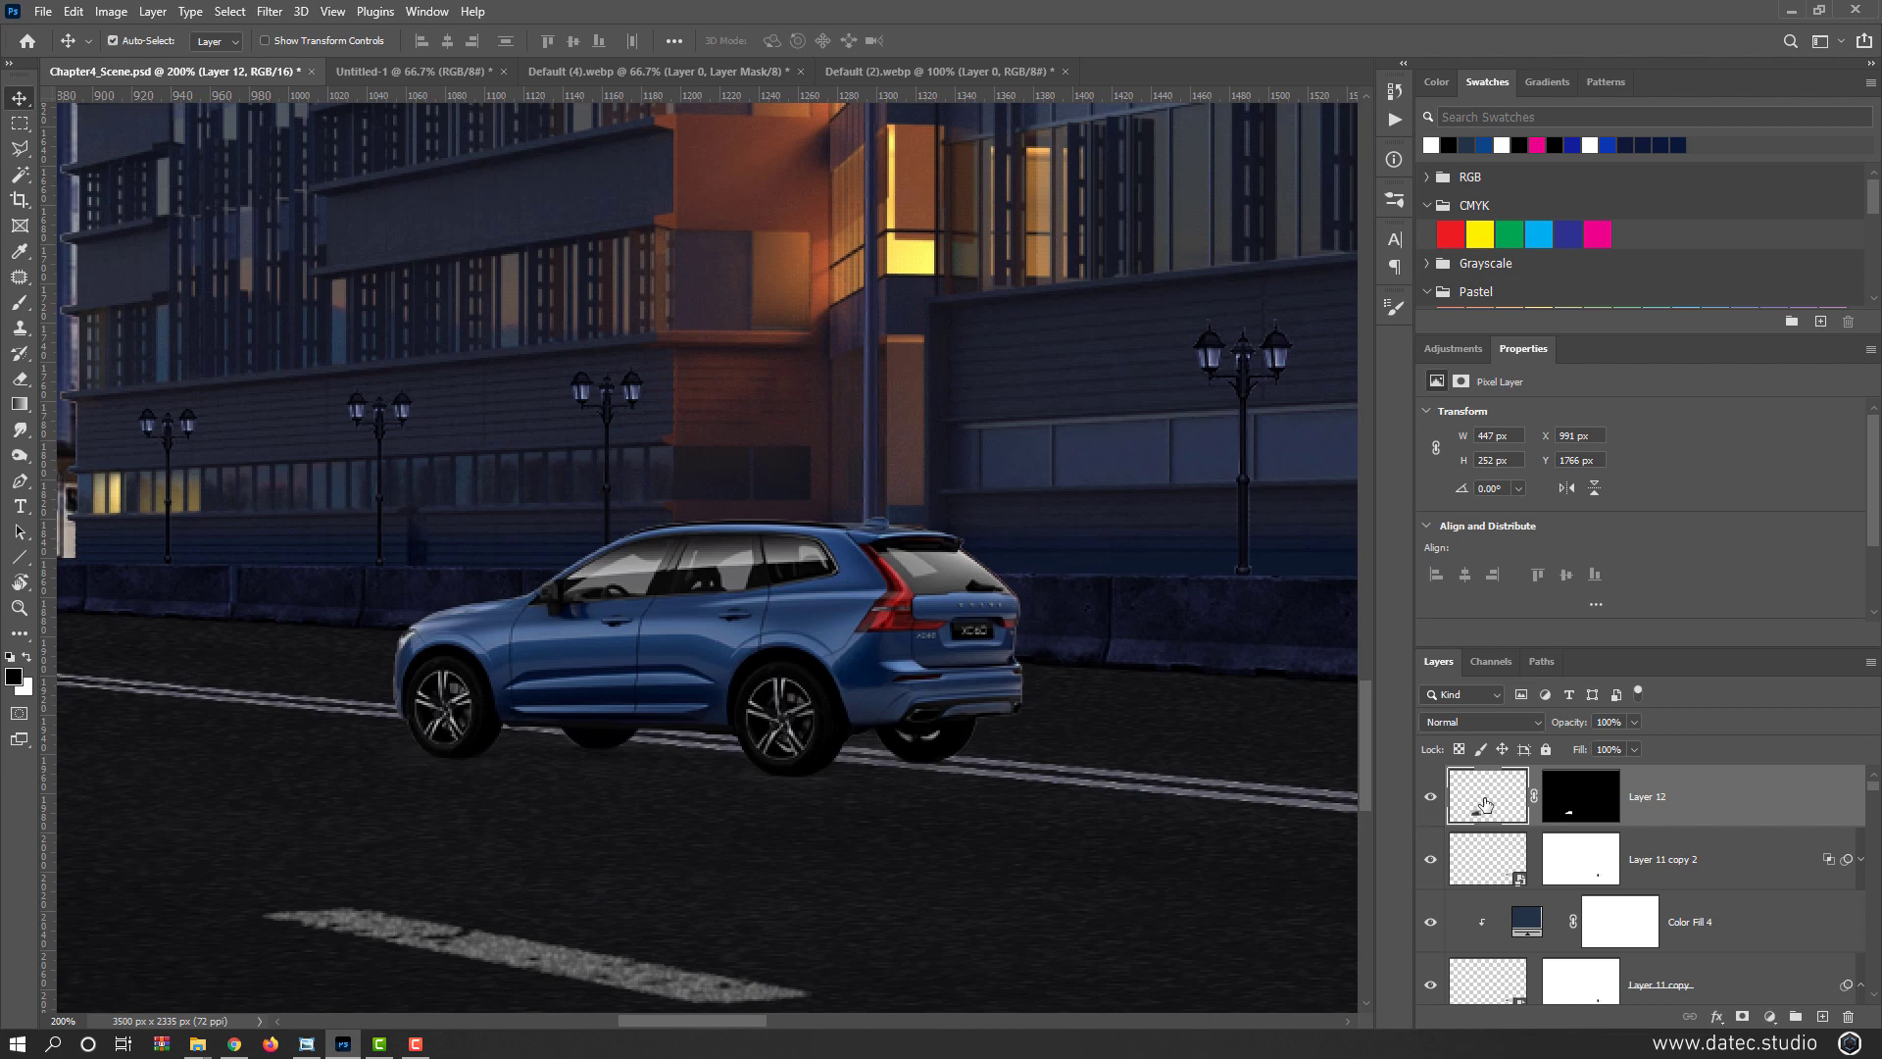
pyautogui.hotkey('ctrl', 'j')
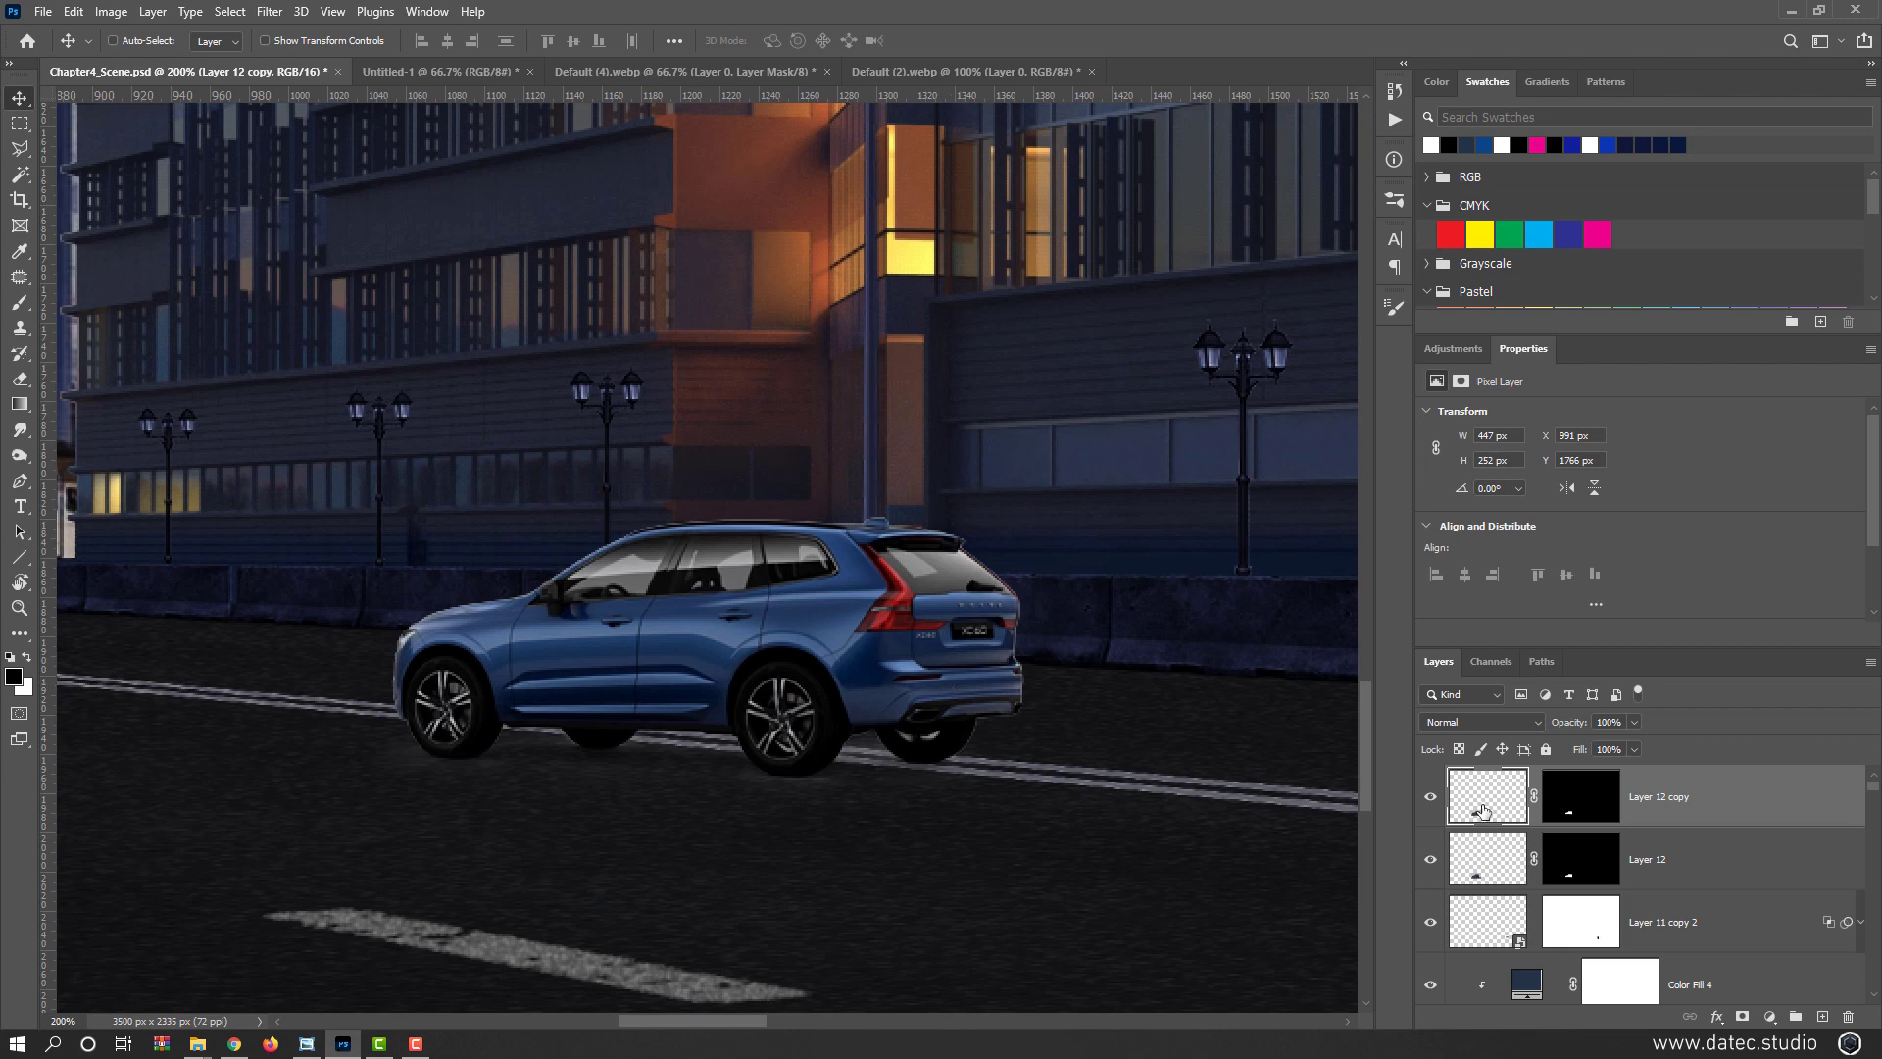
pyautogui.hotkey('ctrl', 'shift', 'u')
pyautogui.hotkey('ctrl', 'shift', 'u')
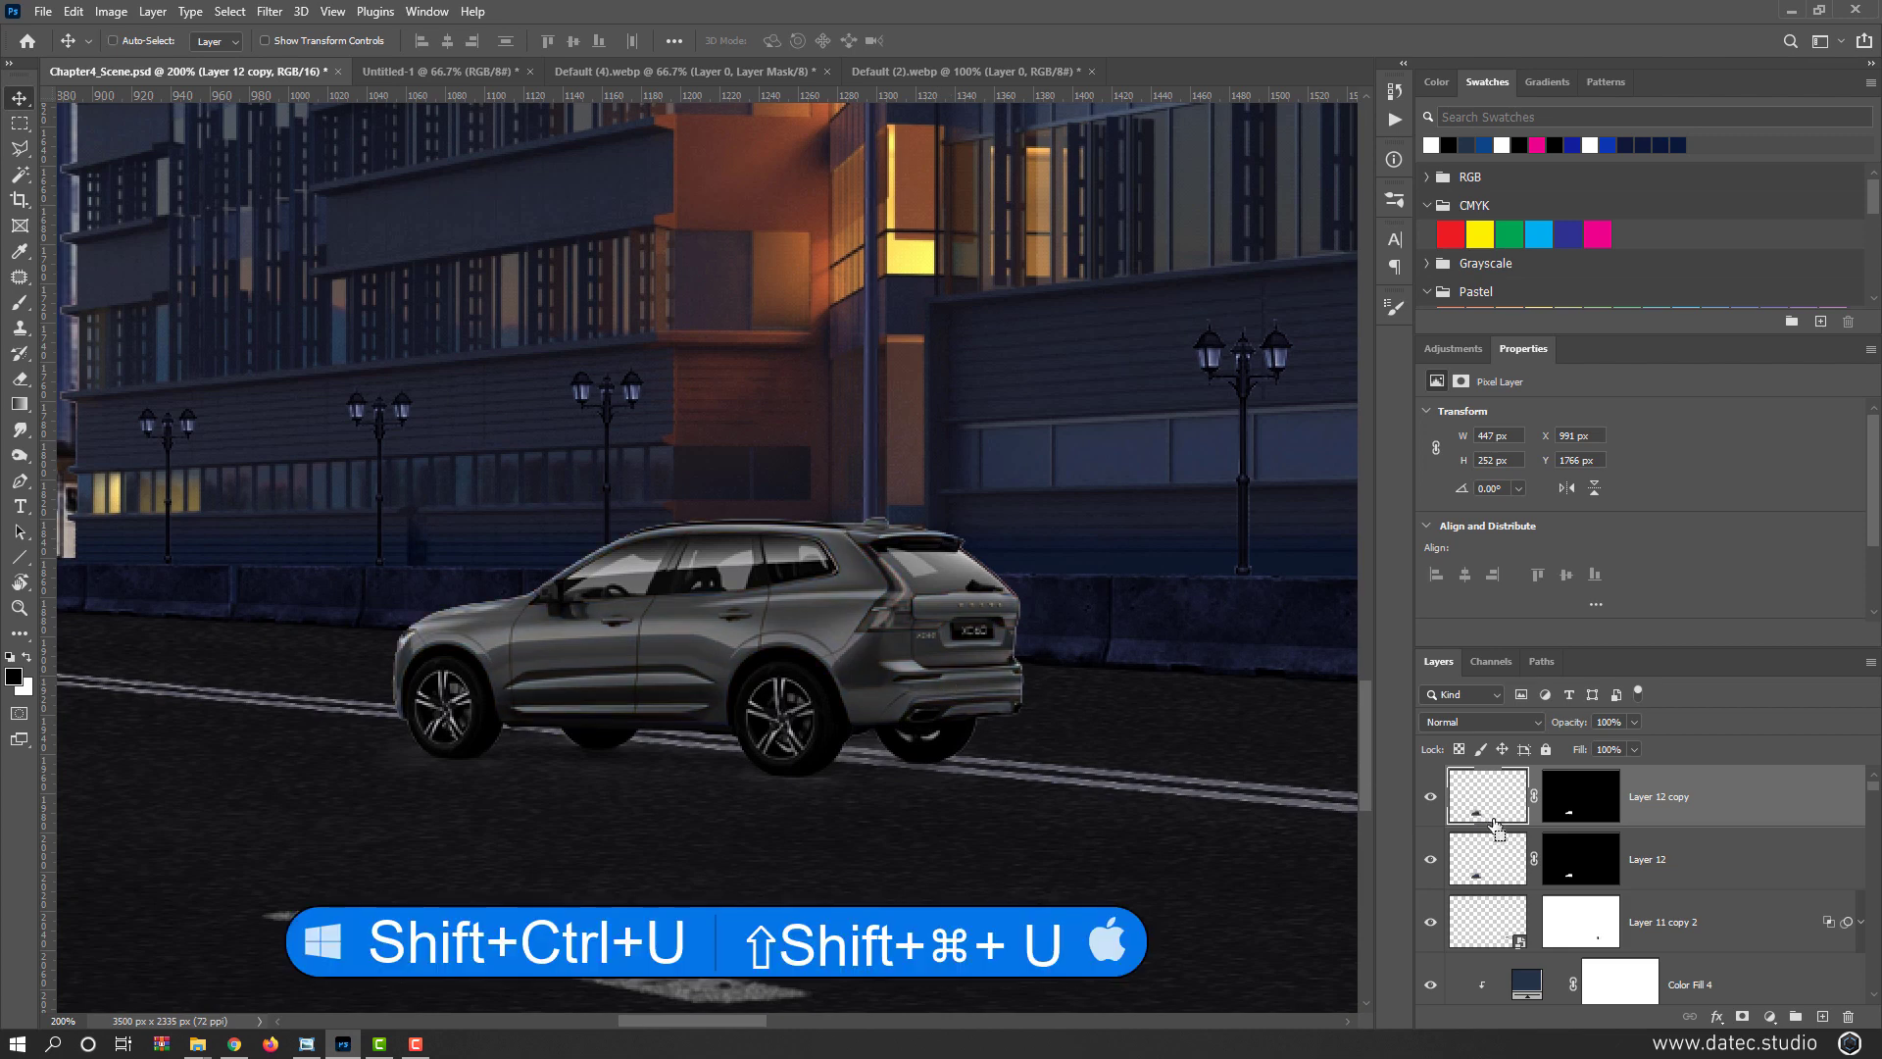
pyautogui.hotkey('ctrl', 'i')
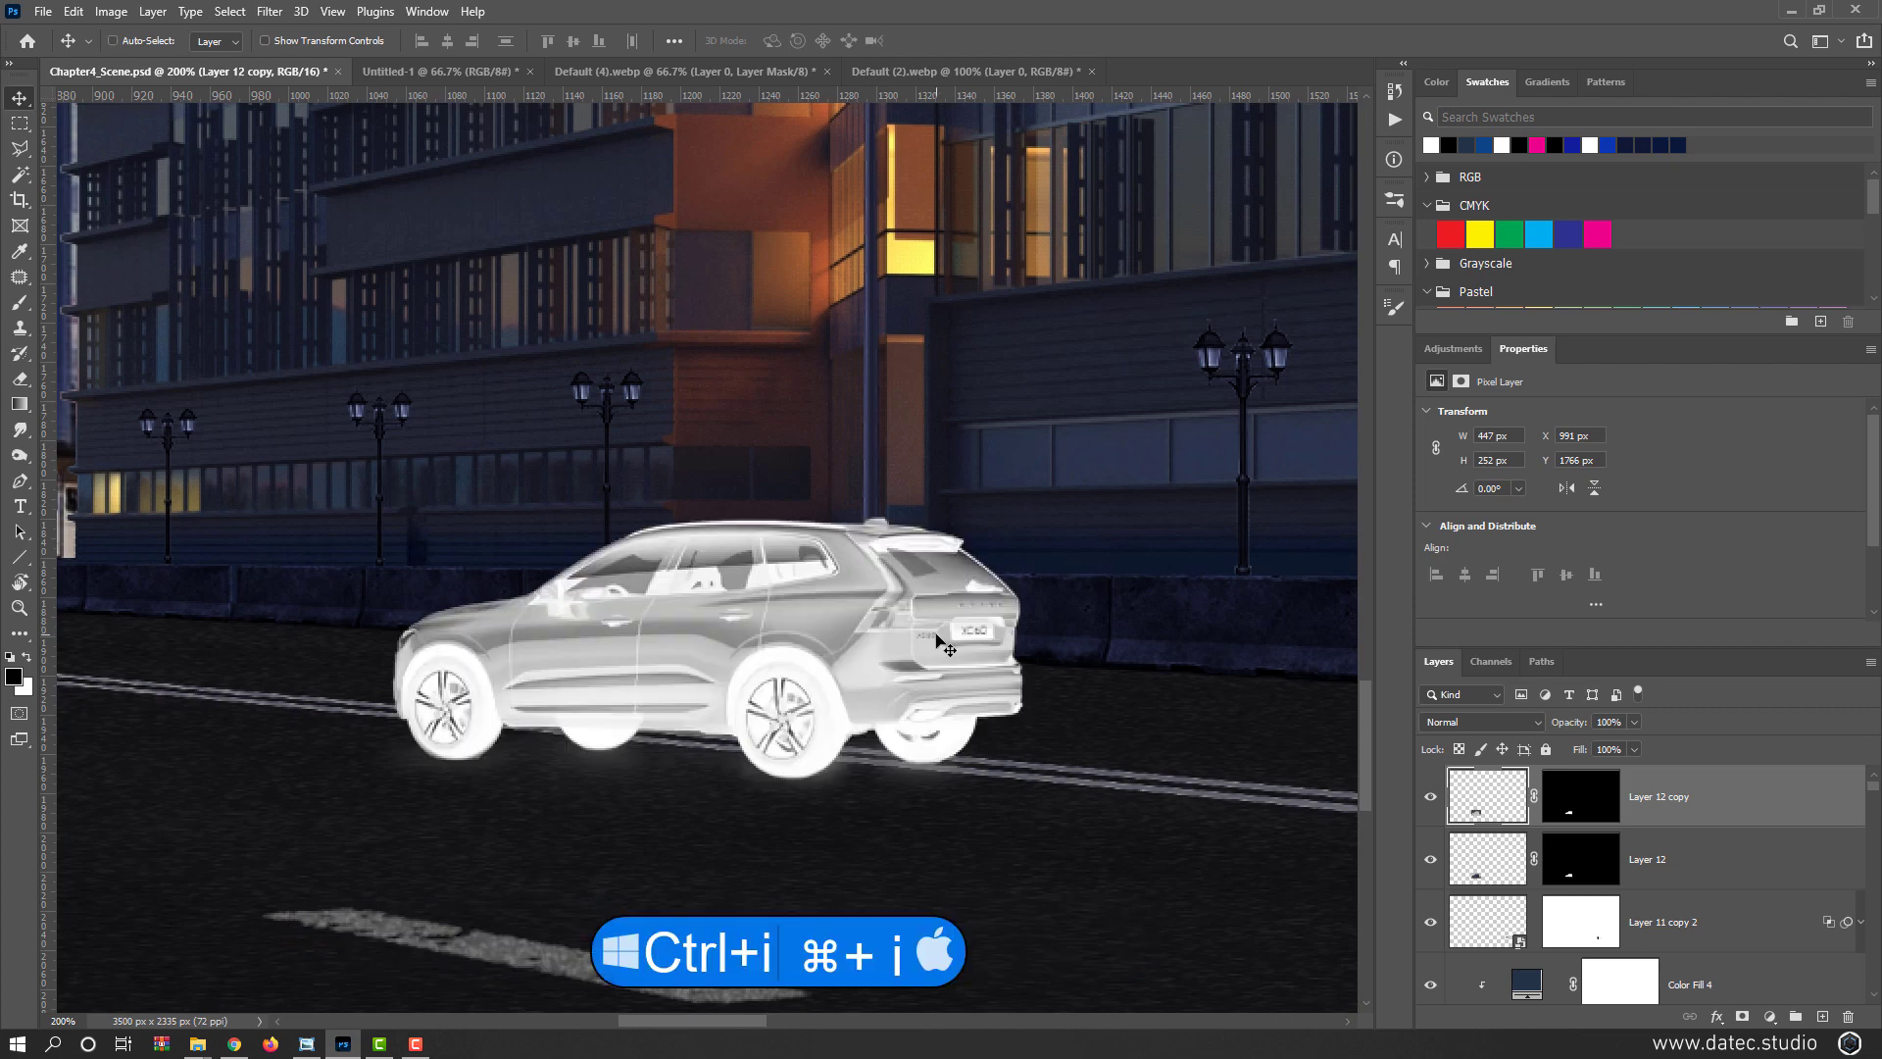
# Increase the inverted copy's contrast with Levels, setting the black input level to 76
pyautogui.hotkey('ctrl', 'l')
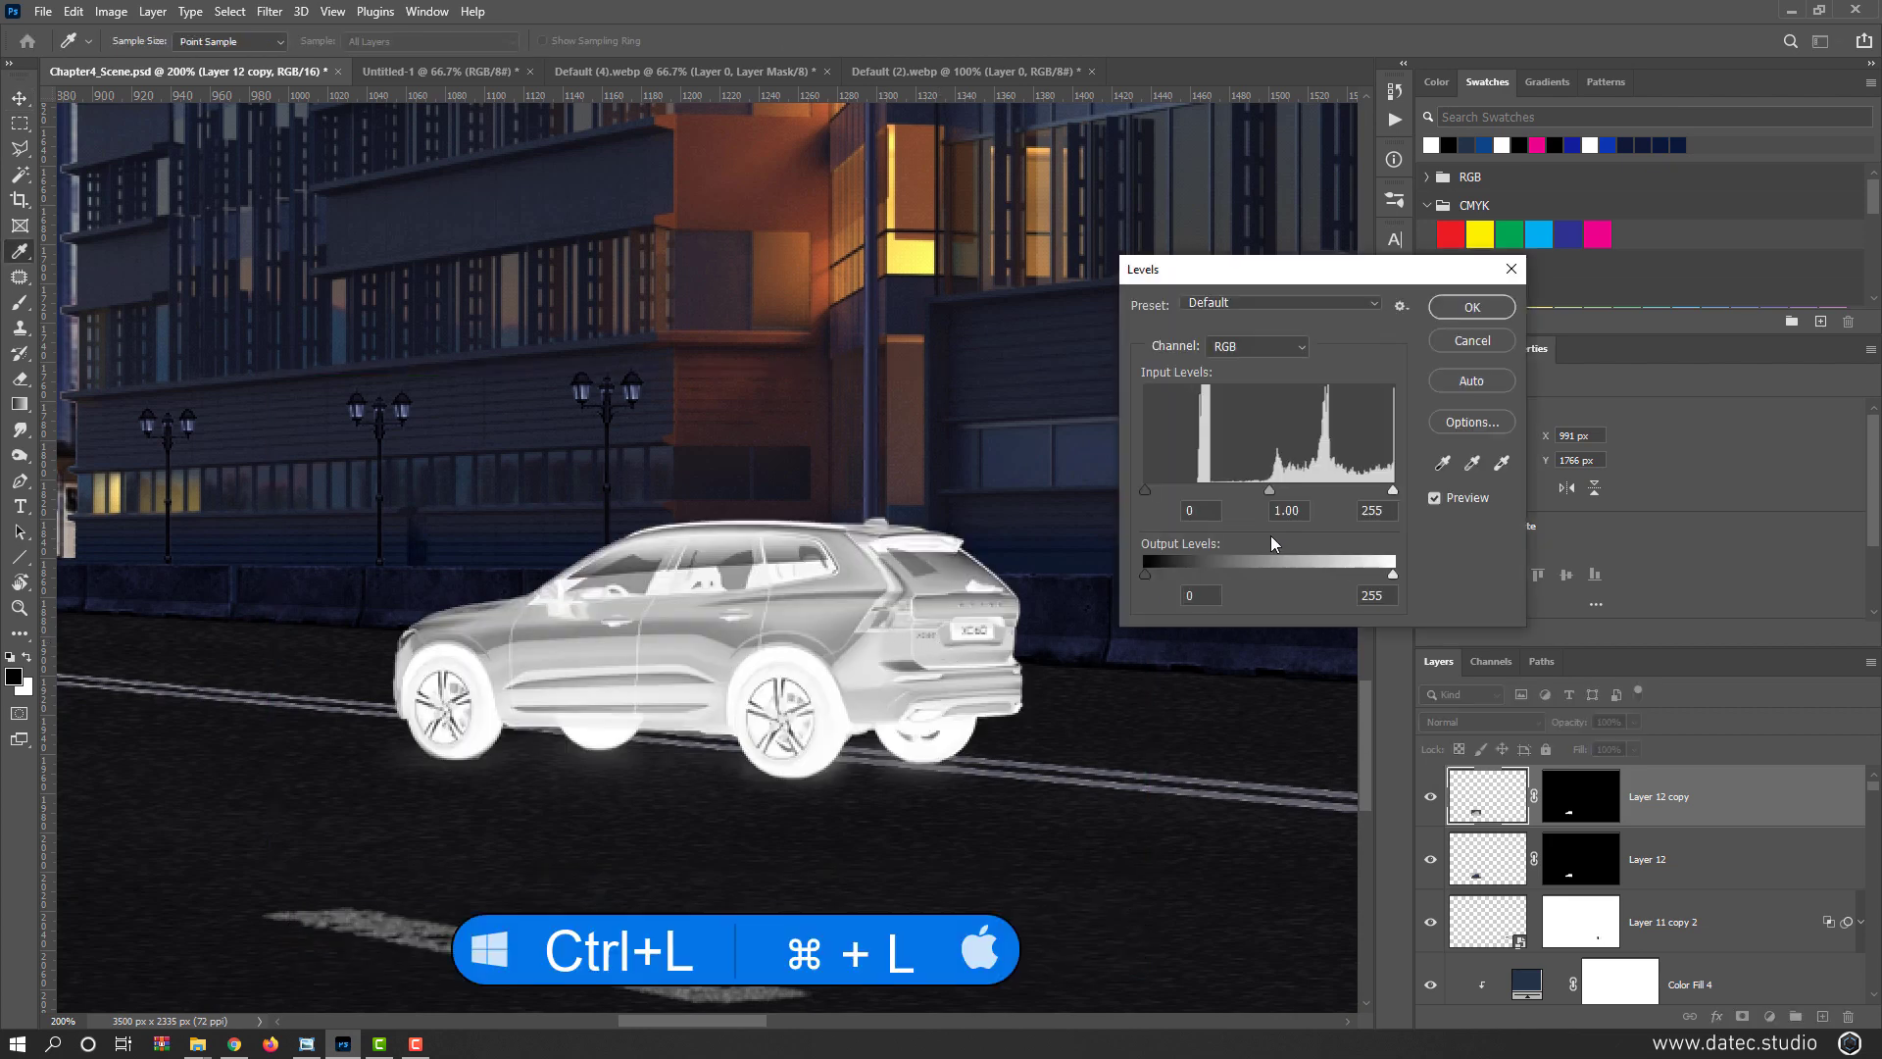
pyautogui.moveTo(1151, 488); pyautogui.dragTo(1220, 489)
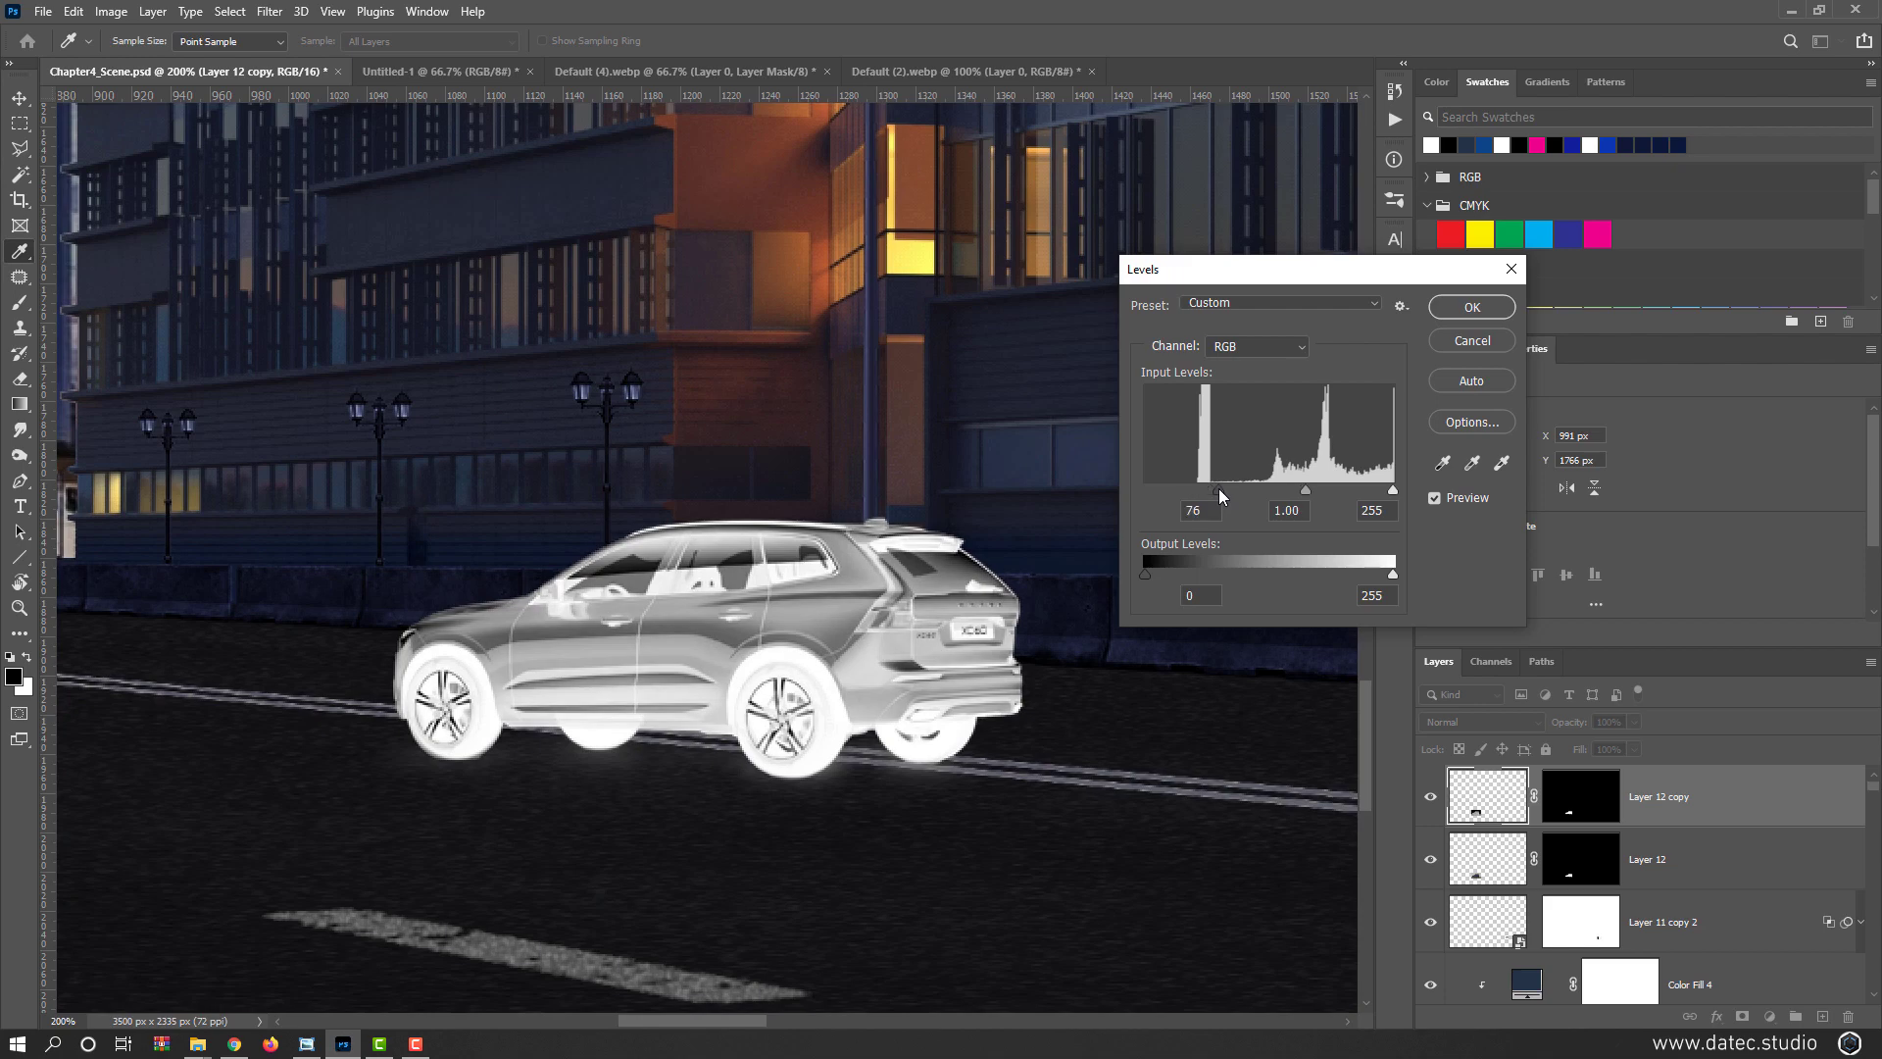
pyautogui.click(1473, 308)
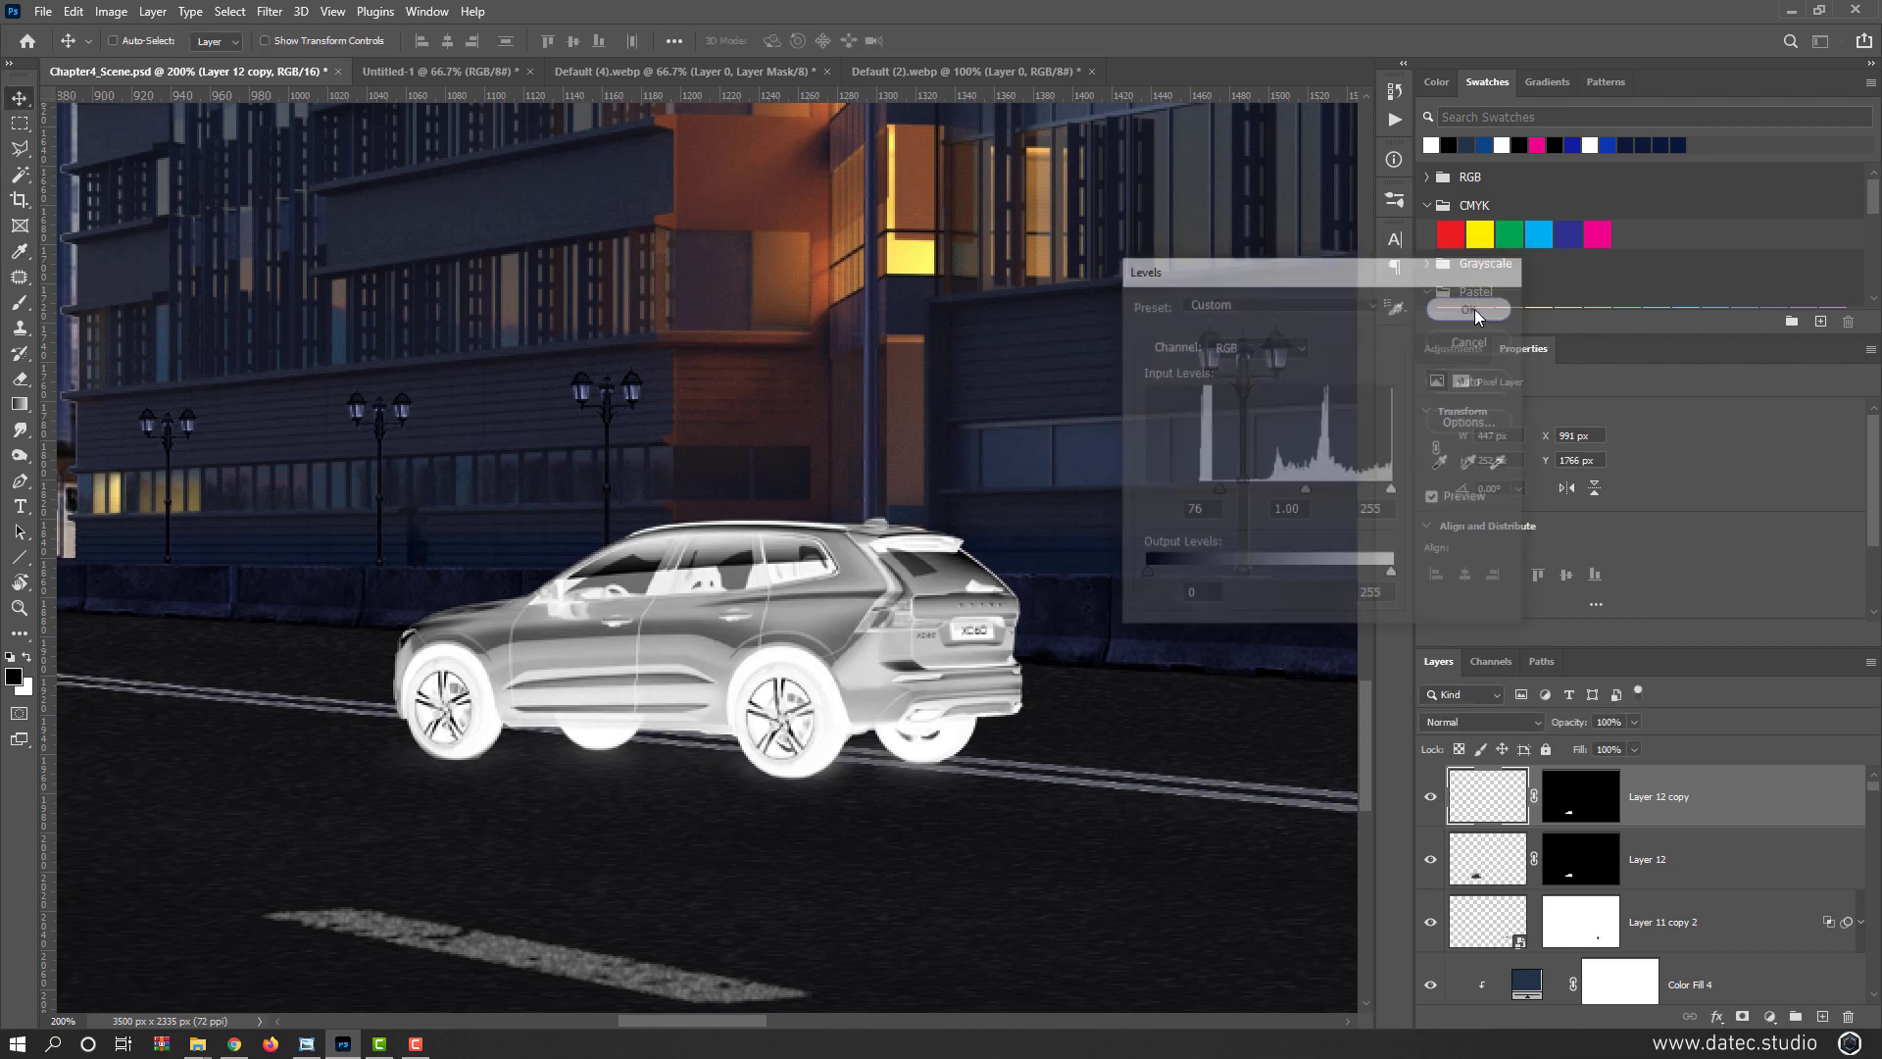
# Try to fade out the copy's bright tones with Blend If, splitting This Layer's white point to 116 / 255
pyautogui.doubleClick(1771, 796)
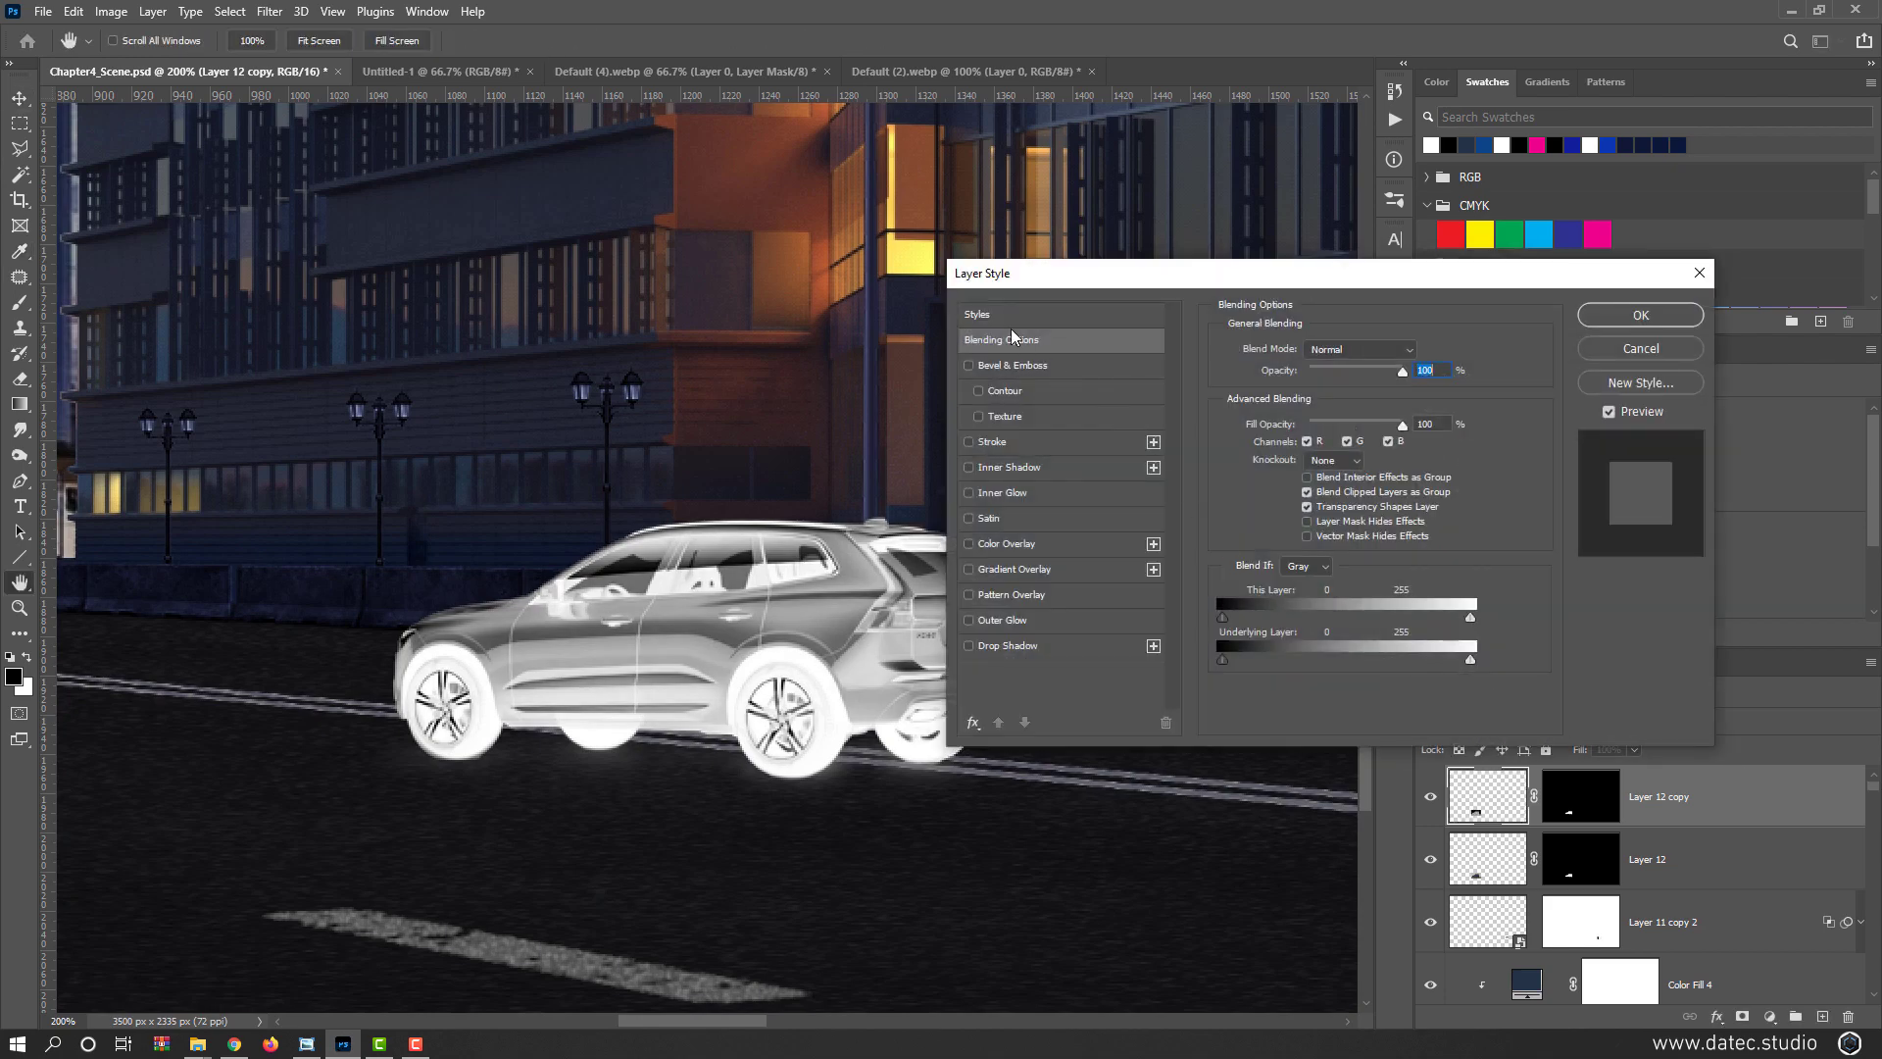
pyautogui.moveTo(1469, 617); pyautogui.dragTo(1331, 630)
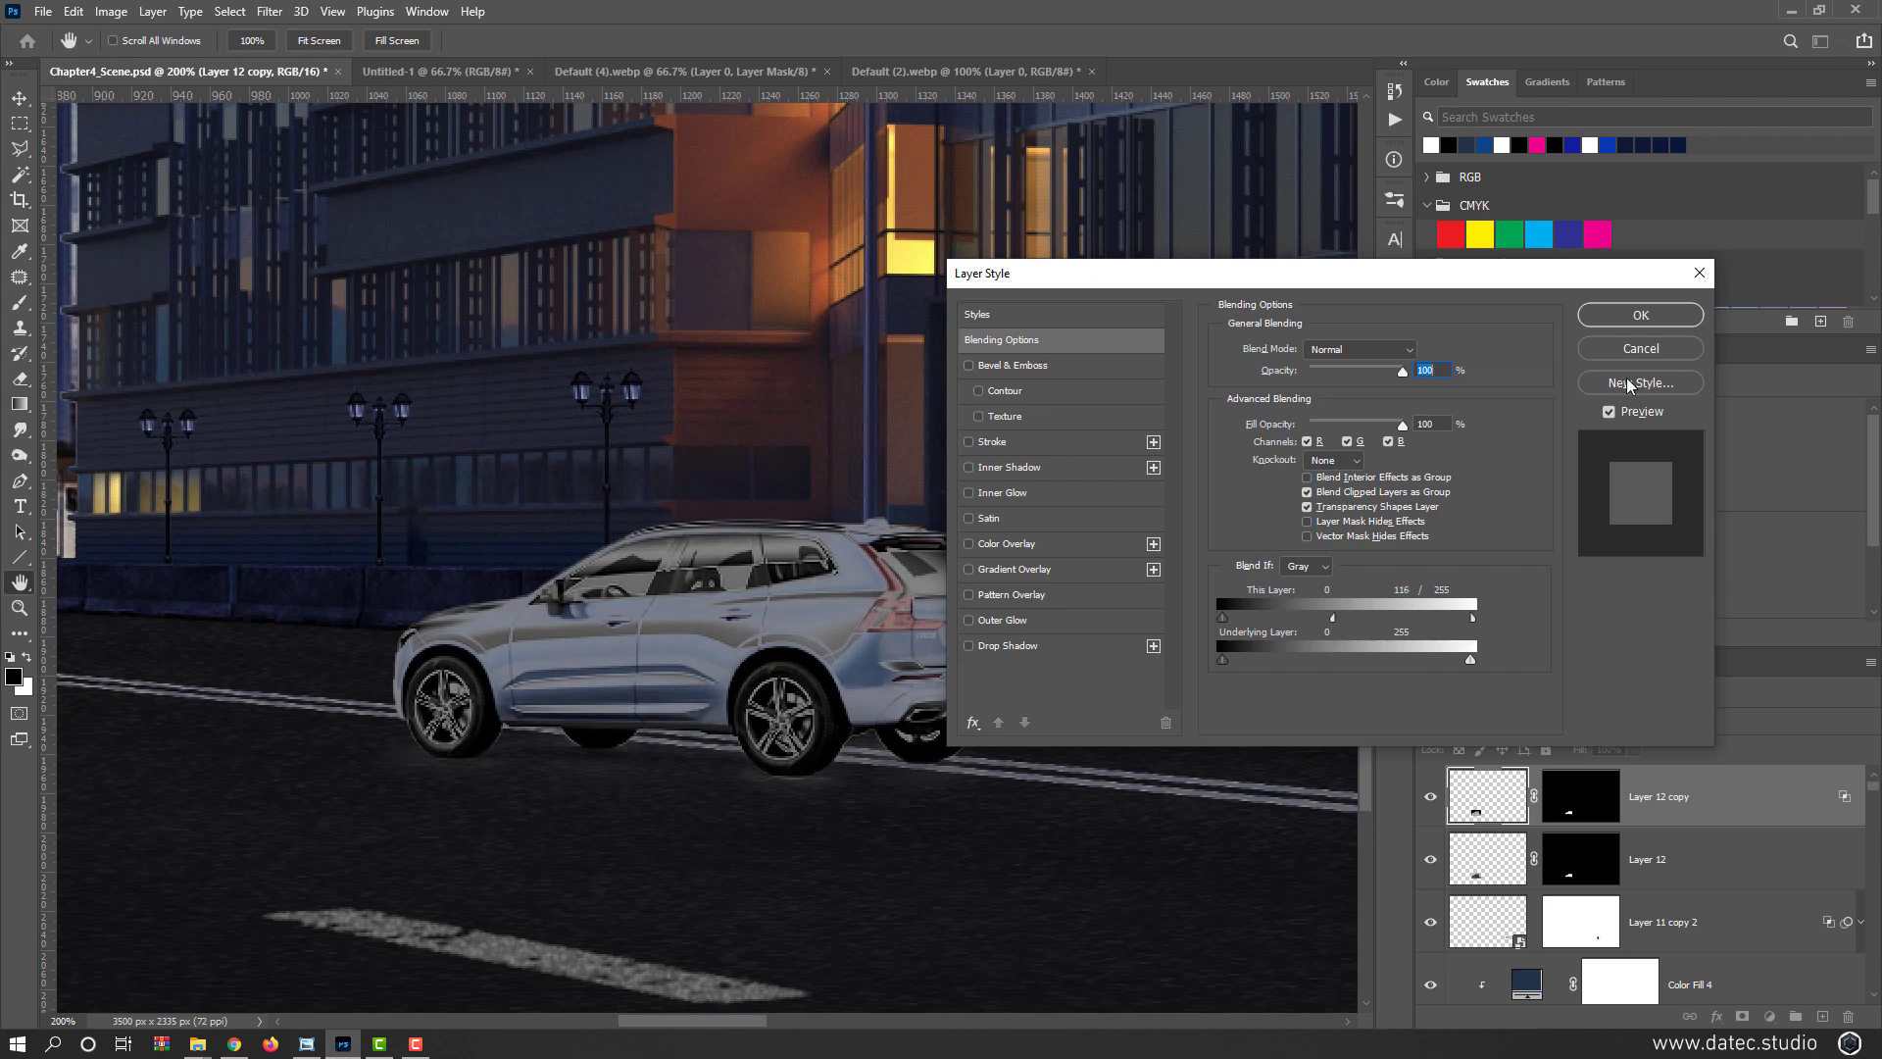
pyautogui.click(1641, 315)
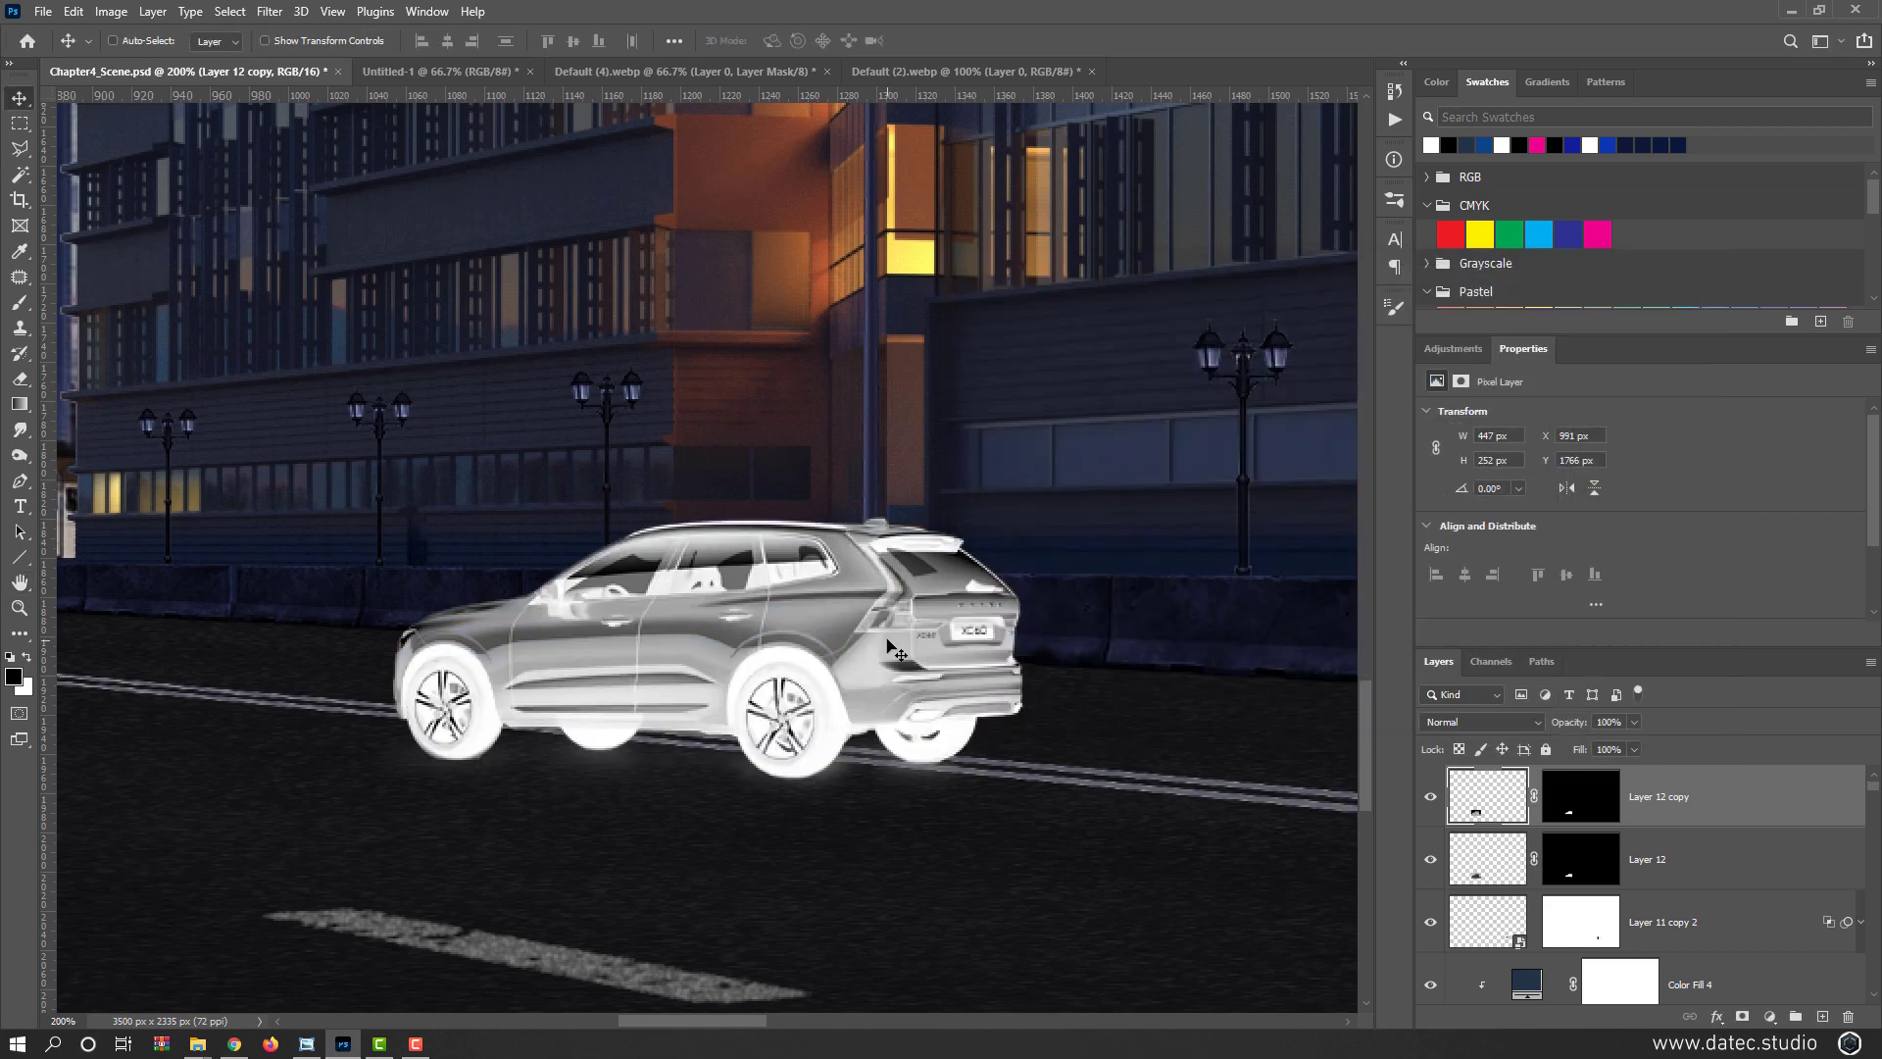
# Dim the inverted copy with Levels, setting the white output level to 124
pyautogui.hotkey('ctrl', 'l')
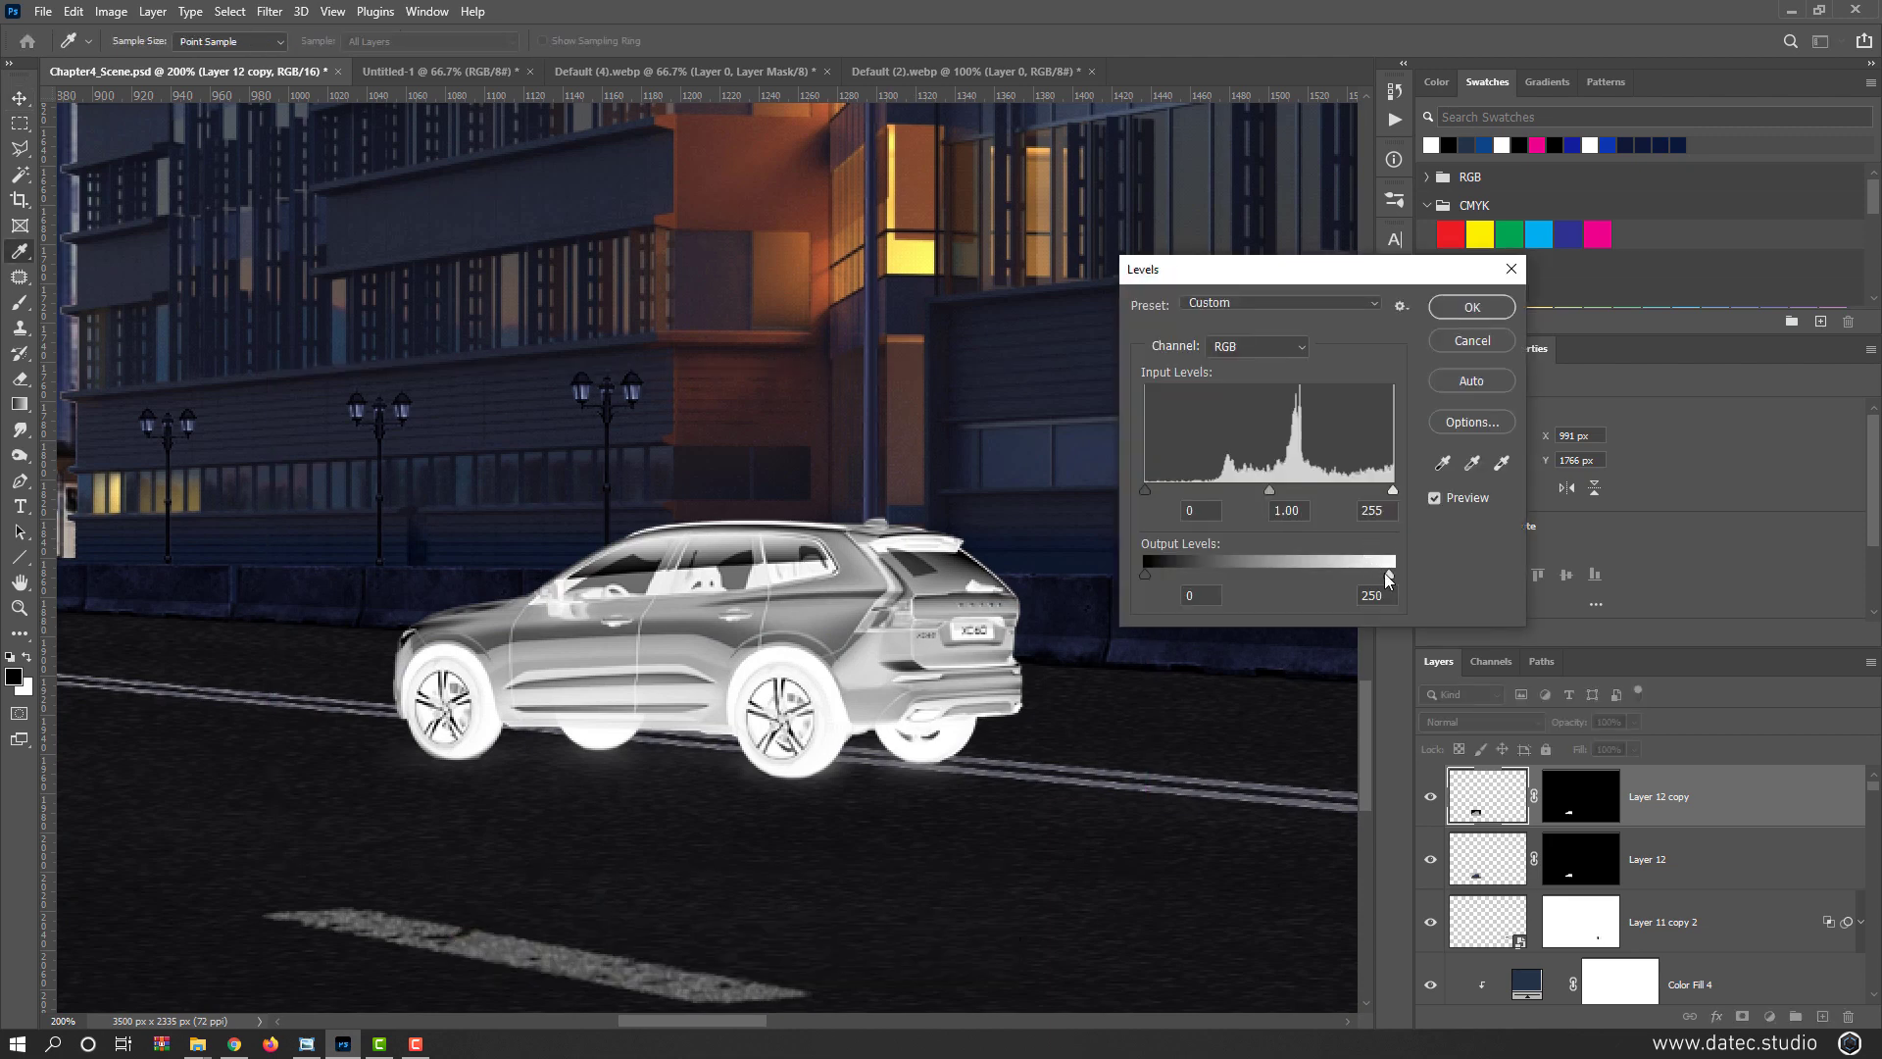
pyautogui.moveTo(1315, 575); pyautogui.dragTo(1266, 578)
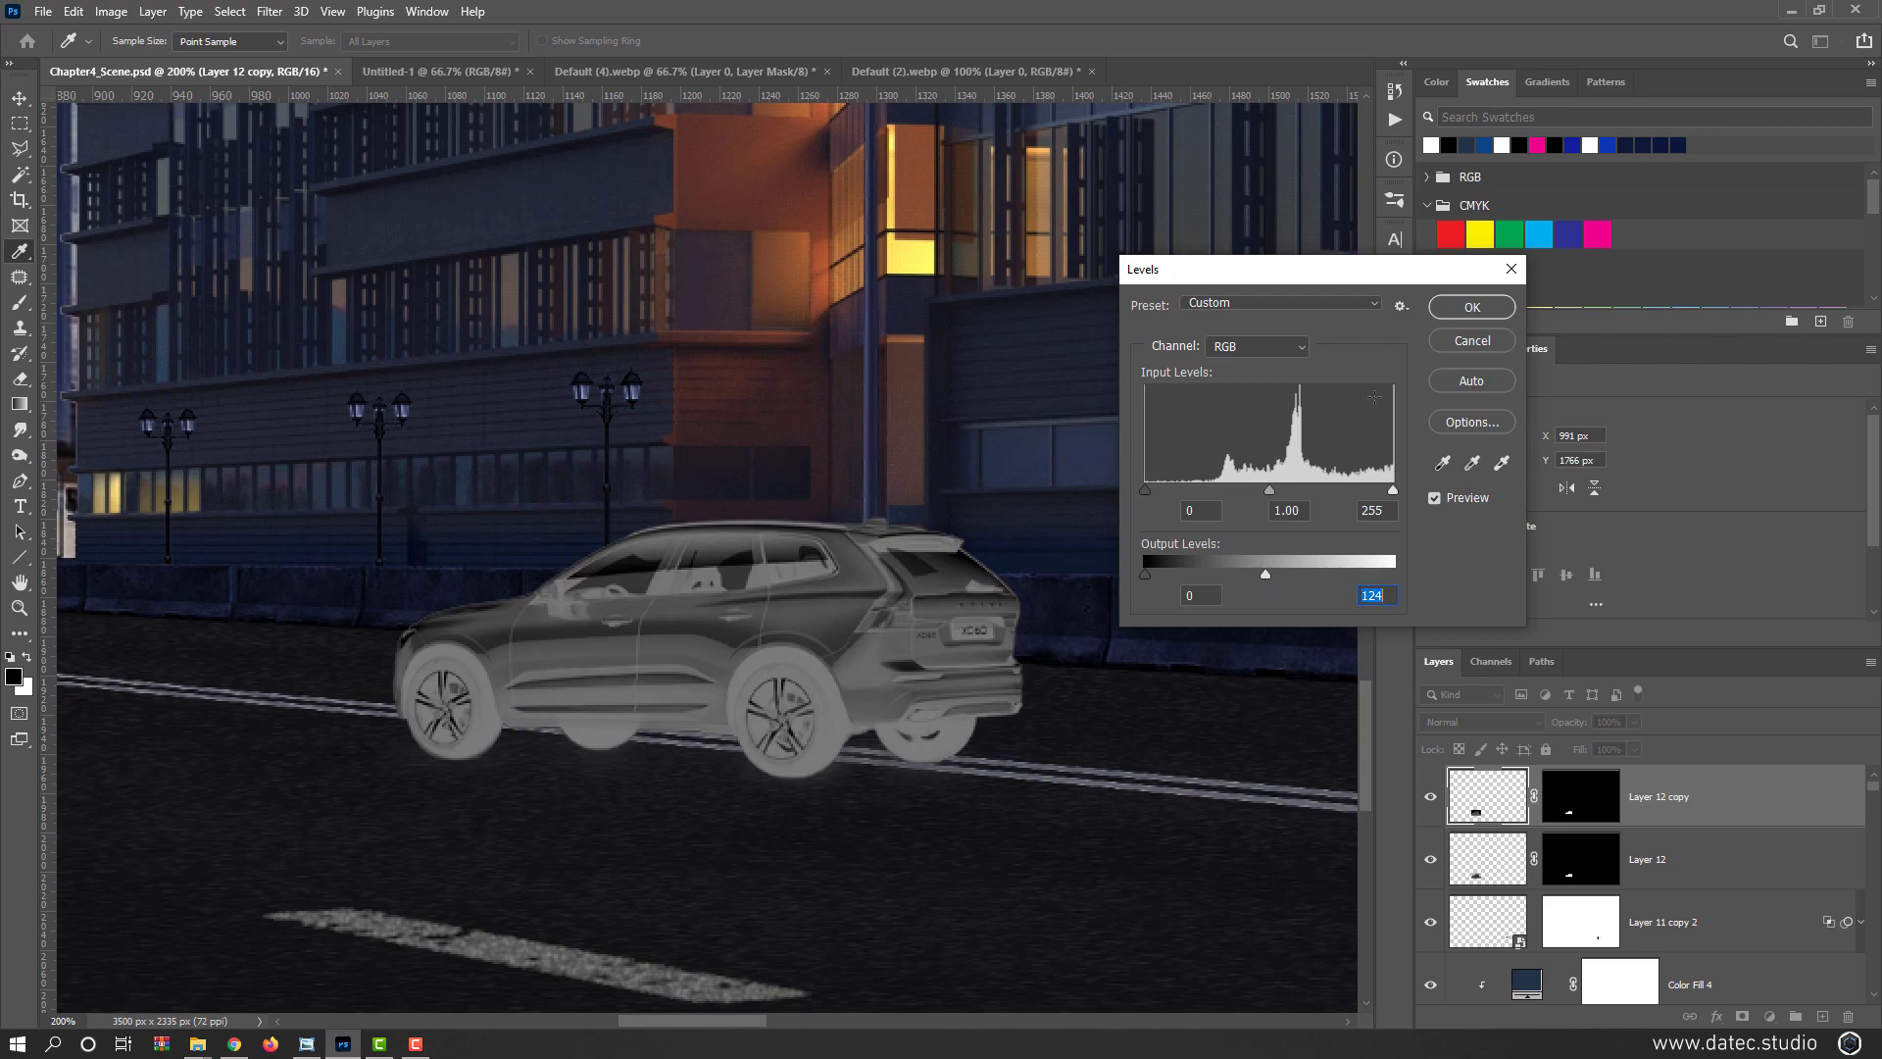
pyautogui.click(1461, 308)
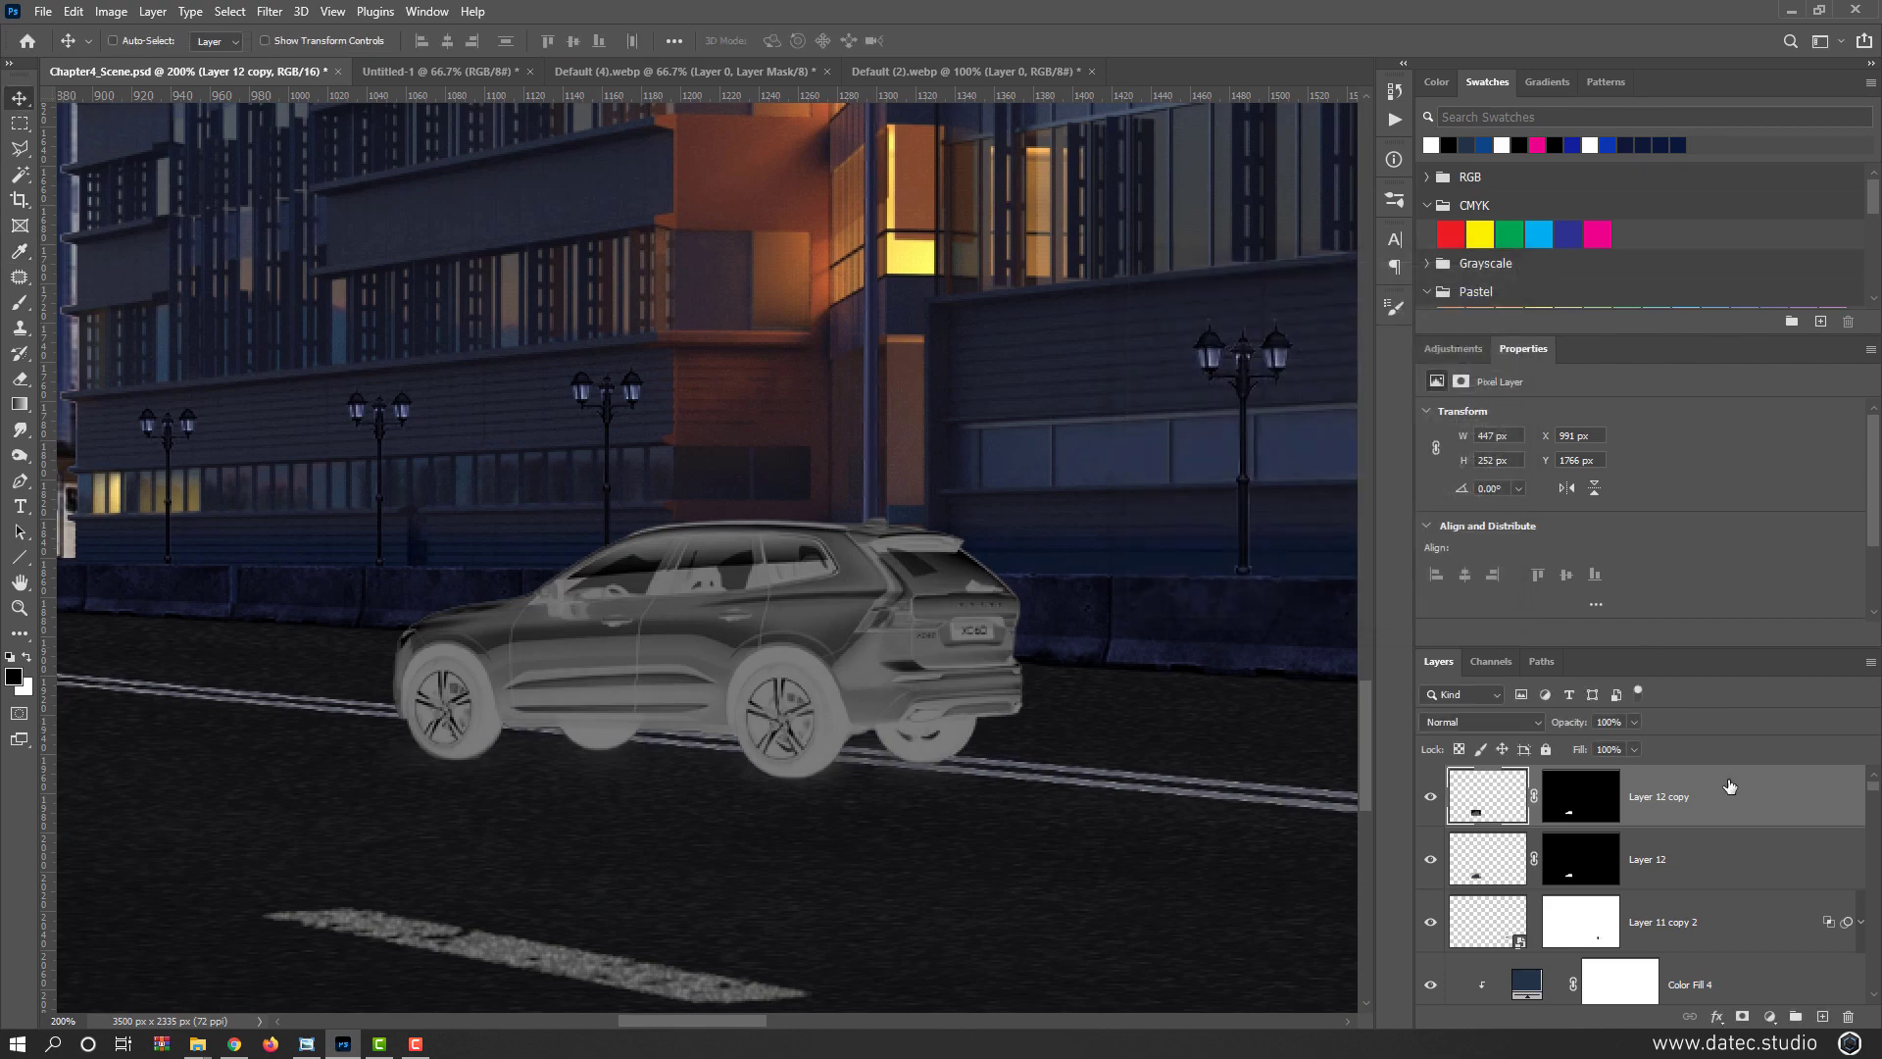
# Fade out the copy's brighter tones with Blend If, splitting This Layer's white point to 52 / 255
pyautogui.doubleClick(1730, 786)
pyautogui.moveTo(1472, 620); pyautogui.dragTo(1382, 622)
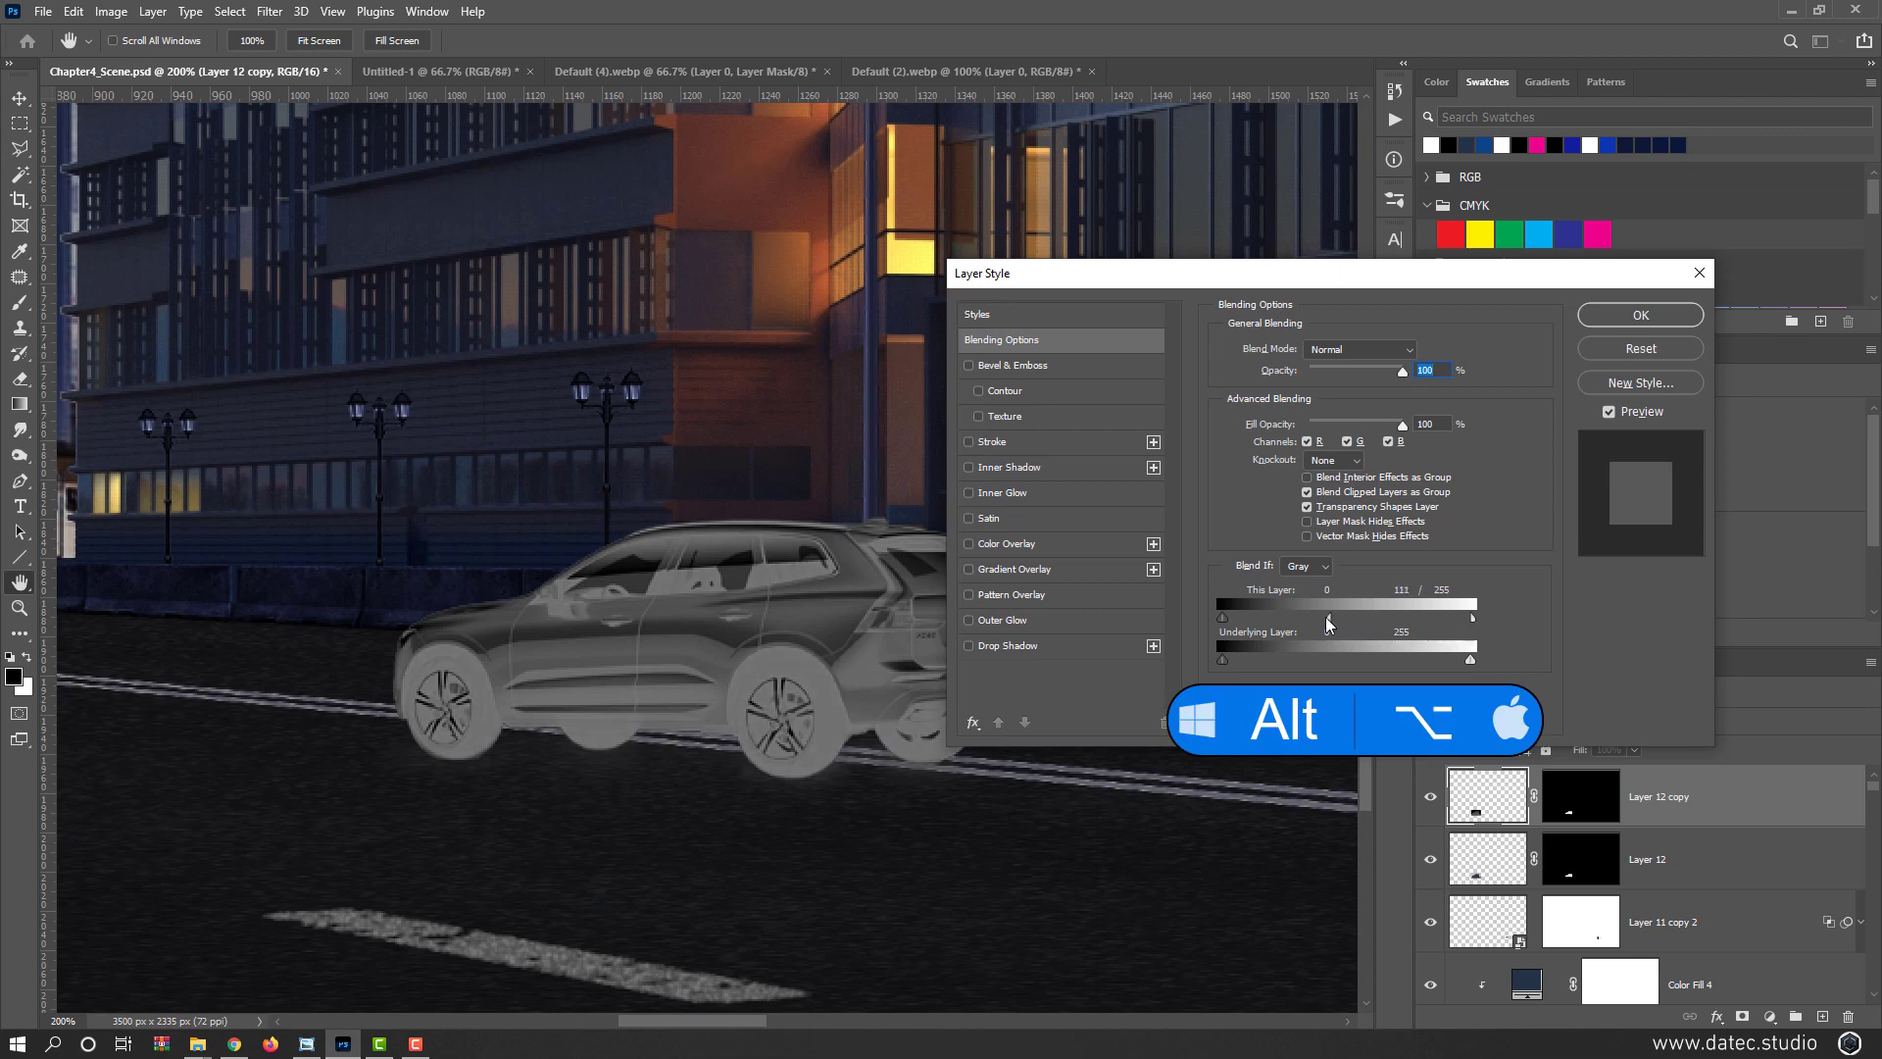
pyautogui.moveTo(1330, 622); pyautogui.dragTo(1278, 627)
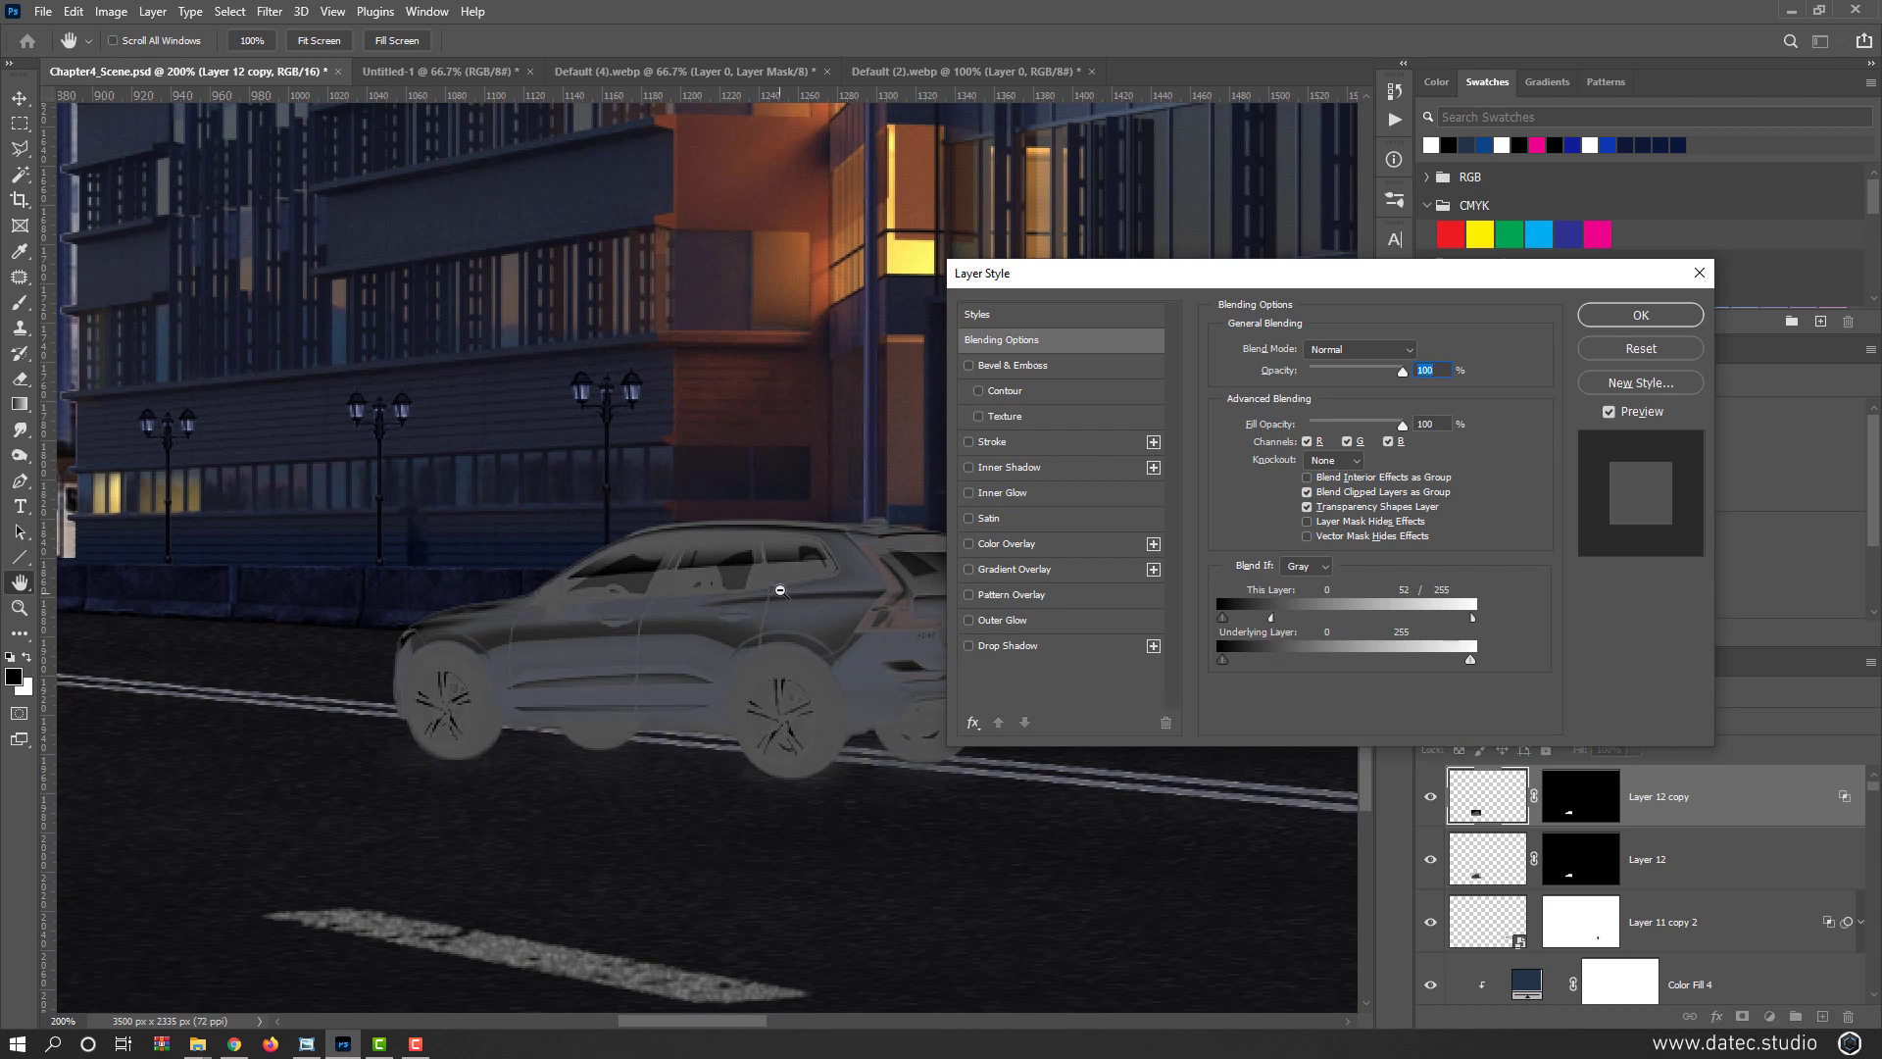
pyautogui.click(1618, 319)
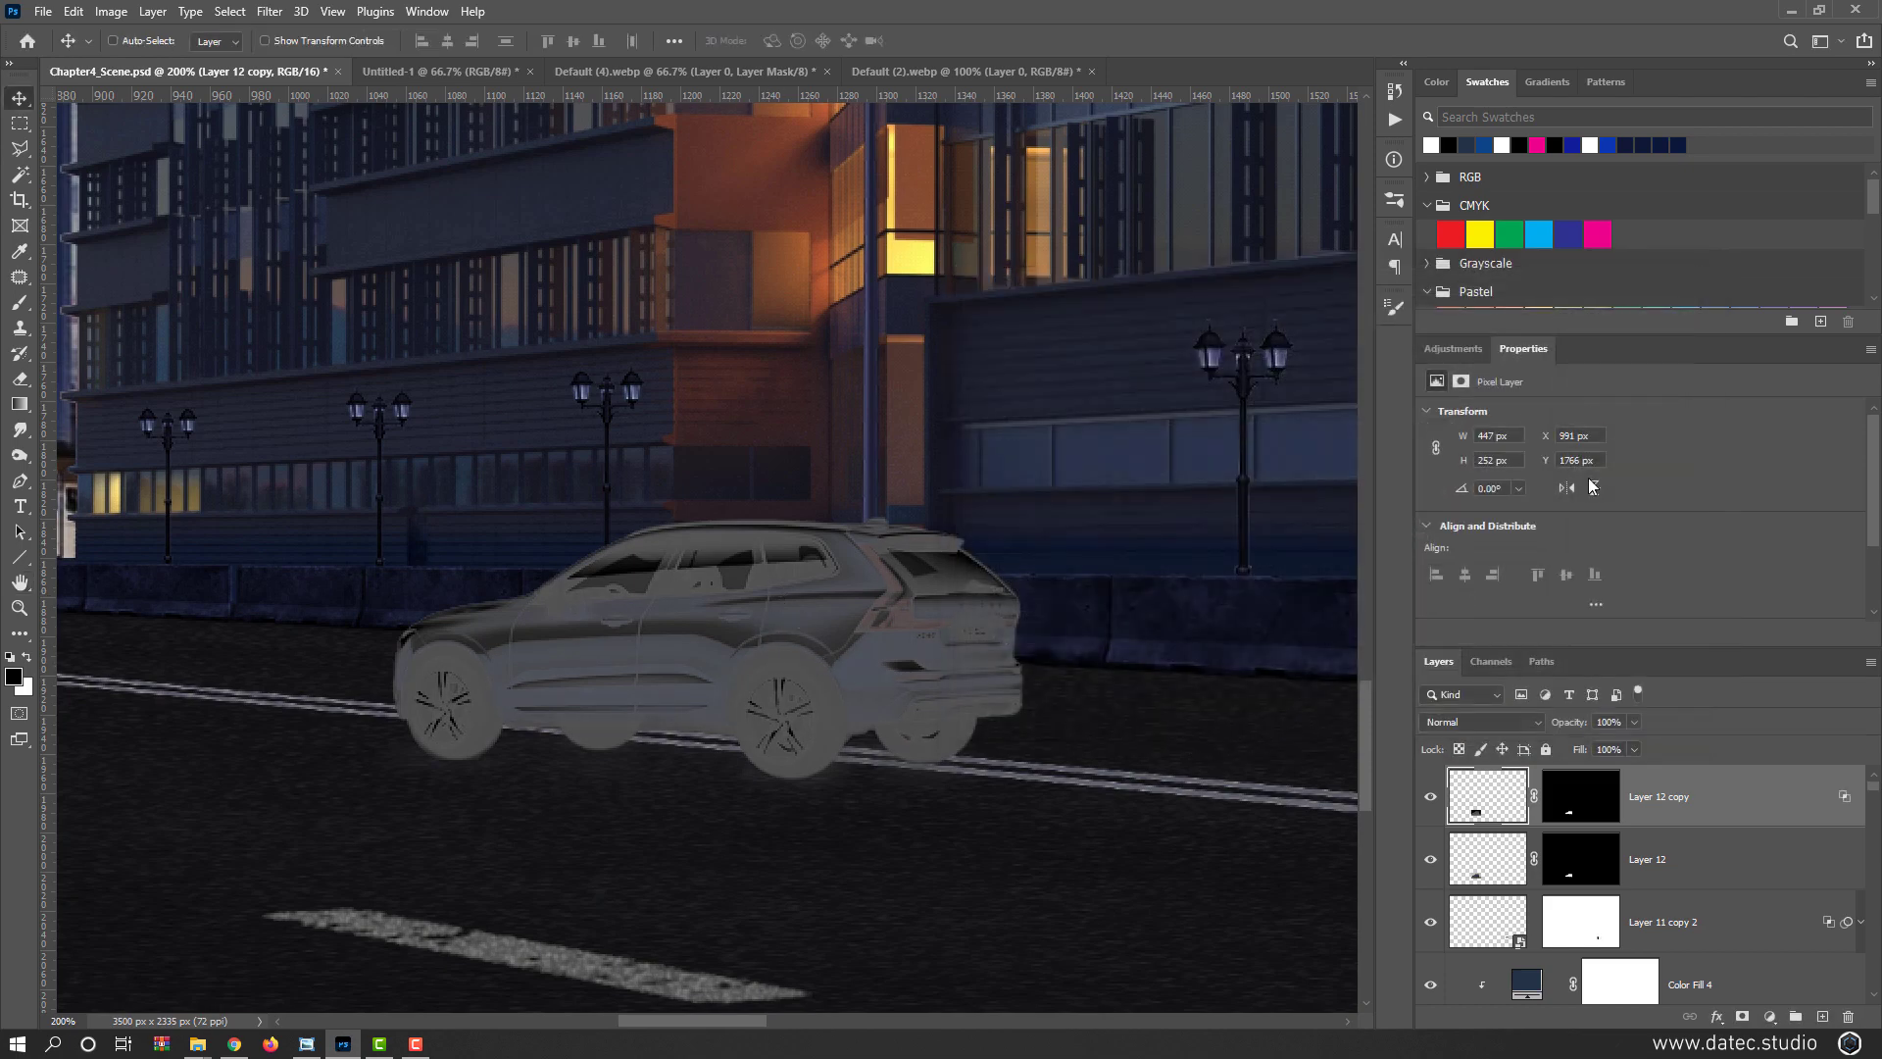
# Set Layer 12 copy to Overlay at 76% opacity and toggle its visibility to compare the effect on the car
pyautogui.click(1495, 722)
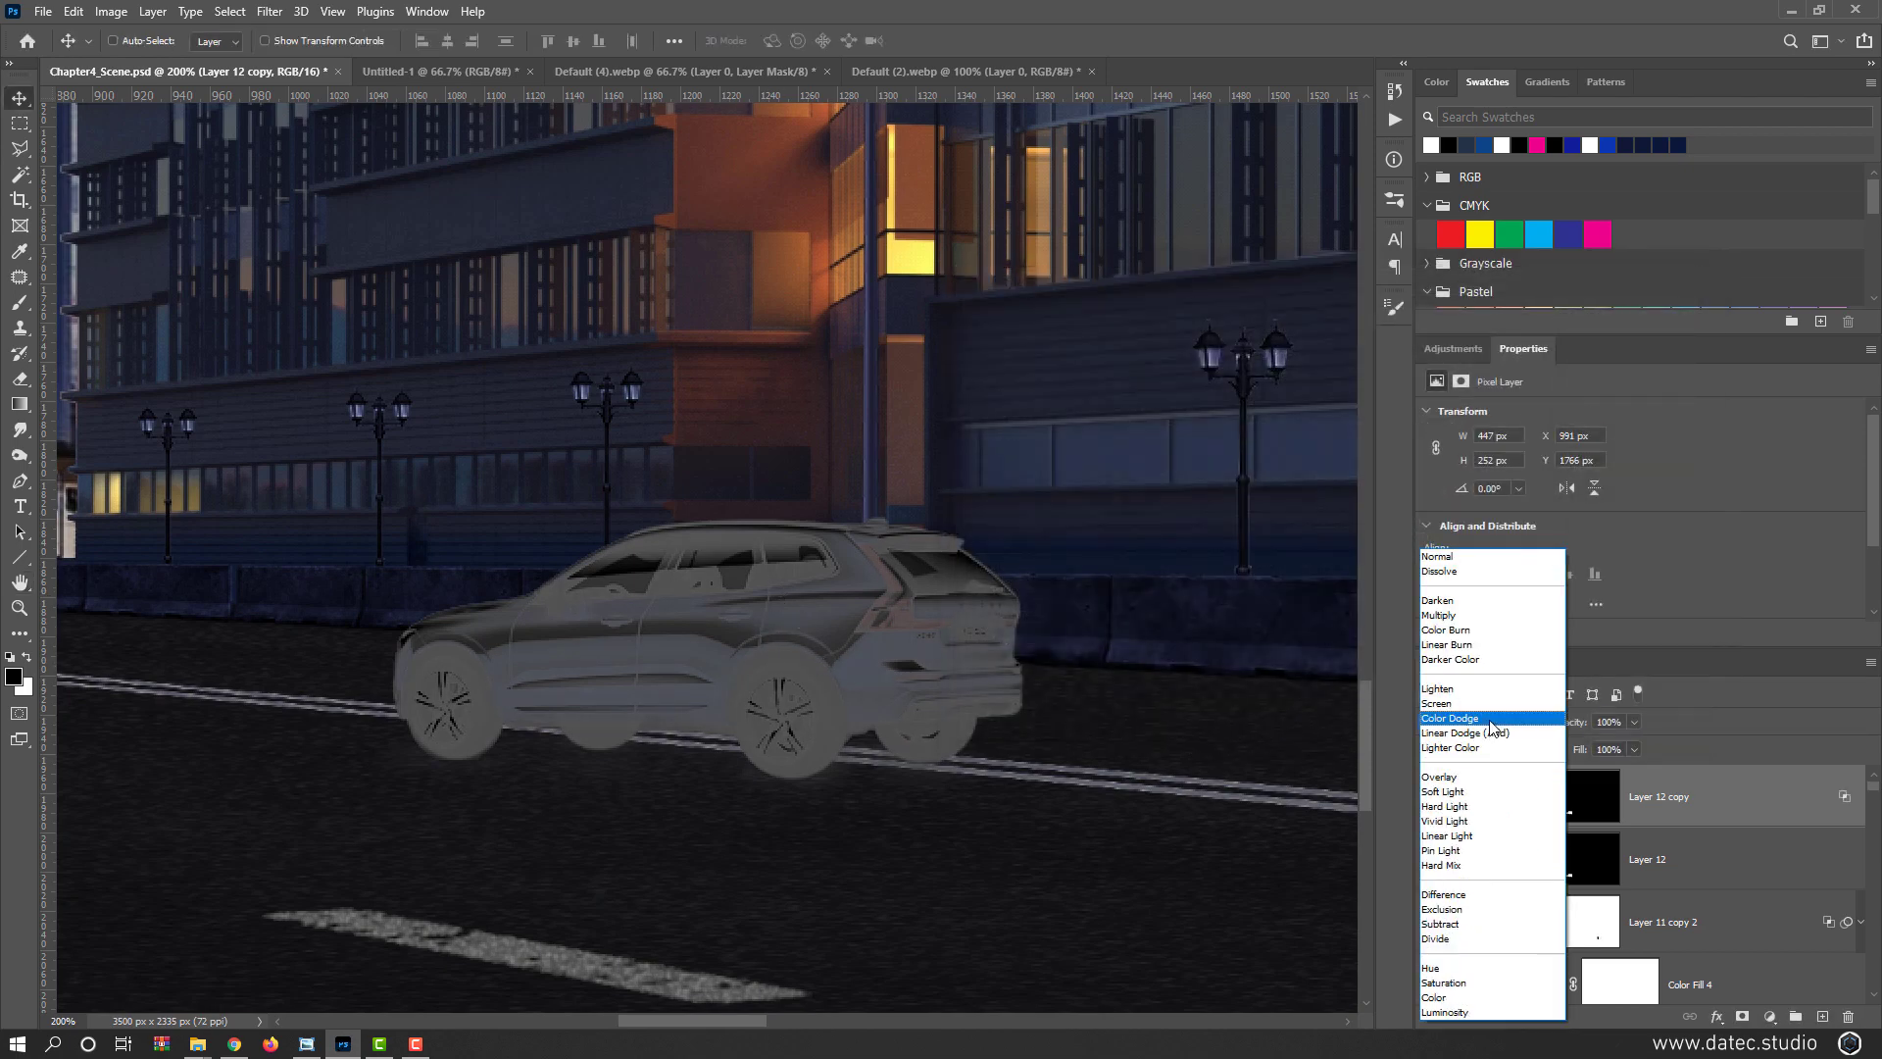
pyautogui.click(1457, 778)
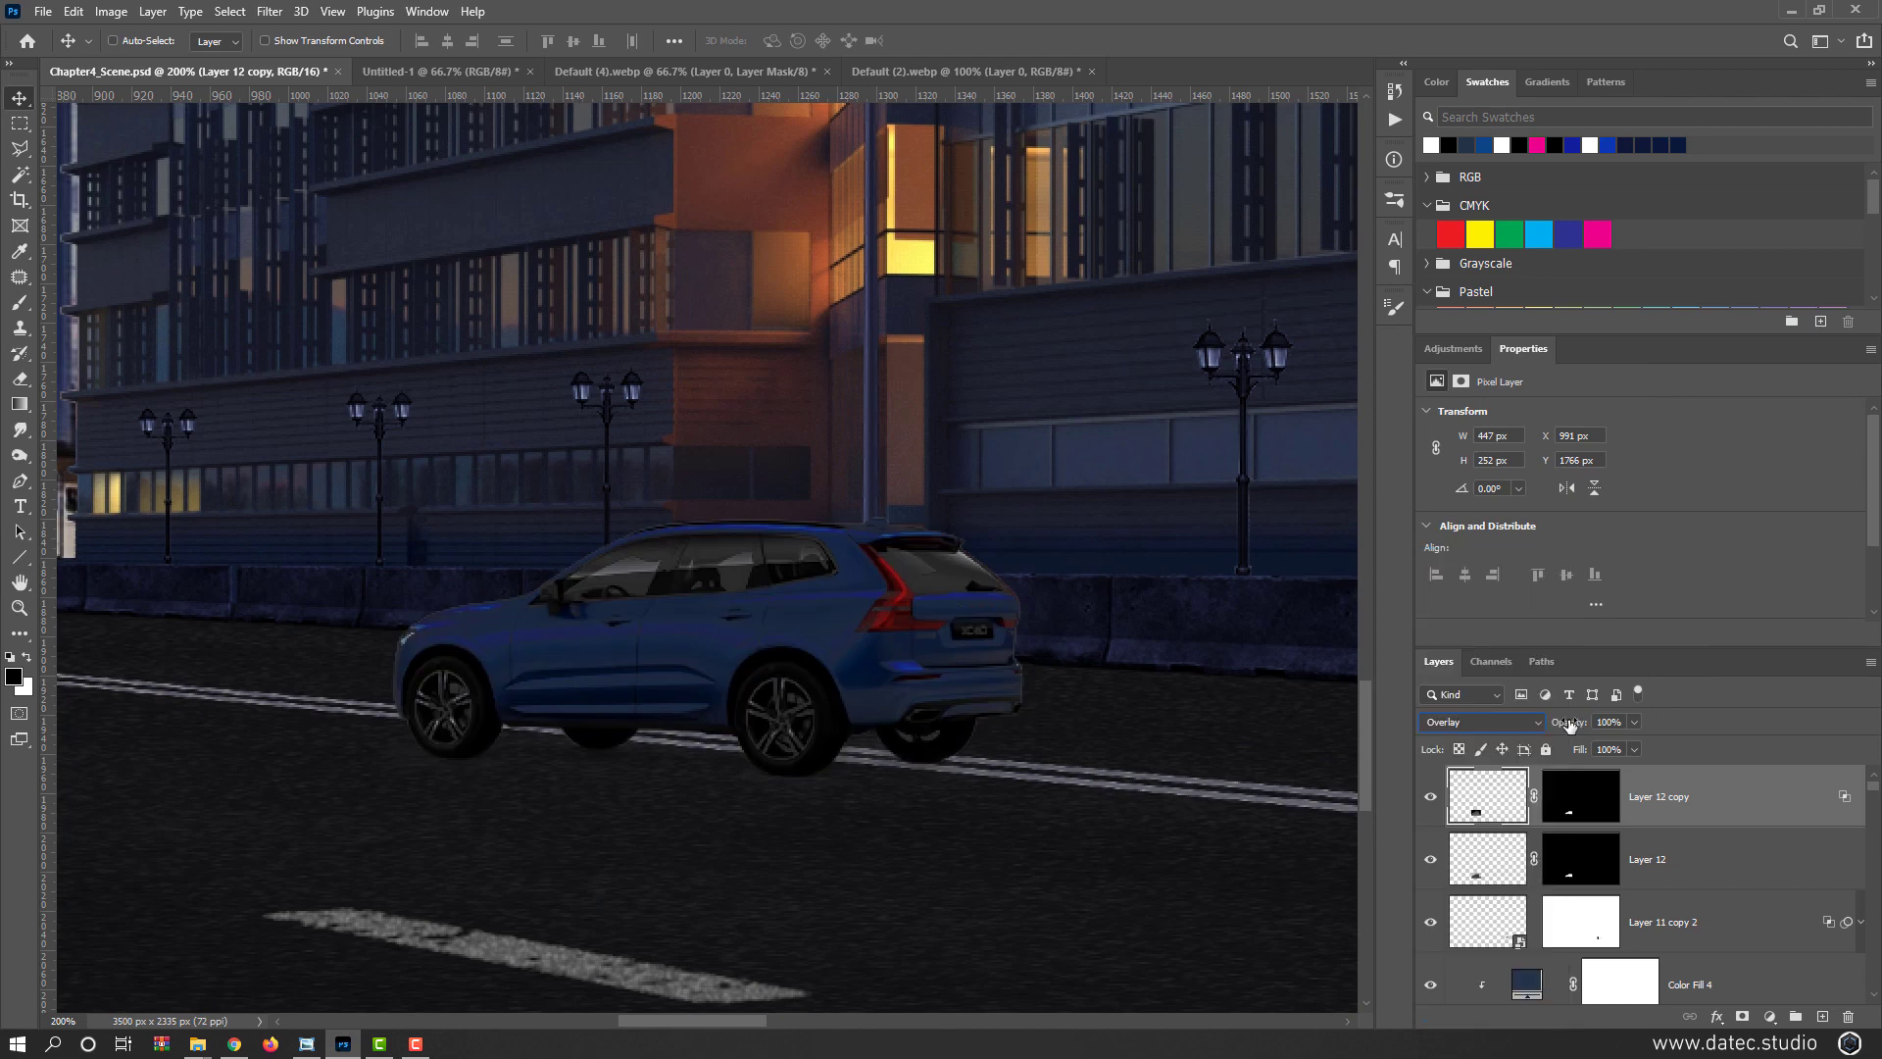
pyautogui.moveTo(1569, 724)
pyautogui.mouseDown()
pyautogui.moveTo(1536, 726)
pyautogui.moveTo(1551, 723)
pyautogui.mouseUp()
pyautogui.click(1431, 798)
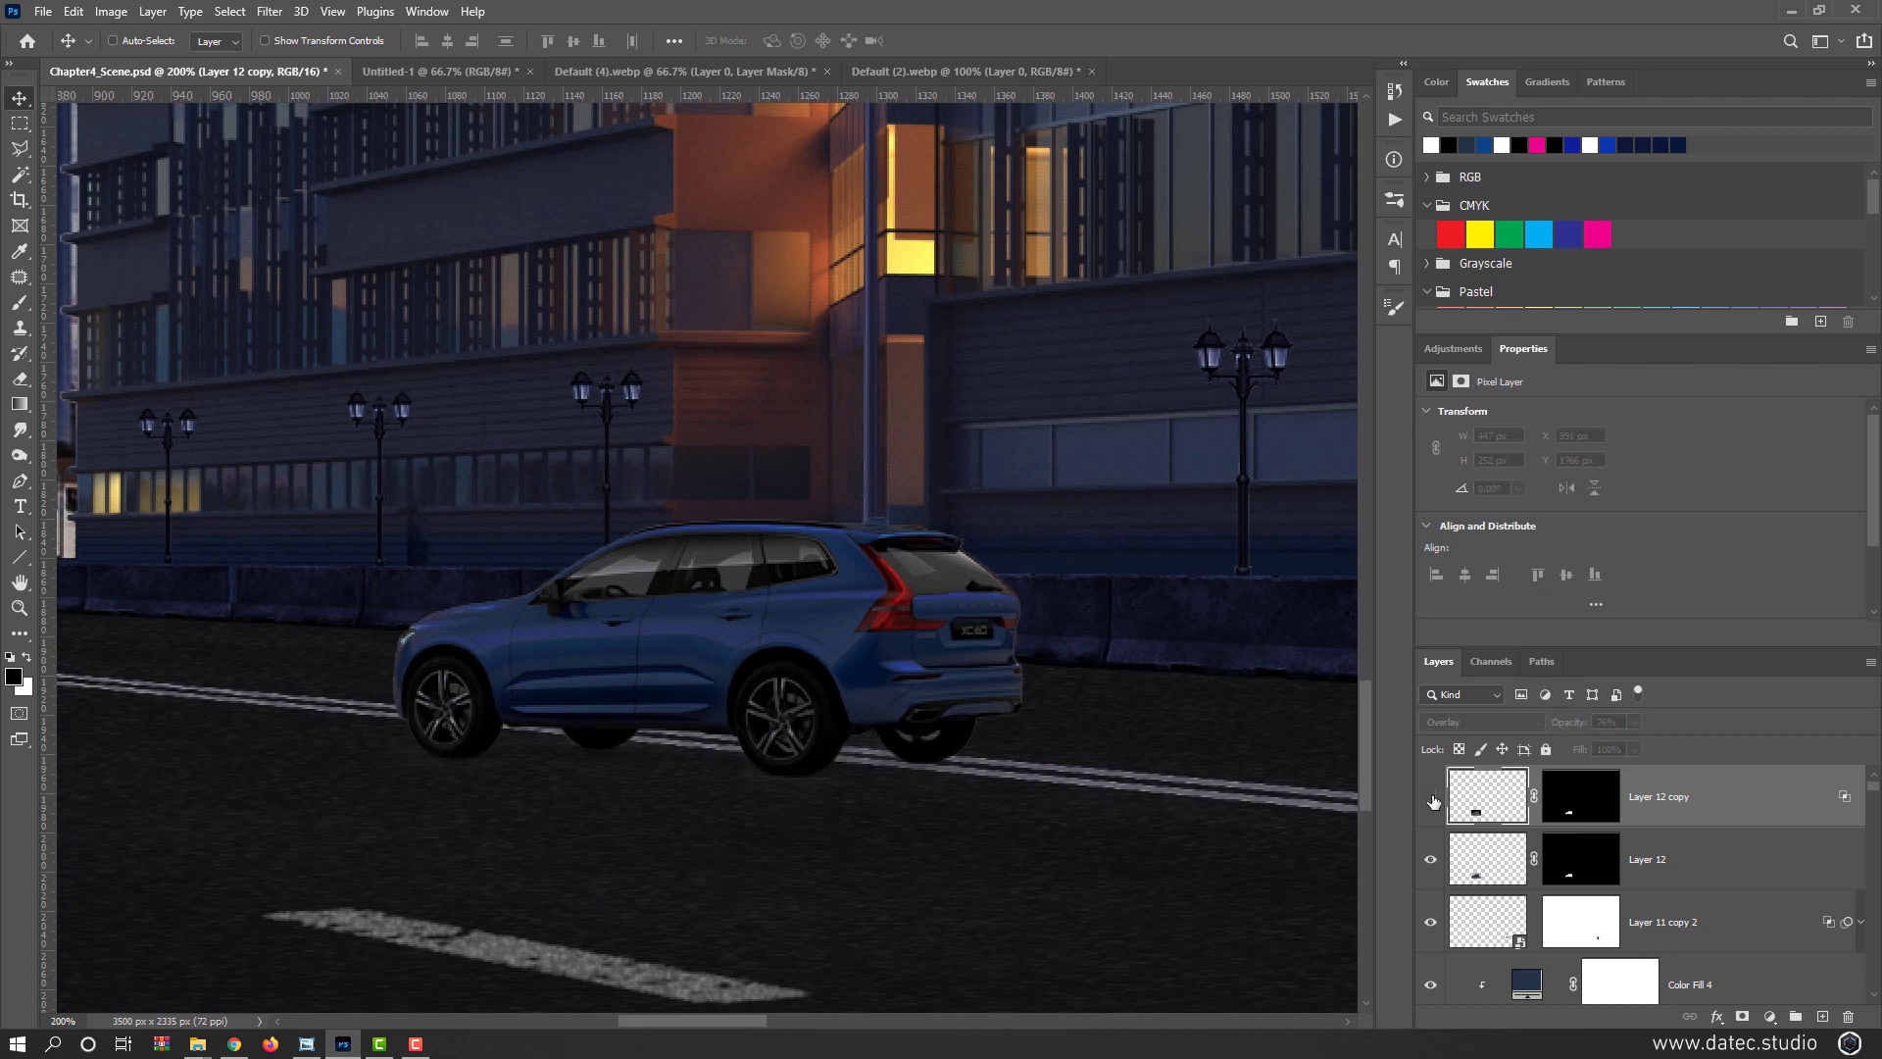
pyautogui.click(1431, 798)
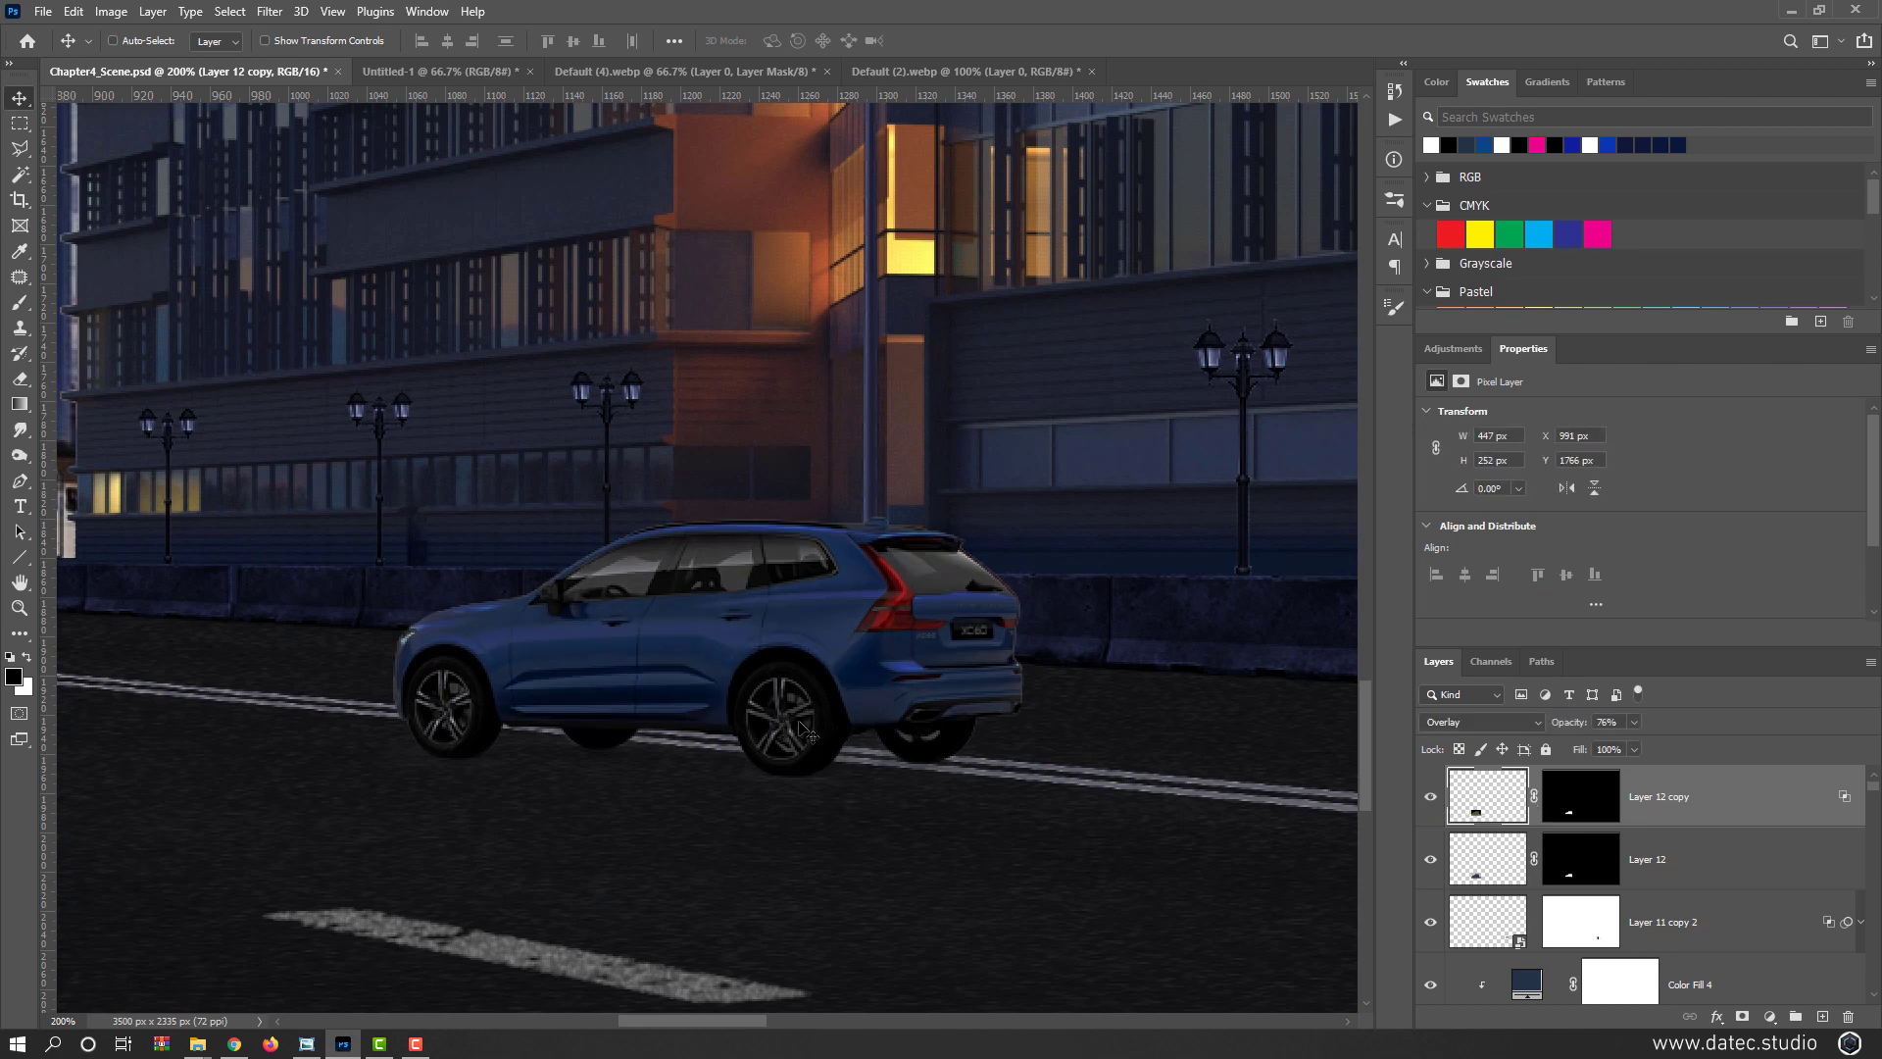
# Paint black on Layer 12 copy's mask over the blue car's wheels to remove the overlay effect there
pyautogui.click(1598, 810)
pyautogui.press('b')
pyautogui.press('x')
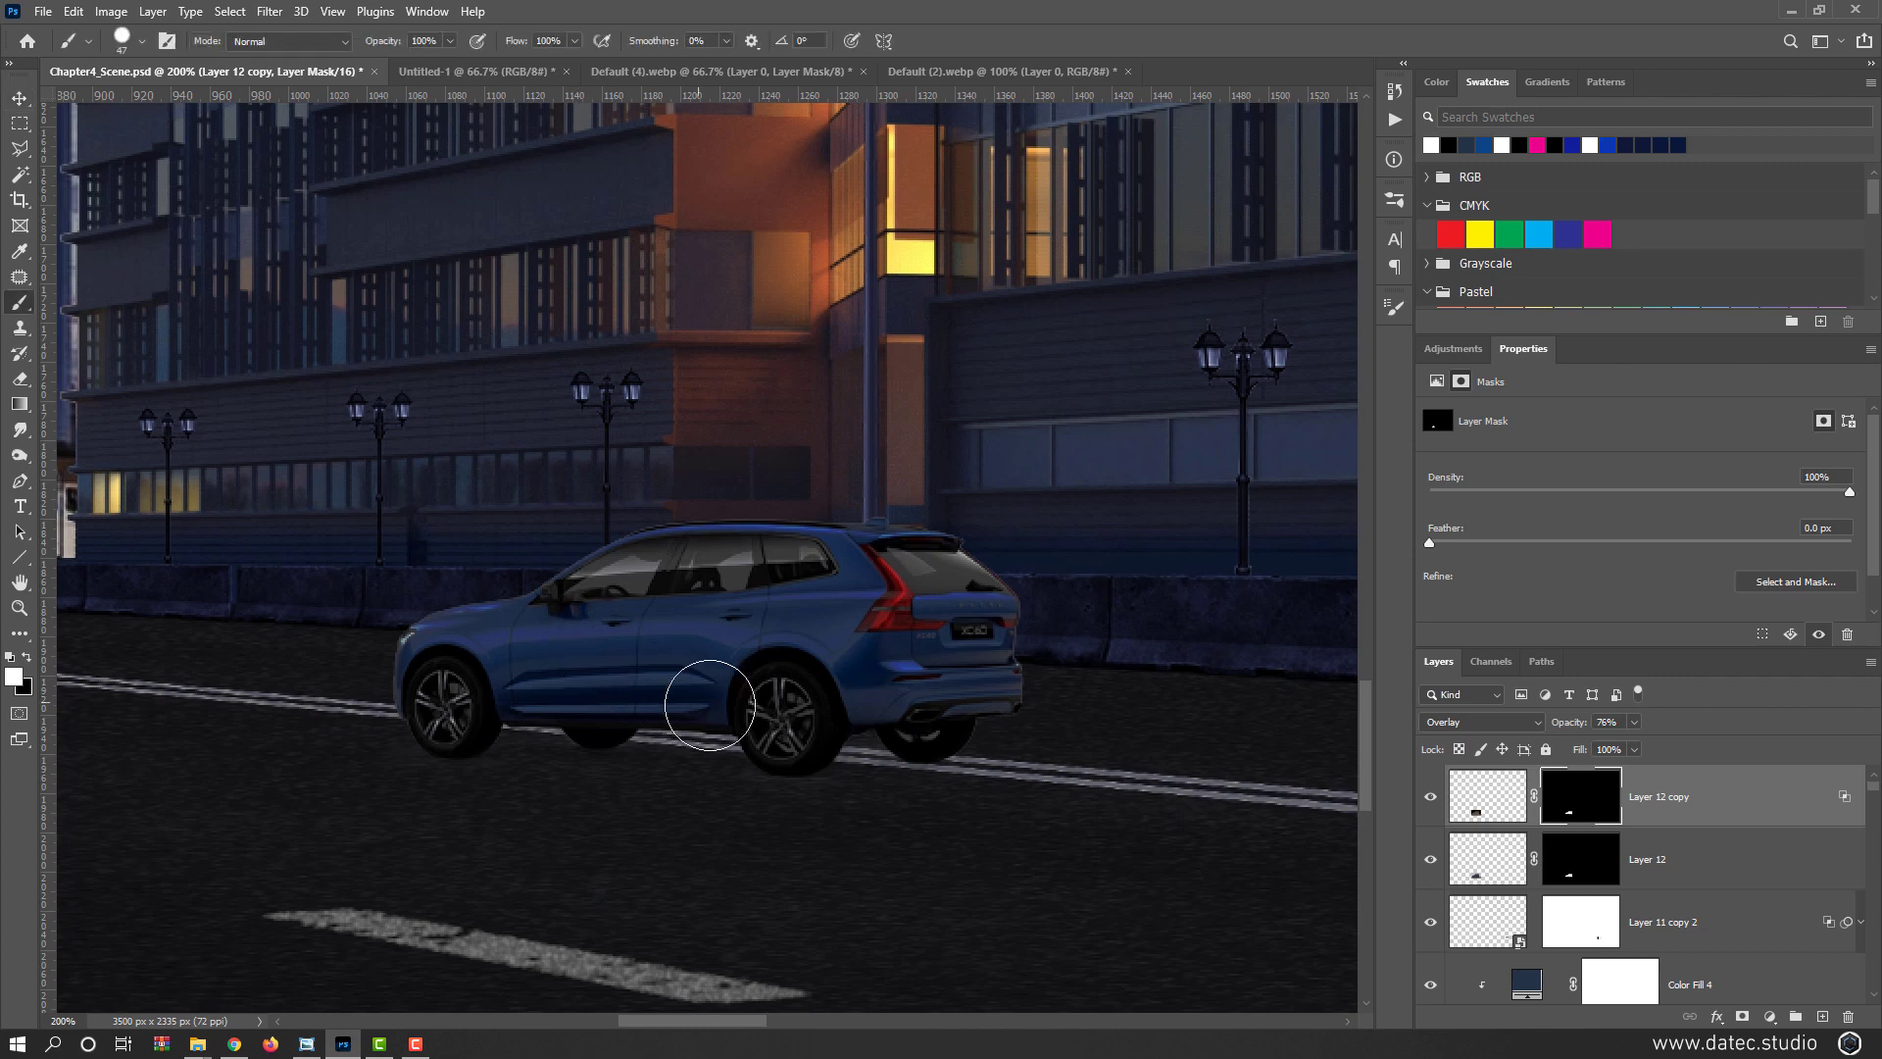
pyautogui.scroll(1, 709, 706)
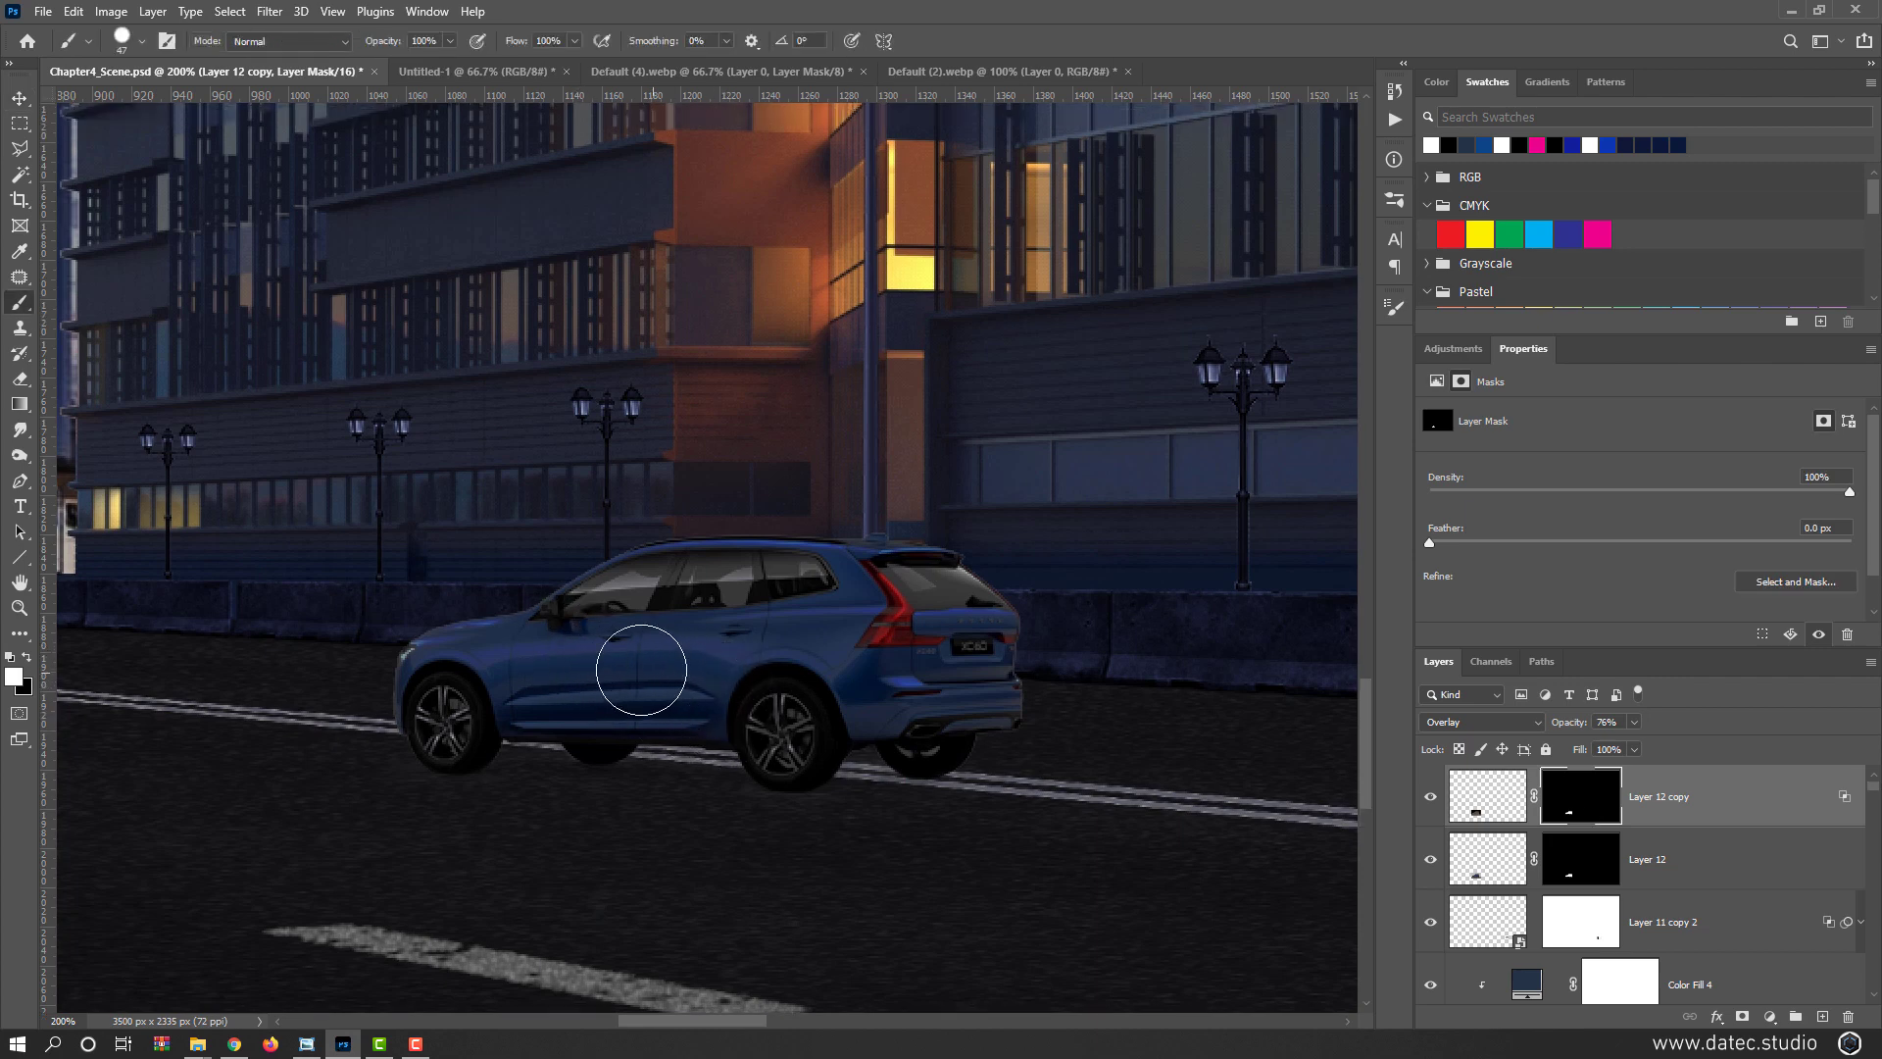
pyautogui.click(26, 658)
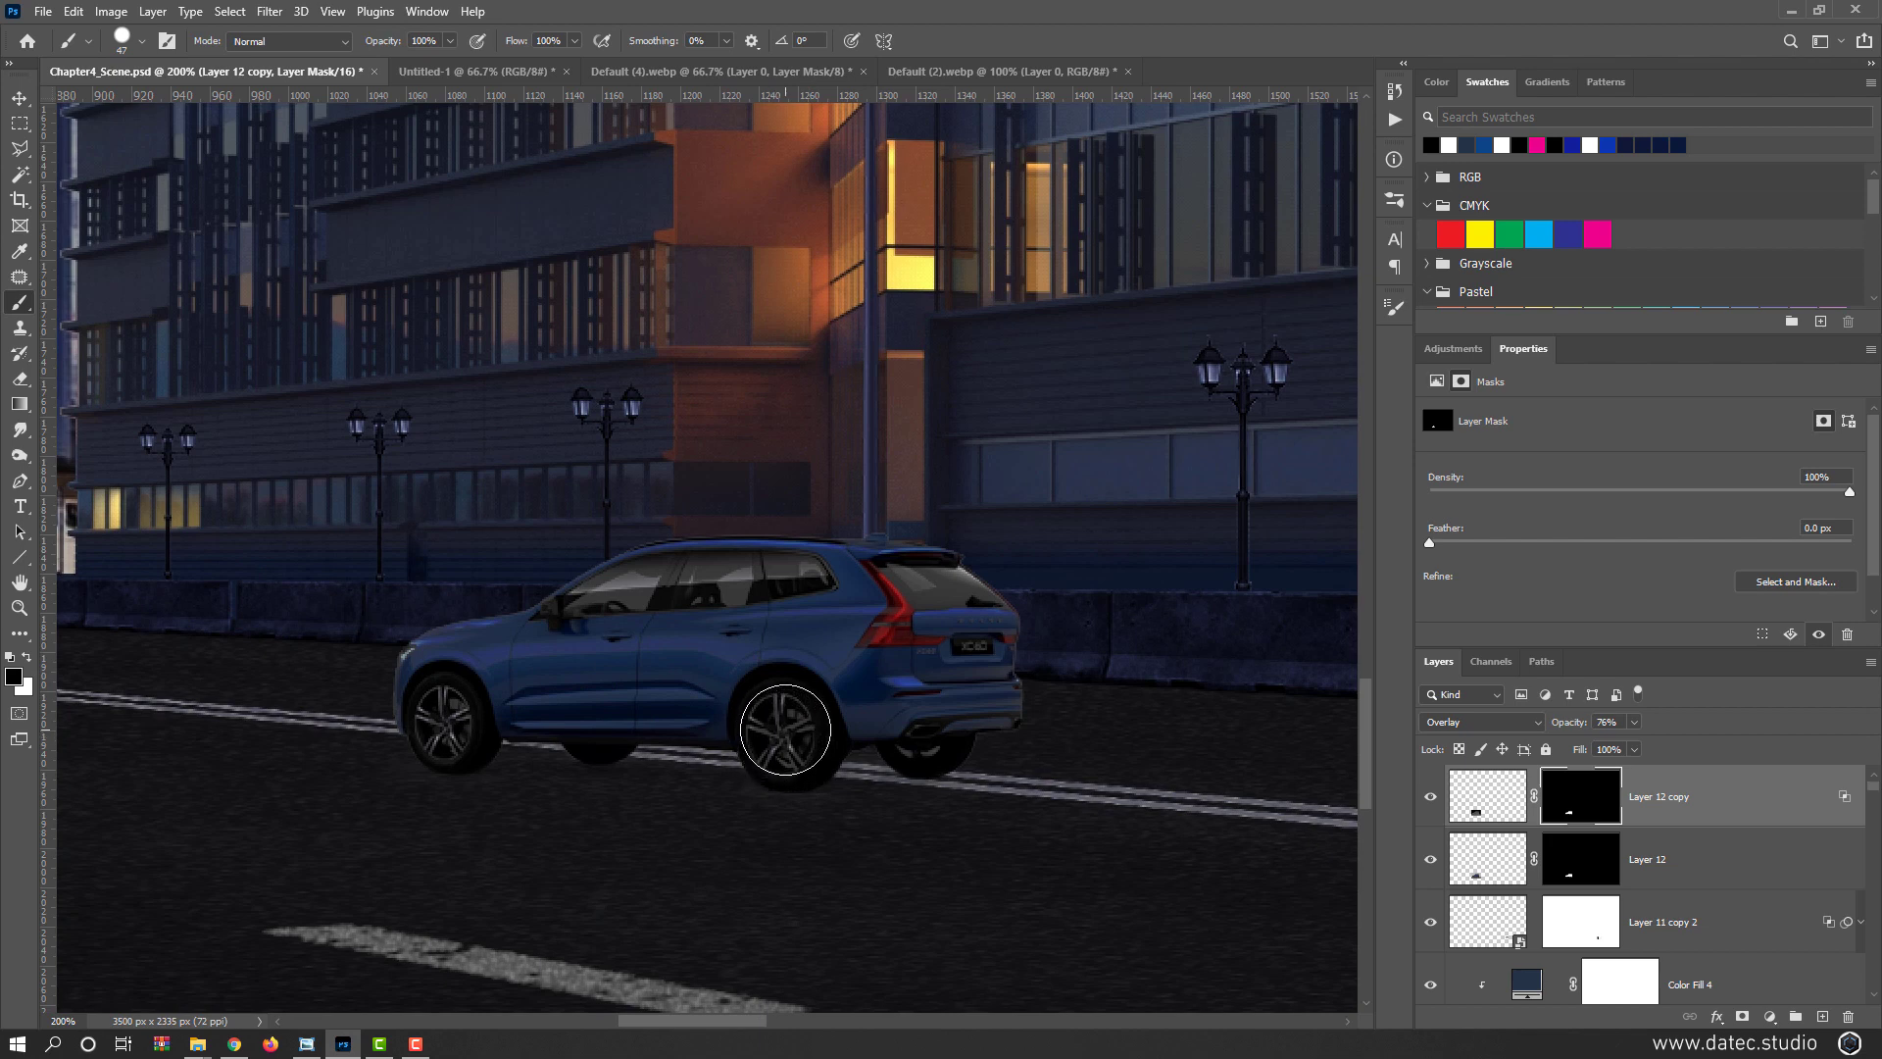
pyautogui.moveTo(434, 725); pyautogui.dragTo(410, 738)
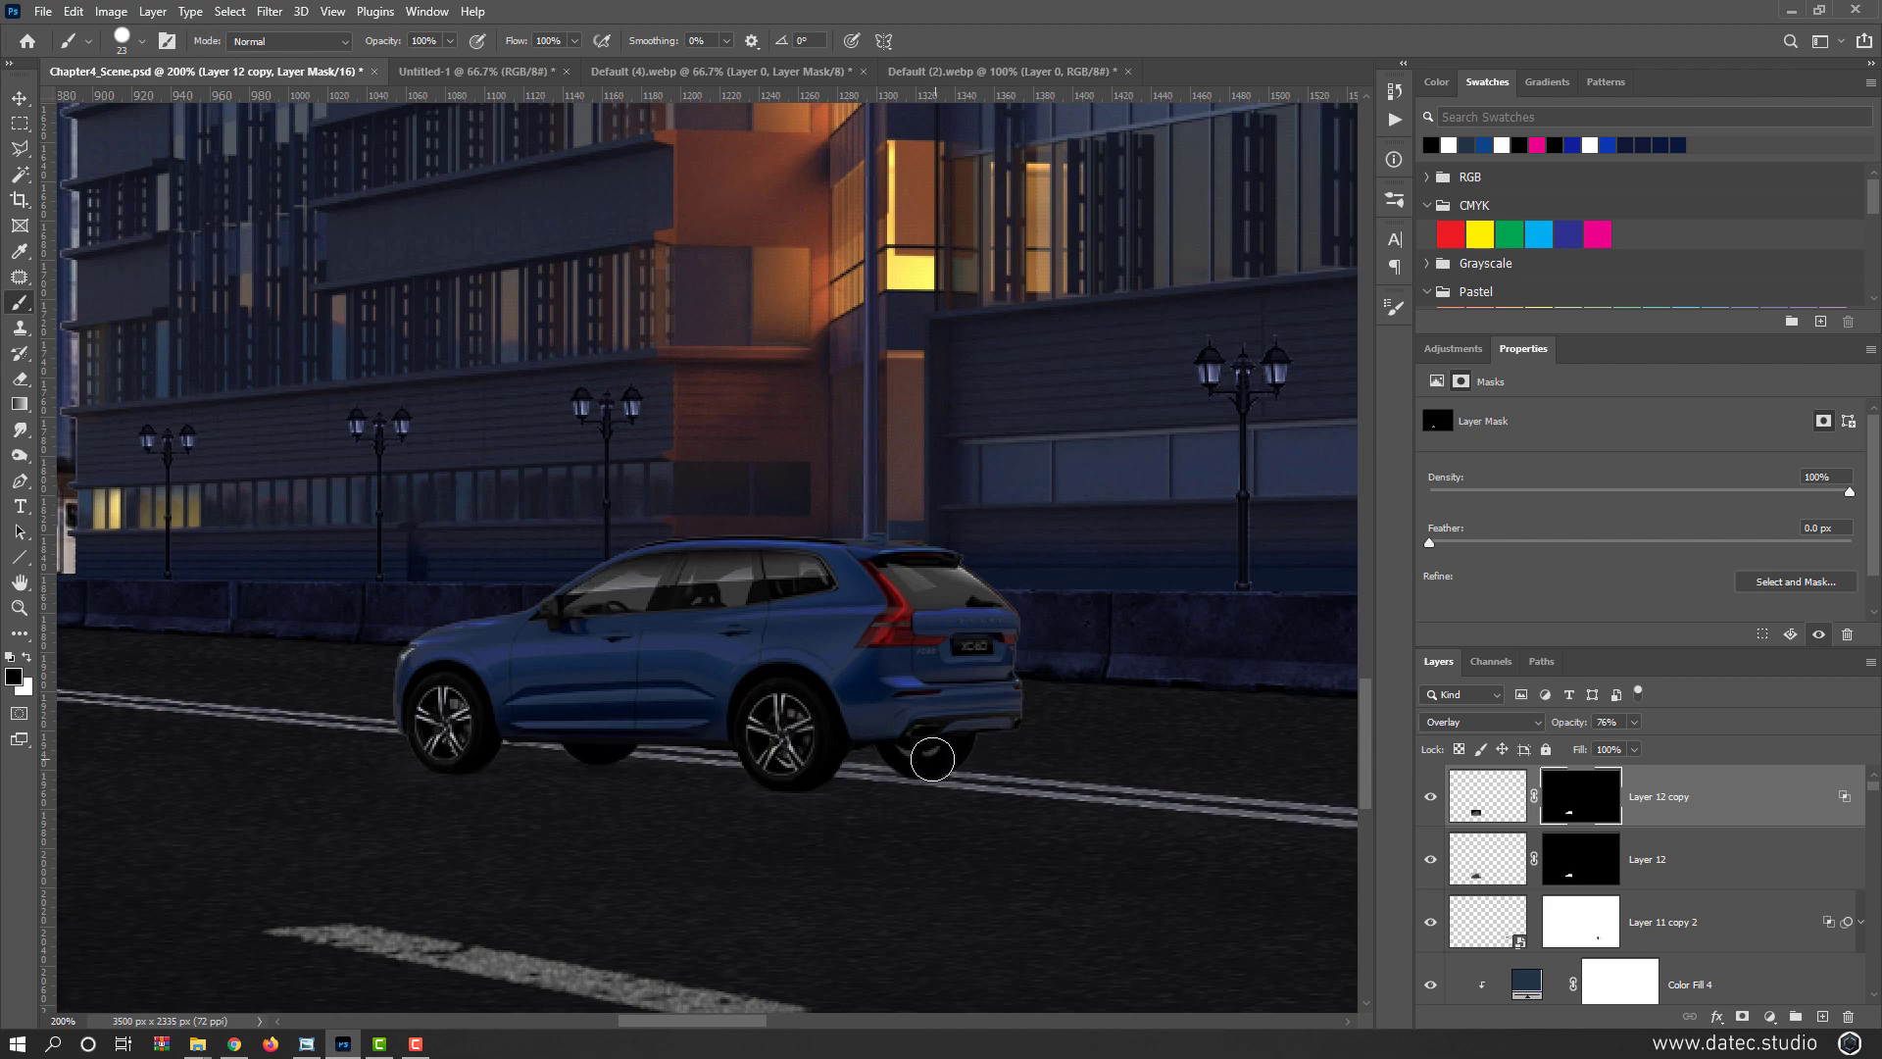
pyautogui.scroll(2, 915, 639)
pyautogui.moveTo(915, 644)
pyautogui.mouseDown()
pyautogui.moveTo(872, 652)
pyautogui.moveTo(911, 551)
pyautogui.moveTo(833, 497)
pyautogui.moveTo(918, 580)
pyautogui.moveTo(880, 616)
pyautogui.mouseUp()
pyautogui.hotkey('ctrl', 'z')
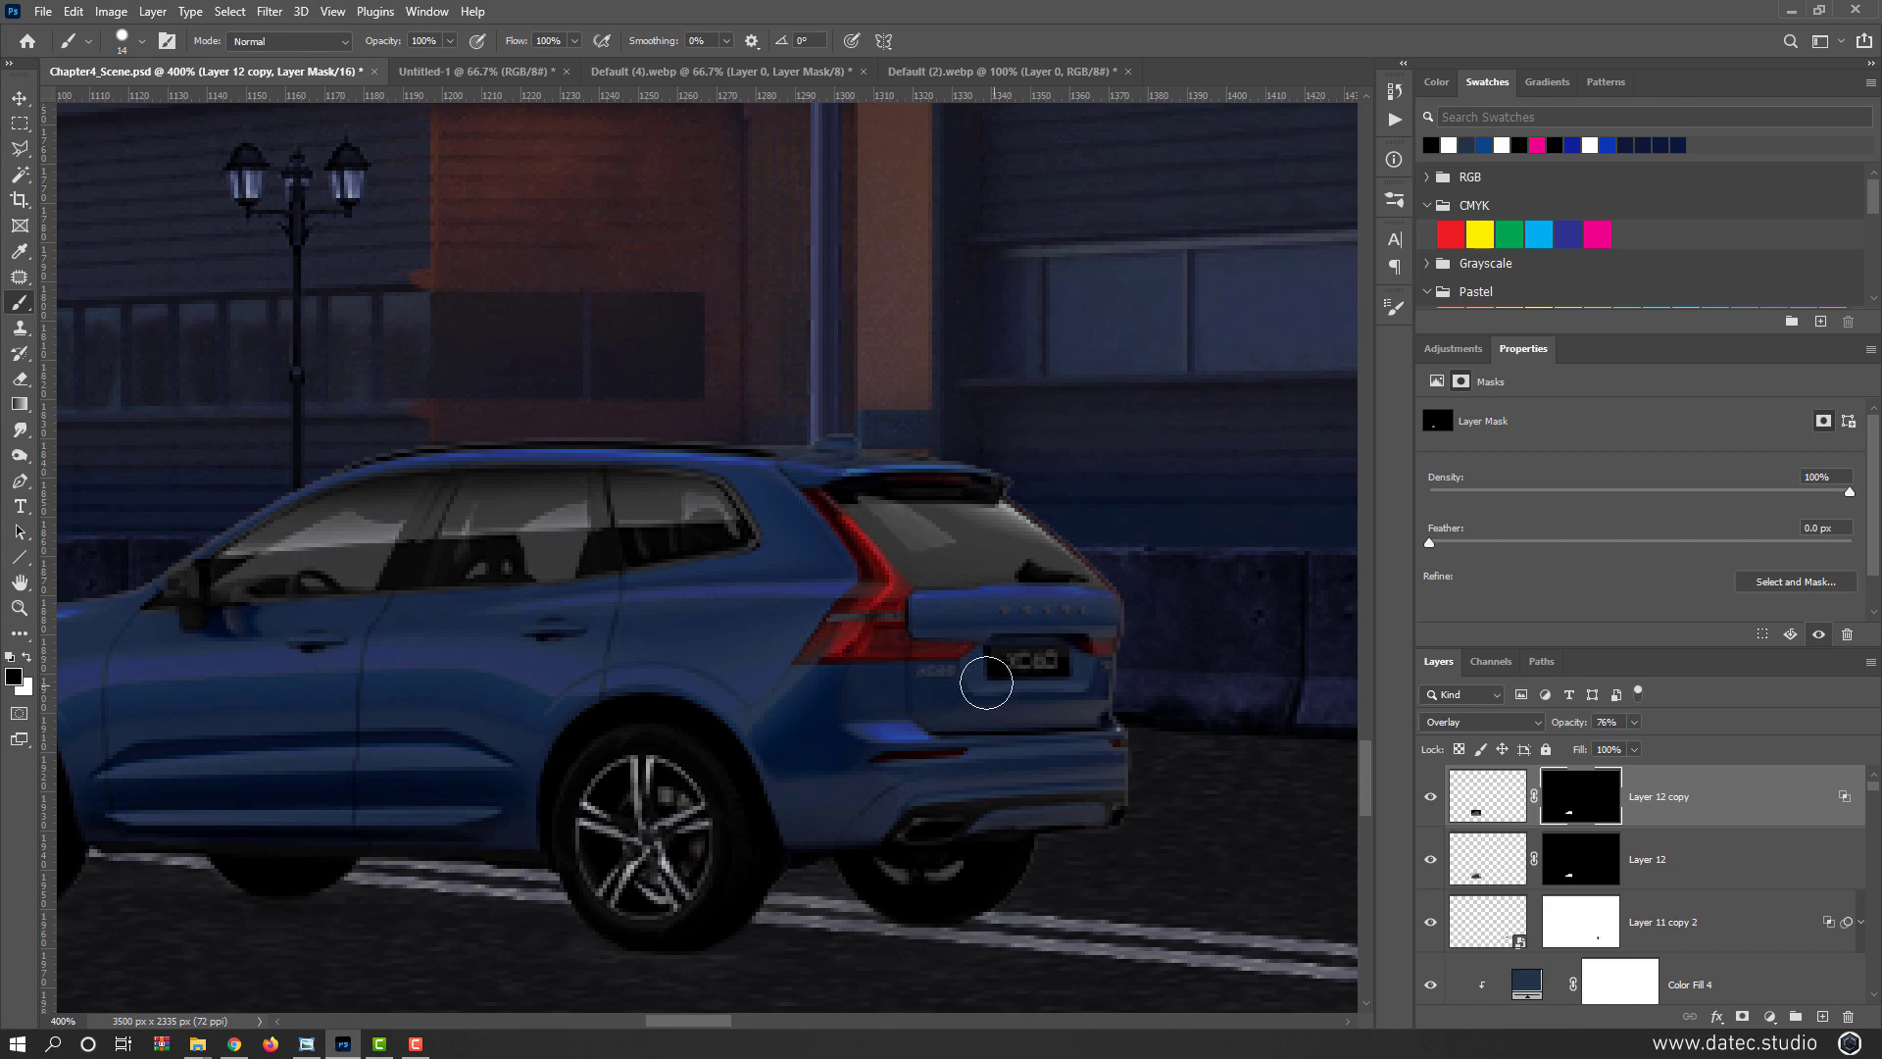
# Lower Layer 12 copy's opacity to 62% and compare the car in the scene with the overlay hidden and shown
pyautogui.scroll(-5, 986, 682)
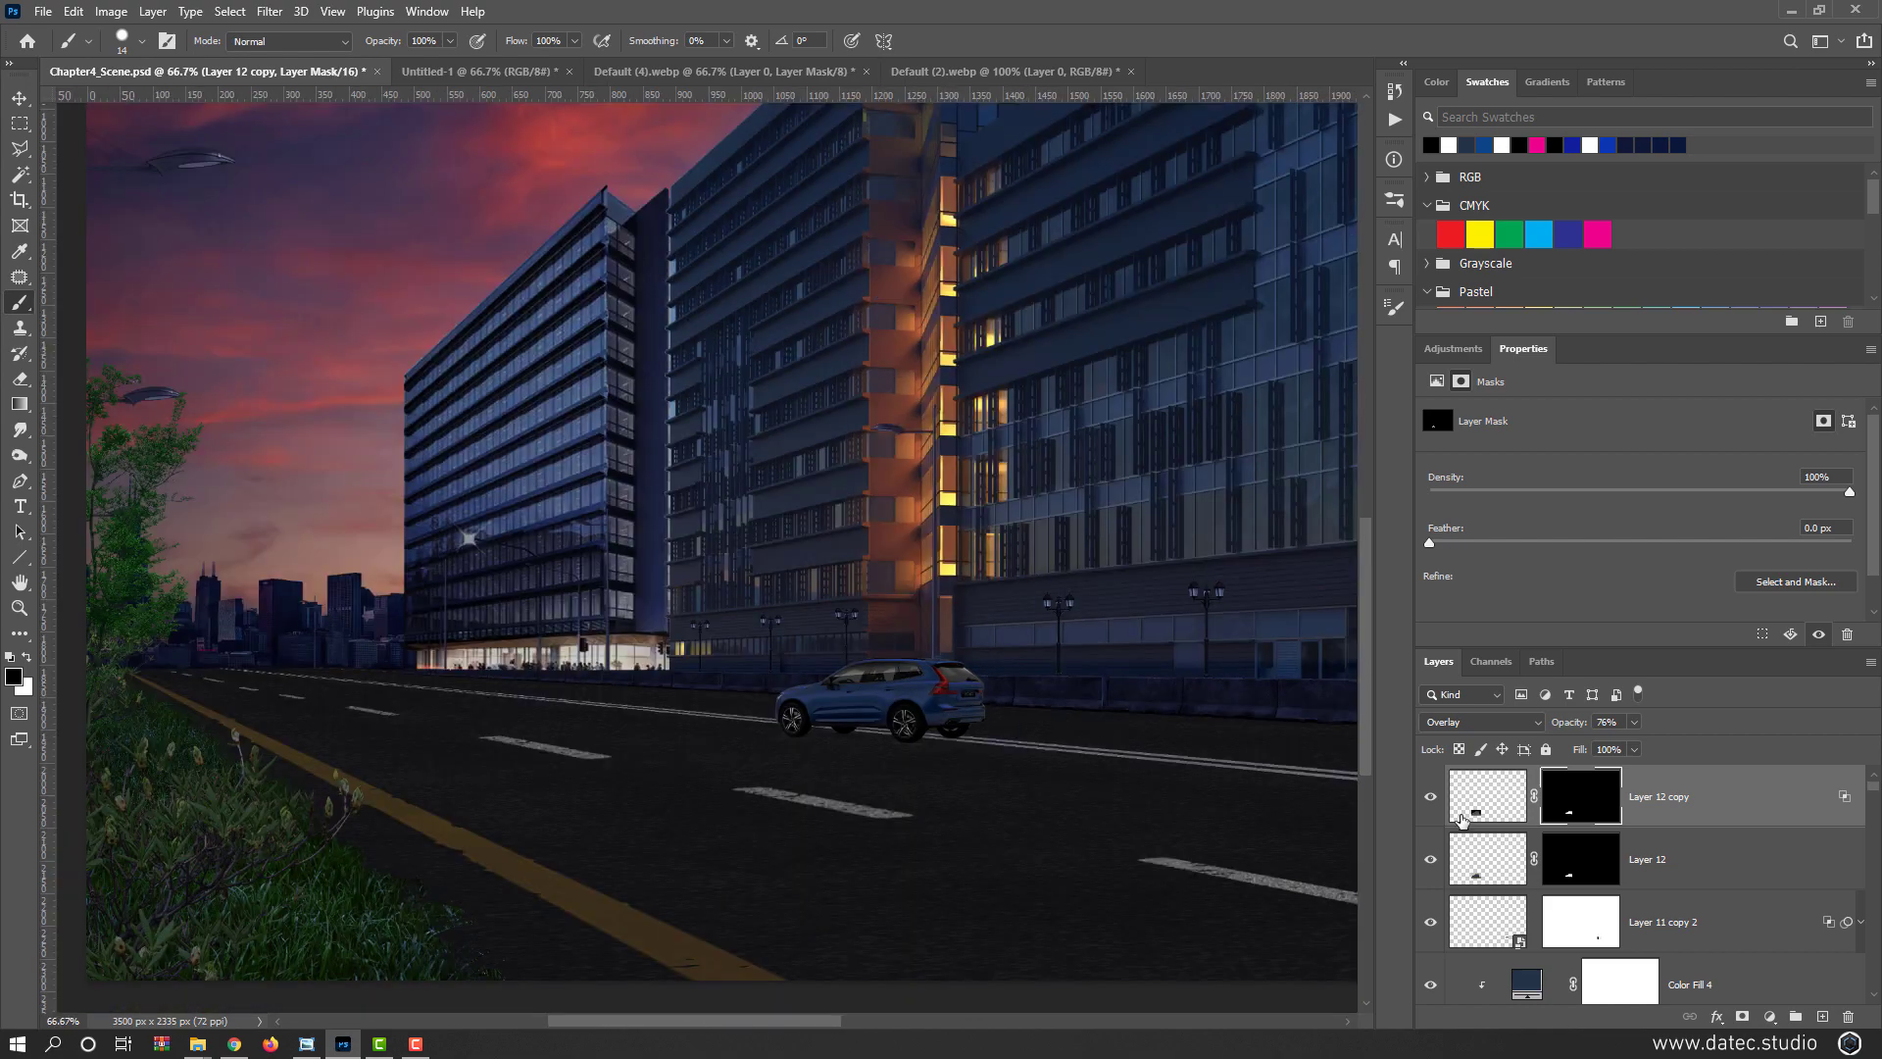
pyautogui.moveTo(1569, 726); pyautogui.dragTo(1559, 727)
pyautogui.click(1433, 797)
pyautogui.click(1436, 798)
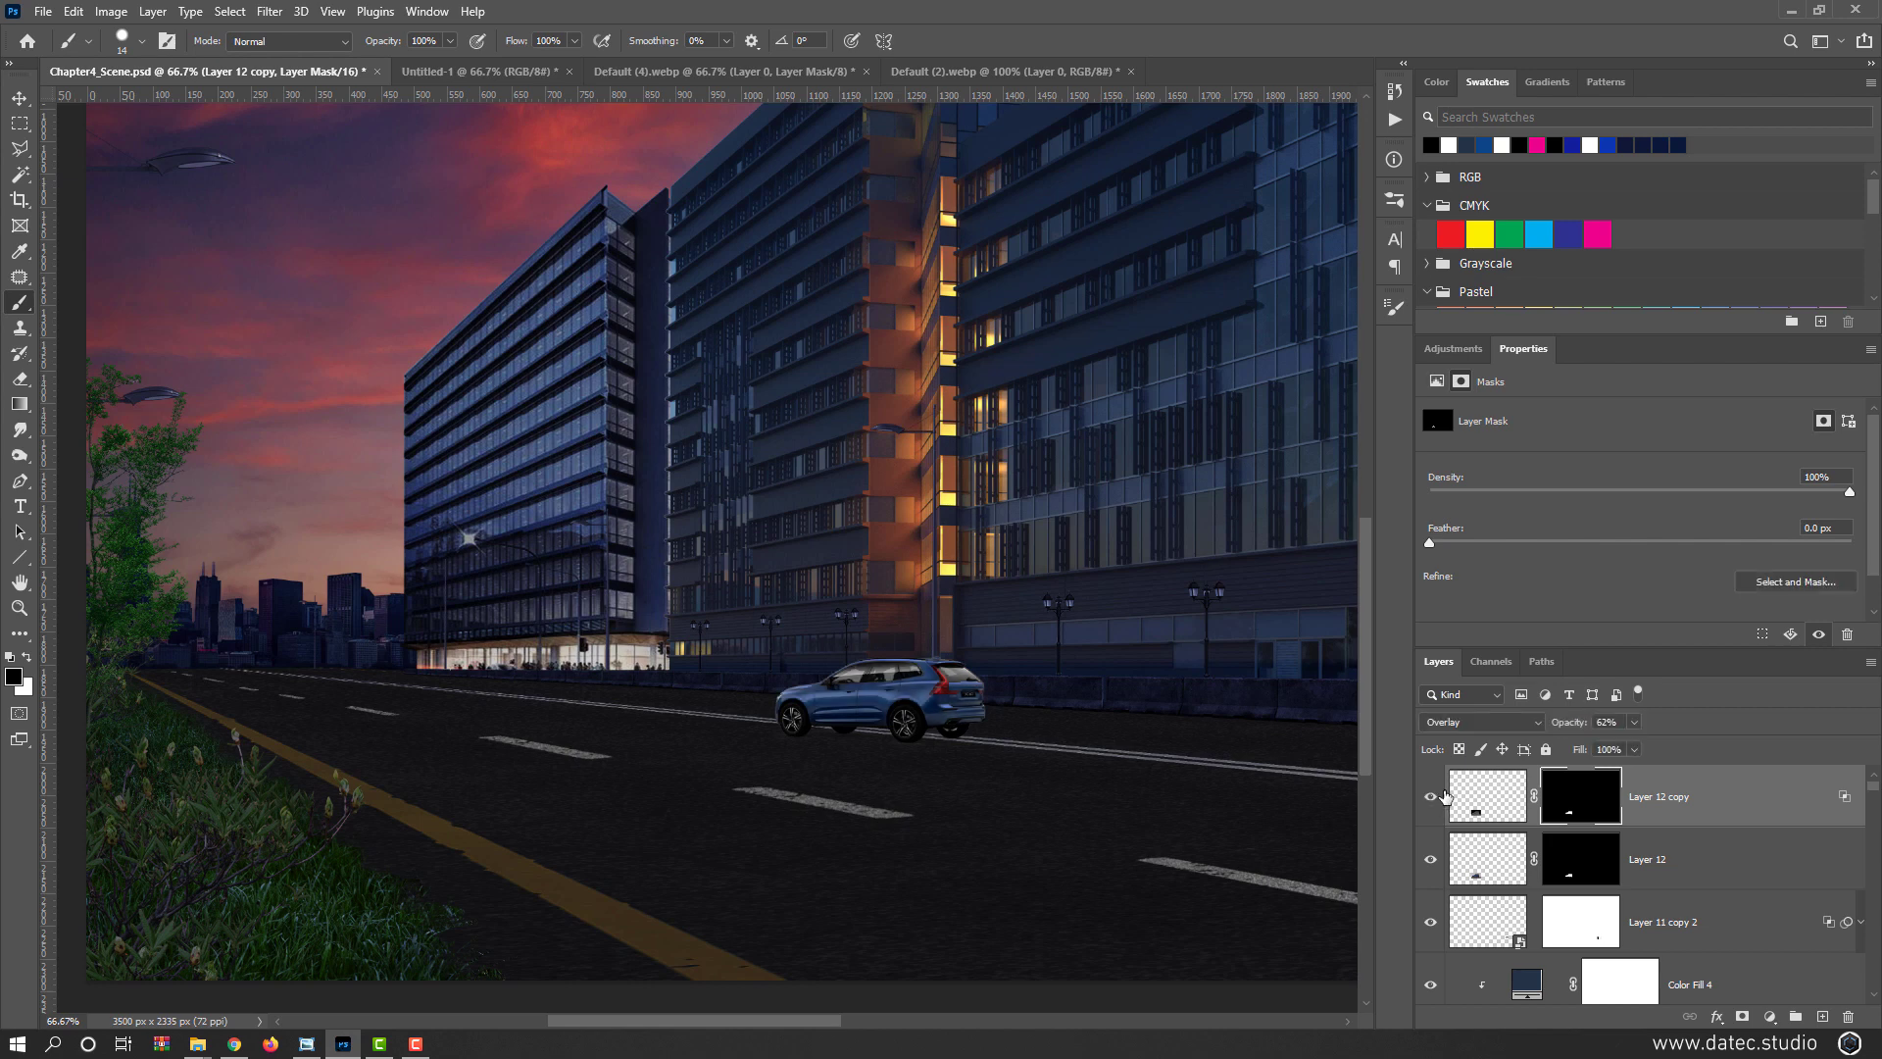
pyautogui.click(19, 98)
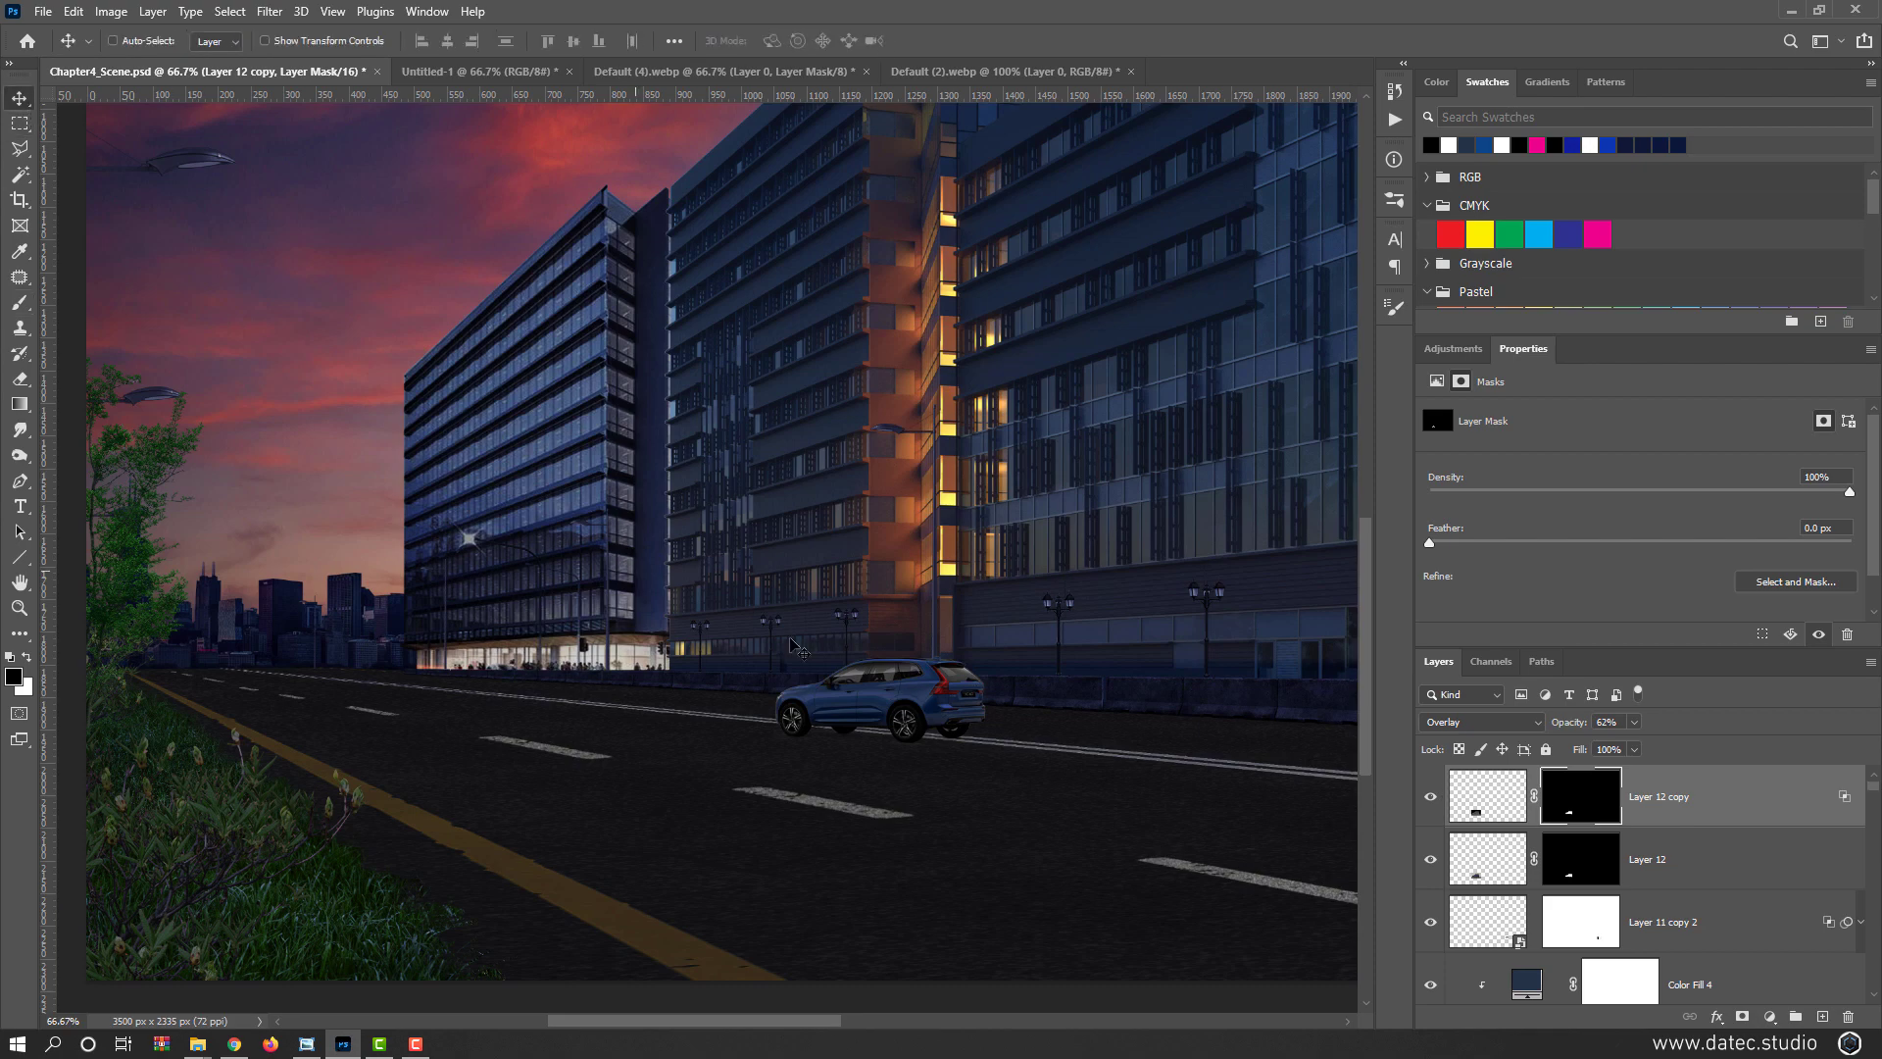
pyautogui.scroll(-1, 925, 743)
pyautogui.scroll(-1, 925, 743)
pyautogui.scroll(2, 593, 814)
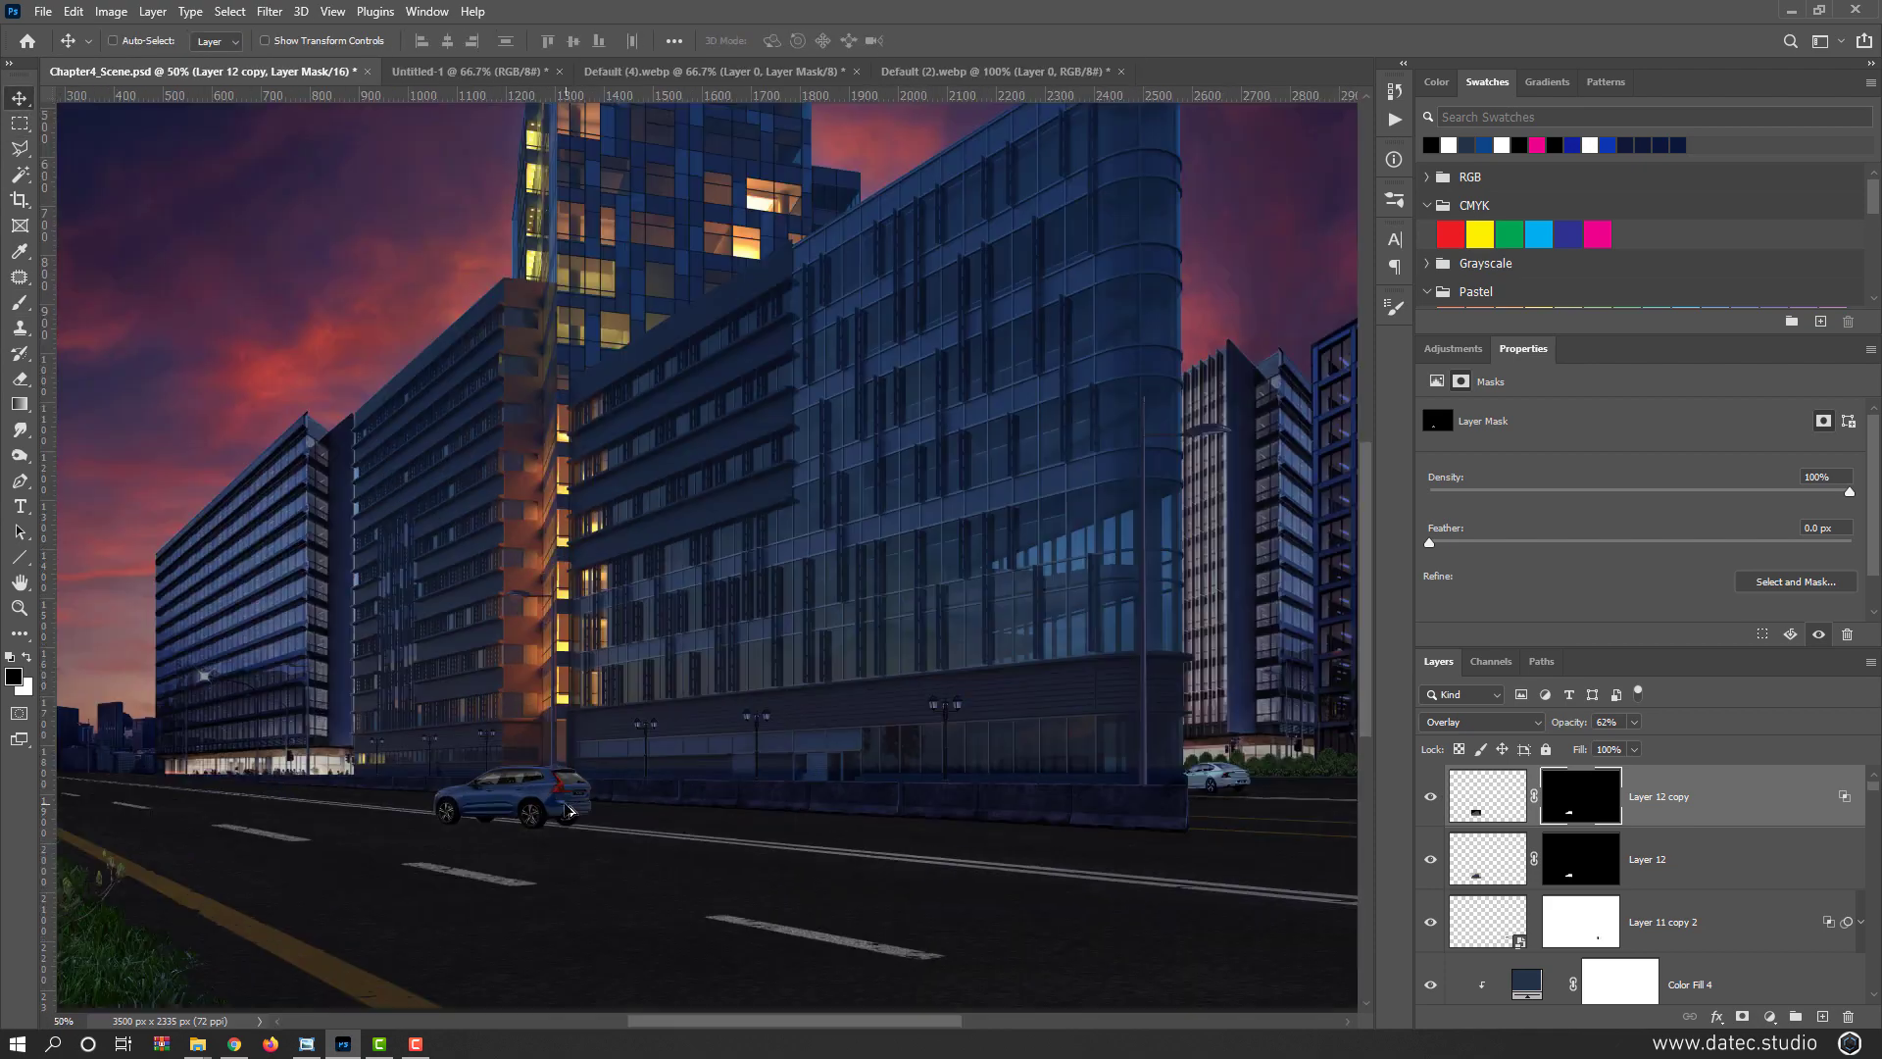
pyautogui.scroll(-2, 569, 810)
pyautogui.scroll(3, 745, 775)
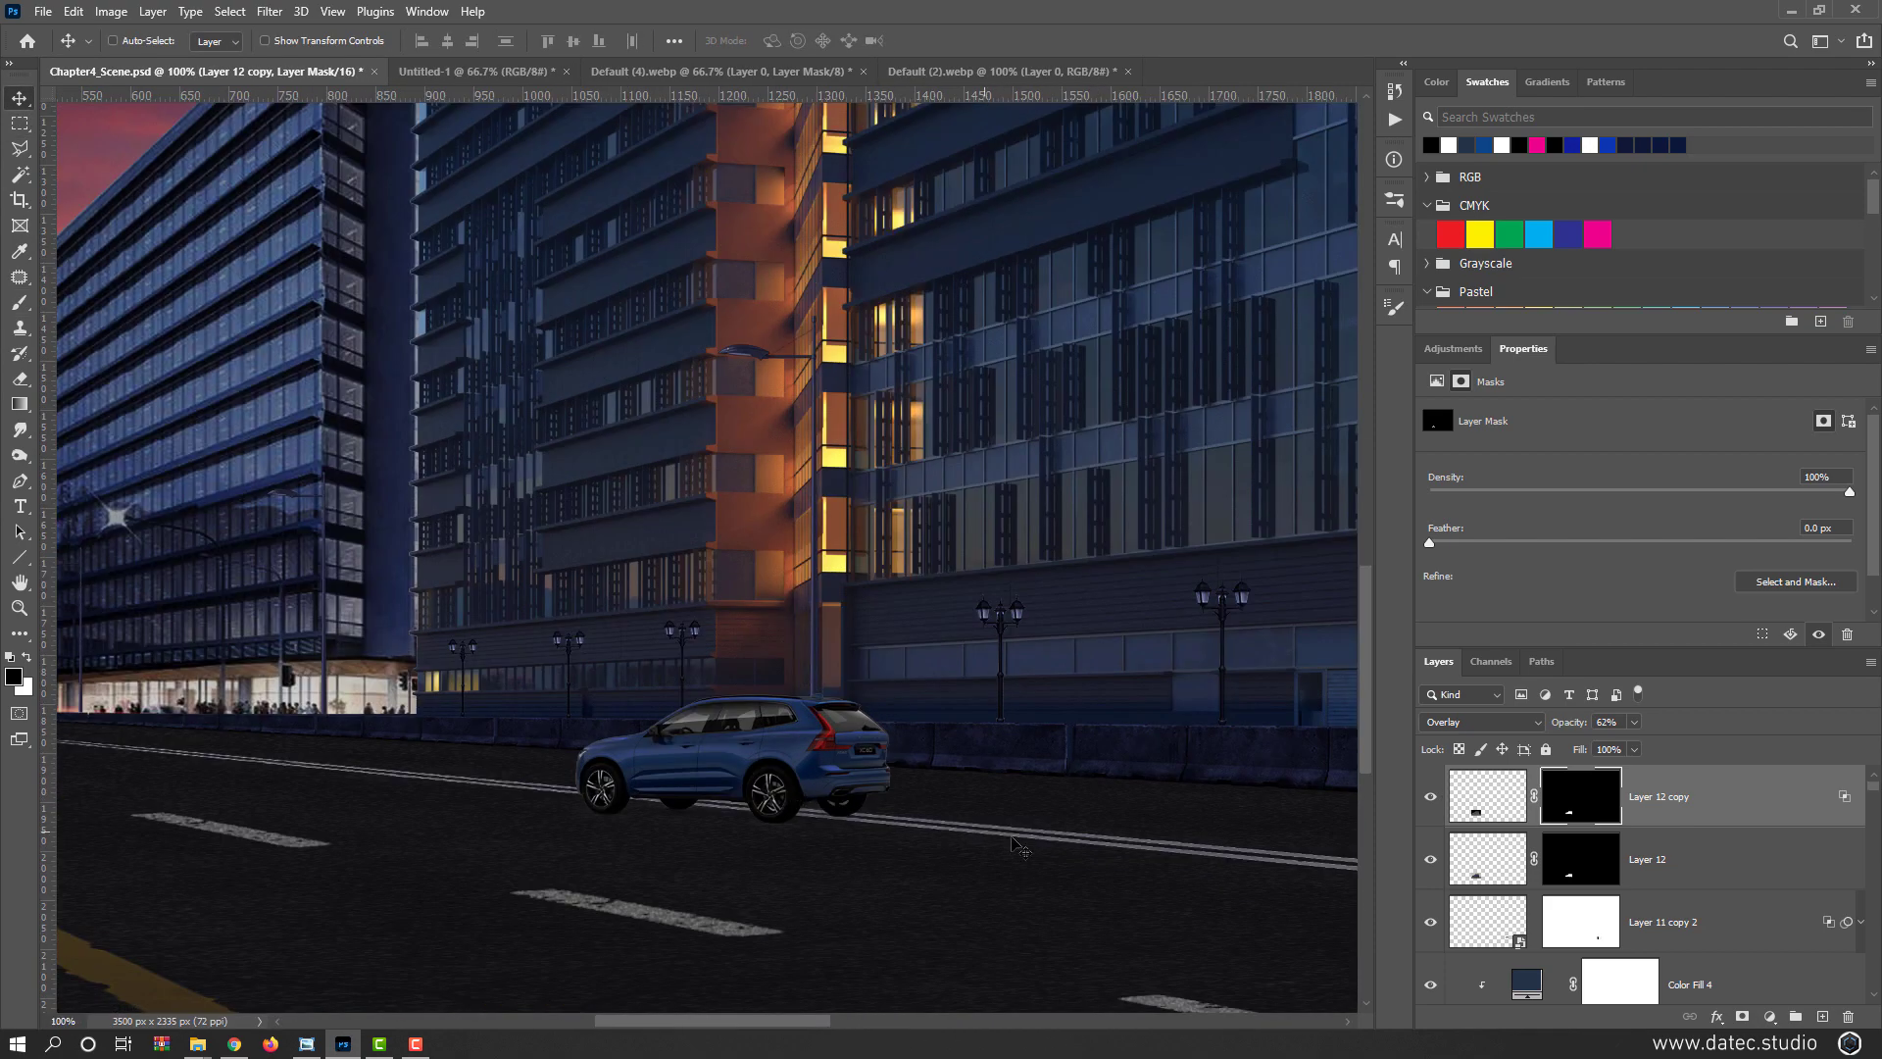
# Shift Layer 12's midtones and shadows toward blue and cyan with Color Balance
pyautogui.click(1491, 853)
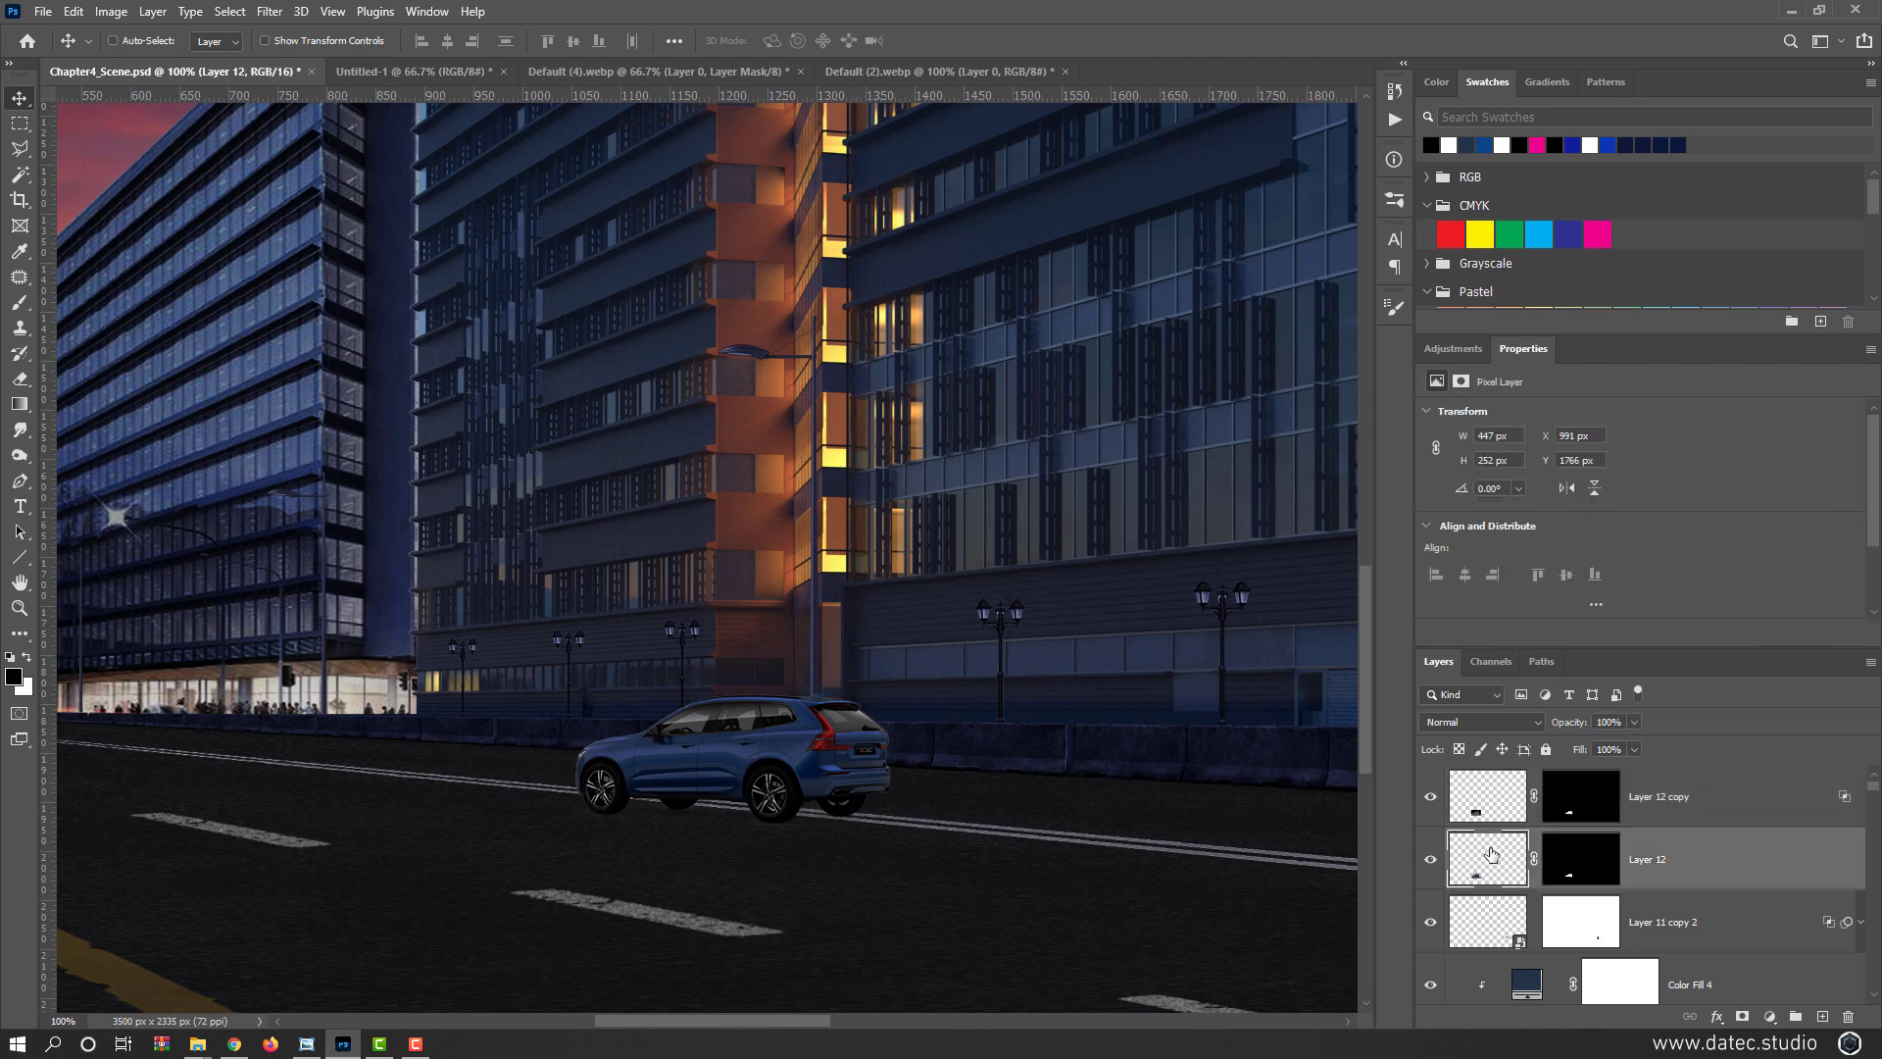
pyautogui.press('ctrl')
pyautogui.hotkey('ctrl', 'b')
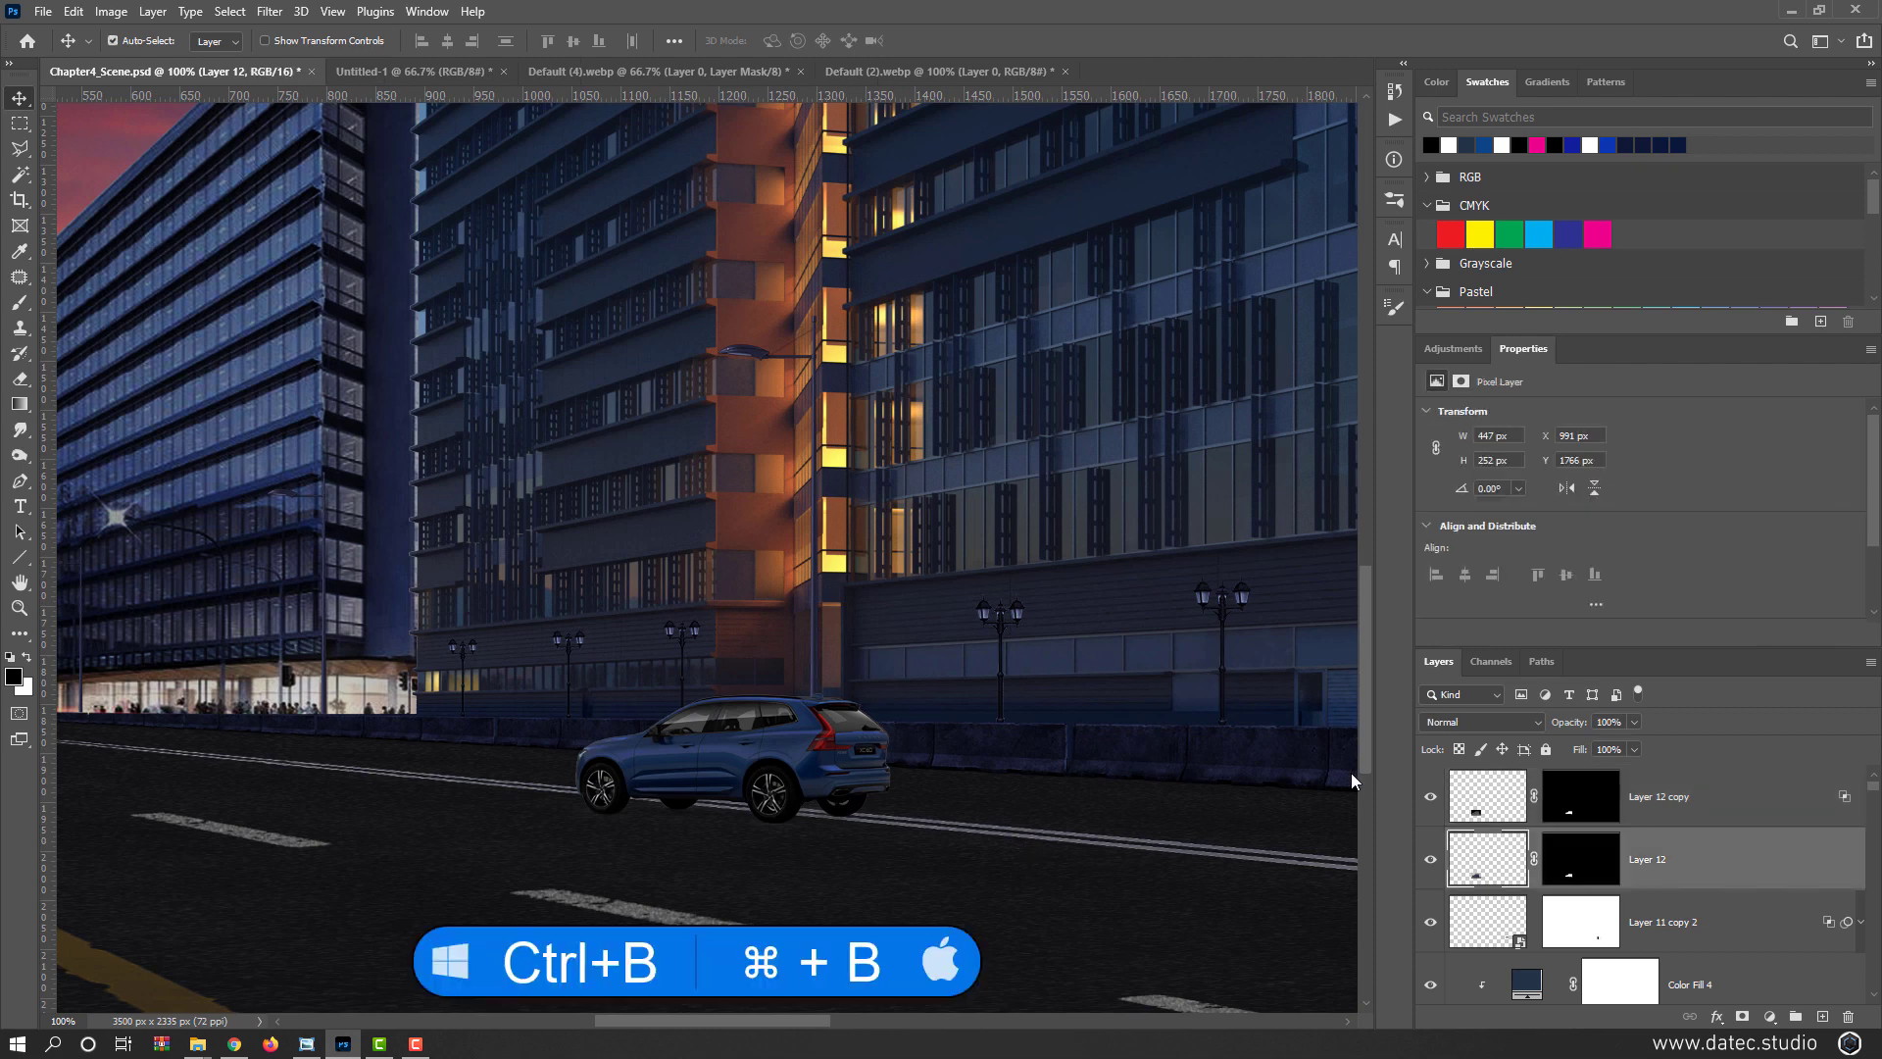
pyautogui.click(1314, 397)
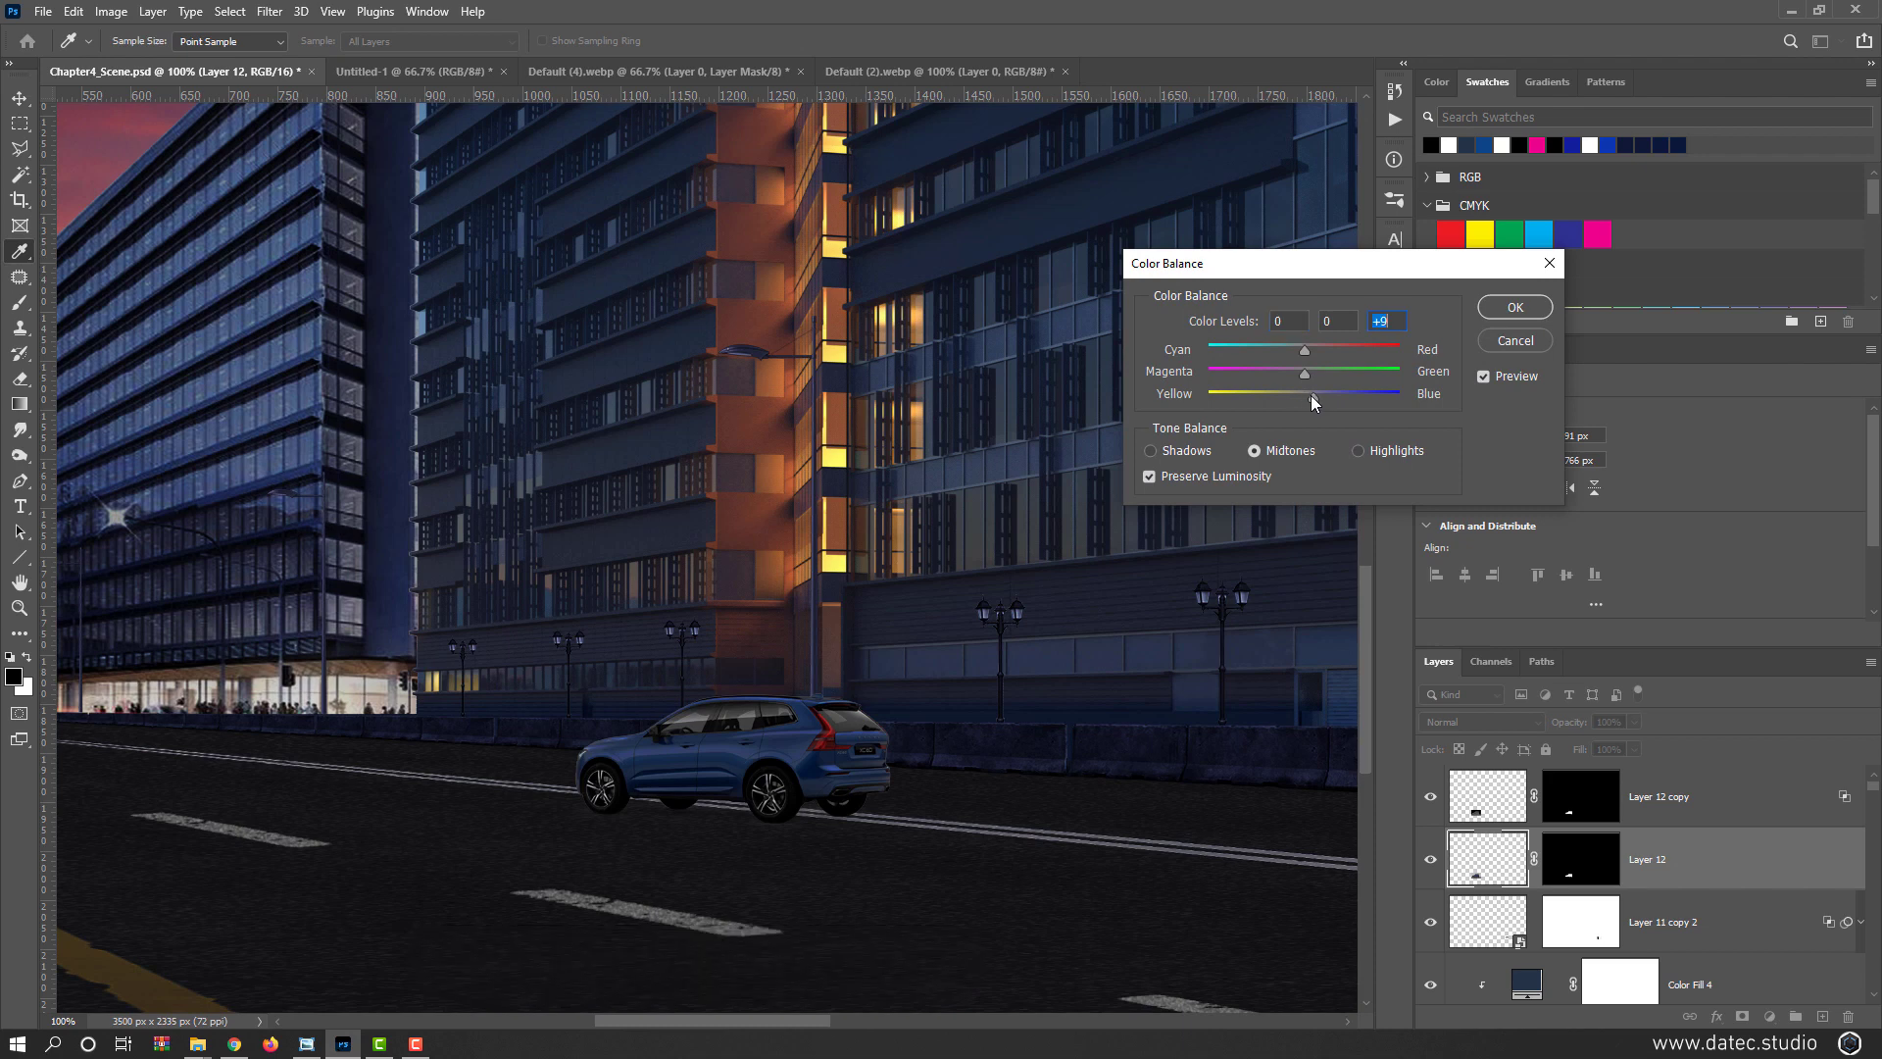
pyautogui.click(1297, 349)
pyautogui.click(1188, 451)
pyautogui.click(1315, 397)
pyautogui.click(1299, 348)
# Set the highlights' color levels to -3, +5 and +6 and compare the car with the preview off
pyautogui.click(1369, 453)
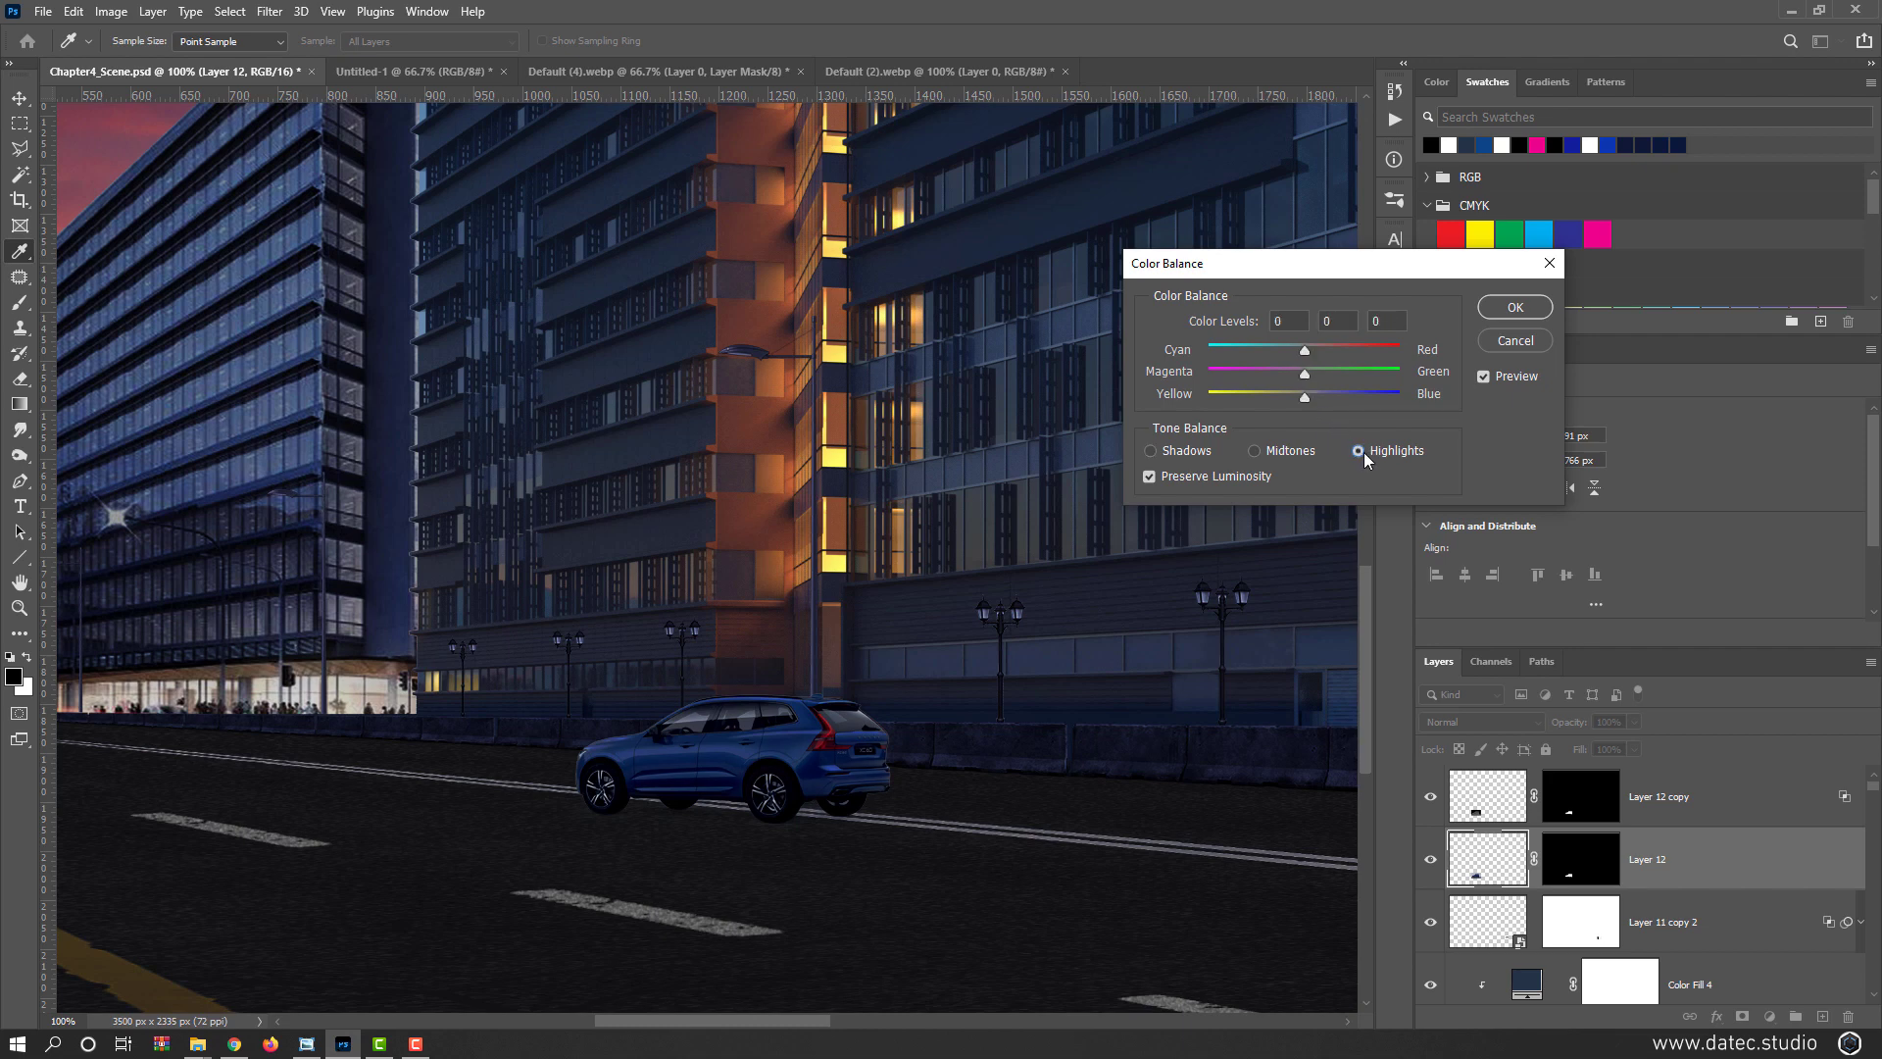
pyautogui.click(1310, 396)
pyautogui.click(1302, 350)
pyautogui.click(1484, 377)
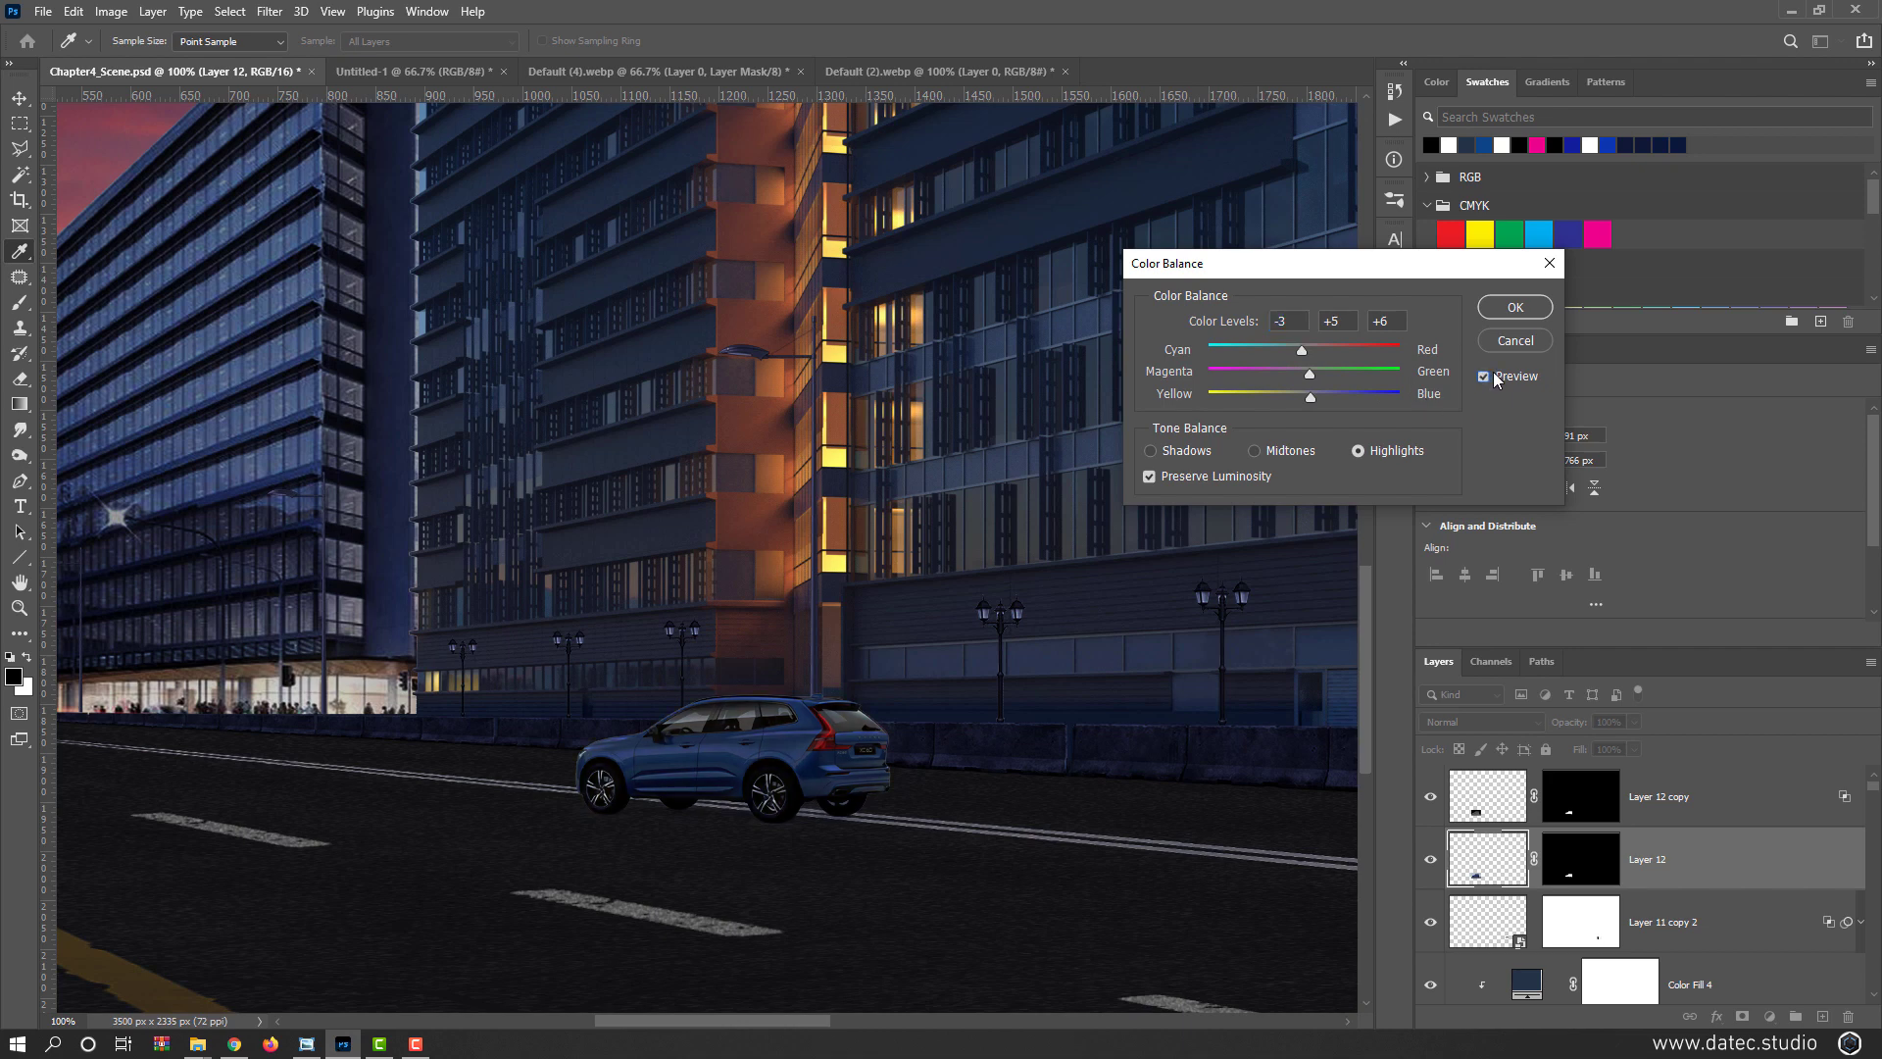
# Readjust the shadows' blue and cyan levels and apply the Color Balance to the car
pyautogui.click(1218, 450)
pyautogui.click(1314, 398)
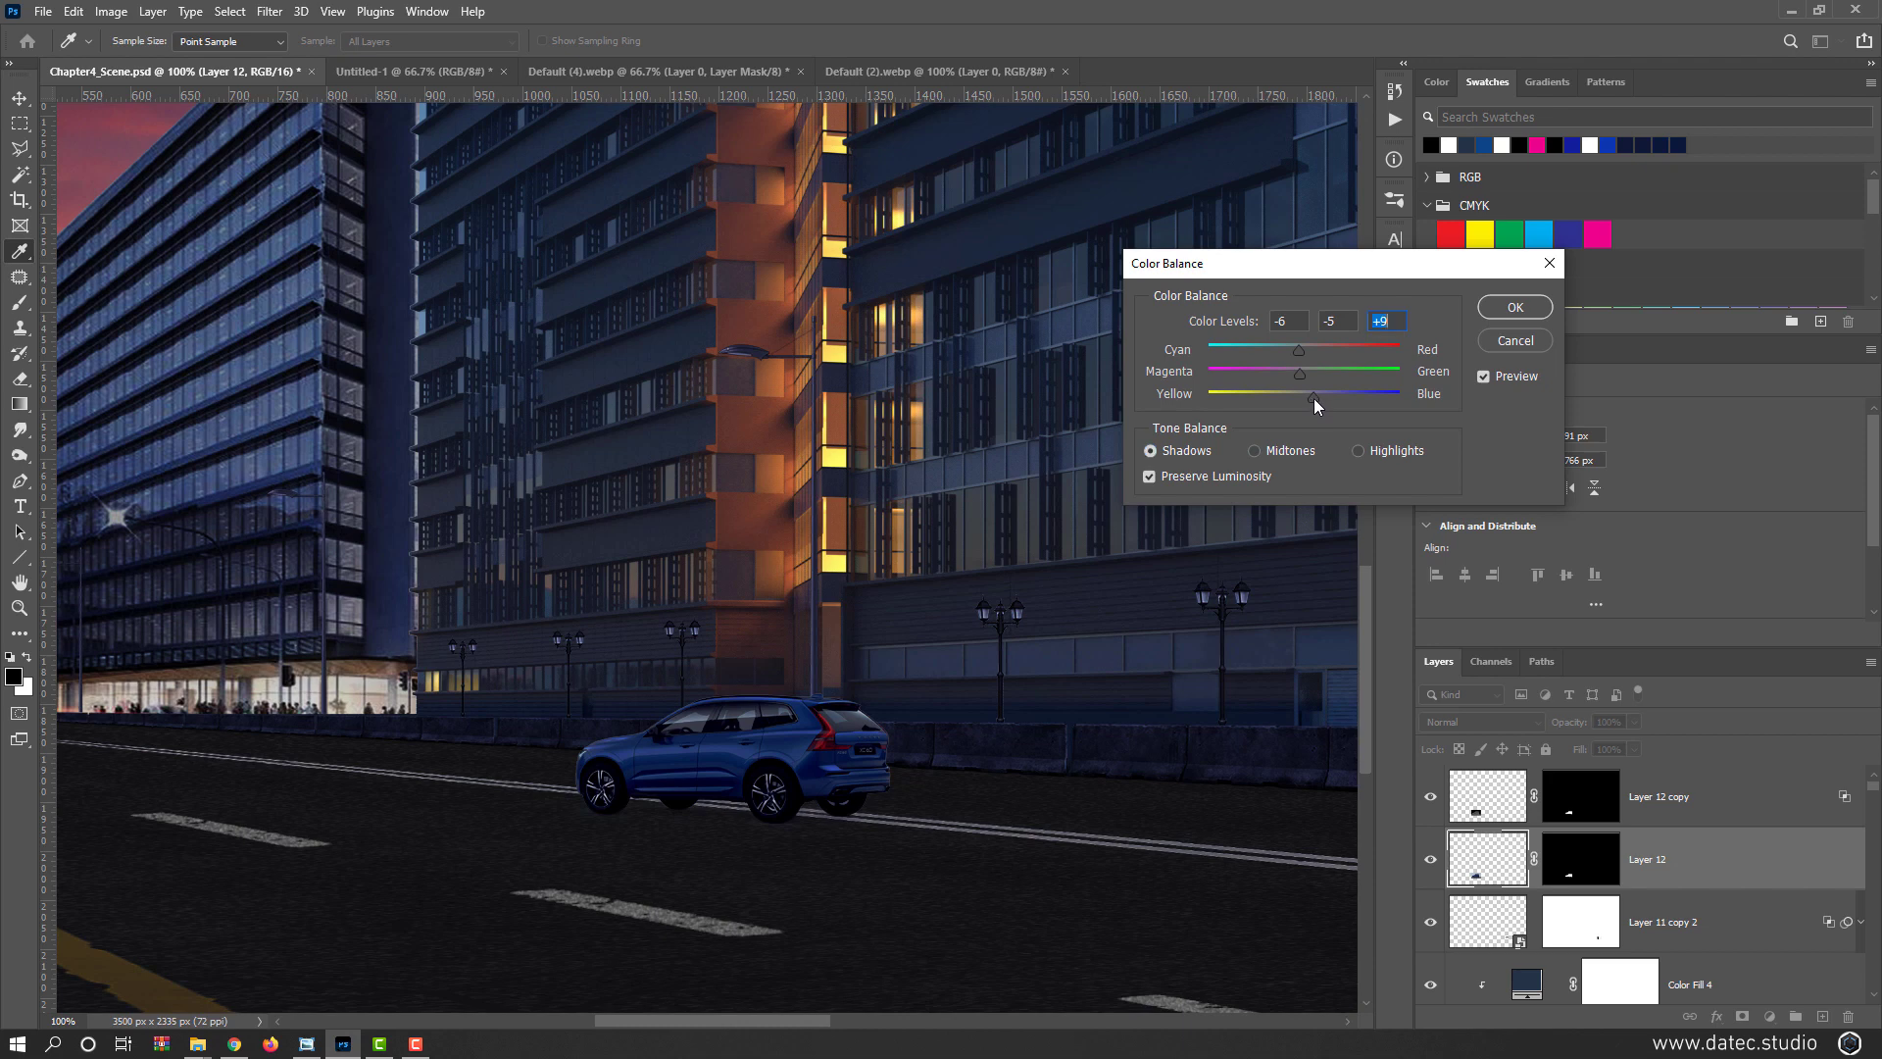
pyautogui.click(1302, 350)
pyautogui.click(1516, 307)
# Reduce Layer 12's saturation with Hue/Saturation so the blue car looks more muted
pyautogui.hotkey('ctrl', 'u')
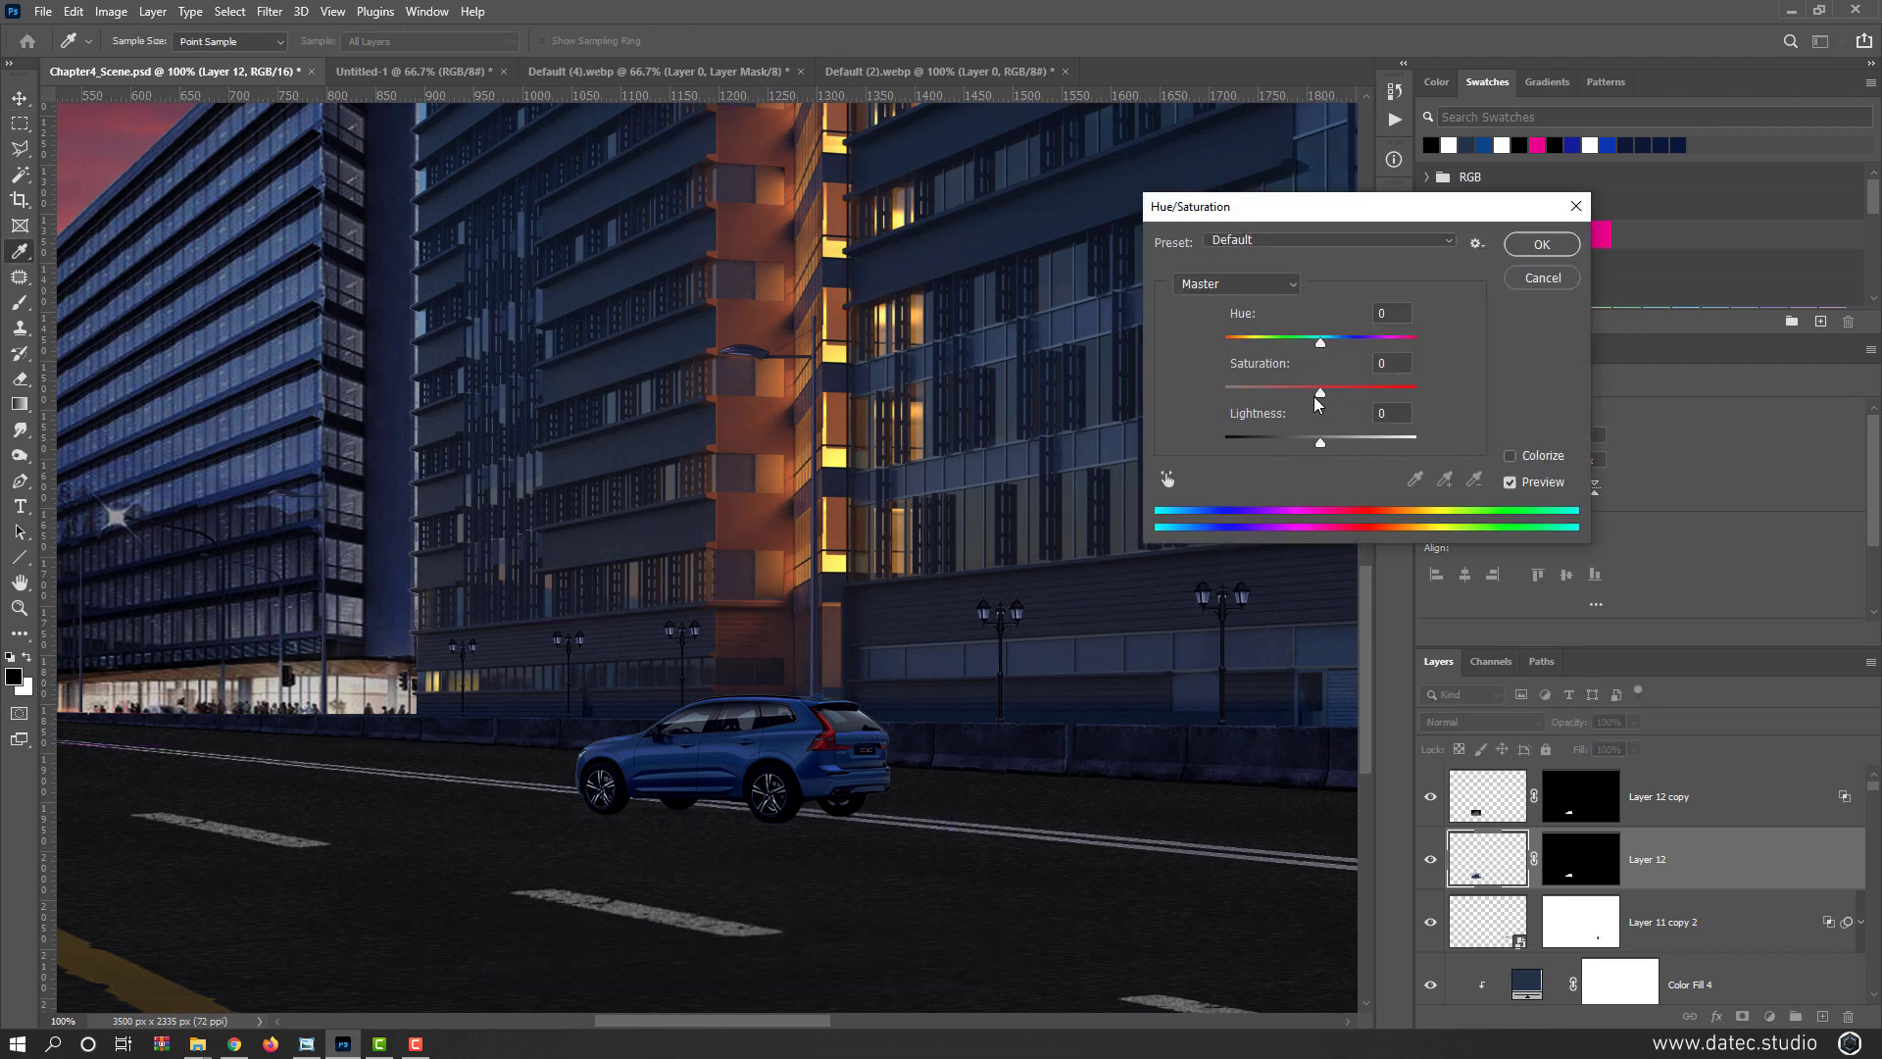
pyautogui.moveTo(1320, 393); pyautogui.dragTo(1295, 392)
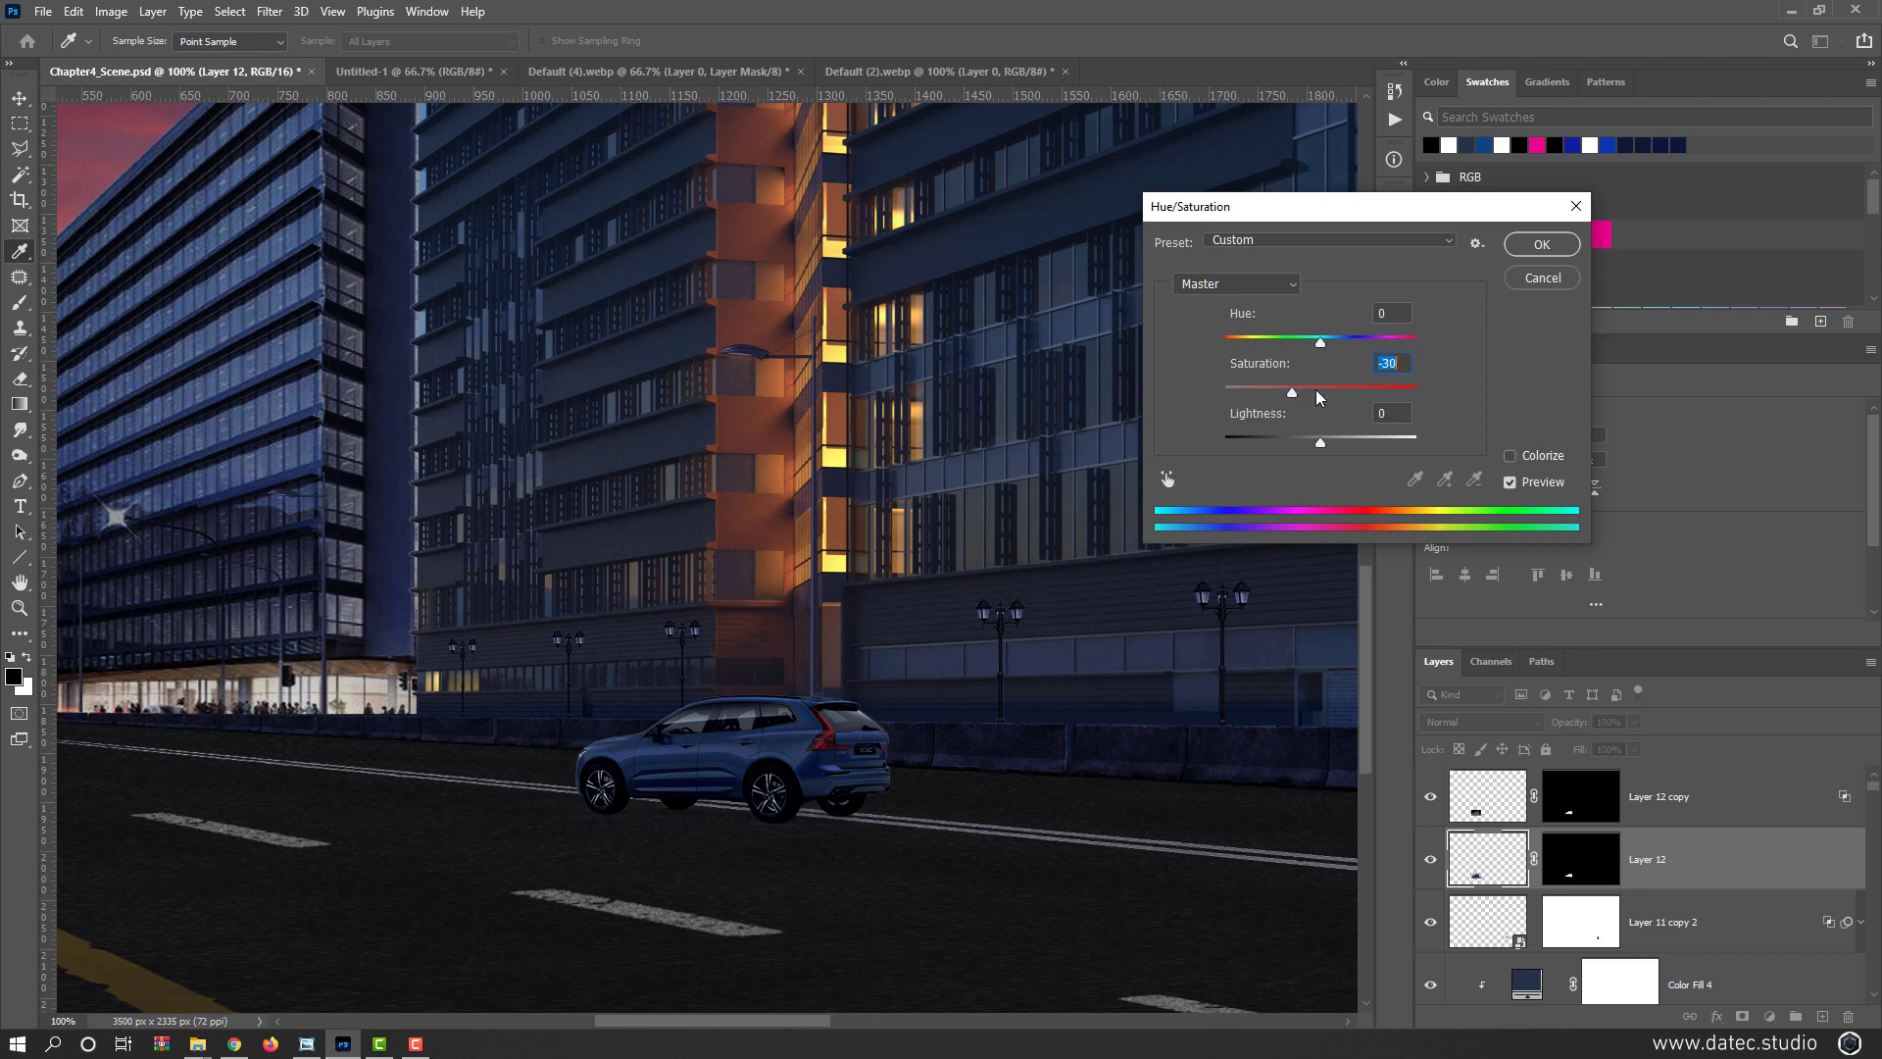
pyautogui.moveTo(1305, 397); pyautogui.dragTo(1300, 393)
pyautogui.click(1537, 247)
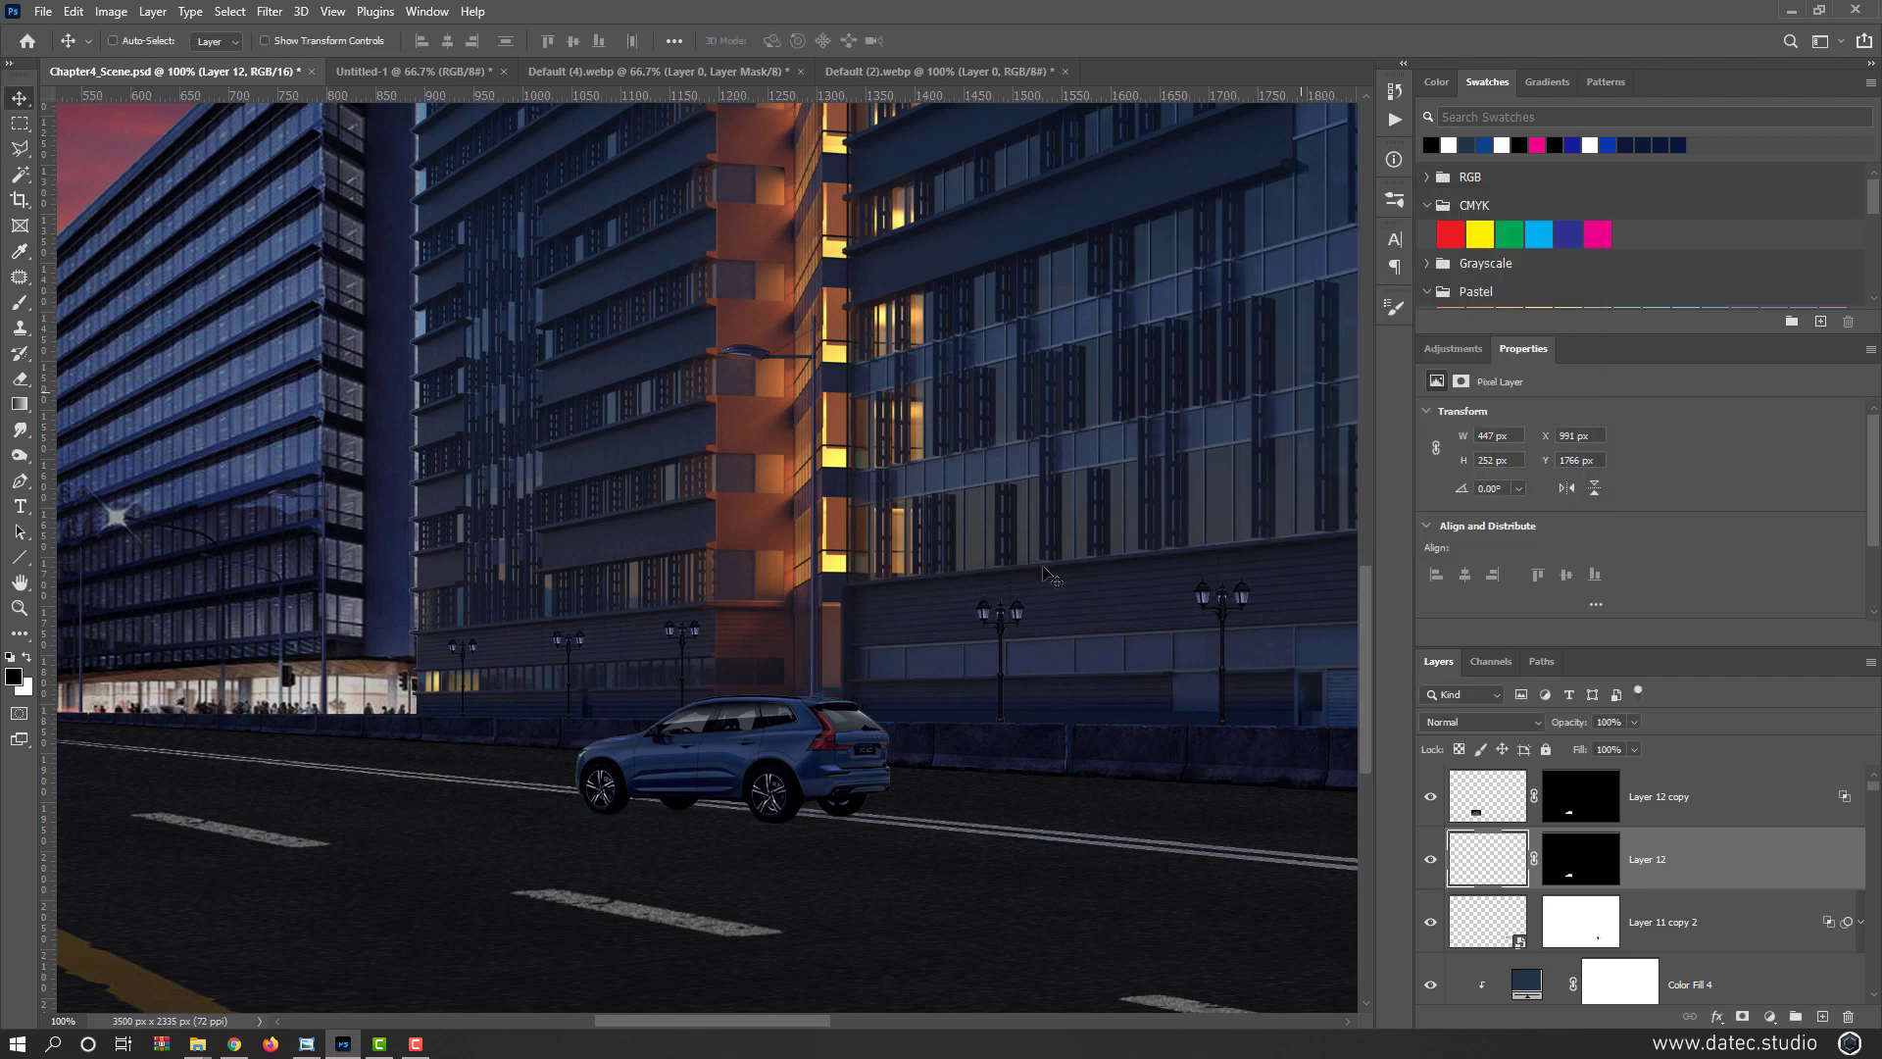
# Link Layer 12 and Layer 12 copy together
pyautogui.hotkey('ctrl', '-')
pyautogui.hotkey('ctrl', '-')
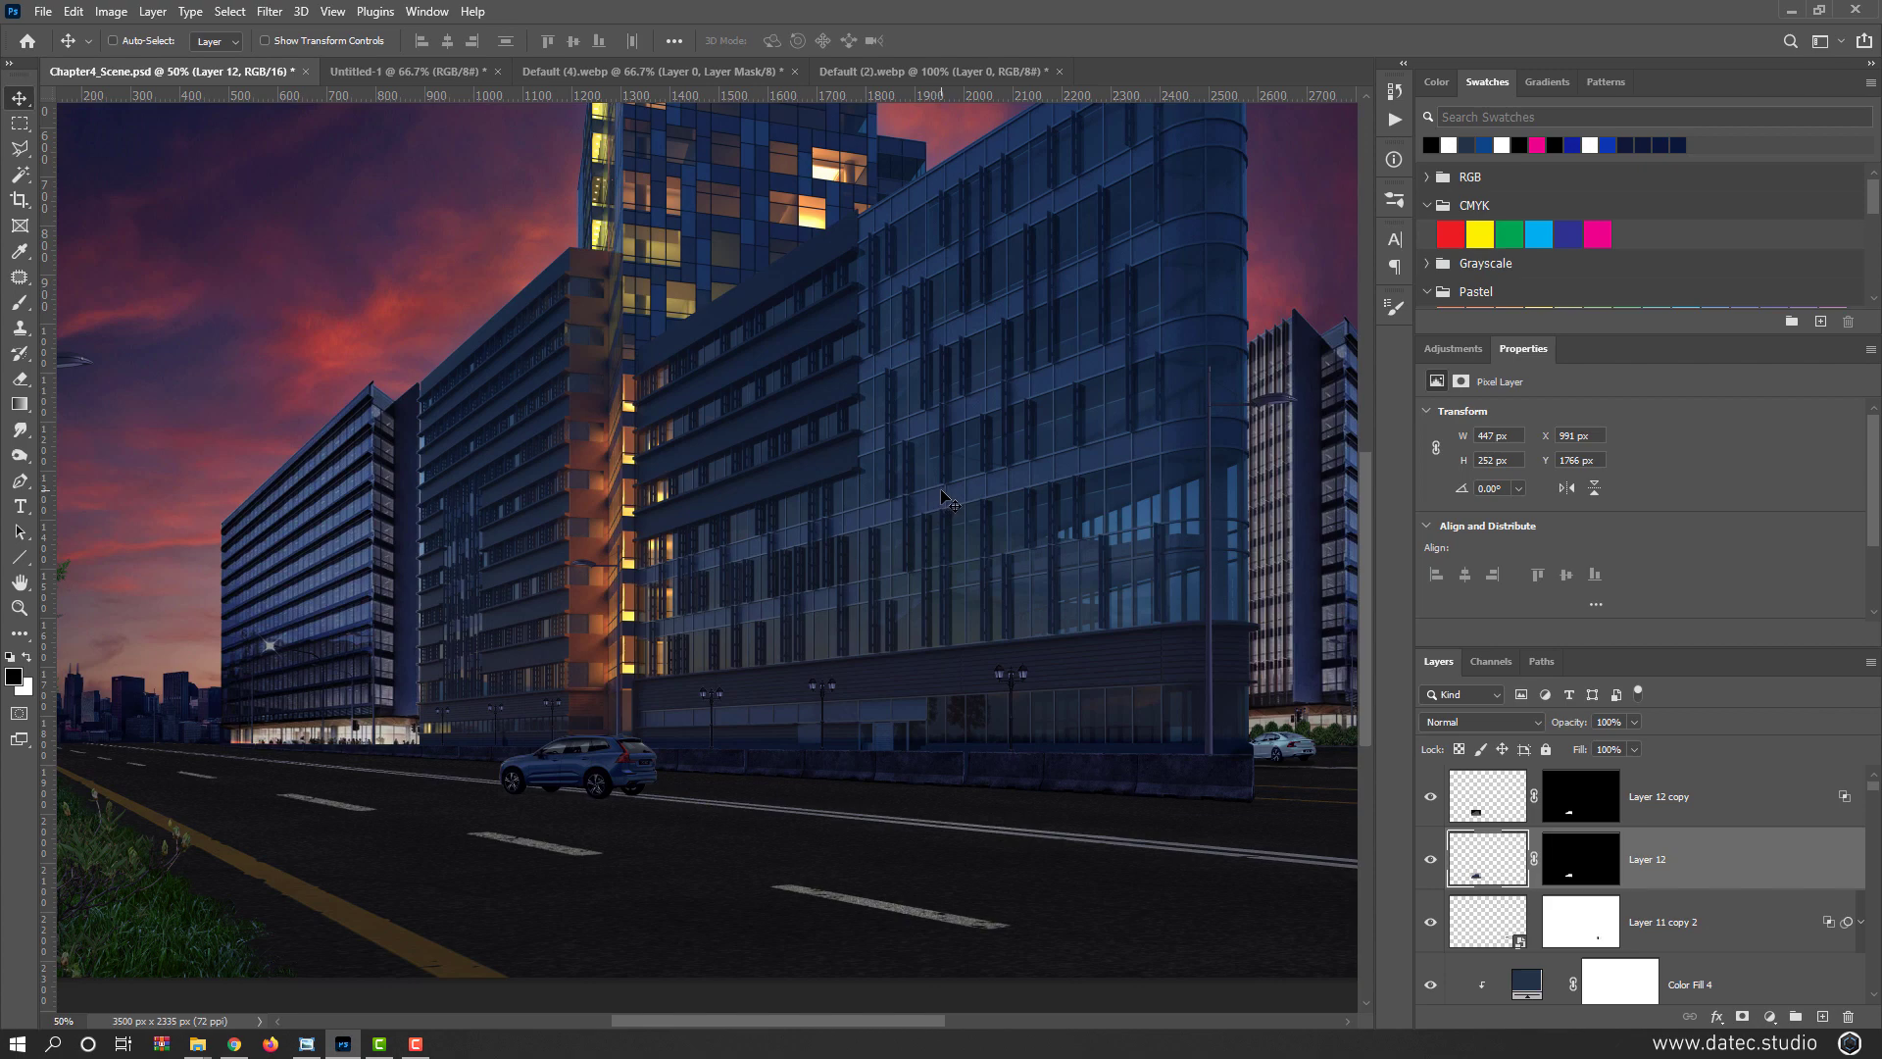
pyautogui.hotkey('ctrl', '-')
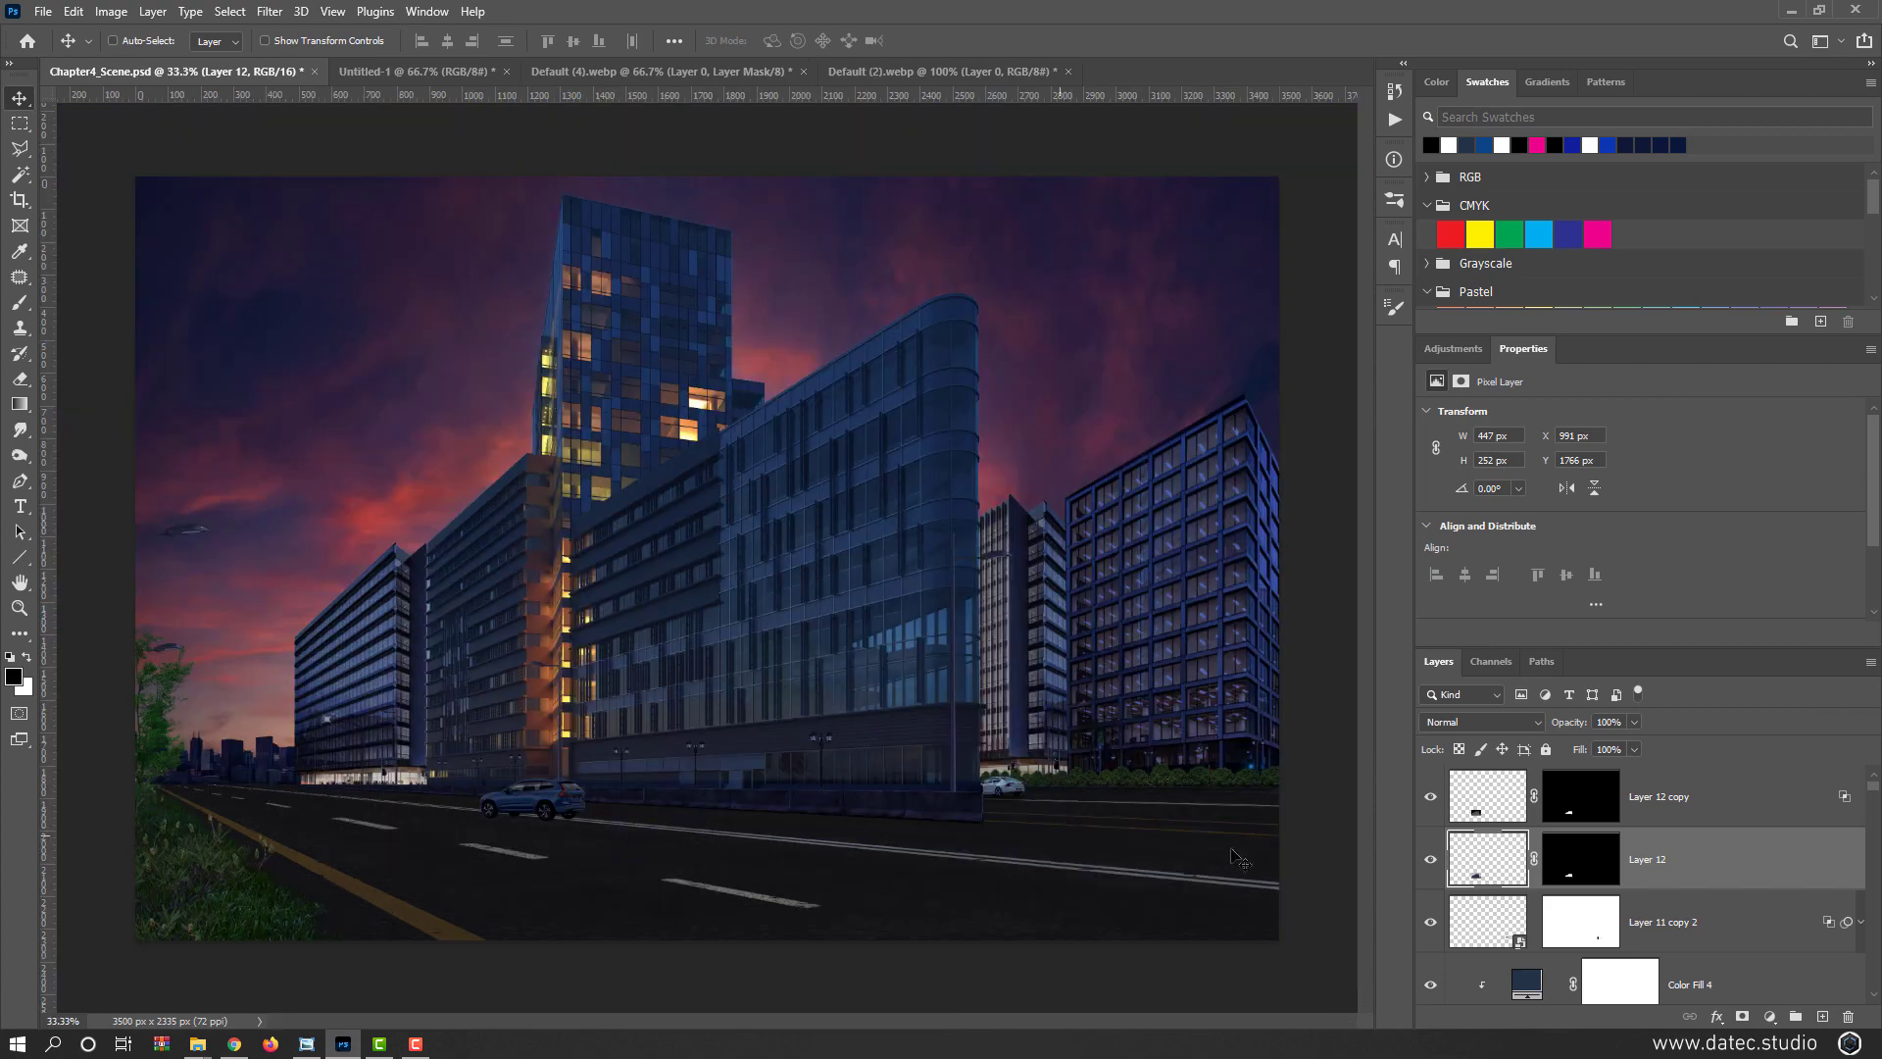
pyautogui.keyDown('shift'); pyautogui.click(1479, 814); pyautogui.keyUp('shift')
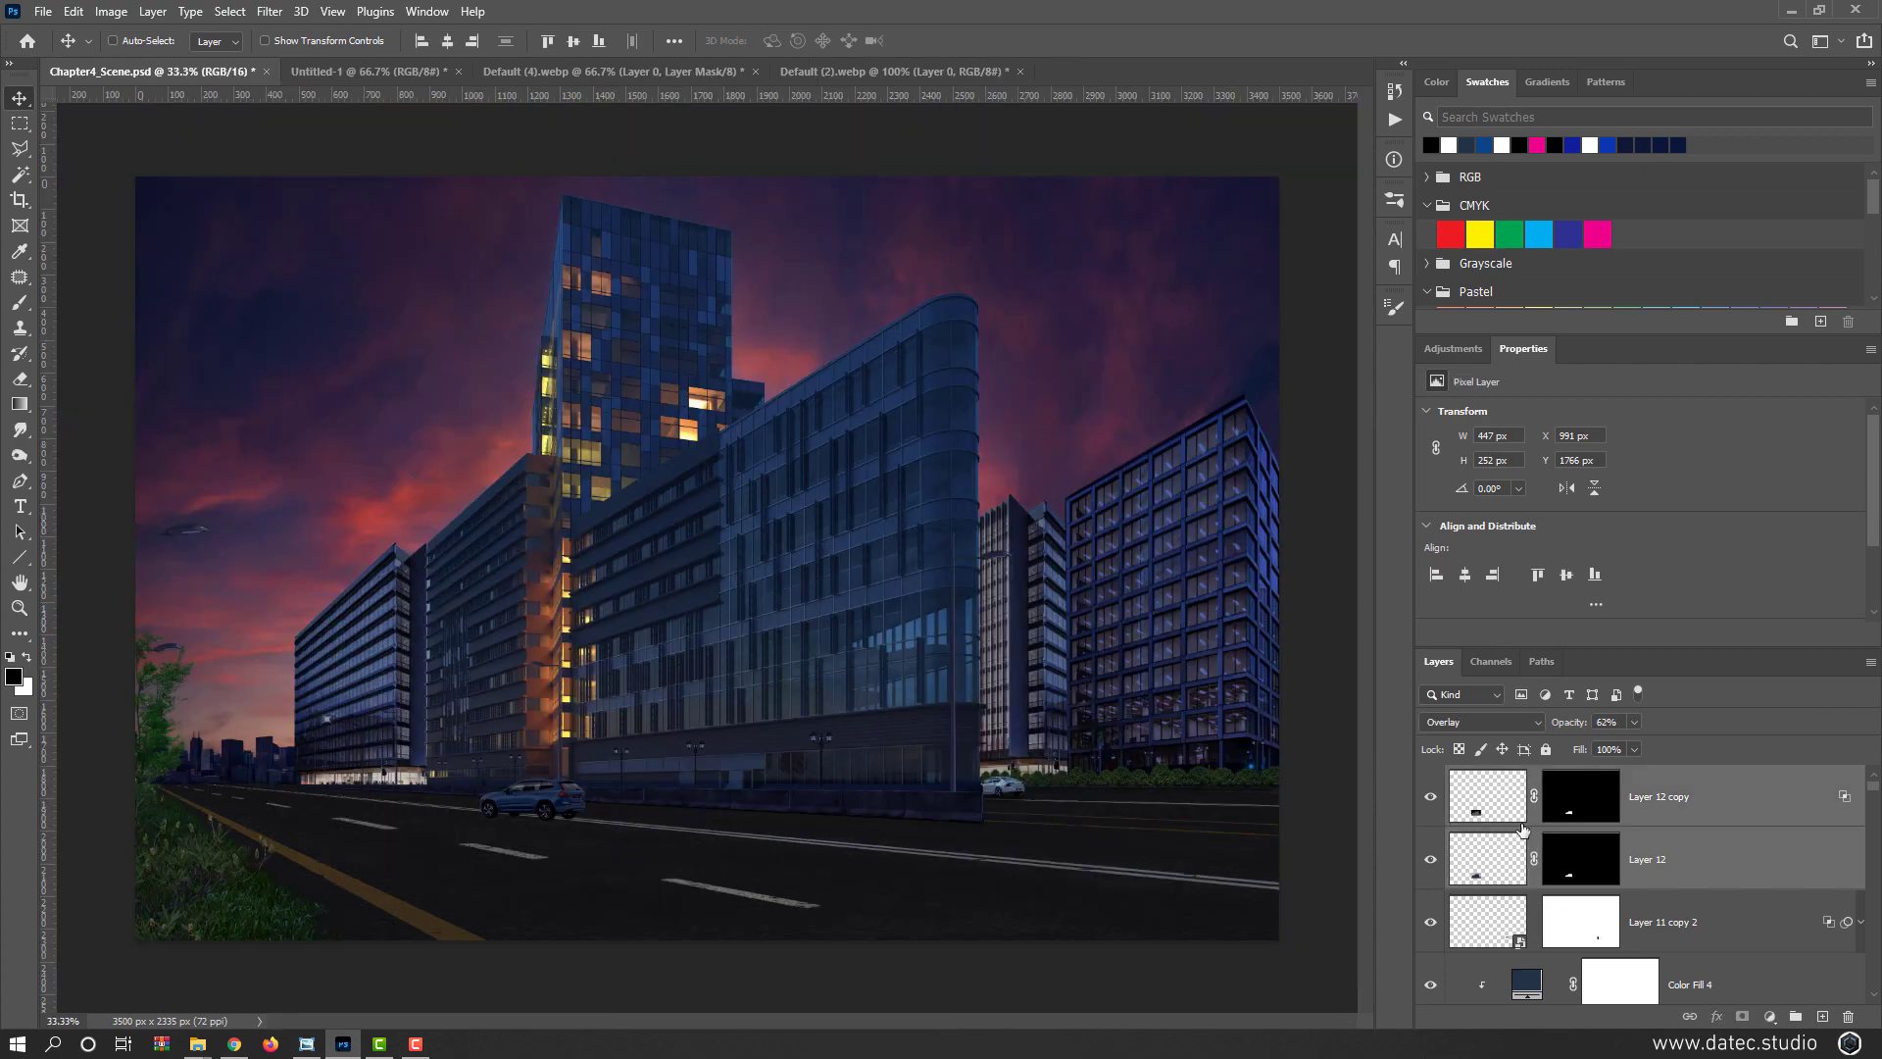
pyautogui.click(1691, 1020)
# Scale the linked car layers up to 505 × 284 px with Free Transform
pyautogui.hotkey('ctrl', 't')
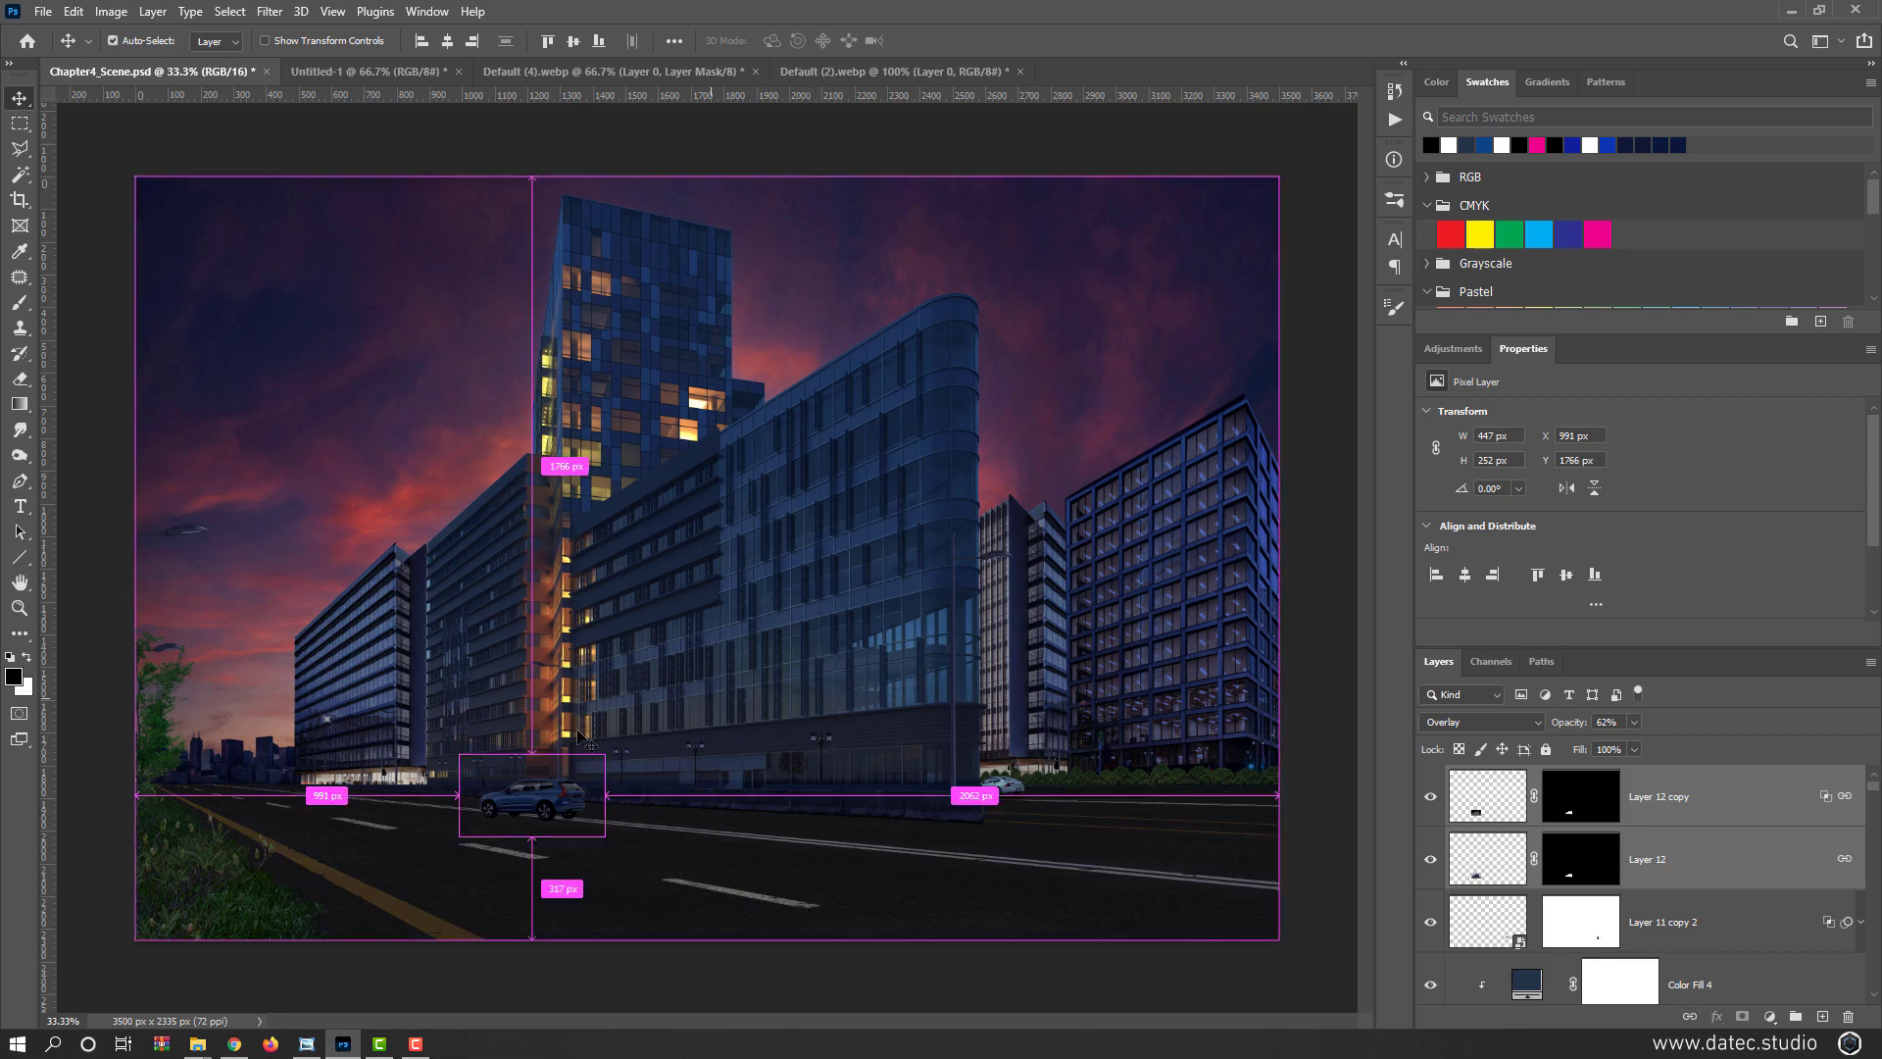
pyautogui.scroll(2, 558, 776)
pyautogui.moveTo(655, 734); pyautogui.dragTo(690, 717)
pyautogui.press('Return')
pyautogui.hotkey('ctrl', '-')
pyautogui.hotkey('ctrl', '-')
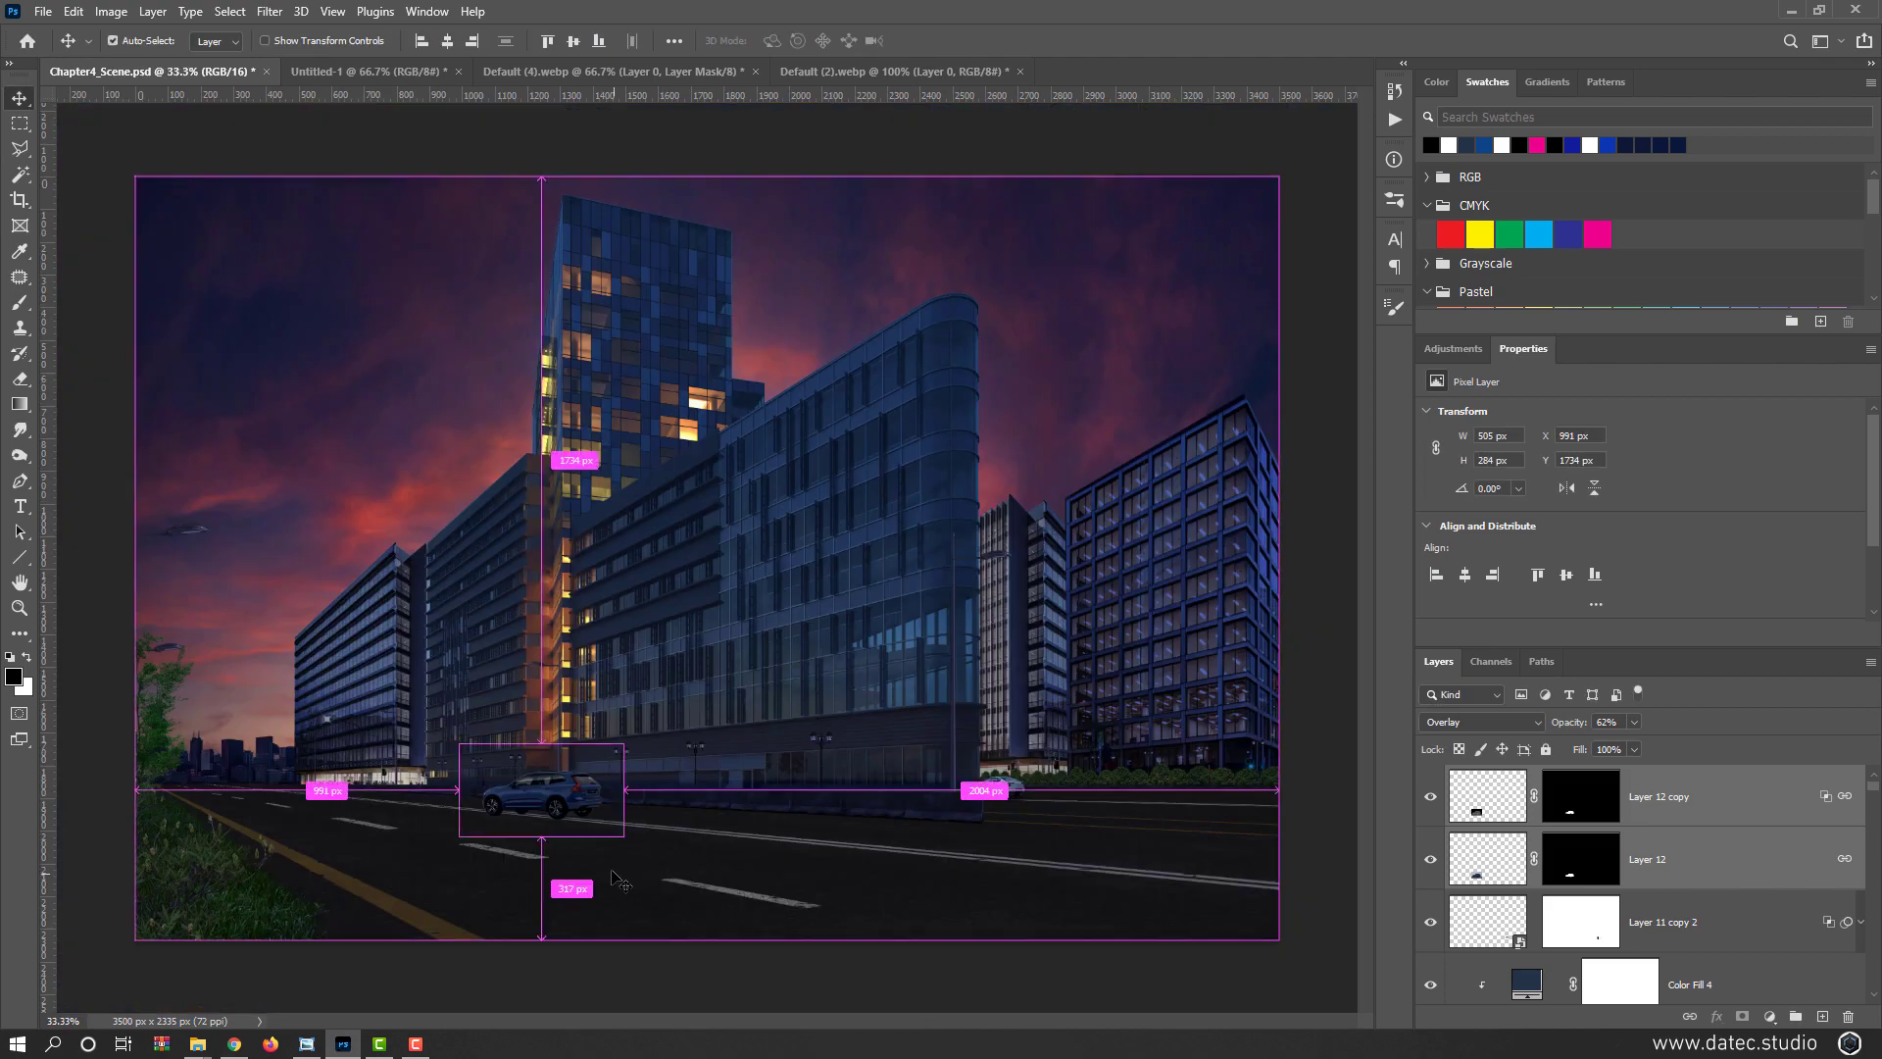
# Save the document and move the linked car slightly down the road to about X 1045 px, Y 1751 px
pyautogui.hotkey('ctrl', 's')
pyautogui.moveTo(581, 803)
pyautogui.mouseDown()
pyautogui.moveTo(669, 814)
pyautogui.moveTo(563, 810)
pyautogui.moveTo(581, 816)
pyautogui.mouseUp()
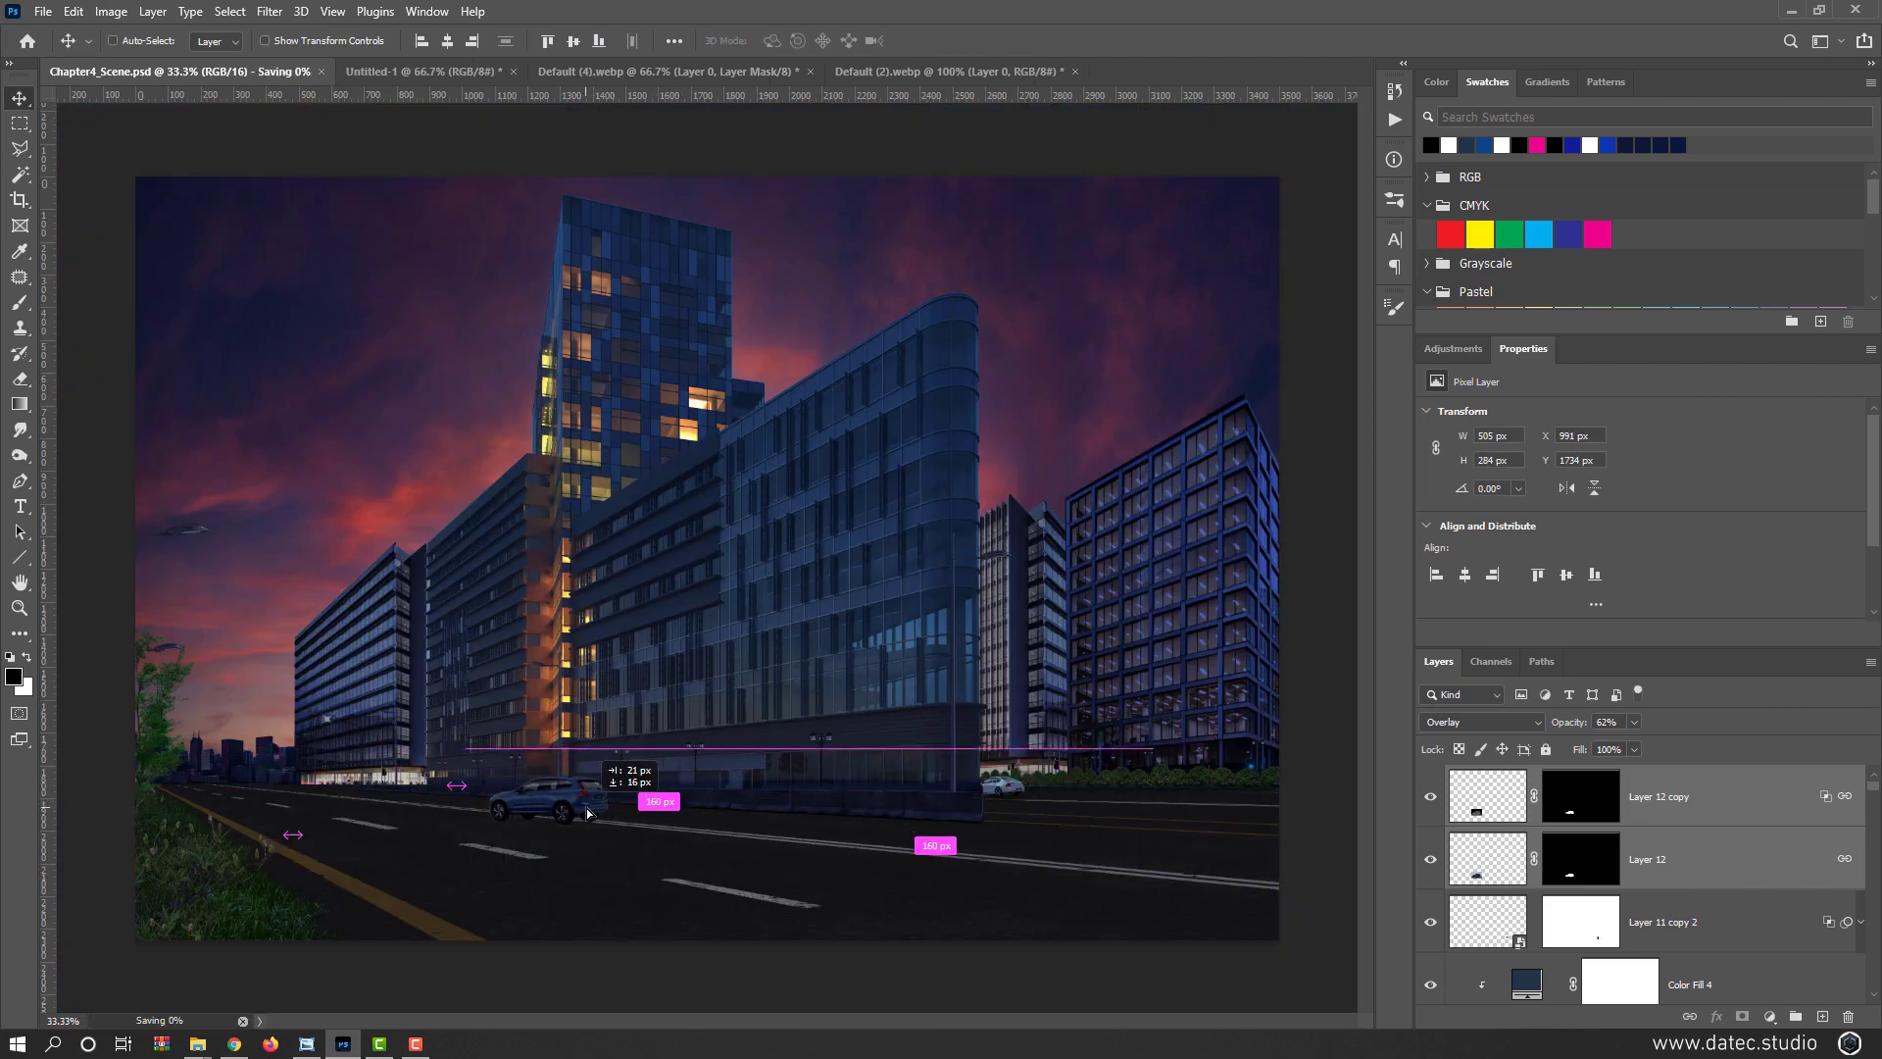
# Duplicate Layer 12 and unlink the original beneath it from the other car layers
pyautogui.scroll(5, 580, 815)
pyautogui.moveTo(1480, 863); pyautogui.dragTo(1822, 1016)
pyautogui.hotkey('ctrl', '-')
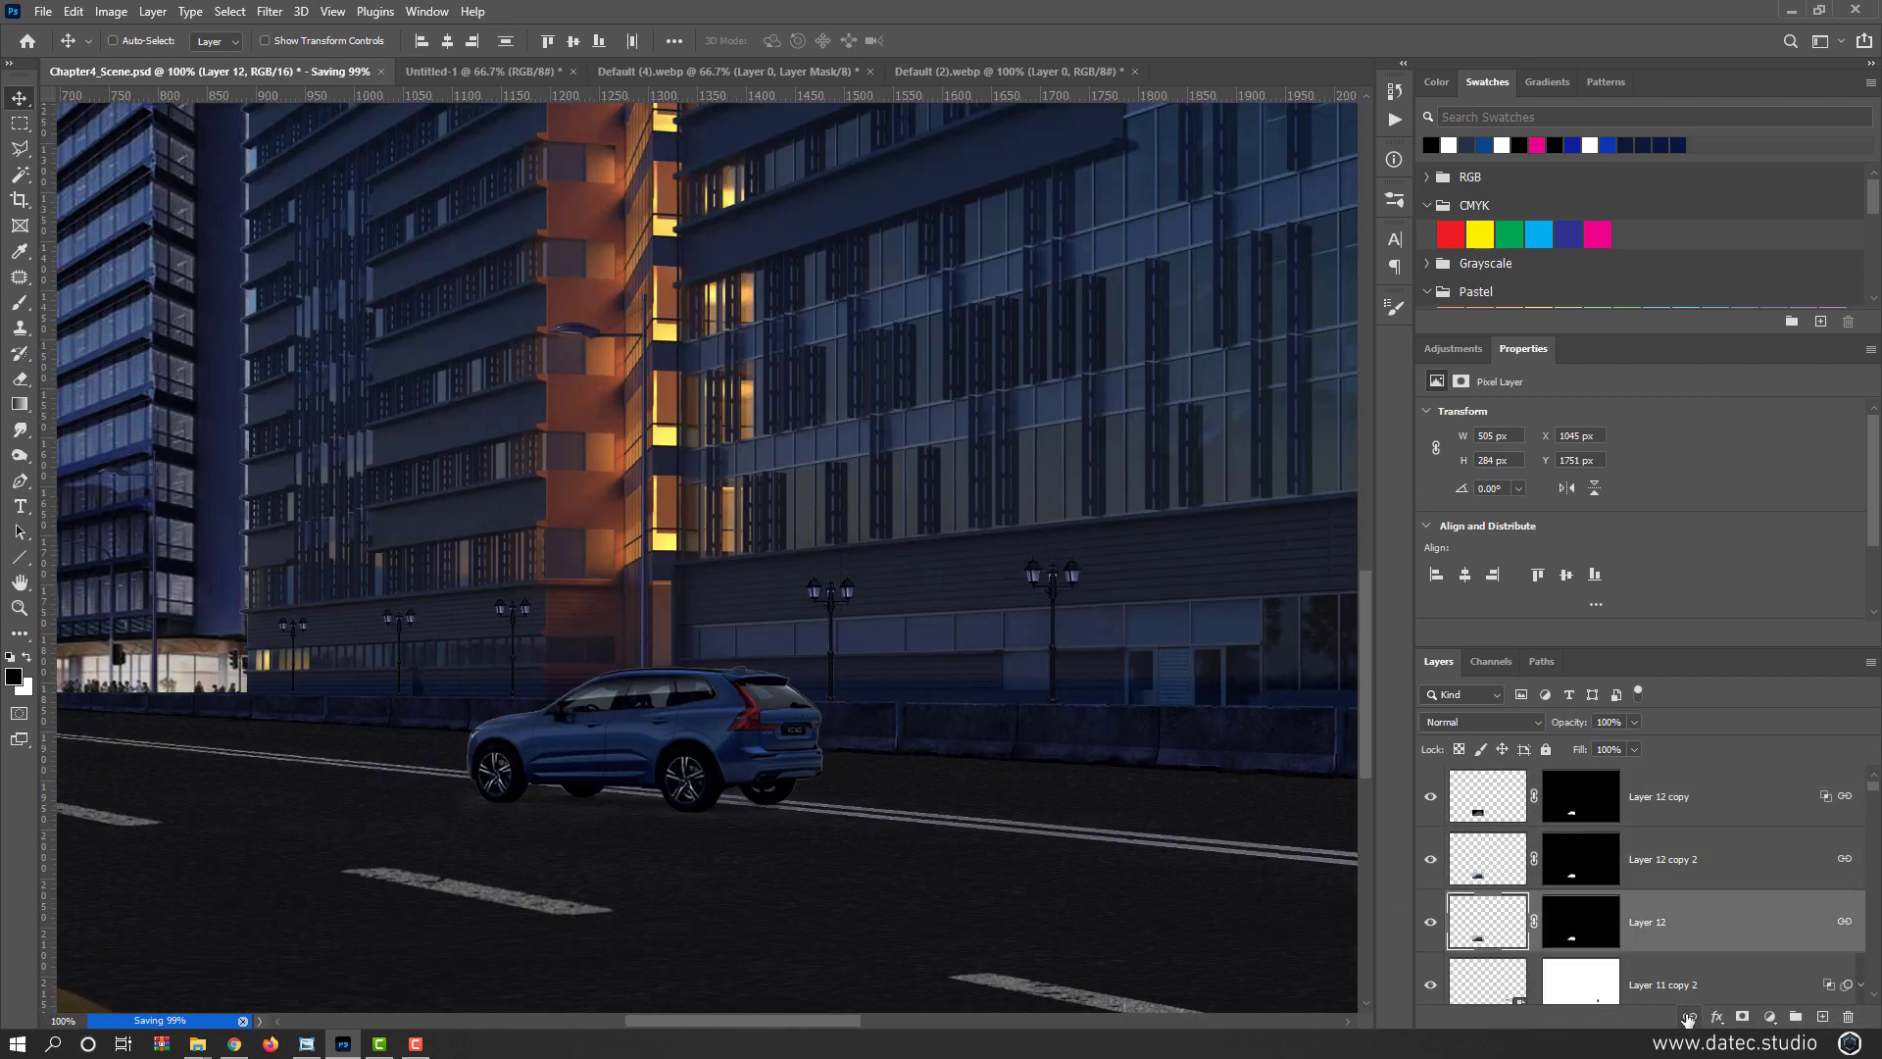
# Flip the unlinked Layer 12 vertically with Free Transform and place it directly below the car's wheels
pyautogui.hotkey('ctrl', 't')
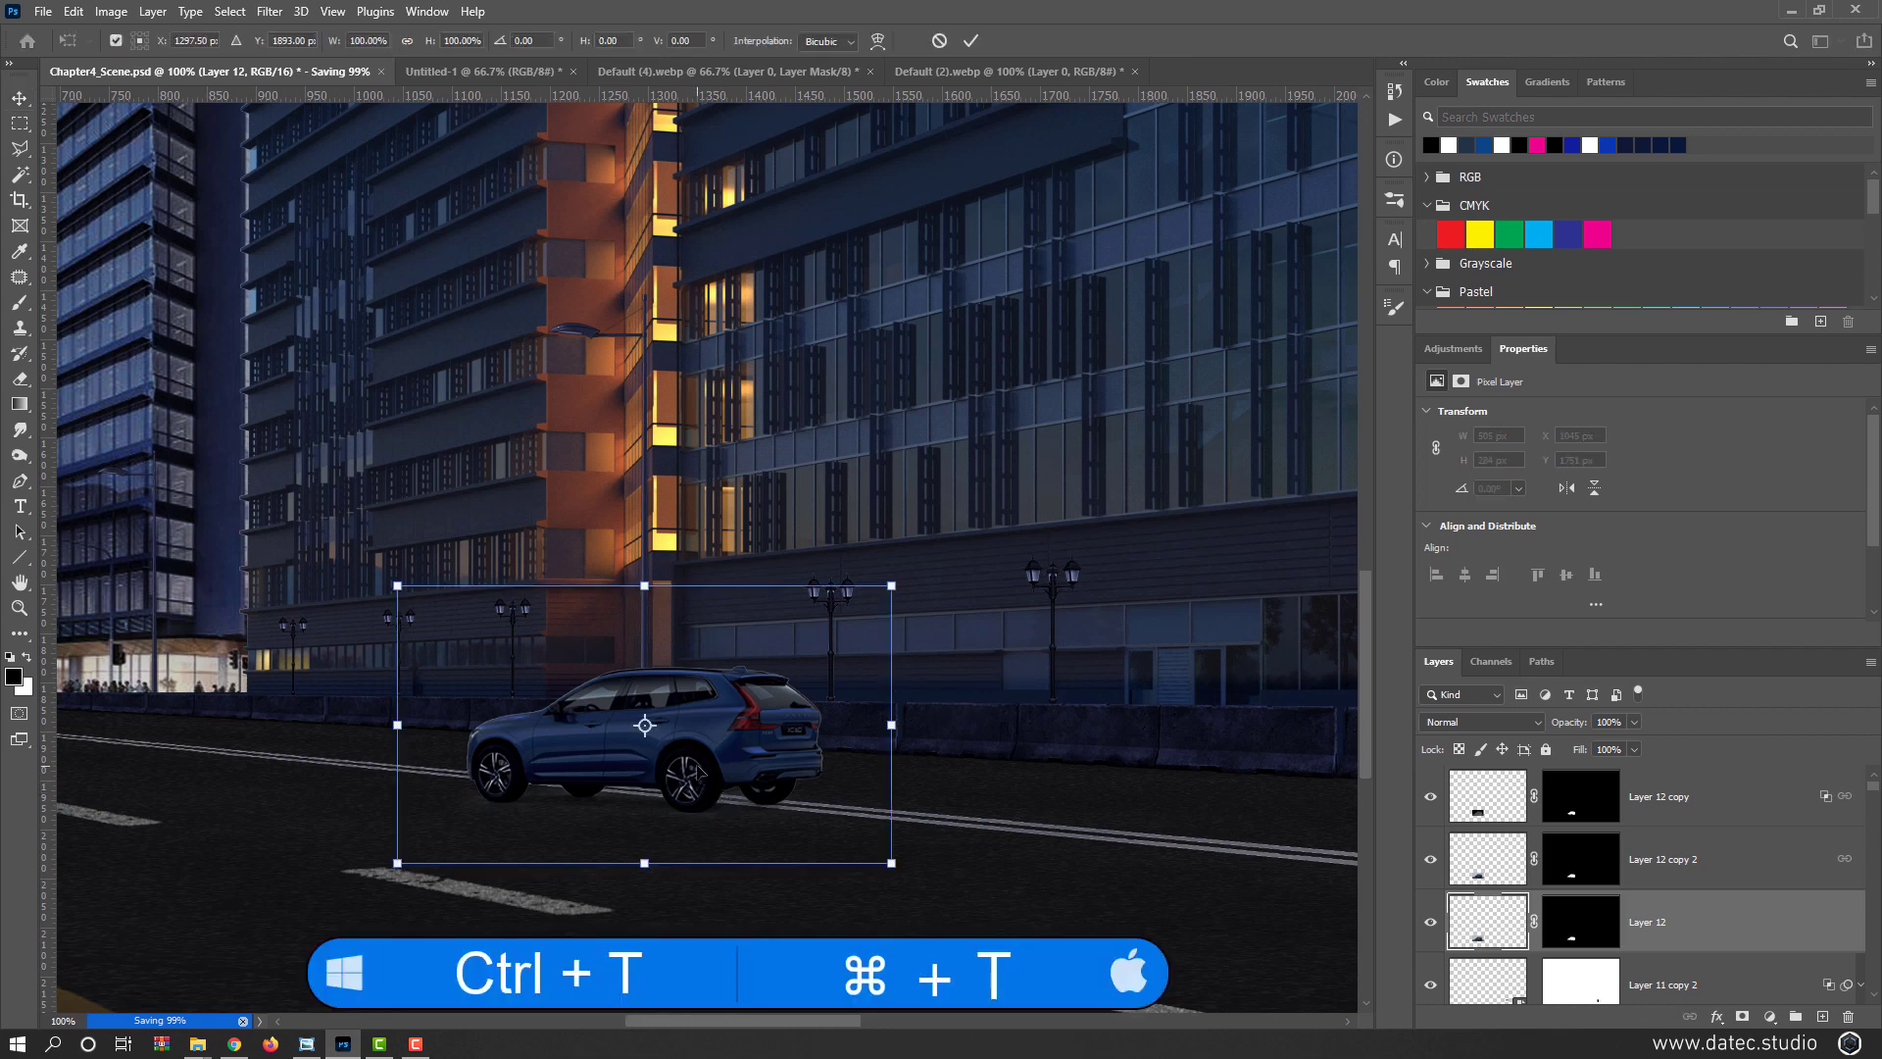
pyautogui.rightClick(698, 774)
pyautogui.click(769, 755)
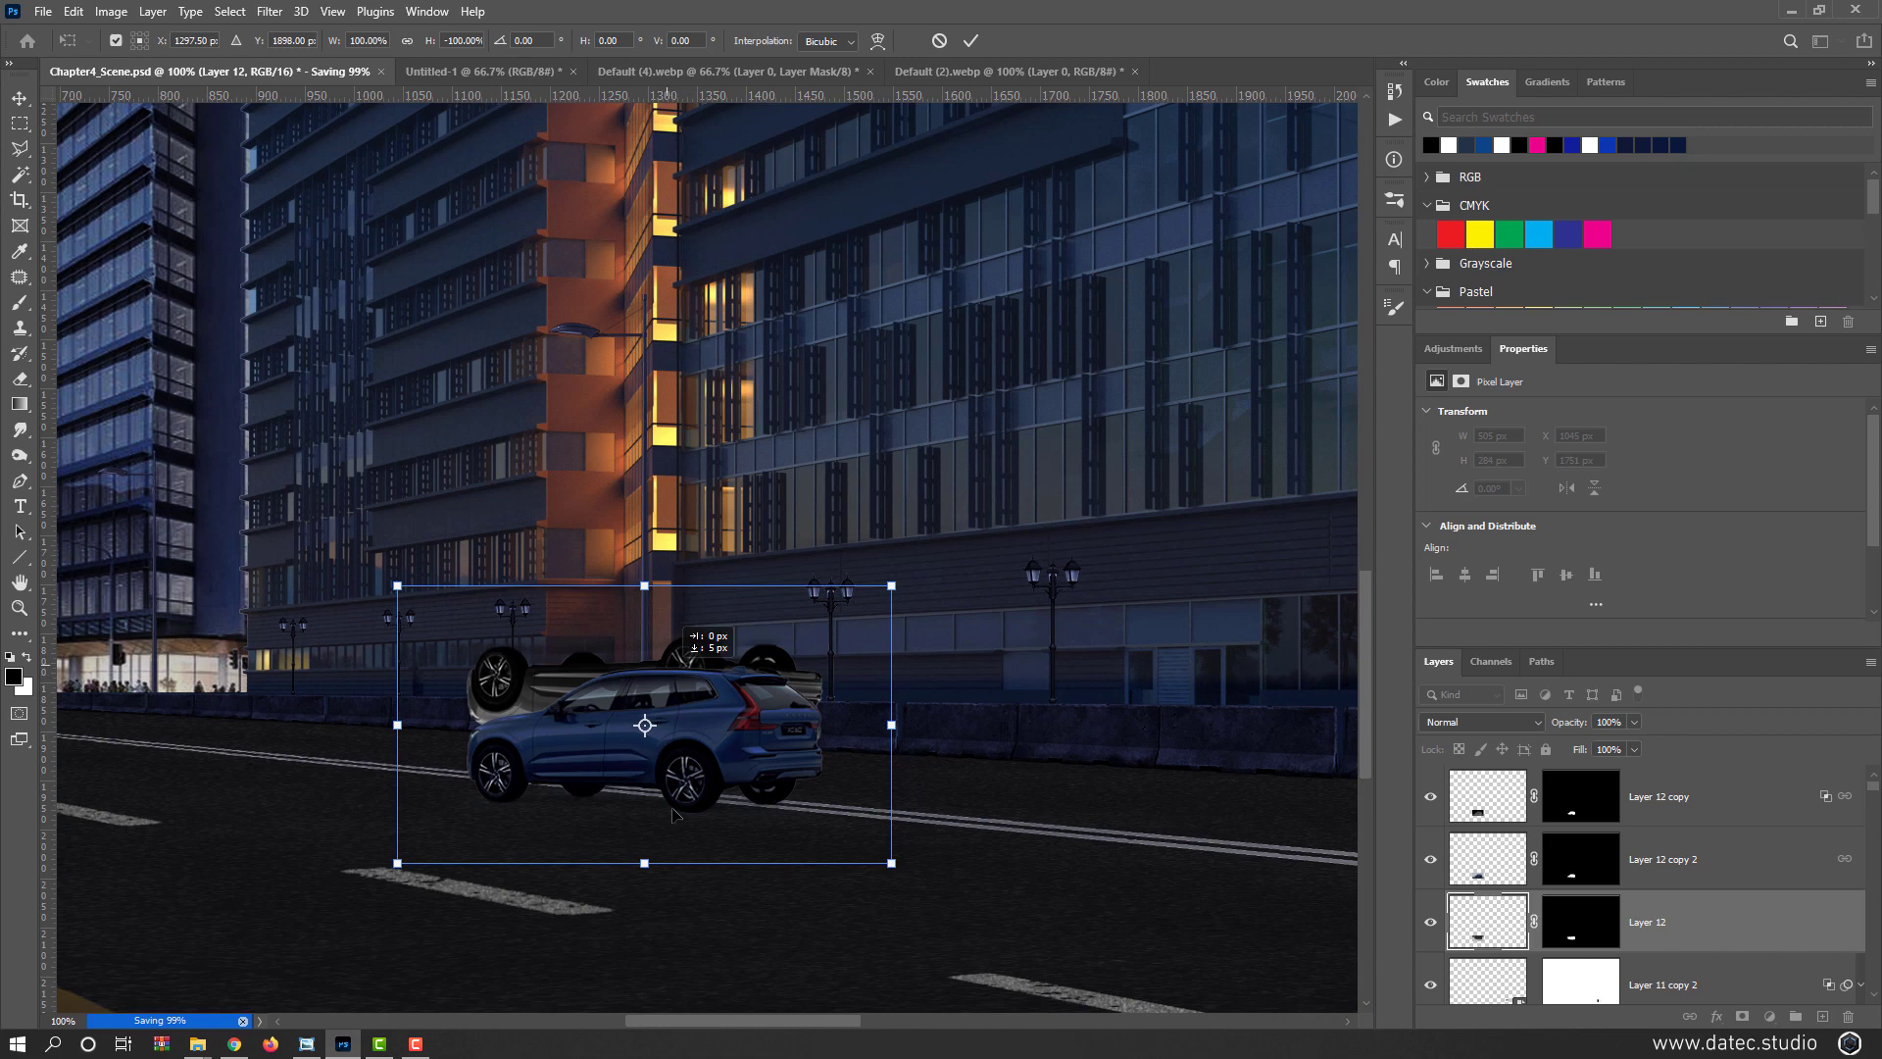
pyautogui.moveTo(672, 678); pyautogui.dragTo(665, 829)
pyautogui.press('Up')
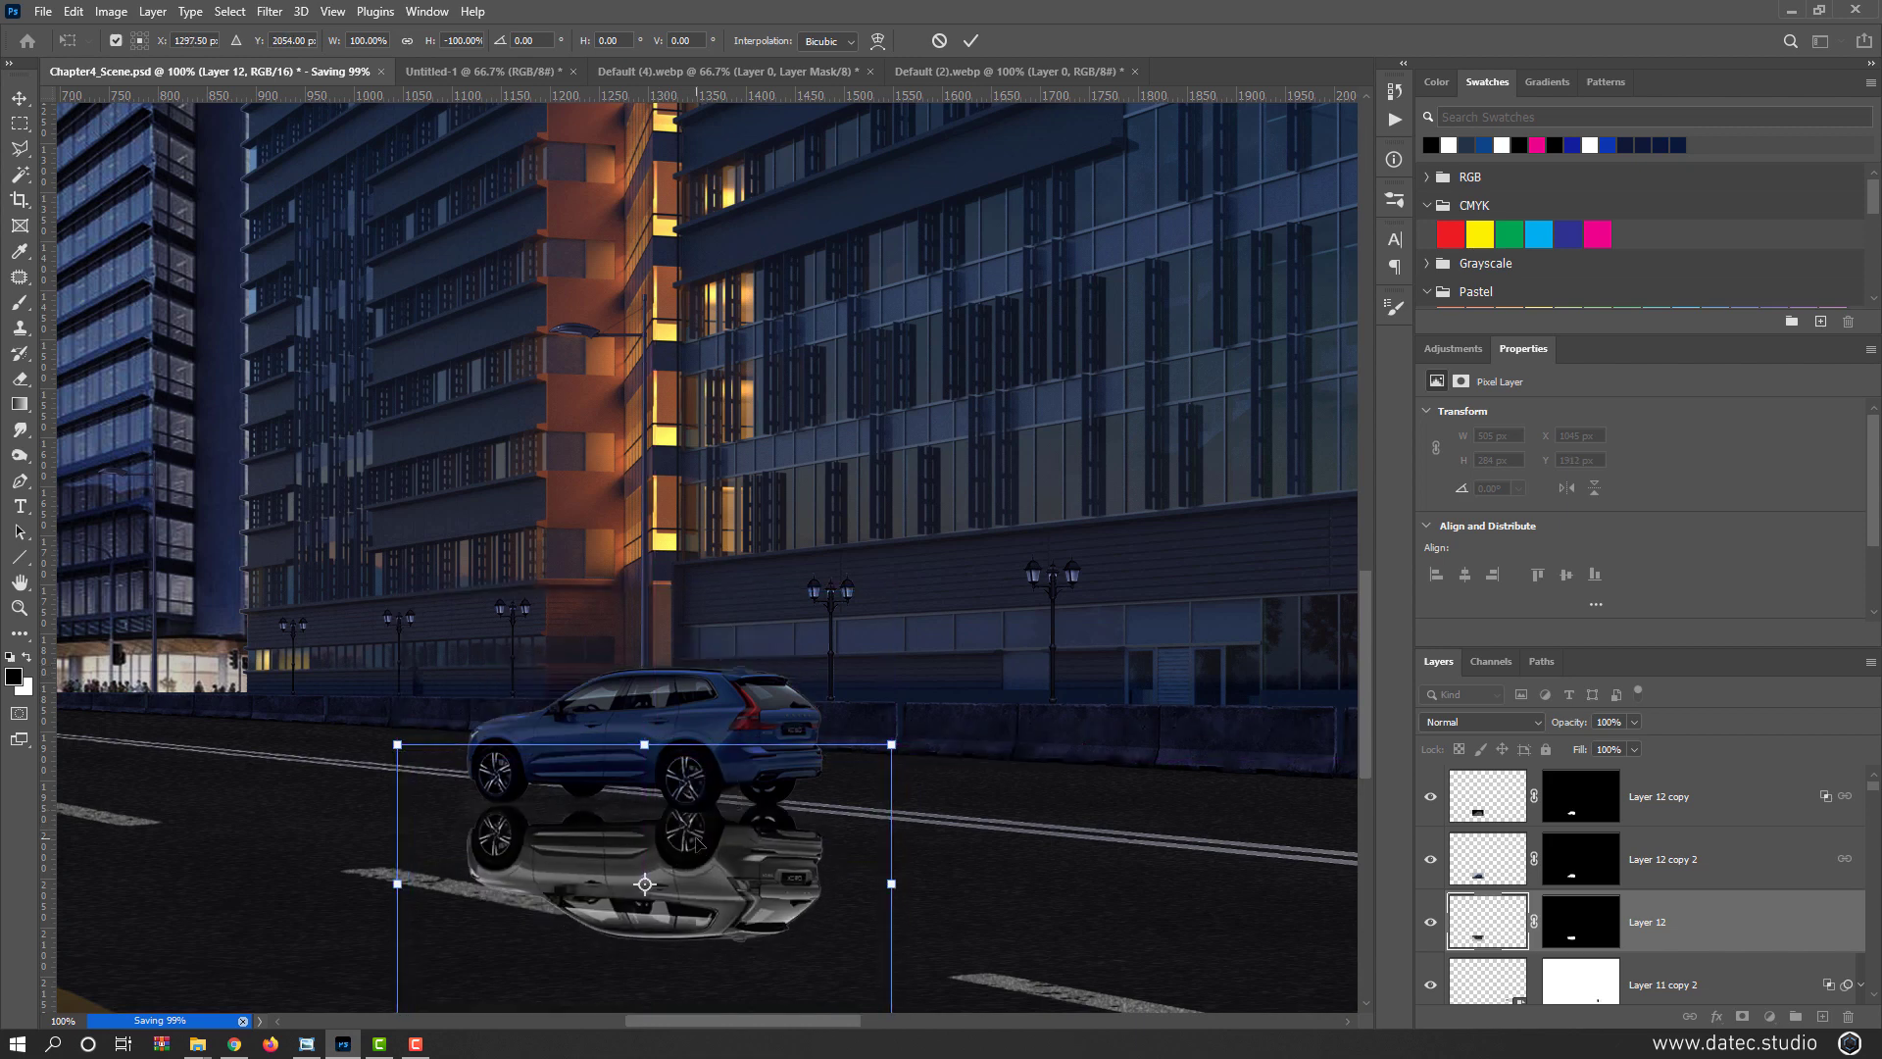
pyautogui.press('Up')
pyautogui.press('Up')
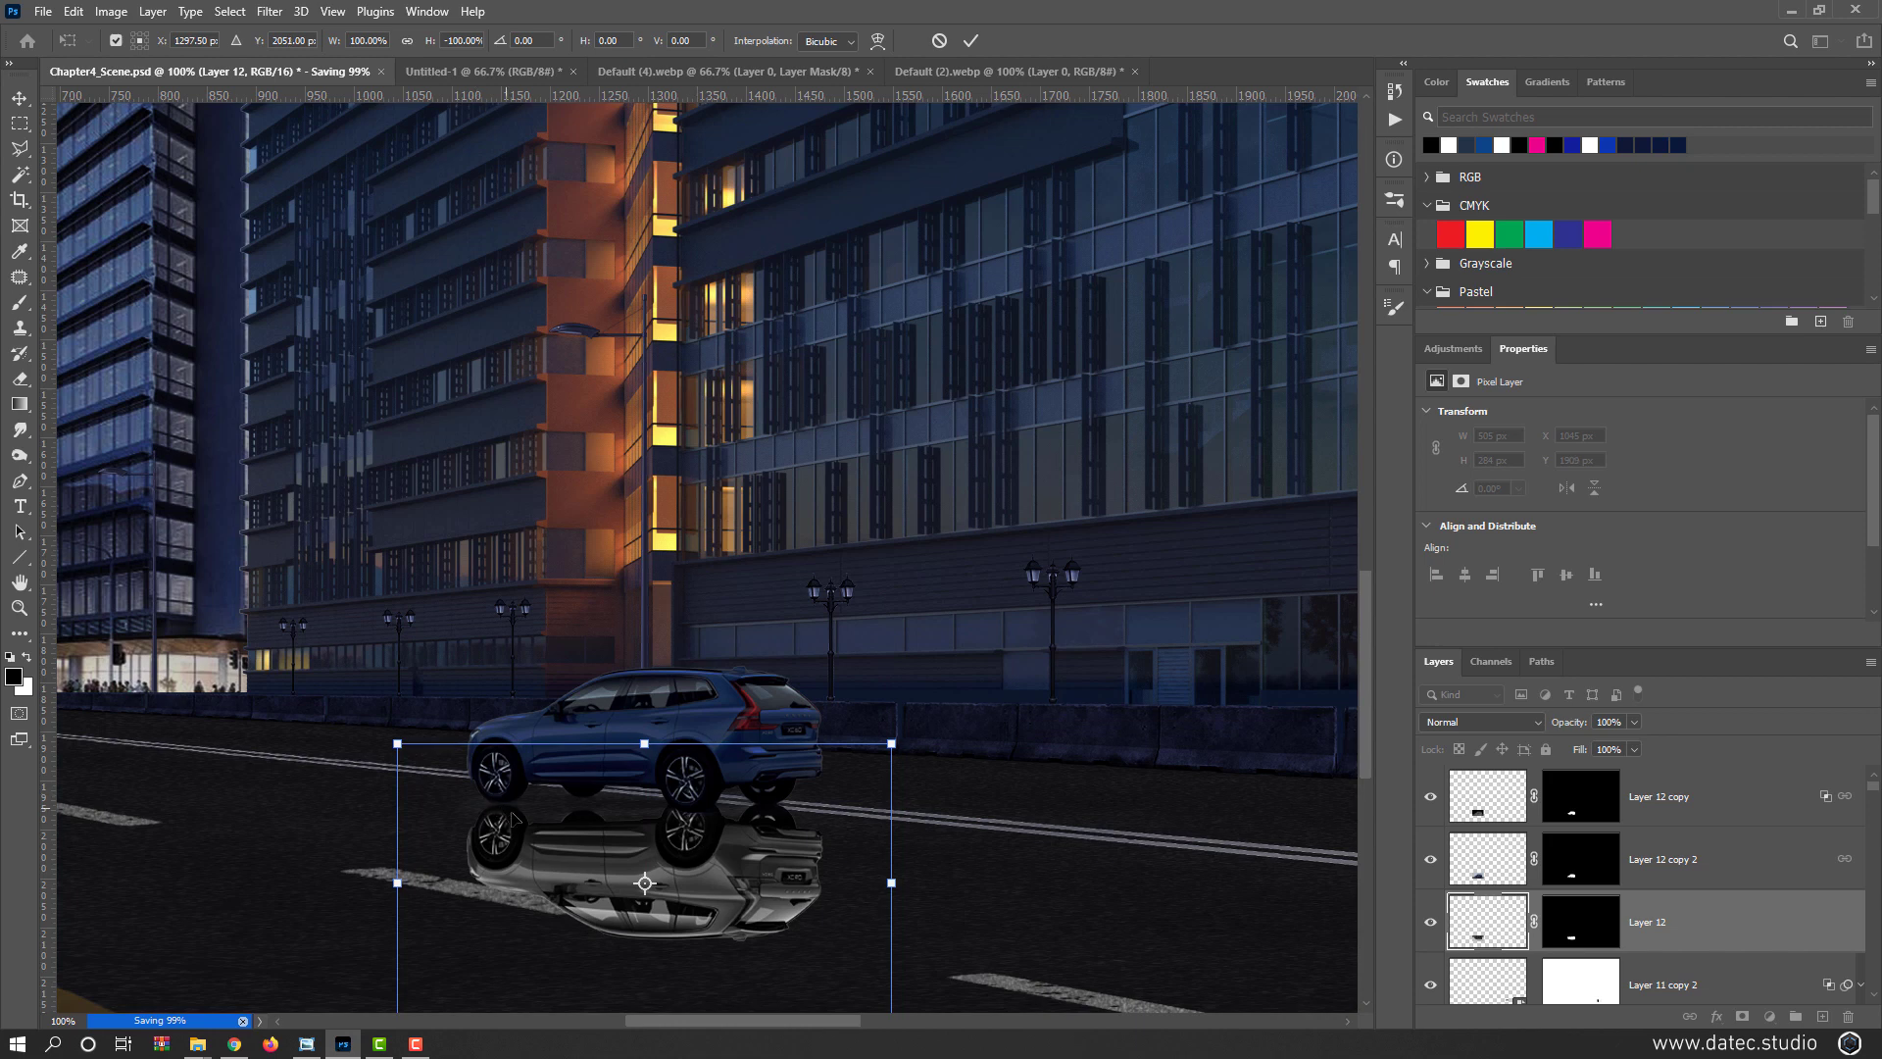
pyautogui.press('Up')
# Skew and flatten the flipped car to about 530 × 253 px so its wheels meet the upright car's wheels, and apply the transform
pyautogui.scroll(-2, 833, 794)
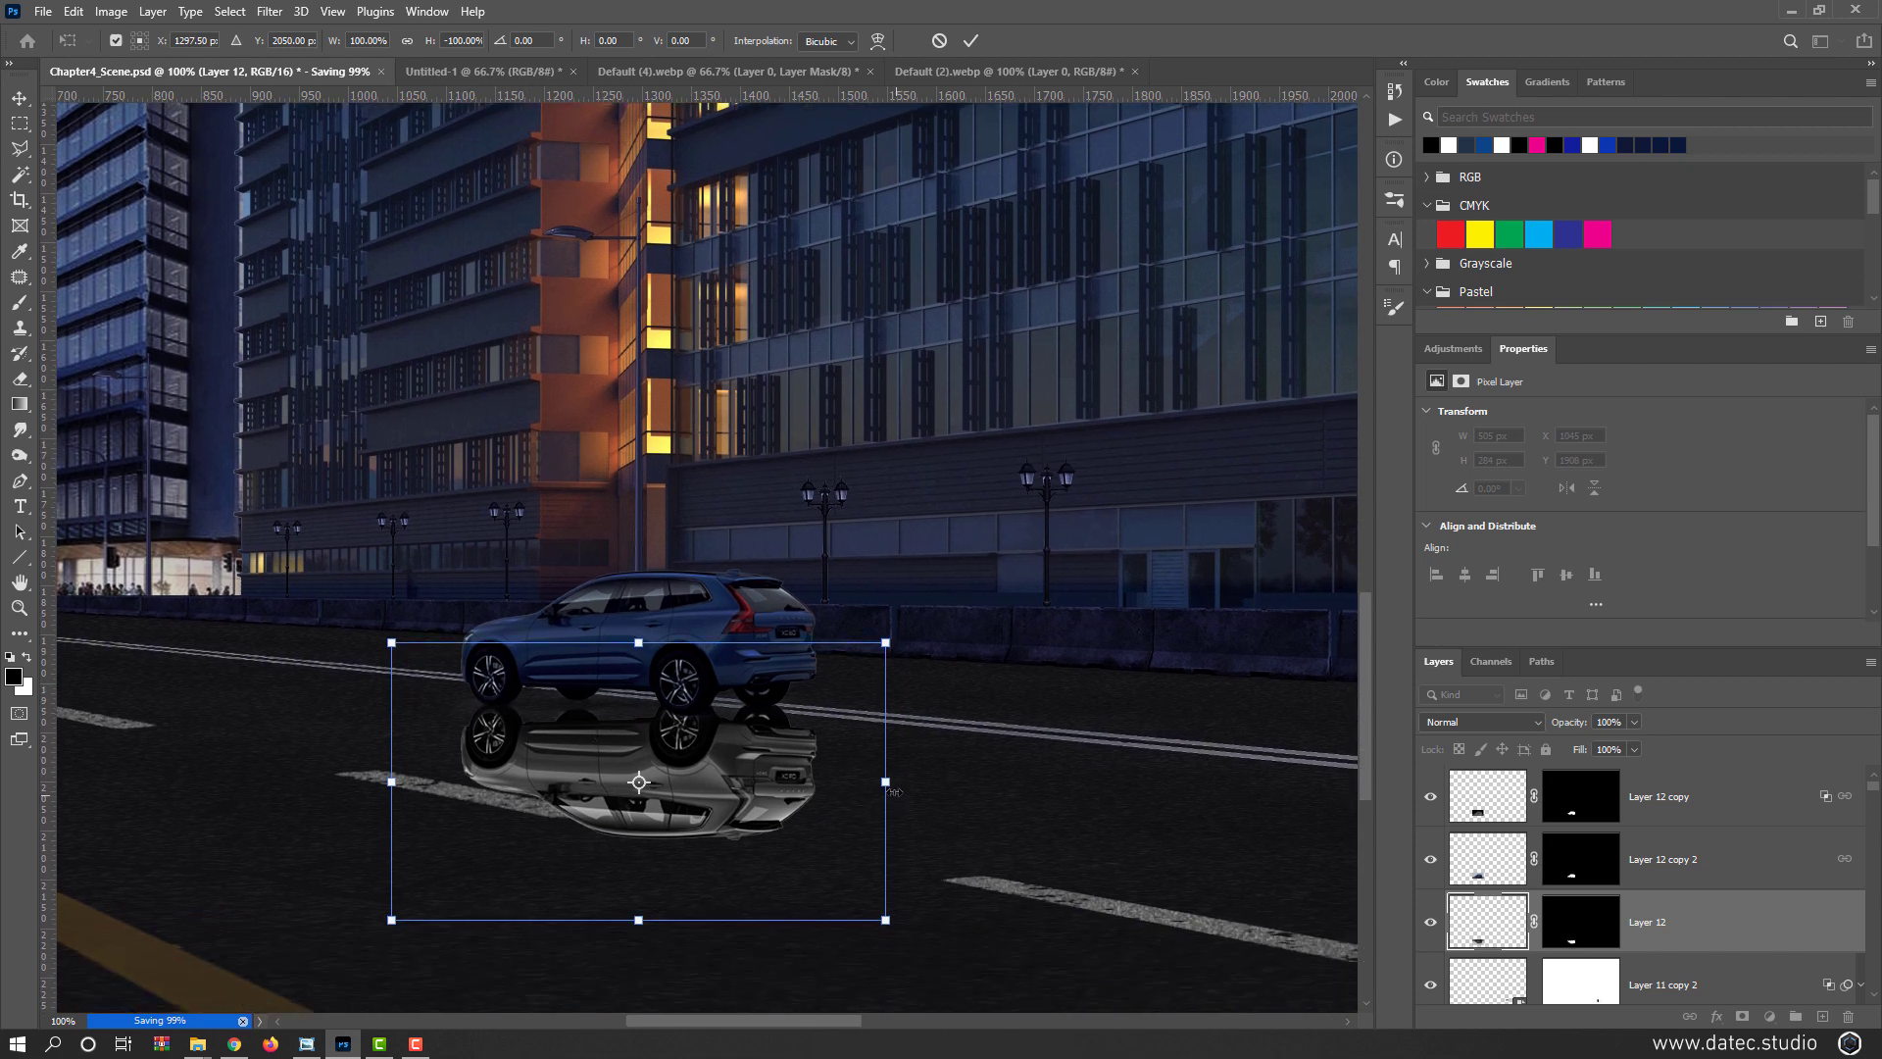
pyautogui.moveTo(886, 781)
pyautogui.mouseDown()
pyautogui.moveTo(886, 805)
pyautogui.moveTo(877, 784)
pyautogui.mouseUp()
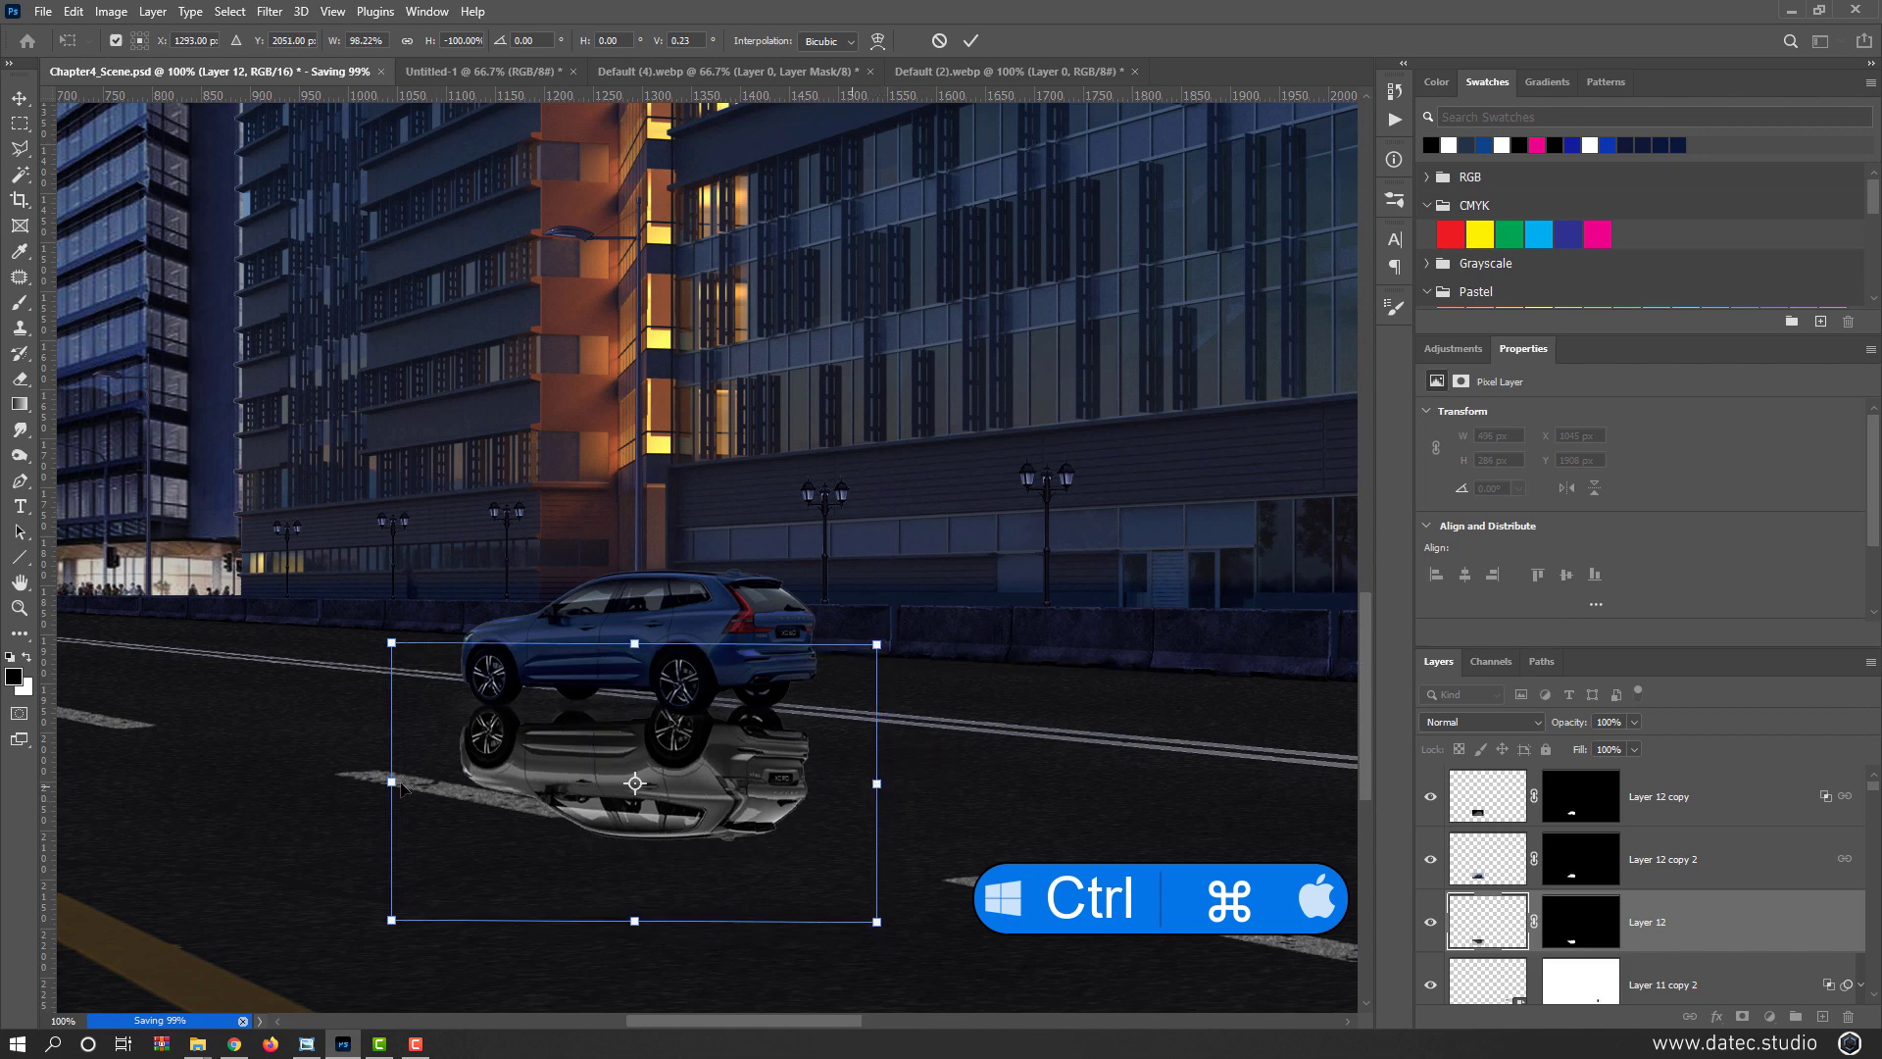
pyautogui.moveTo(401, 786)
pyautogui.mouseDown()
pyautogui.moveTo(401, 768)
pyautogui.moveTo(438, 789)
pyautogui.moveTo(402, 767)
pyautogui.mouseUp()
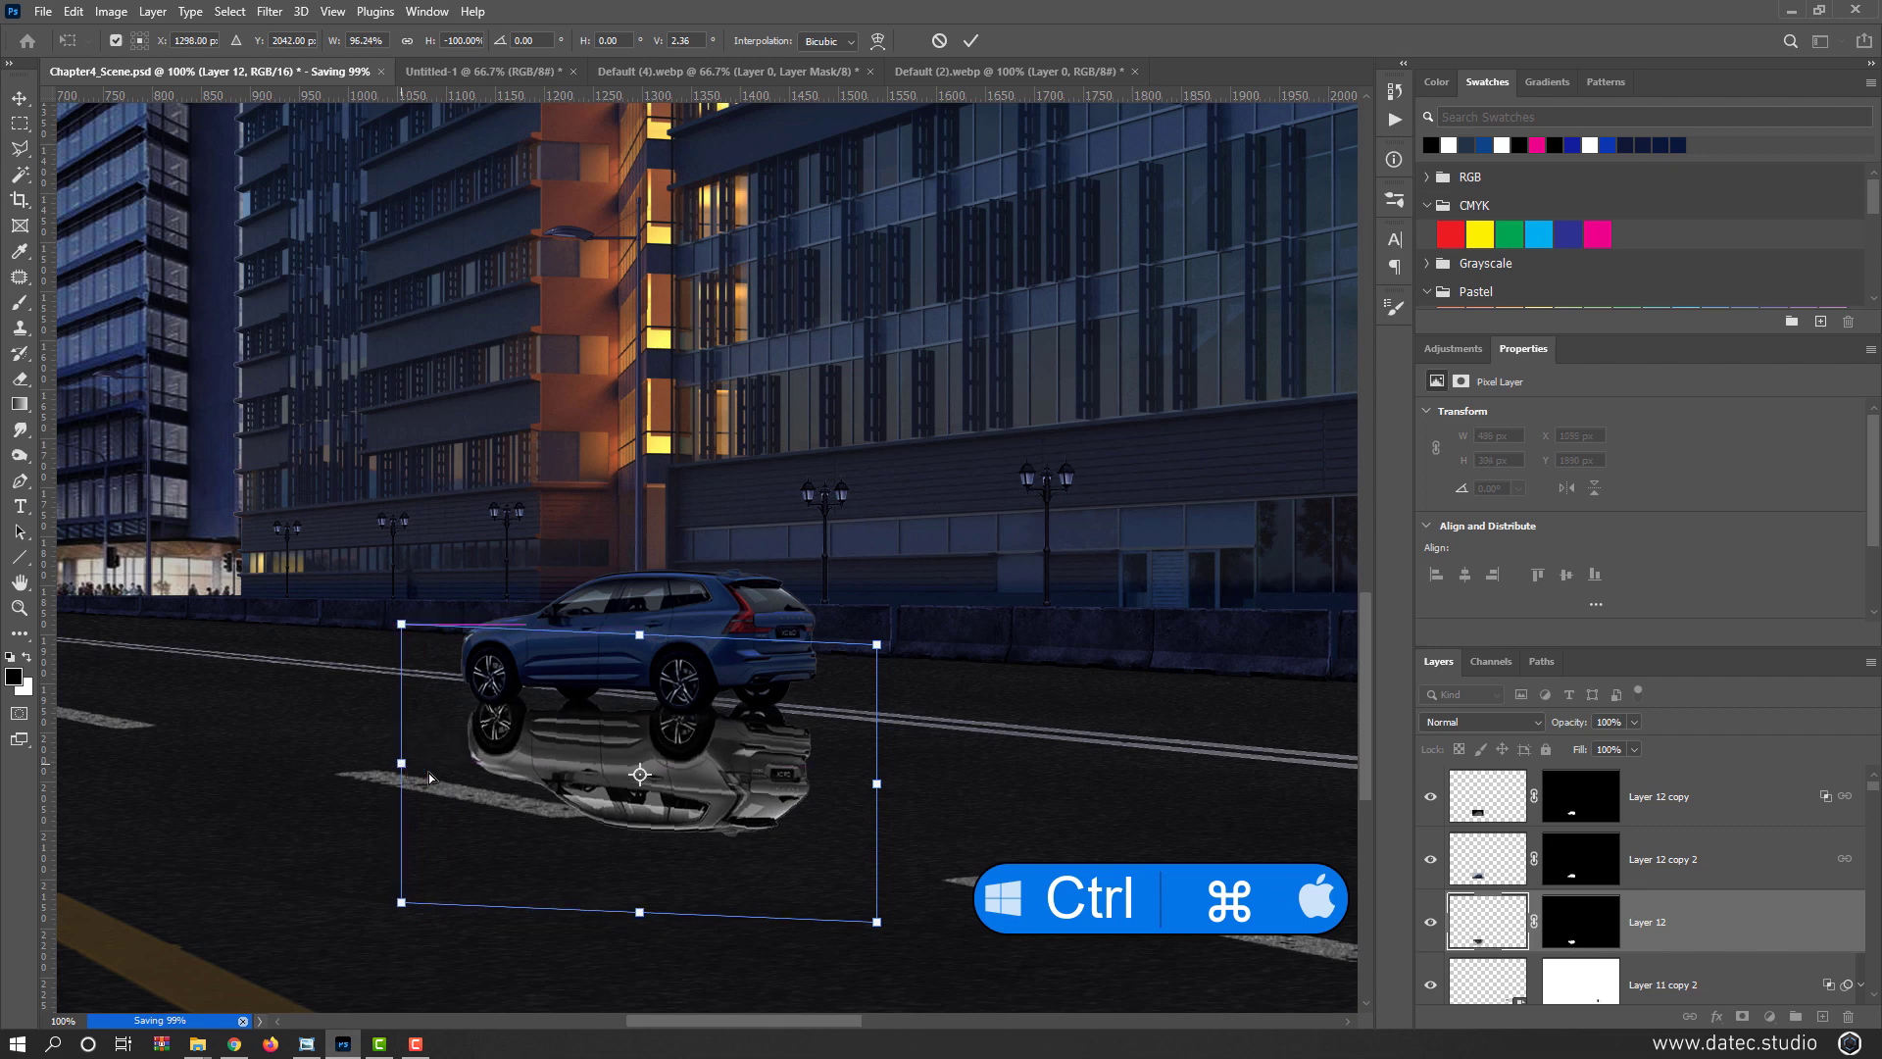
pyautogui.moveTo(642, 915); pyautogui.dragTo(598, 864)
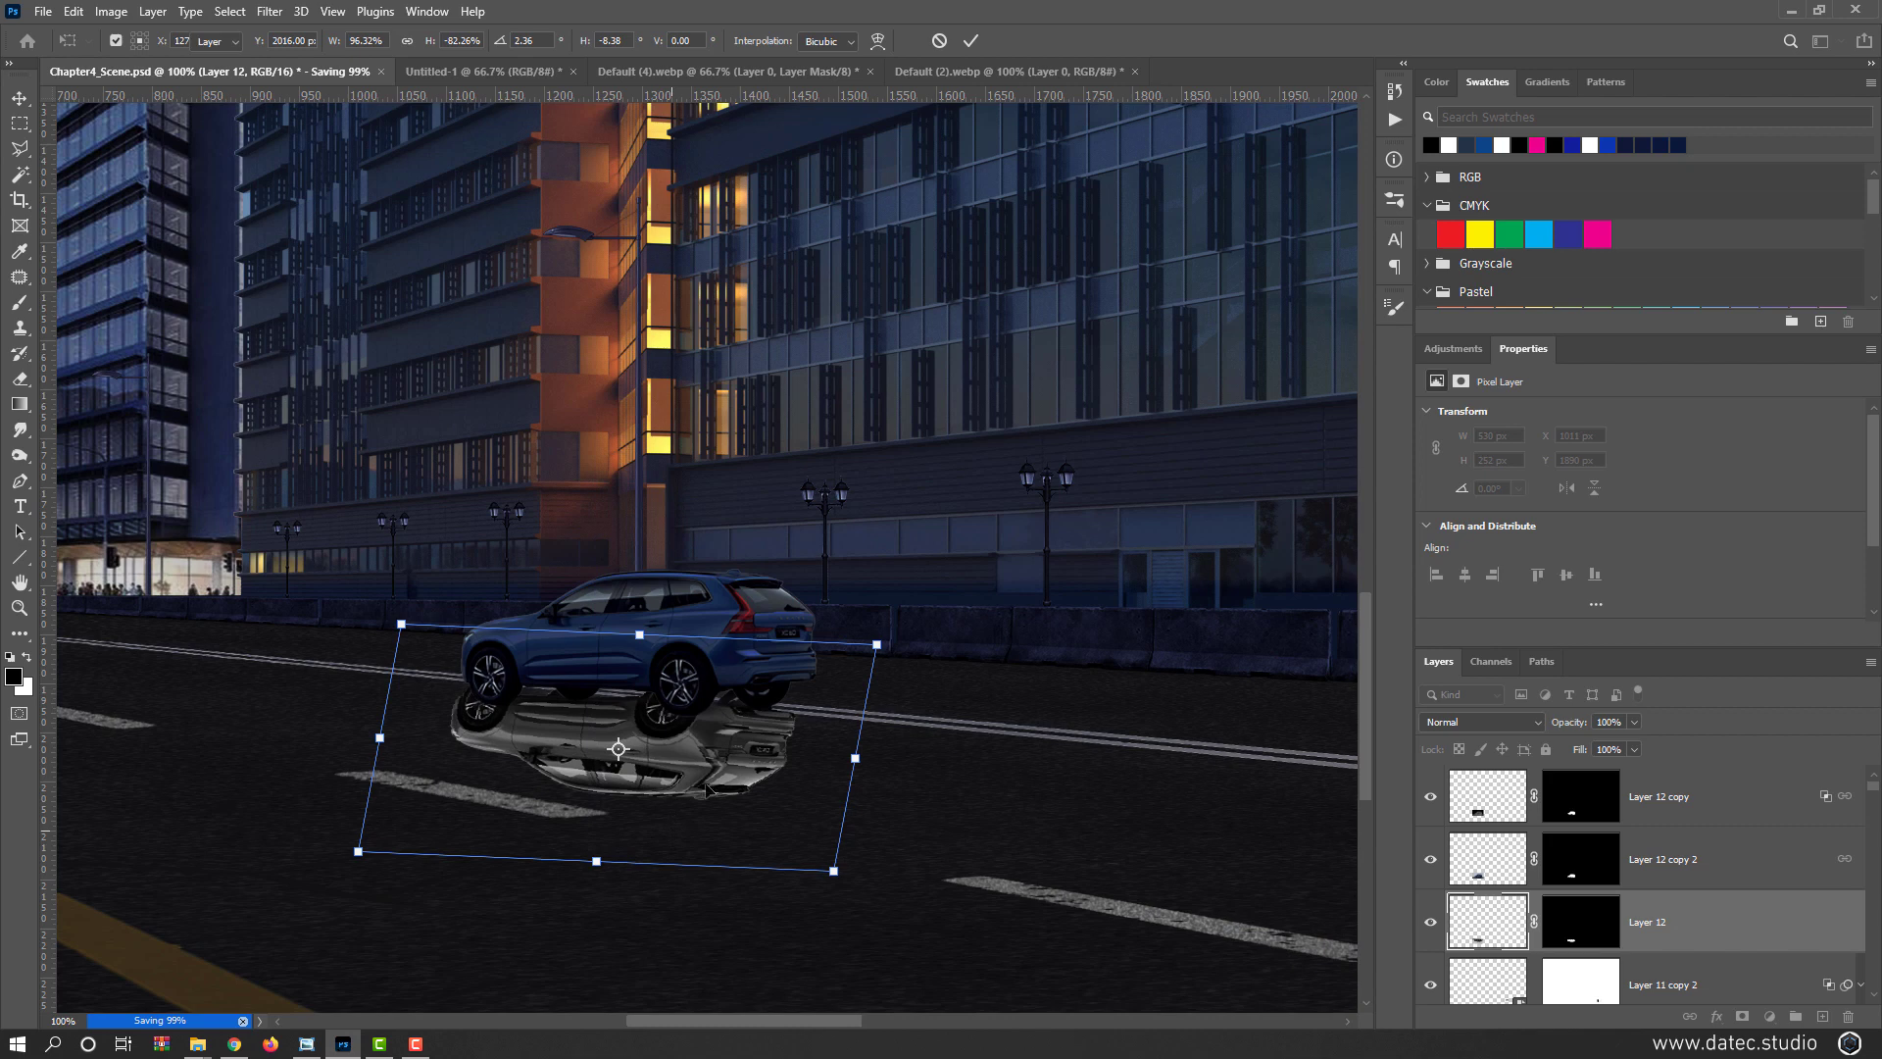
pyautogui.press('Escape')
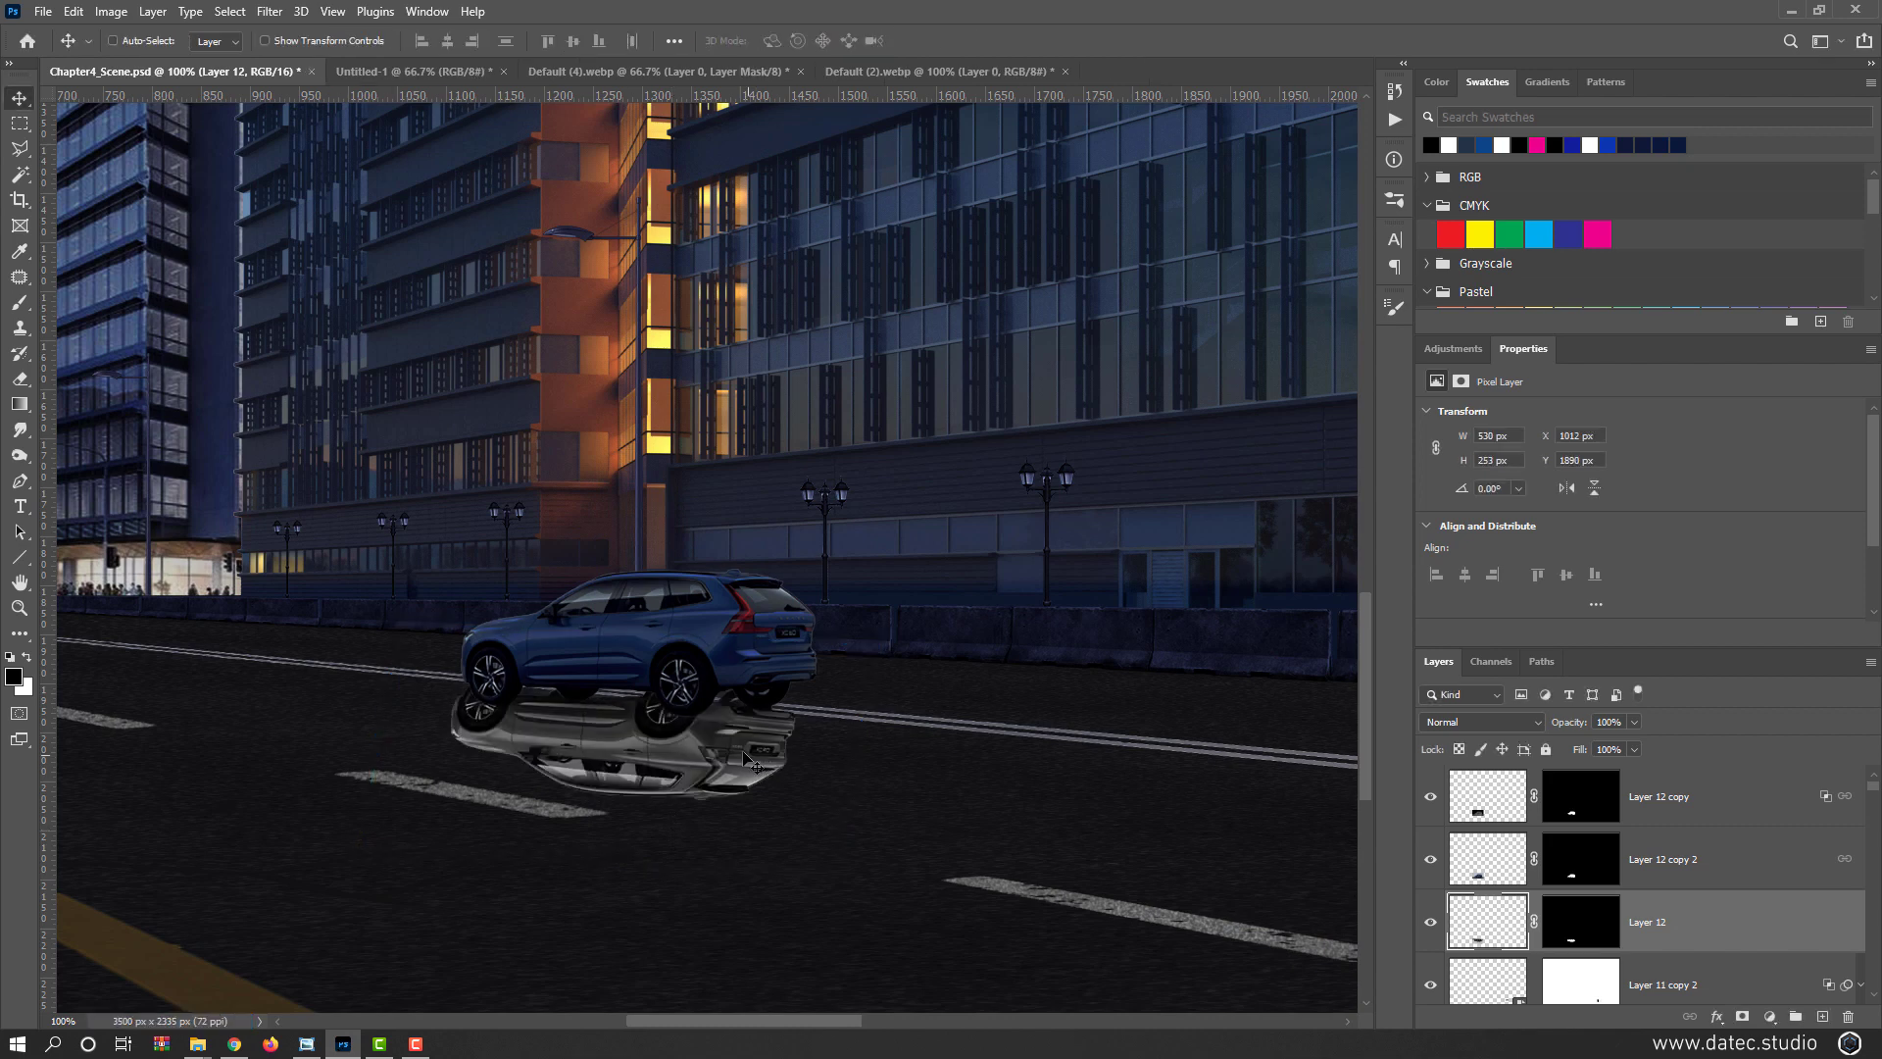
# Move the flipped Layer 12 car to about X 1018 px, Y 1893 px and blacken it with Hue/Saturation Lightness -100
pyautogui.moveTo(735, 743); pyautogui.dragTo(740, 743)
pyautogui.hotkey('ctrl', 'u')
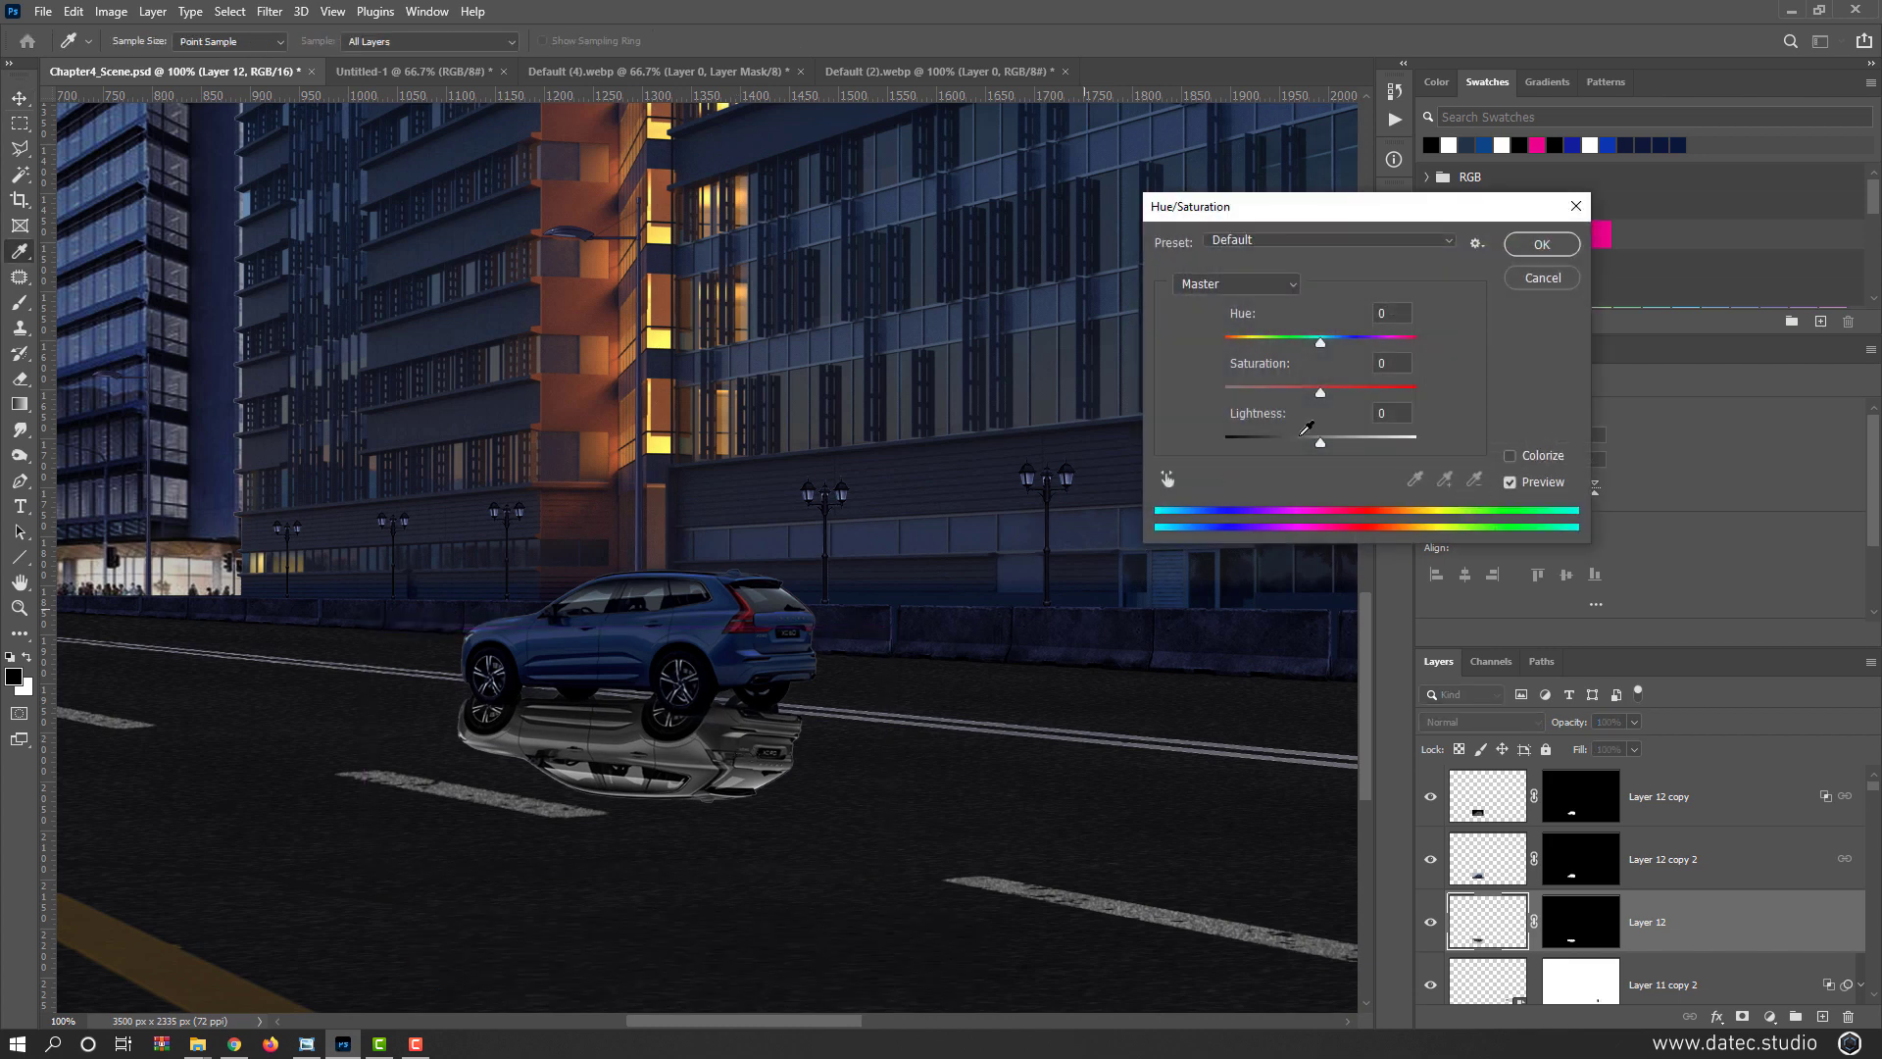
pyautogui.click(1233, 451)
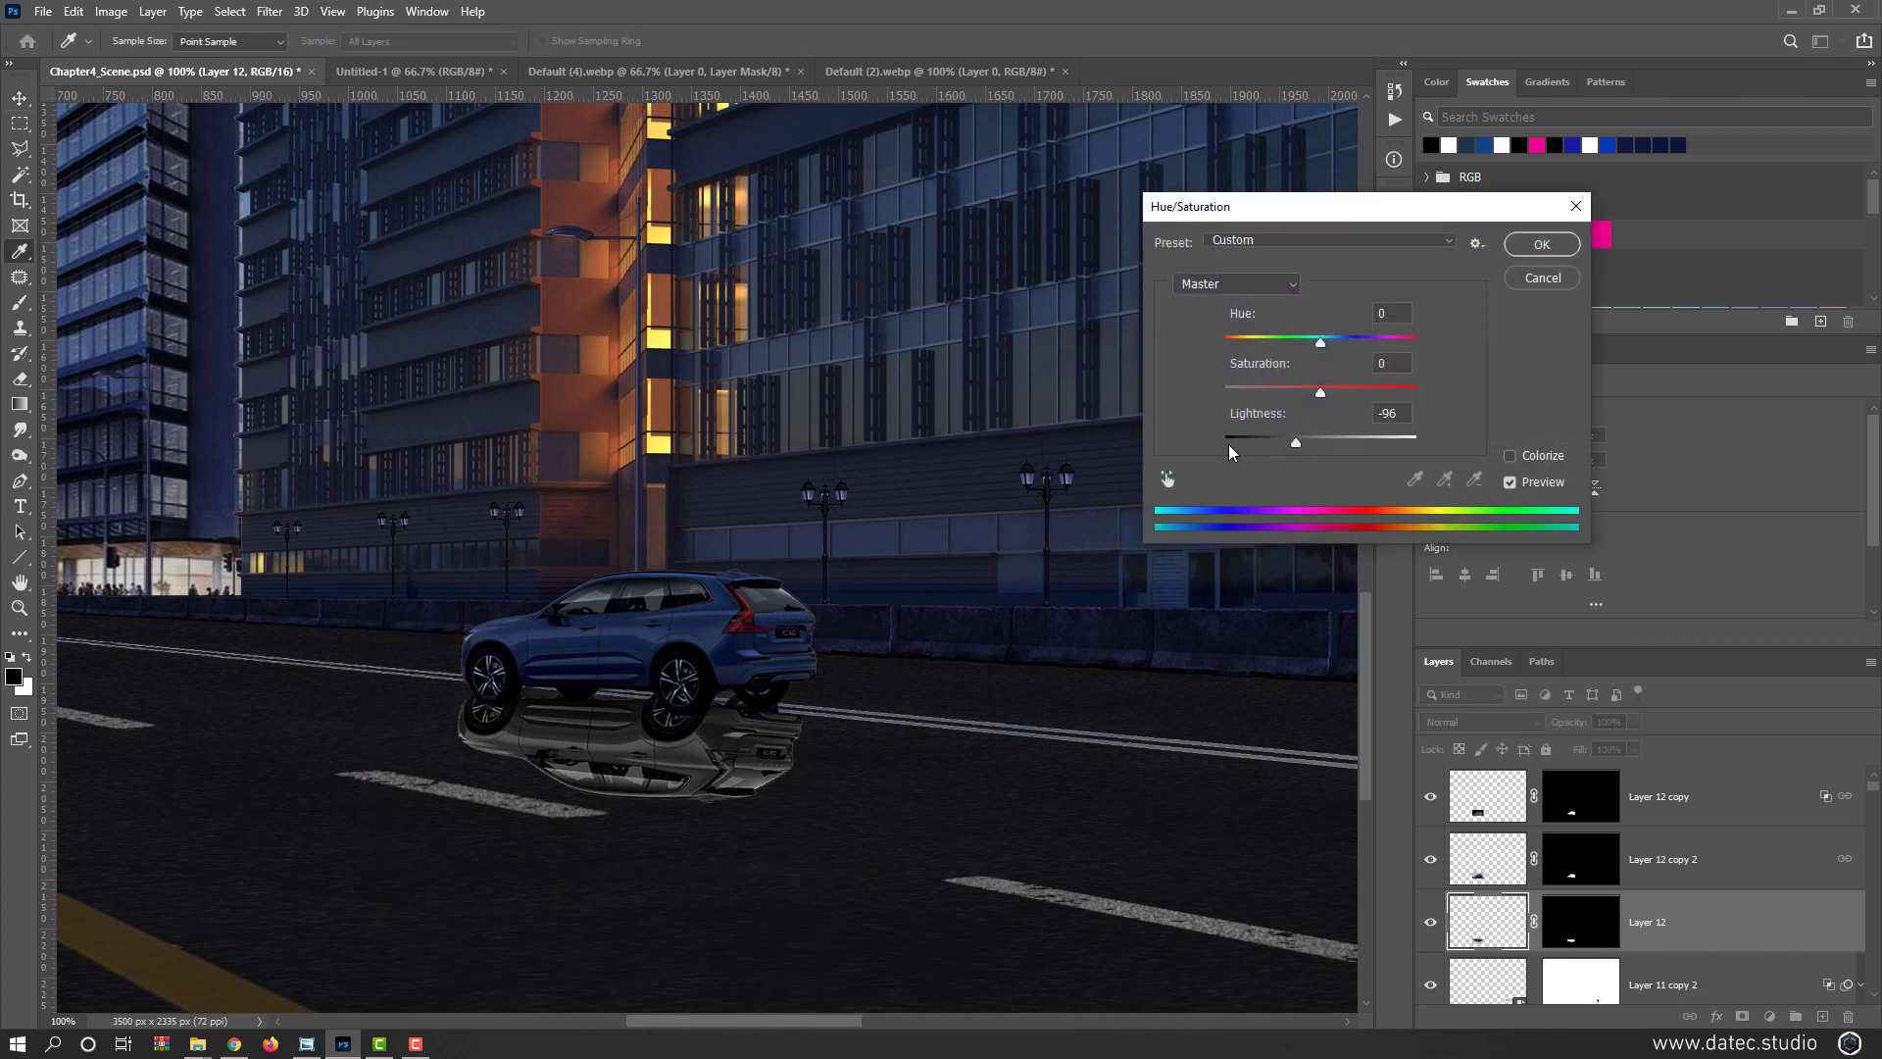
pyautogui.click(1227, 451)
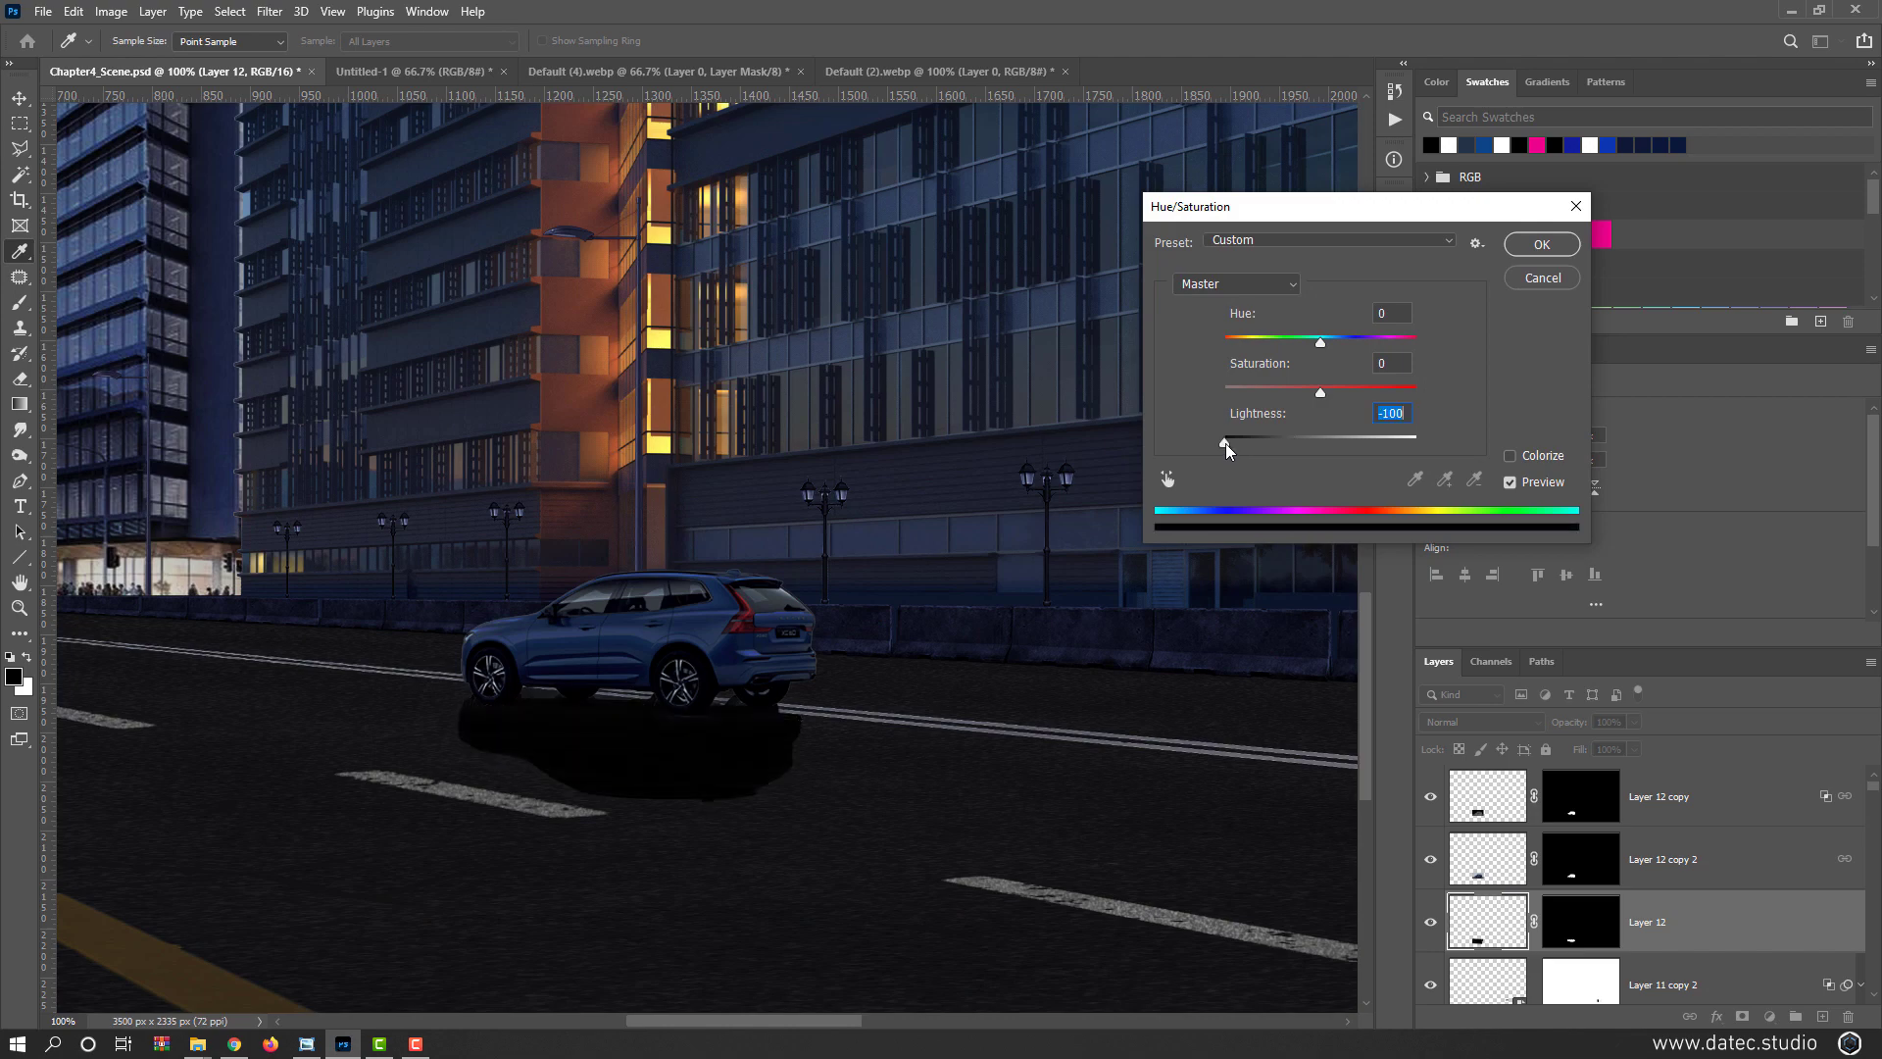
pyautogui.press('Return')
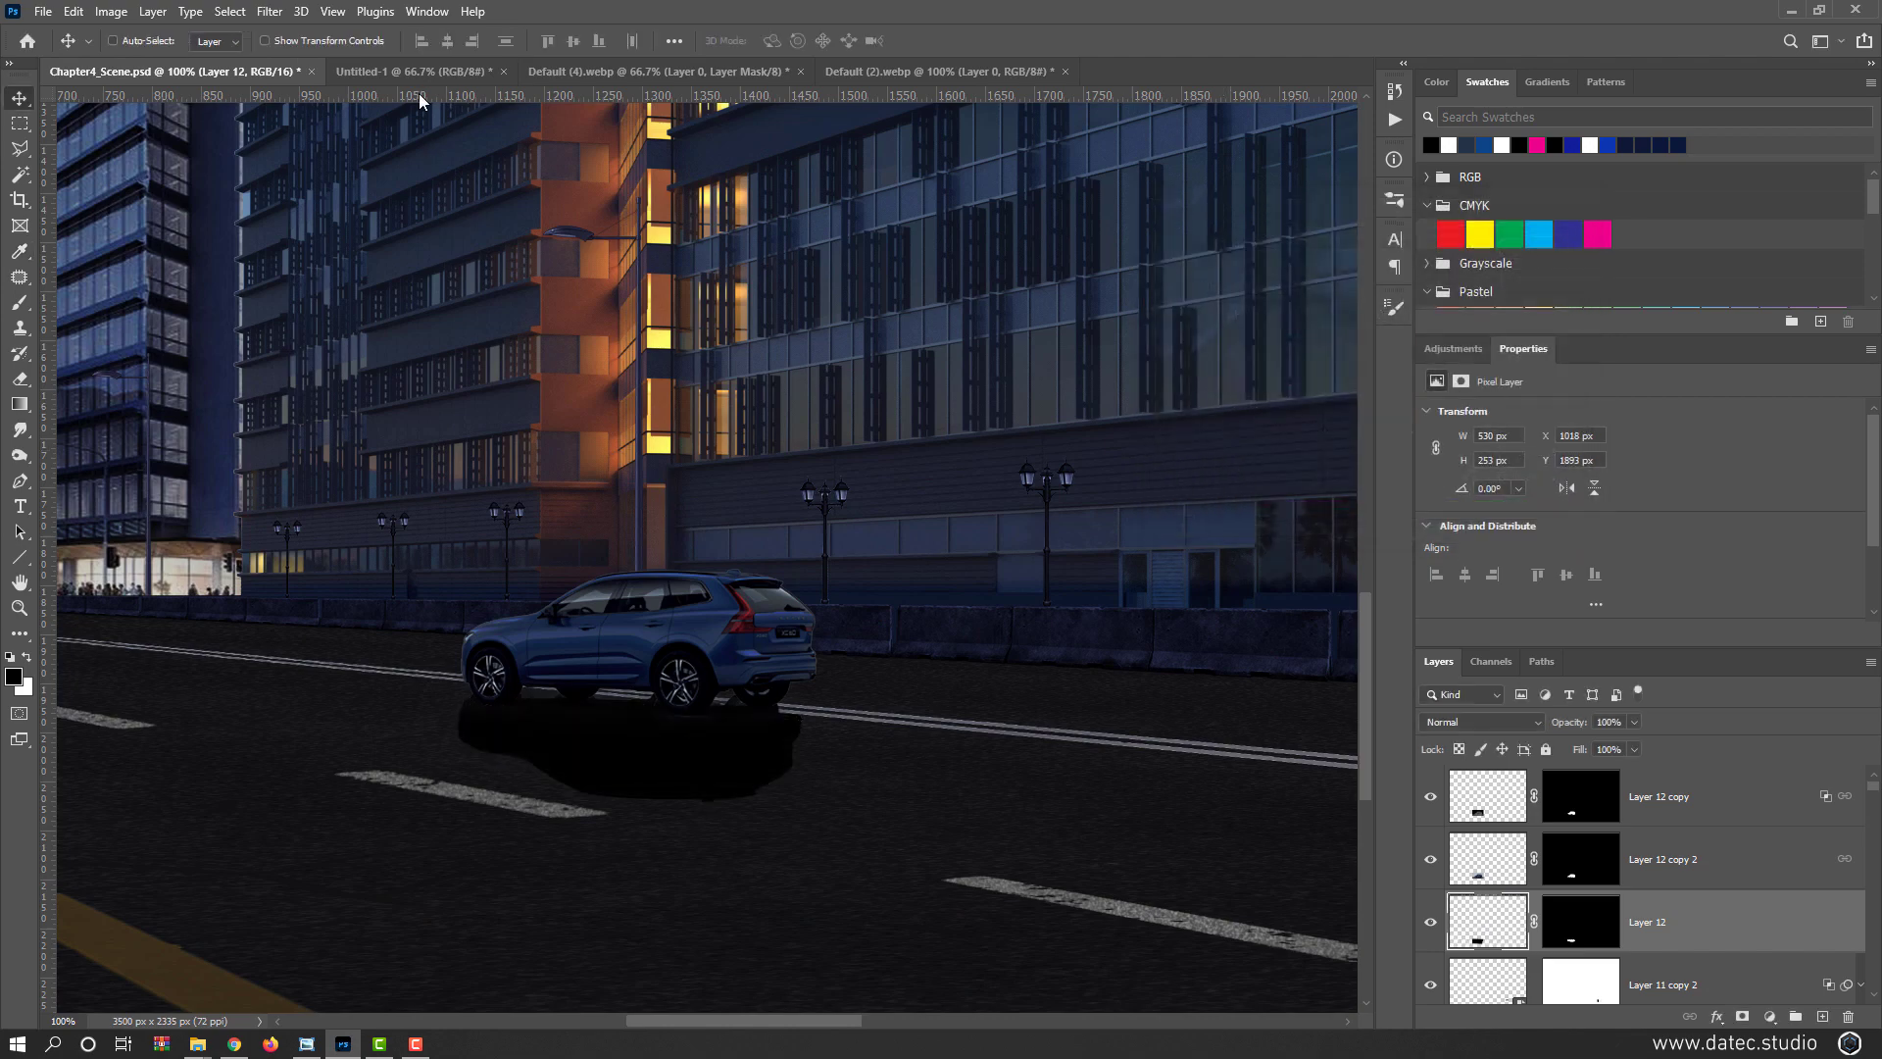
# Soften the black car silhouette on Layer 12 with a Gaussian Blur of about 4 pixels radius
pyautogui.click(269, 11)
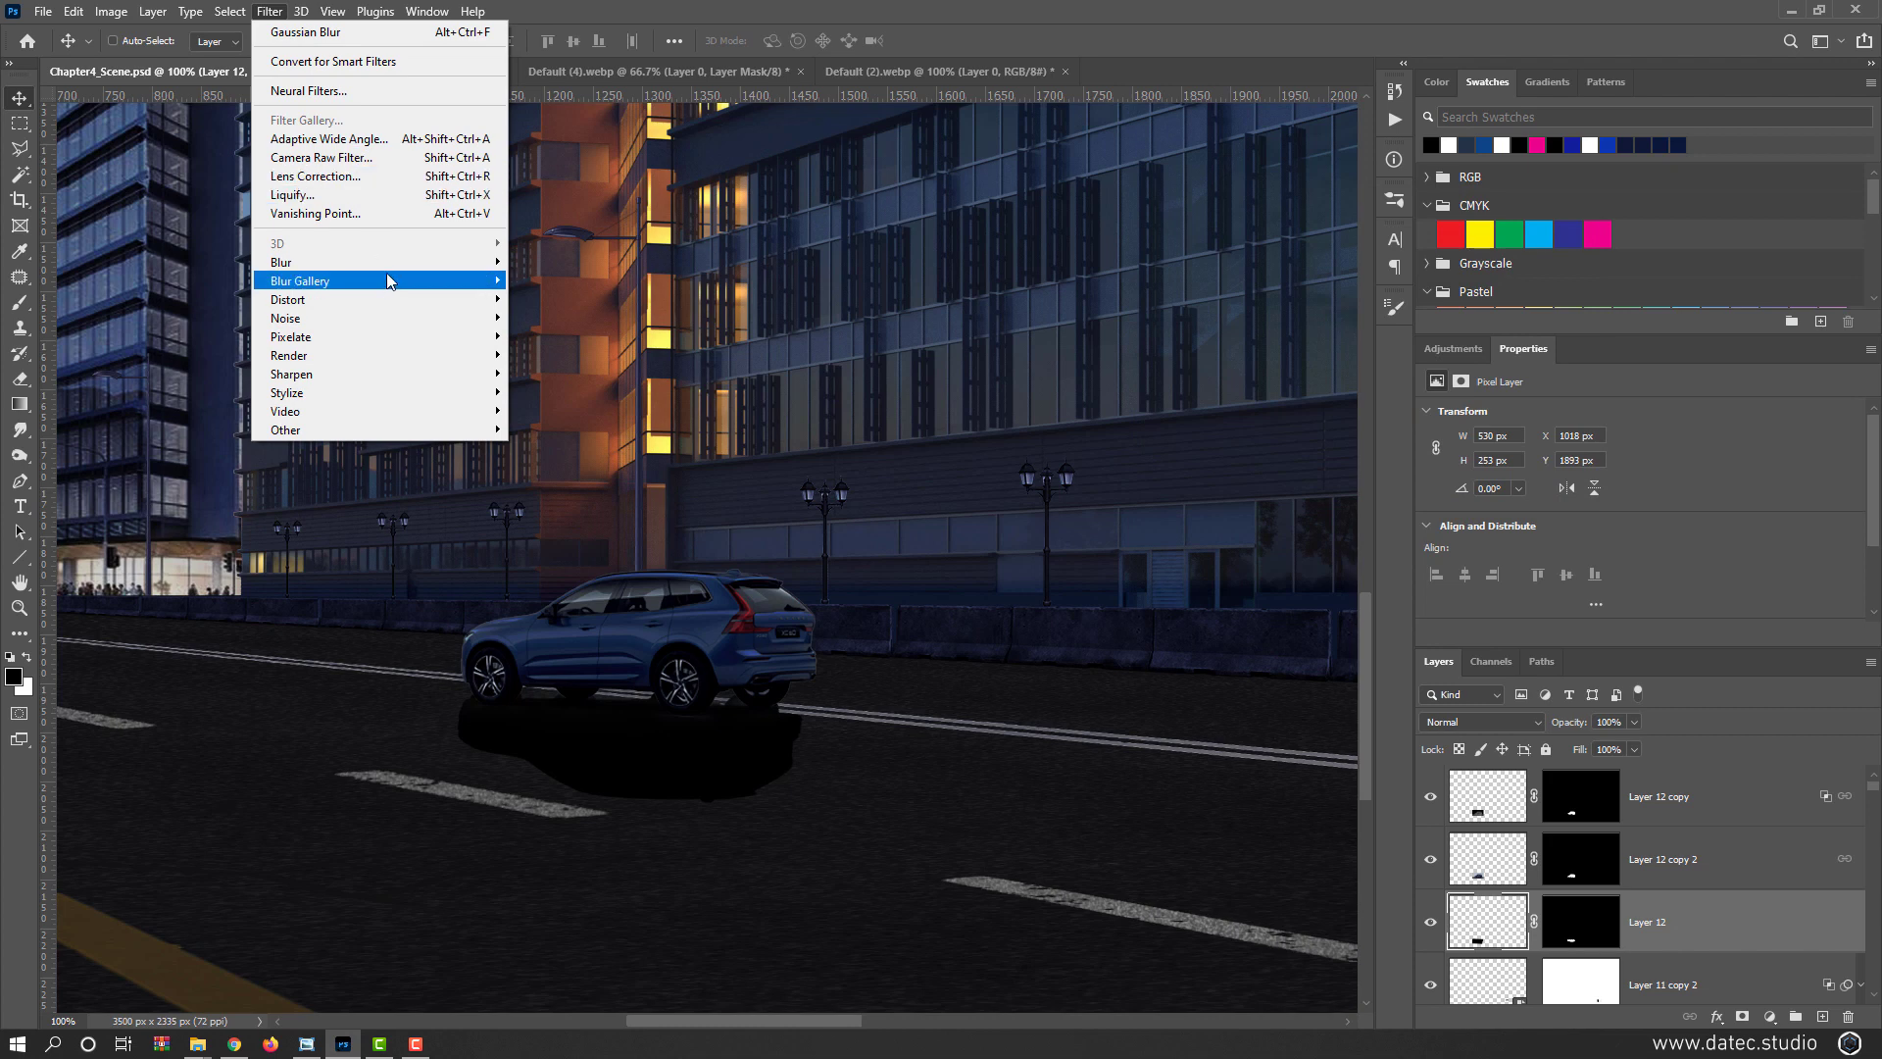
pyautogui.moveTo(506, 265)
pyautogui.click(562, 335)
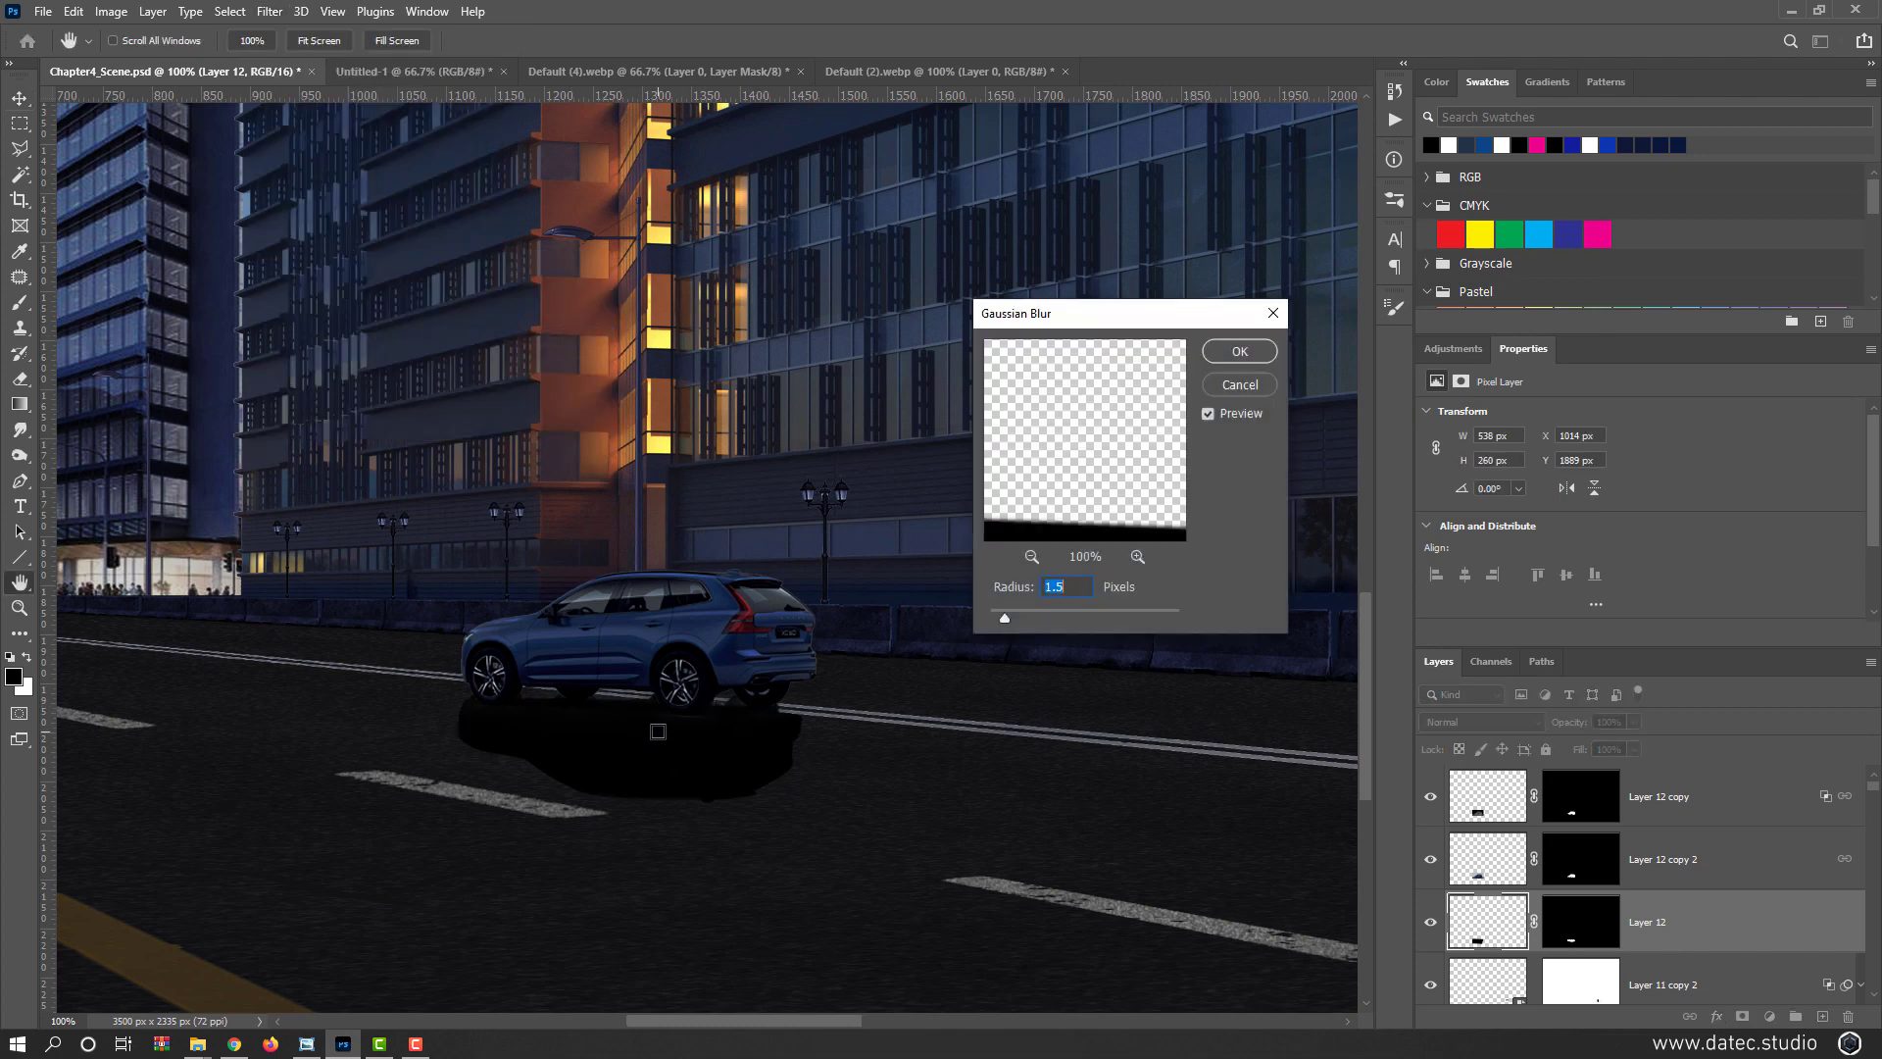
pyautogui.click(1020, 615)
pyautogui.moveTo(1027, 608); pyautogui.dragTo(1040, 618)
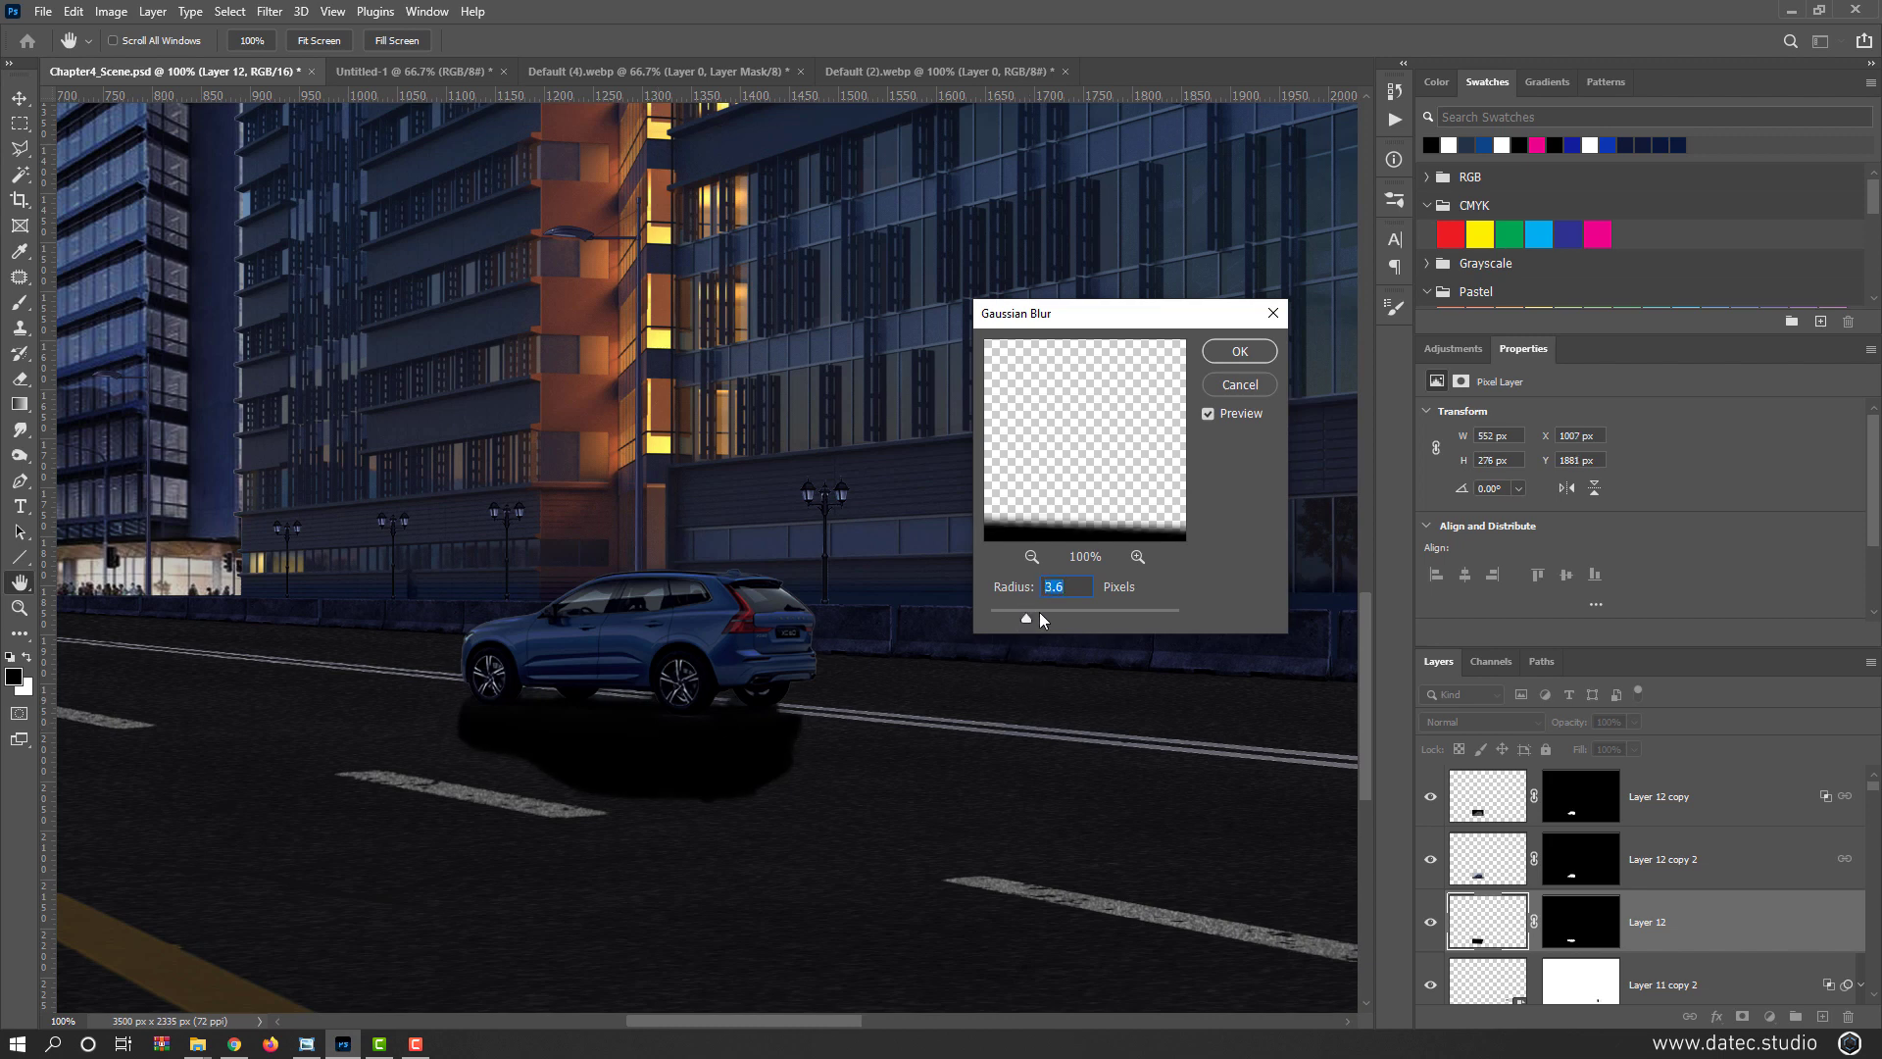
pyautogui.click(1033, 616)
pyautogui.click(1239, 355)
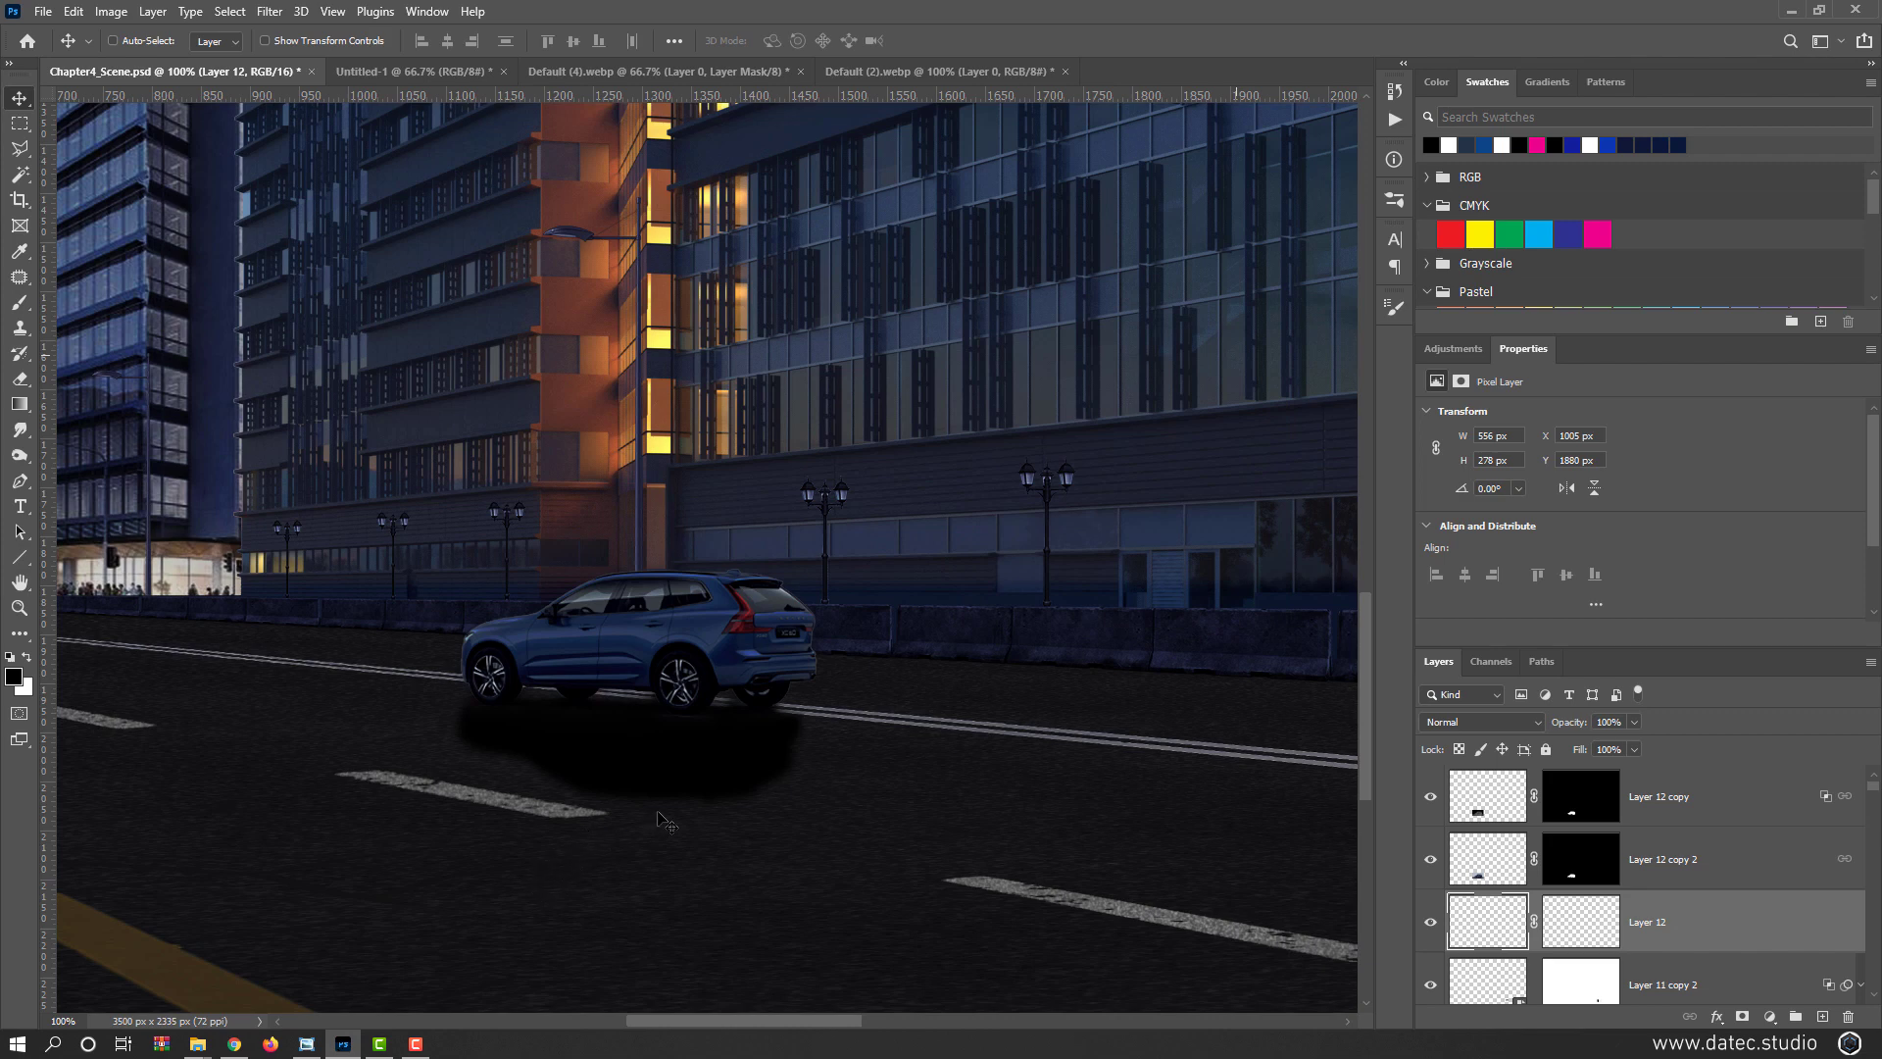
# Flatten the blurred shadow to about 543 × 182 px with Free Transform and place it under the wheels at about X 1016 px, Y 1890 px
pyautogui.hotkey('ctrl', 't')
pyautogui.moveTo(625, 889); pyautogui.dragTo(642, 793)
pyautogui.press('Return')
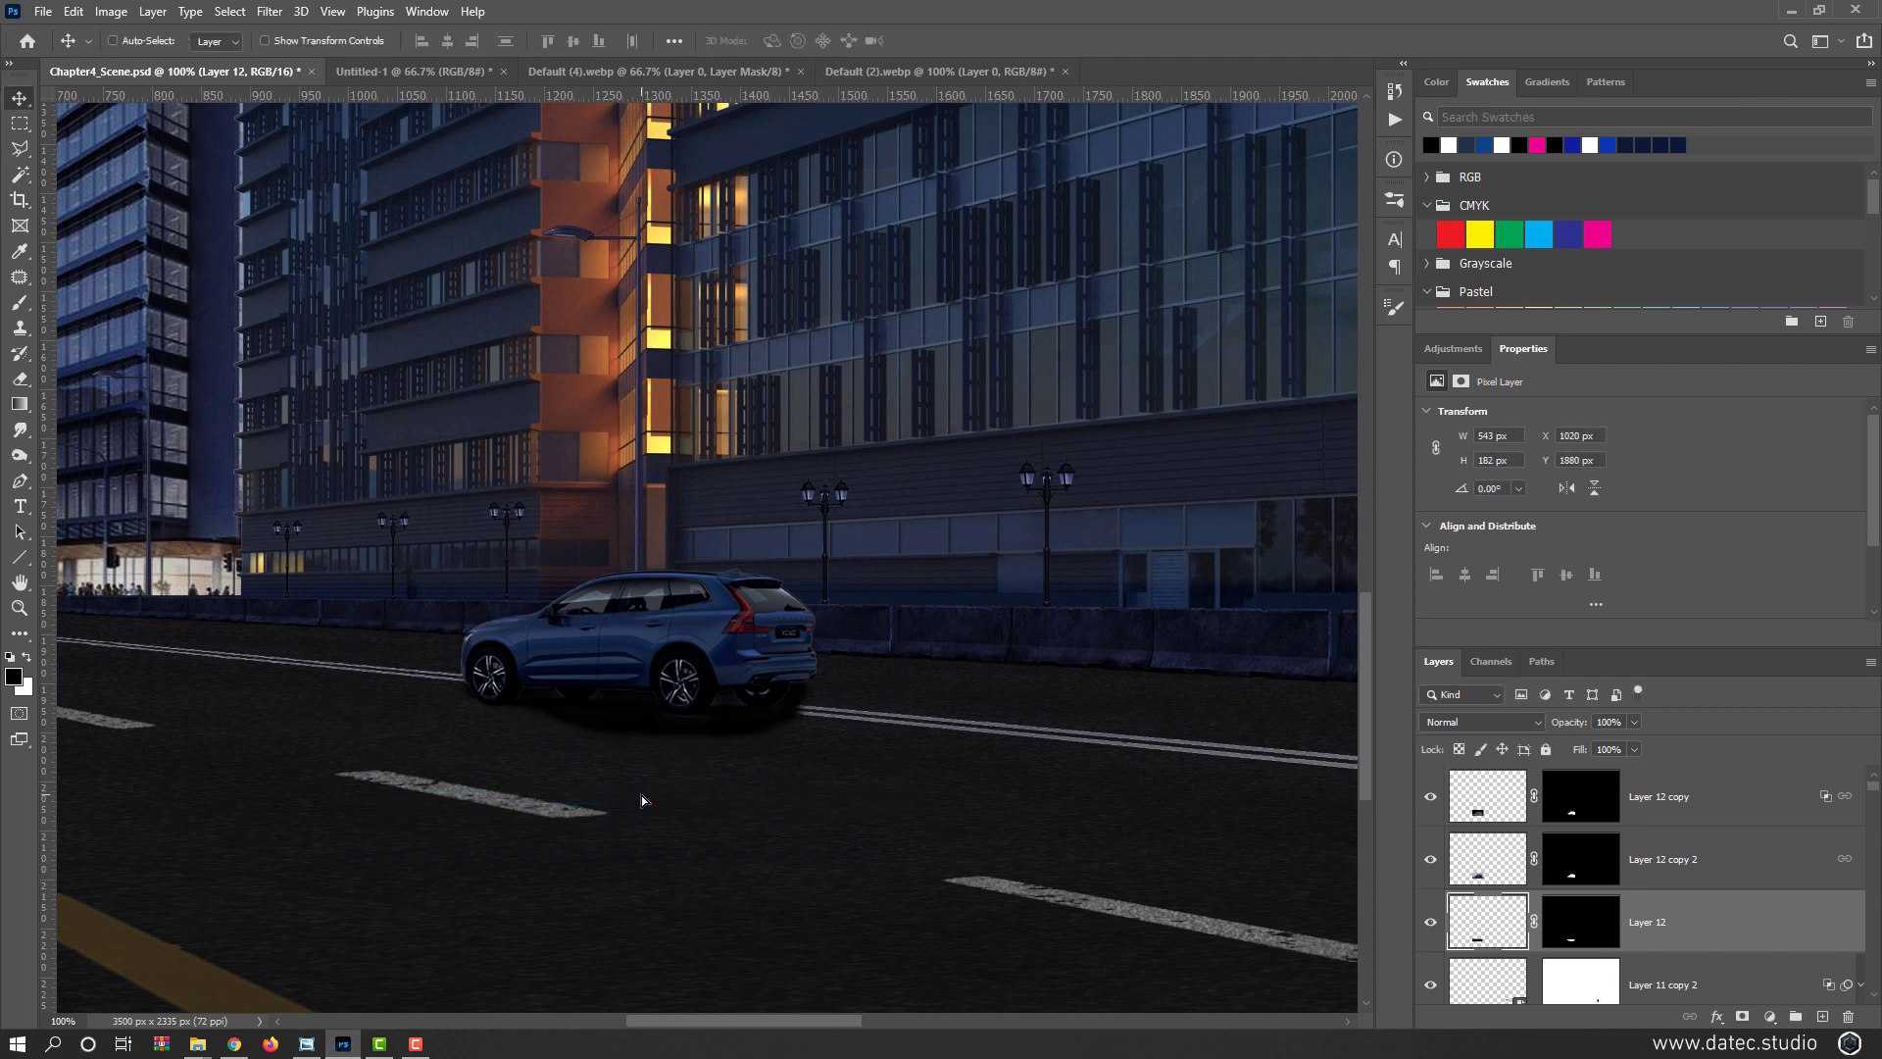
pyautogui.moveTo(647, 764); pyautogui.dragTo(645, 752)
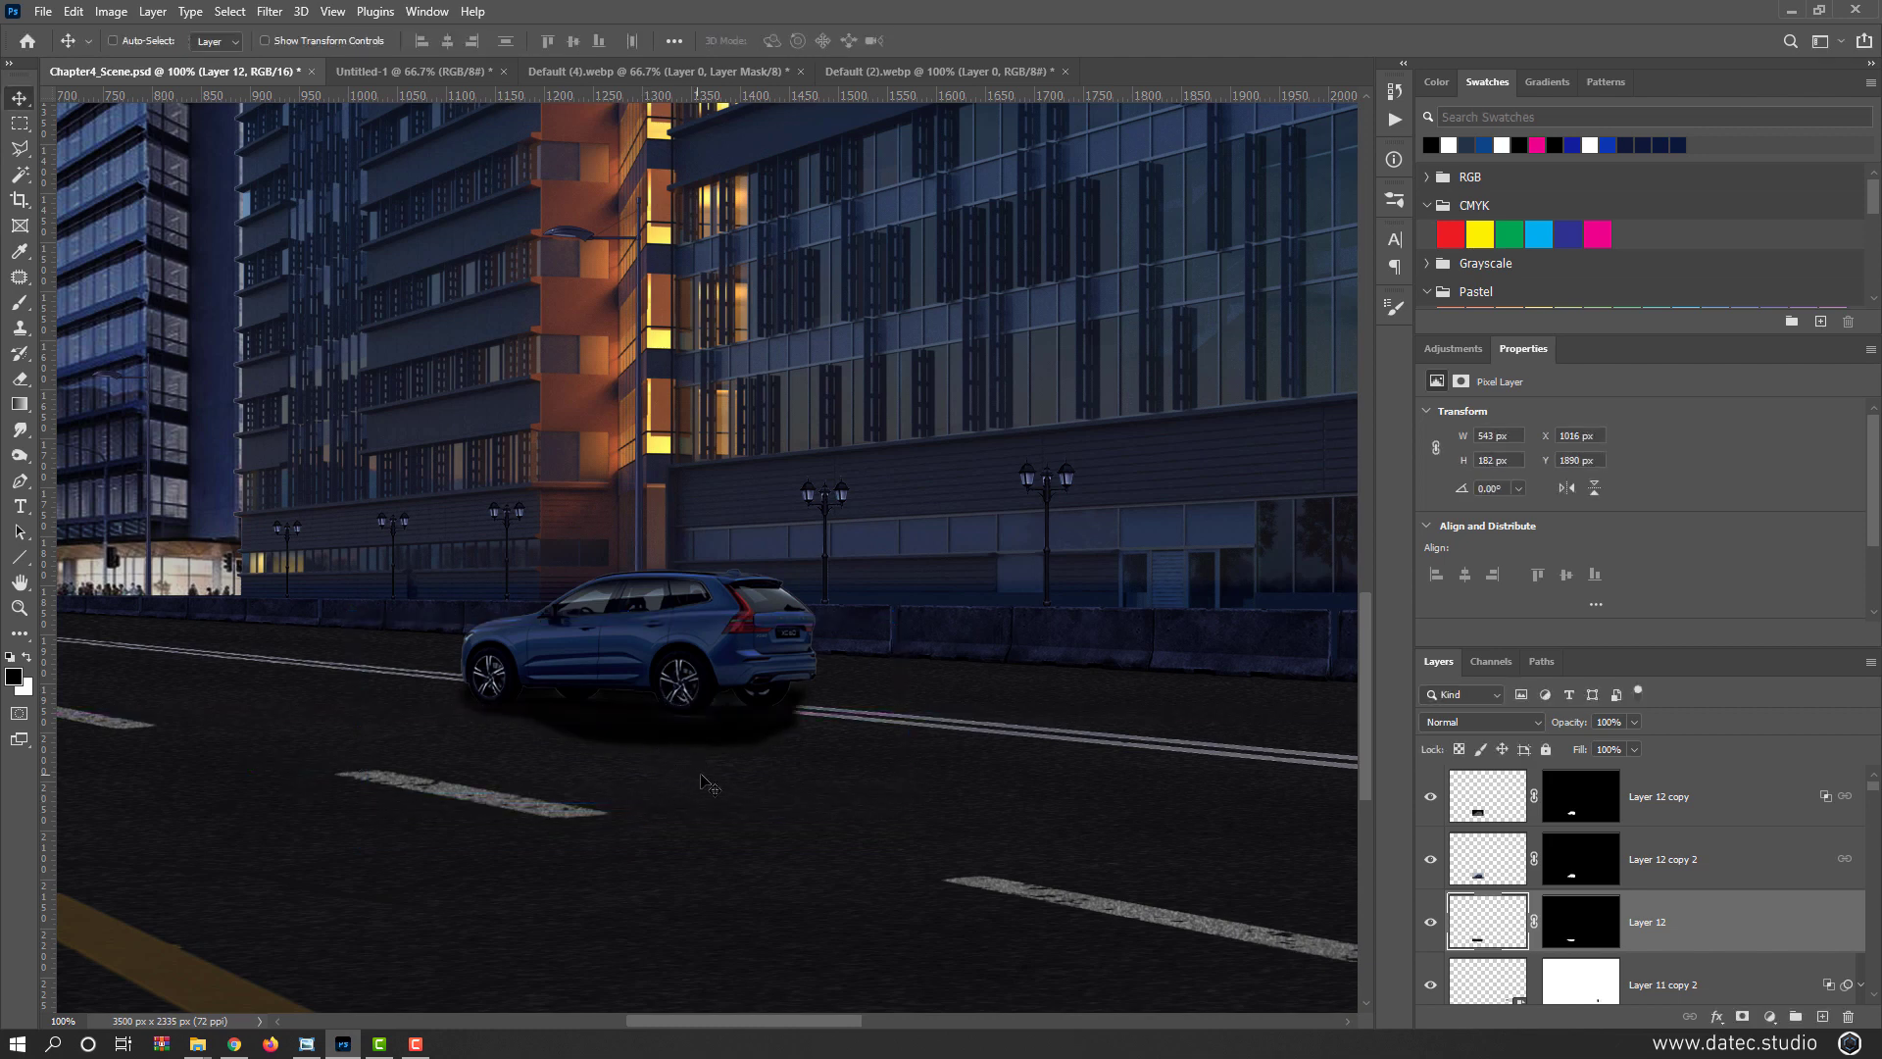
# Set the Layer 12 shadow to Multiply blending at 44% opacity and compare the car with and without it
pyautogui.click(1501, 720)
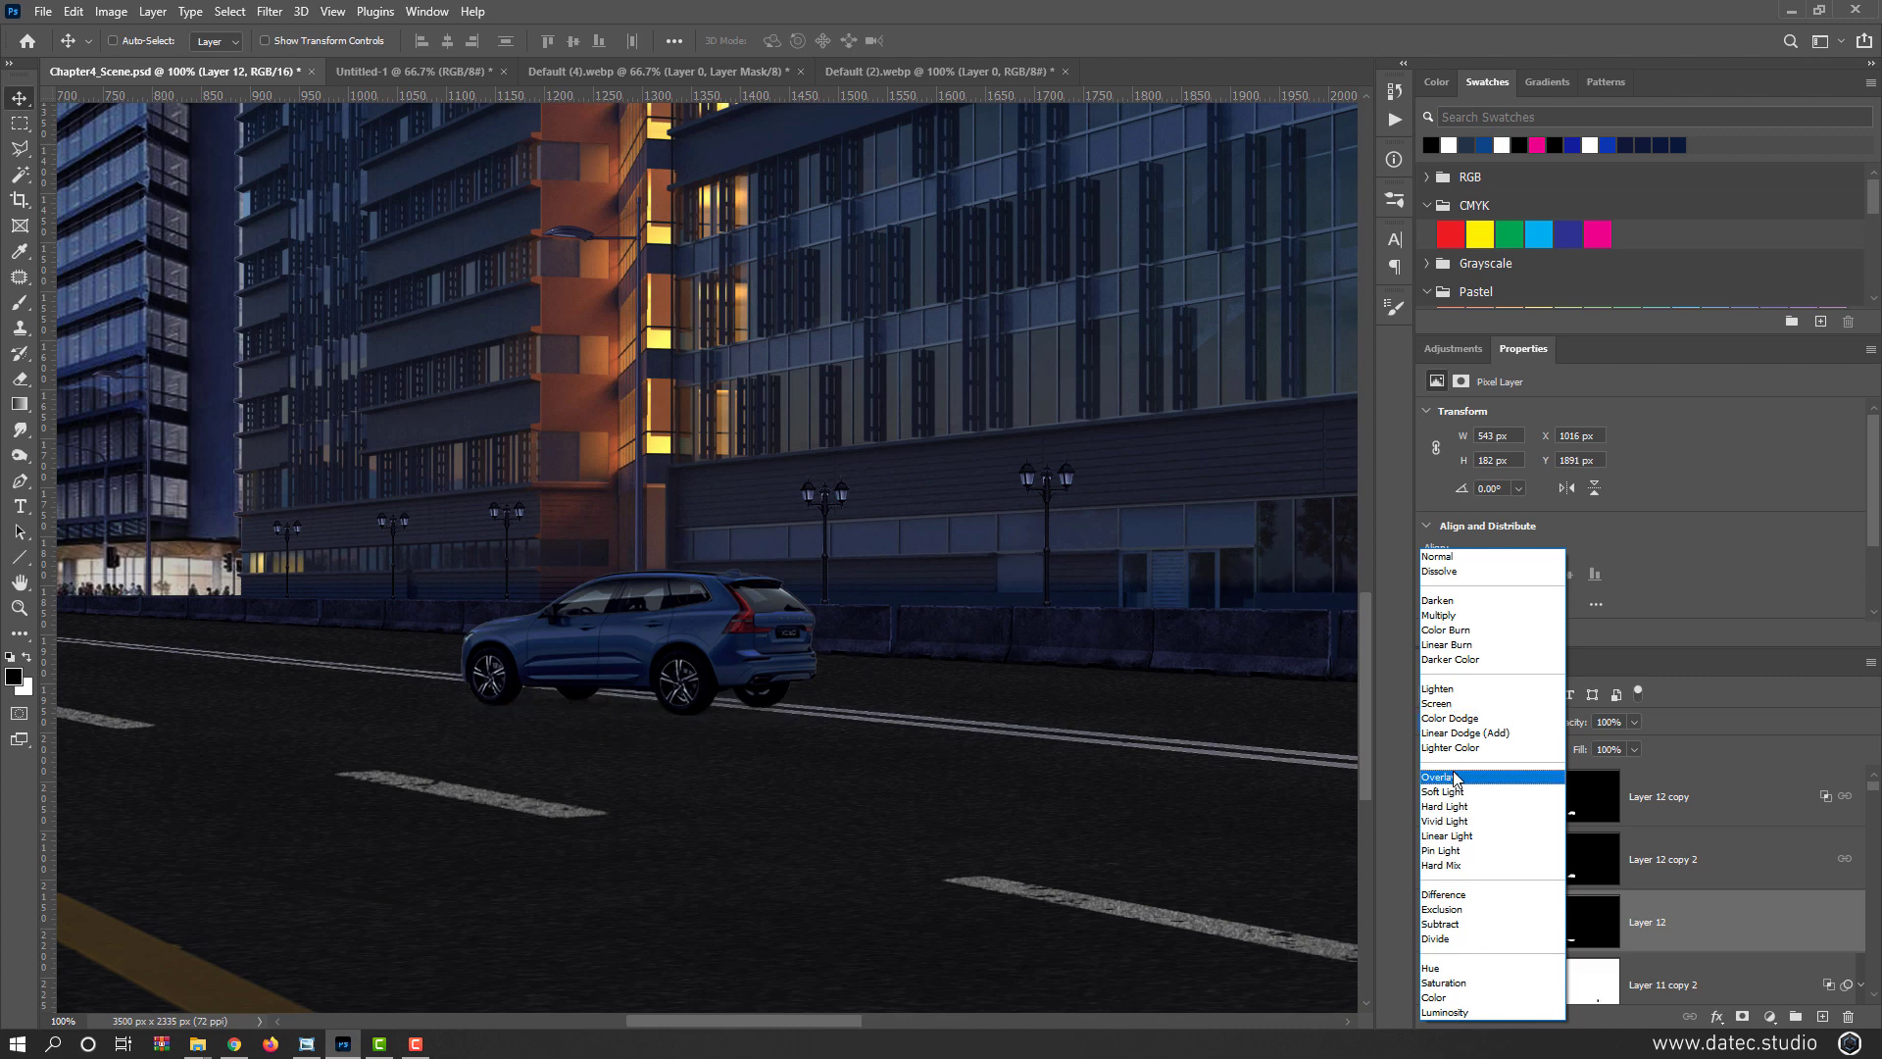
pyautogui.click(1449, 615)
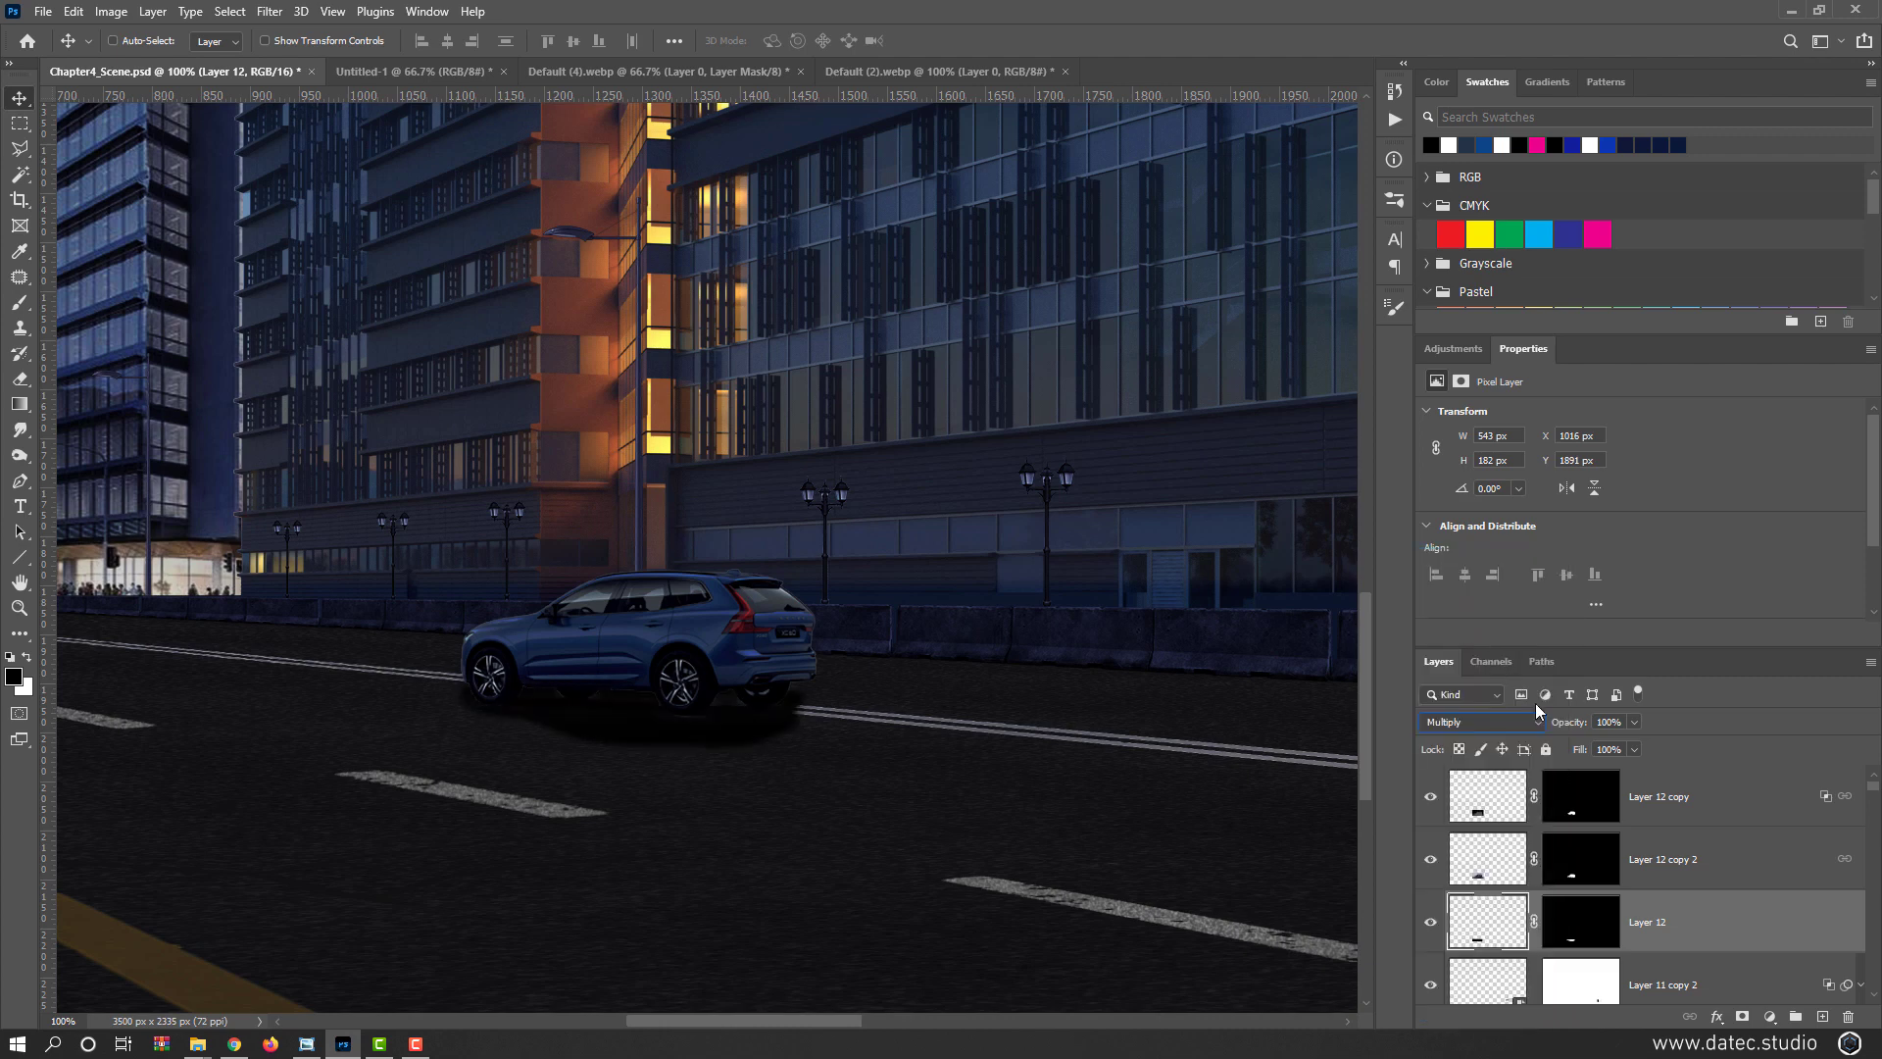
pyautogui.moveTo(1570, 722); pyautogui.dragTo(1529, 733)
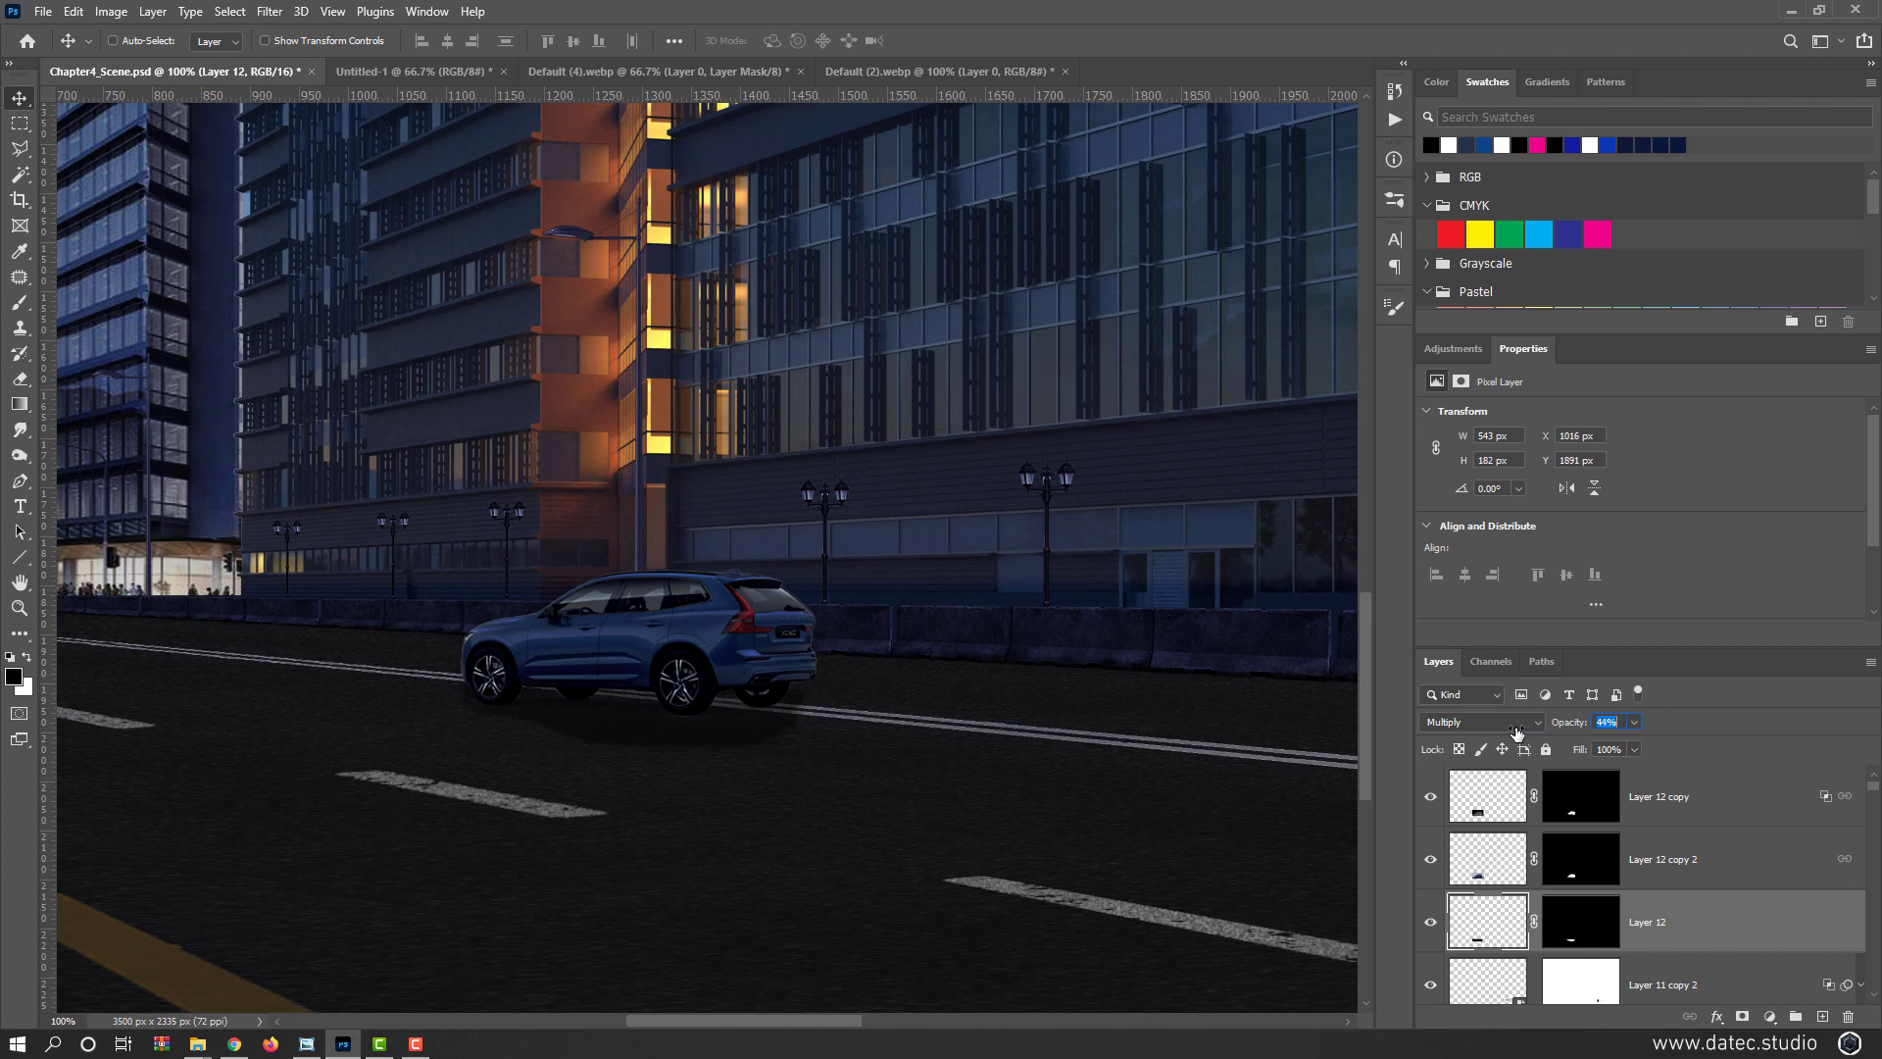
pyautogui.click(1432, 921)
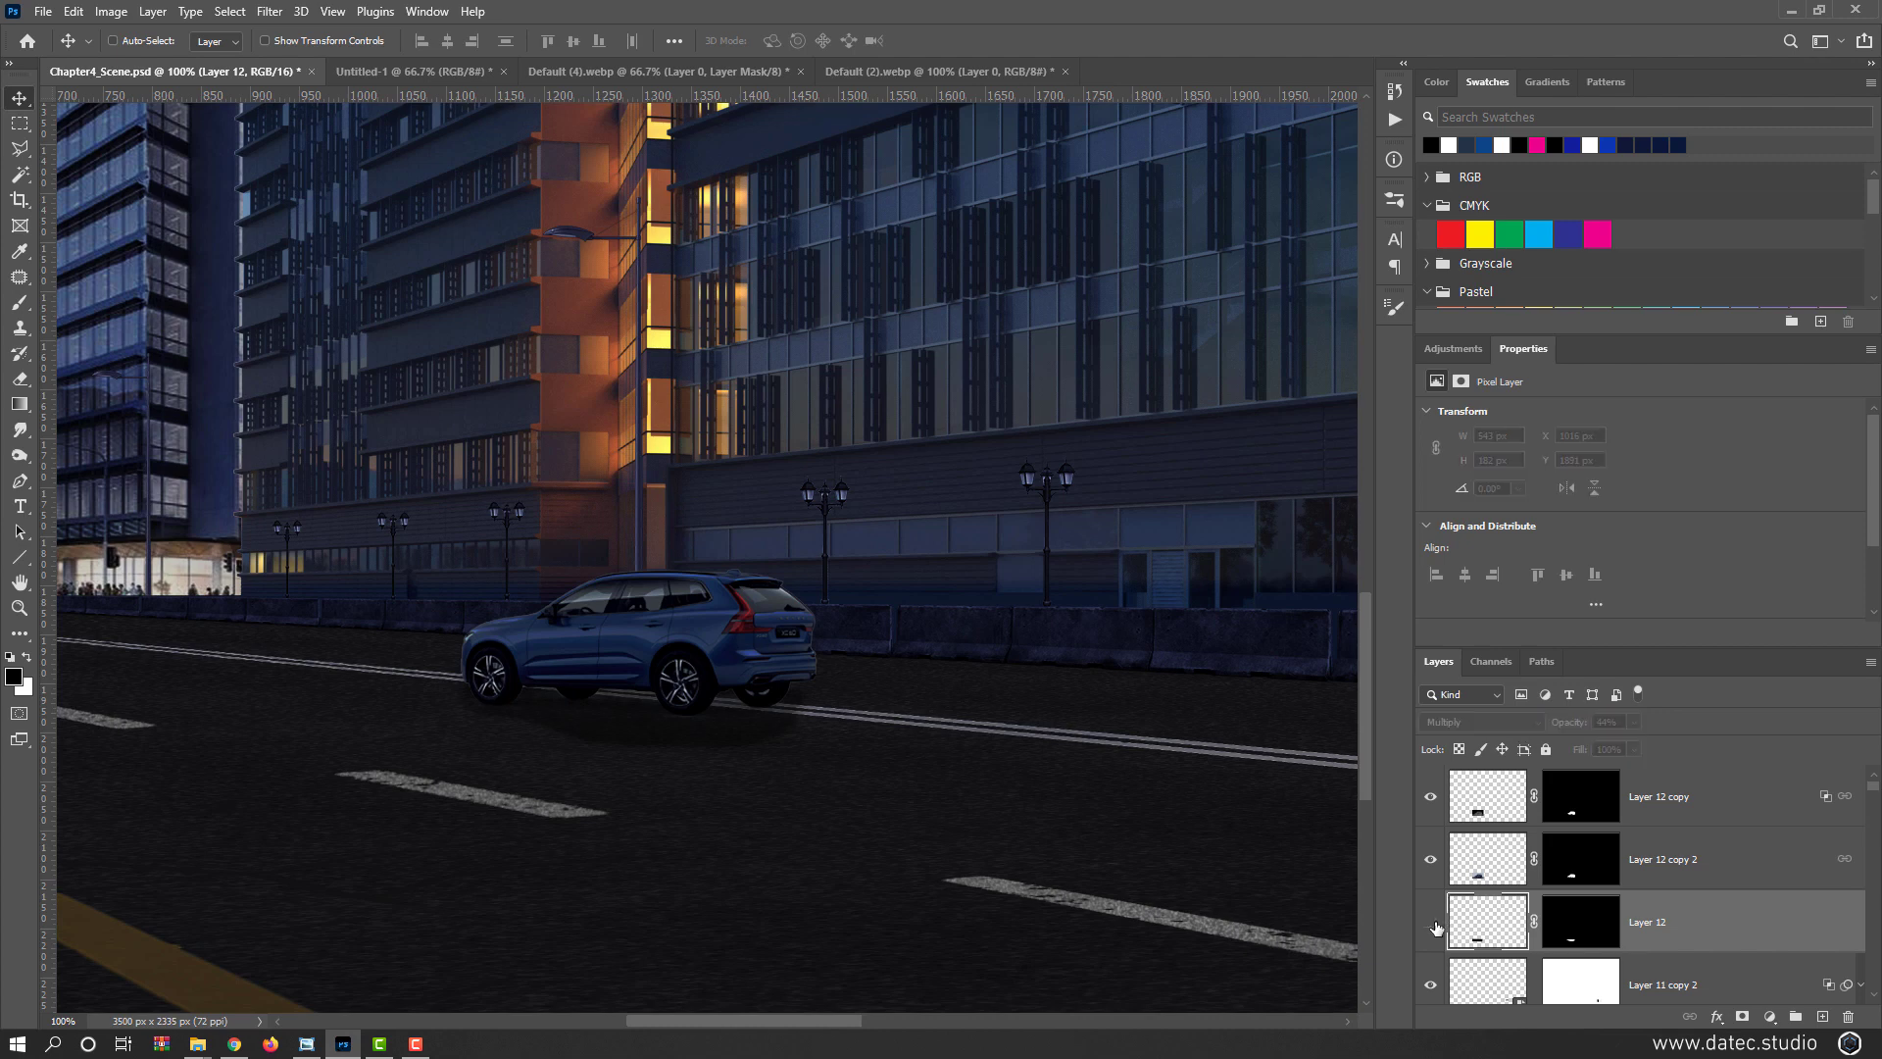
pyautogui.click(1431, 921)
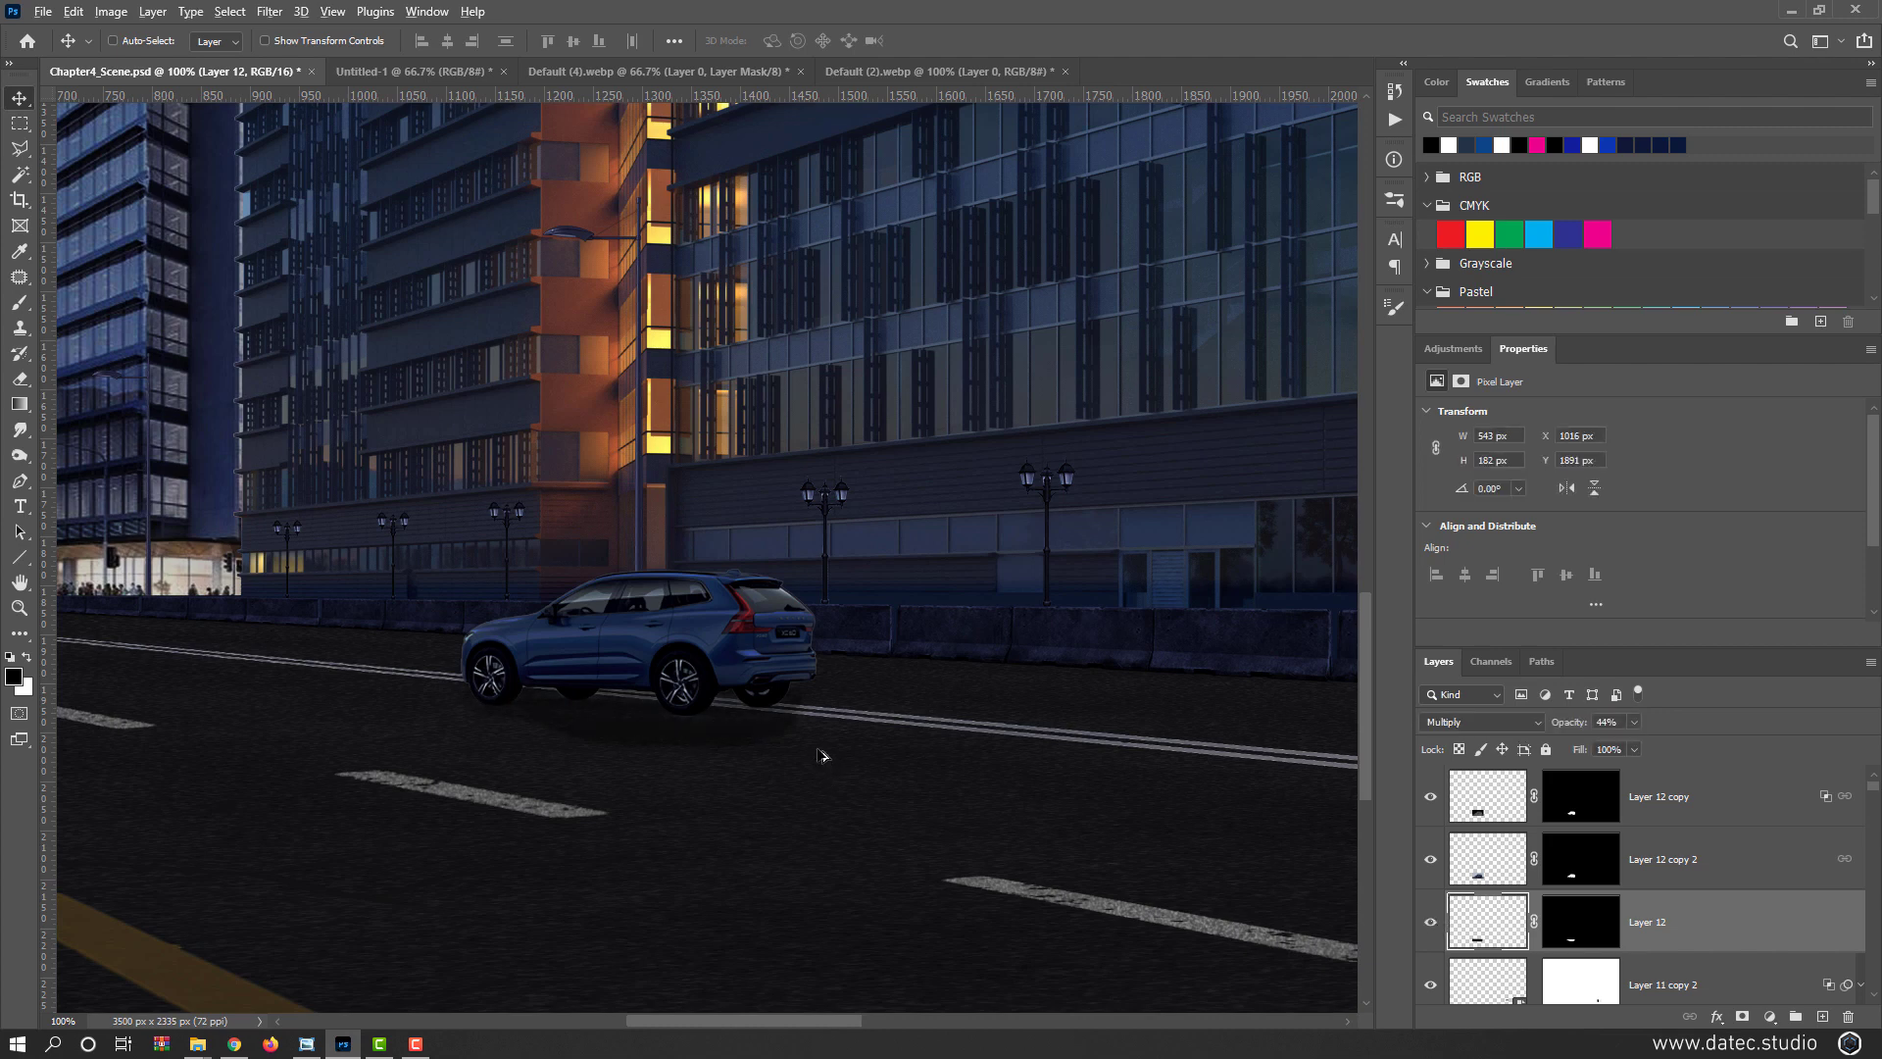
# Check the blue car's shadow in the whole street scene and save the document
pyautogui.keyDown('alt'); pyautogui.scroll(-2, 824, 756); pyautogui.keyUp('alt')
pyautogui.keyDown('alt'); pyautogui.scroll(-1, 818, 752); pyautogui.keyUp('alt')
pyautogui.hotkey('ctrl', 's')
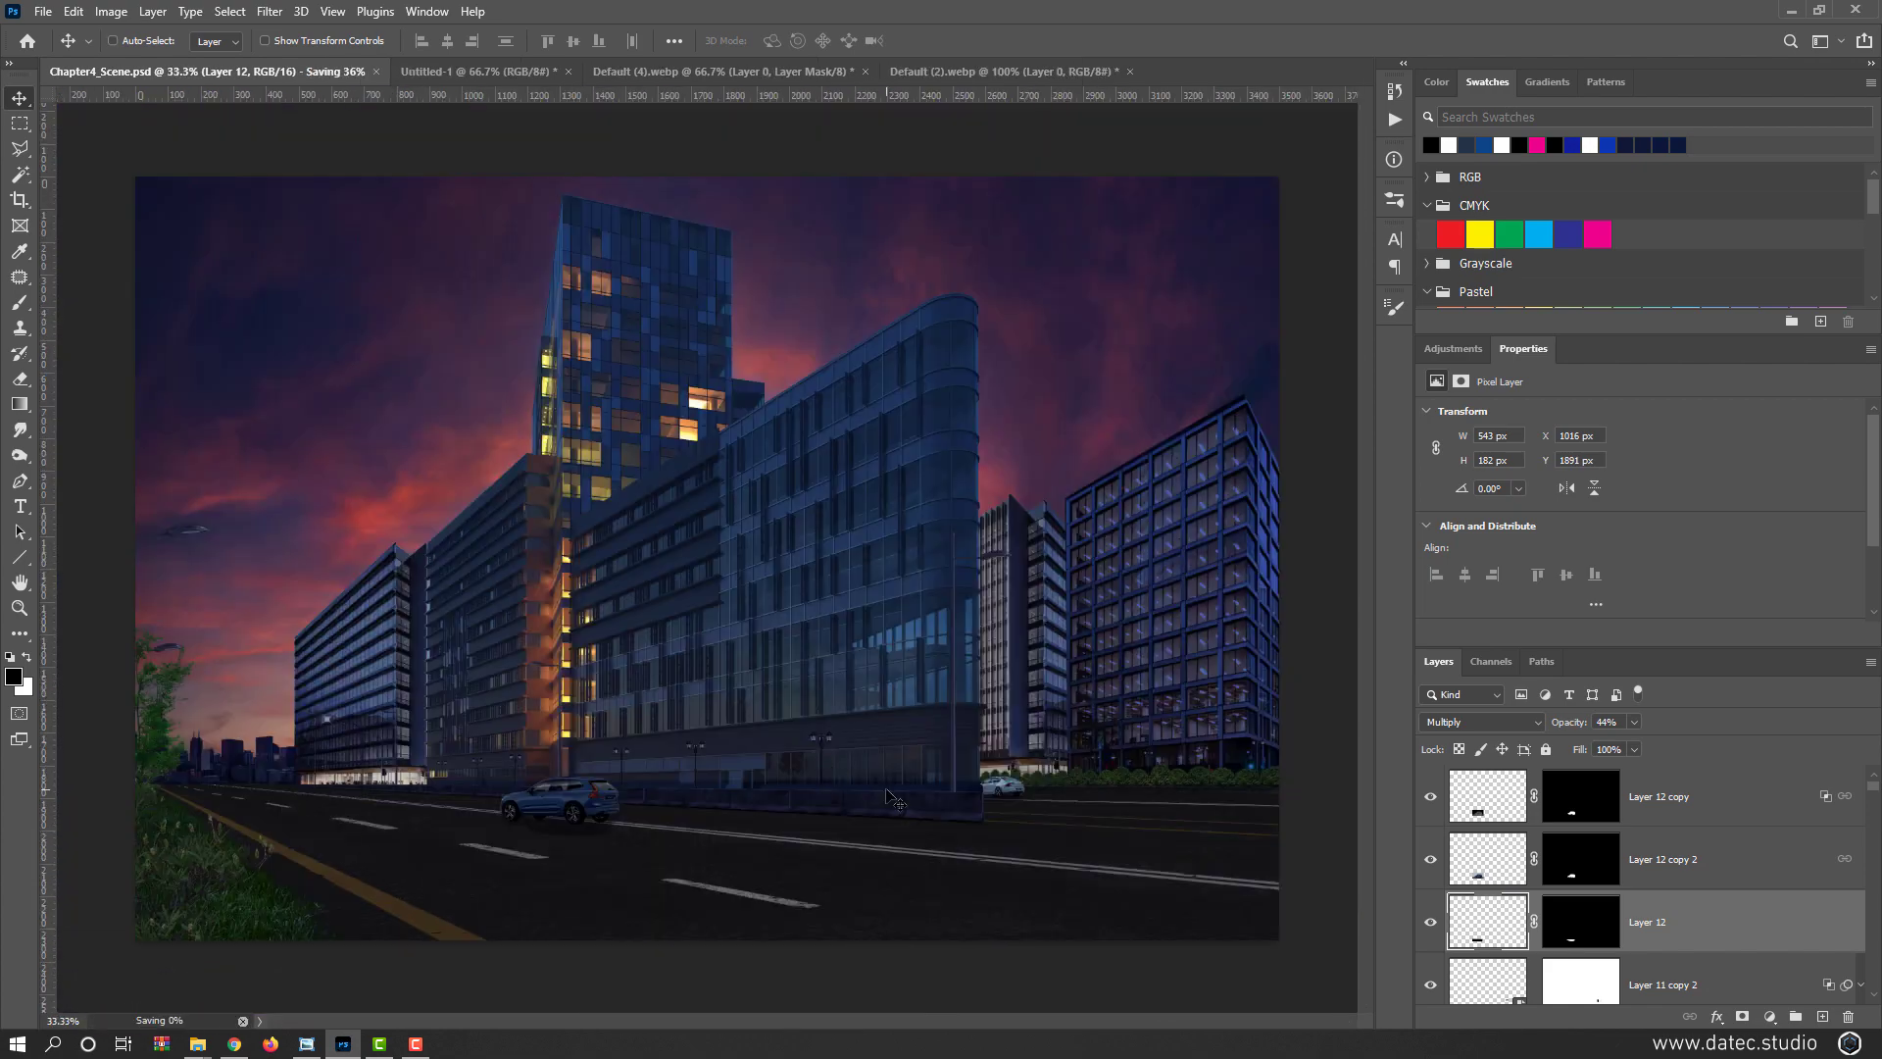